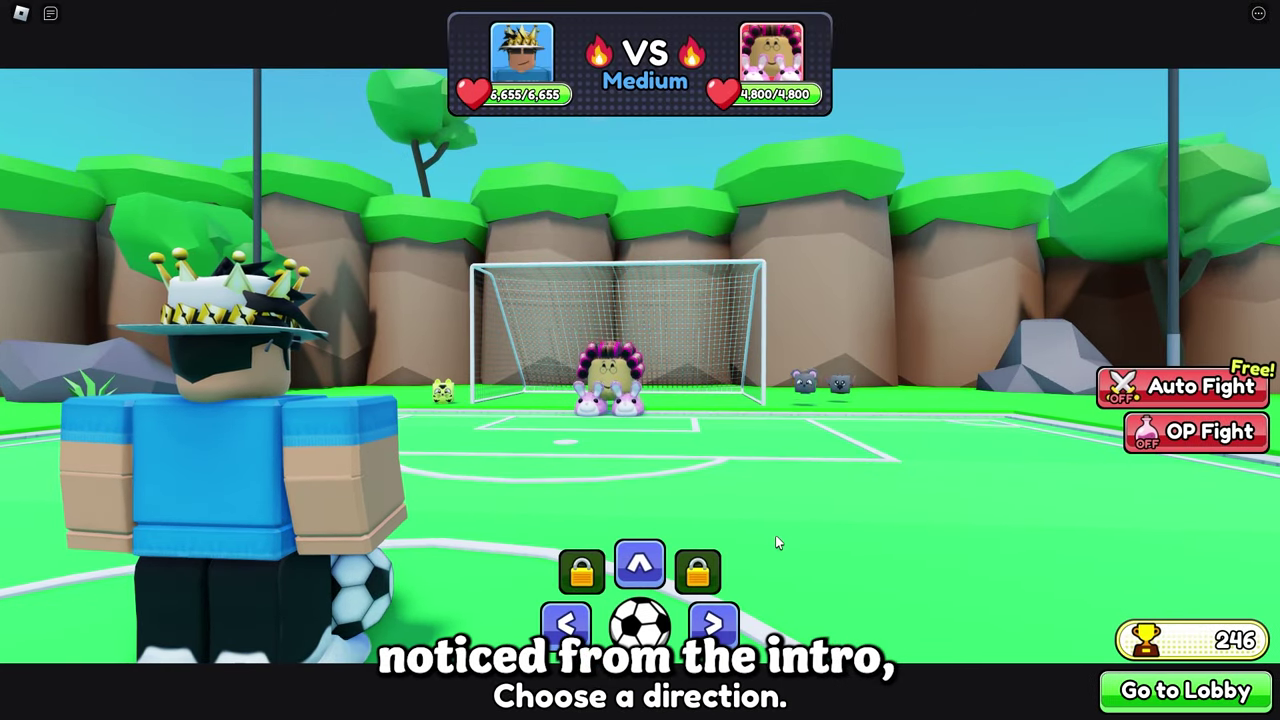
# Step: Take penalty shots at the Medium opponent's goal in different directions and dismiss the rebirth offer
pyautogui.click(712, 625)
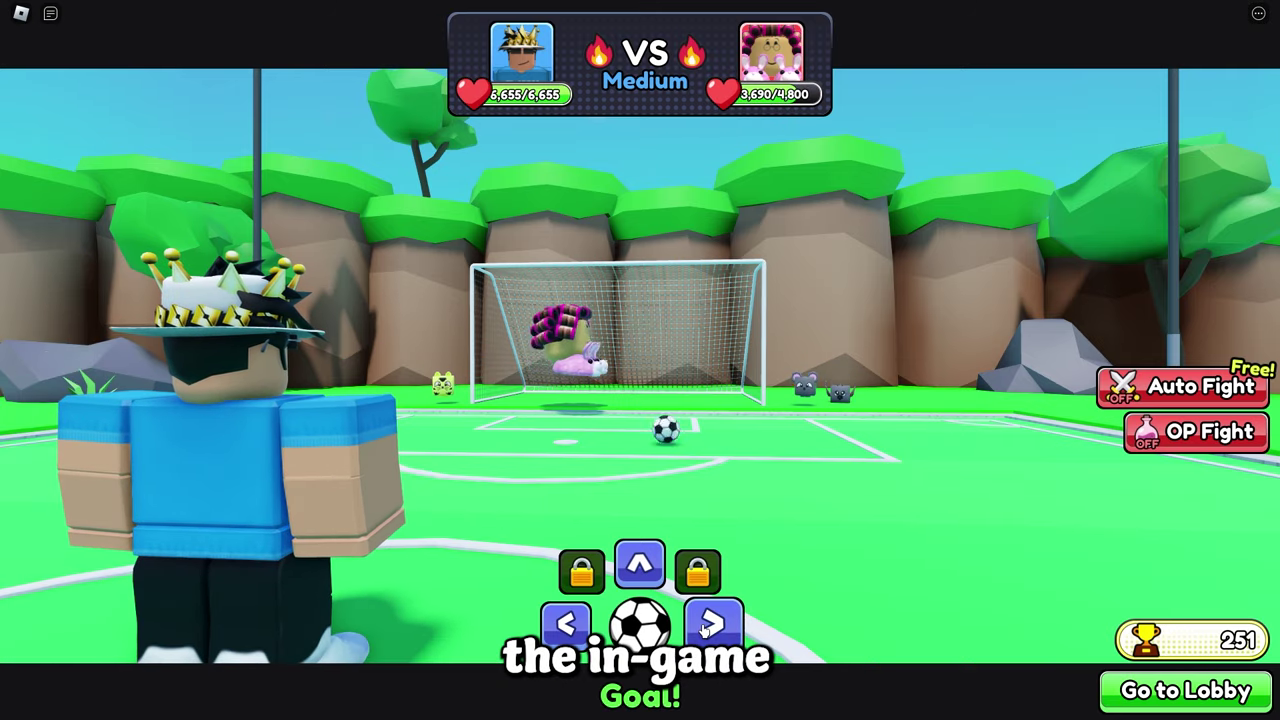
pyautogui.click(643, 566)
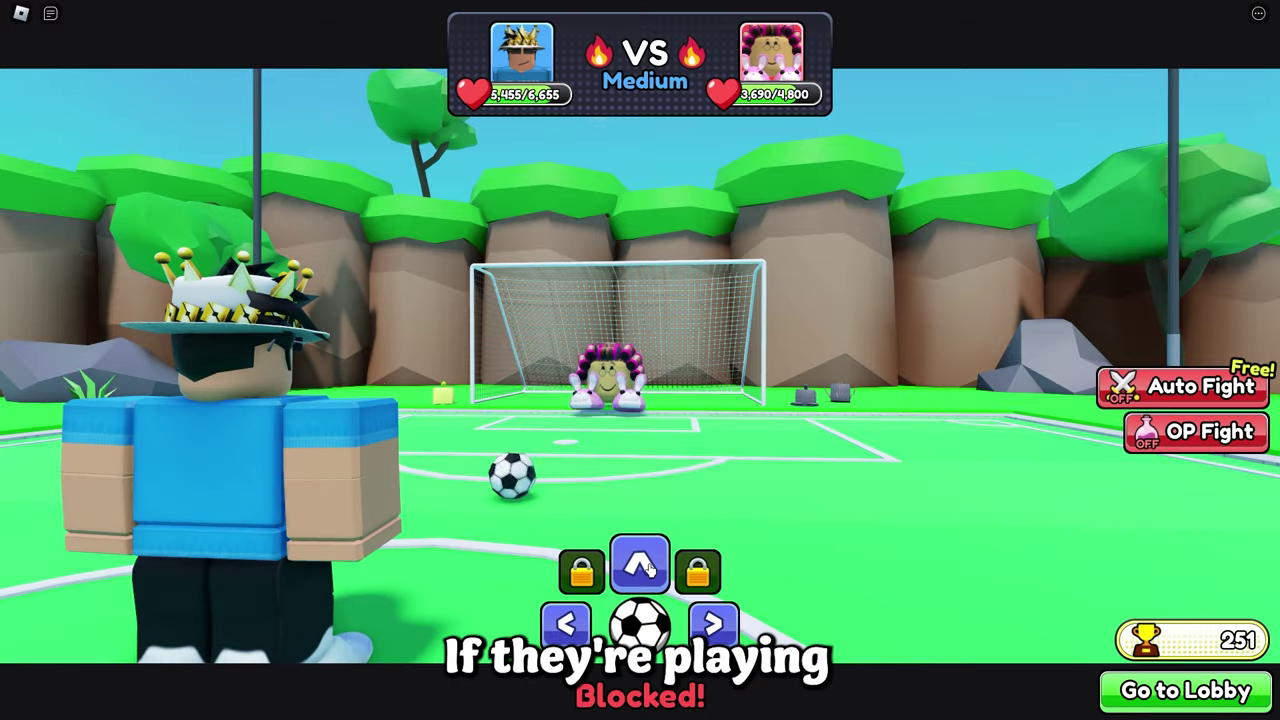
pyautogui.click(712, 626)
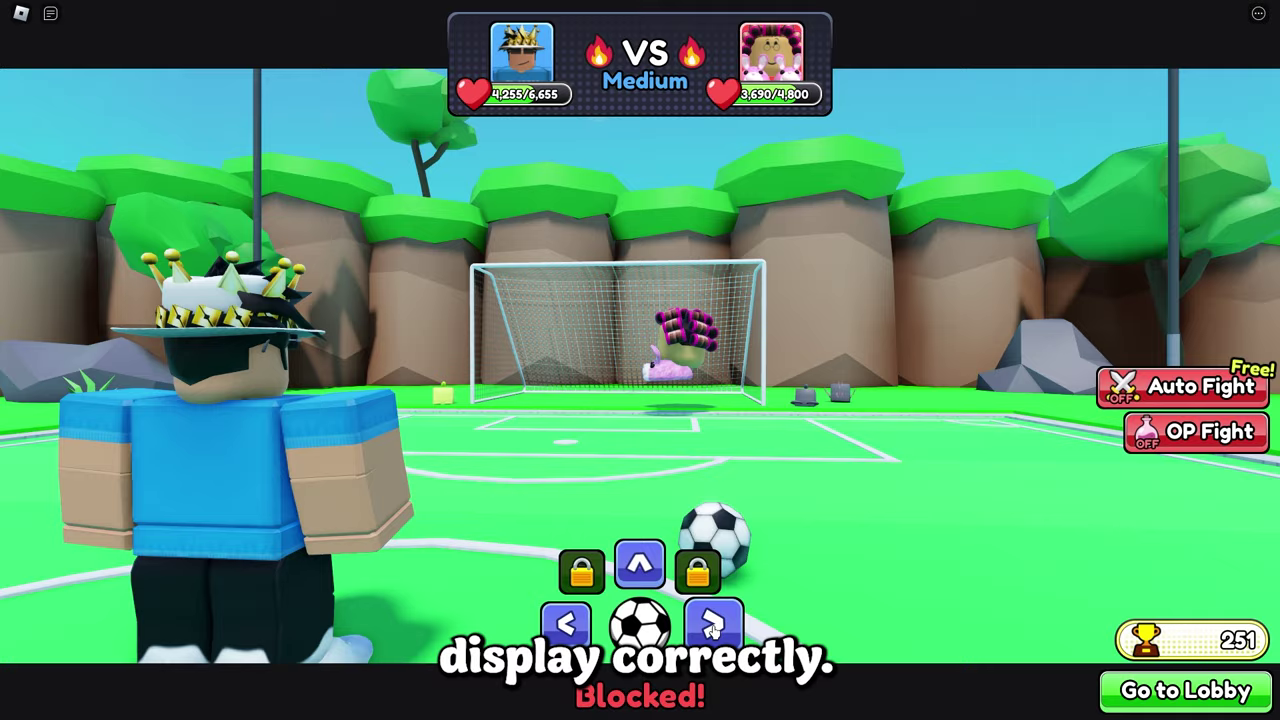
pyautogui.click(566, 625)
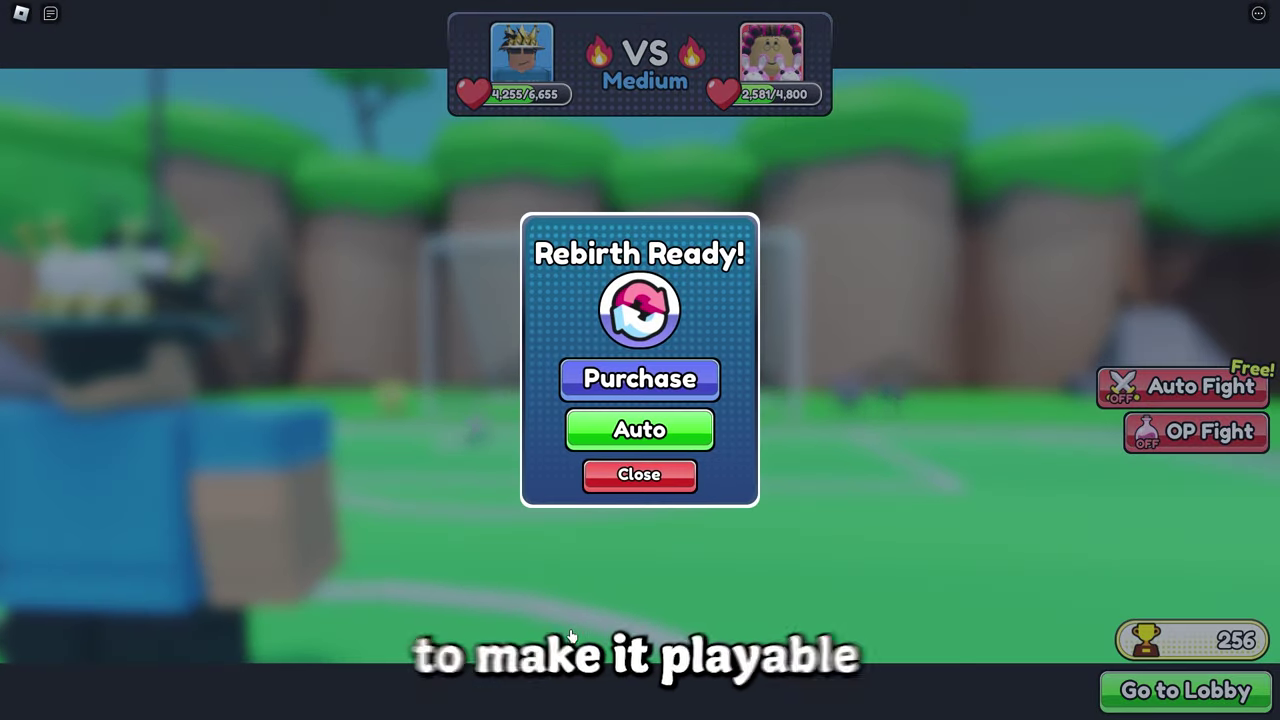
pyautogui.click(657, 476)
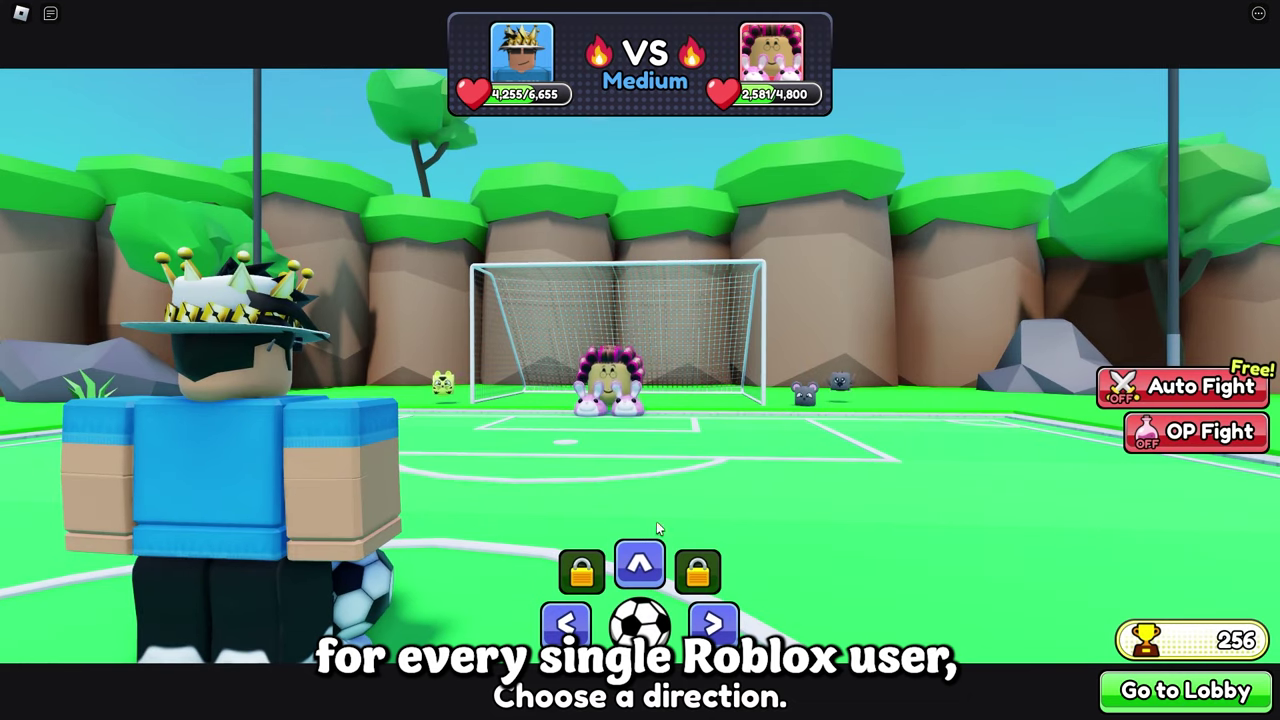
pyautogui.click(643, 576)
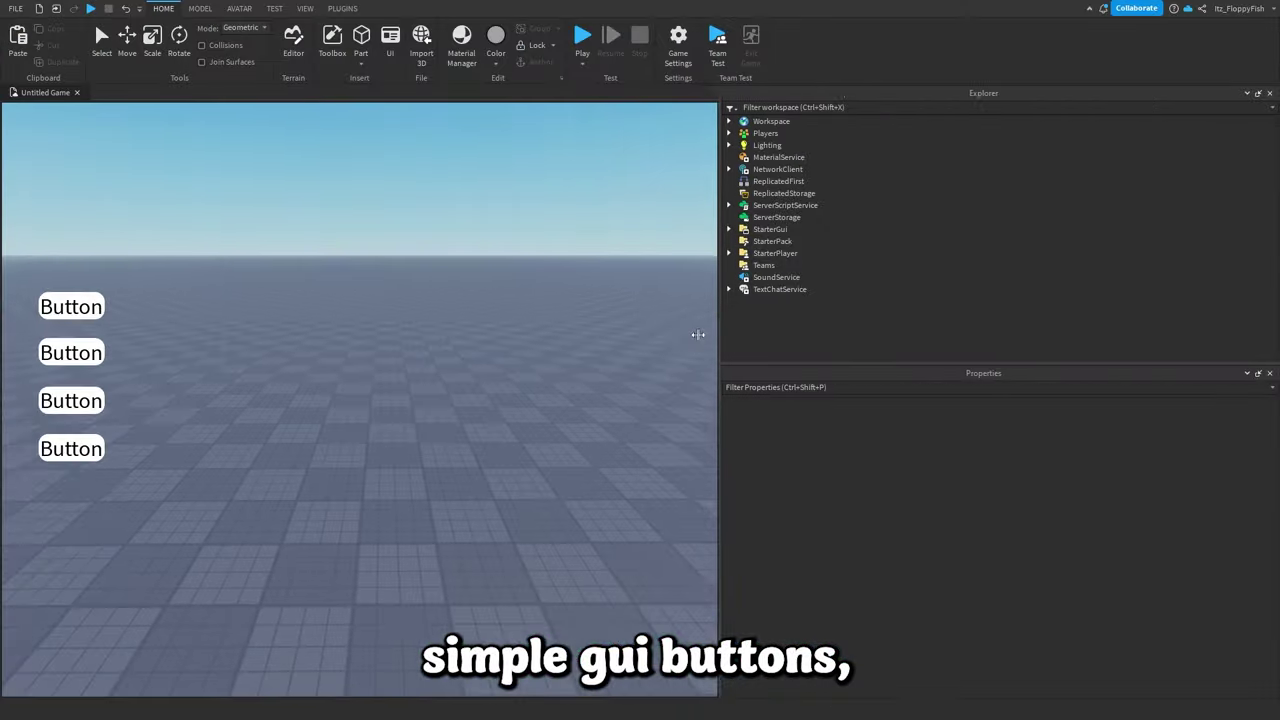
# Step: Resize the Roblox Studio viewport to check how the buttons, gamepass shop and scrolling shop GUIs scale
pyautogui.moveTo(694, 334); pyautogui.dragTo(960, 354)
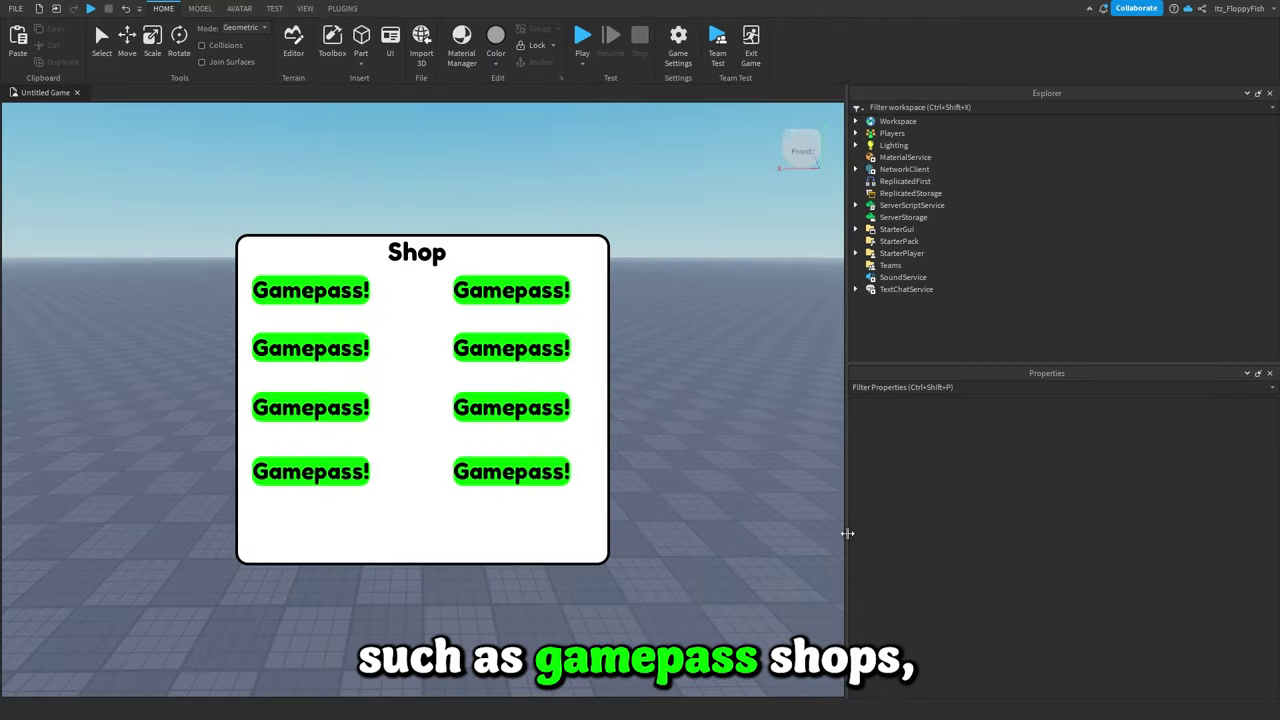
pyautogui.moveTo(843, 500); pyautogui.dragTo(591, 449)
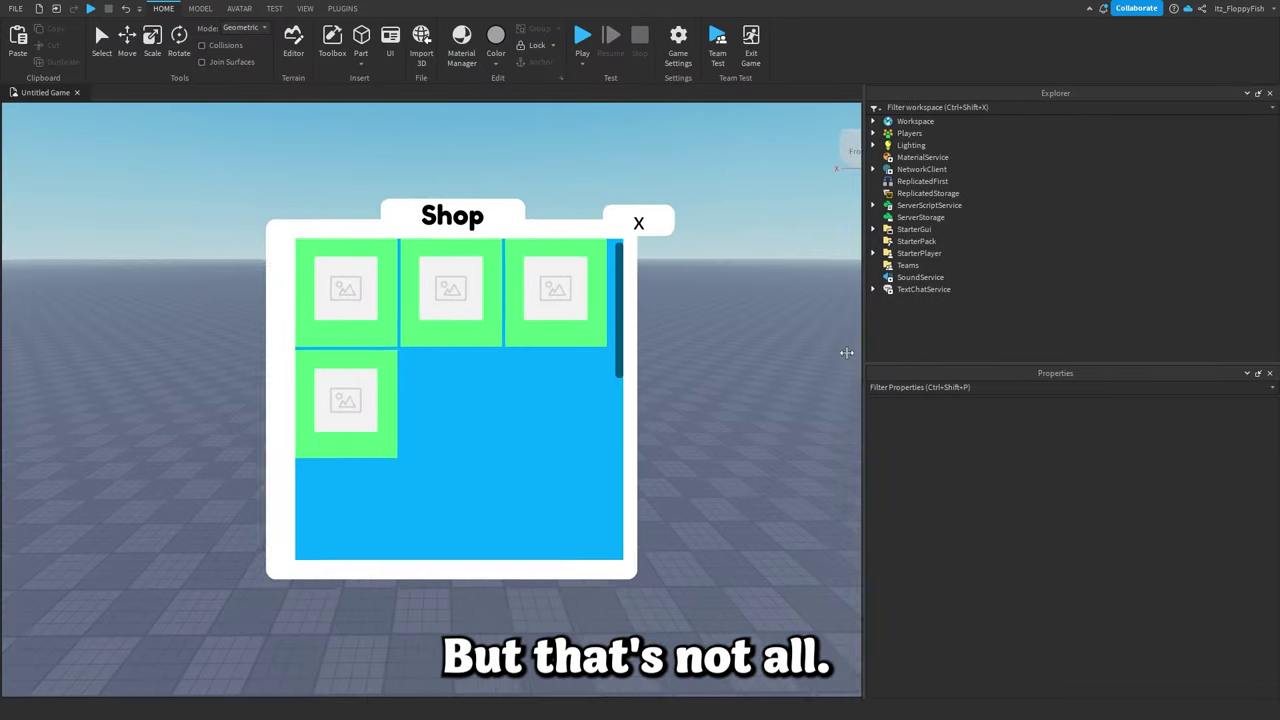
pyautogui.moveTo(851, 346); pyautogui.dragTo(728, 330)
pyautogui.scroll(-5, 394, 437)
pyautogui.scroll(5, 394, 437)
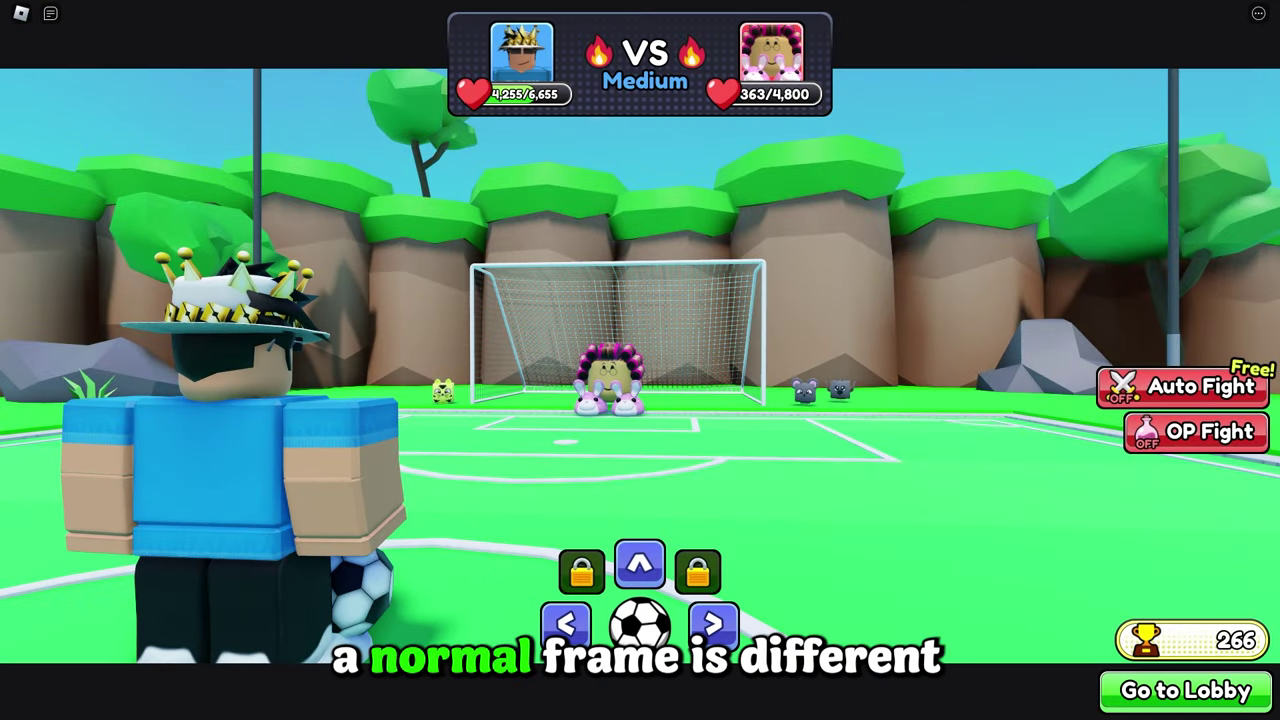
# Step: Shoot another penalty toward the right side of the goal in the soccer game
pyautogui.click(702, 625)
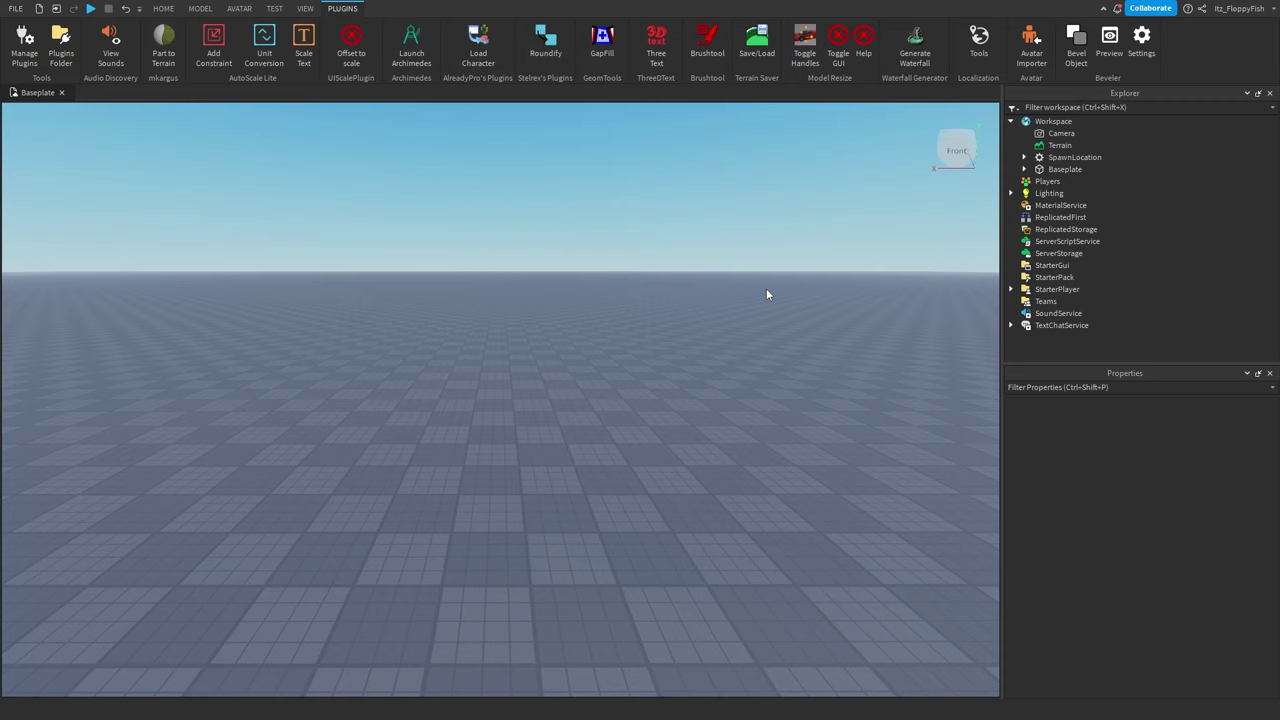
# Step: Open plugin management in Roblox Studio and widen it so the plugin descriptions are easier to read
pyautogui.click(163, 8)
pyautogui.click(340, 8)
pyautogui.click(23, 53)
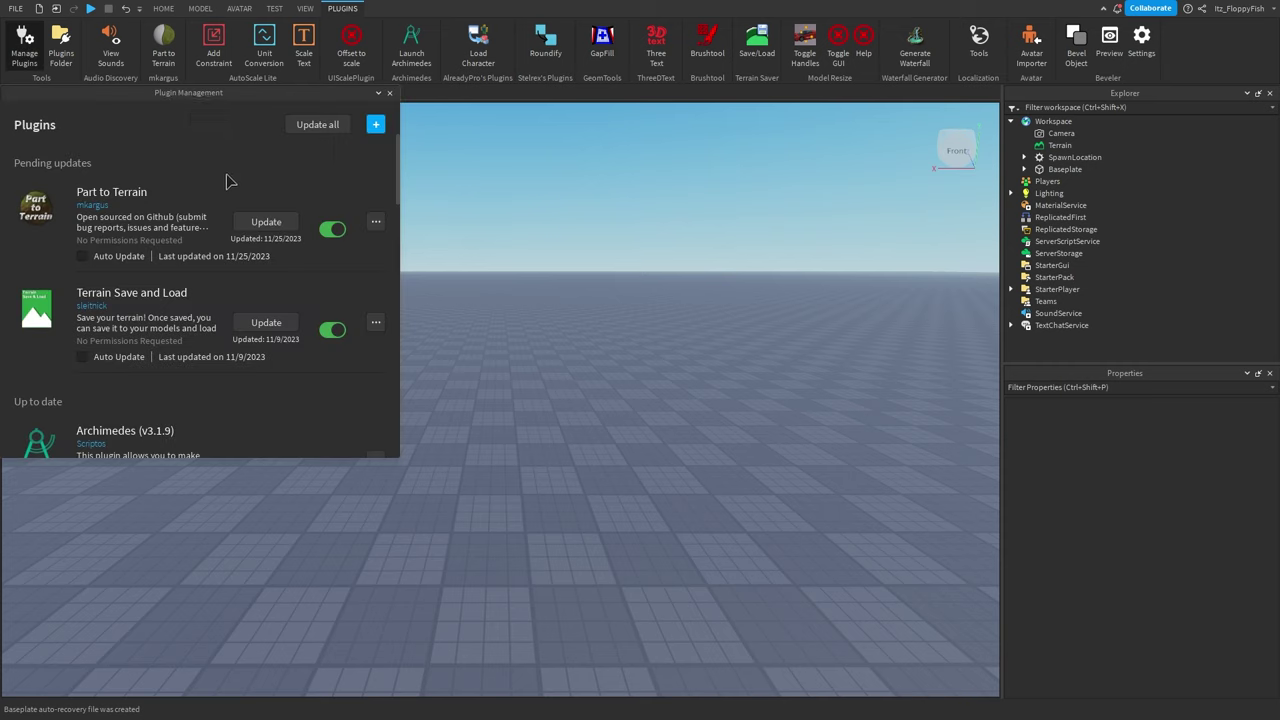
pyautogui.moveTo(400, 129); pyautogui.dragTo(748, 130)
# Step: Find AutoScale Lite among the installed plugins, disable it and enable it again
pyautogui.scroll(-3, 232, 204)
pyautogui.scroll(-8, 232, 204)
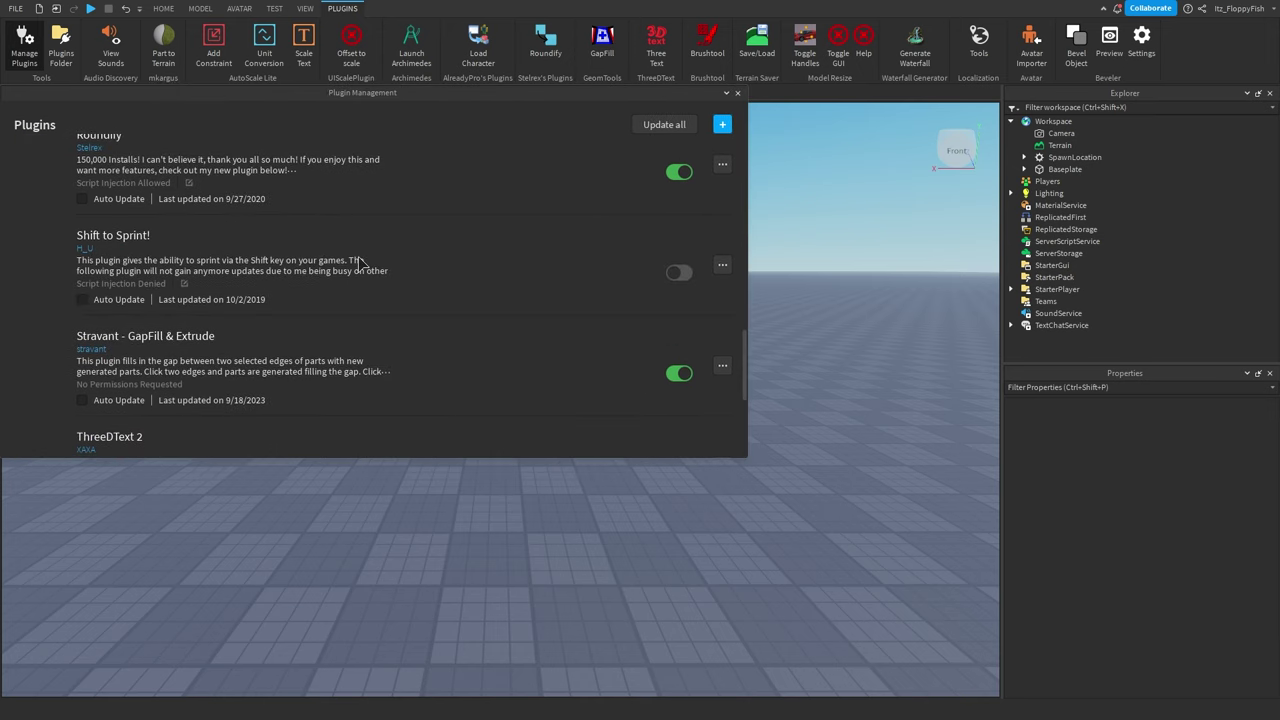
pyautogui.scroll(5, 362, 345)
pyautogui.scroll(-1, 394, 343)
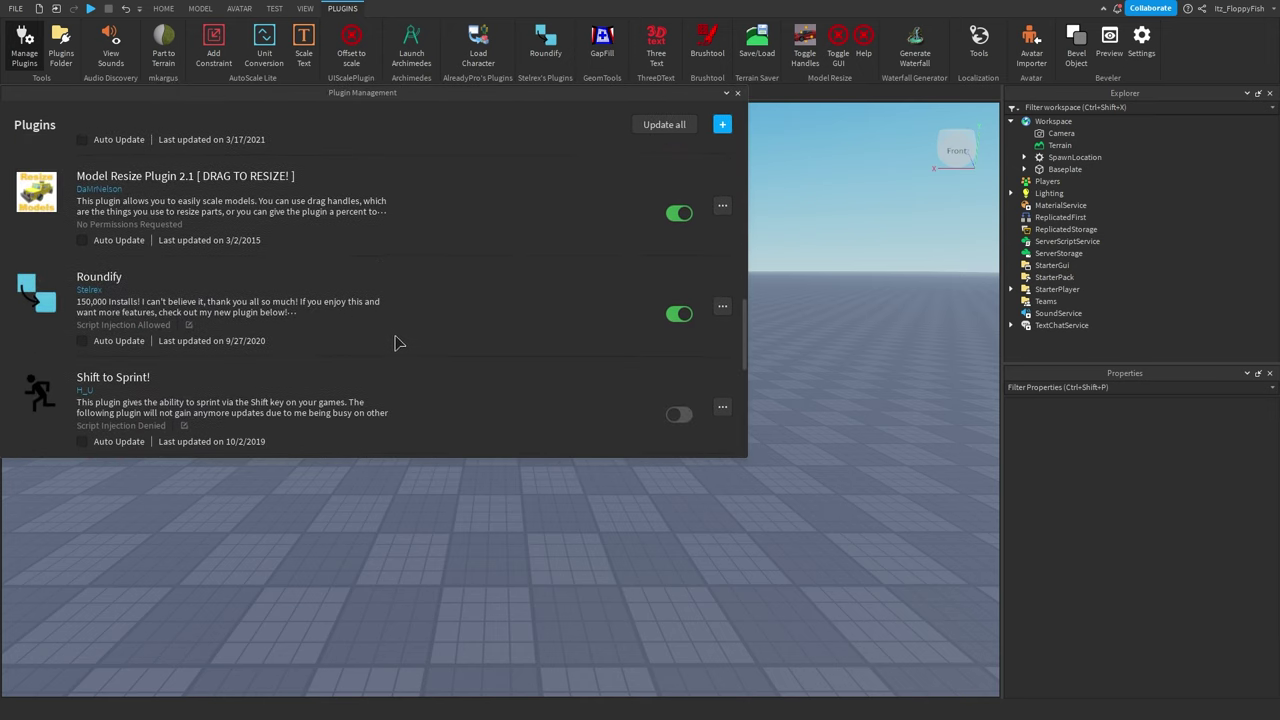
pyautogui.scroll(1, 394, 343)
pyautogui.scroll(1, 655, 322)
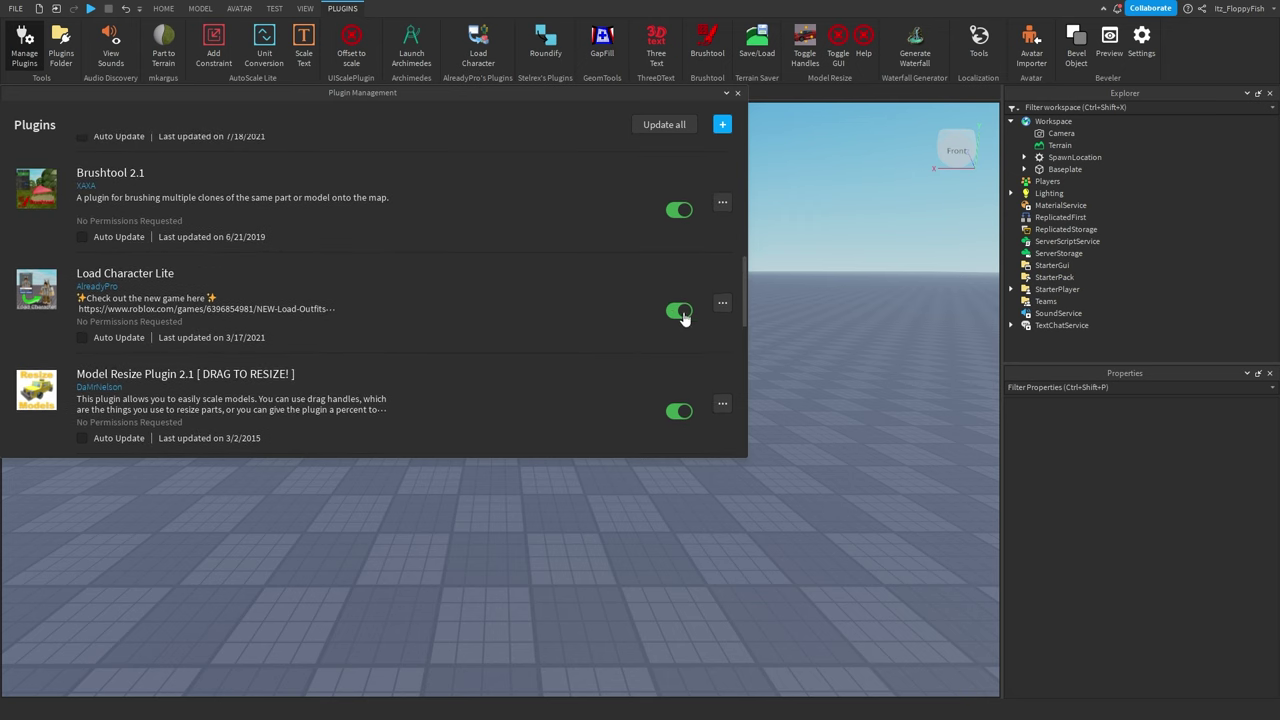
pyautogui.scroll(6, 634, 314)
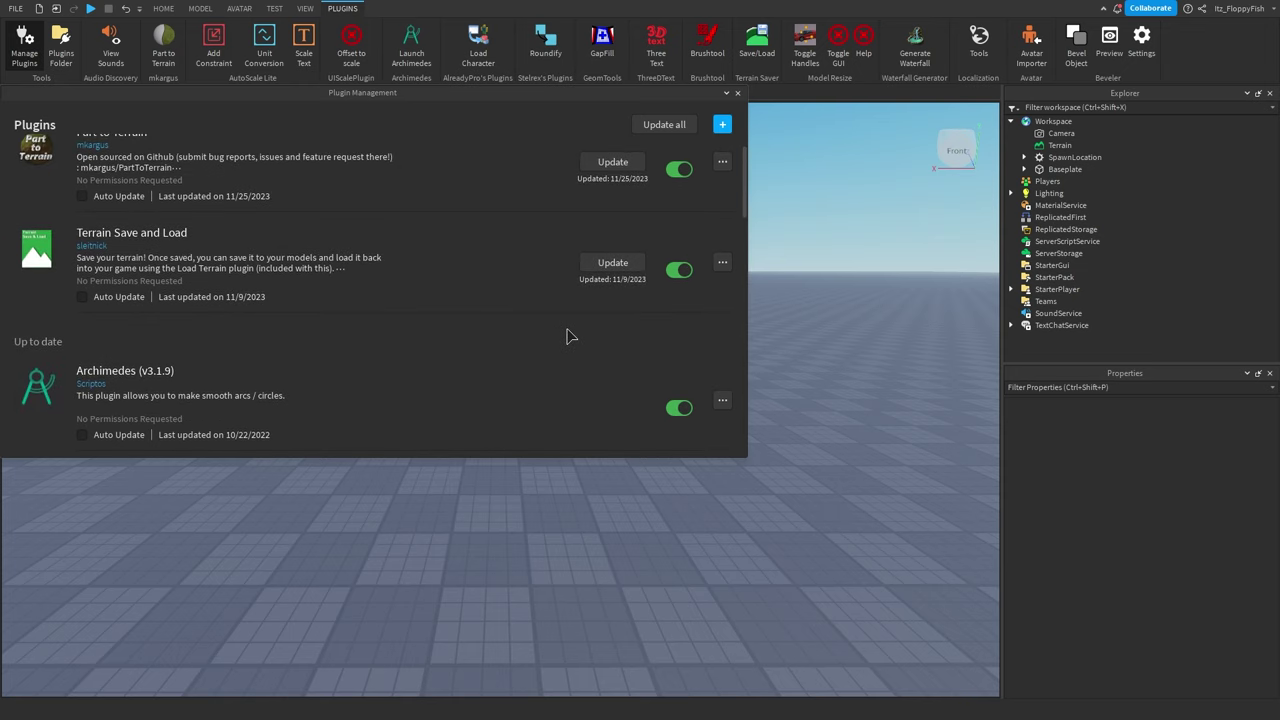
pyautogui.scroll(-2, 570, 334)
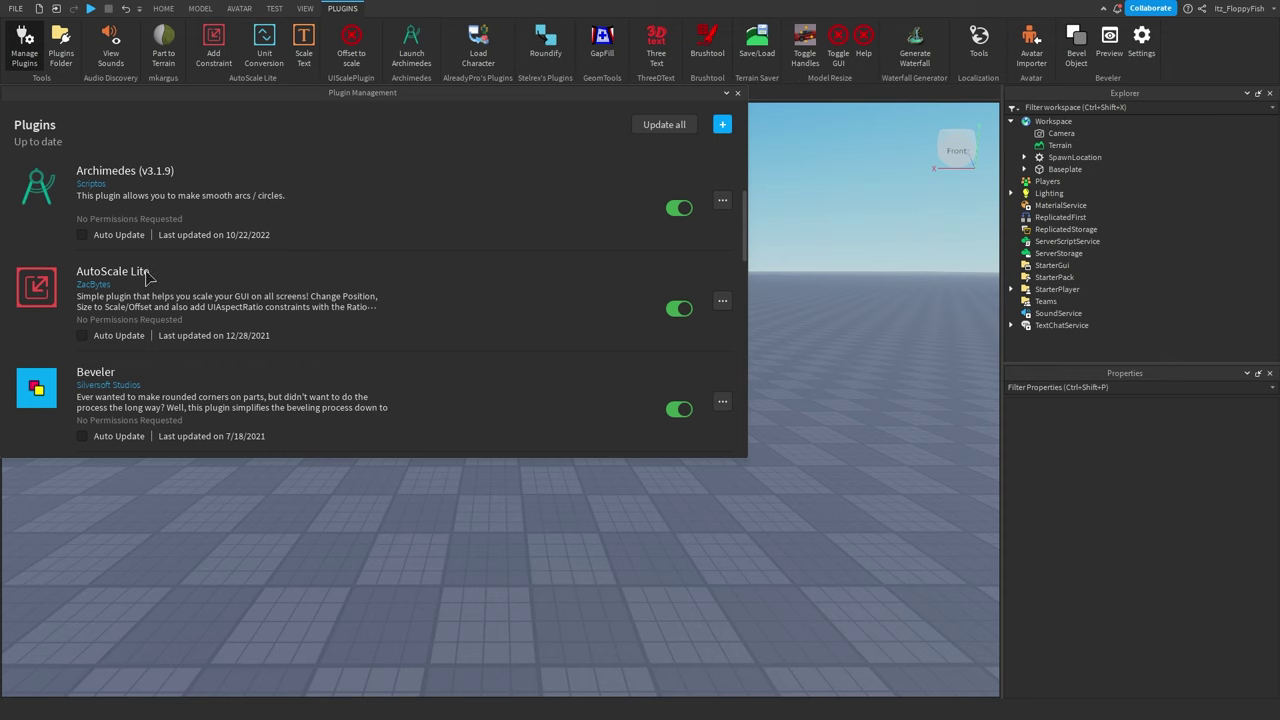
pyautogui.click(678, 312)
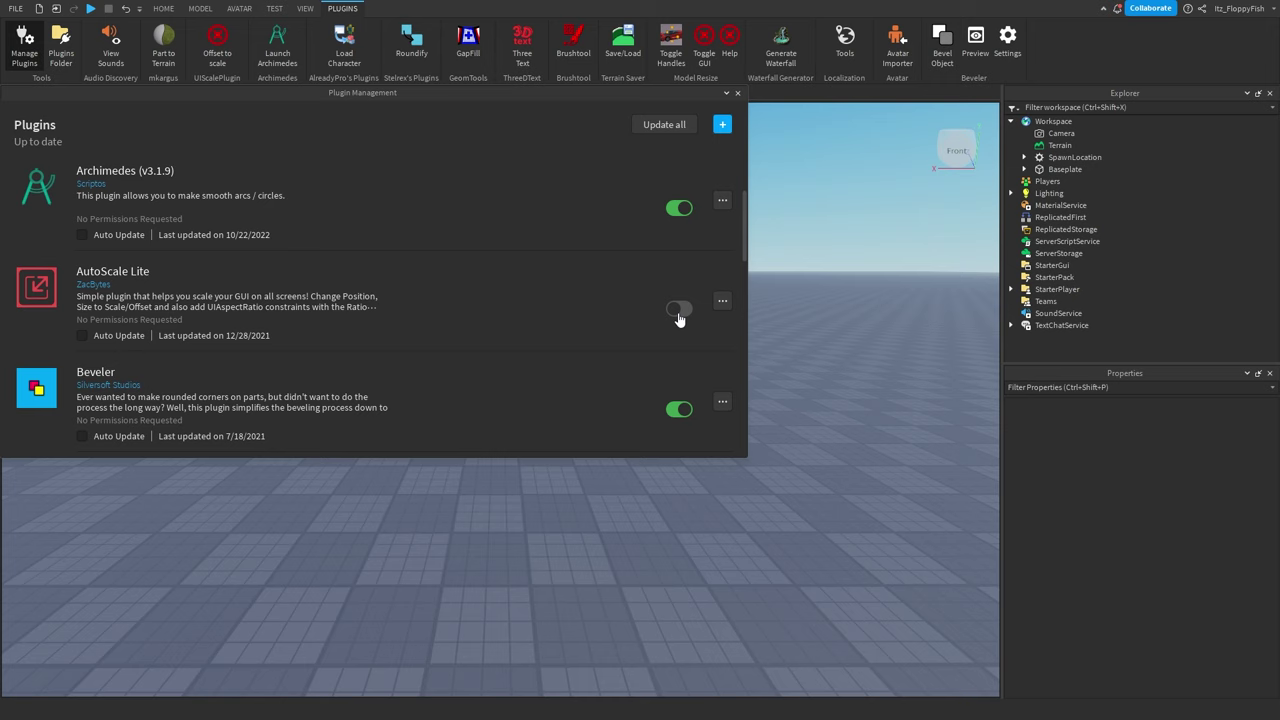
pyautogui.click(678, 312)
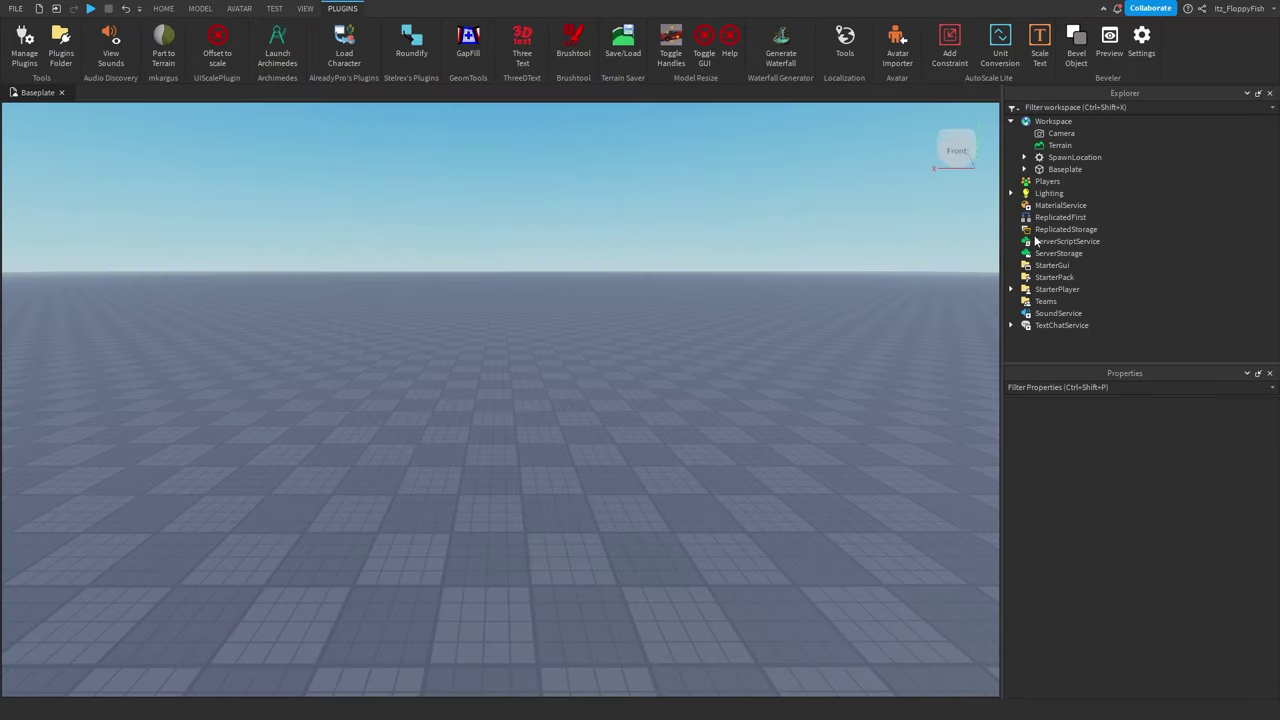
# Step: Add a ScreenGui to StarterGui and insert a TextButton inside it
pyautogui.click(1055, 265)
pyautogui.click(1081, 266)
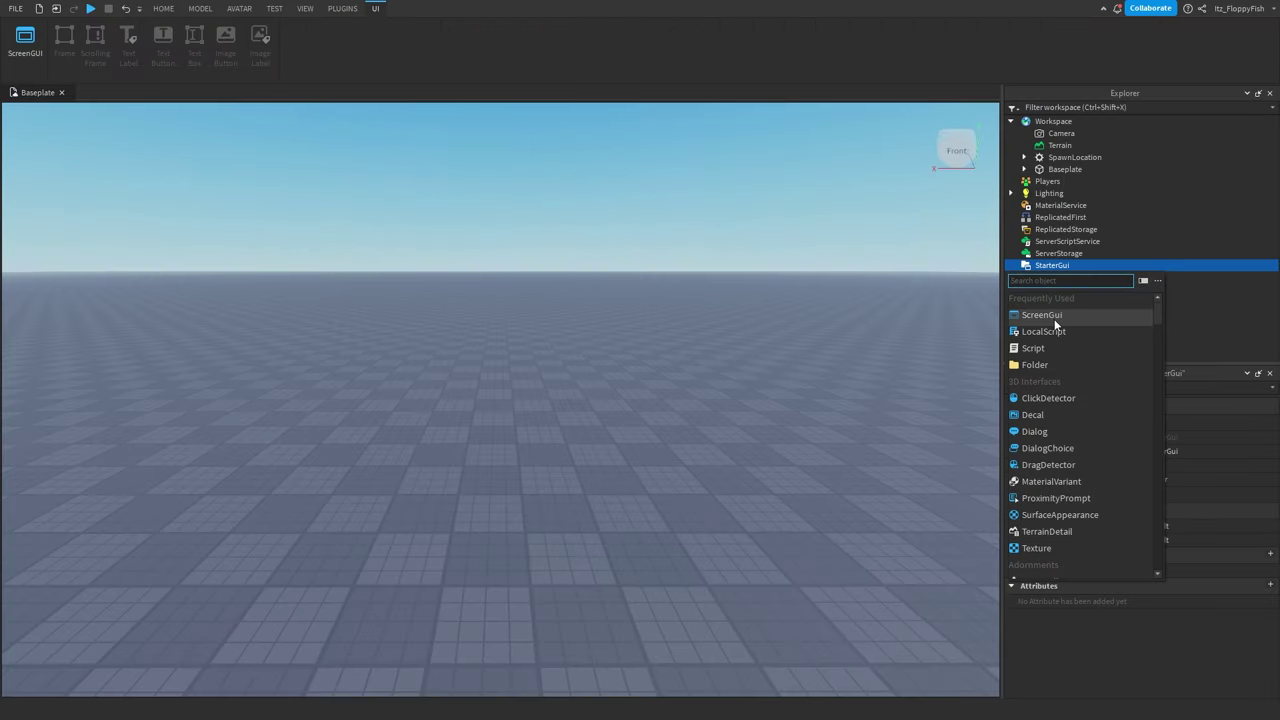
pyautogui.click(1050, 316)
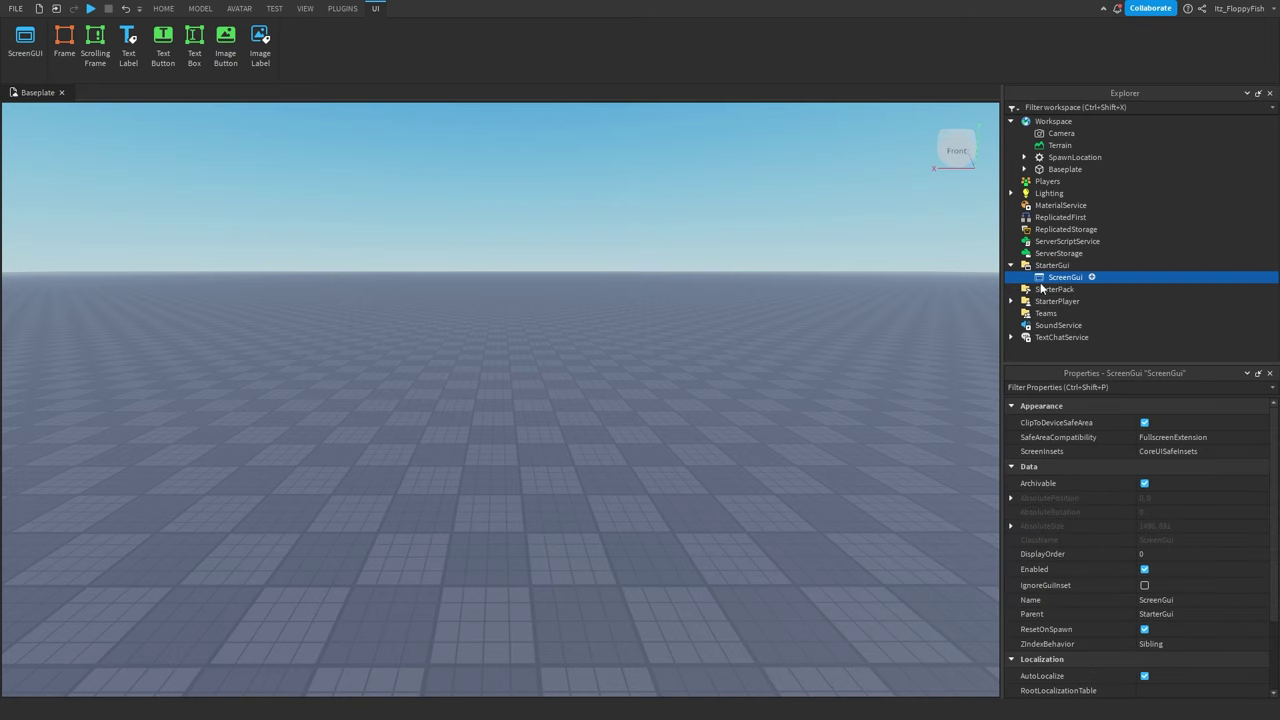
pyautogui.click(1090, 278)
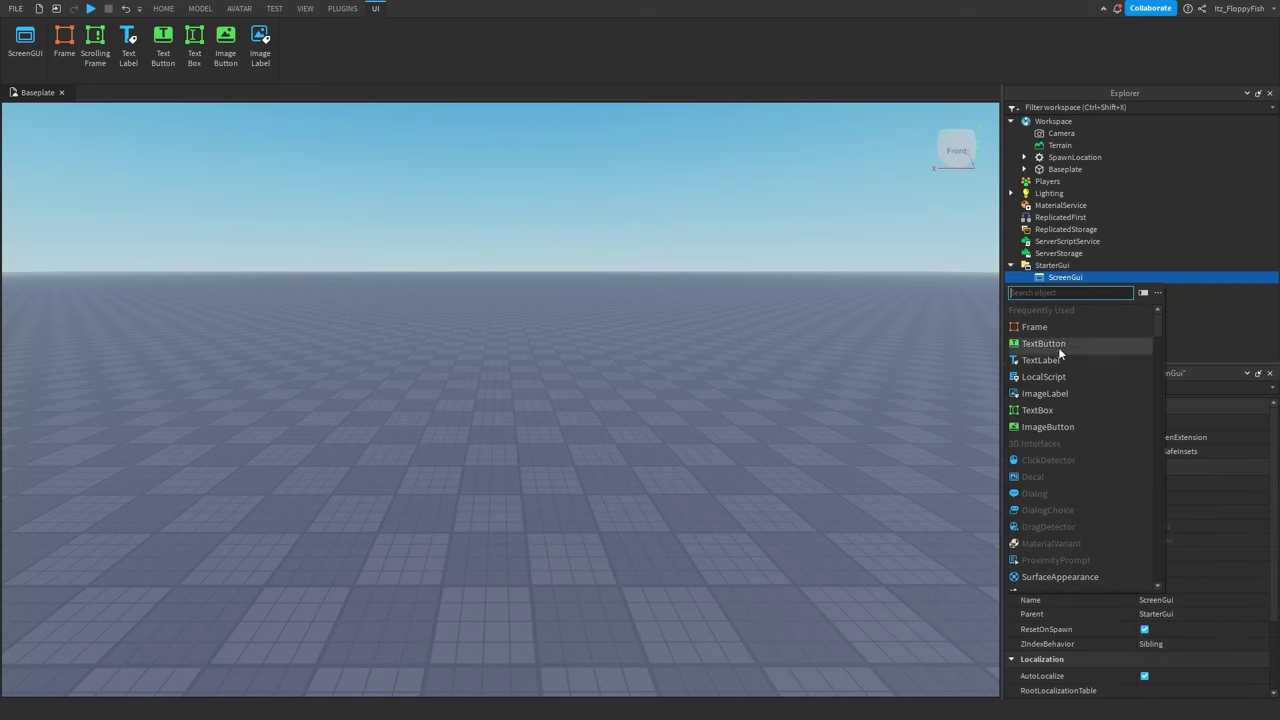
pyautogui.click(1058, 347)
# Step: Place the button near the viewport's left edge at about 39, 381 and enlarge it to about 234 x 63 pixels
pyautogui.moveTo(103, 127); pyautogui.dragTo(130, 312)
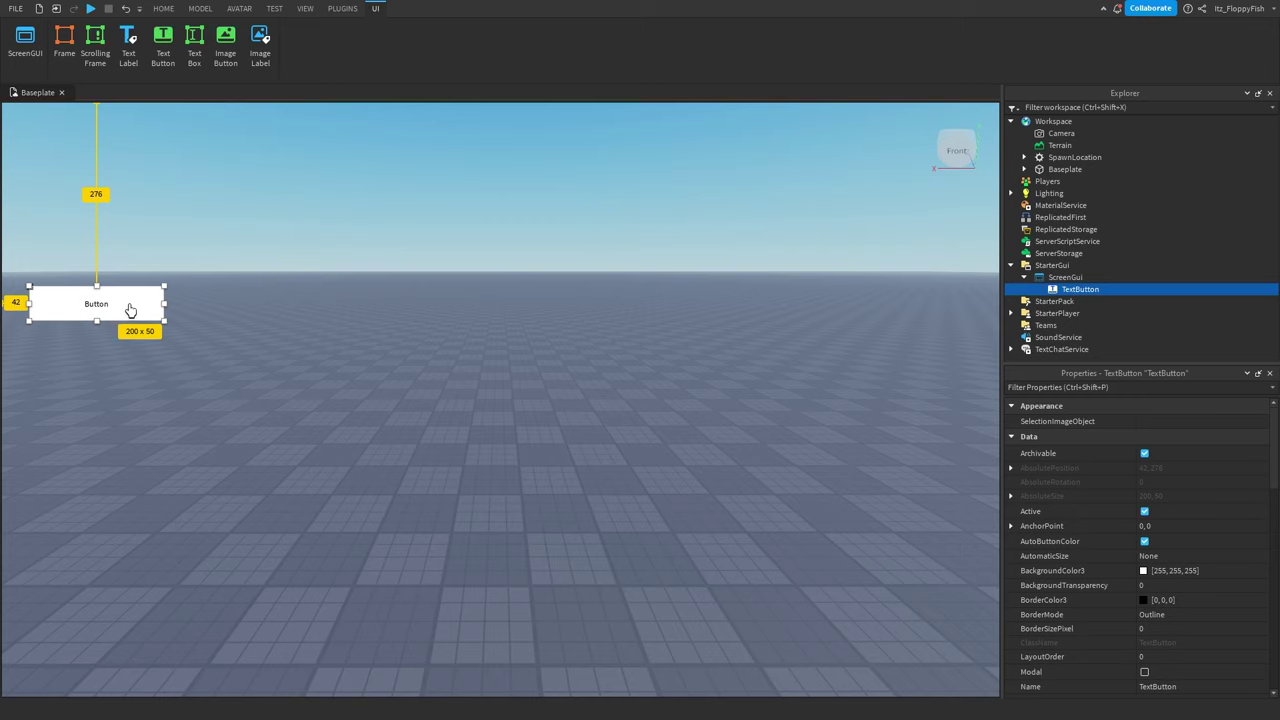
pyautogui.moveTo(131, 309); pyautogui.dragTo(131, 381)
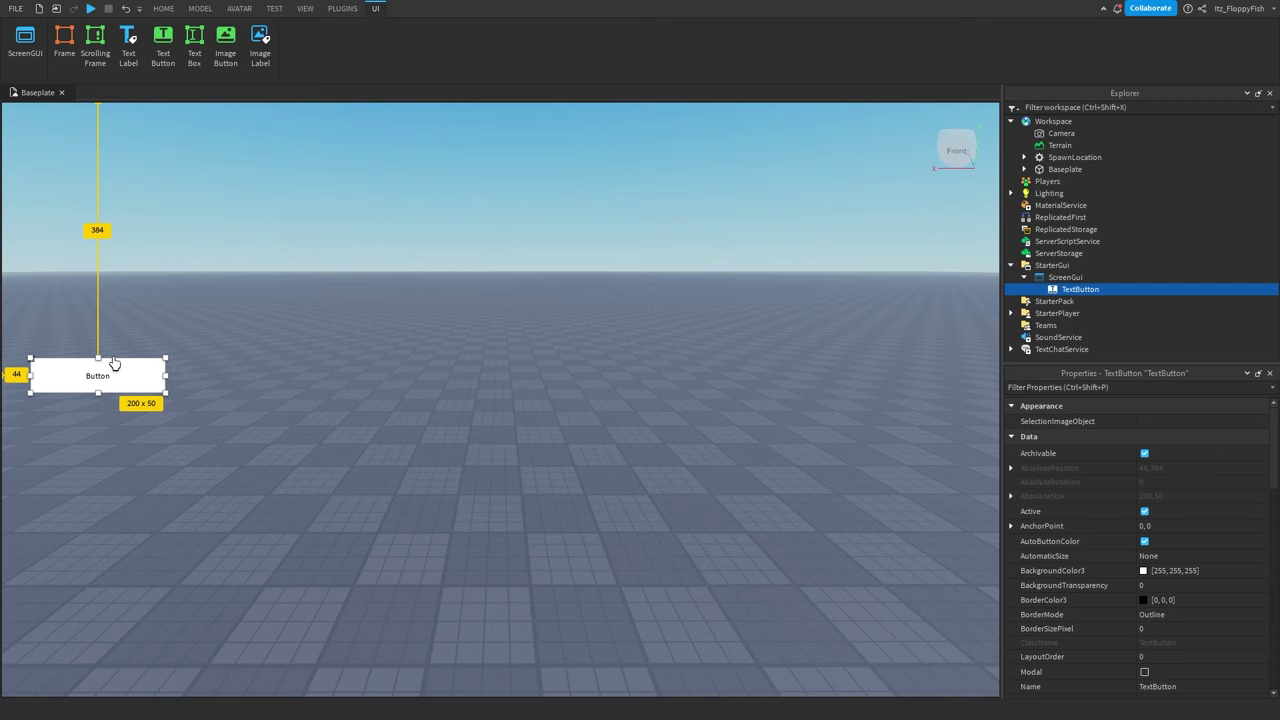
pyautogui.moveTo(123, 374)
pyautogui.mouseDown()
pyautogui.moveTo(134, 309)
pyautogui.moveTo(117, 386)
pyautogui.moveTo(120, 357)
pyautogui.moveTo(139, 387)
pyautogui.mouseUp()
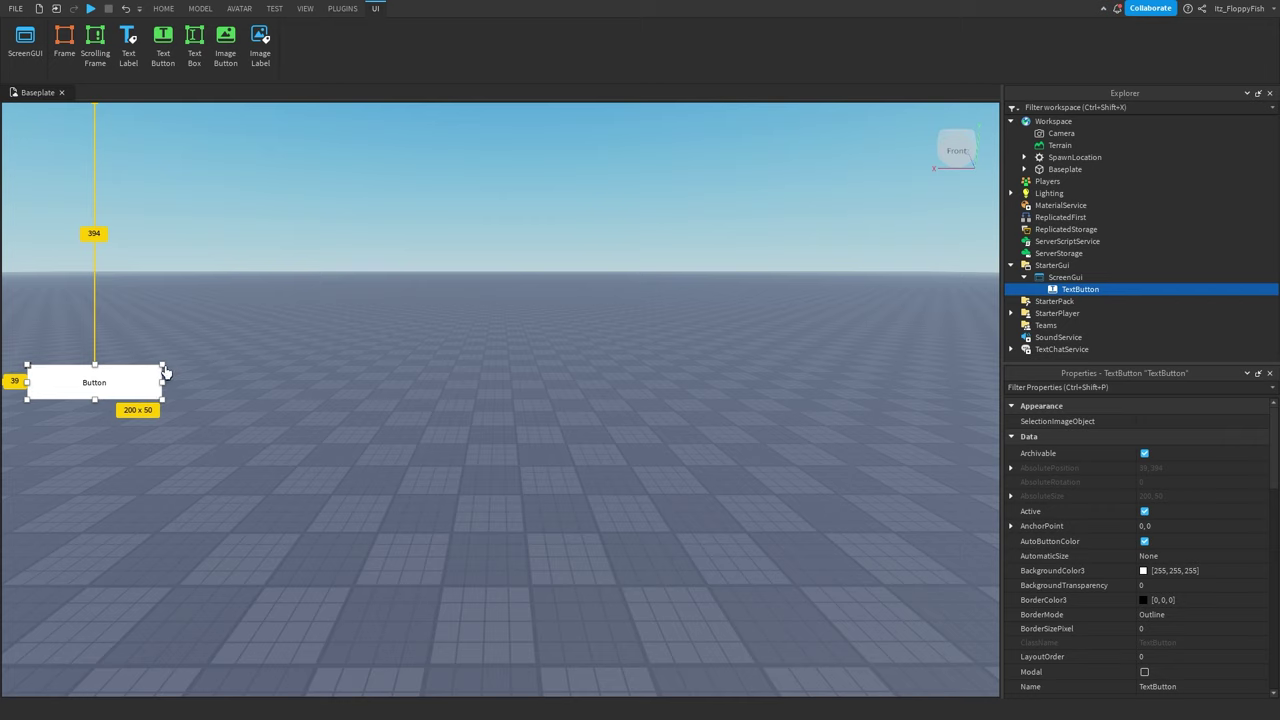
pyautogui.moveTo(162, 365); pyautogui.dragTo(188, 356)
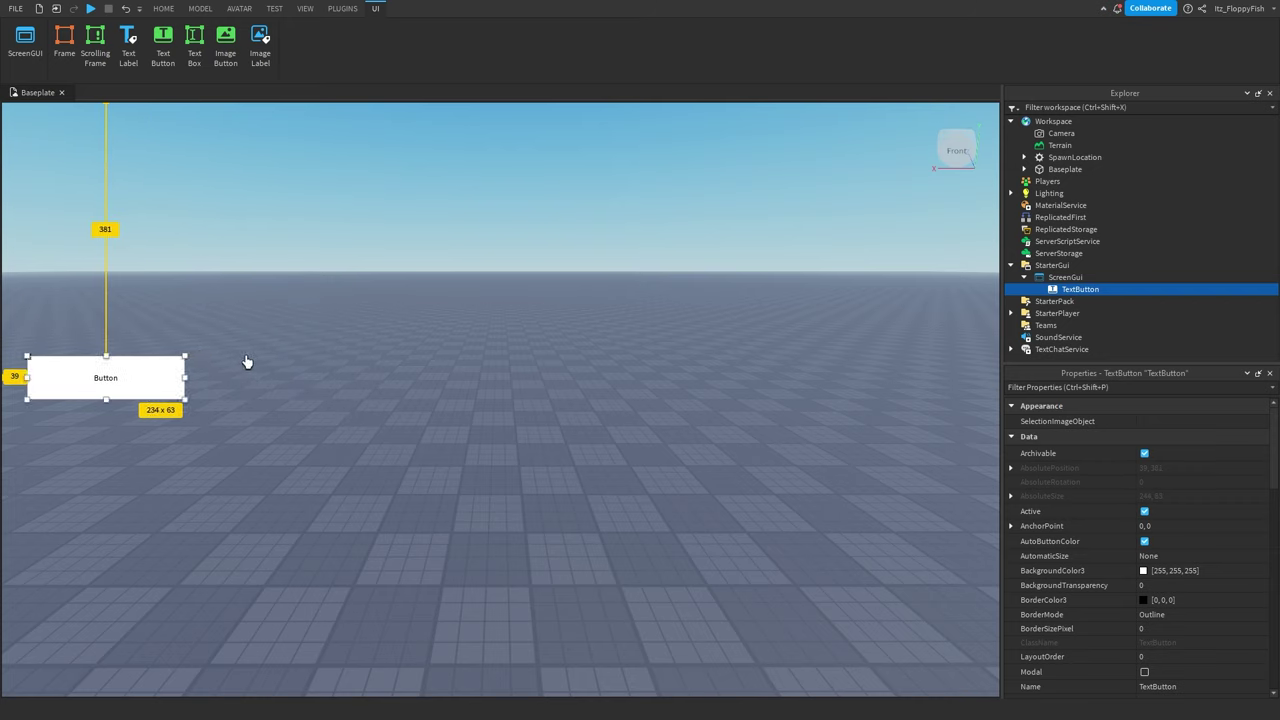
pyautogui.click(252, 360)
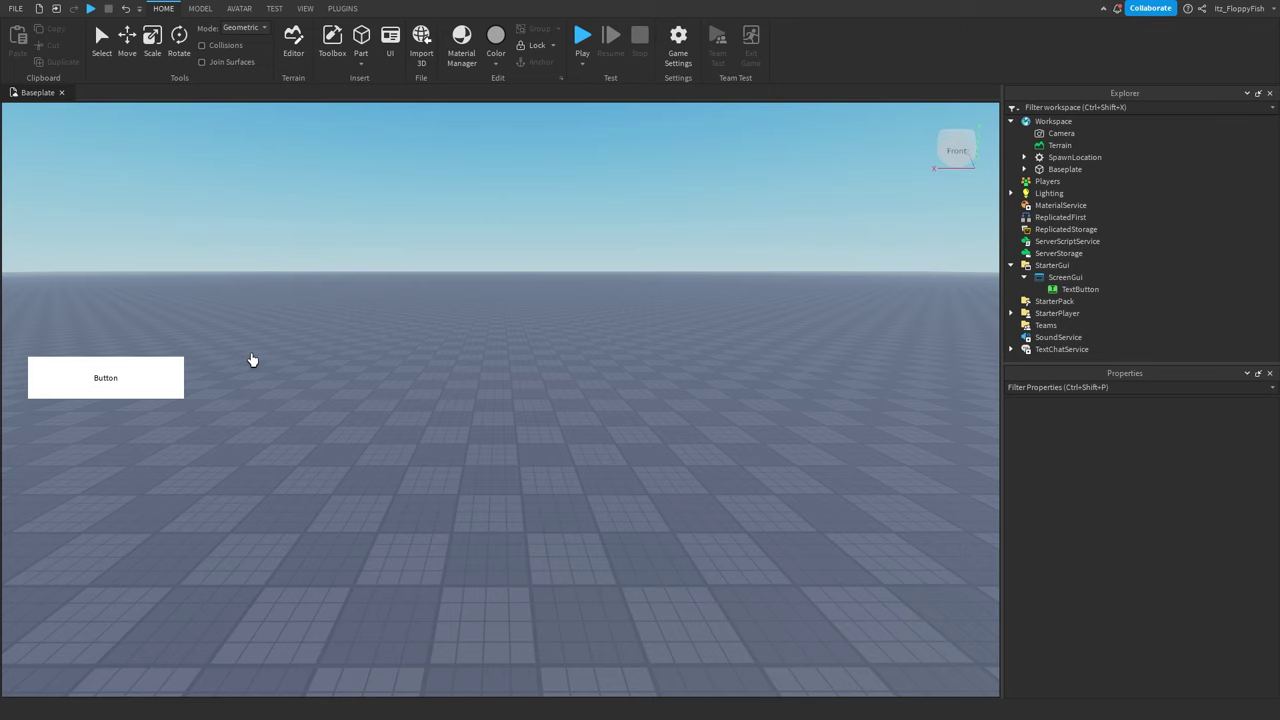
# Step: Preview the button in device emulation on the Samsung Galaxy S7, and return to the normal viewport
pyautogui.click(274, 8)
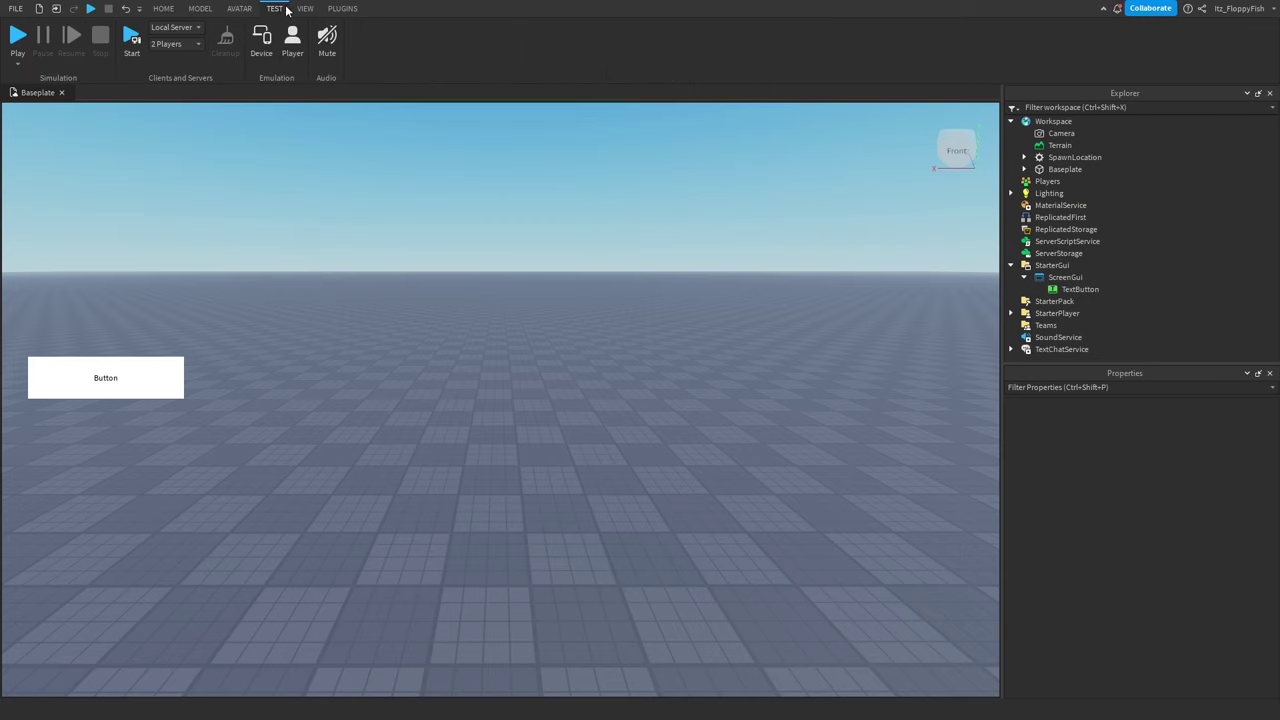
pyautogui.click(268, 38)
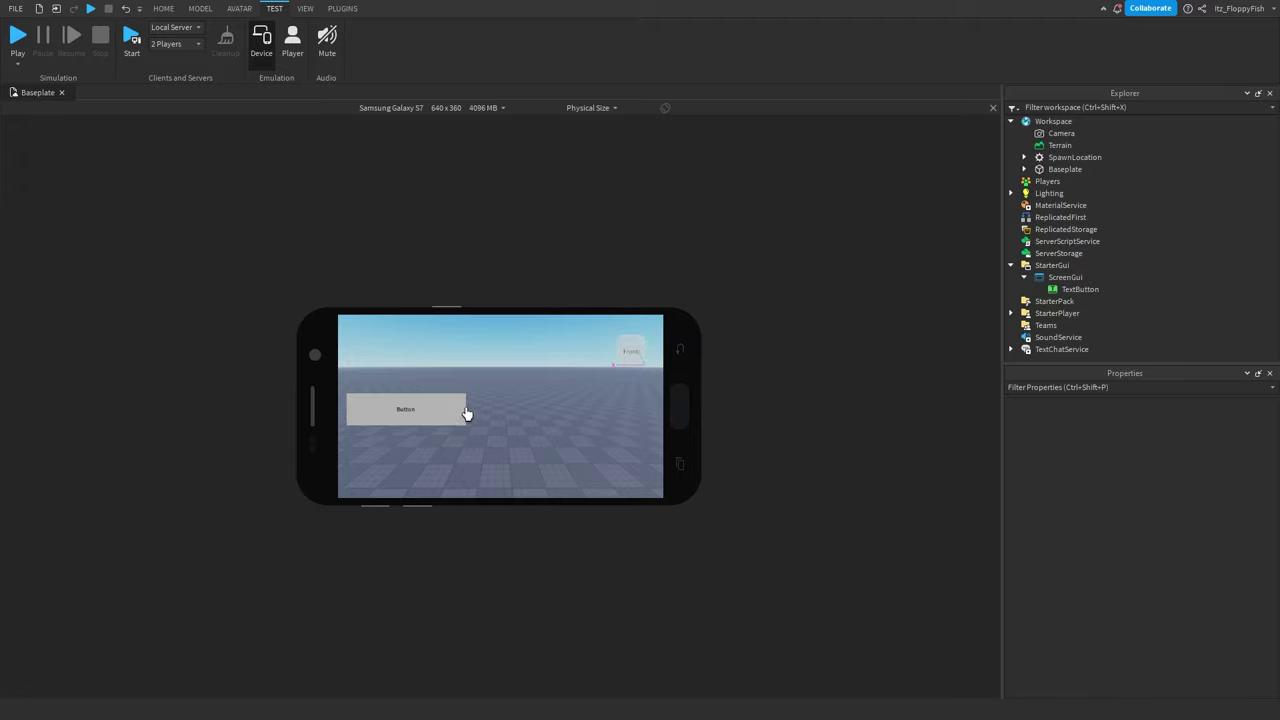
pyautogui.click(261, 42)
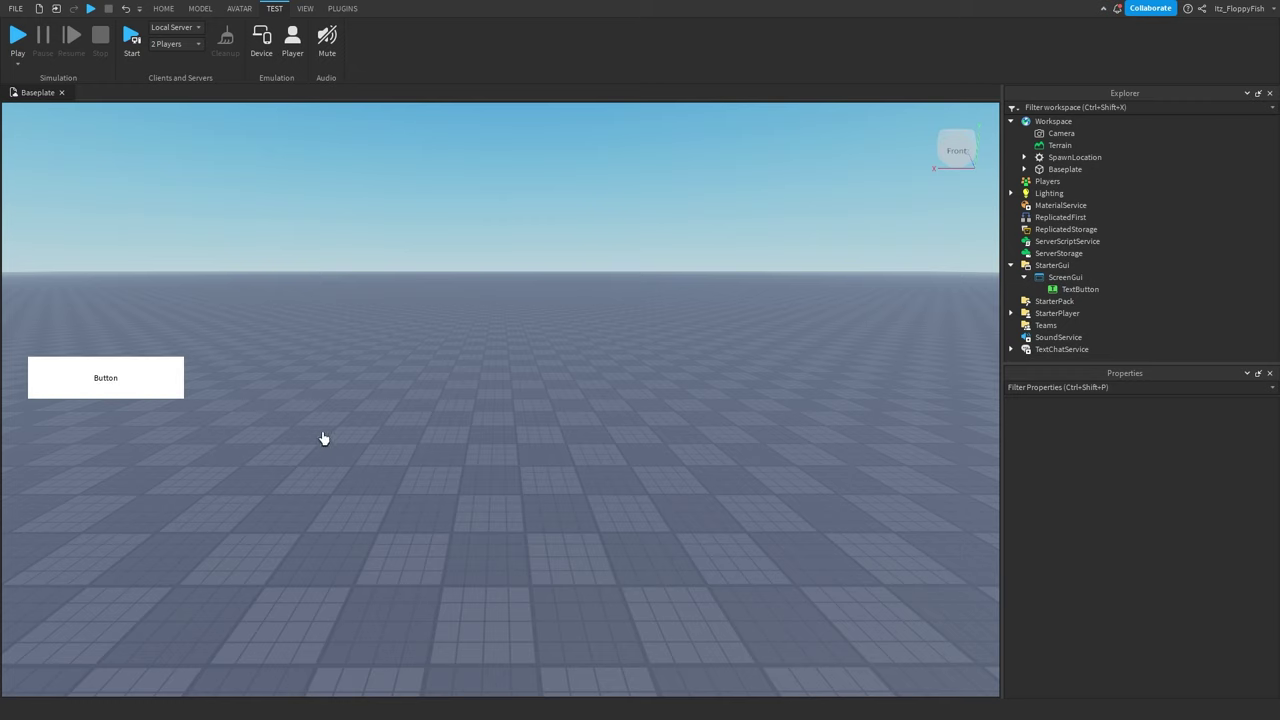
# Step: Switch the emulated device to iPhone 14 Pro to check the button, and turn device emulation off
pyautogui.click(261, 40)
pyautogui.click(412, 105)
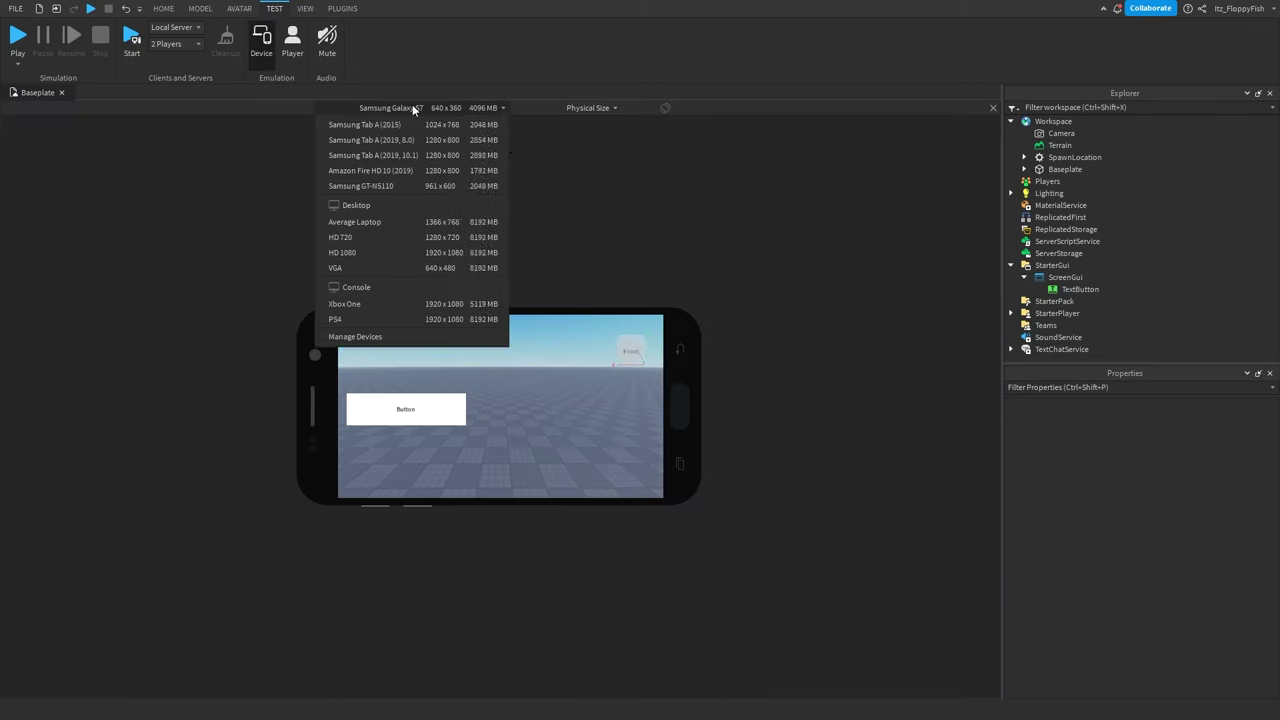
pyautogui.click(380, 342)
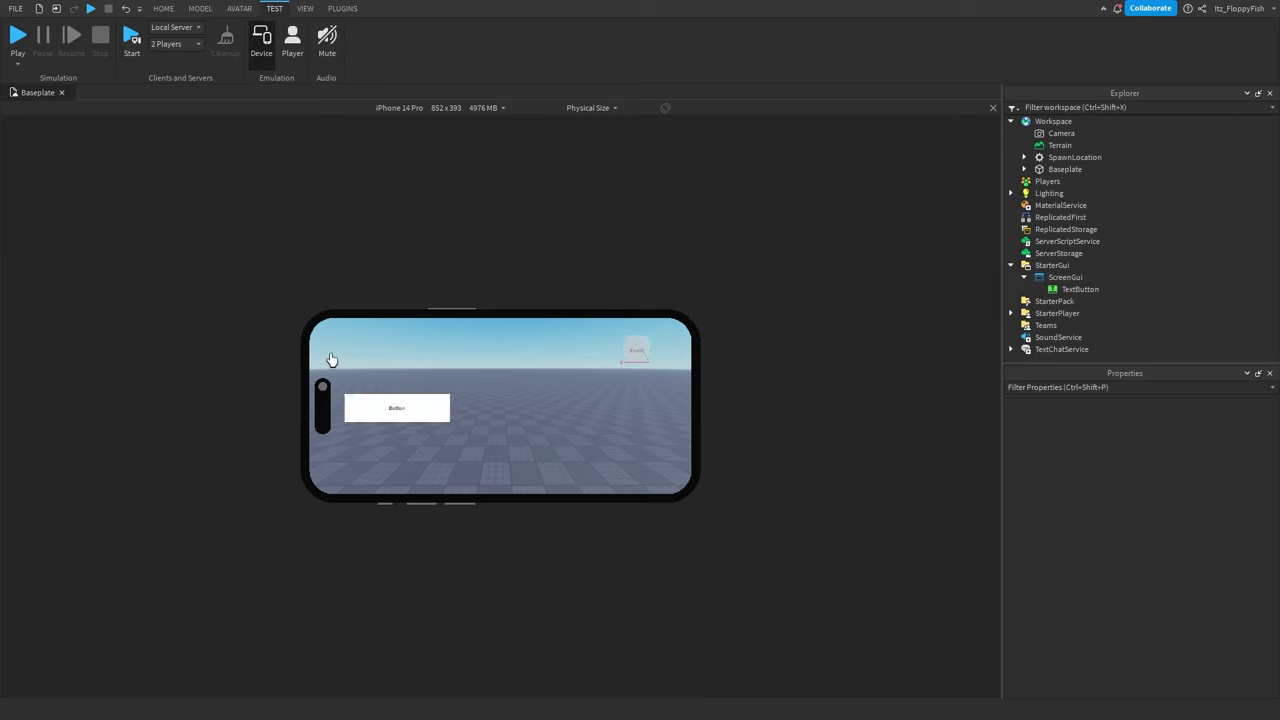
pyautogui.click(262, 58)
# Step: Duplicate the button and place the copy directly above the original, at about 39, 311
pyautogui.click(174, 388)
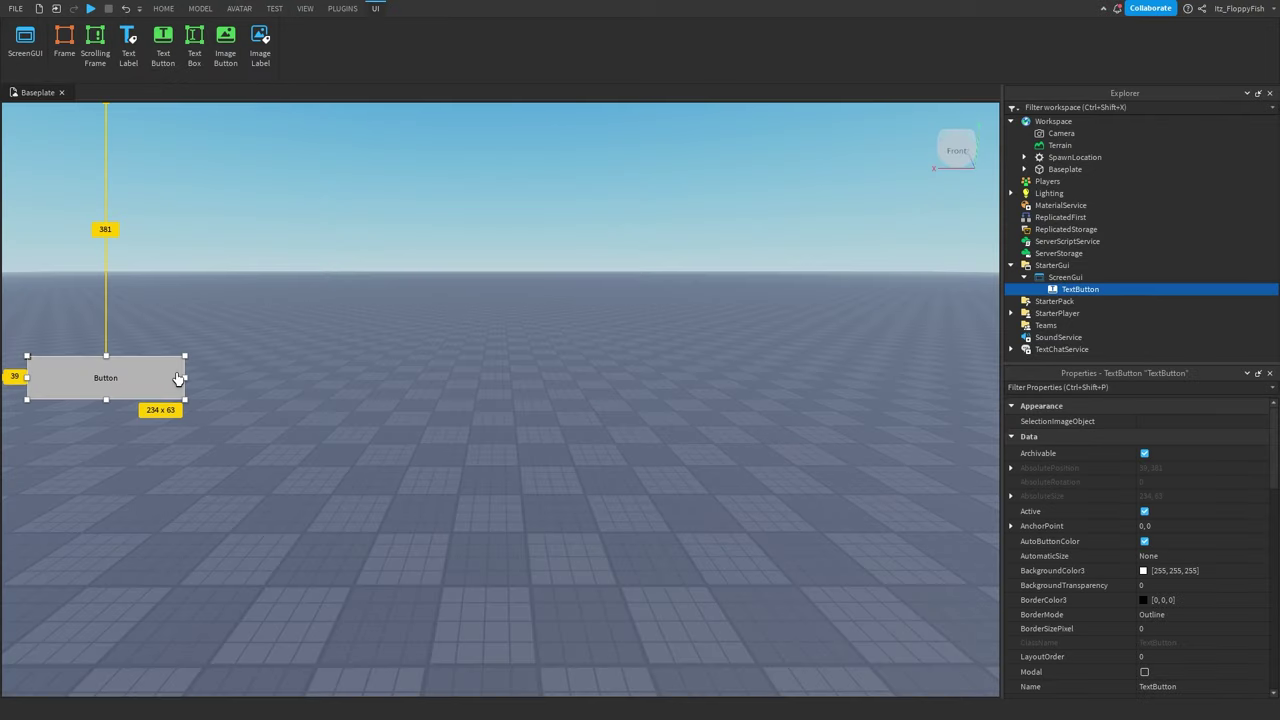
pyautogui.hotkey('ctrl', 'd')
pyautogui.moveTo(174, 391); pyautogui.dragTo(174, 345)
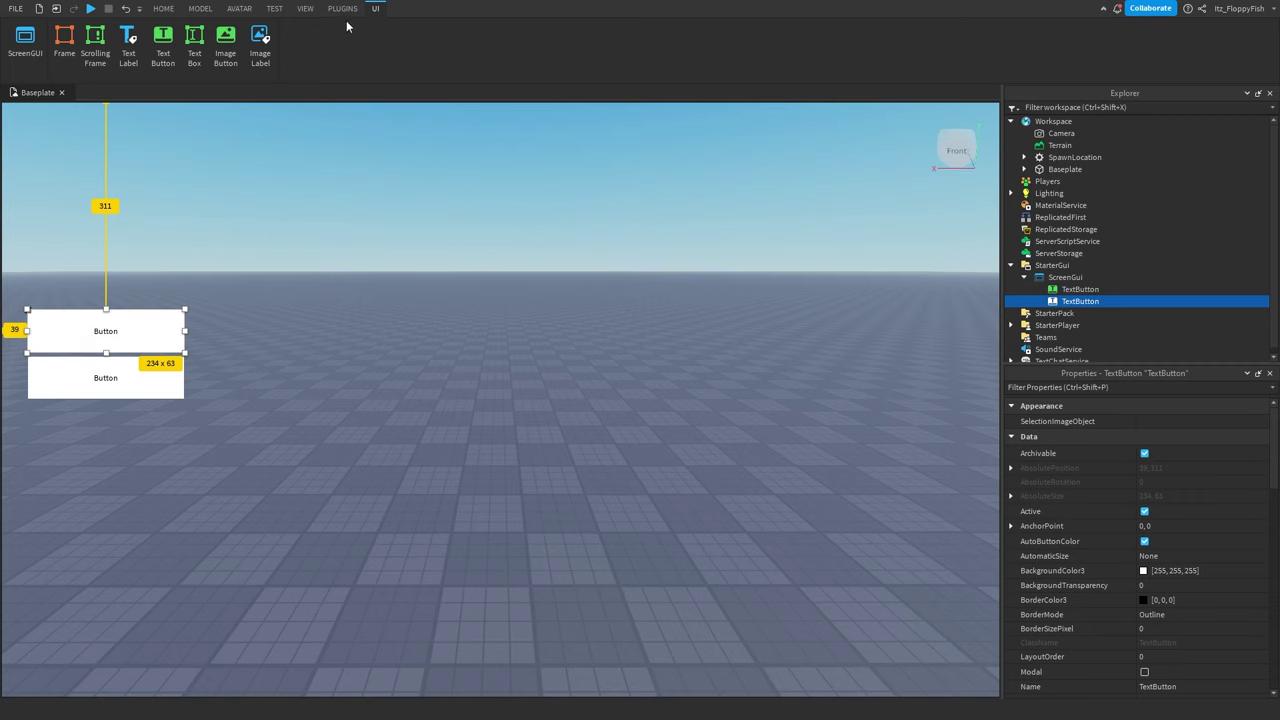
# Step: Preview both stacked buttons in iPhone 14 Pro device emulation with nothing selected
pyautogui.click(306, 8)
pyautogui.click(274, 8)
pyautogui.click(261, 42)
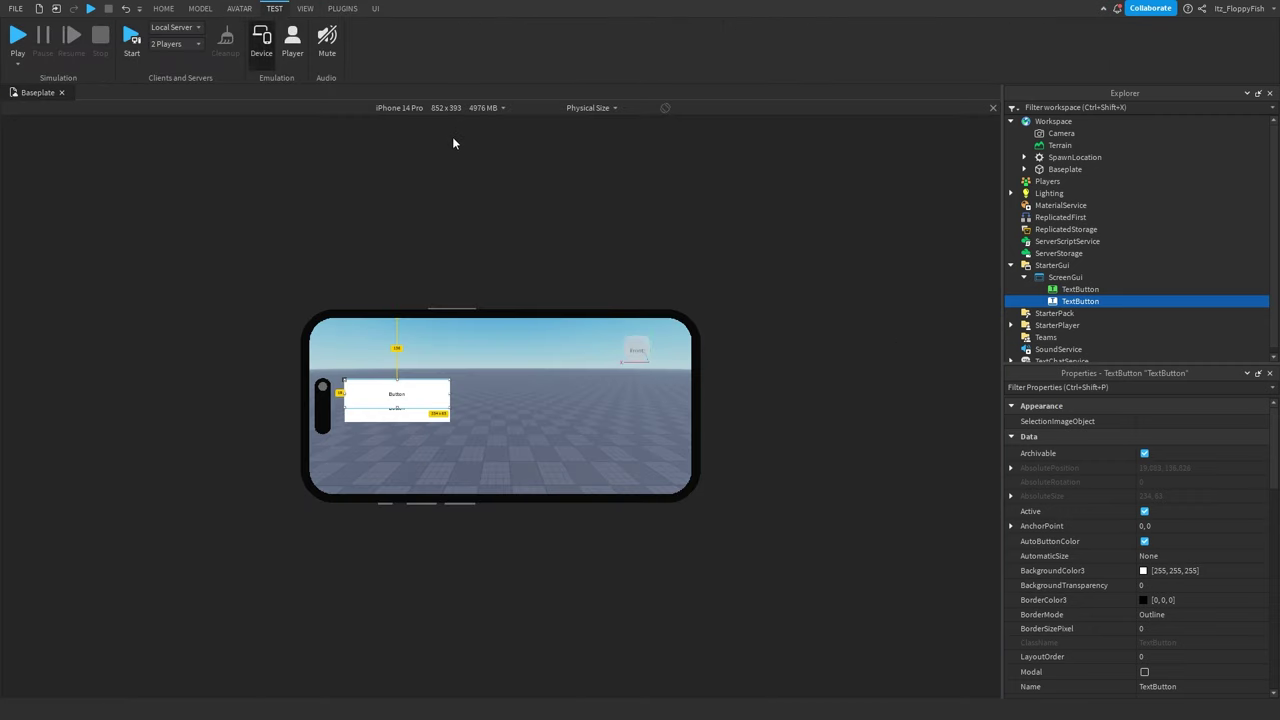
pyautogui.click(508, 424)
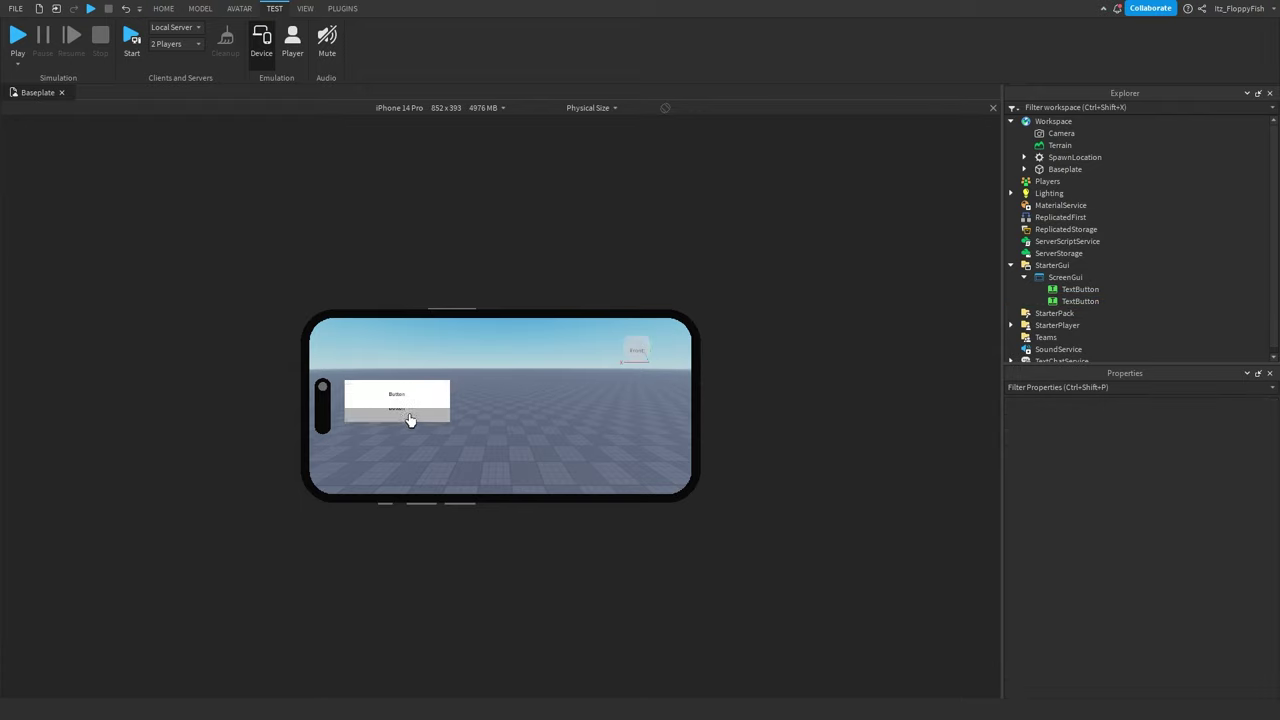
# Step: Leave the iPhone 14 Pro device emulation and return to the normal viewport
pyautogui.click(438, 106)
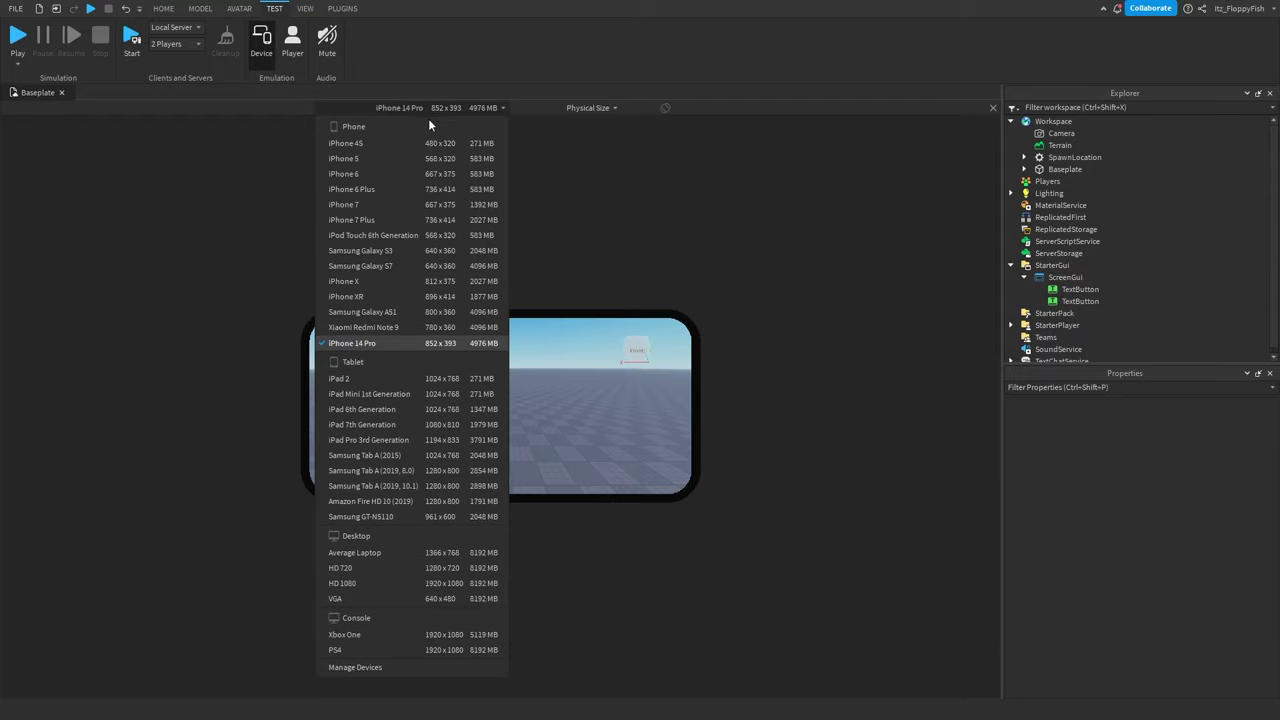
pyautogui.click(262, 45)
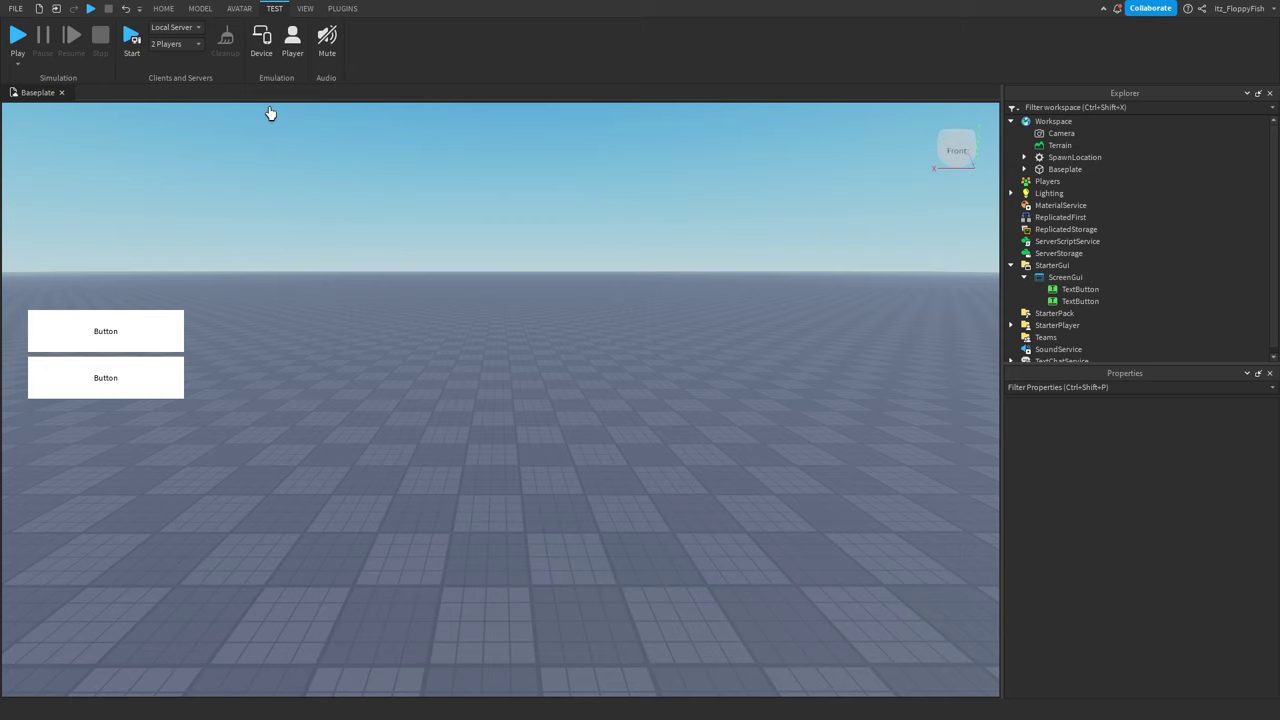
# Step: Delete the lower TextButton and move the remaining one down into its place, at about 33, 382
pyautogui.click(1080, 289)
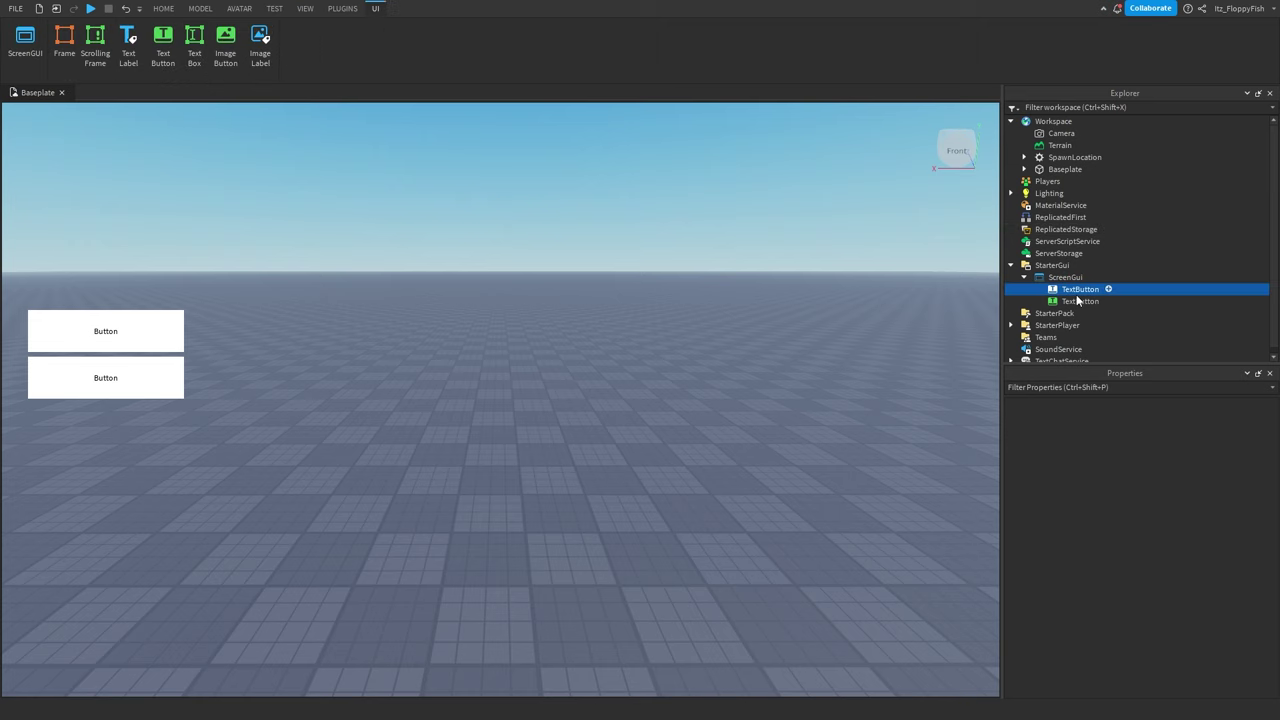
pyautogui.press('Delete')
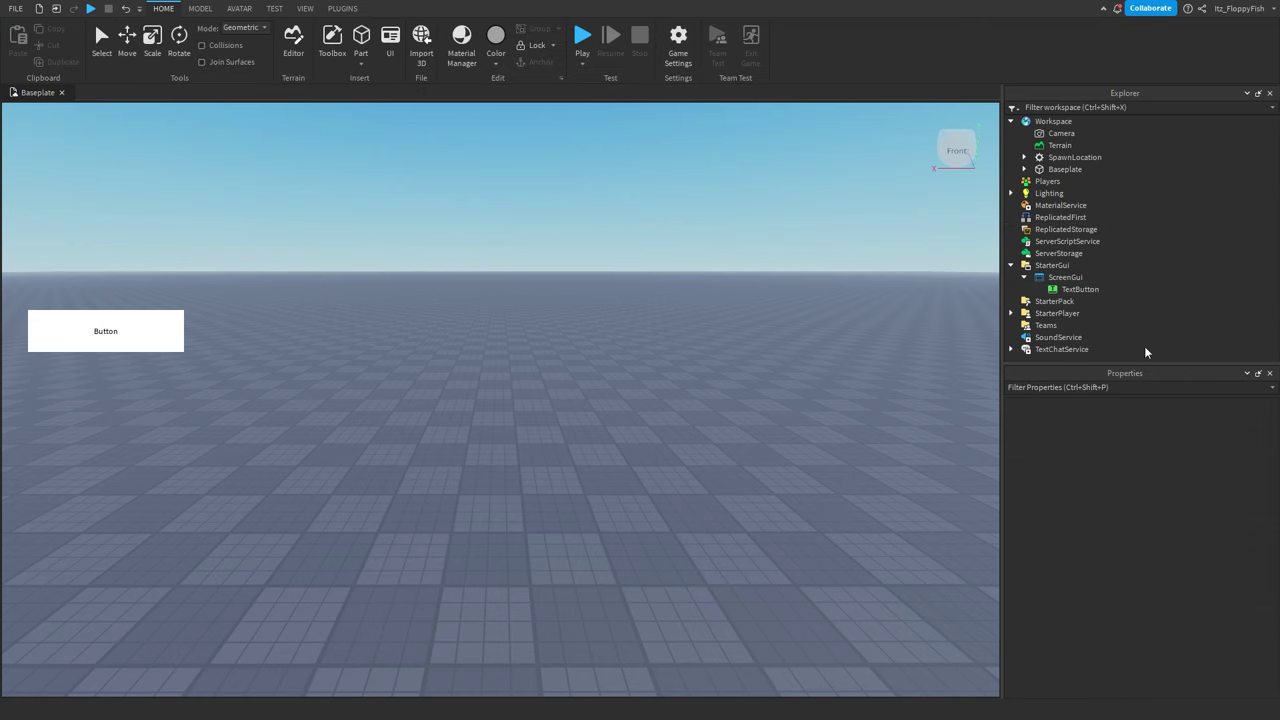
pyautogui.click(1080, 289)
pyautogui.moveTo(146, 341); pyautogui.dragTo(141, 388)
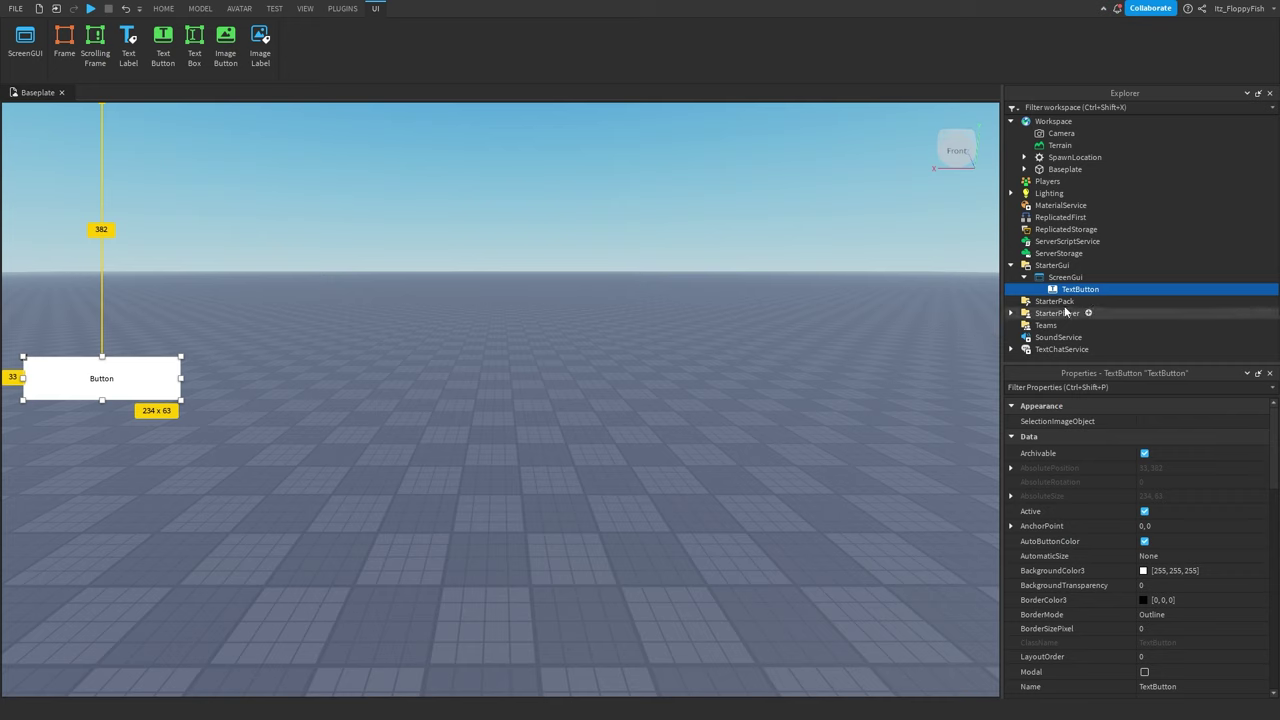
# Step: Set the button's AnchorPoint to 0.5, 0.5 and move the button fully back on screen, to about 37, 364
pyautogui.click(1172, 526)
pyautogui.press('BackSpace')
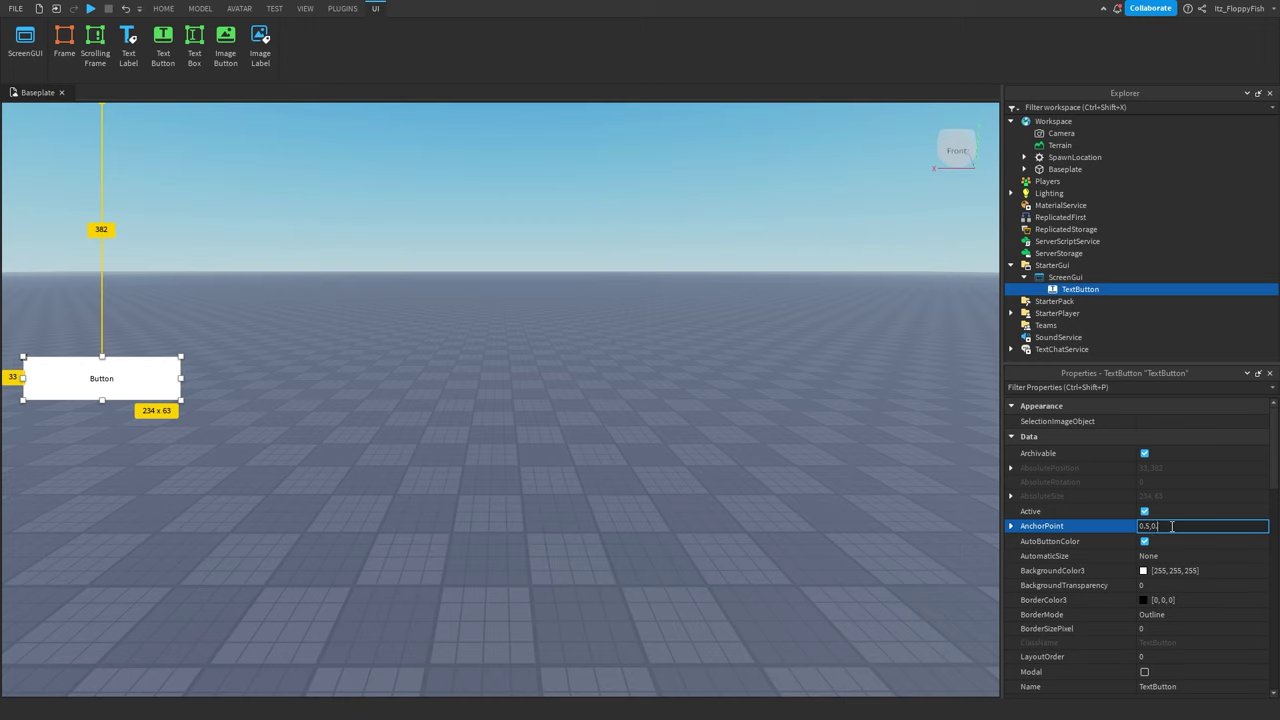
pyautogui.press('Return')
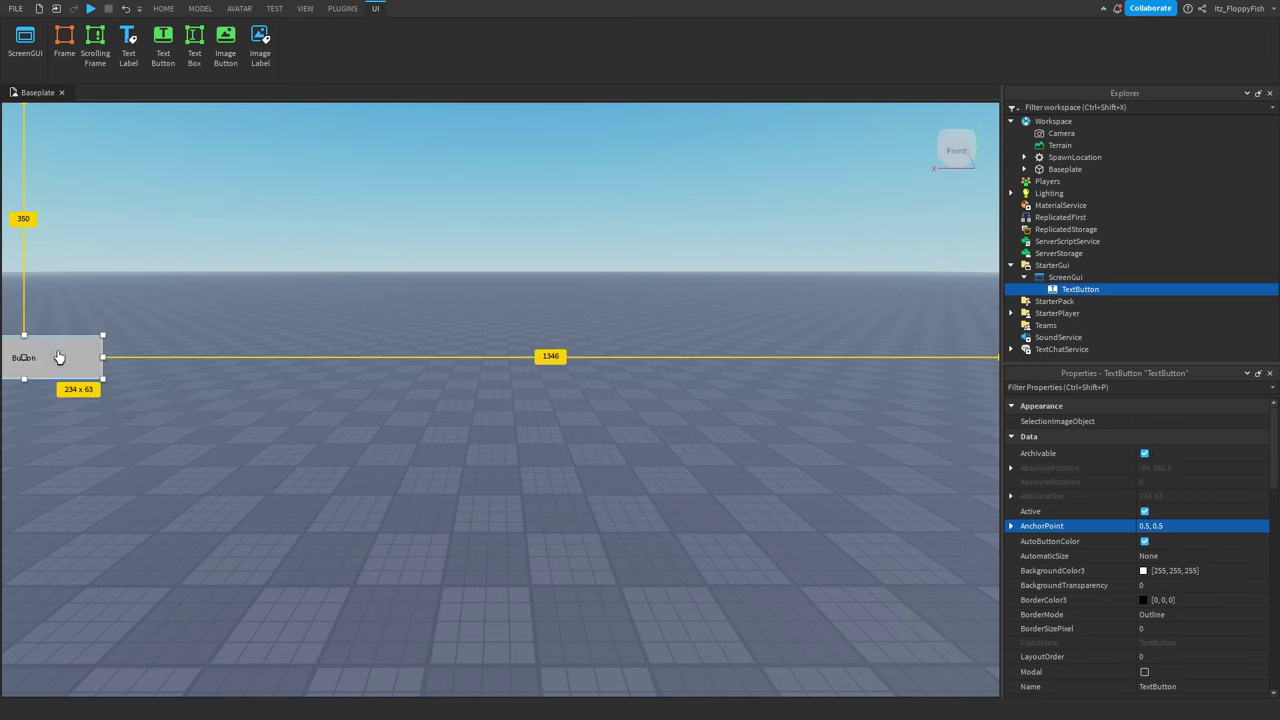
pyautogui.moveTo(57, 354); pyautogui.dragTo(126, 374)
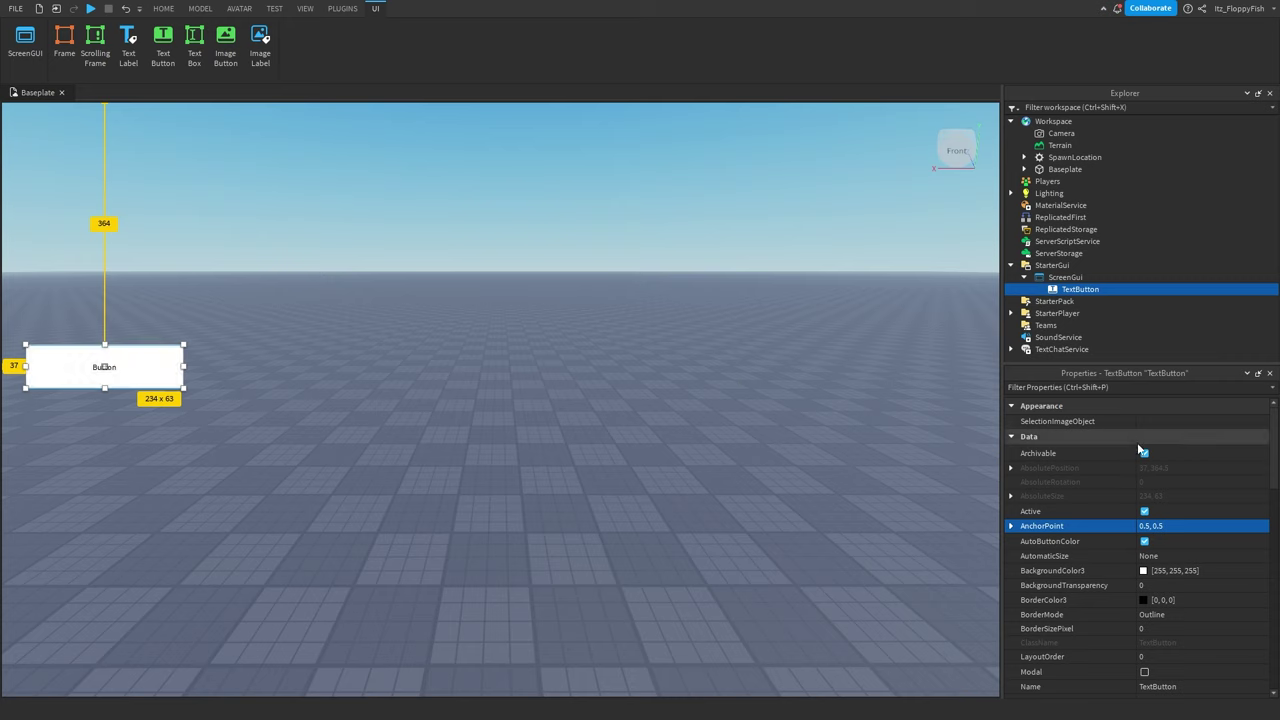
# Step: Undo the button's repositioning and anchor point change, and redo them up to AnchorPoint 0.5, 0.5 with the button at about 41, 381
pyautogui.hotkey('ctrl', 'z')
pyautogui.hotkey('ctrl', 'z')
pyautogui.hotkey('ctrl', 'z')
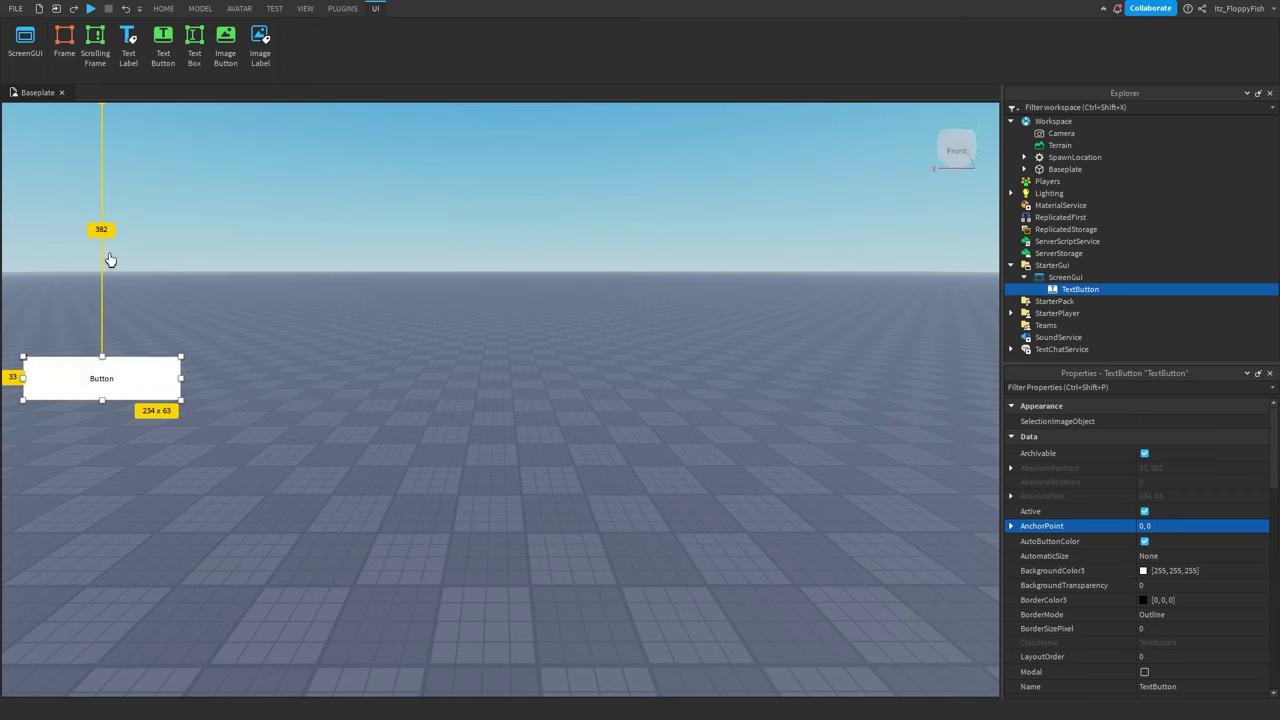
pyautogui.click(72, 10)
pyautogui.click(72, 10)
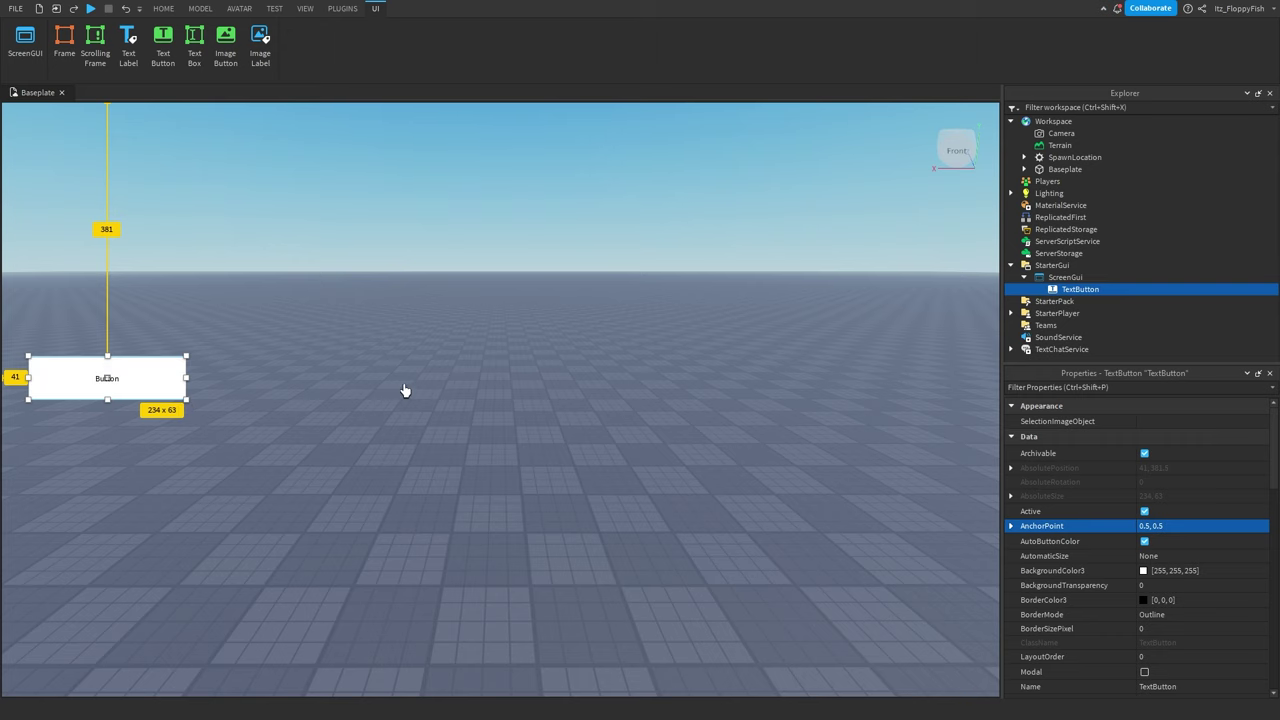
# Step: Narrow the viewport and widen it again to check how the button responds to a changing screen width
pyautogui.moveTo(1003, 334); pyautogui.dragTo(874, 325)
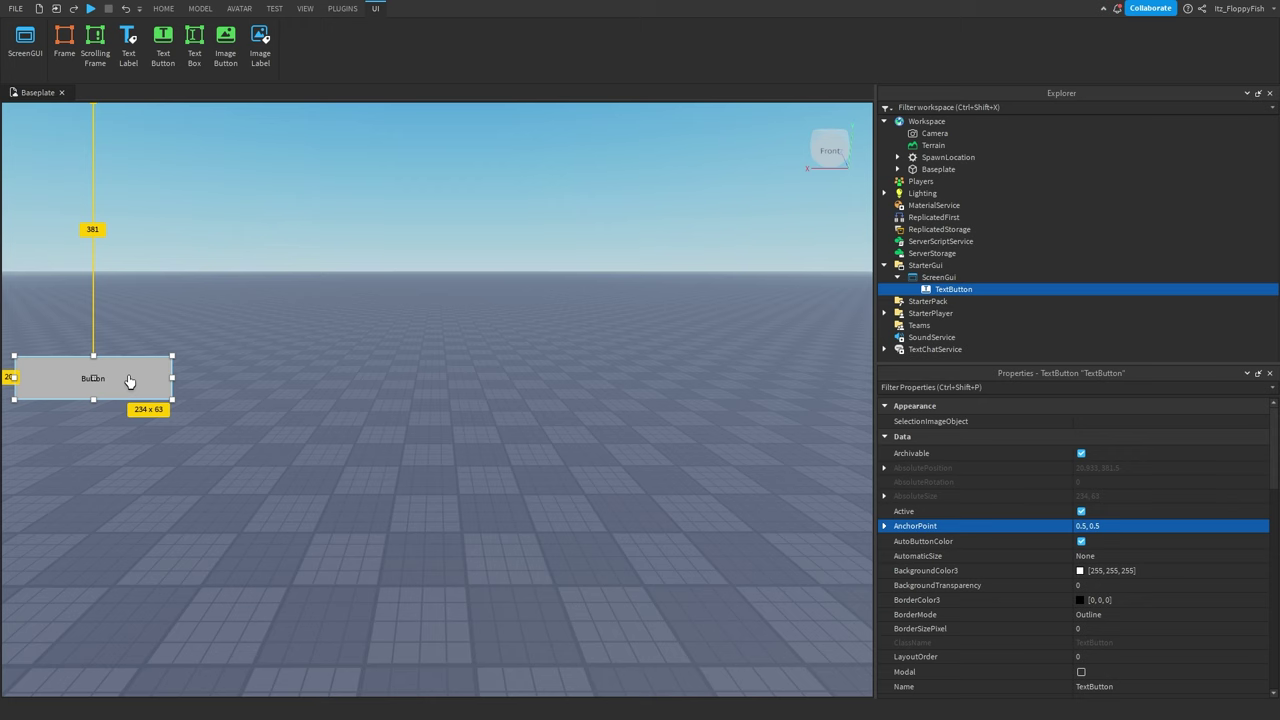
pyautogui.click(342, 9)
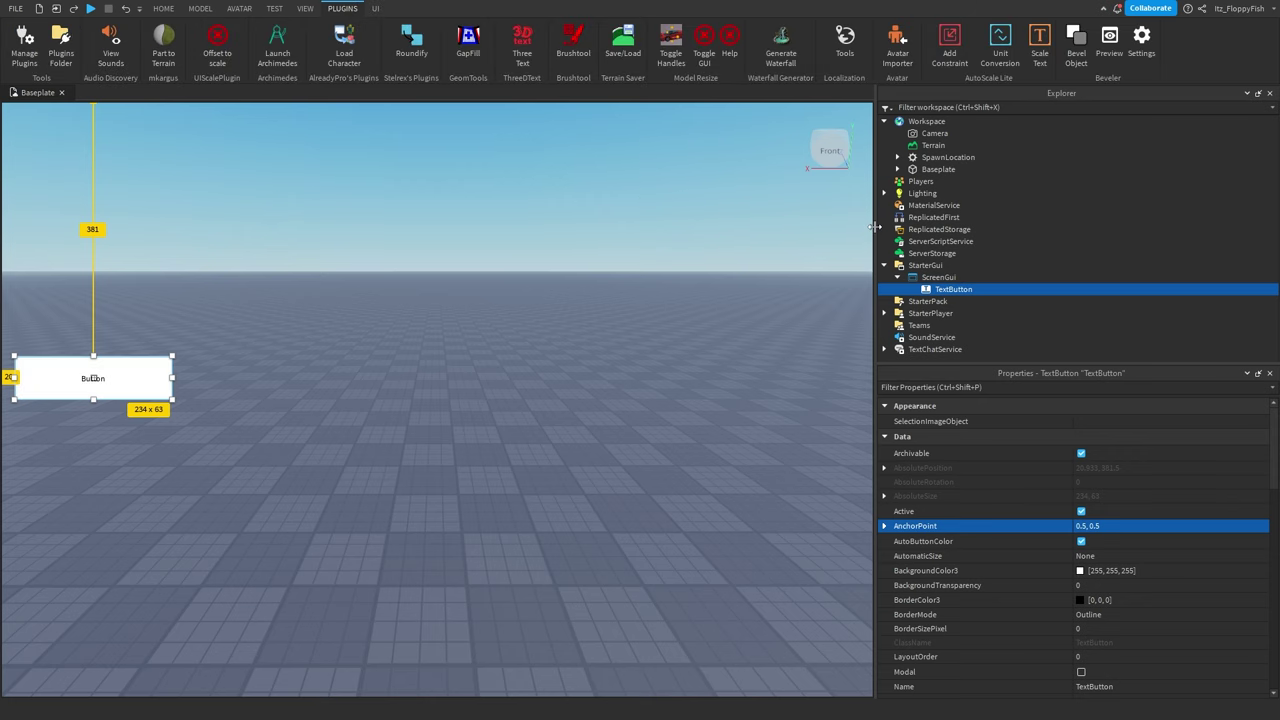
pyautogui.moveTo(874, 227); pyautogui.dragTo(961, 222)
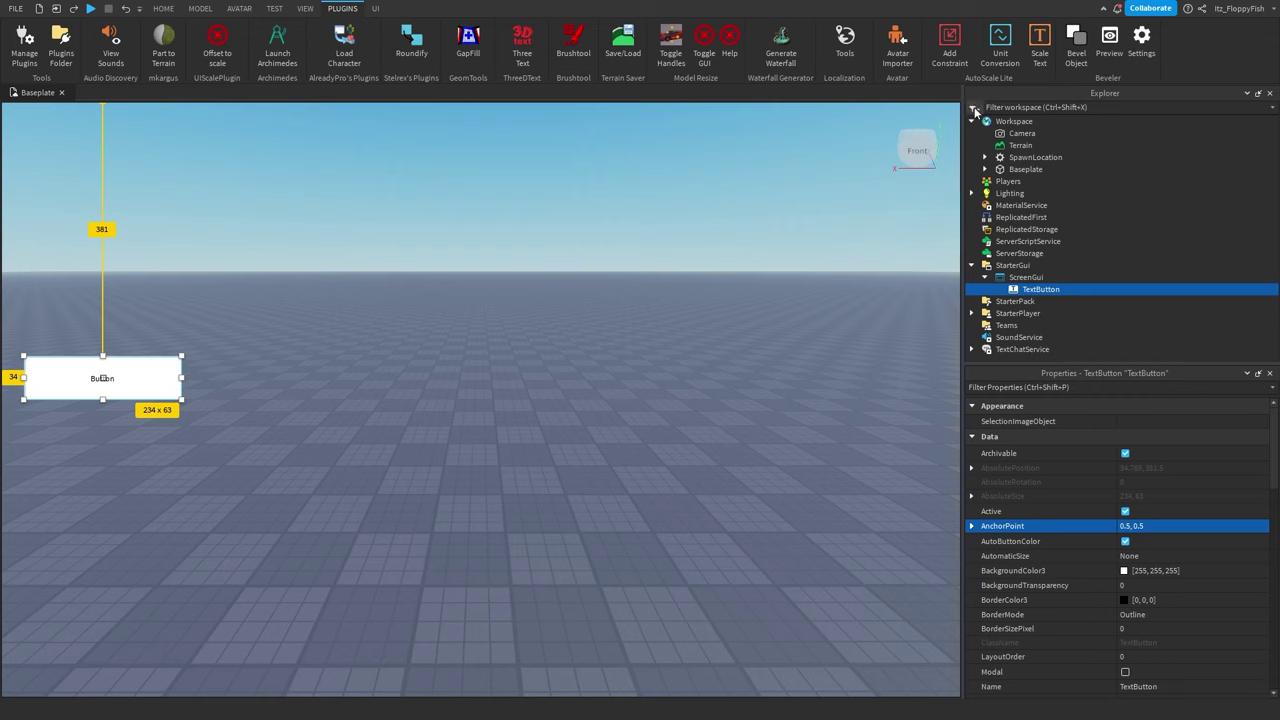
# Step: Convert the button's size and position to Scale with the AutoScale Lite Unit Conversion tool
pyautogui.click(1000, 50)
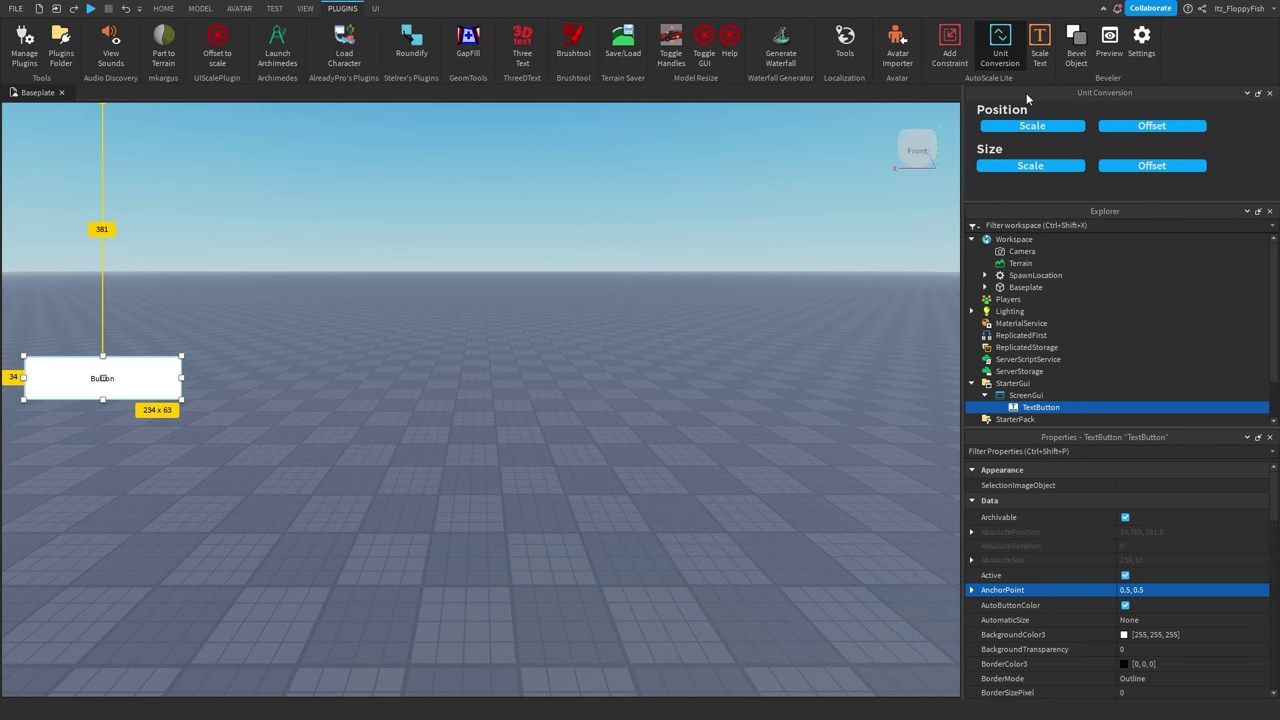
pyautogui.moveTo(1024, 92); pyautogui.dragTo(1125, 191)
pyautogui.click(1031, 166)
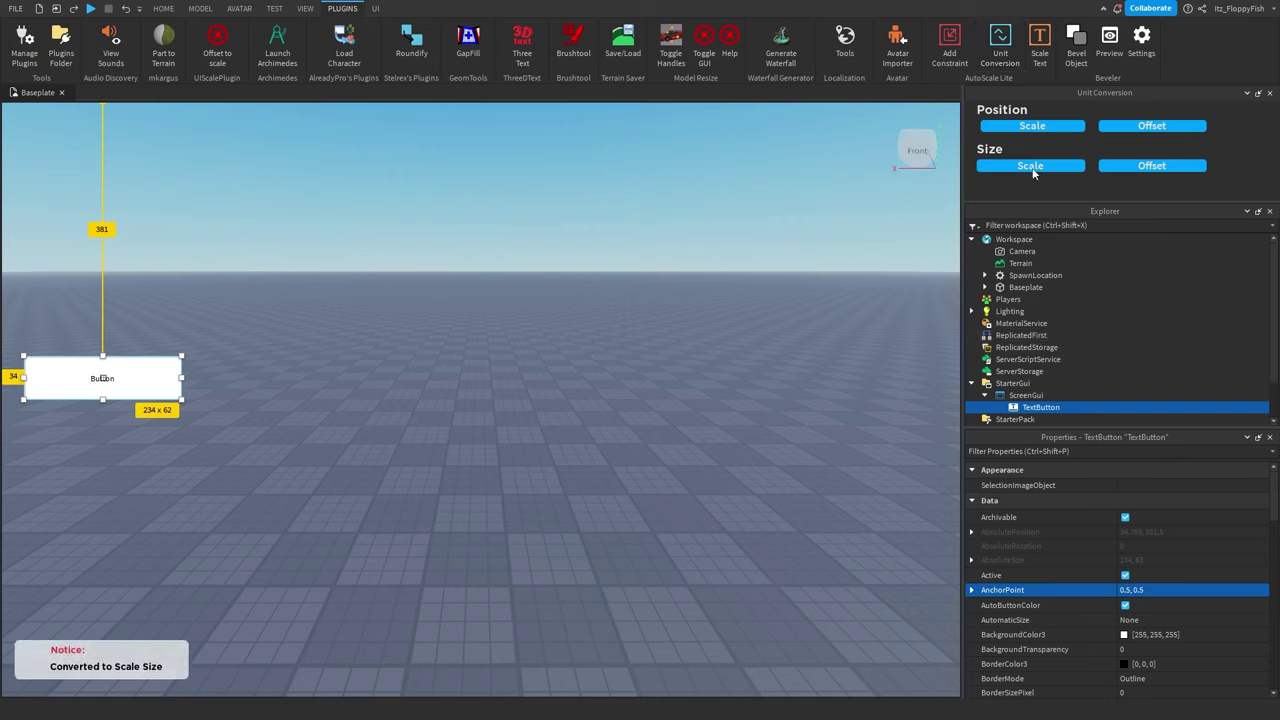
pyautogui.click(1025, 128)
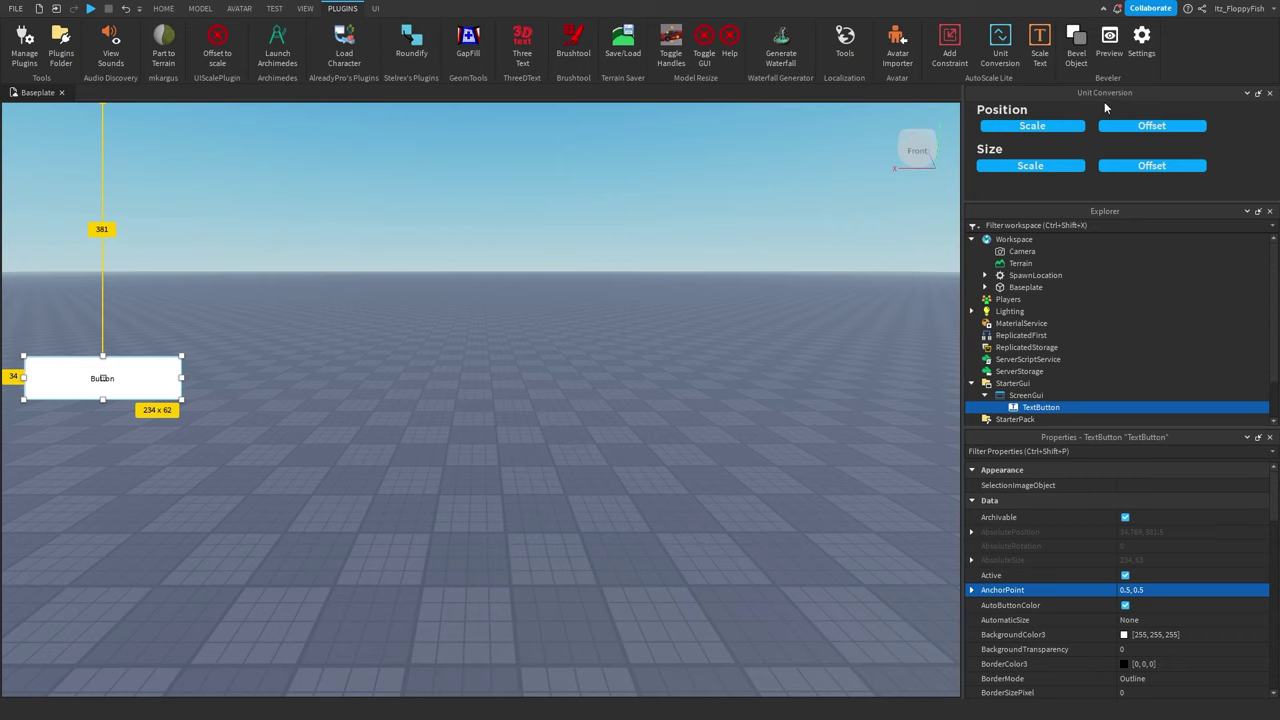
# Step: Add an AutoScale Lite aspect ratio constraint to the TextButton and expand the button in the hierarchy to reveal it
pyautogui.click(1025, 395)
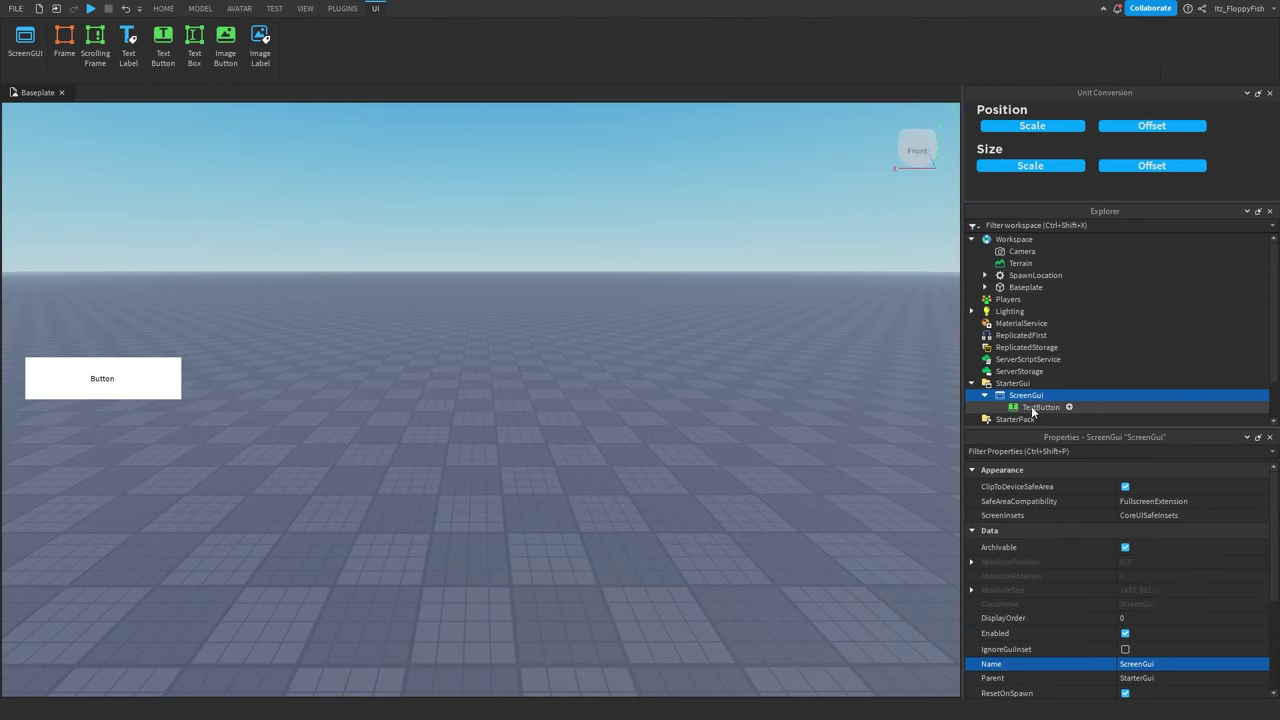
pyautogui.click(1037, 408)
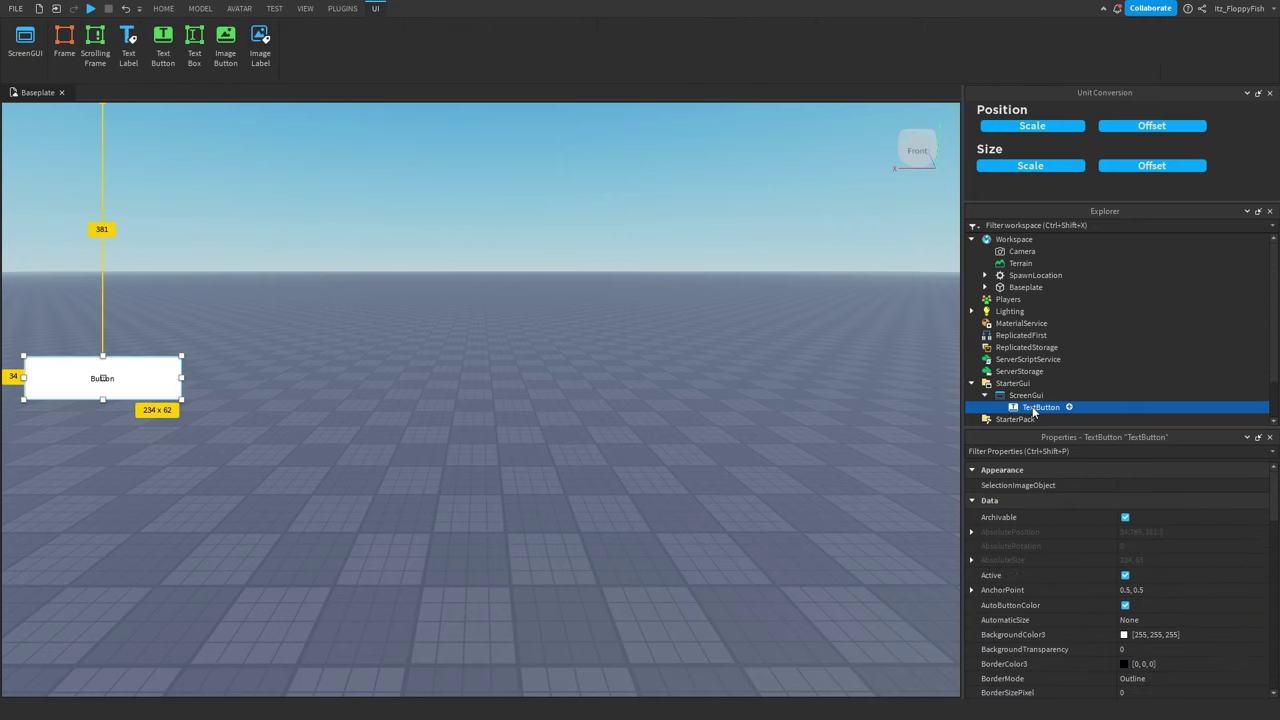
pyautogui.click(342, 8)
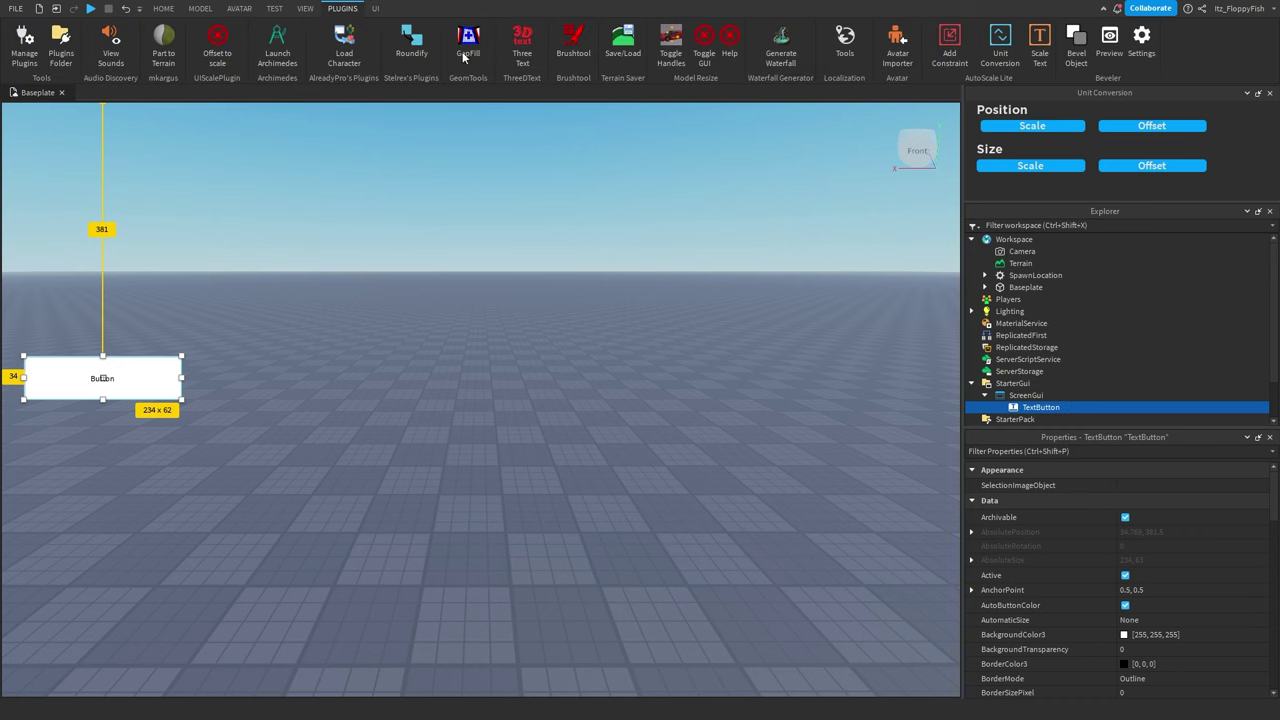
pyautogui.click(957, 62)
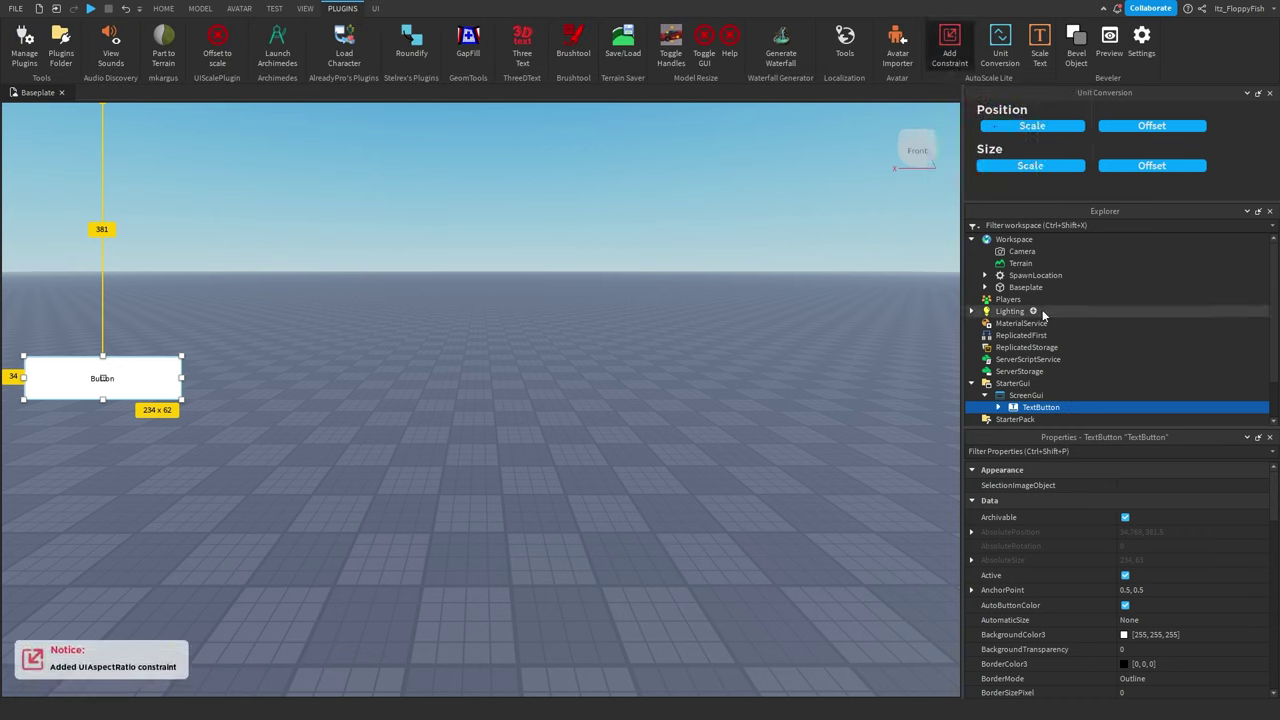
pyautogui.scroll(-1, 1020, 340)
pyautogui.click(997, 372)
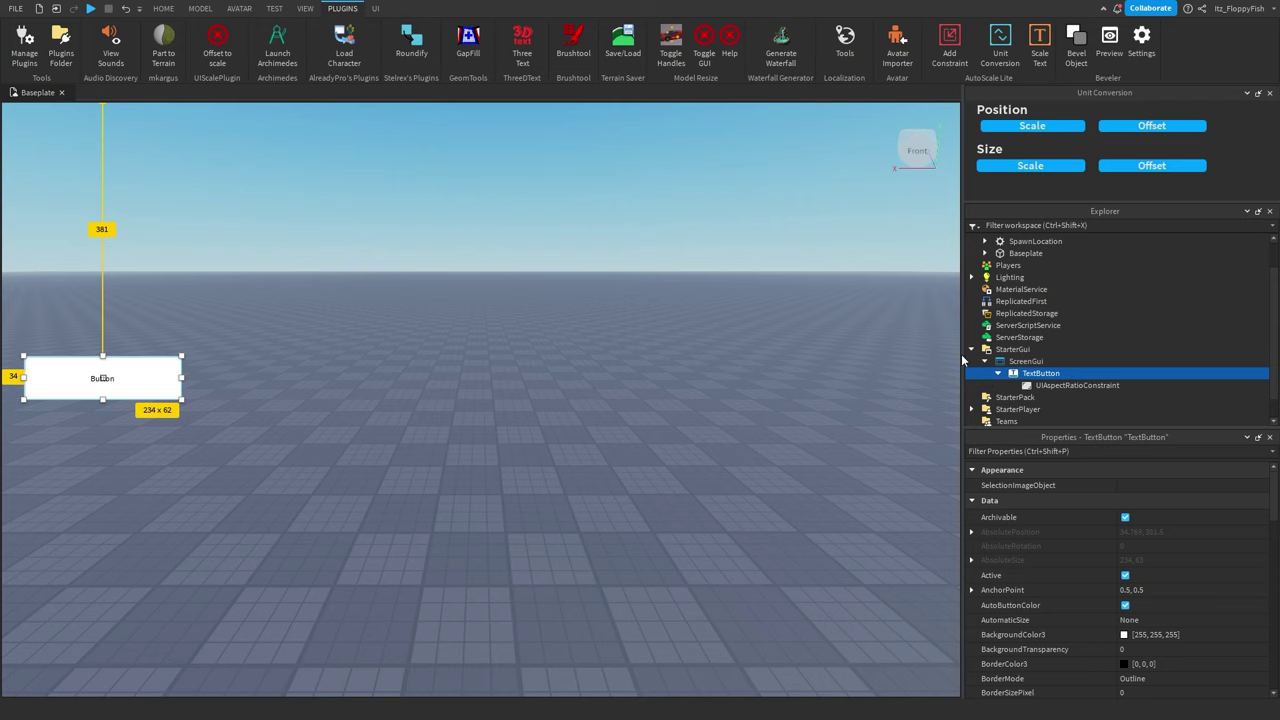
# Step: Check the button in a narrower viewport and in iPhone 14 Pro and Samsung Galaxy S7 emulation, and turn emulation off
pyautogui.moveTo(962, 352); pyautogui.dragTo(878, 356)
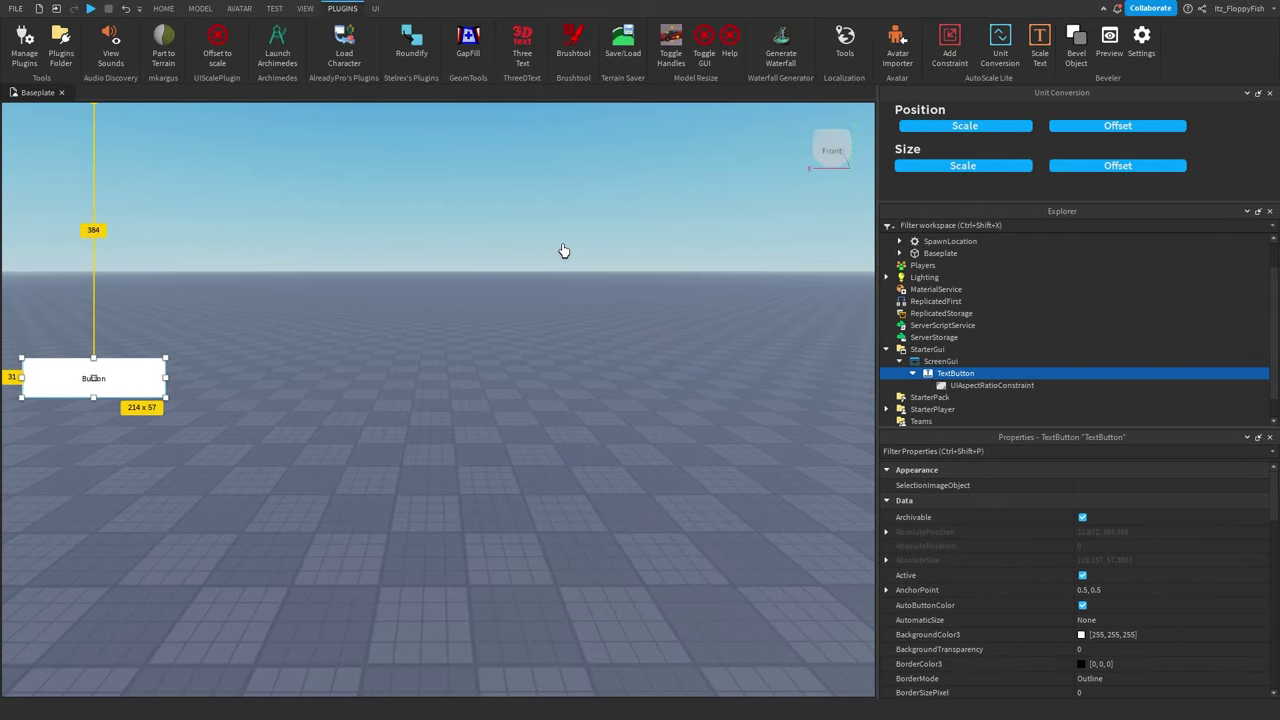
pyautogui.click(274, 8)
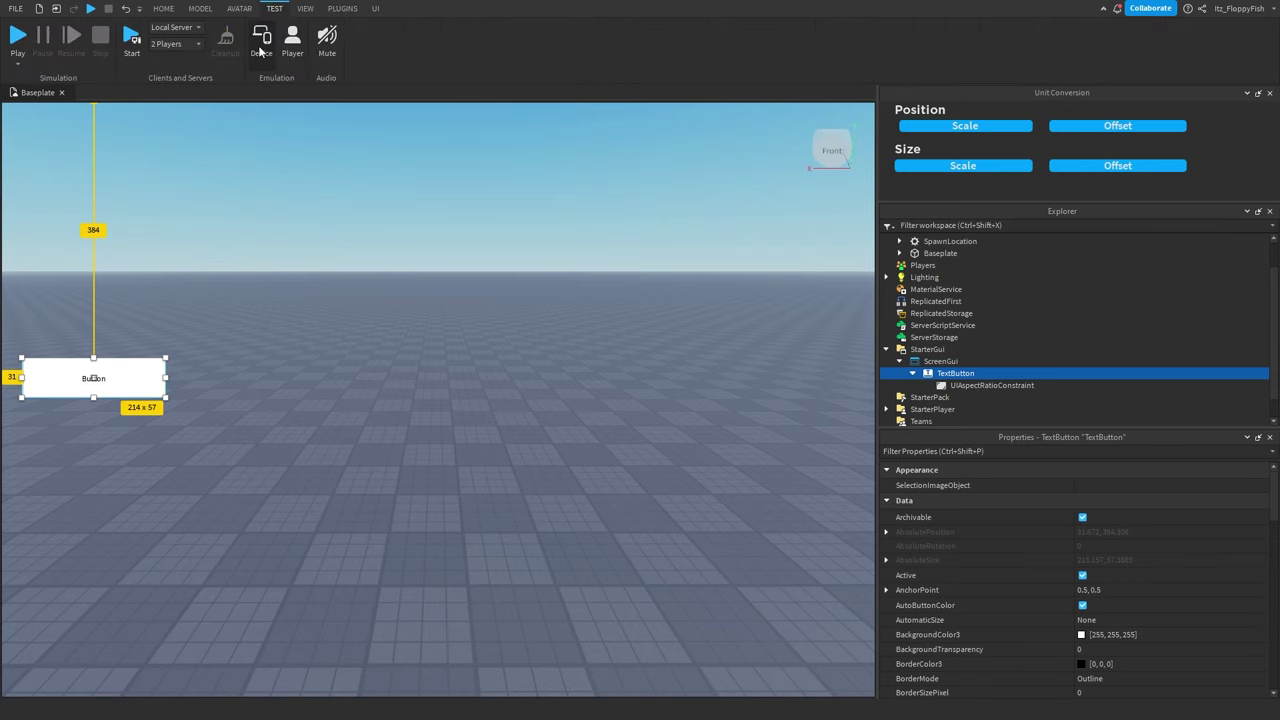
pyautogui.click(259, 44)
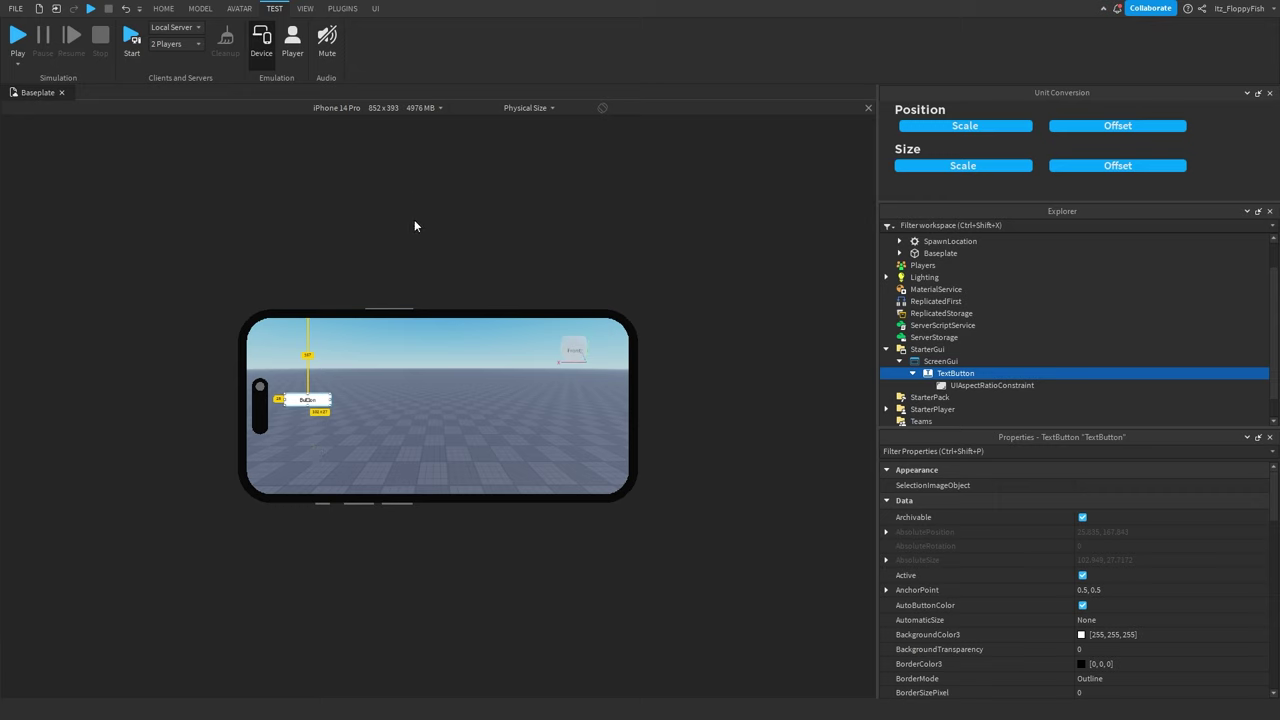
pyautogui.click(374, 108)
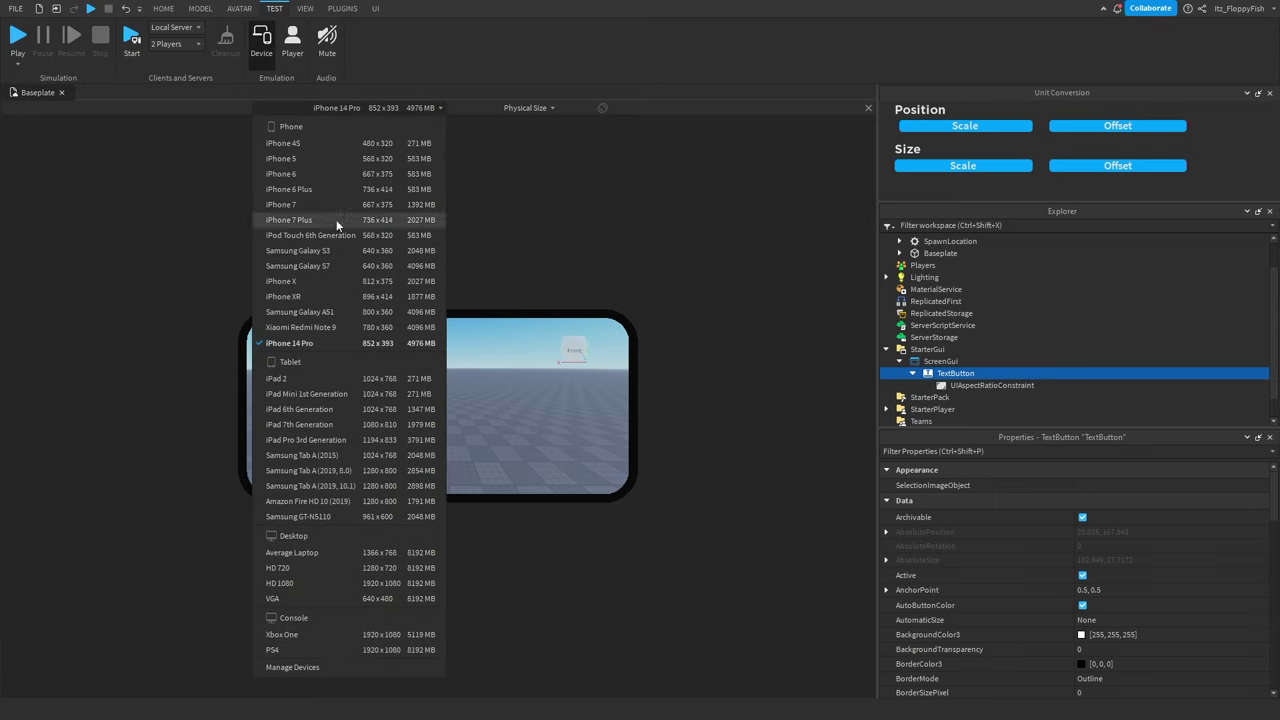
pyautogui.click(343, 265)
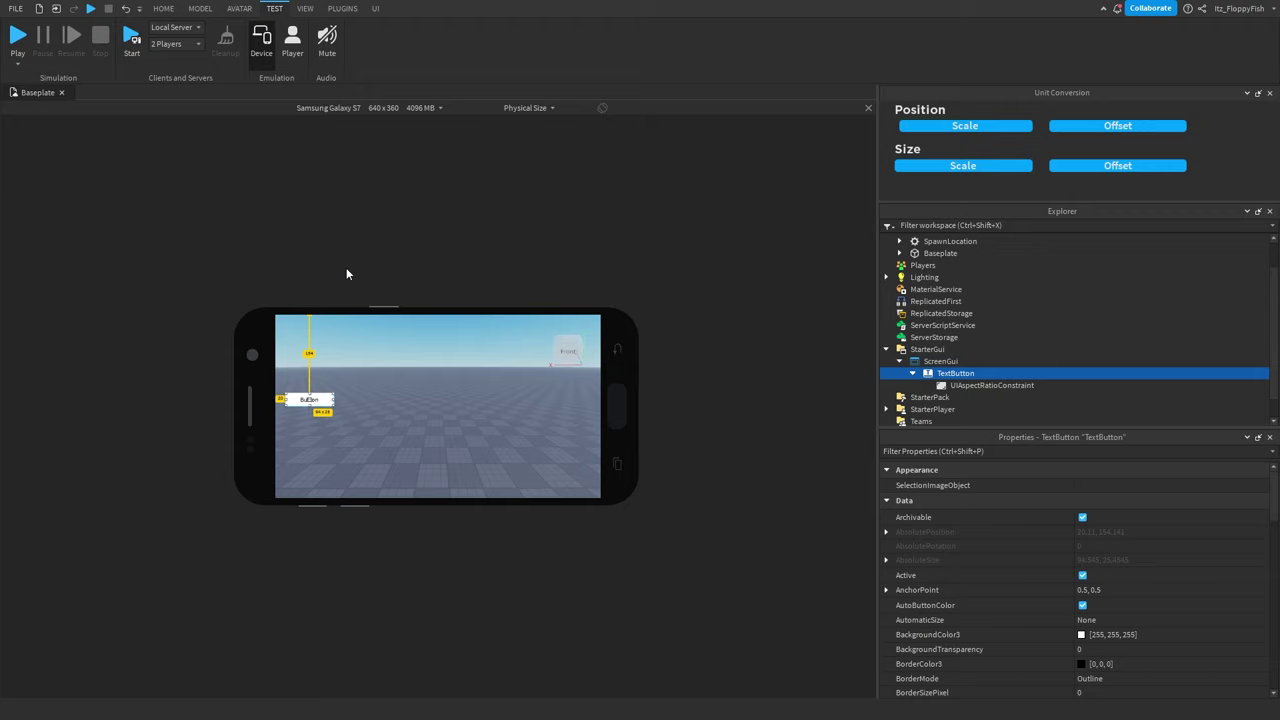
pyautogui.click(315, 432)
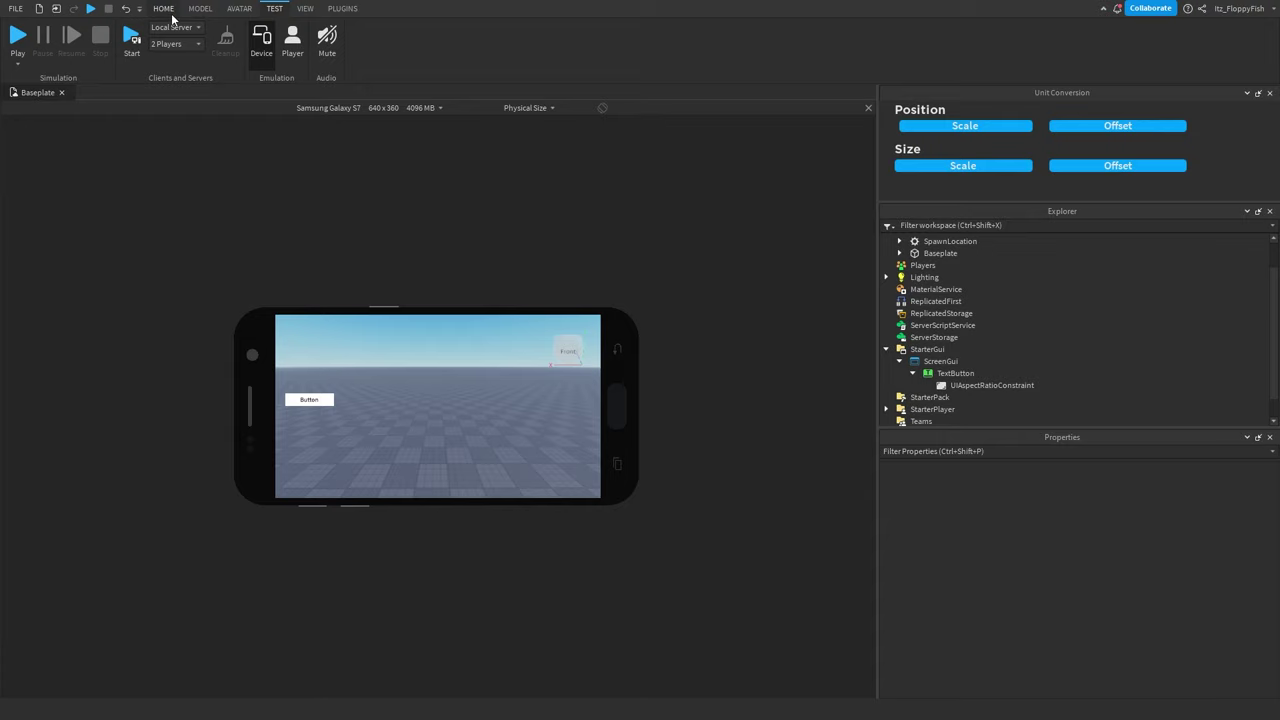
pyautogui.click(163, 9)
pyautogui.click(274, 8)
pyautogui.click(262, 45)
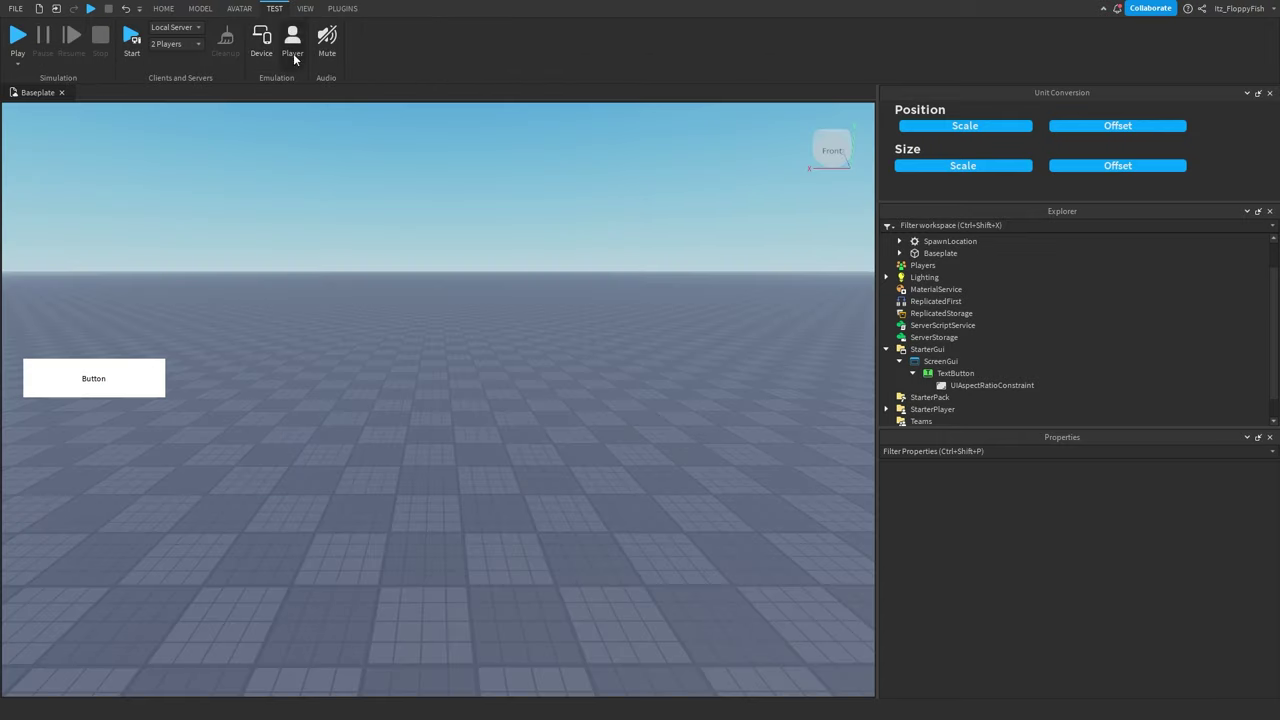
# Step: Duplicate the constrained TextButton and place the copy directly above the original, at about 31, 305
pyautogui.click(965, 374)
pyautogui.click(912, 373)
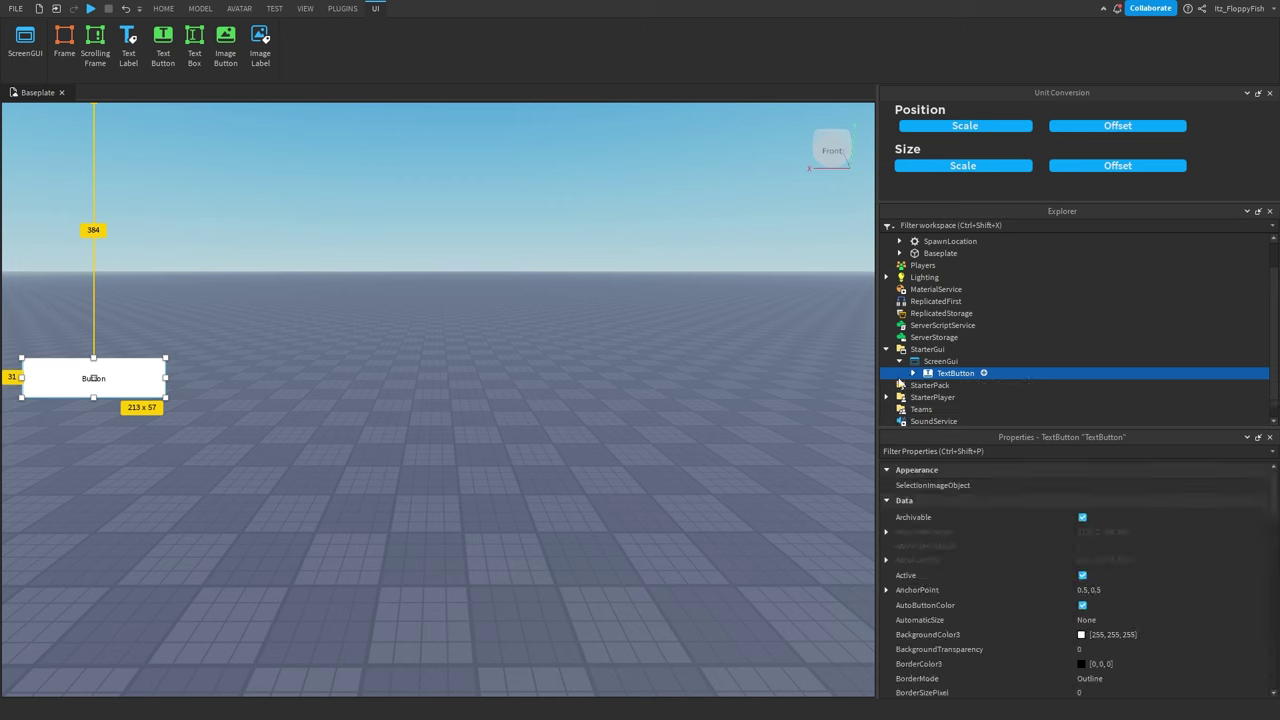
pyautogui.hotkey('ctrl', 'd')
pyautogui.moveTo(103, 389); pyautogui.dragTo(102, 337)
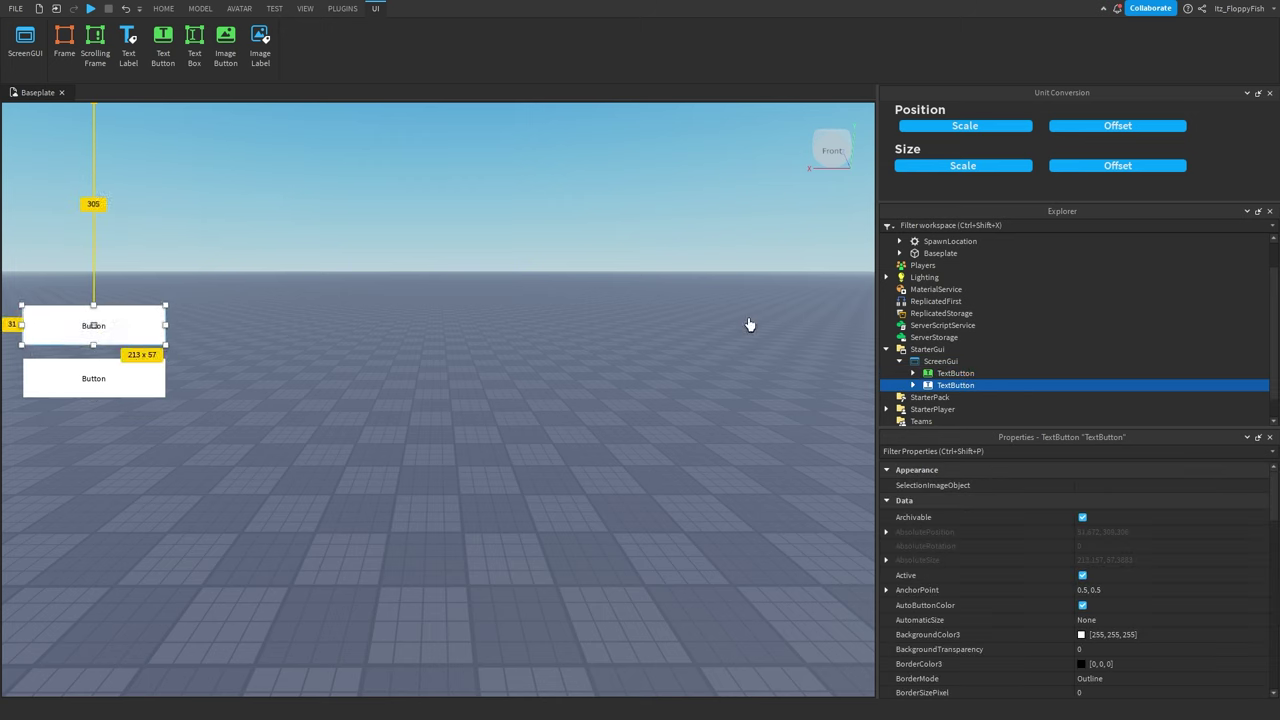
# Step: Preview both scaled buttons in device emulation on the Samsung Galaxy S7, iPhone 6 and iPad 6th Generation with nothing selected
pyautogui.click(280, 10)
pyautogui.click(261, 40)
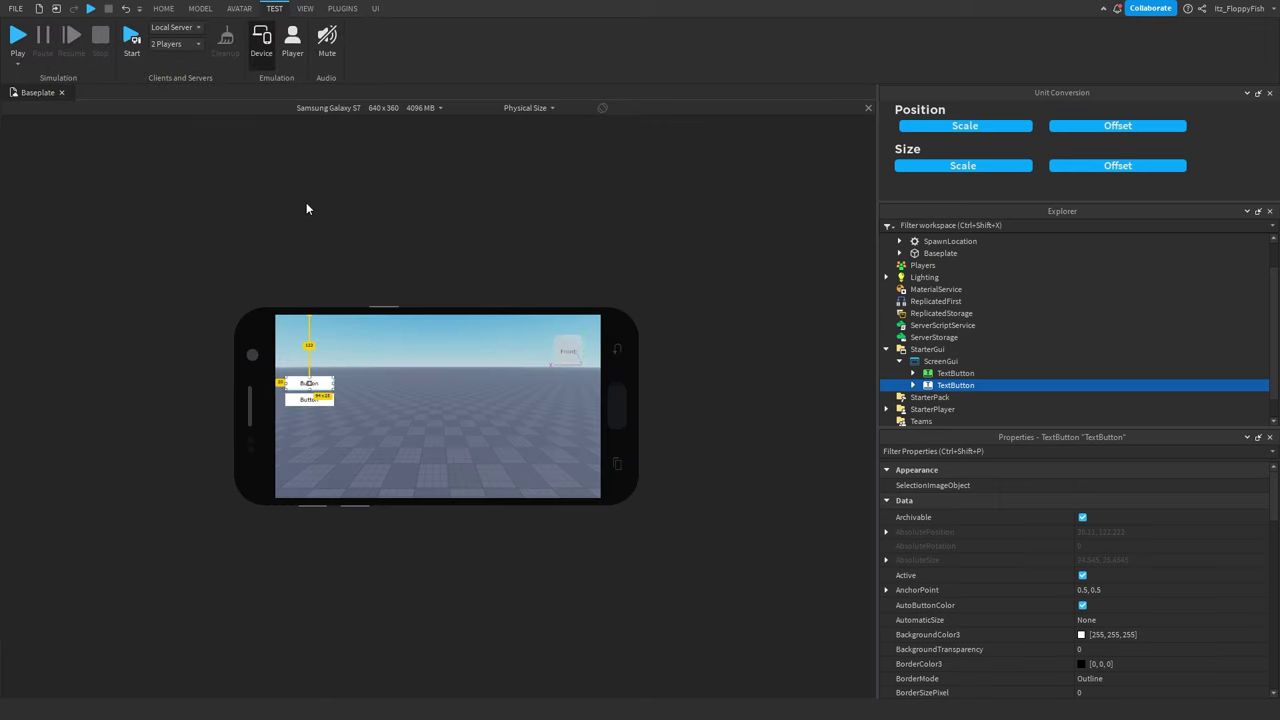
pyautogui.click(377, 415)
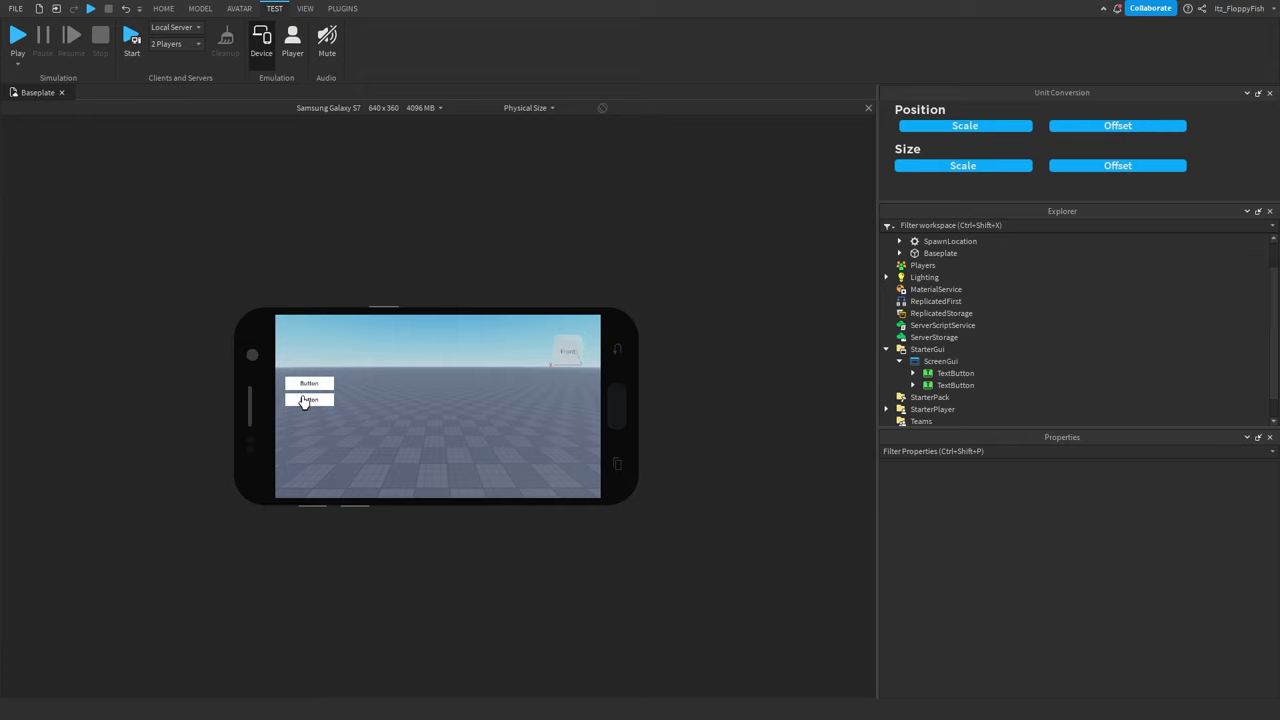
pyautogui.click(342, 108)
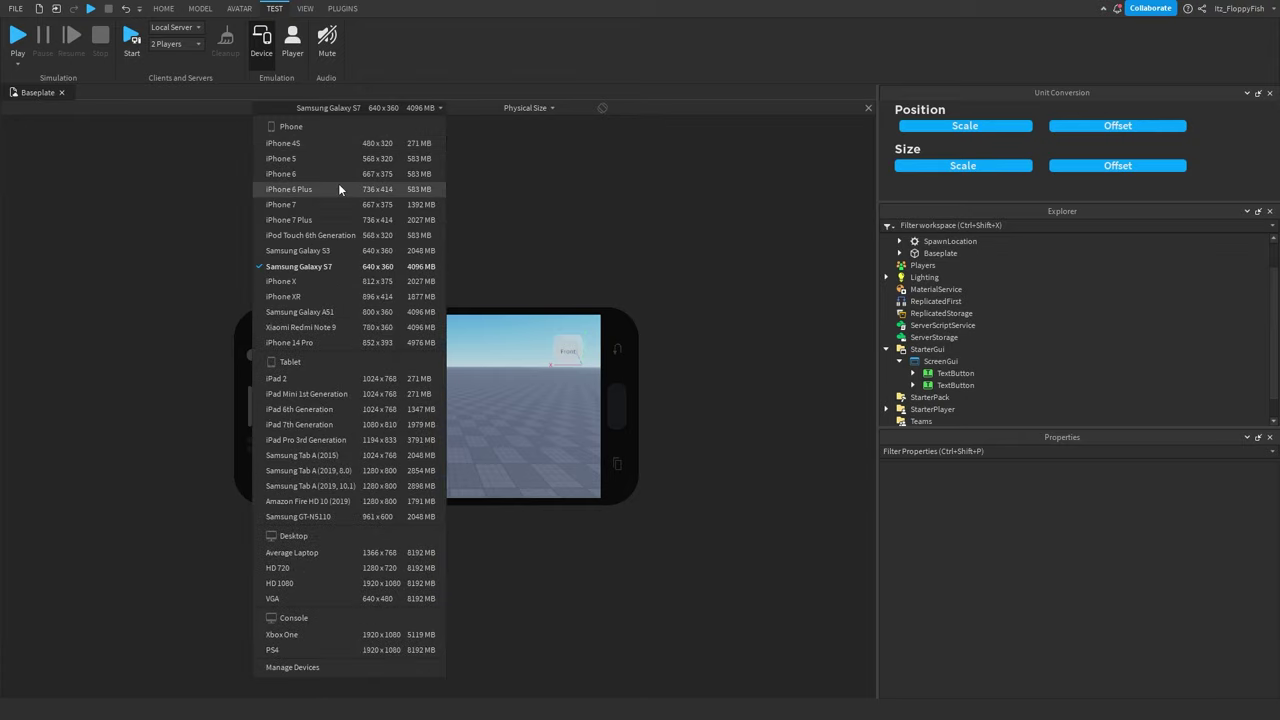
pyautogui.click(337, 174)
pyautogui.click(342, 108)
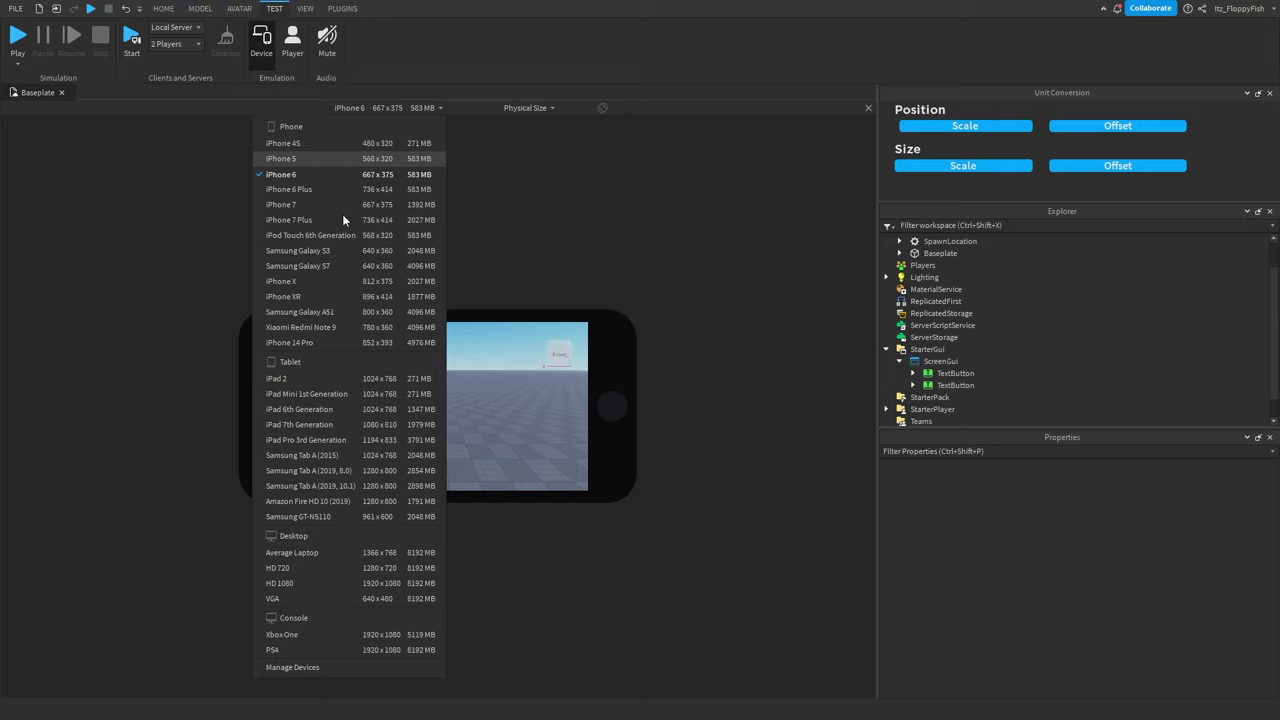
pyautogui.click(336, 414)
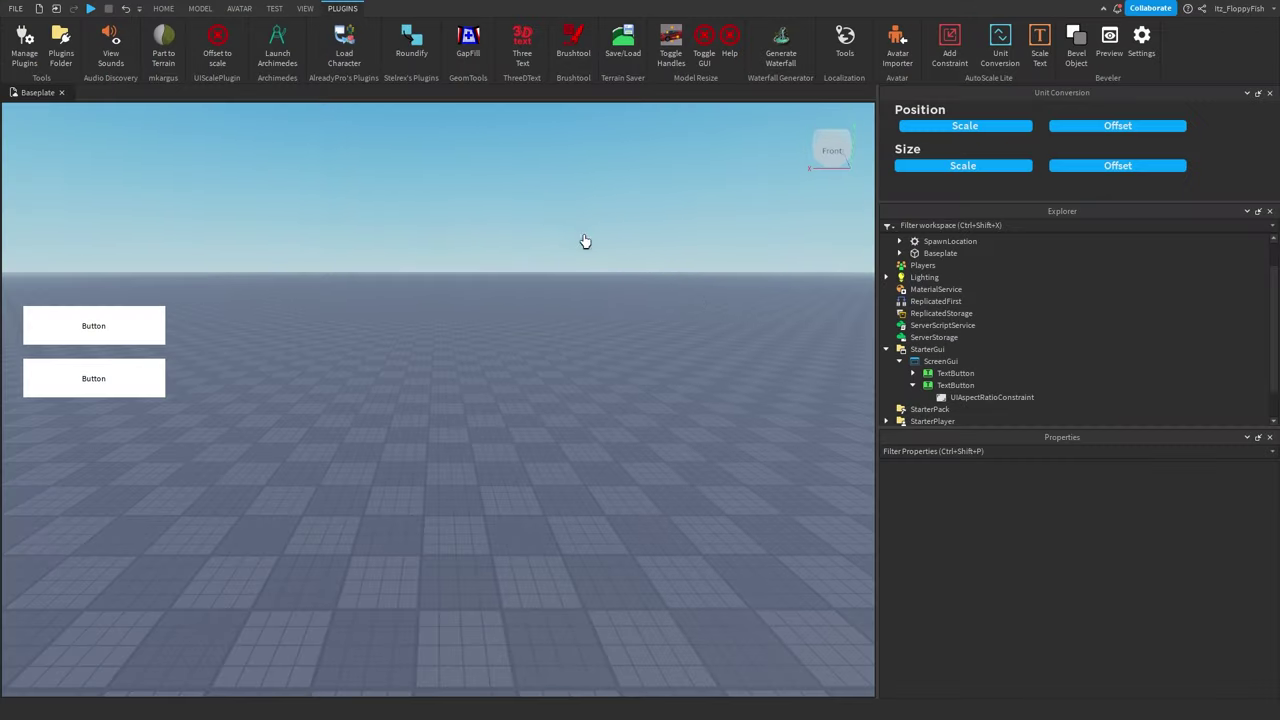
# Step: Insert a TextLabel in the ScreenGui, widen it to about 864 x 50 and place it near the viewport's top at about 222, 52
pyautogui.click(950, 361)
pyautogui.click(970, 362)
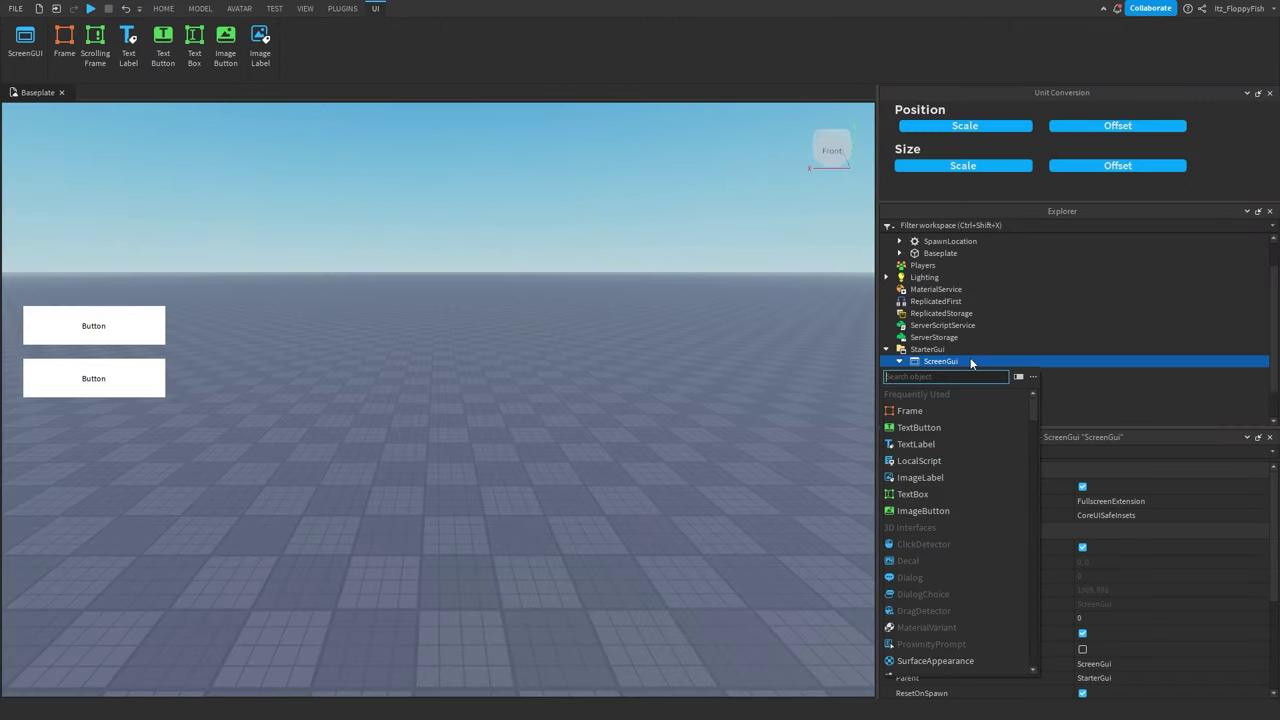
pyautogui.click(928, 443)
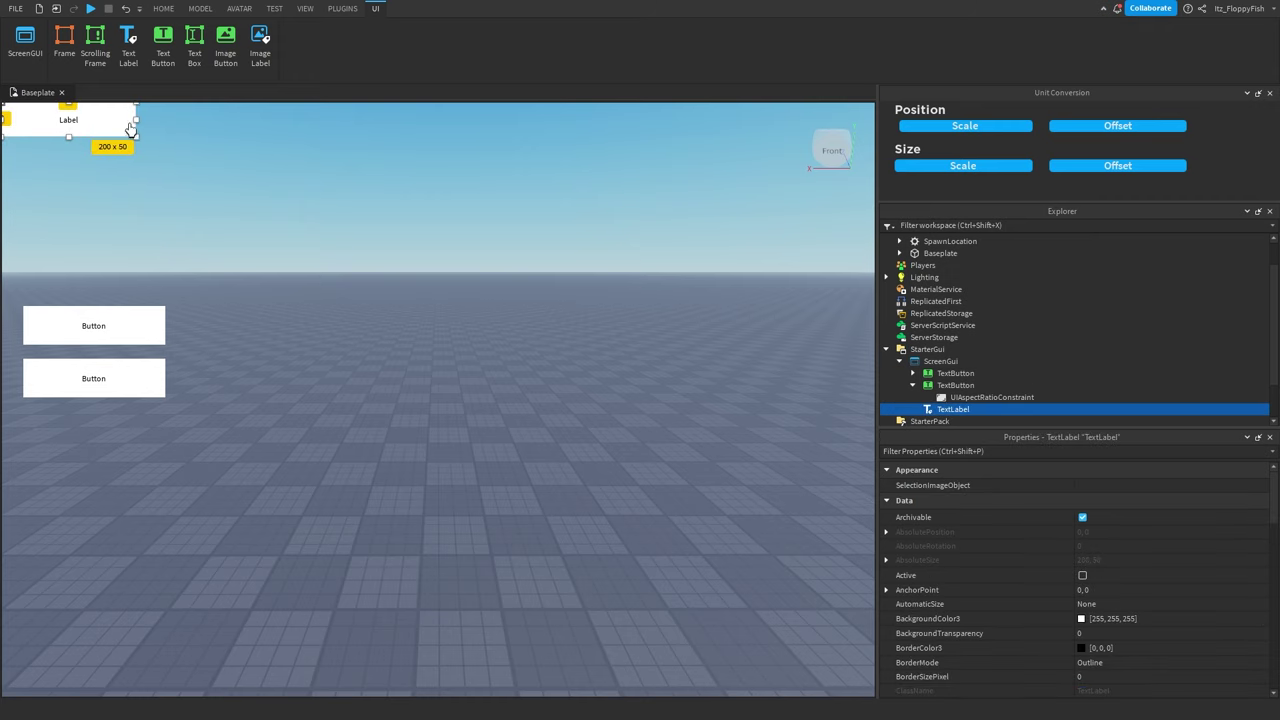
pyautogui.moveTo(137, 129); pyautogui.dragTo(566, 134)
pyautogui.moveTo(433, 131); pyautogui.dragTo(597, 161)
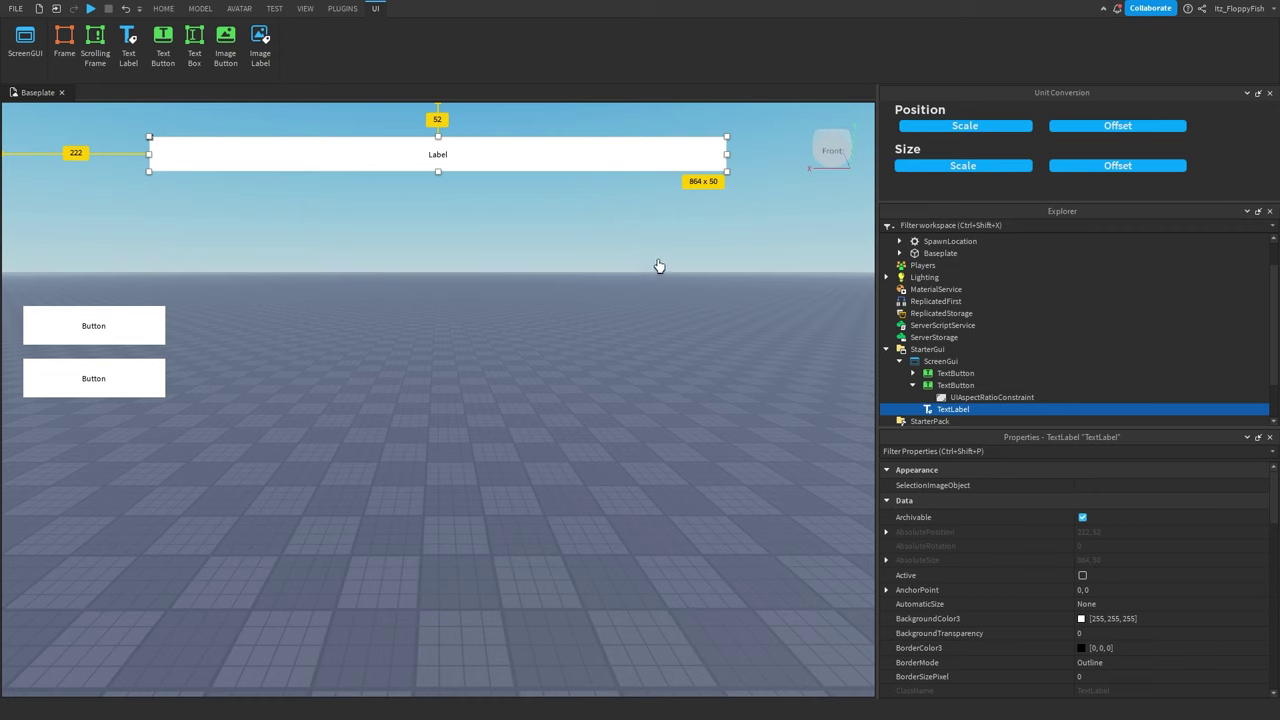
pyautogui.click(342, 9)
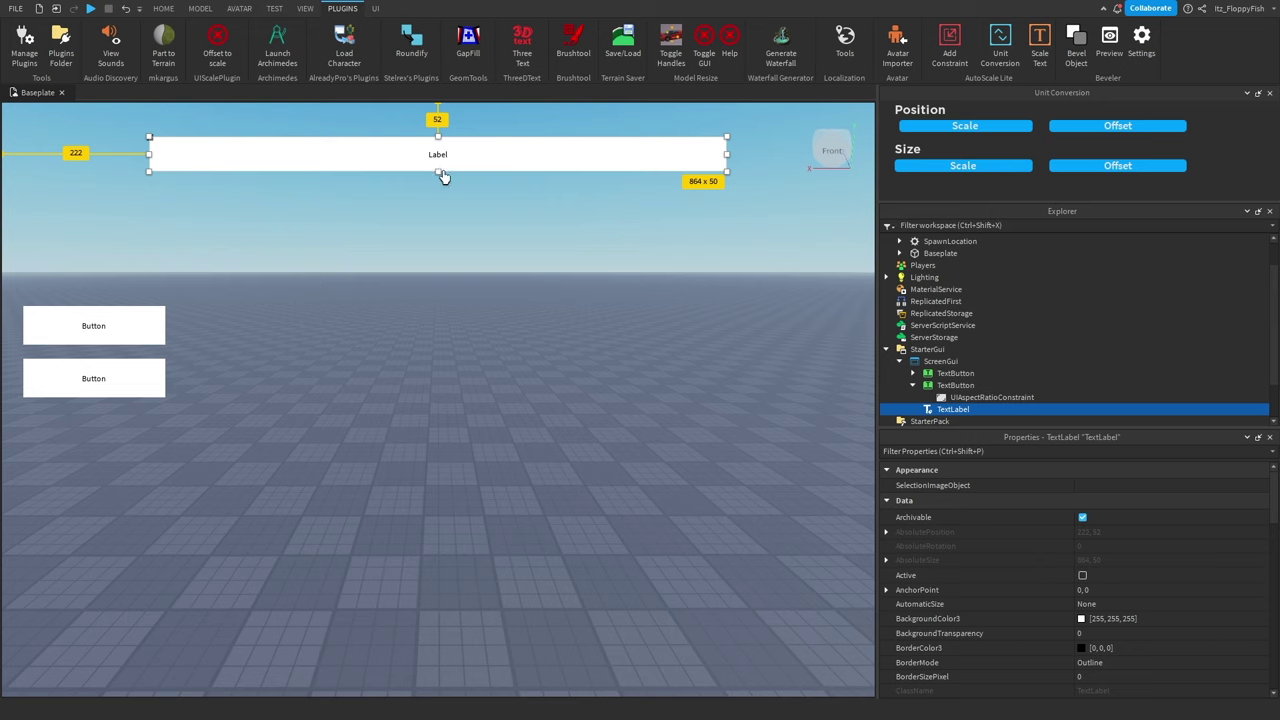
# Step: Turn on TextScaled and TextWrapped for the upper TextButton
pyautogui.click(86, 331)
pyautogui.scroll(-10, 1120, 577)
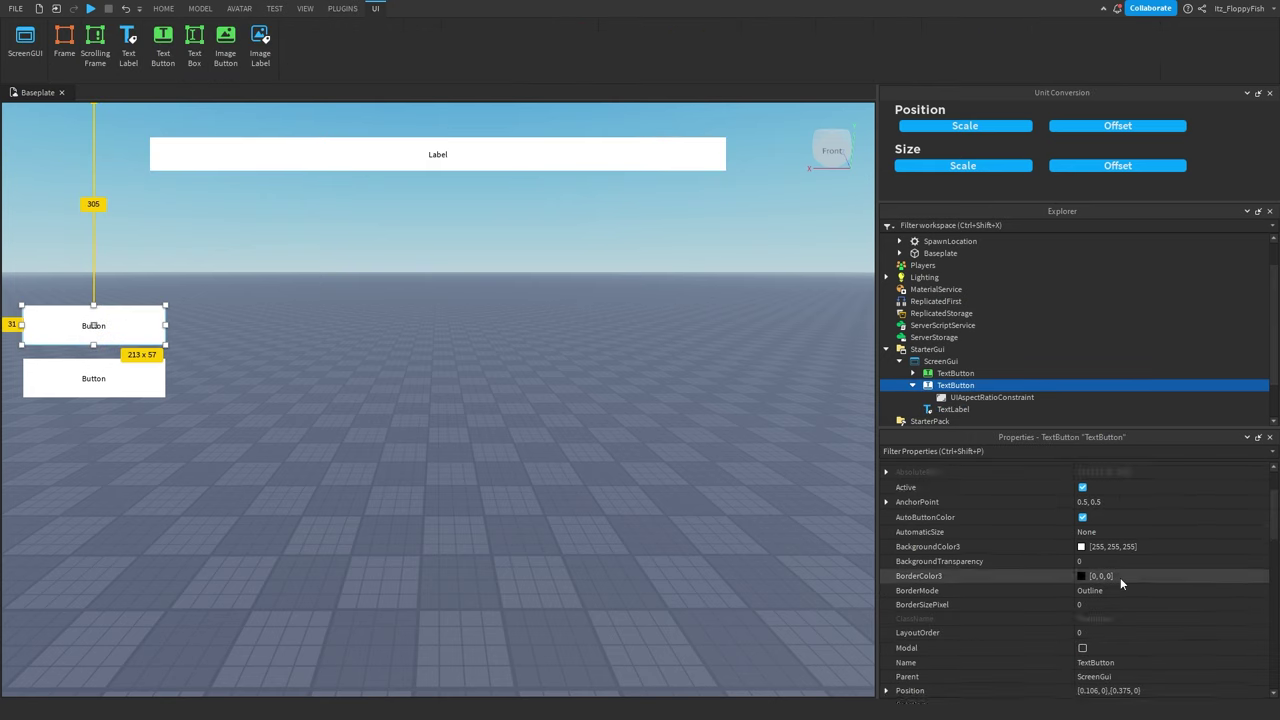
pyautogui.scroll(-5, 1096, 570)
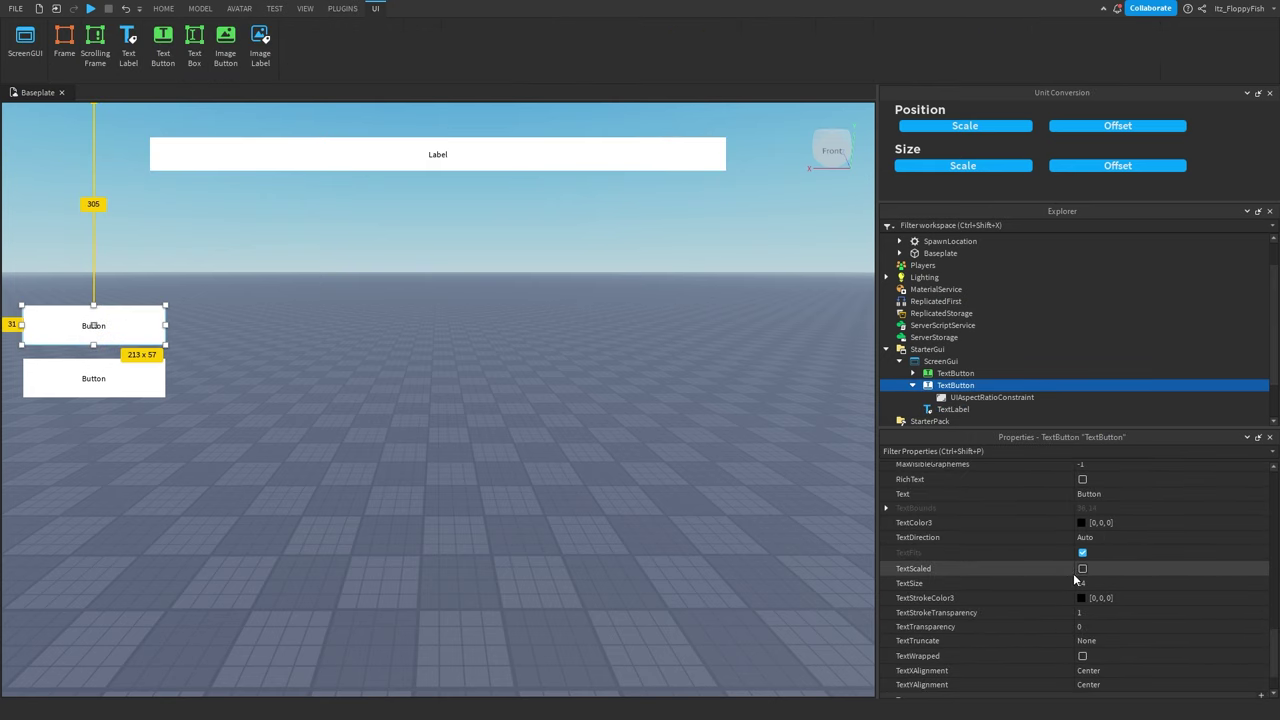
pyautogui.click(1082, 568)
pyautogui.click(1082, 655)
# Step: Look at the AutoScale Lite Scale Text tool, and check how the upper button's text adapts as the viewport is narrowed and widened
pyautogui.click(342, 8)
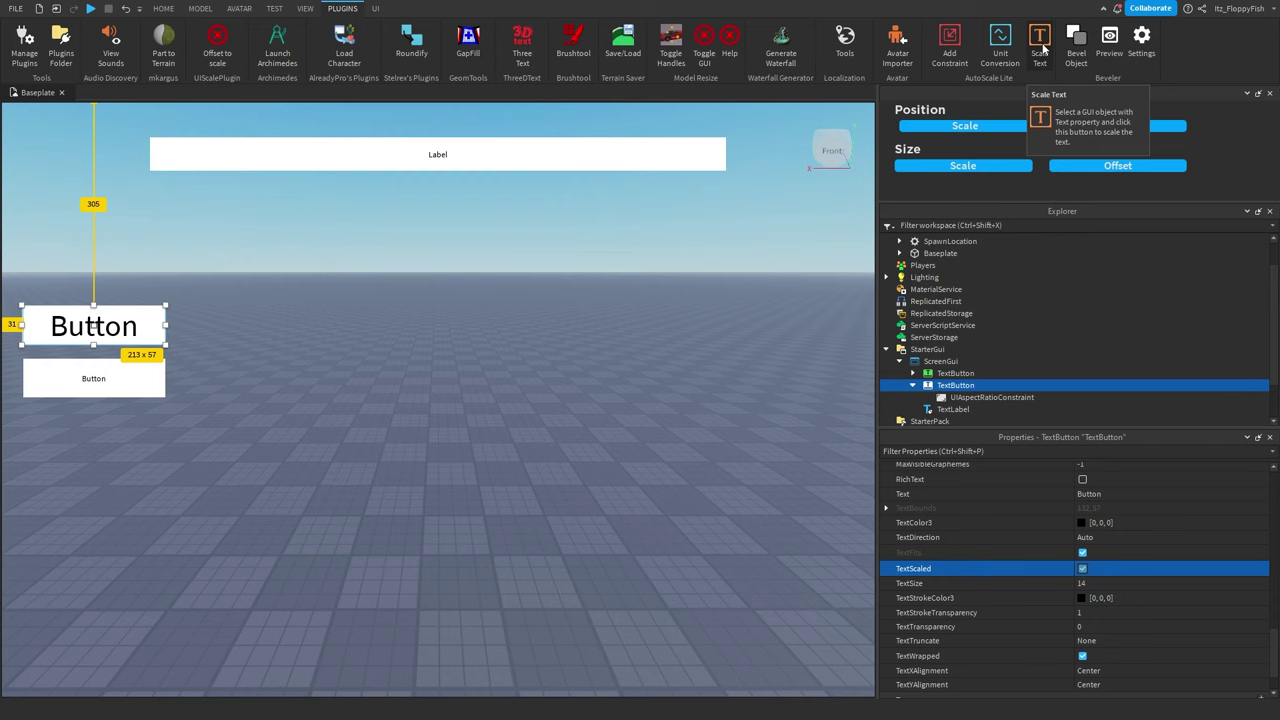
pyautogui.moveTo(877, 337); pyautogui.dragTo(87, 332)
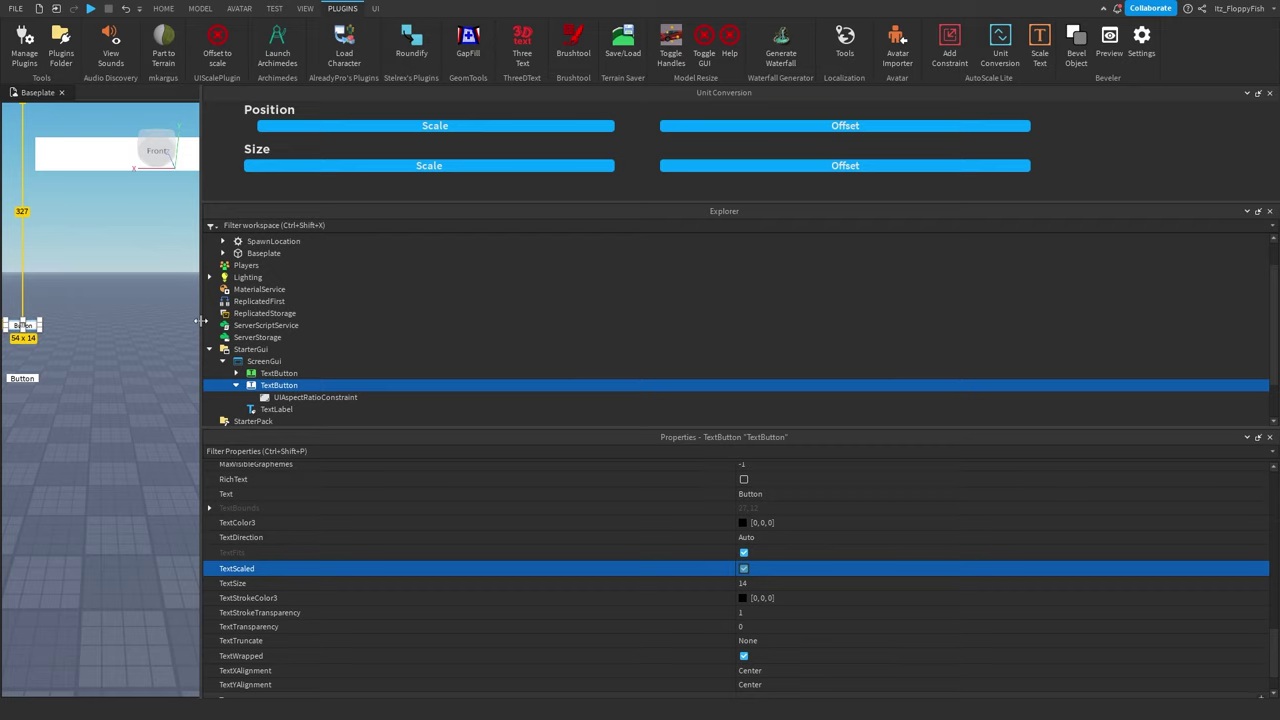
pyautogui.moveTo(200, 320); pyautogui.dragTo(970, 340)
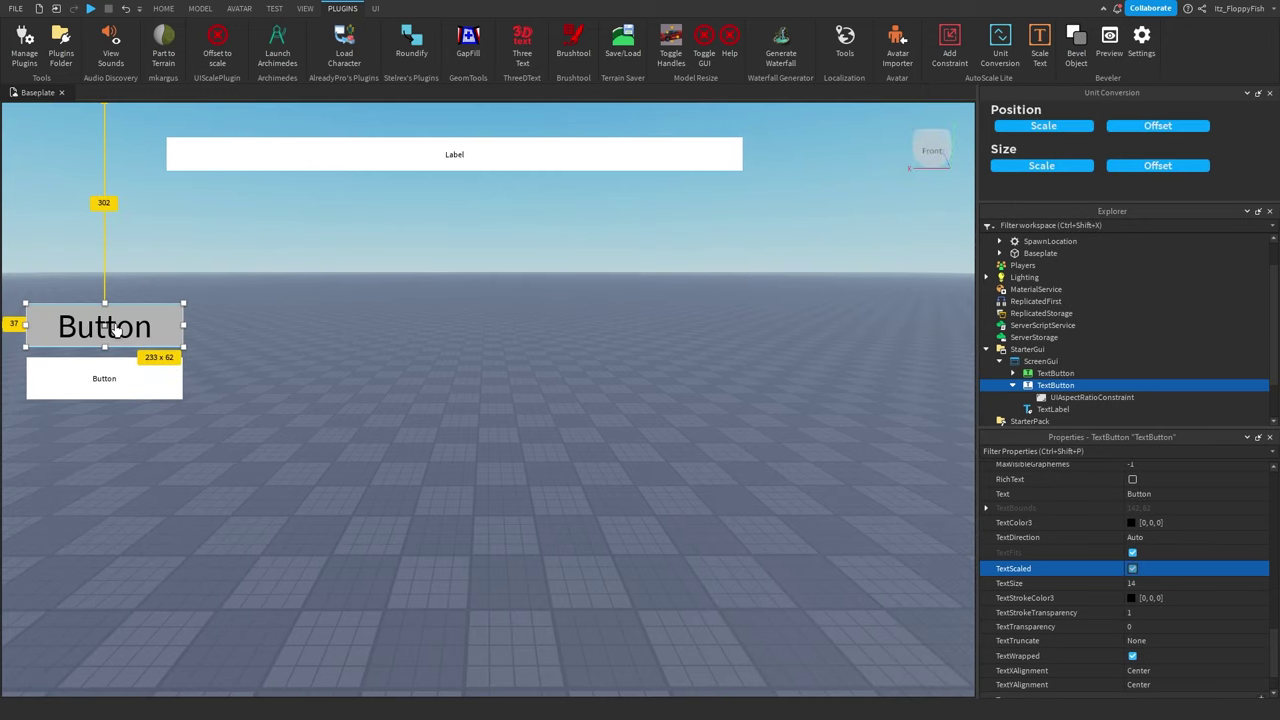
# Step: Turn on TextScaled for the TextLabel
pyautogui.click(509, 162)
pyautogui.scroll(1, 1148, 541)
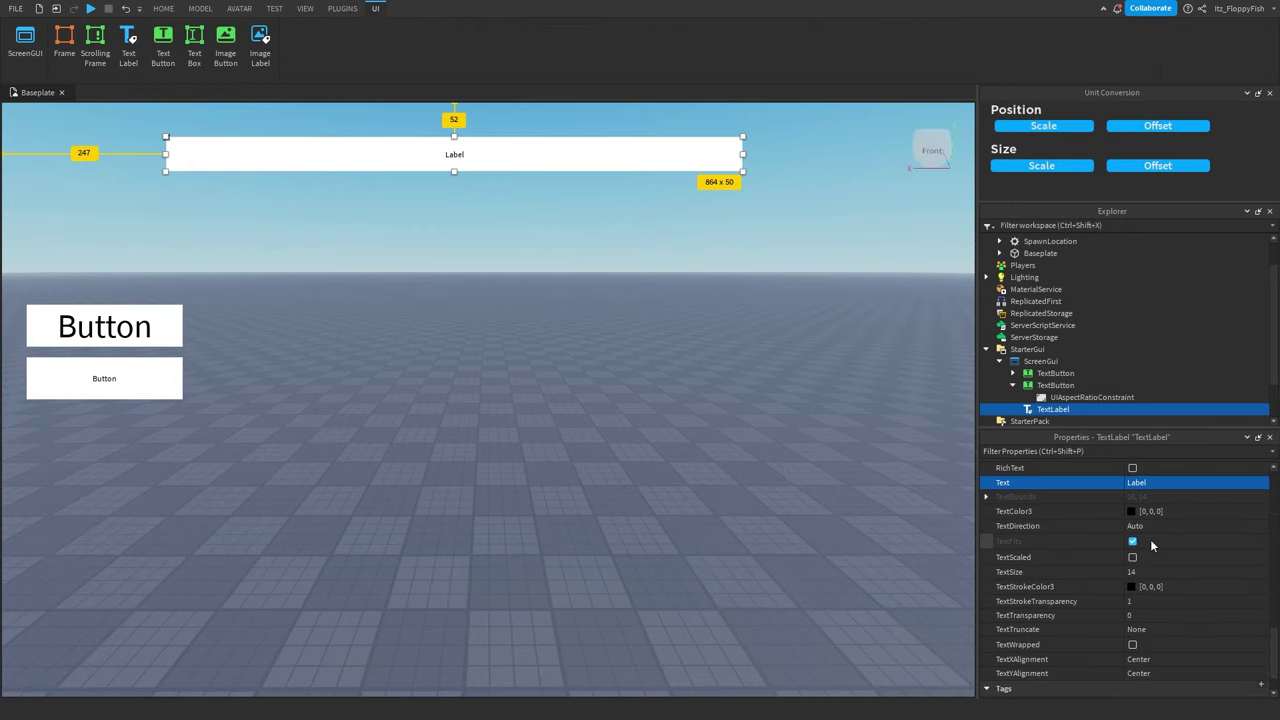
pyautogui.click(1133, 557)
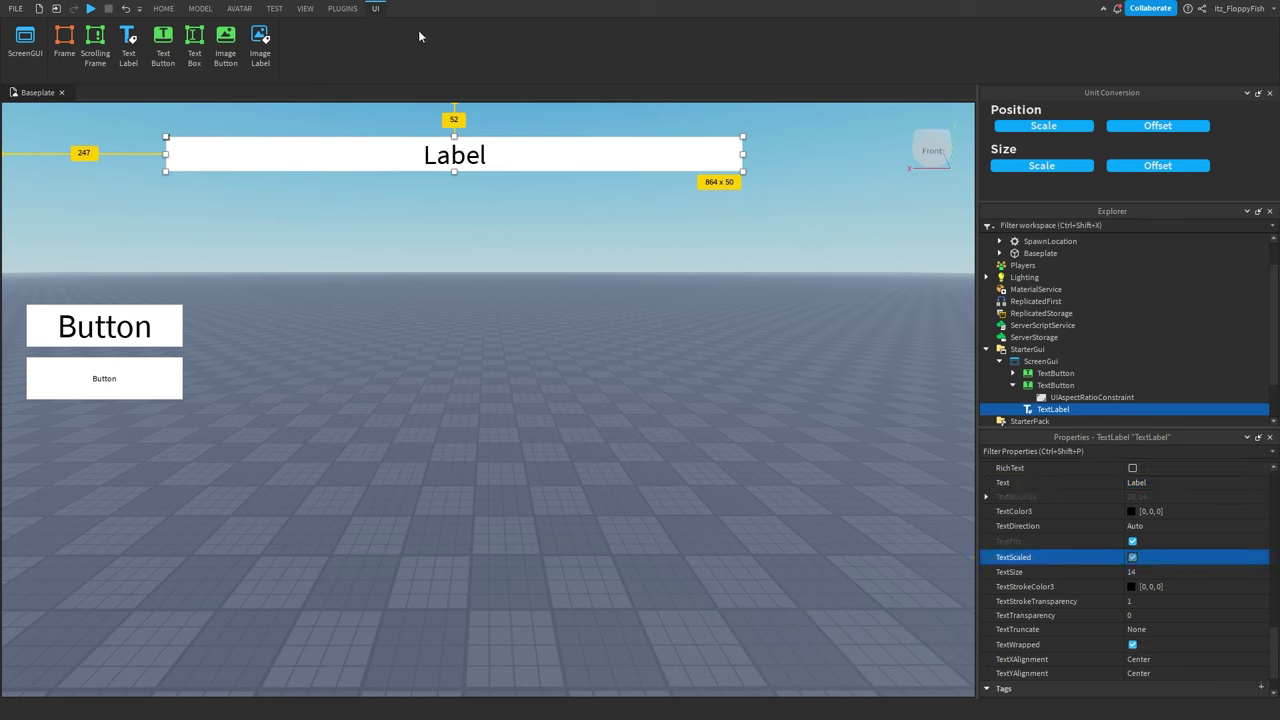
# Step: Convert the TextLabel's size and position to Scale and add an AutoScale Lite aspect ratio constraint to it
pyautogui.click(342, 8)
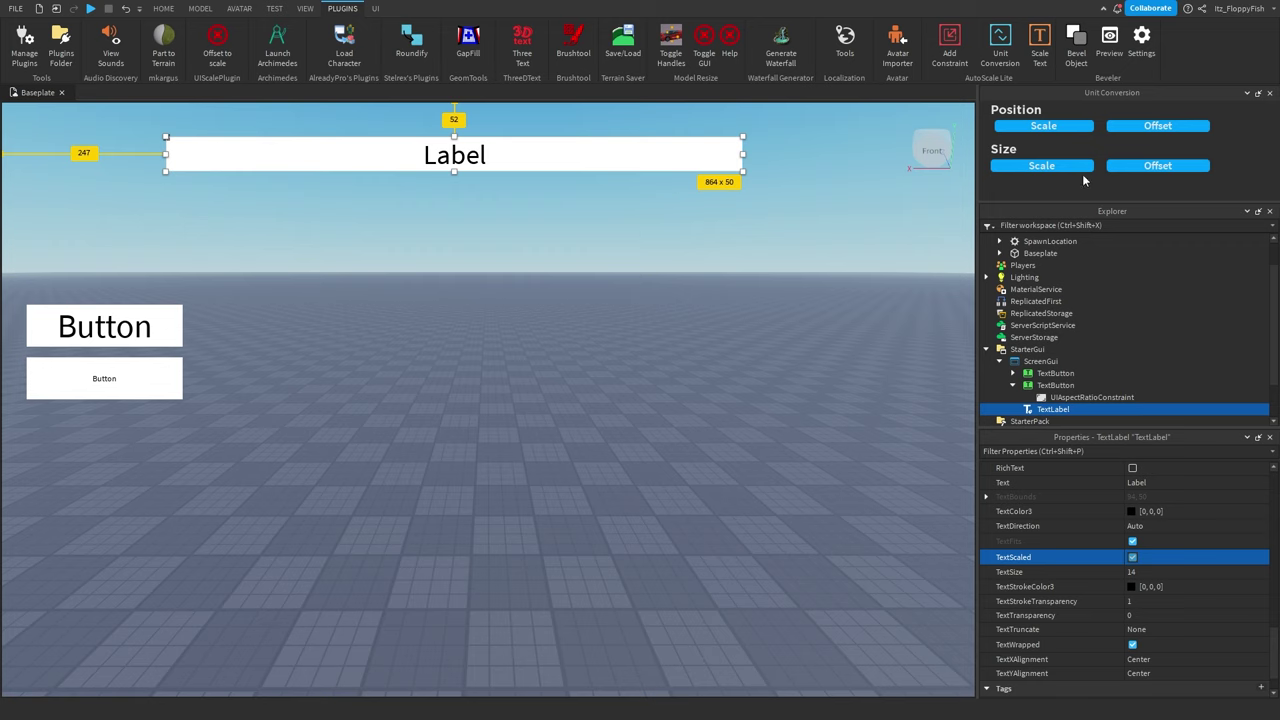
pyautogui.click(1042, 166)
pyautogui.click(1029, 128)
pyautogui.scroll(-2, 1050, 380)
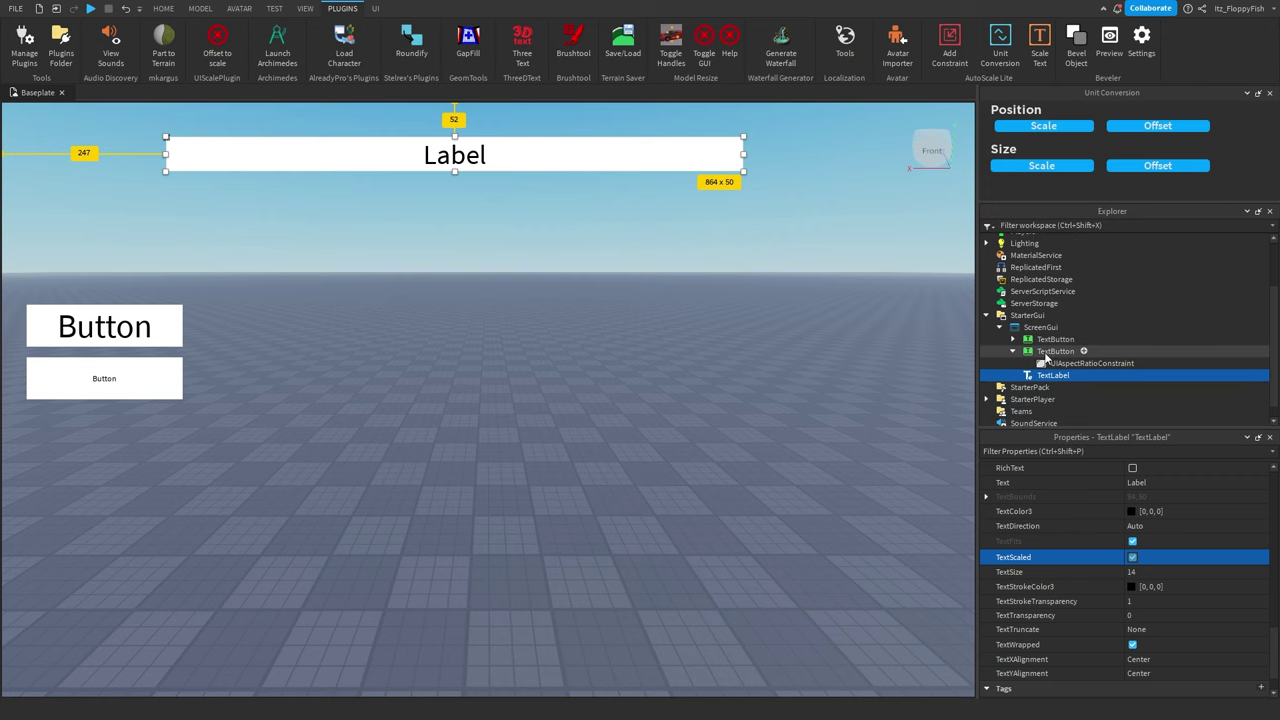
pyautogui.click(950, 50)
# Step: Check the label and buttons in a resized viewport and in iPhone X, iPhone 4S, iPhone 6 and iPhone XR emulation, and turn emulation off
pyautogui.moveTo(978, 245); pyautogui.dragTo(938, 305)
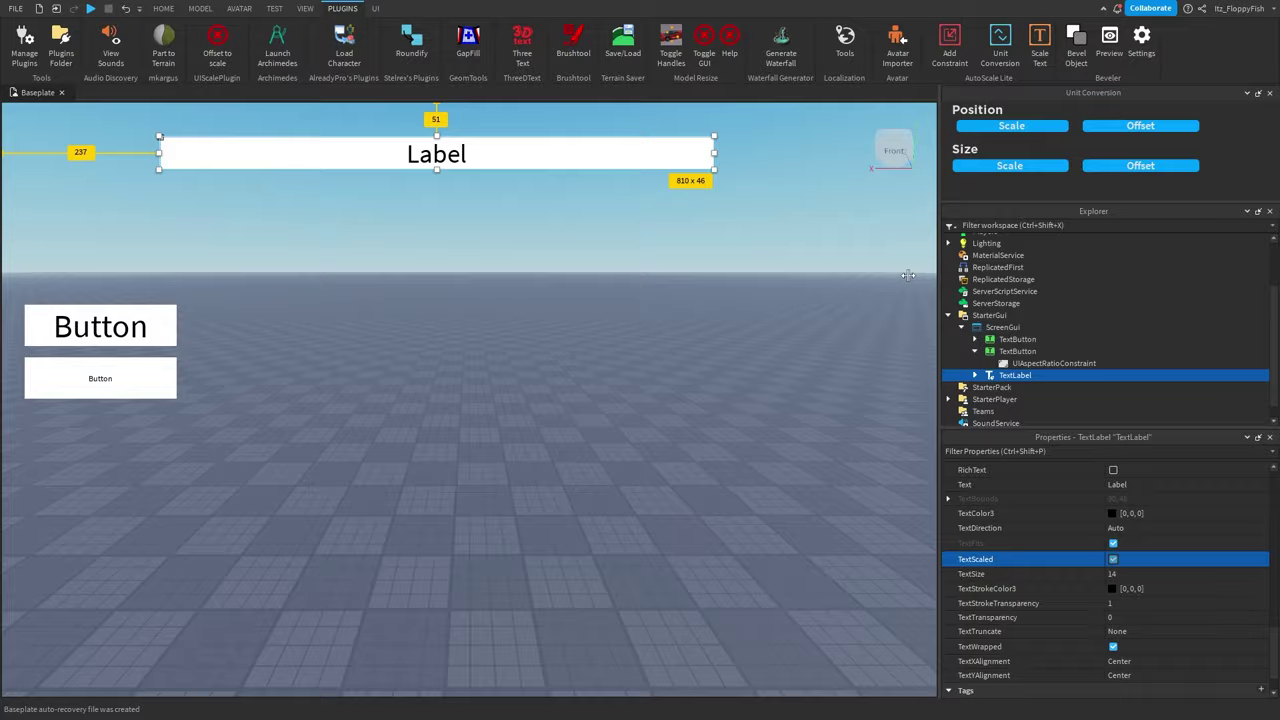
pyautogui.moveTo(938, 287); pyautogui.dragTo(760, 267)
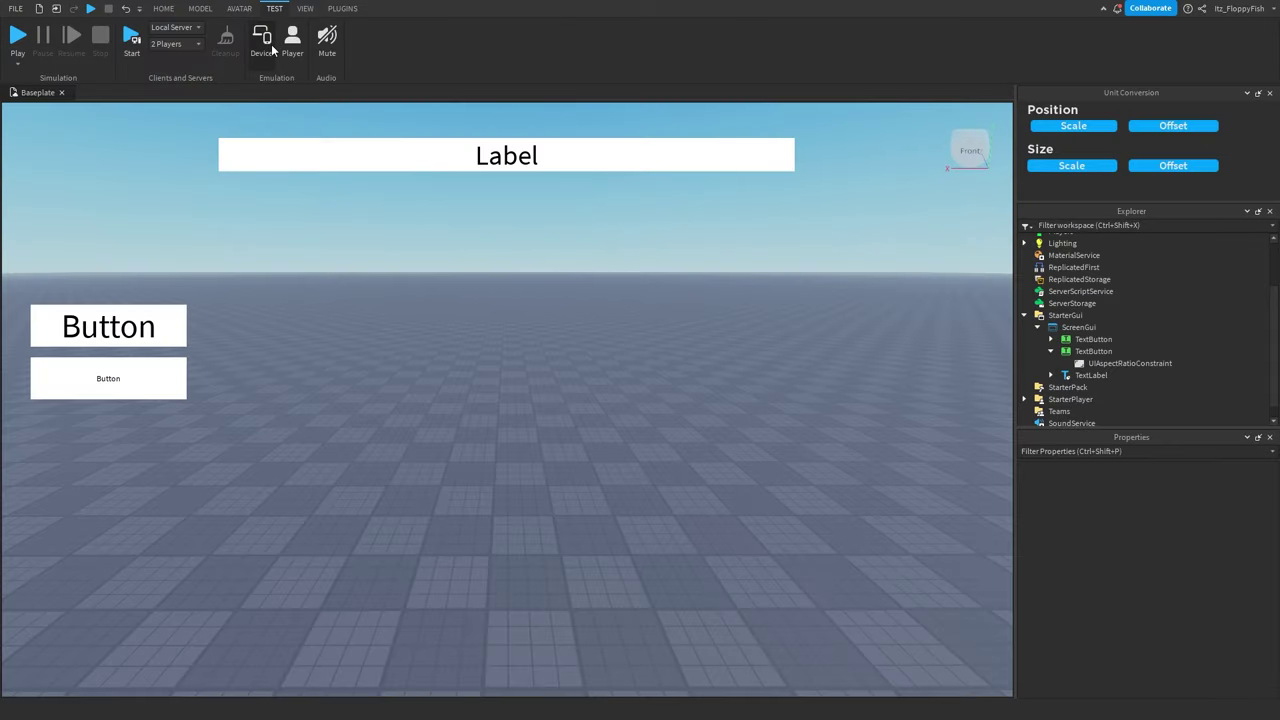
pyautogui.click(262, 40)
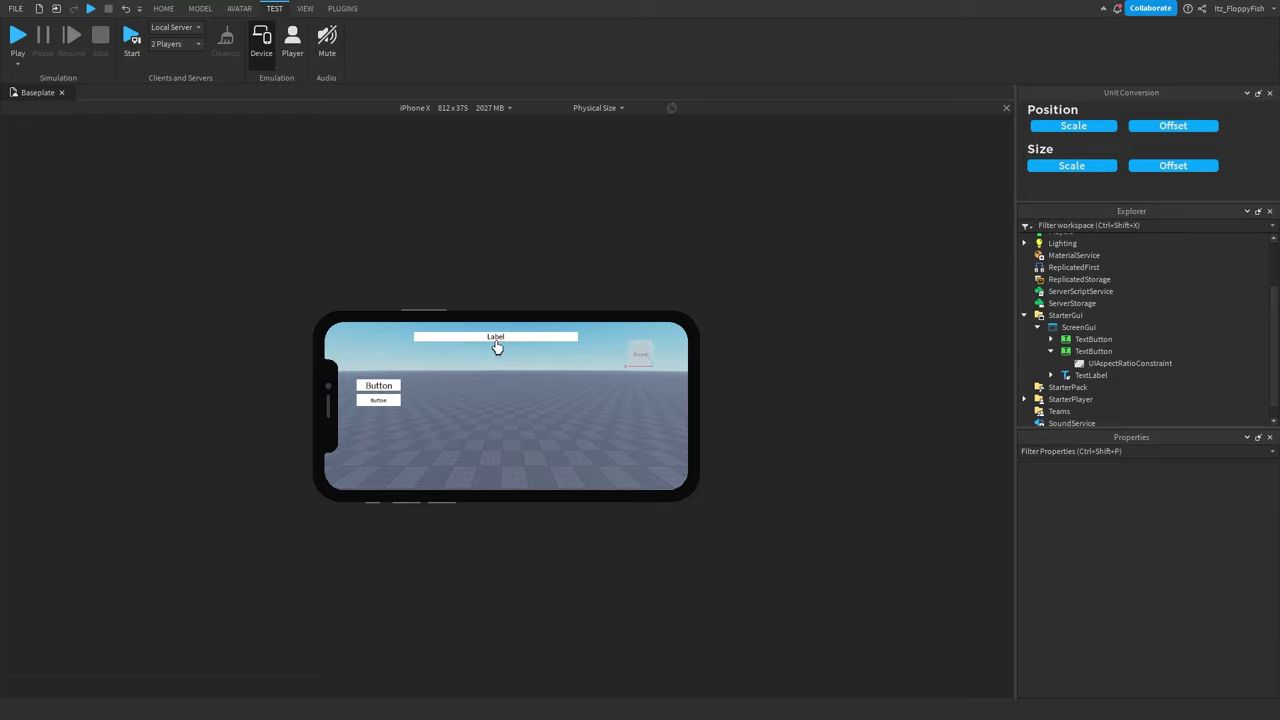
pyautogui.click(496, 114)
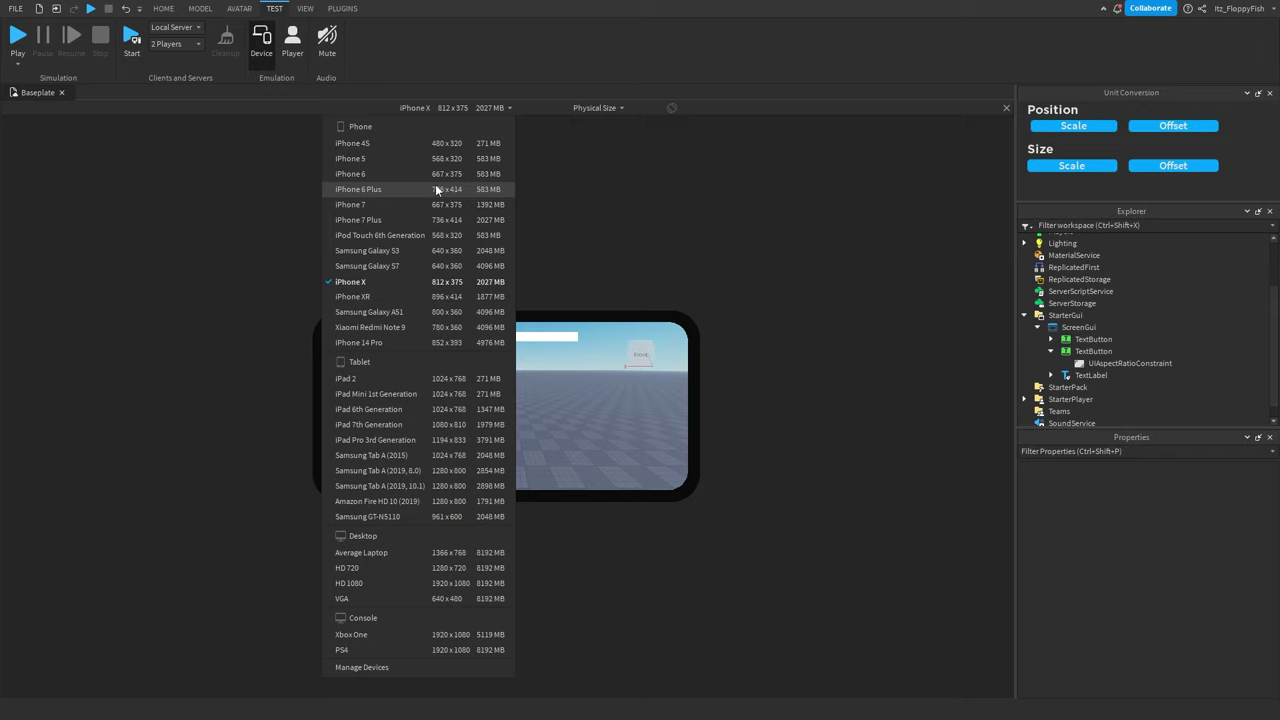
pyautogui.click(377, 150)
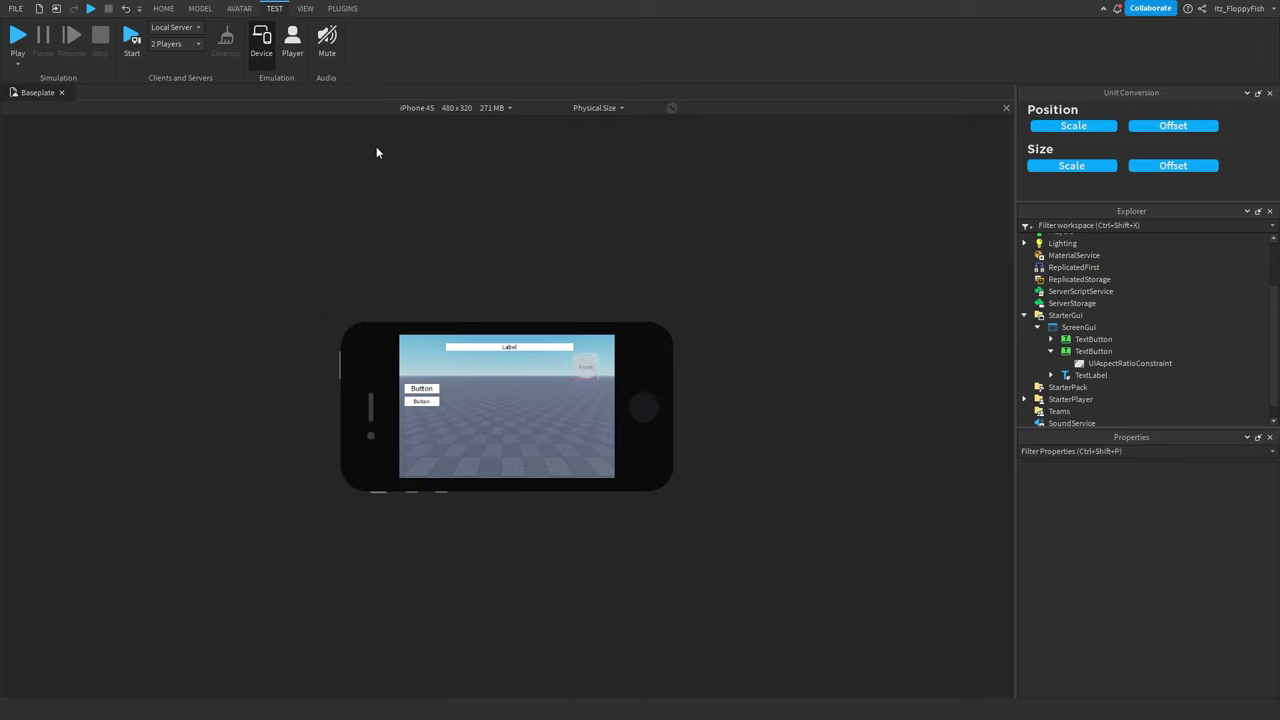
pyautogui.click(449, 114)
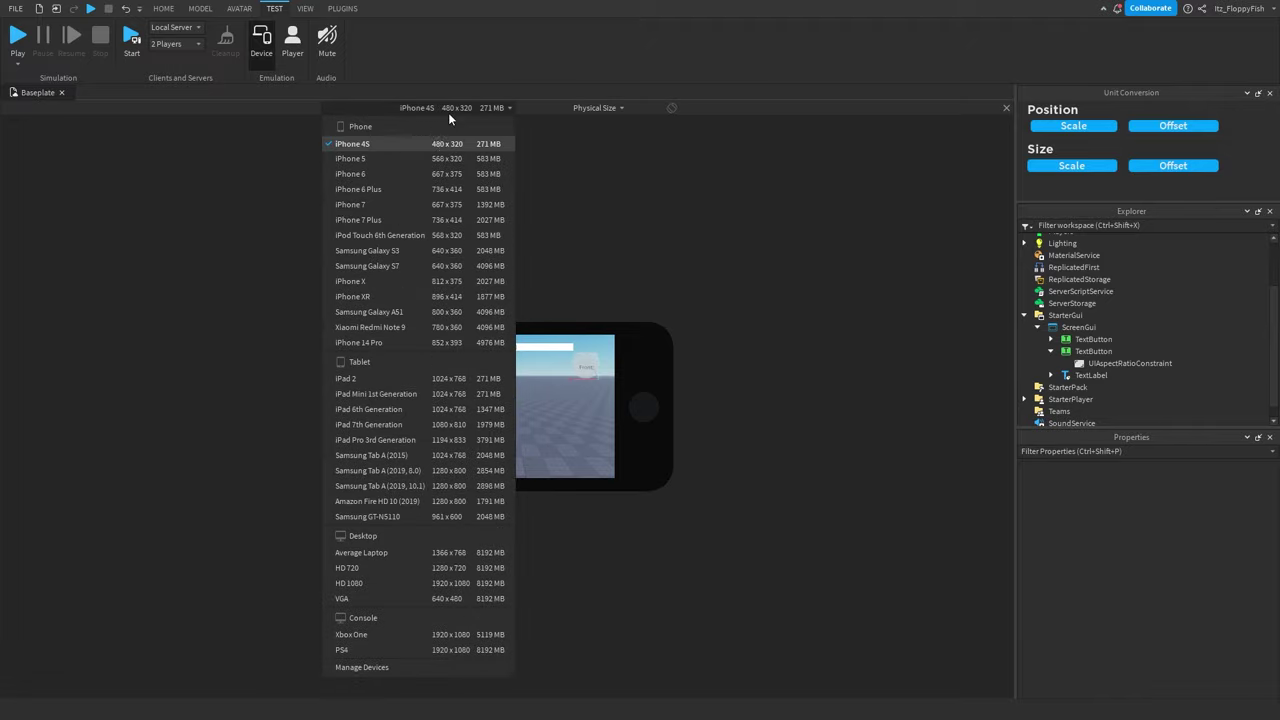
pyautogui.click(404, 175)
pyautogui.click(437, 110)
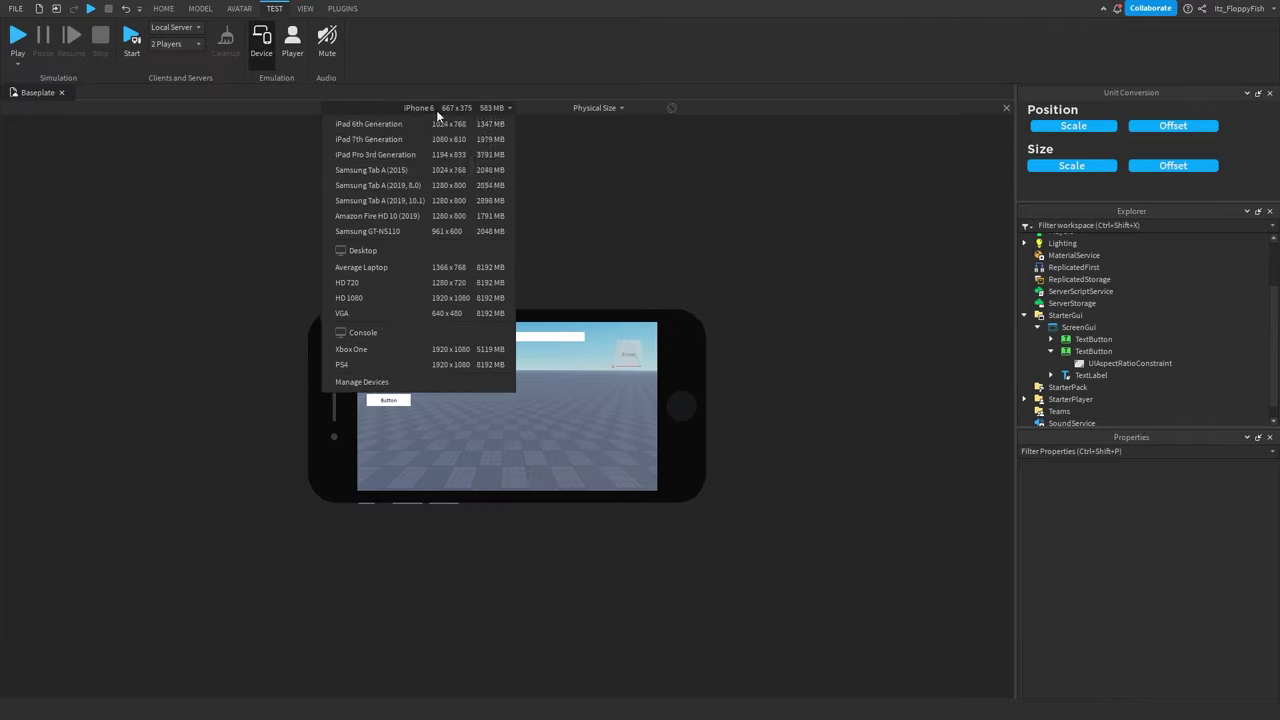
pyautogui.click(402, 291)
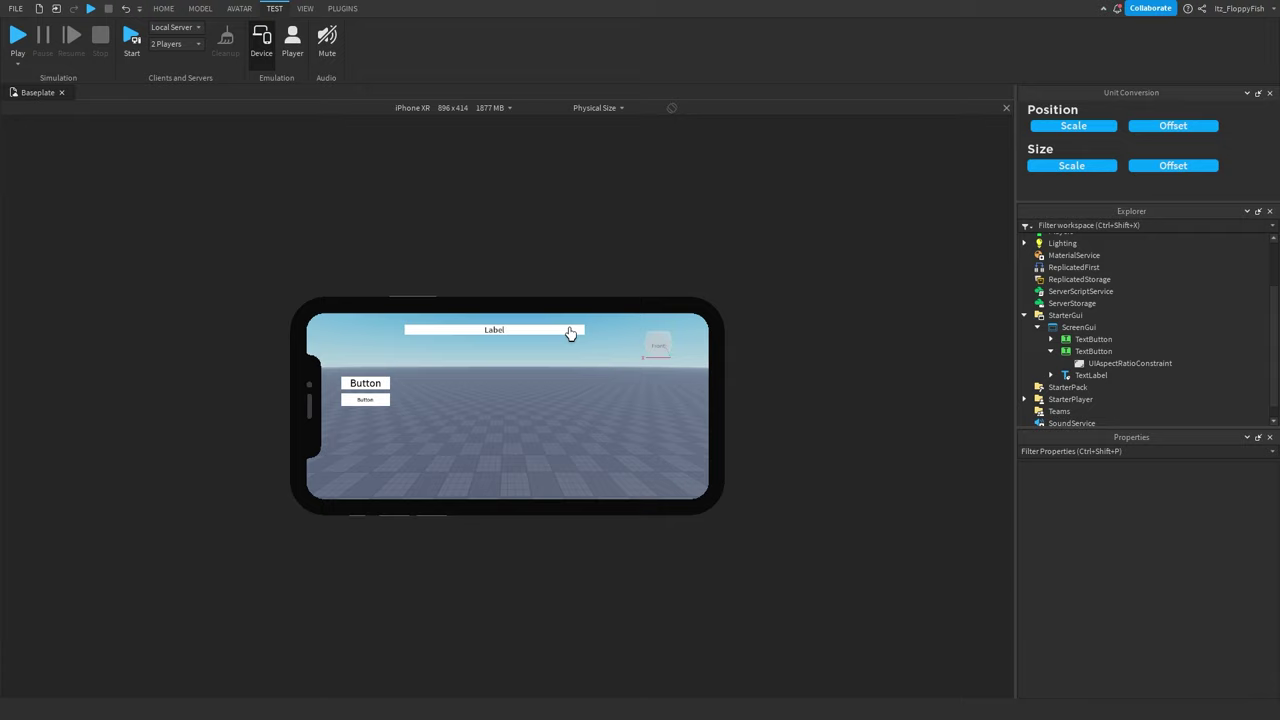
pyautogui.click(445, 112)
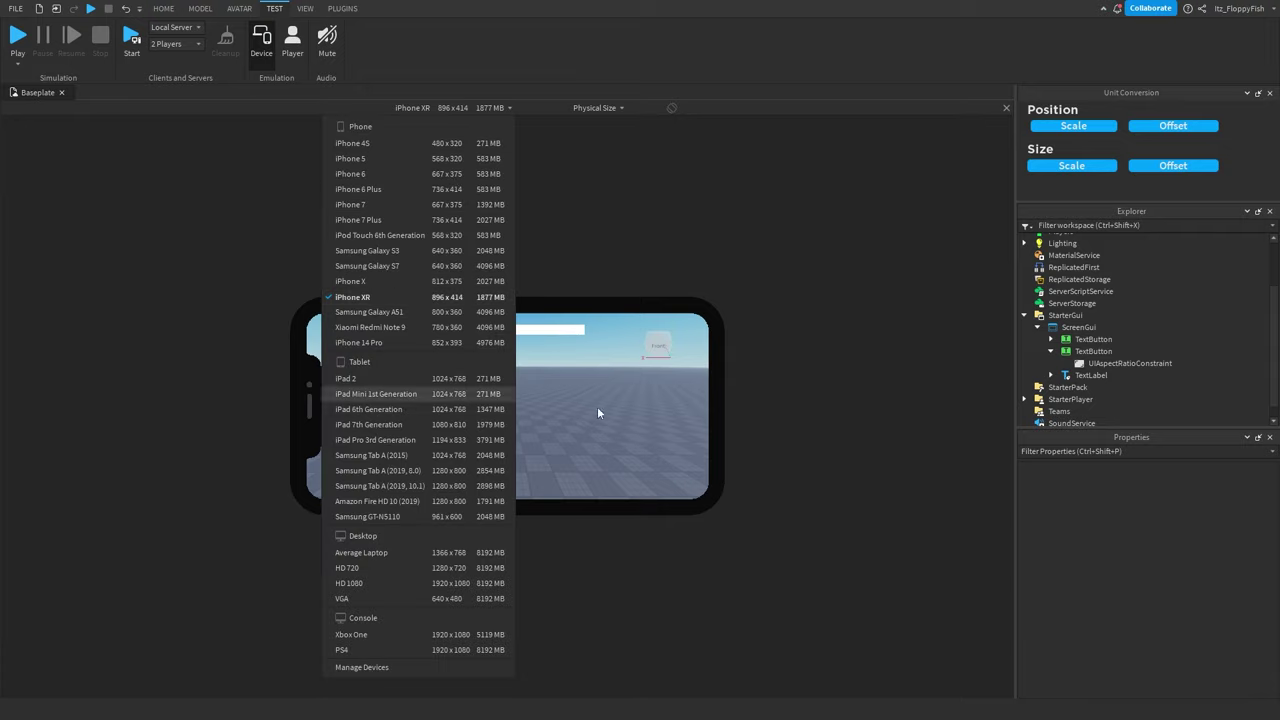
pyautogui.click(597, 408)
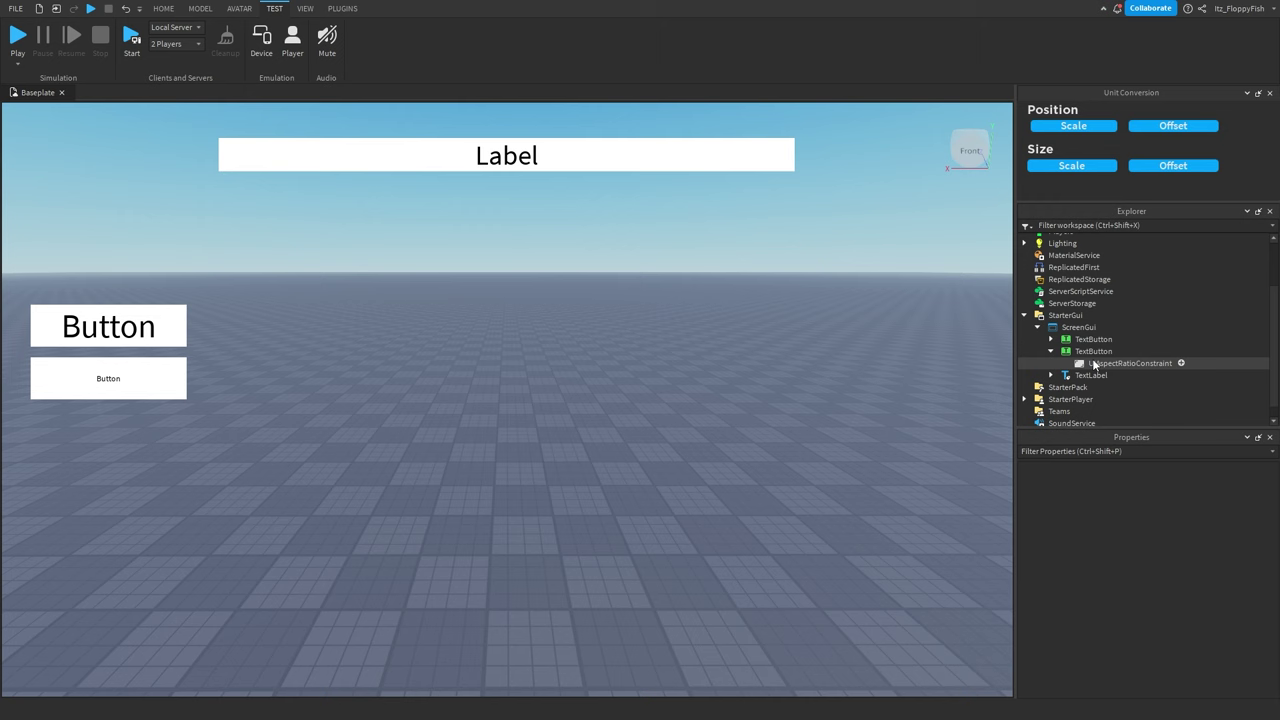
# Step: Duplicate the TextLabel and place the copy straight below the original, about 35 px above the viewport's lower edge
pyautogui.click(1093, 351)
pyautogui.click(1091, 375)
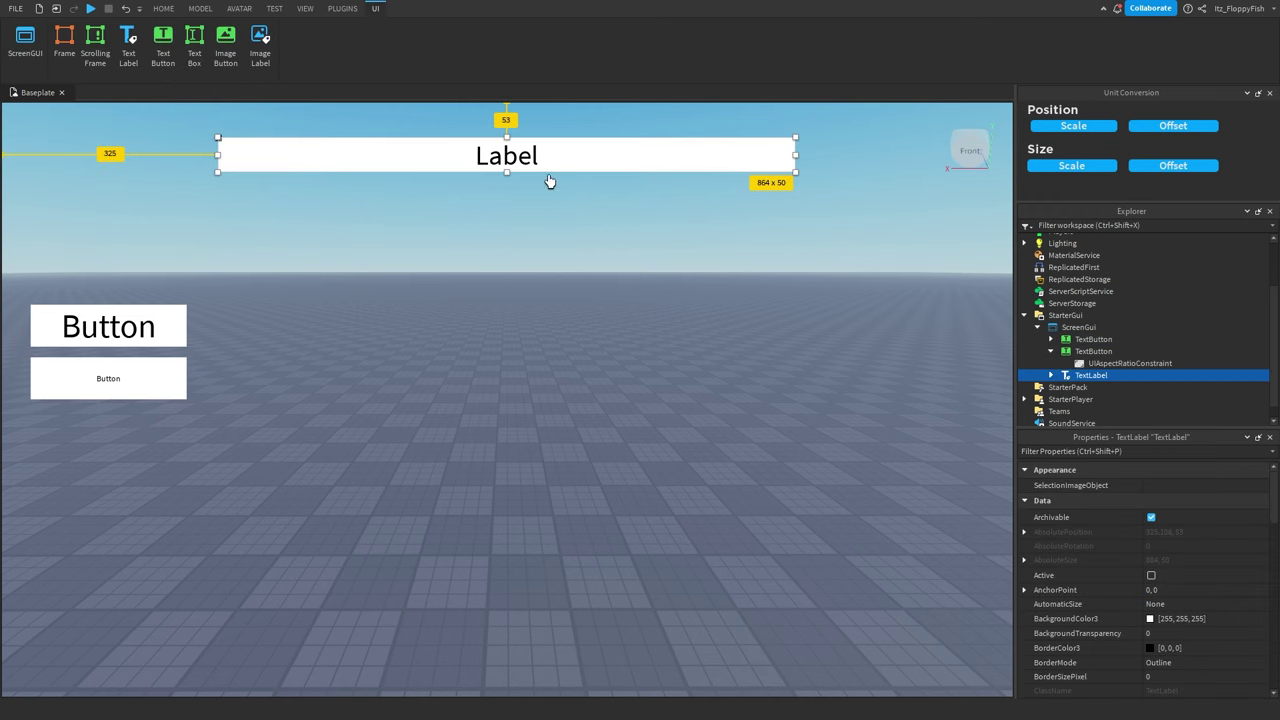
pyautogui.hotkey('ctrl', 'd')
pyautogui.moveTo(552, 150); pyautogui.dragTo(555, 651)
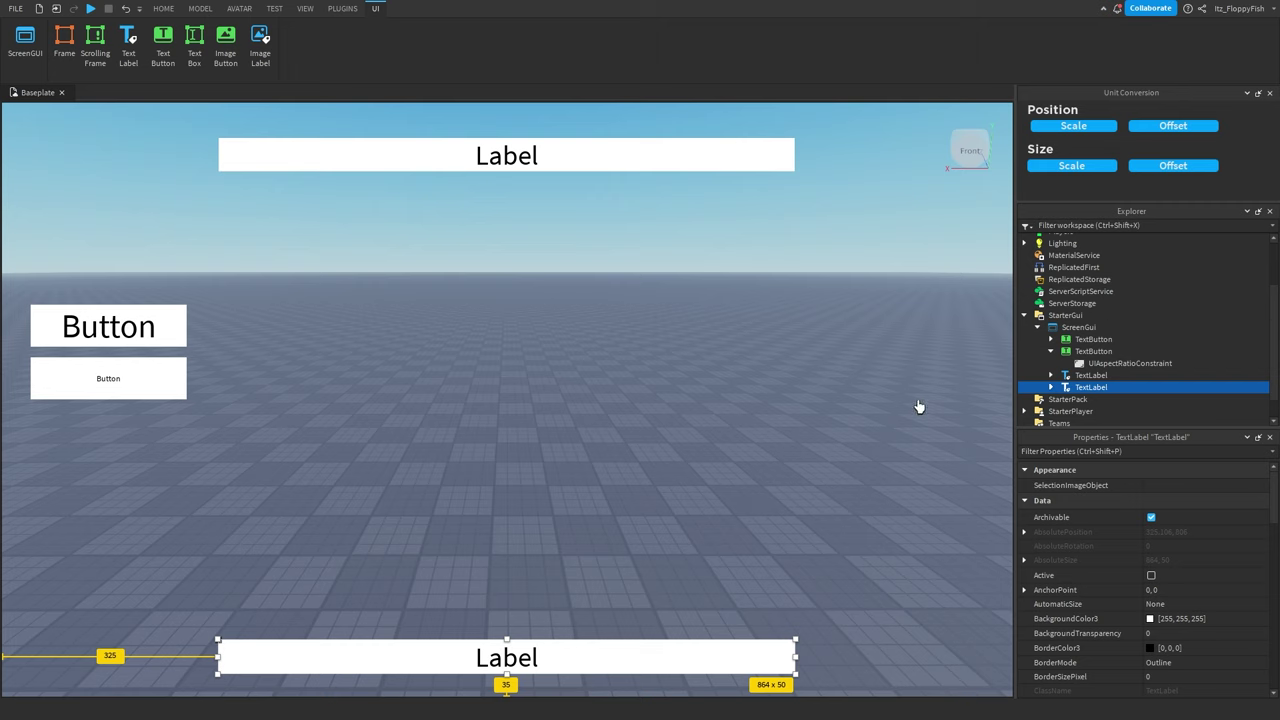
# Step: Set the lower TextLabel's AnchorPoint to 1,1 and move it, horizontally centred, to about 44 px above the viewport's lower edge
pyautogui.click(1150, 590)
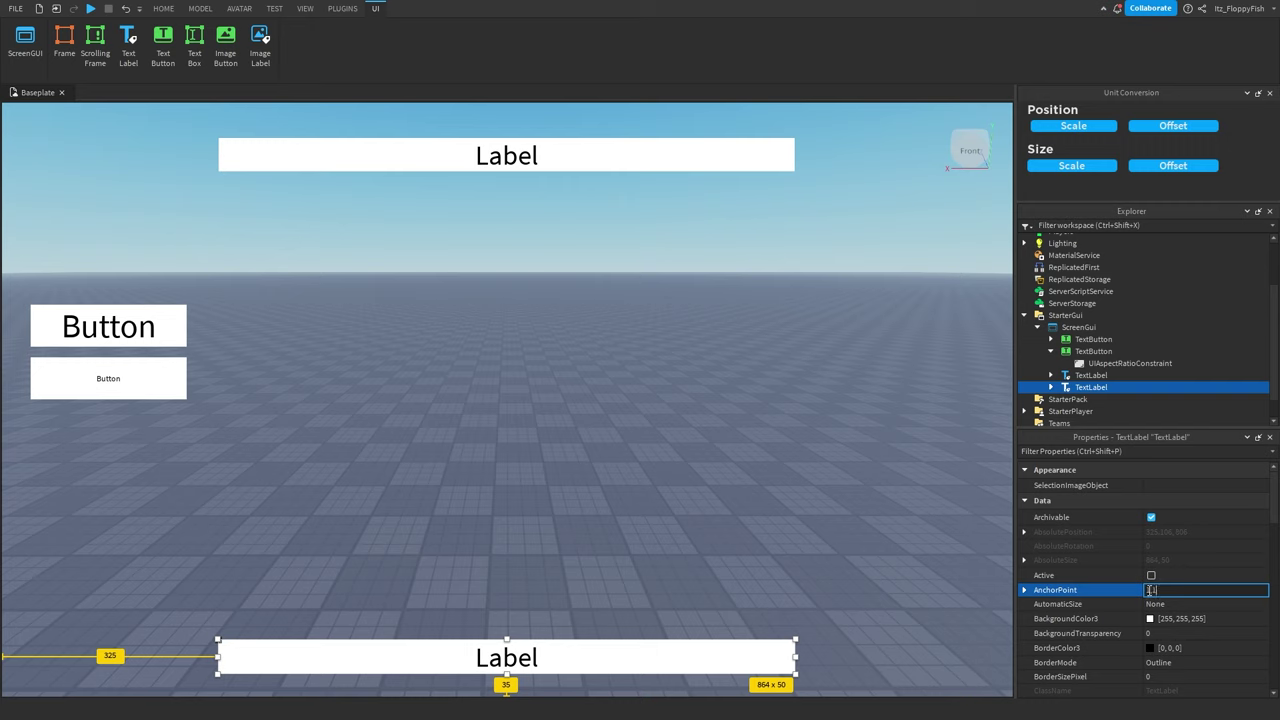
pyautogui.write('1,1')
pyautogui.press('Return')
pyautogui.moveTo(163, 625); pyautogui.dragTo(703, 646)
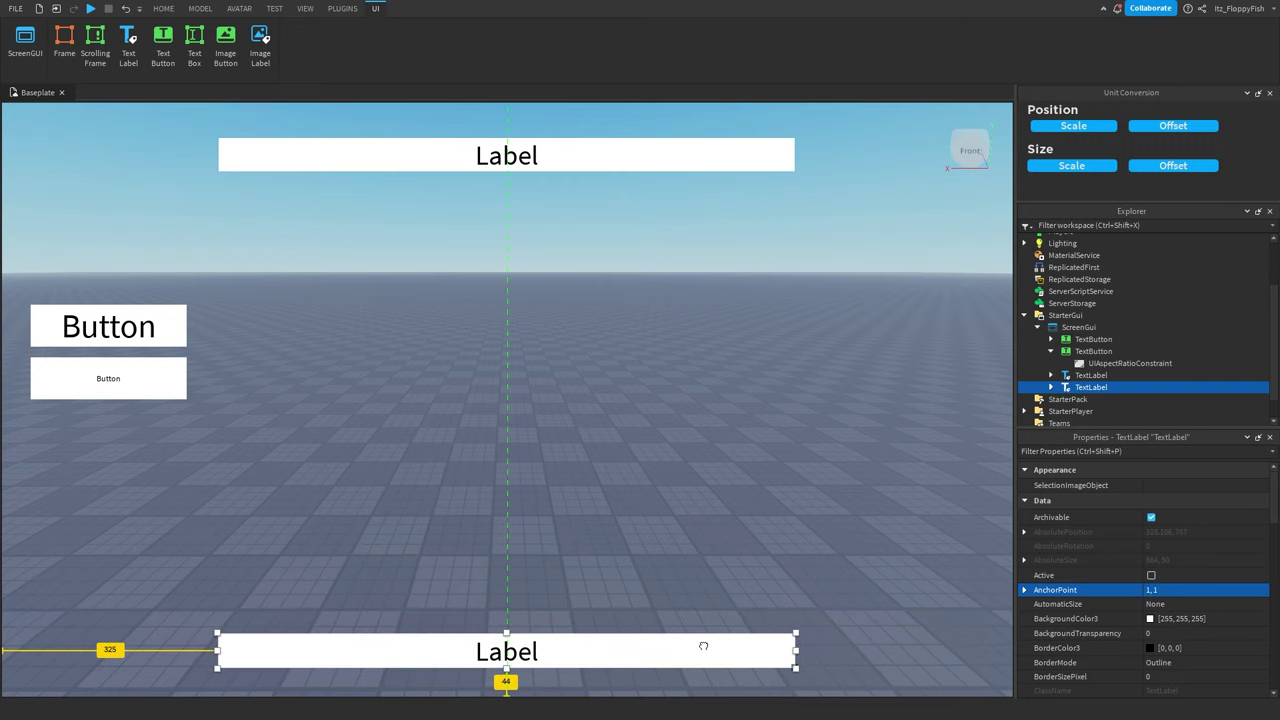
pyautogui.click(706, 605)
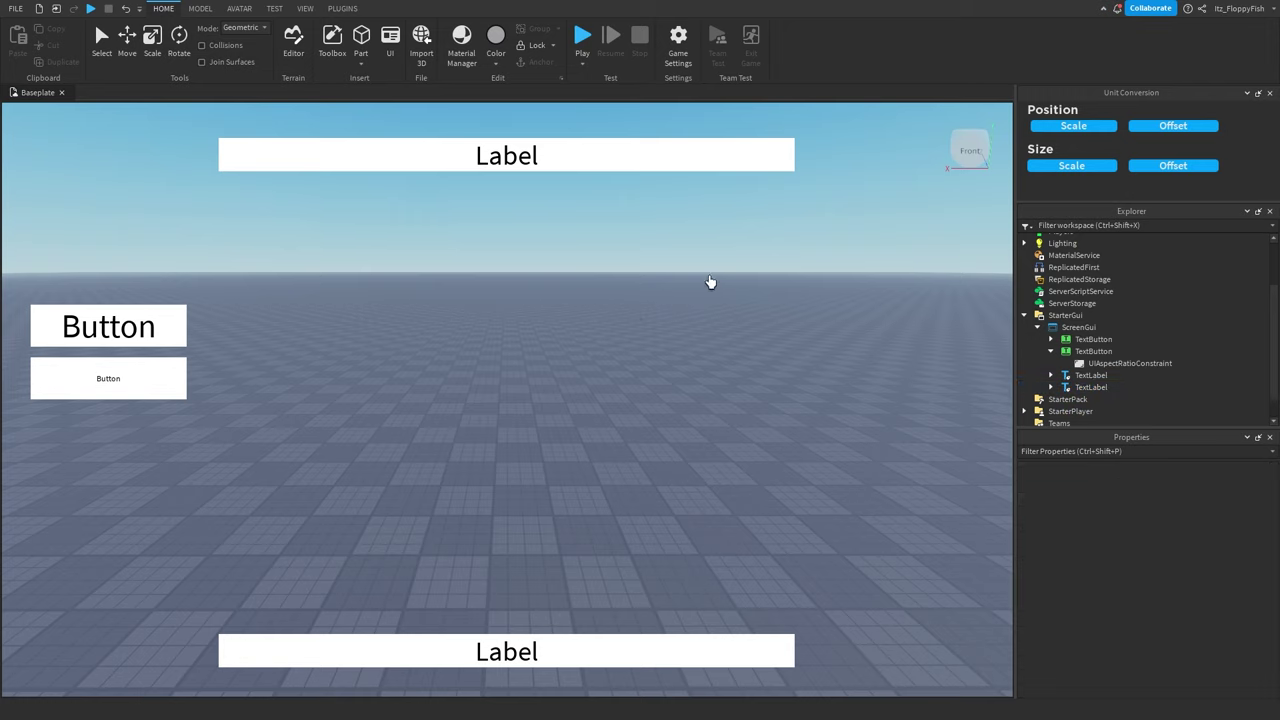
# Step: Preview both labels in iPhone XR emulation and turn emulation off
pyautogui.click(276, 9)
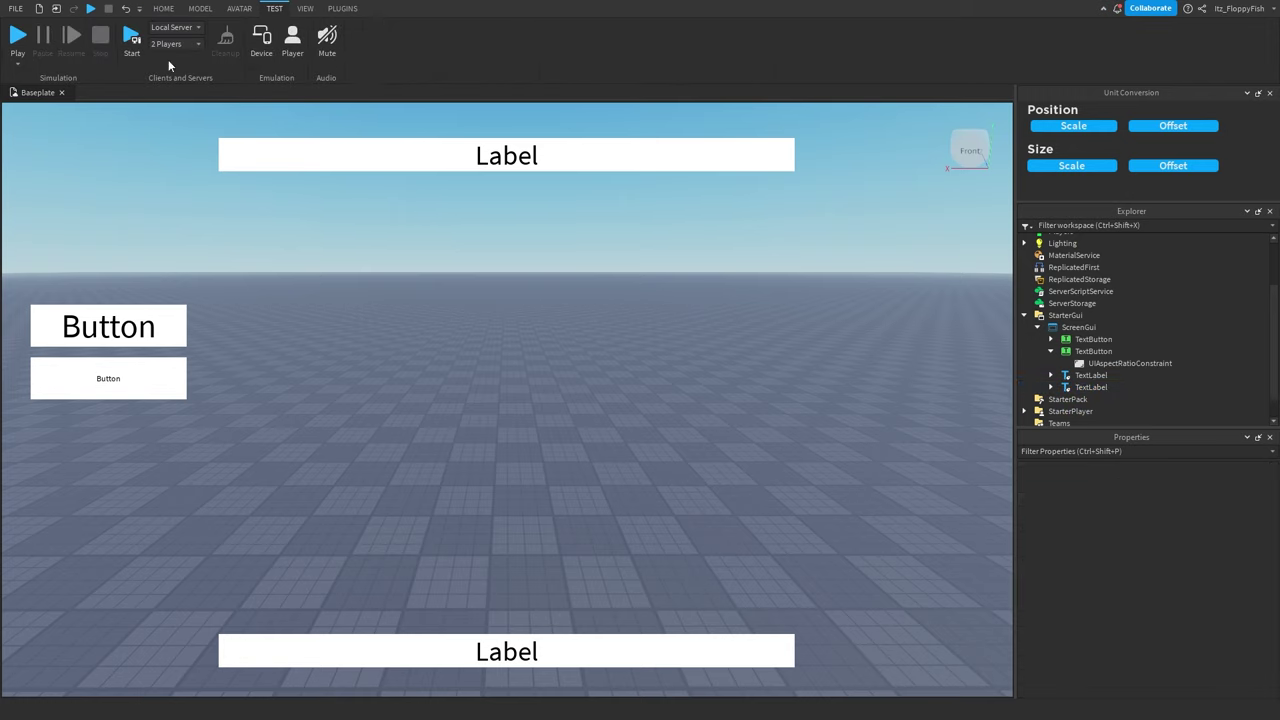
pyautogui.click(261, 38)
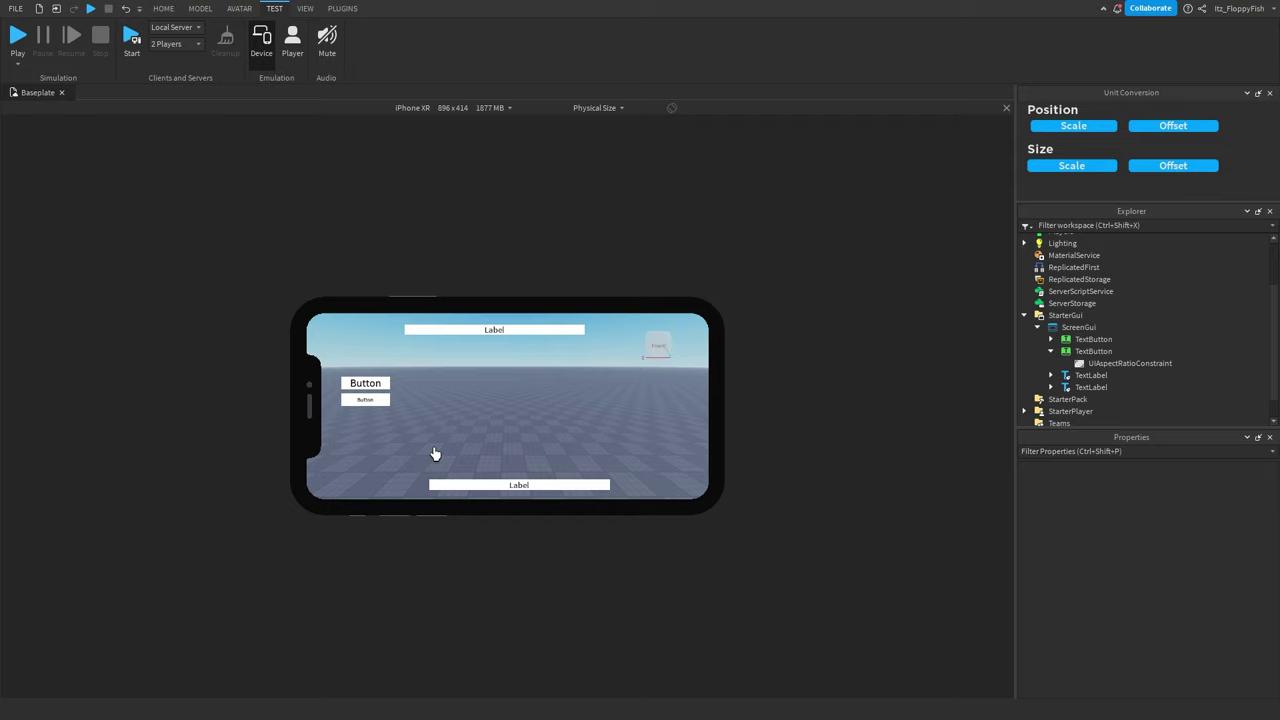
pyautogui.click(262, 54)
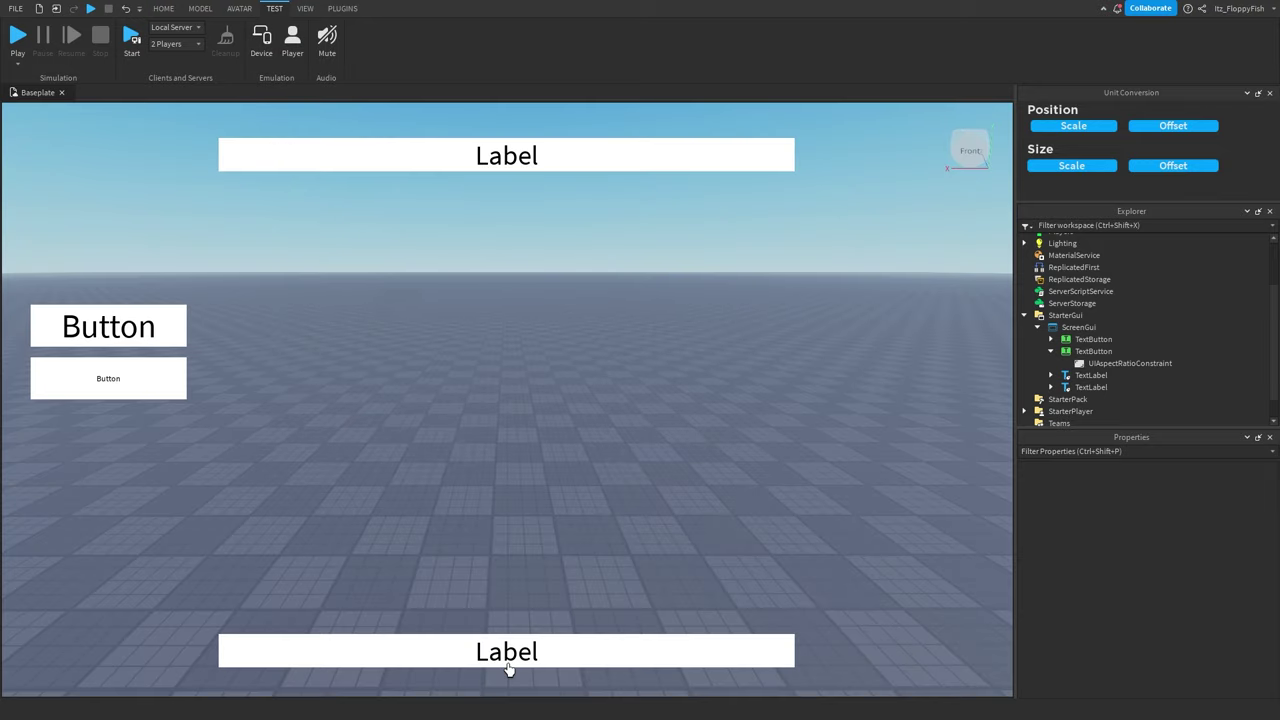
# Step: Nudge the upper TextLabel to about 54 px from the viewport's top edge, adjust the lower label slightly, and clear the selection
pyautogui.click(1095, 375)
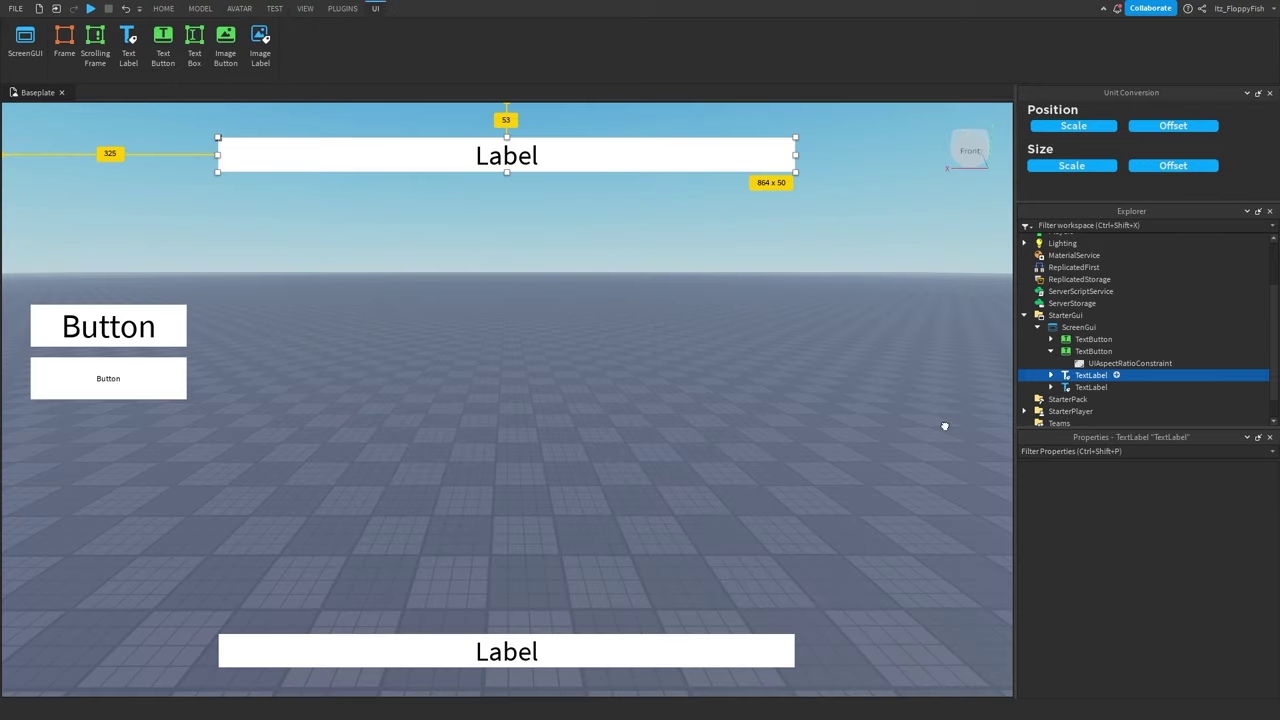
pyautogui.press('Down')
pyautogui.moveTo(518, 148)
pyautogui.mouseDown()
pyautogui.moveTo(566, 152)
pyautogui.moveTo(519, 150)
pyautogui.mouseUp()
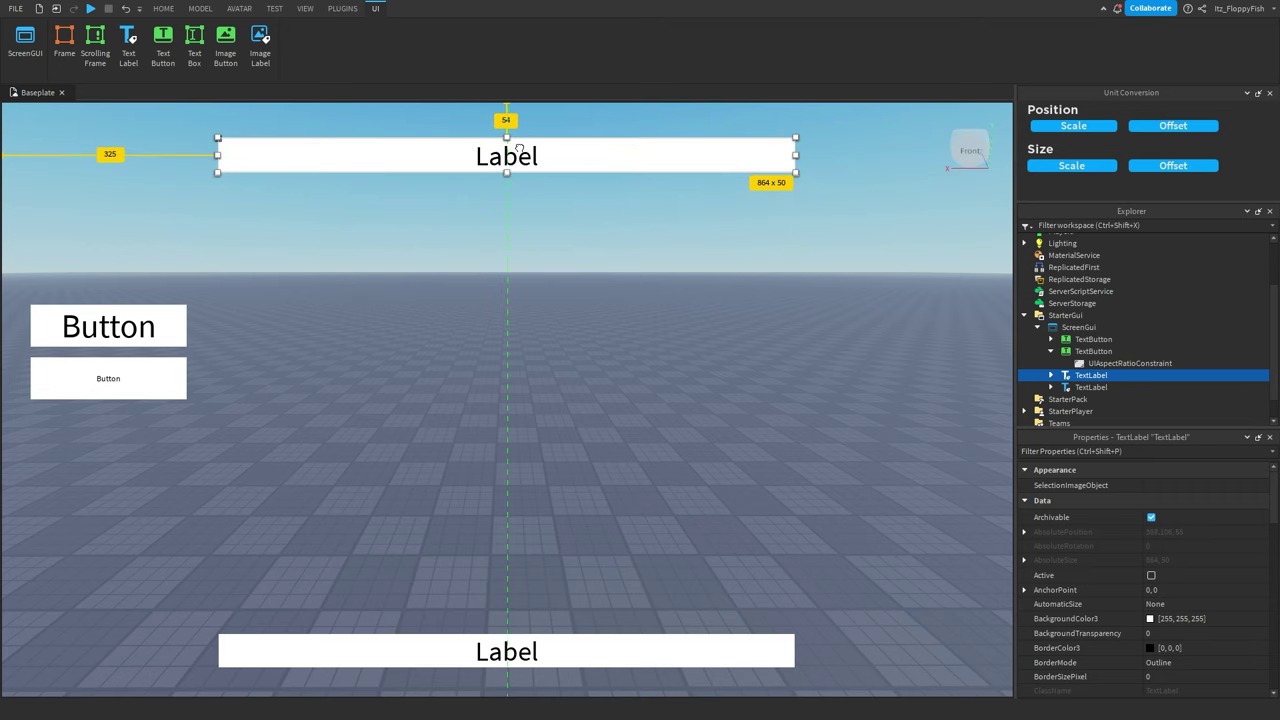
pyautogui.moveTo(542, 654)
pyautogui.mouseDown()
pyautogui.moveTo(522, 656)
pyautogui.moveTo(540, 654)
pyautogui.mouseUp()
pyautogui.click(566, 575)
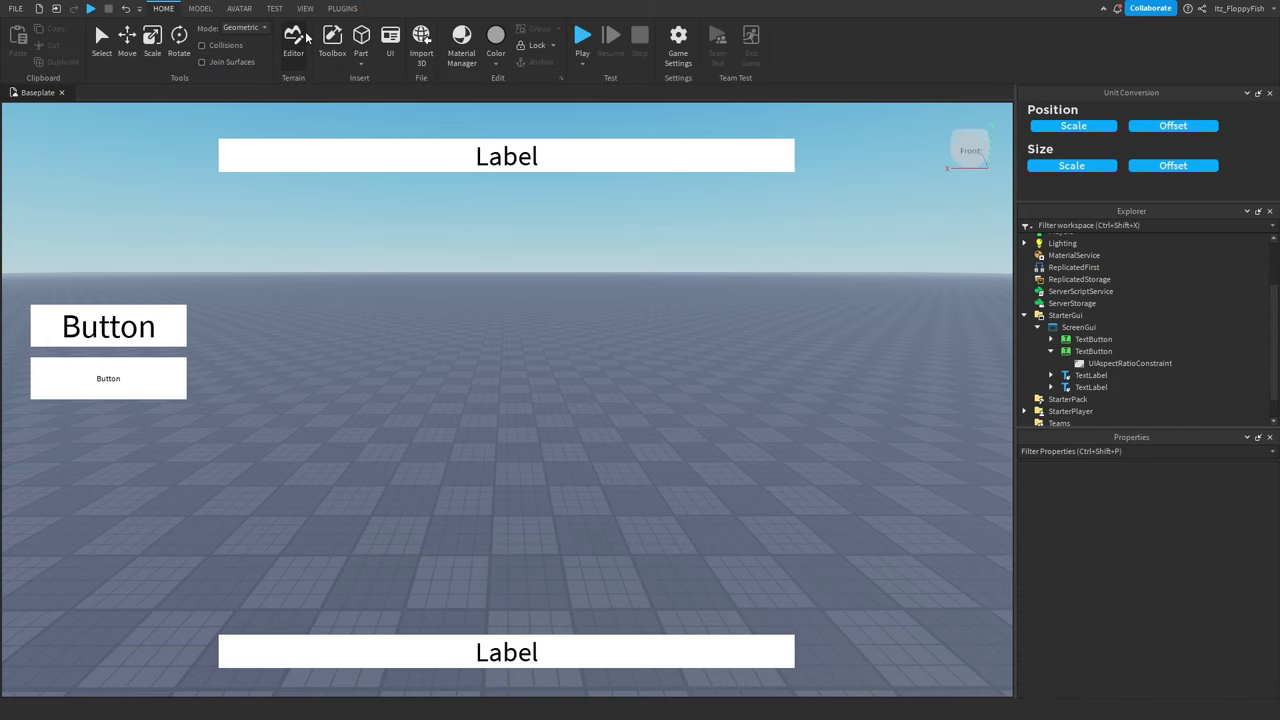
# Step: Preview both labels in iPhone XR device emulation and turn emulation off
pyautogui.click(273, 8)
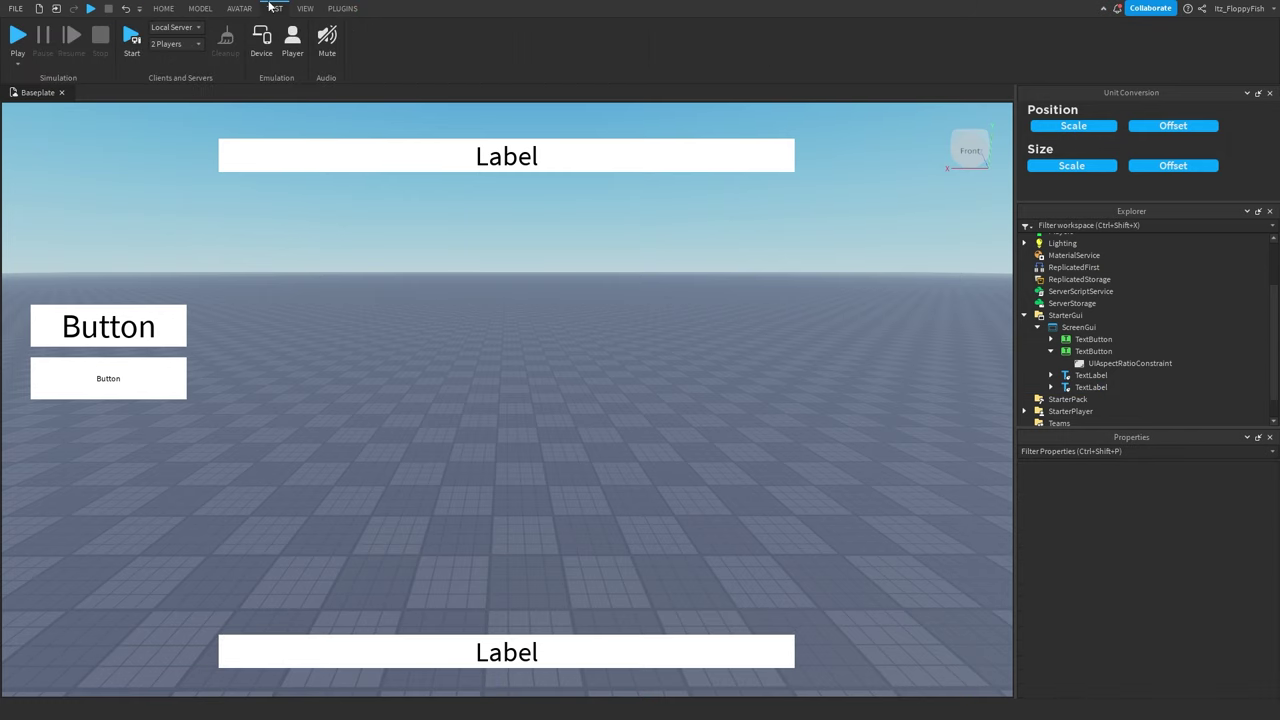
pyautogui.click(262, 40)
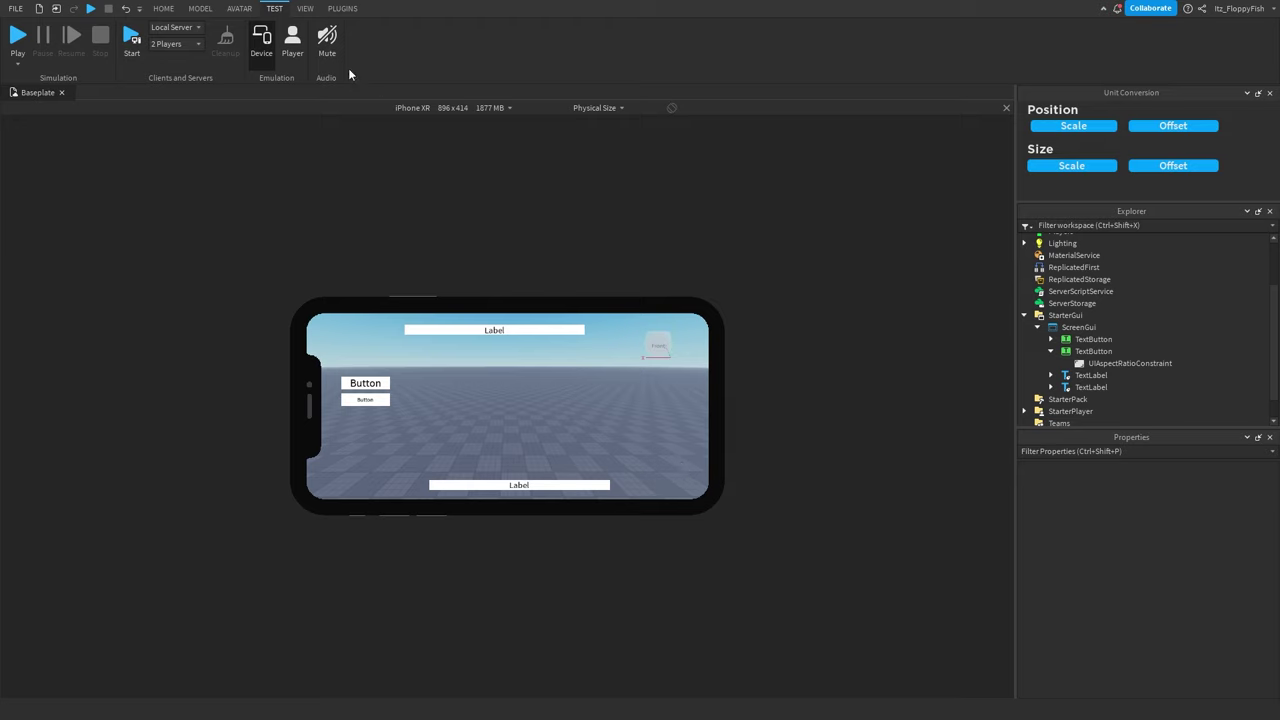
pyautogui.click(261, 42)
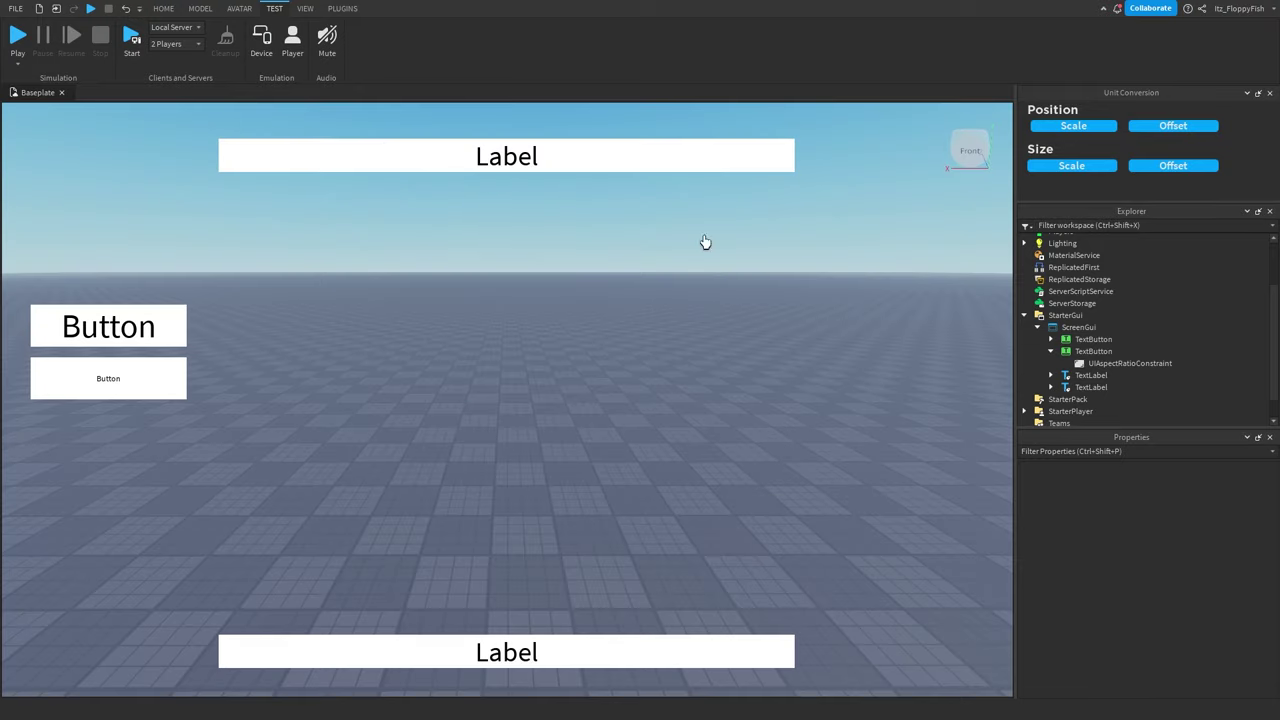
# Step: Set the upper TextLabel's AnchorPoint to 0.5, 0.5, move it back to horizontal centre about 51 px from the viewport's top edge, and clear the selection
pyautogui.click(1095, 375)
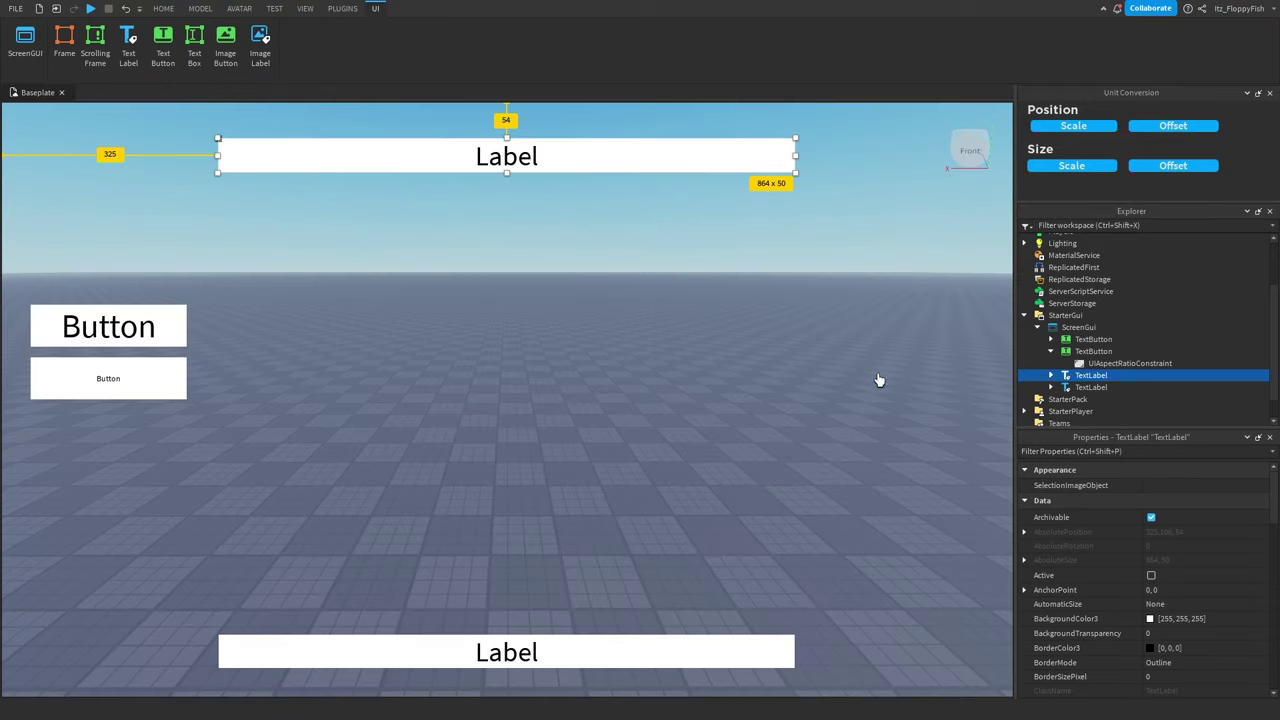
pyautogui.click(1190, 591)
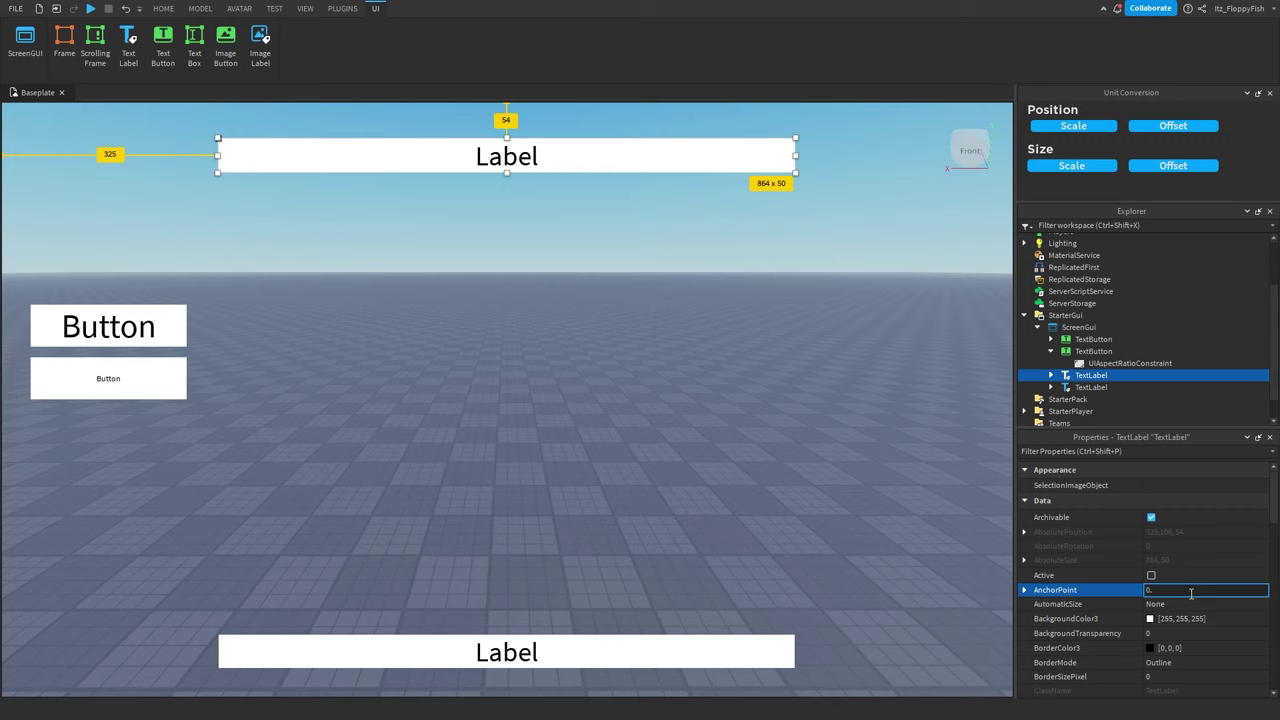
pyautogui.write('0.5, 0.5')
pyautogui.press('Return')
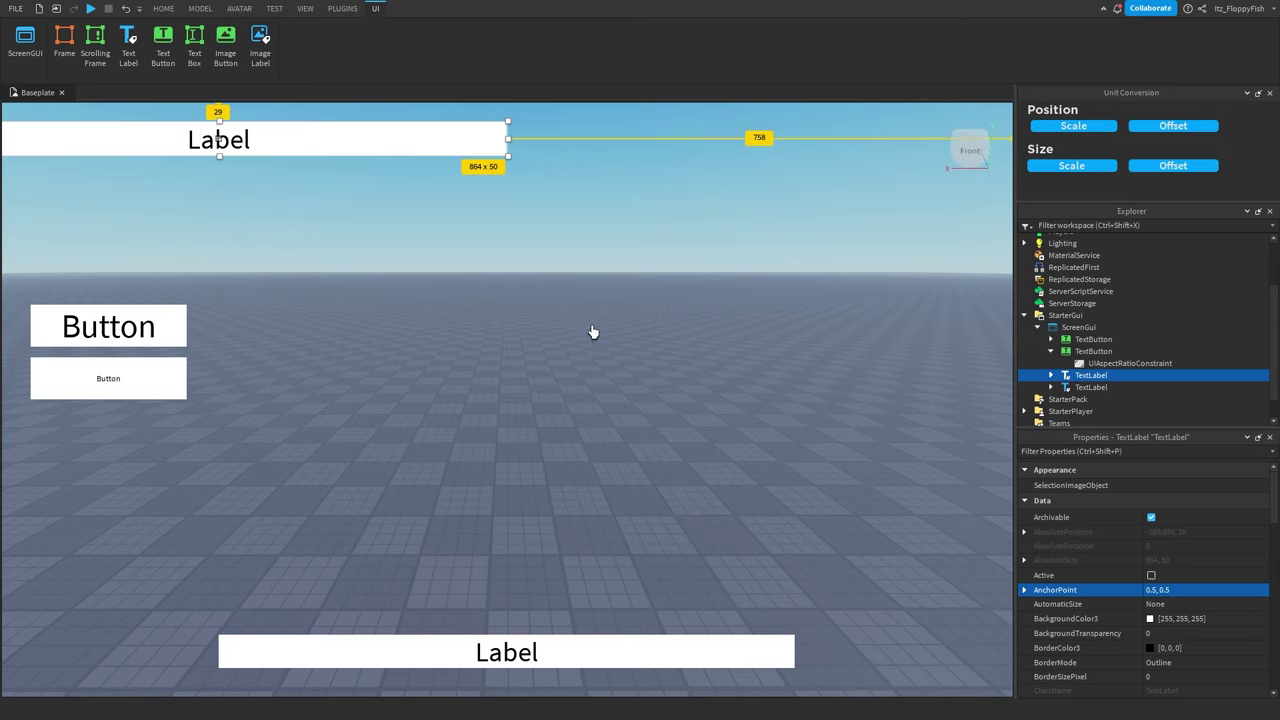
pyautogui.moveTo(434, 140); pyautogui.dragTo(722, 157)
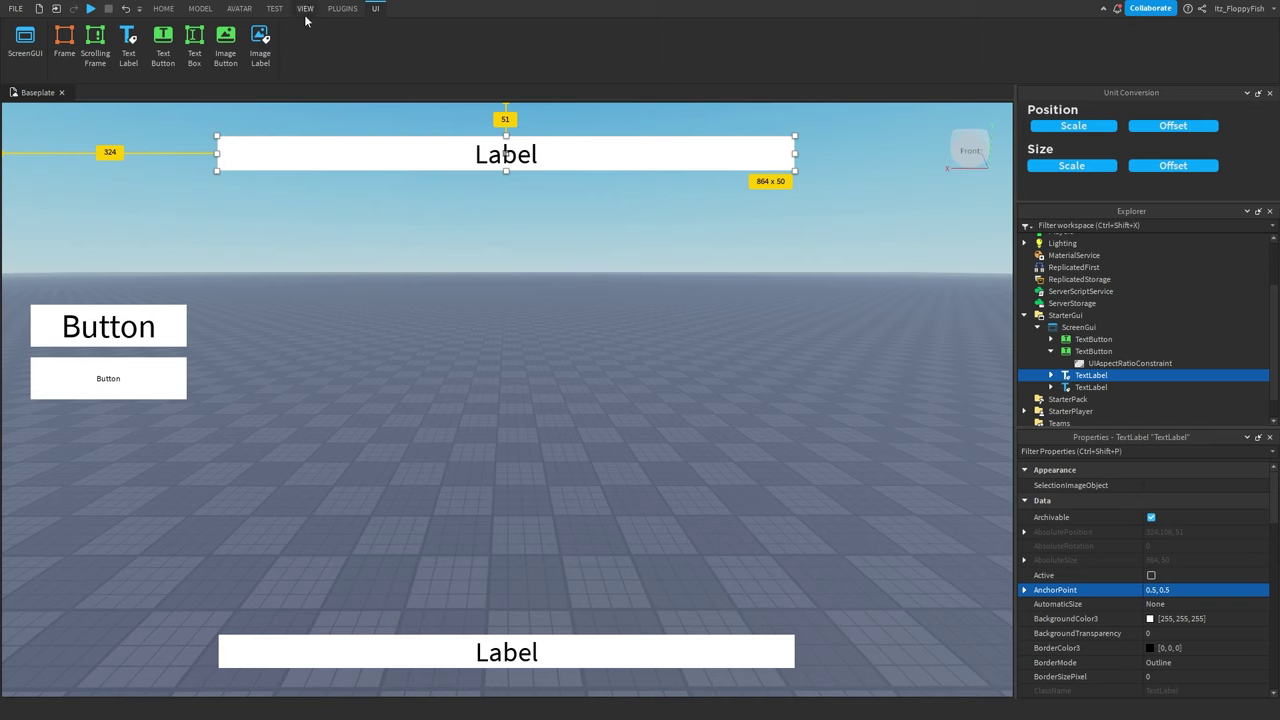
pyautogui.click(648, 658)
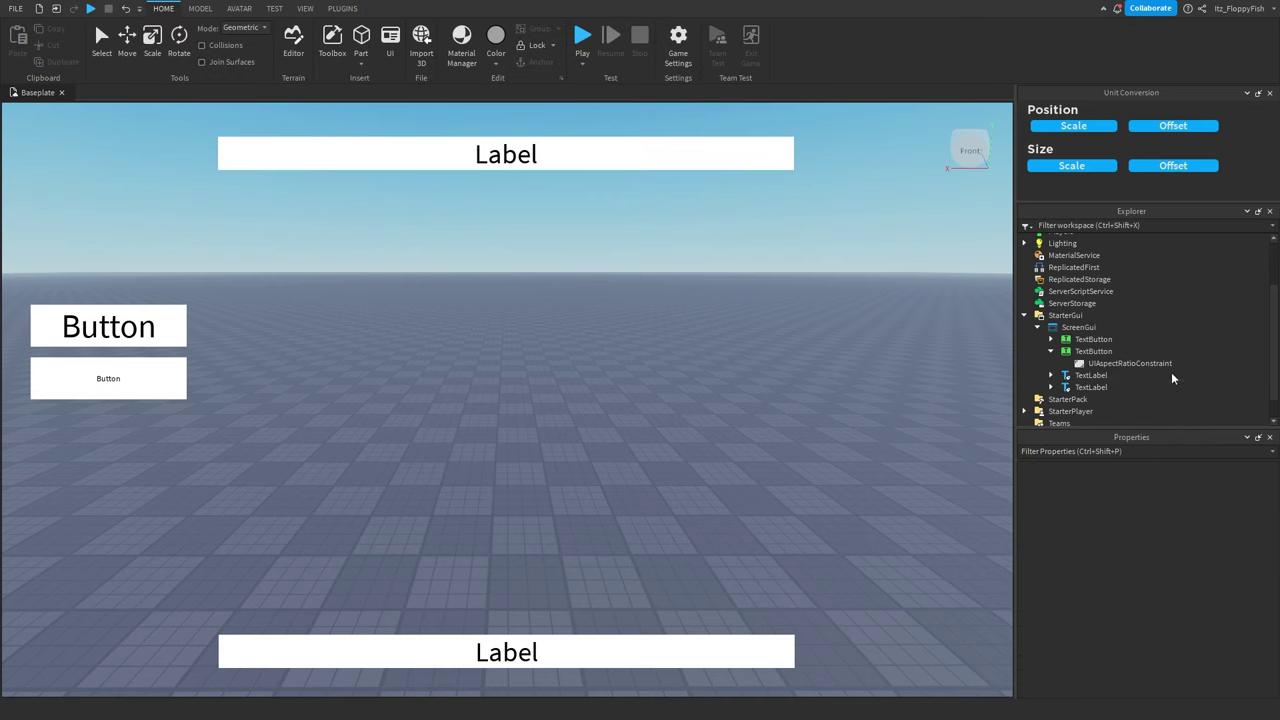
# Step: Check both TextButtons, insert a Frame into the ScreenGui, and stretch it to cover the entire viewport
pyautogui.click(1094, 351)
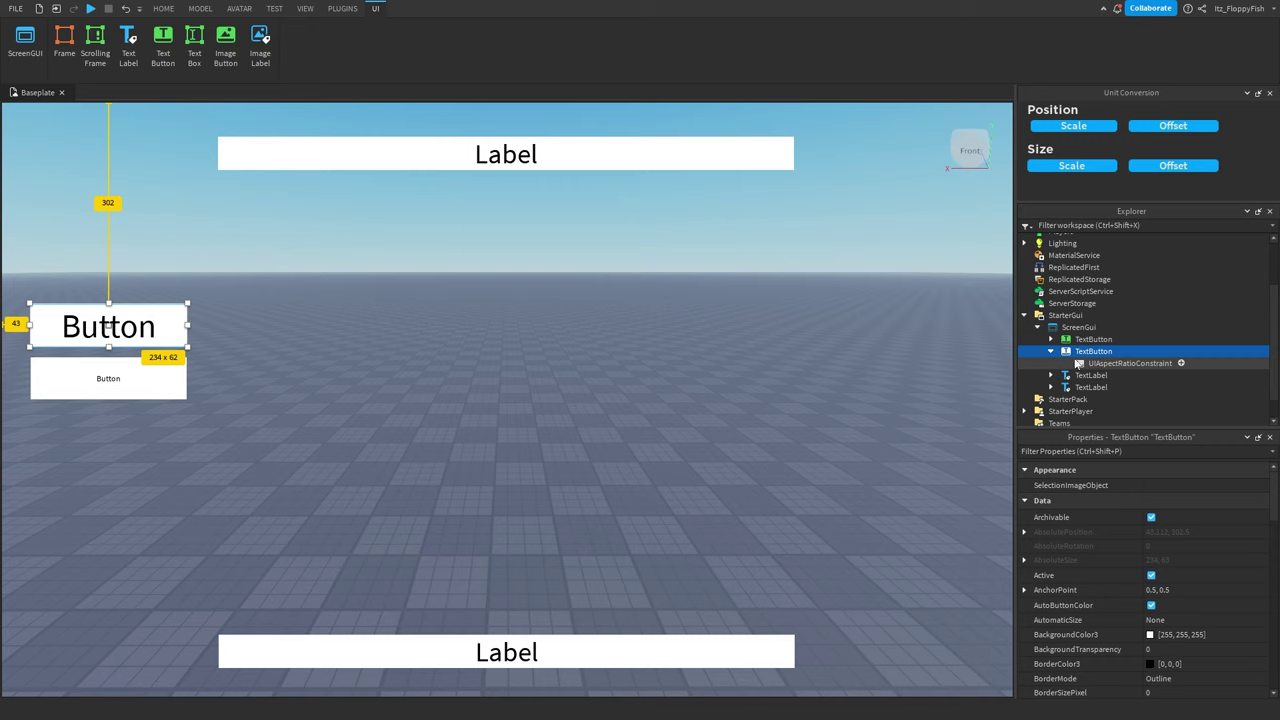
pyautogui.click(1093, 339)
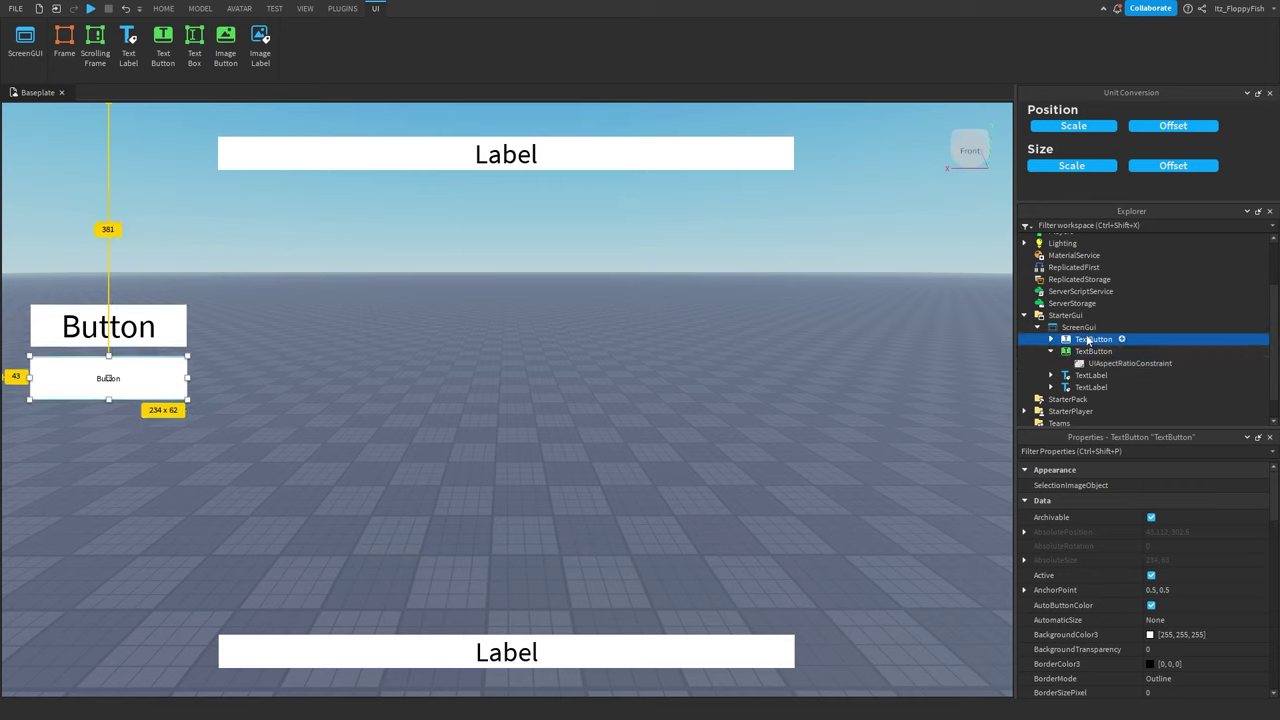
pyautogui.click(1078, 327)
pyautogui.click(1104, 327)
pyautogui.click(1045, 376)
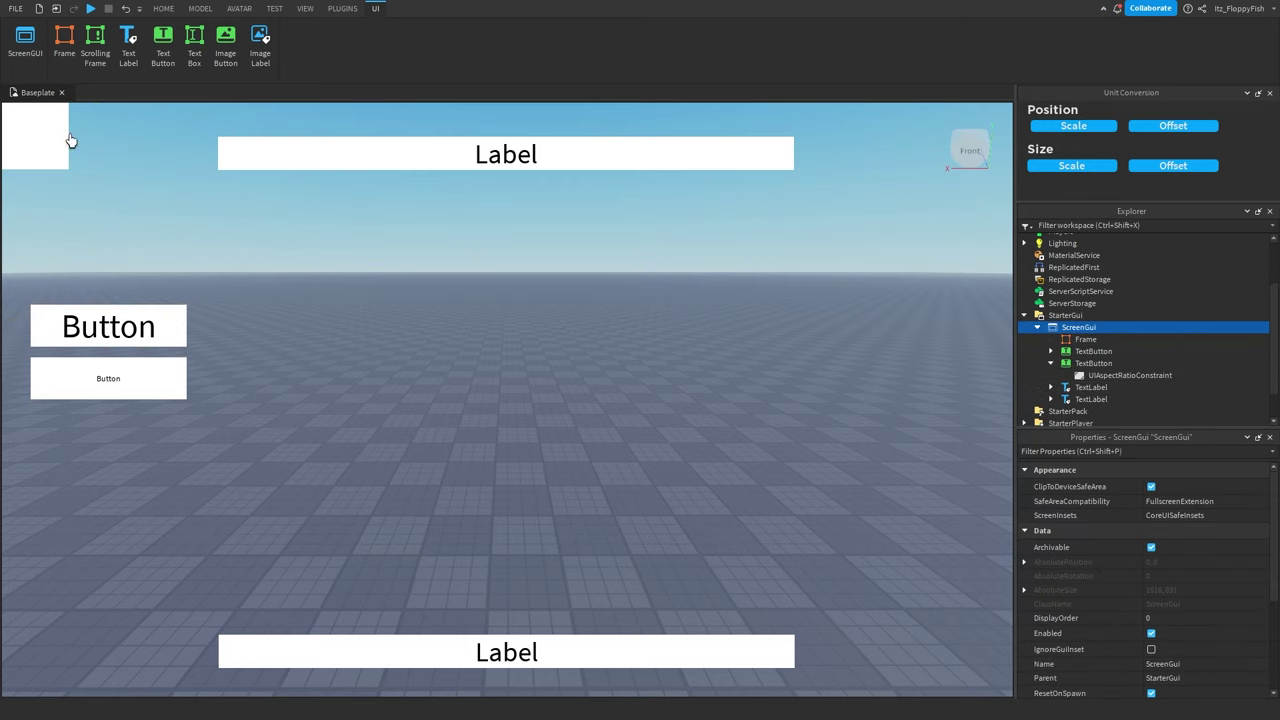
pyautogui.click(67, 137)
pyautogui.moveTo(67, 175); pyautogui.dragTo(50, 530)
pyautogui.moveTo(60, 420); pyautogui.dragTo(129, 297)
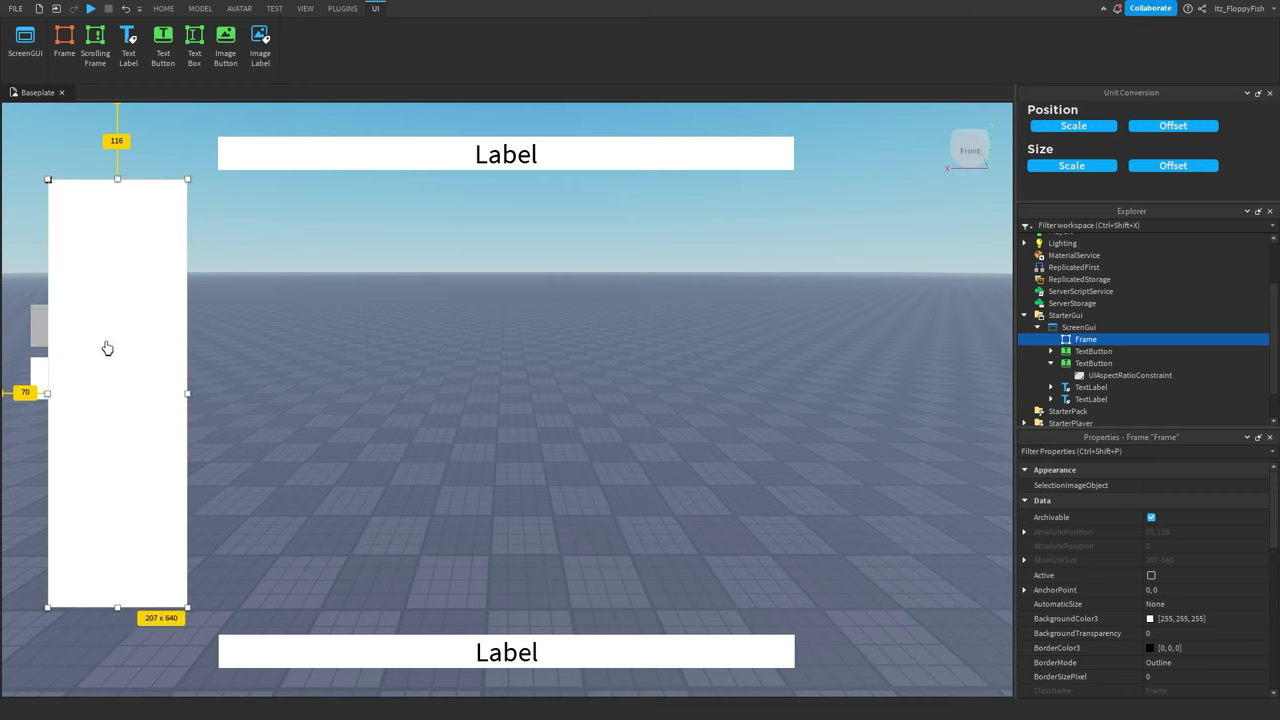
pyautogui.moveTo(106, 346); pyautogui.dragTo(58, 270)
pyautogui.moveTo(141, 530); pyautogui.dragTo(1015, 699)
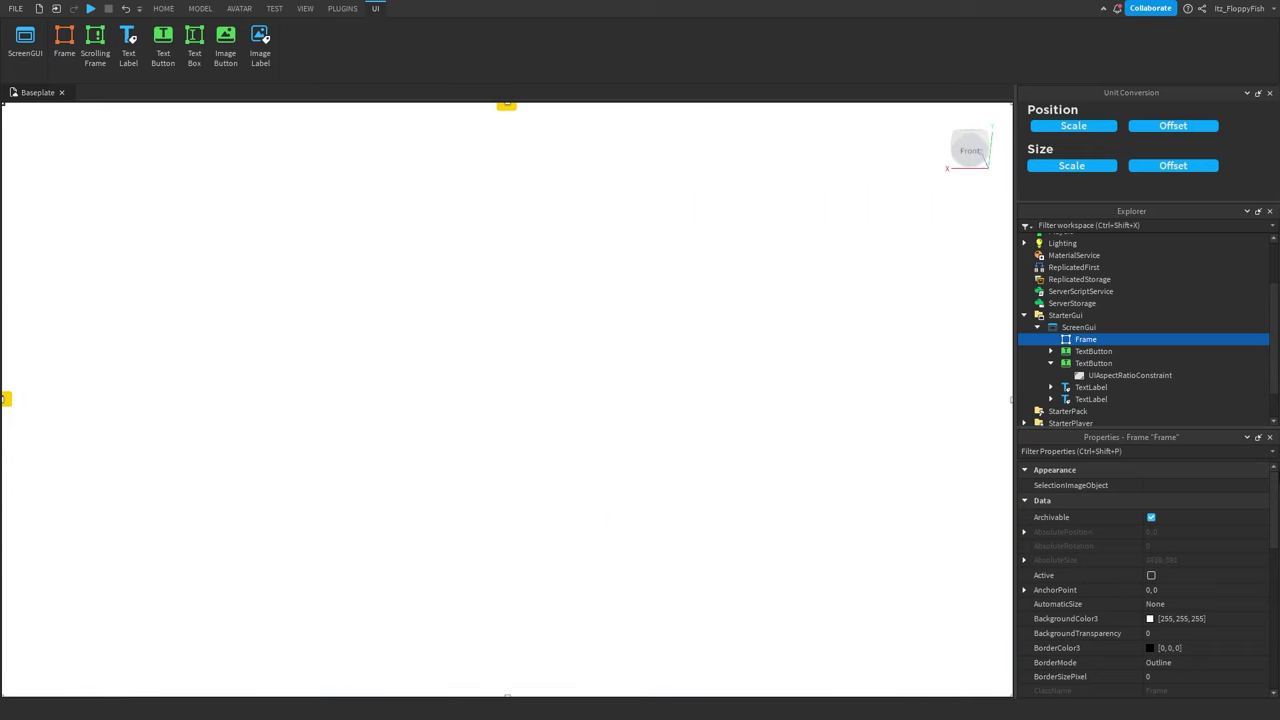
# Step: Set the full-screen Frame's BackgroundTransparency to 1, try selecting elements beneath it, and delete the Frame
pyautogui.click(1165, 633)
pyautogui.write('1')
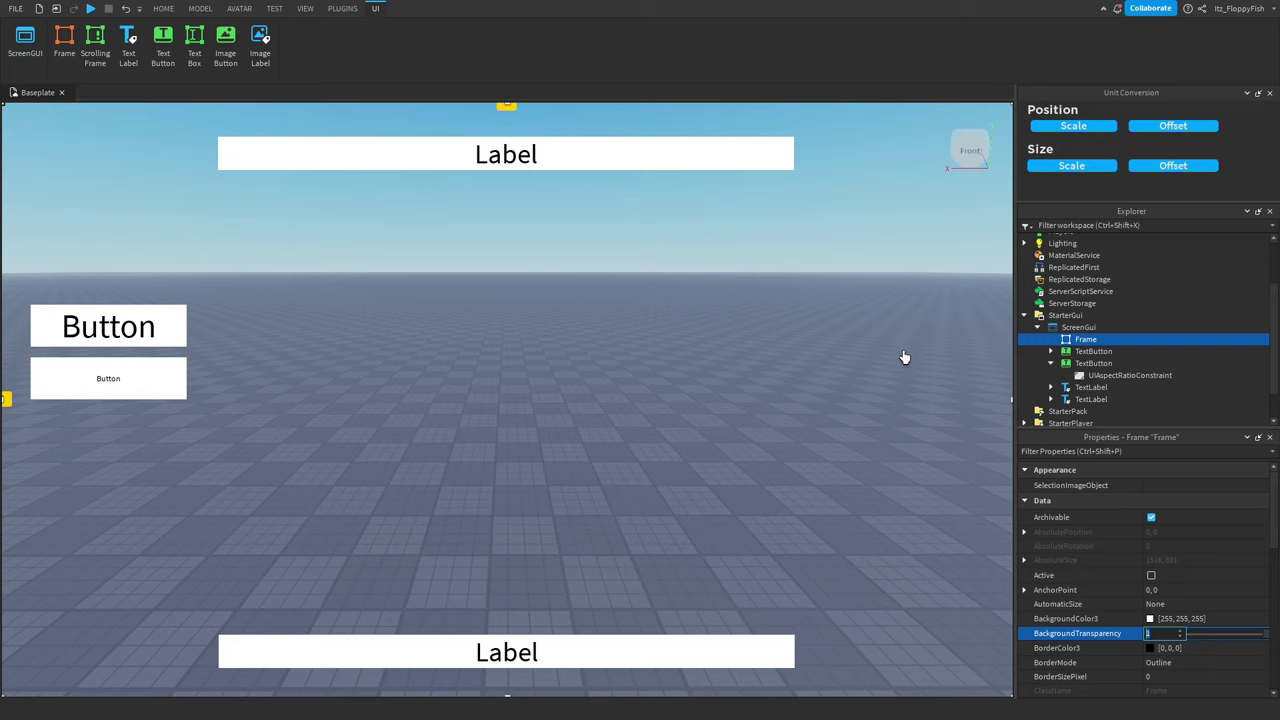
pyautogui.click(1092, 351)
pyautogui.click(1085, 340)
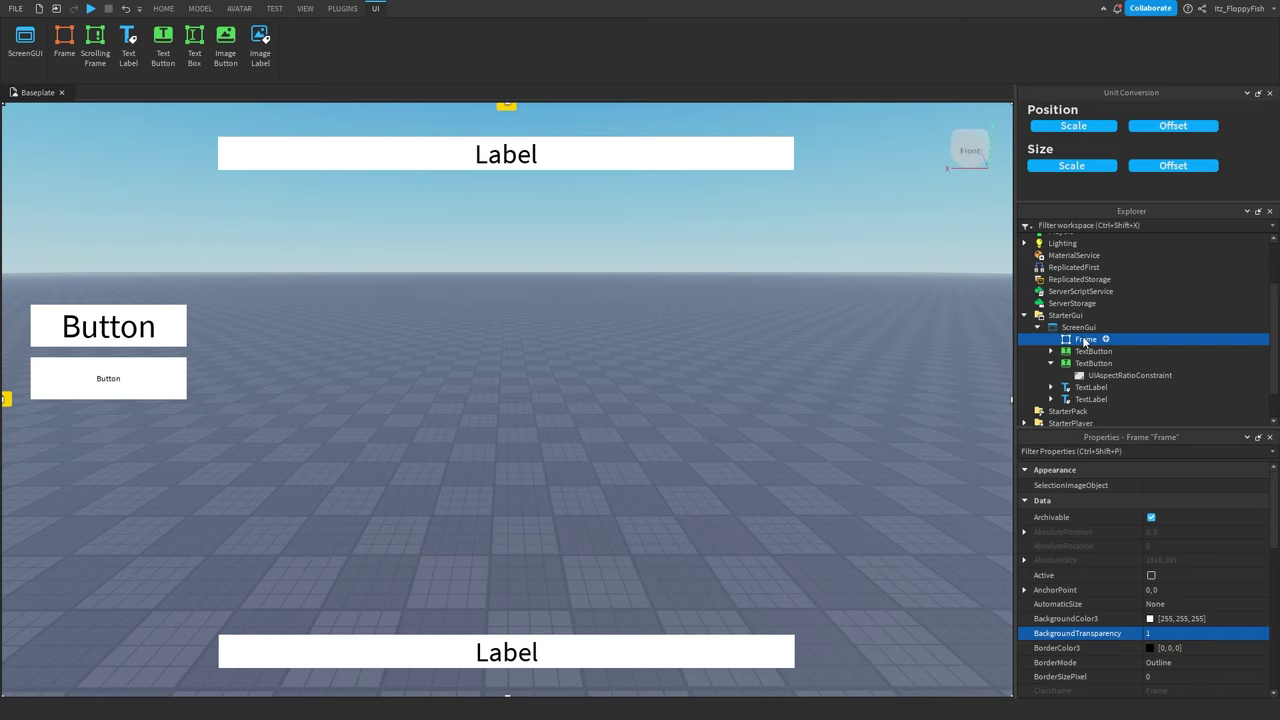
pyautogui.press('Delete')
# Step: Set the lower TextLabel's AnchorPoint to 0.5, 0.5 and move it to horizontal centre, about 80 px above the viewport's lower edge
pyautogui.click(1091, 387)
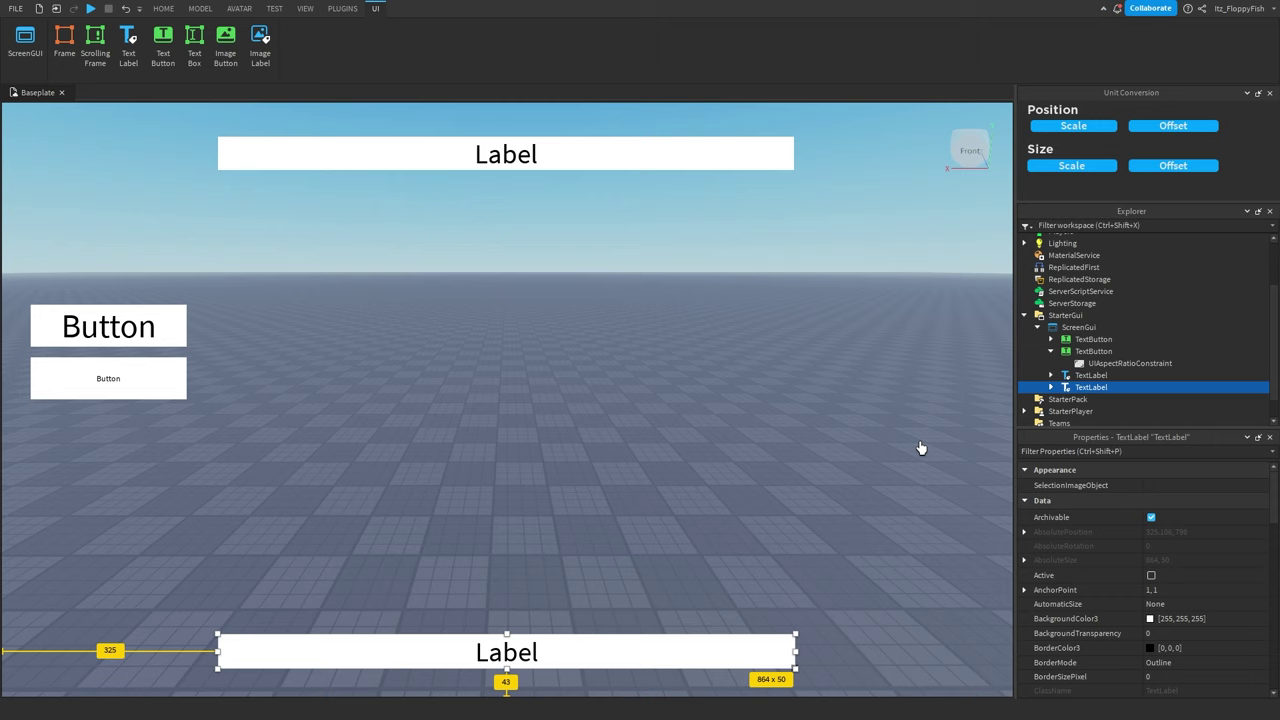
pyautogui.click(1155, 590)
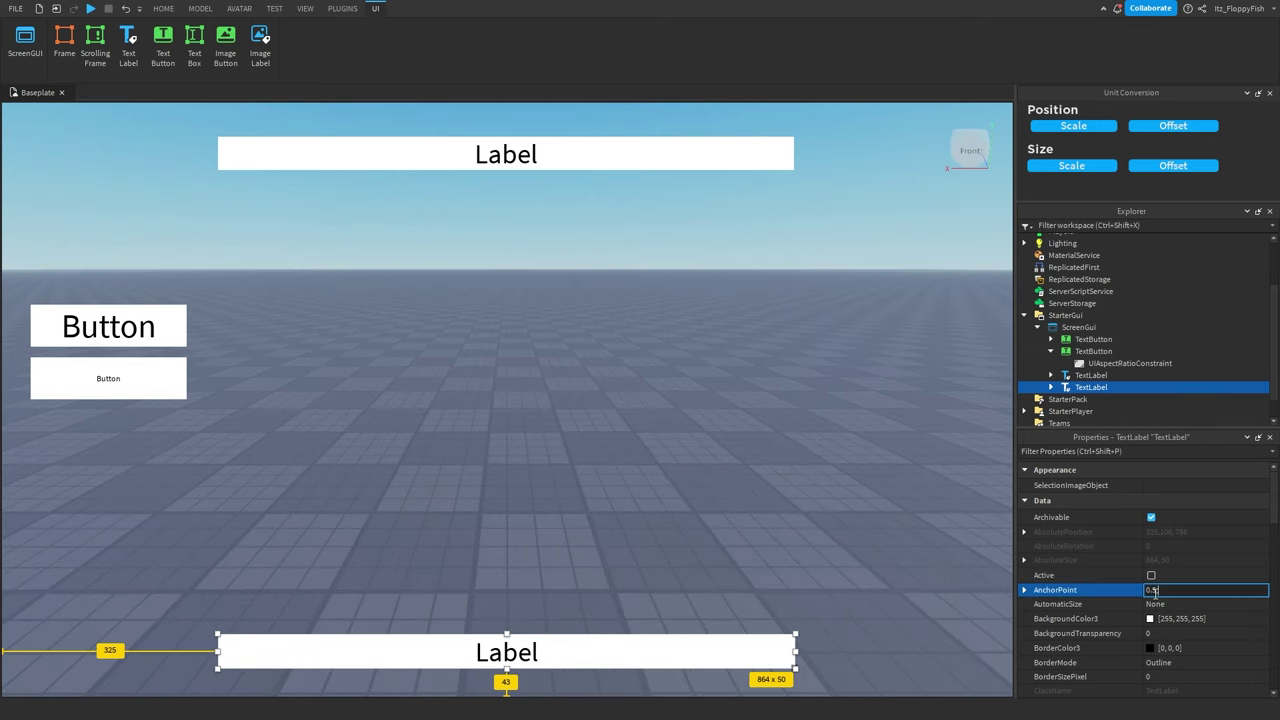
pyautogui.press('Return')
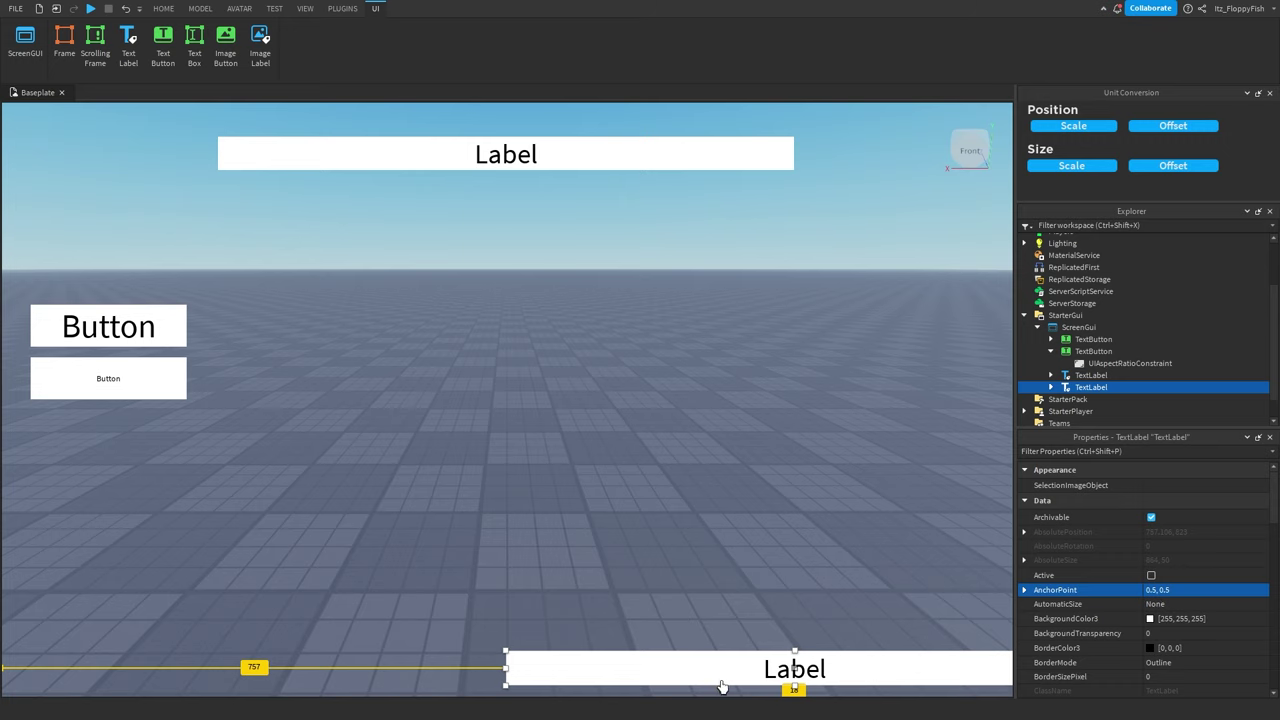
pyautogui.moveTo(724, 667); pyautogui.dragTo(438, 619)
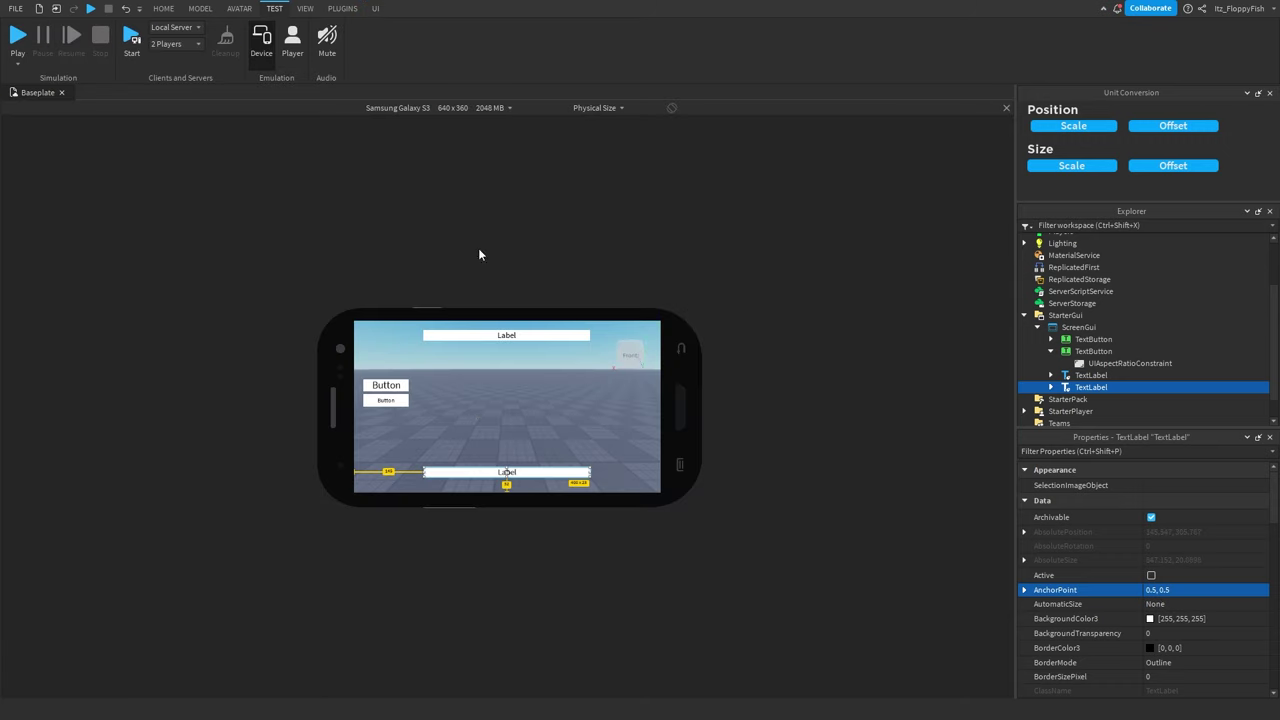
# Step: Preview the labels and buttons in iPad 7th Generation emulation and turn emulation off
pyautogui.click(410, 114)
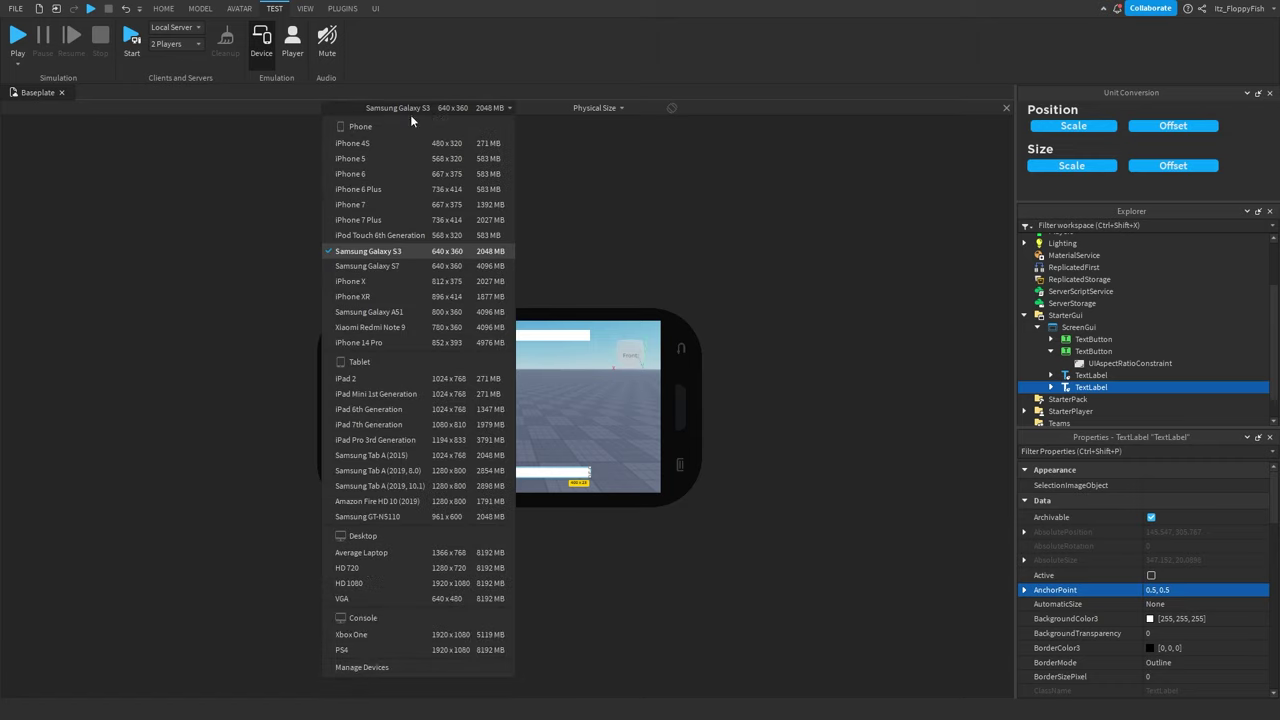
pyautogui.click(418, 421)
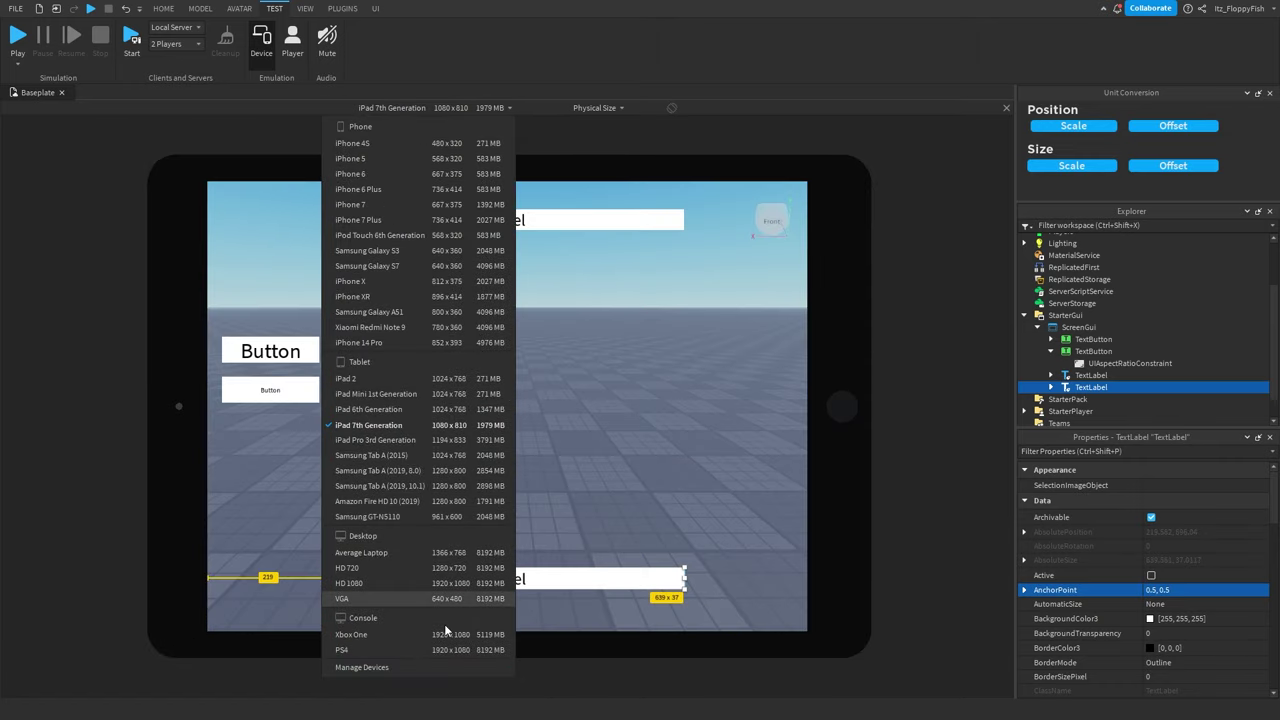
pyautogui.click(261, 40)
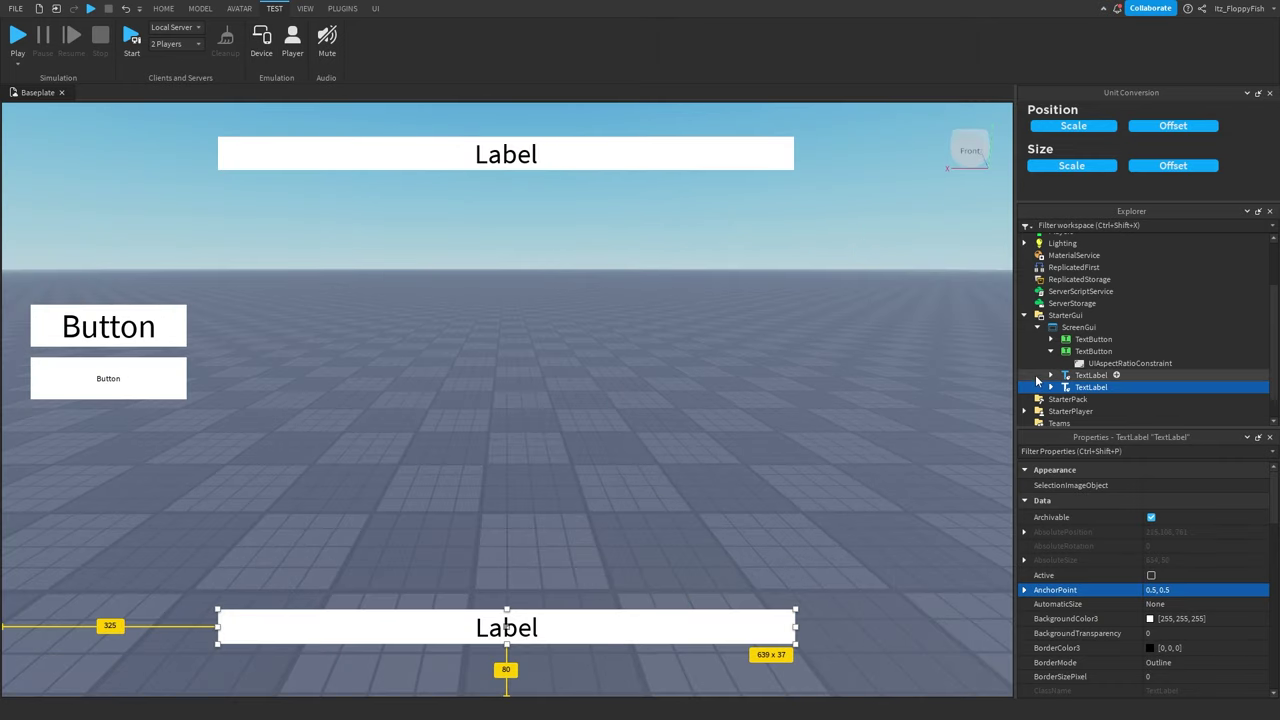
# Step: Collapse the existing ScreenGui in the object tree and disable it
pyautogui.click(1046, 327)
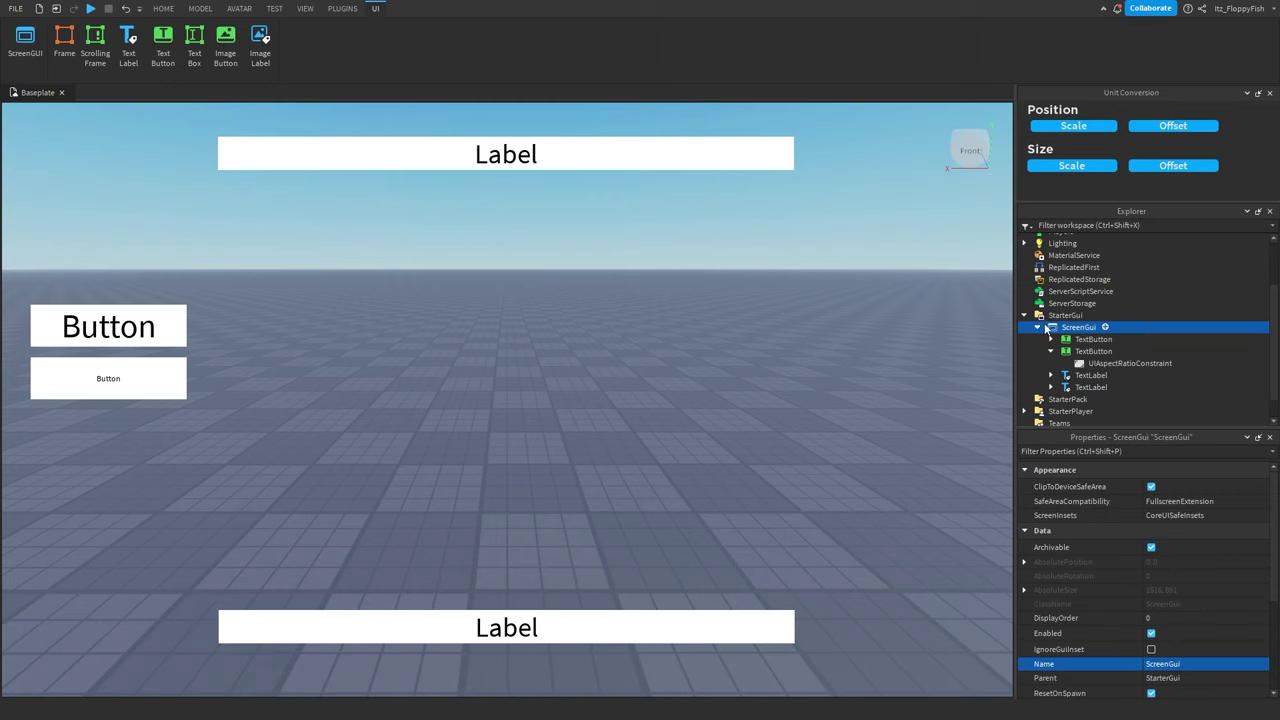
pyautogui.click(1043, 327)
pyautogui.click(1151, 633)
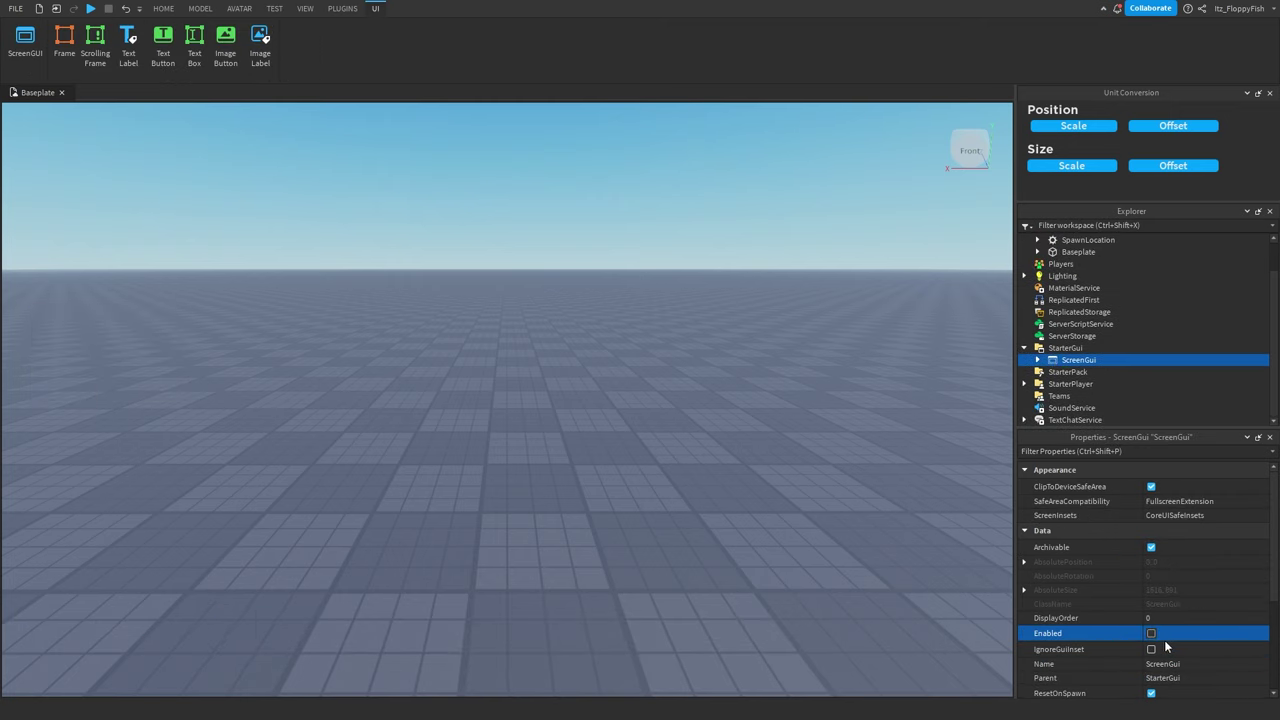
pyautogui.click(1092, 348)
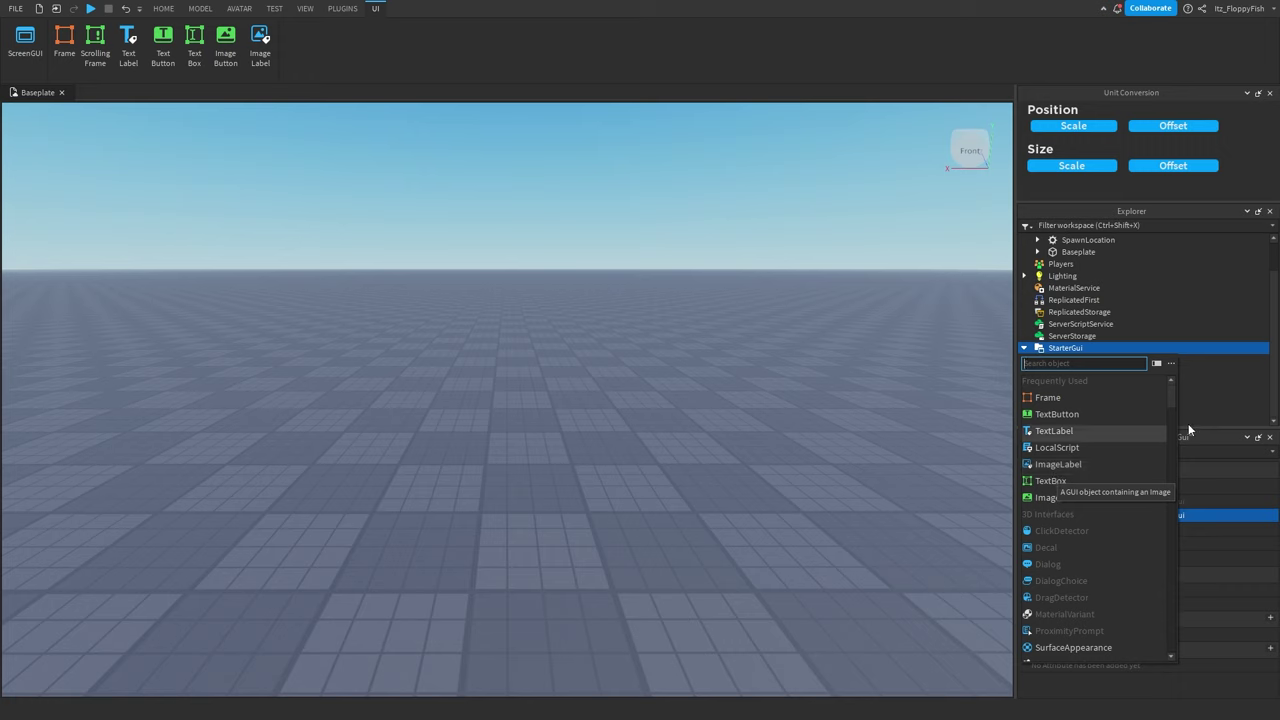
pyautogui.click(1093, 400)
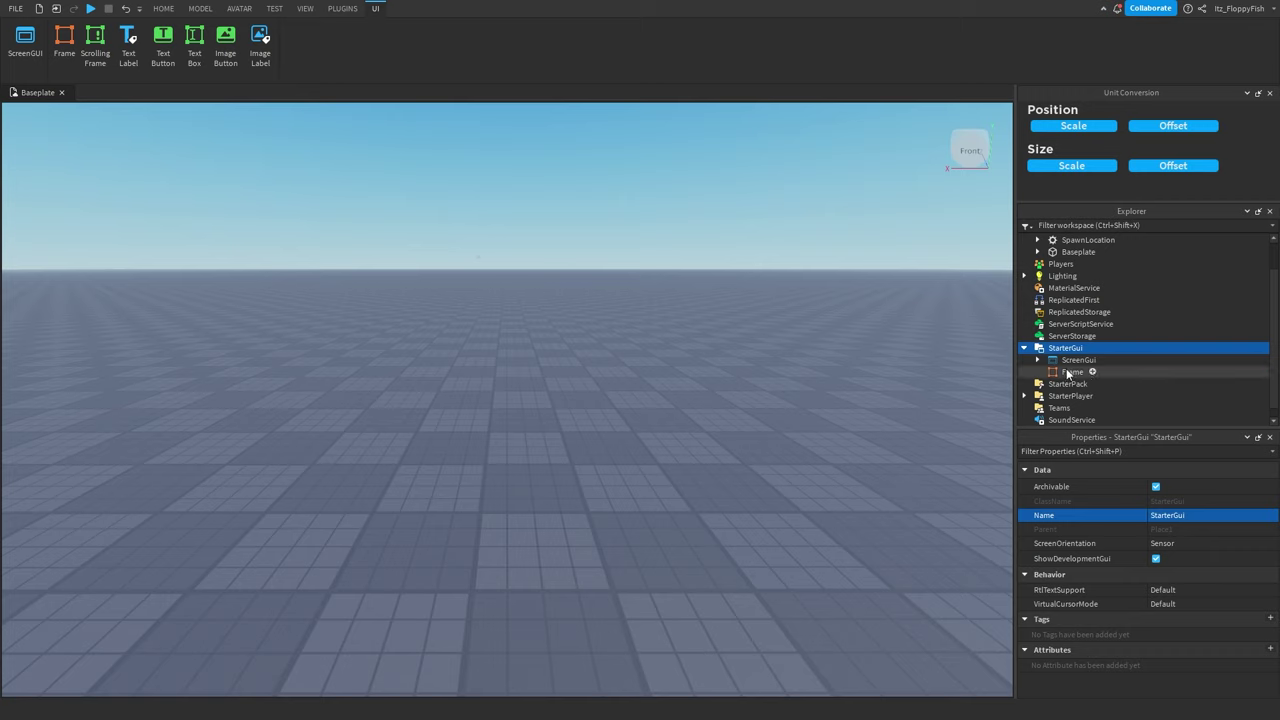
pyautogui.hotkey('ctrl', 'z')
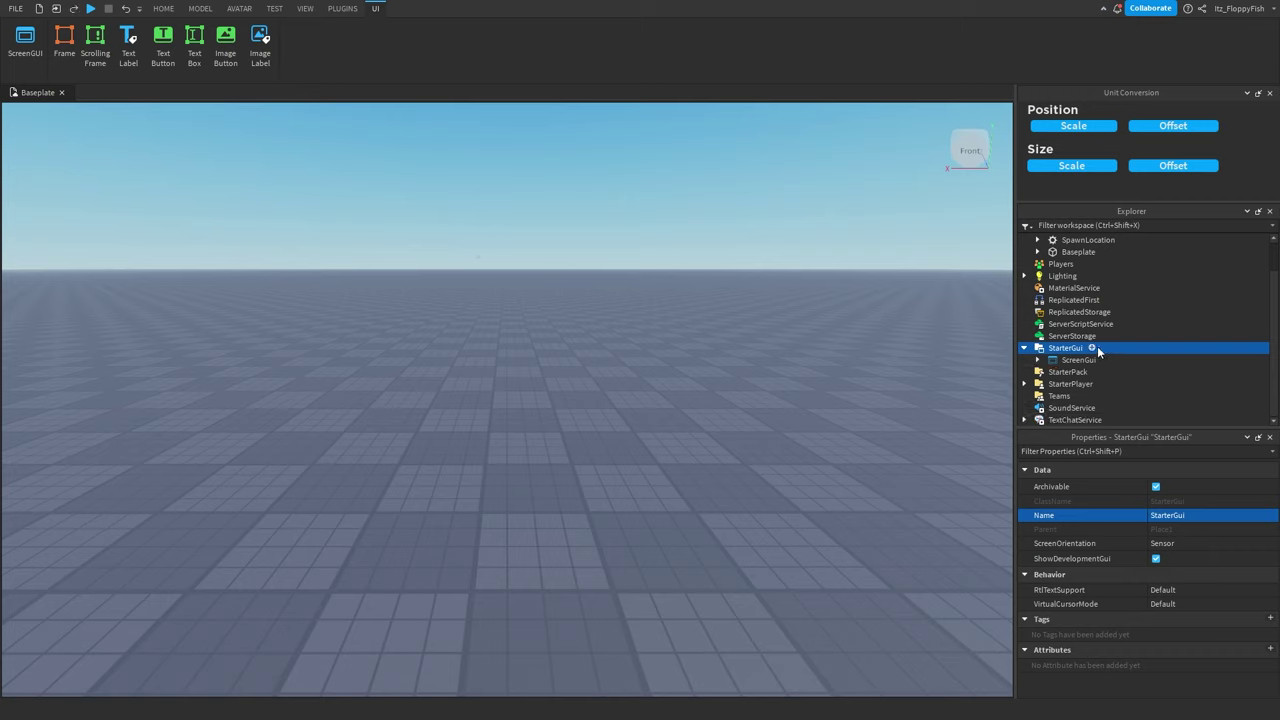
# Step: Add a second ScreenGui under StarterGui and insert a Frame into it
pyautogui.click(1097, 347)
pyautogui.click(1082, 390)
pyautogui.click(1078, 371)
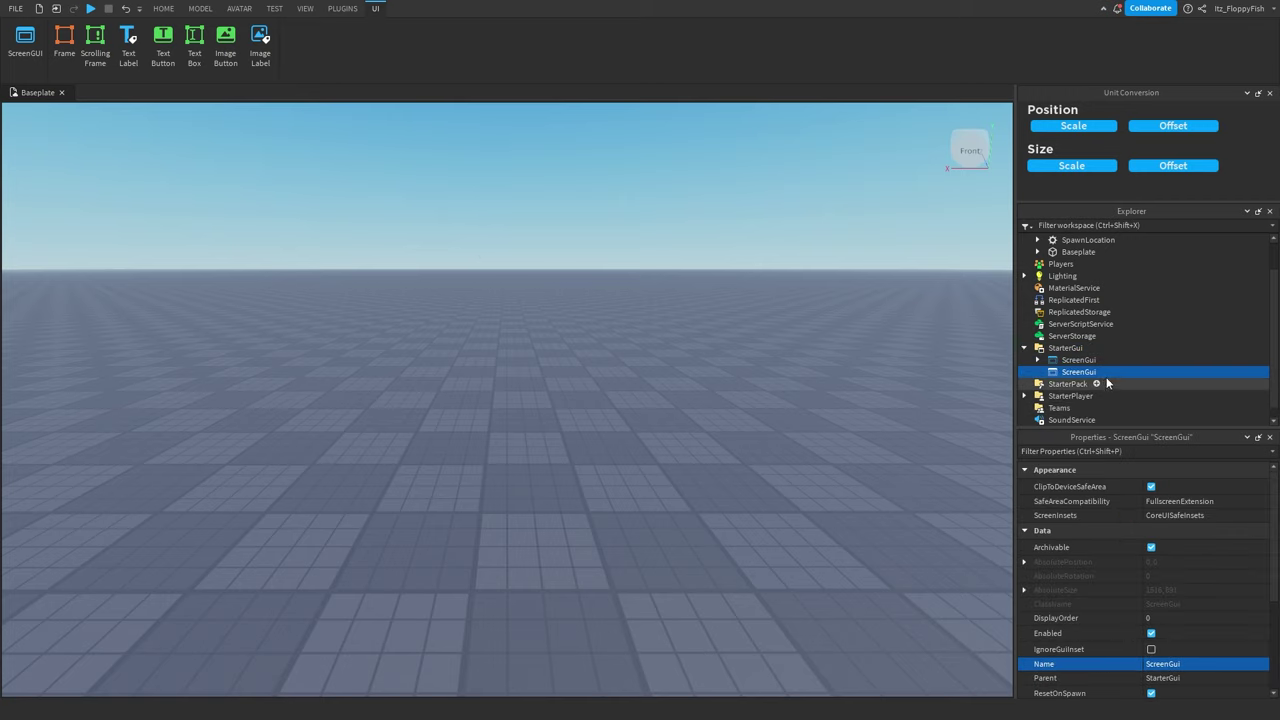
pyautogui.click(1104, 371)
pyautogui.click(1061, 424)
# Step: Stretch the new Frame to about 100 x 704 px and place it about 50 px from the viewport's left edge and 55 px from its top
pyautogui.click(64, 166)
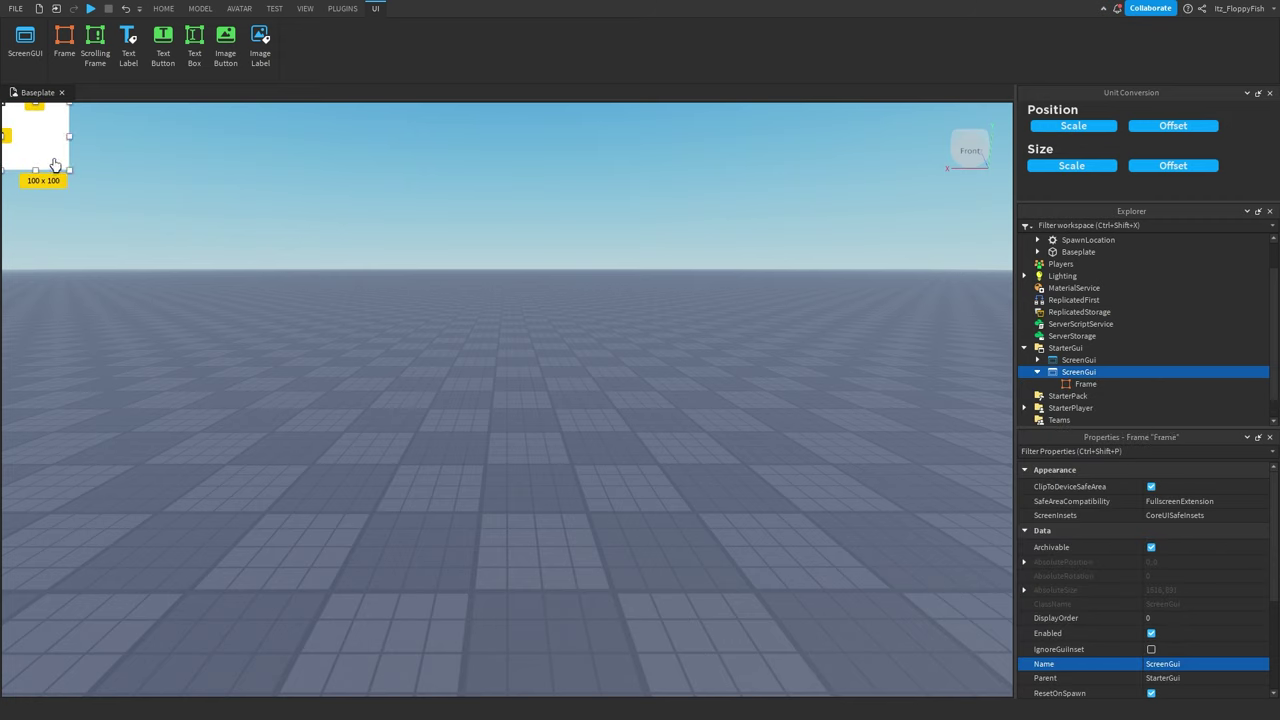
pyautogui.moveTo(38, 175); pyautogui.dragTo(40, 571)
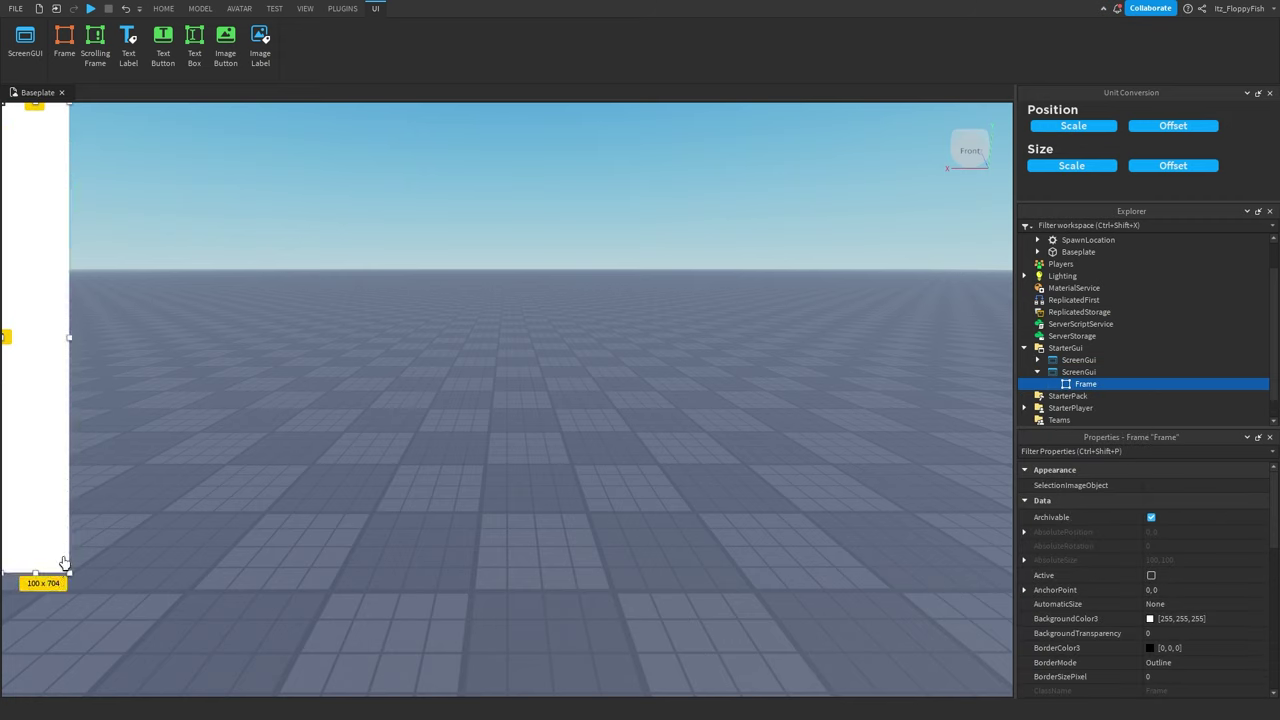
pyautogui.click(86, 494)
pyautogui.click(1080, 384)
pyautogui.moveTo(43, 326); pyautogui.dragTo(80, 358)
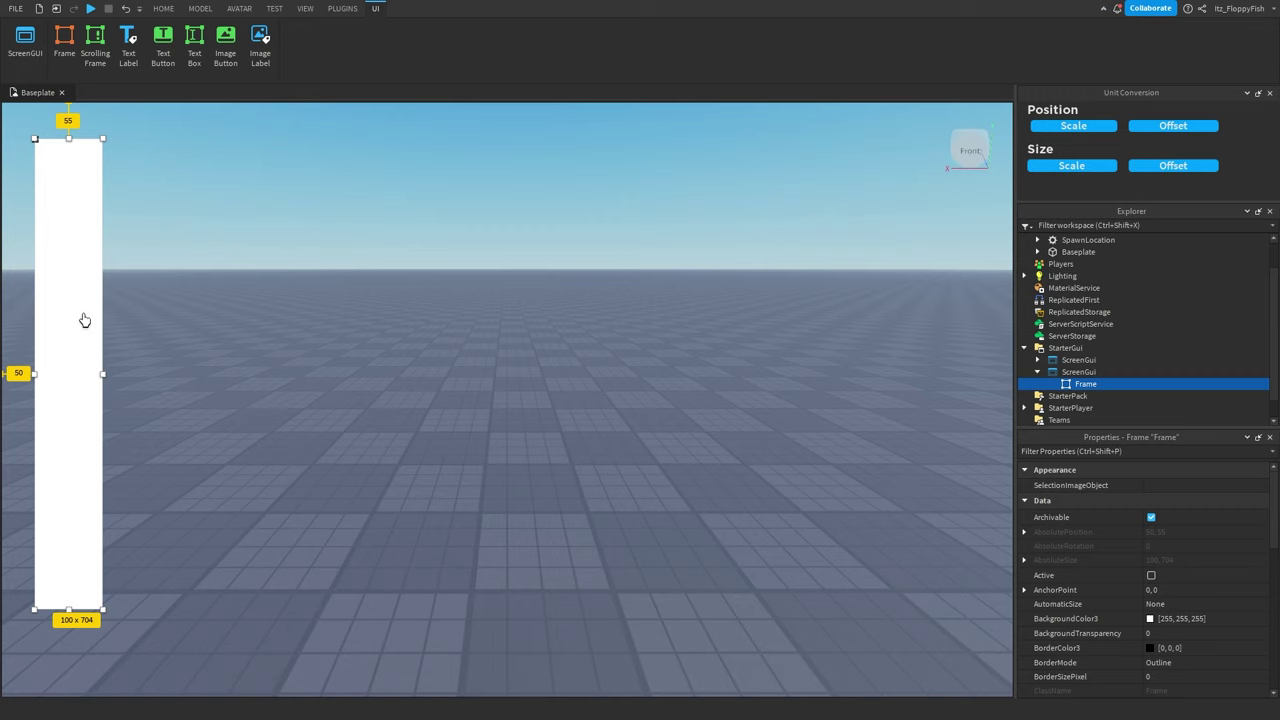
# Step: Insert an ImageButton into the Frame, duplicate it twice, arrange the three at the Frame's top, middle and bottom, and clear the selection
pyautogui.click(1105, 384)
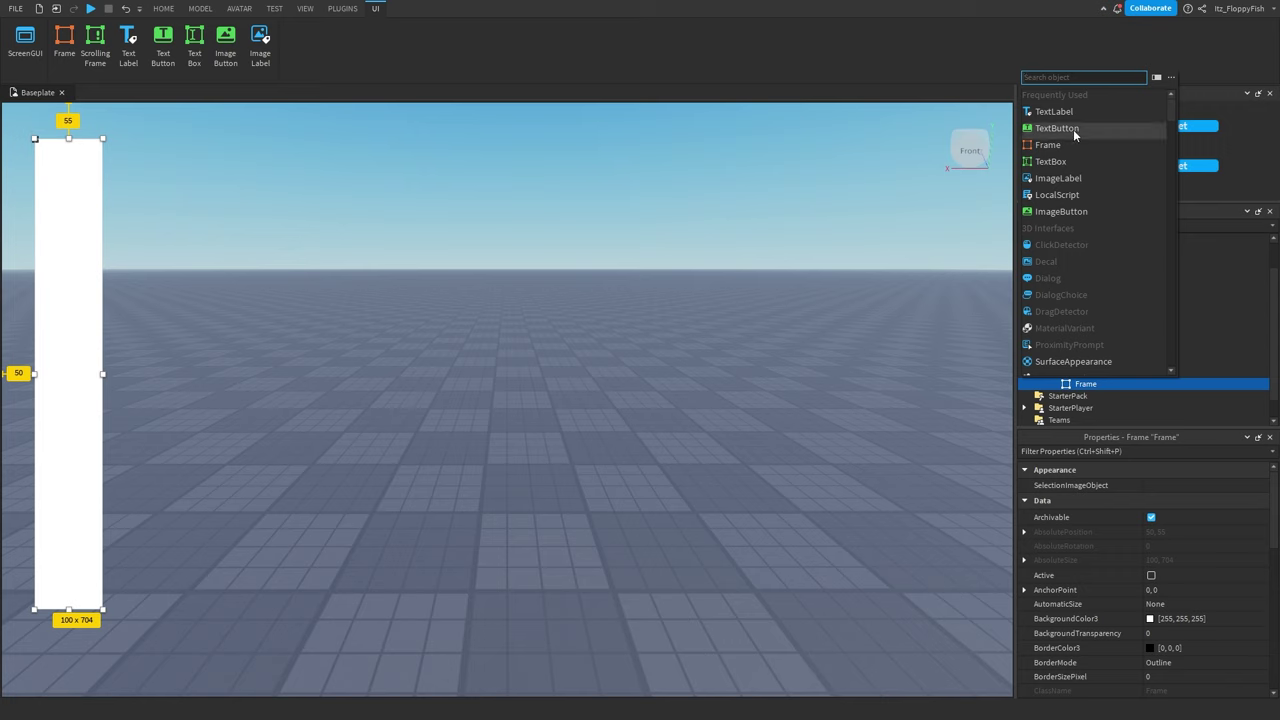
pyautogui.click(1062, 211)
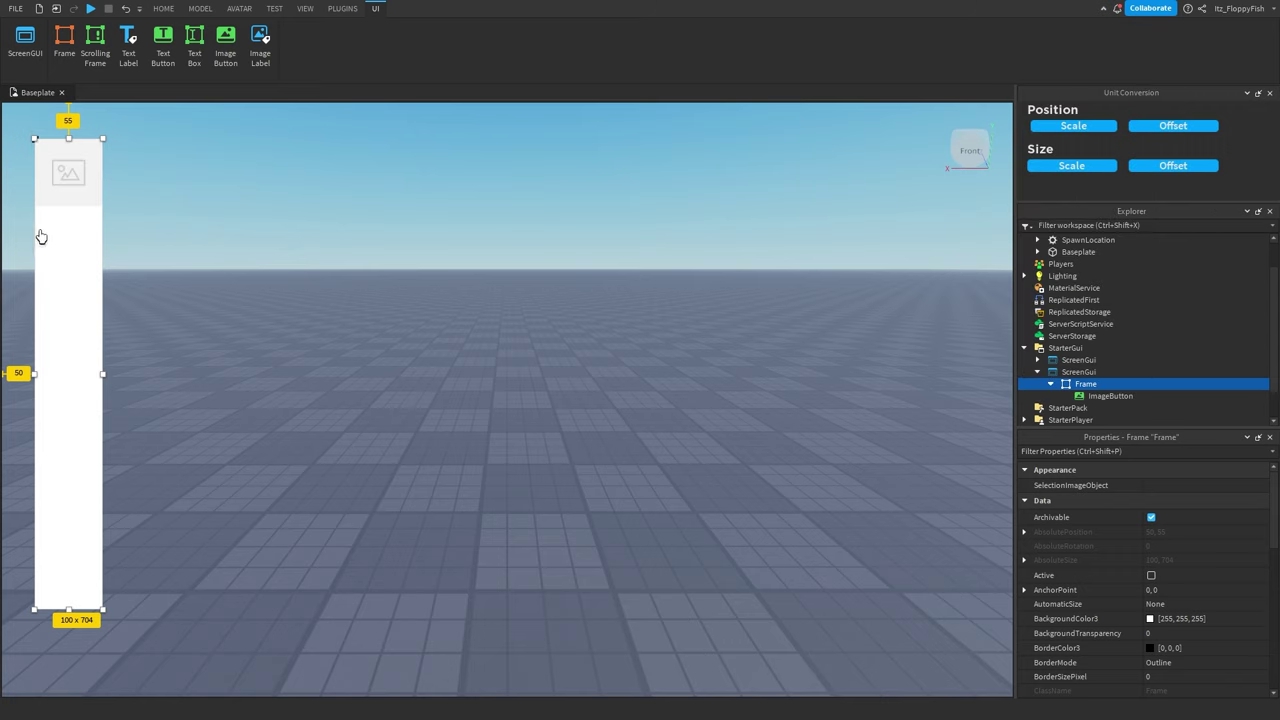
pyautogui.click(63, 177)
pyautogui.hotkey('ctrl', 'd')
pyautogui.moveTo(87, 198); pyautogui.dragTo(71, 572)
pyautogui.hotkey('ctrl', 'd')
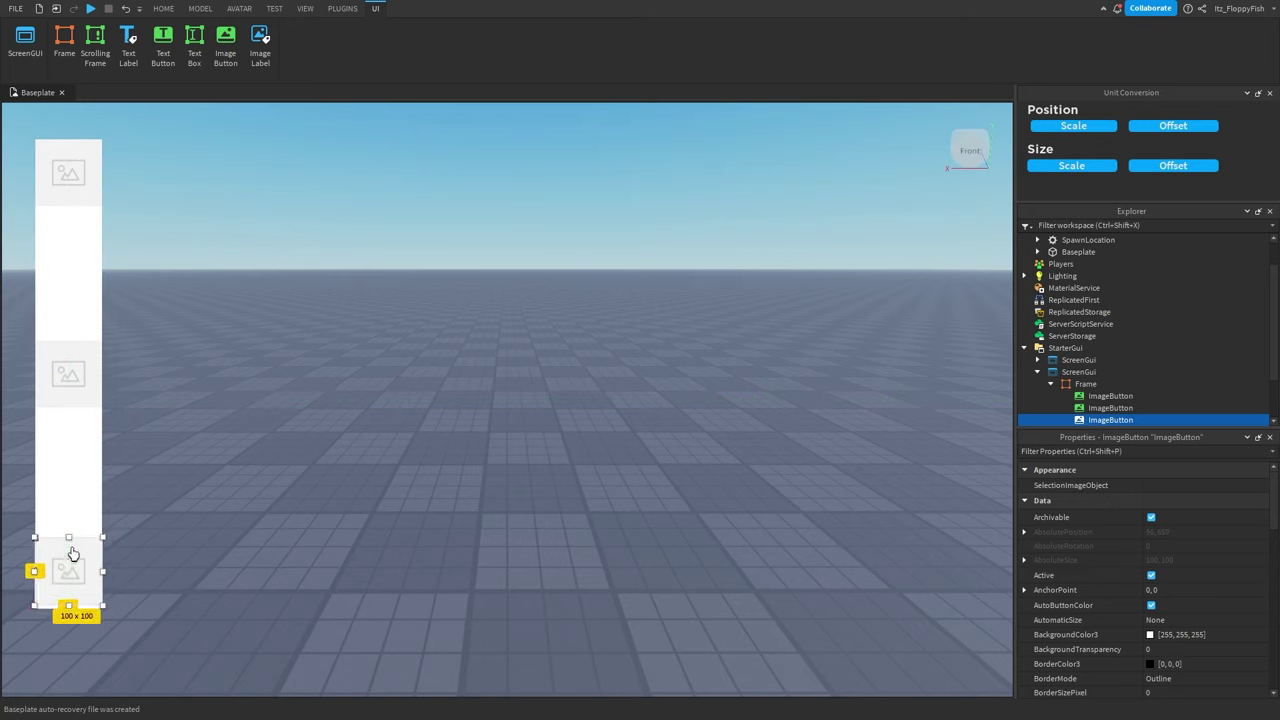
pyautogui.click(67, 175)
pyautogui.click(230, 206)
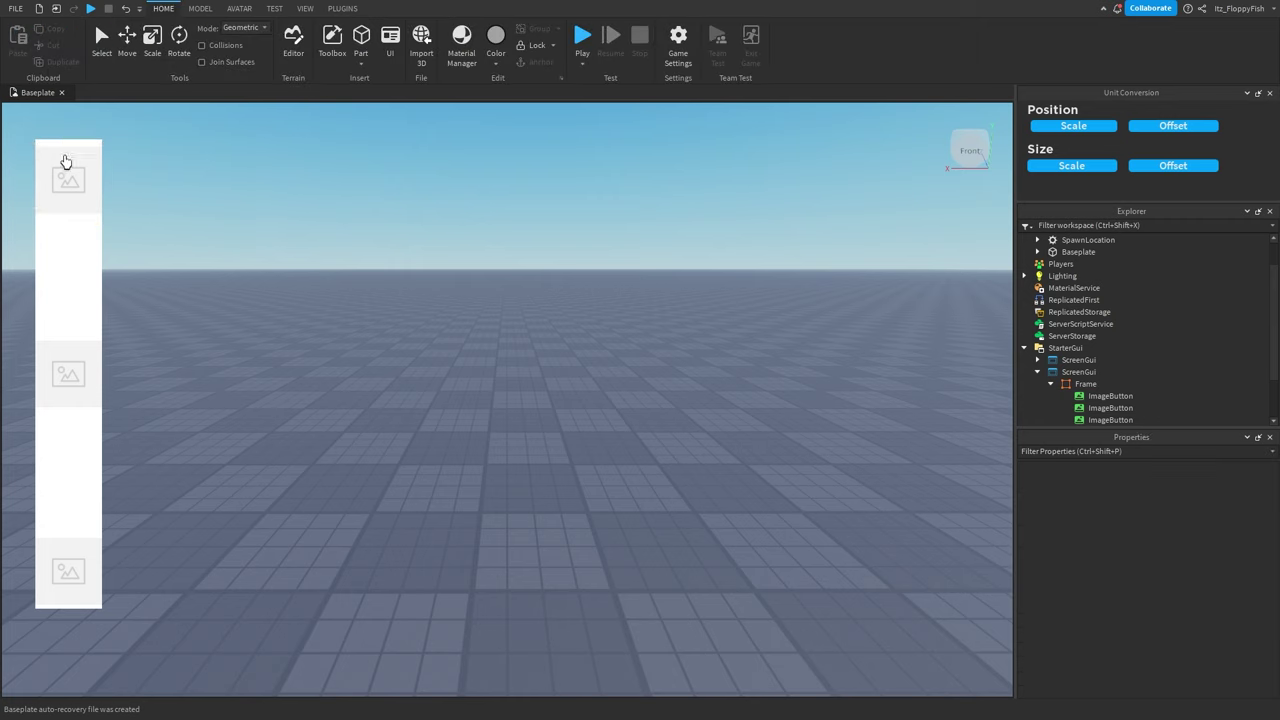
# Step: Set the AnchorPoint of the Frame holding the three ImageButtons to 0.5, 0.5
pyautogui.scroll(-1, 1110, 400)
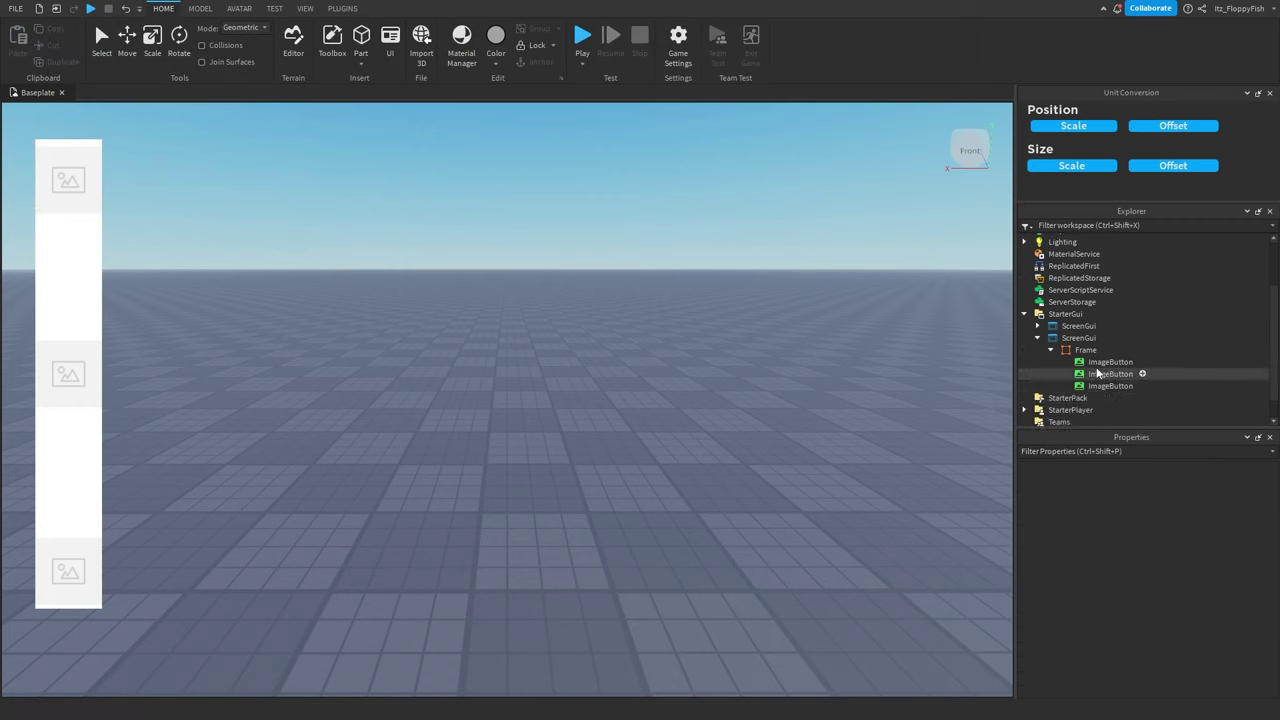
pyautogui.click(1100, 363)
pyautogui.click(1088, 350)
pyautogui.click(1095, 363)
pyautogui.click(1100, 385)
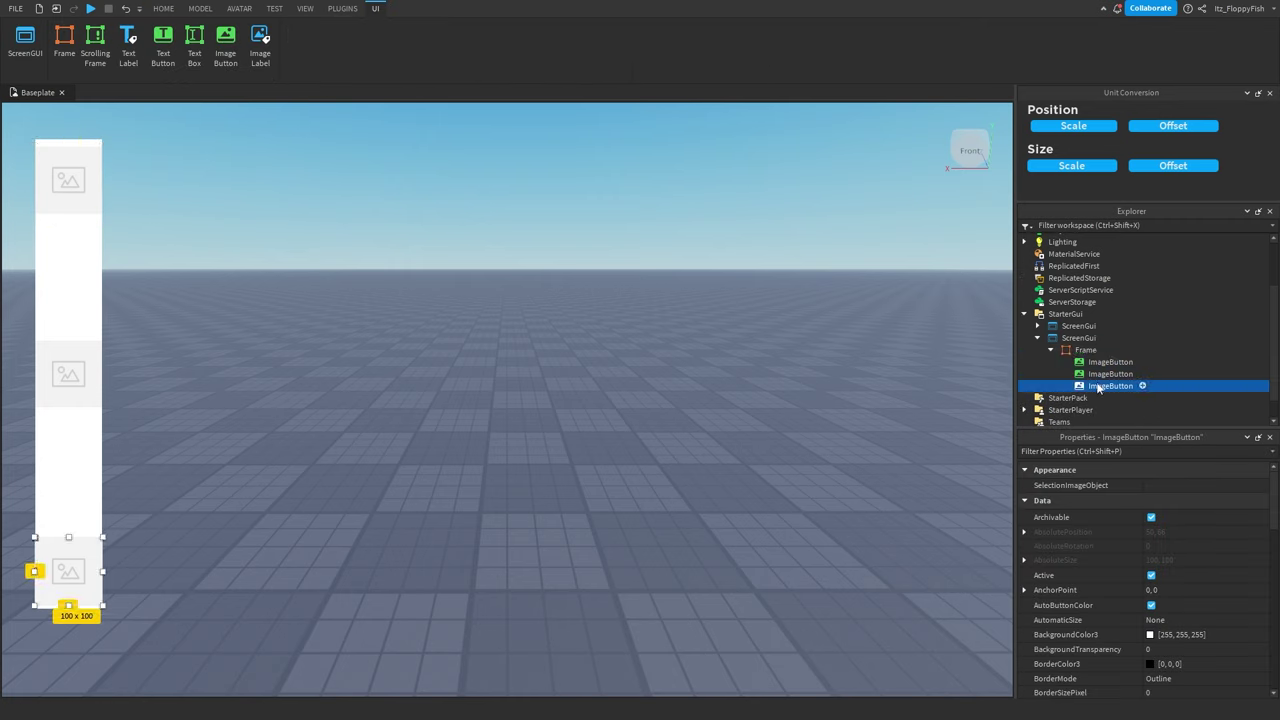
pyautogui.click(1100, 361)
pyautogui.click(1085, 350)
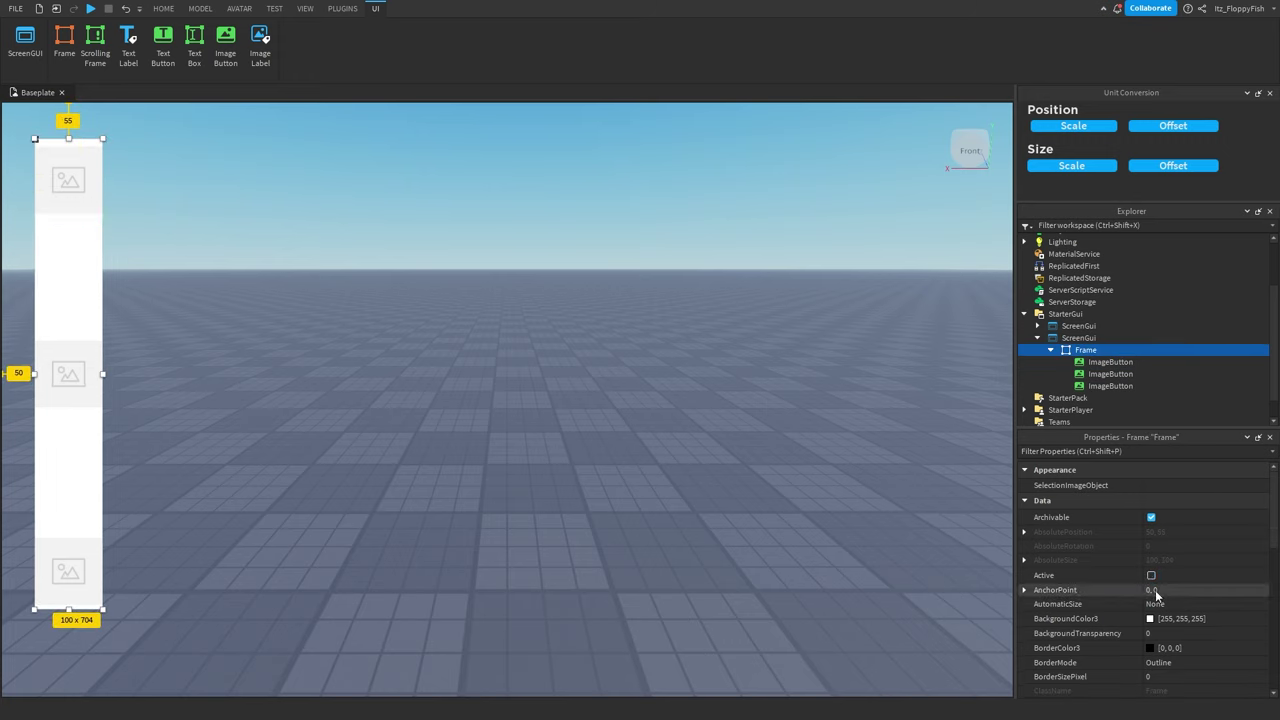
pyautogui.click(1154, 590)
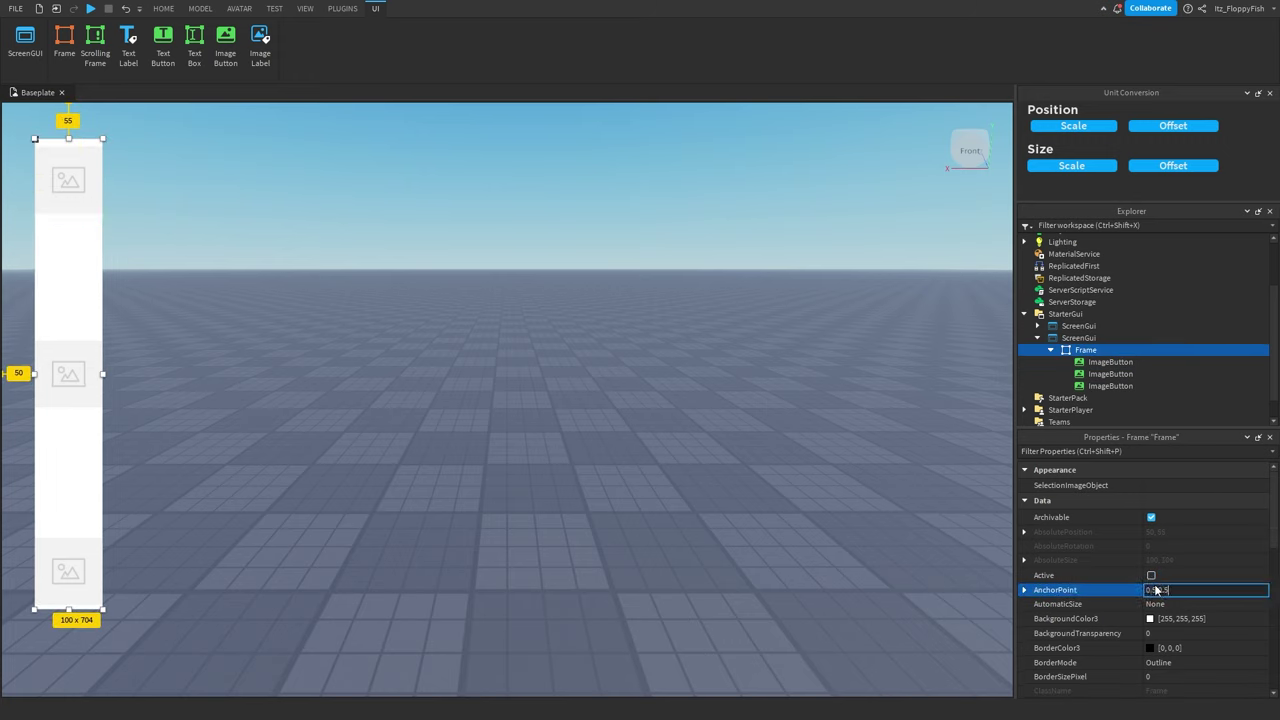
pyautogui.write('0.5, 0.5')
pyautogui.press('Return')
# Step: Move the Frame to about 21 px from the viewport's left edge and 93 px from its top
pyautogui.moveTo(54, 263); pyautogui.dragTo(62, 522)
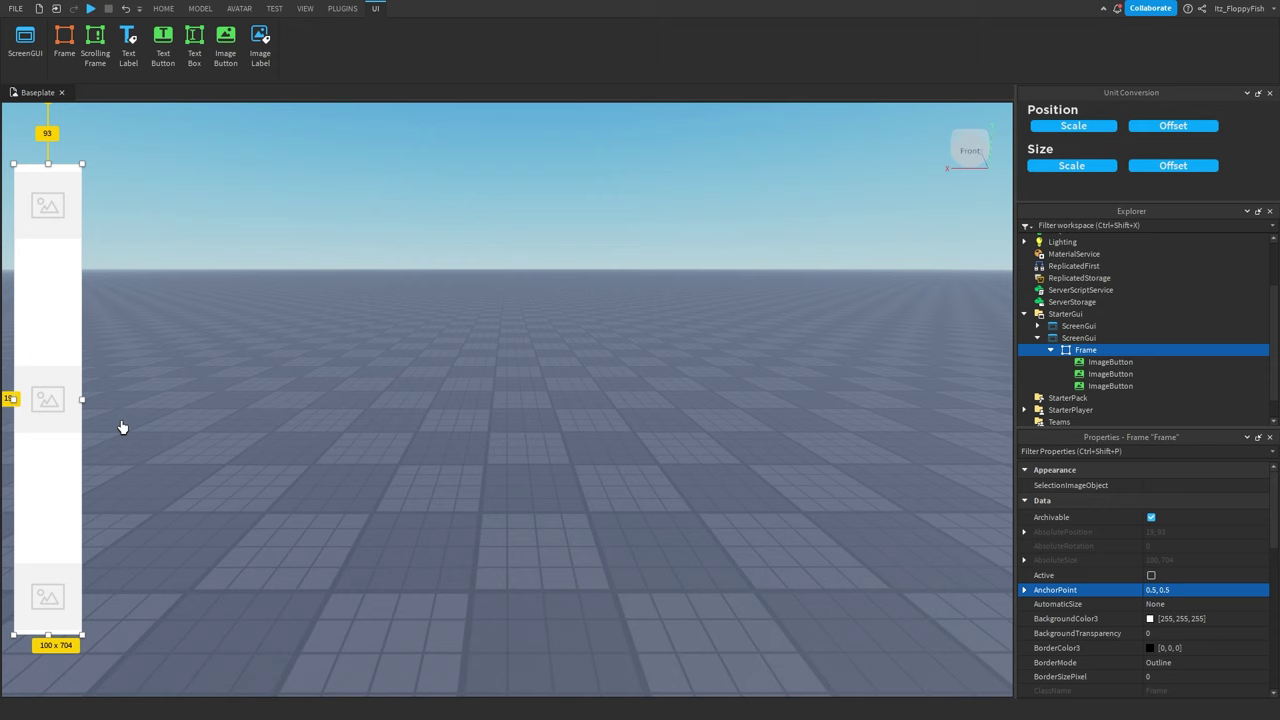
pyautogui.moveTo(52, 472); pyautogui.dragTo(43, 491)
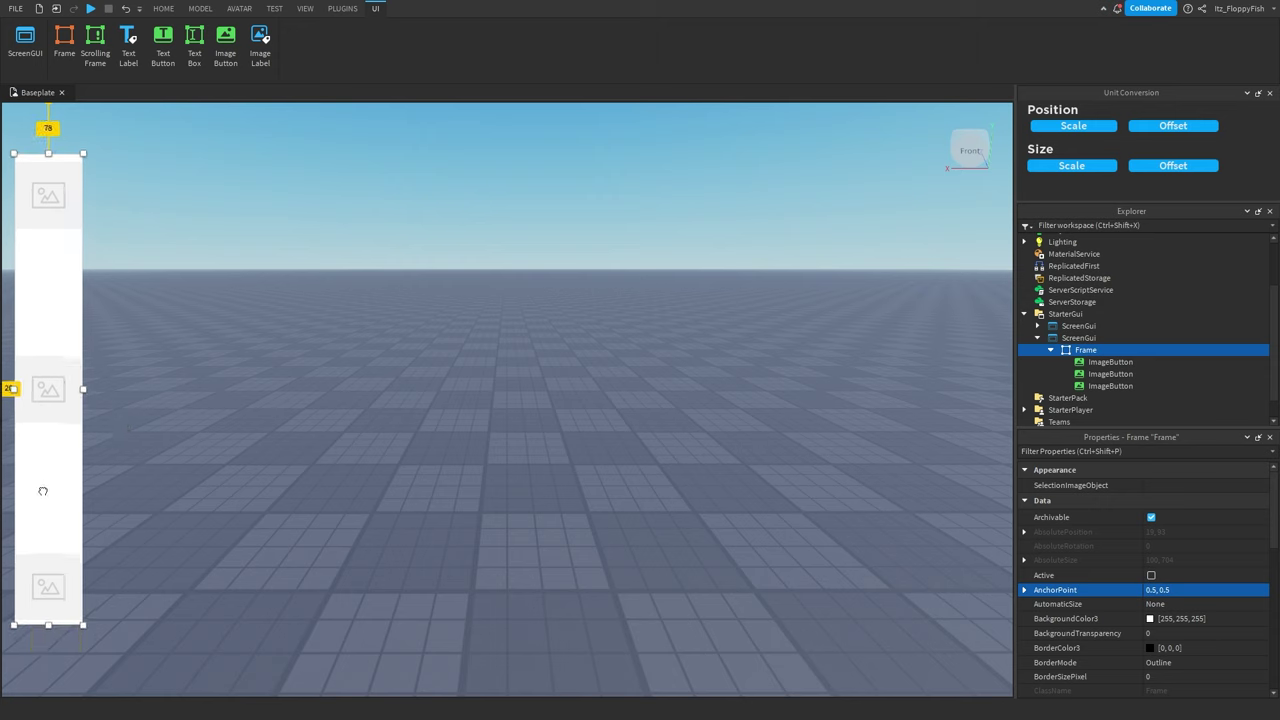
pyautogui.hotkey('ctrl', 'z')
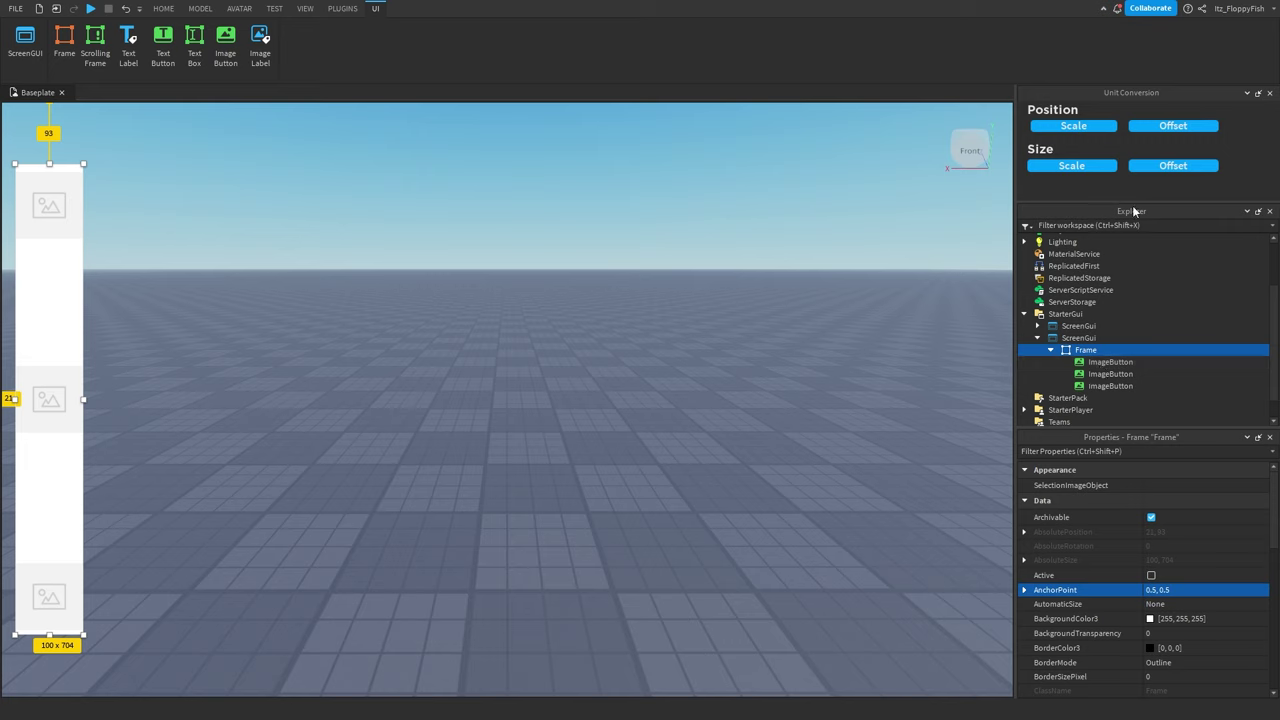
# Step: Convert the size and position of the Frame and its three ImageButtons to Scale, and clear the selection
pyautogui.keyDown('shift'); pyautogui.click(1102, 387); pyautogui.keyUp('shift')
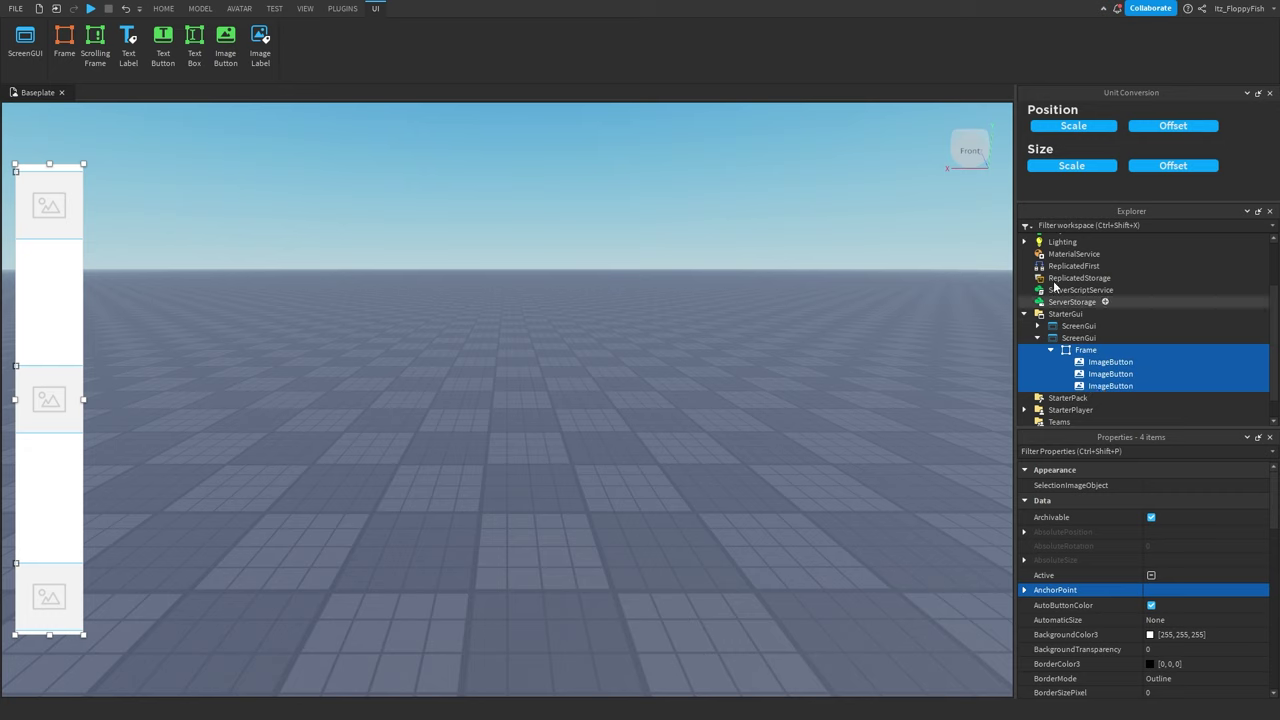
pyautogui.click(1083, 169)
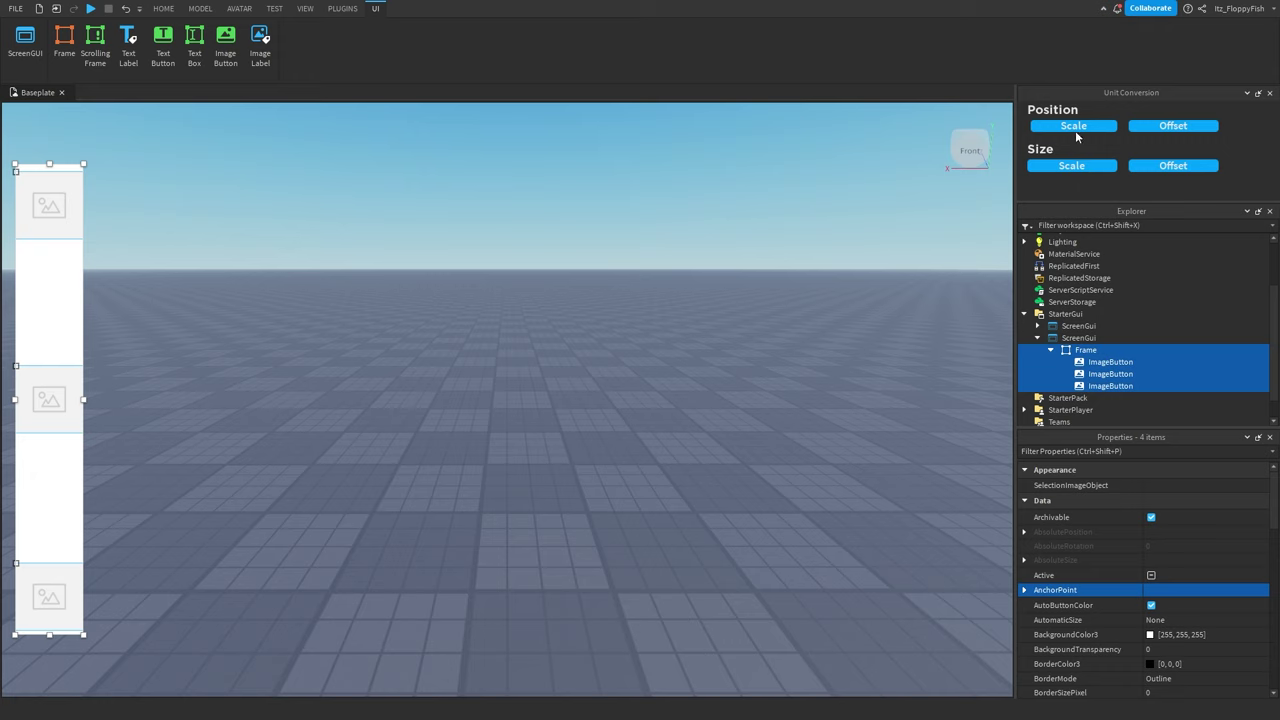
pyautogui.click(1074, 128)
pyautogui.click(350, 10)
pyautogui.click(865, 462)
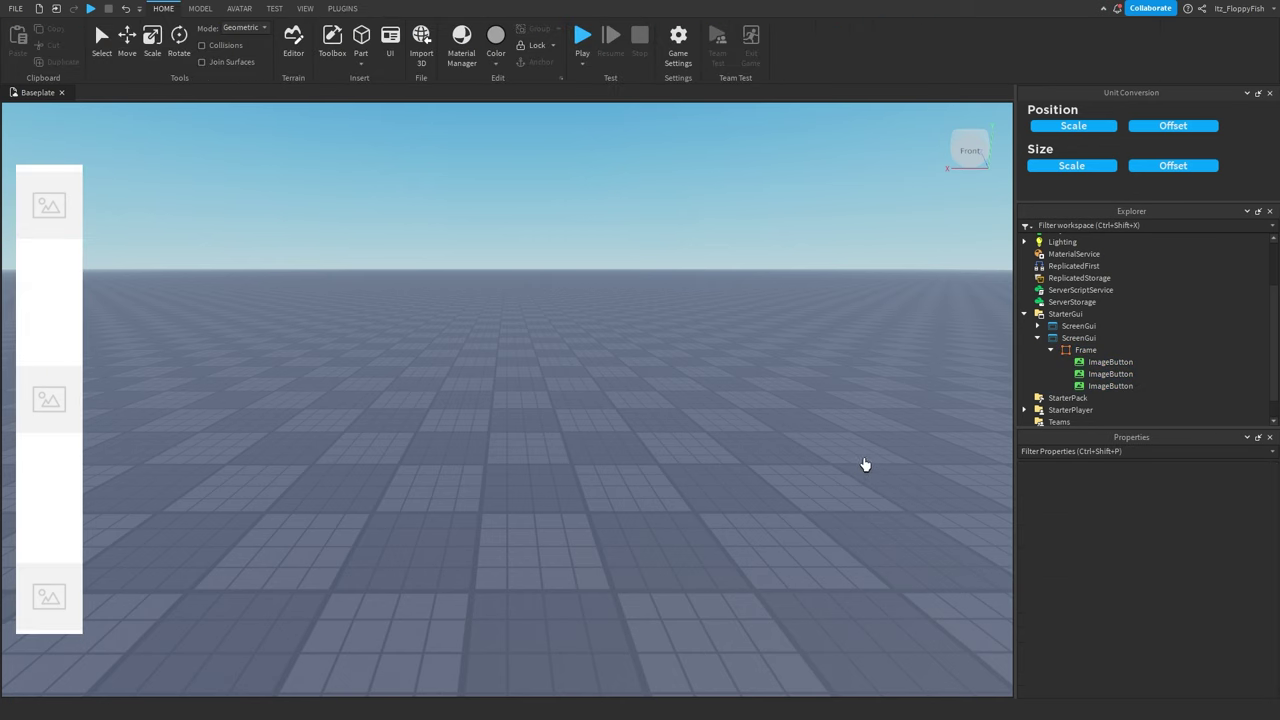
# Step: Add an AutoScale Lite aspect ratio constraint to the Frame
pyautogui.click(1083, 354)
pyautogui.click(342, 9)
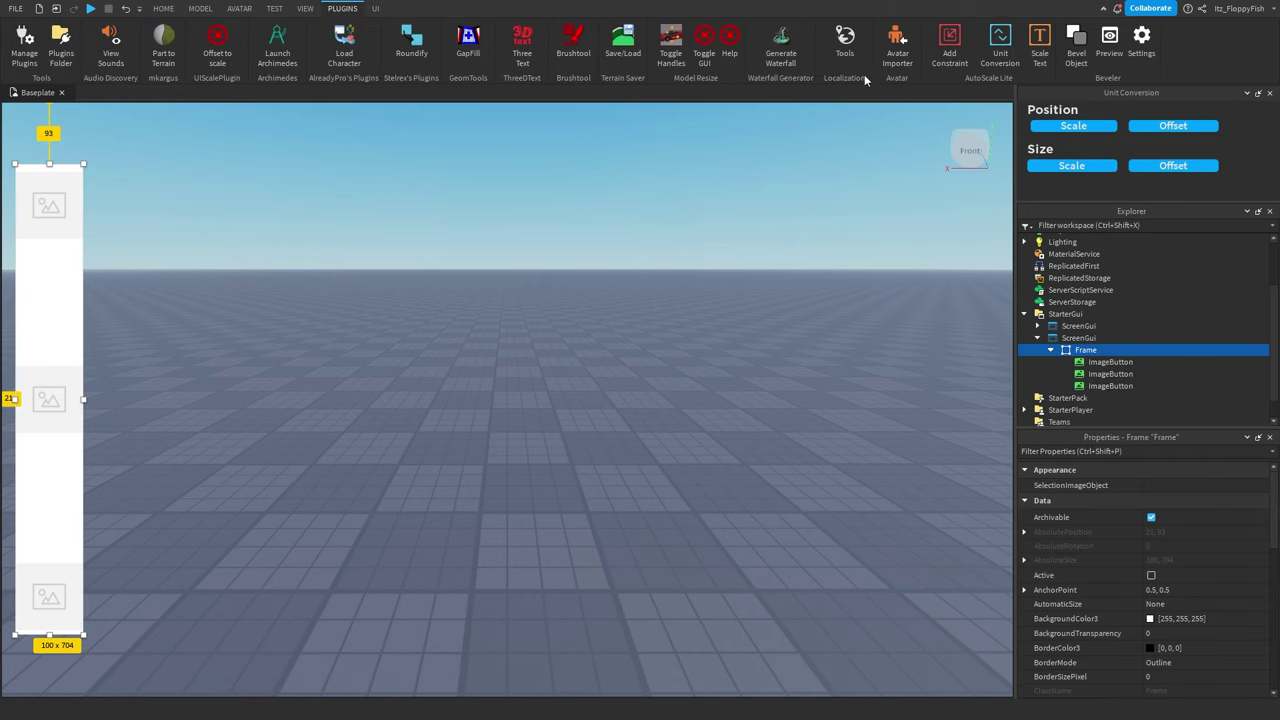
pyautogui.click(950, 55)
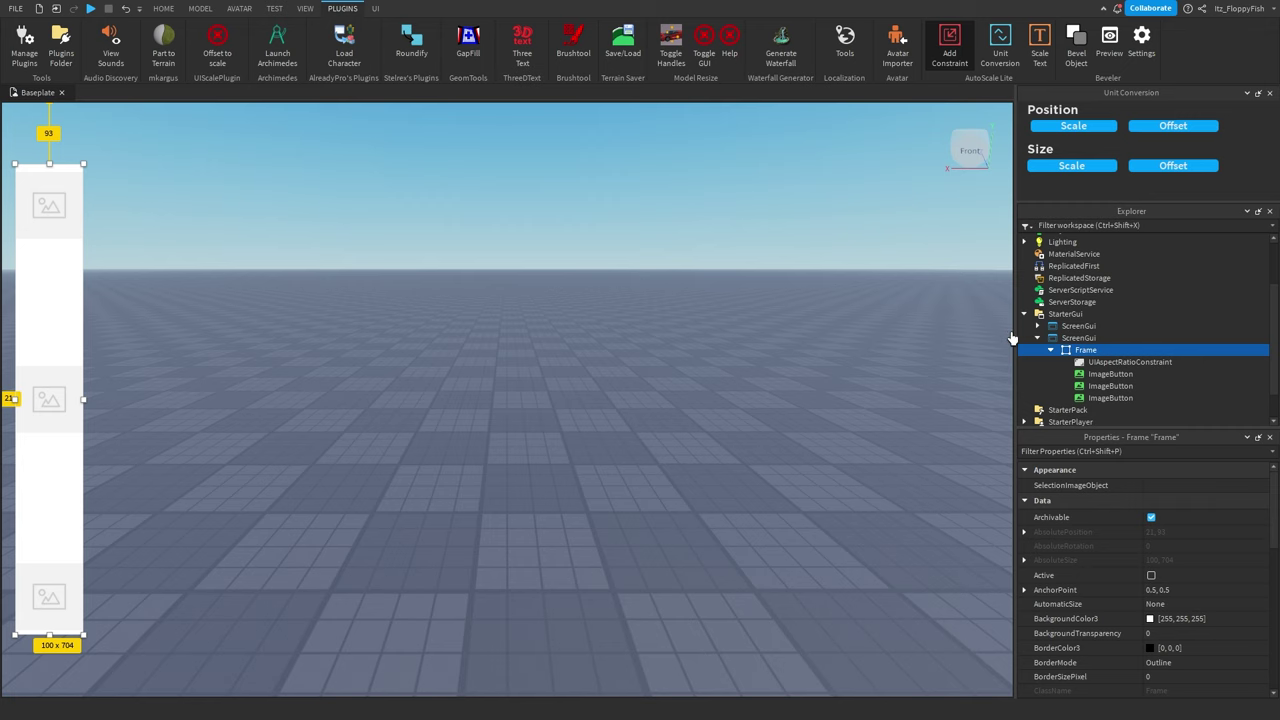
# Step: Shrink the viewport's width and widen it again to check how the Frame scales
pyautogui.moveTo(1016, 270); pyautogui.dragTo(196, 300)
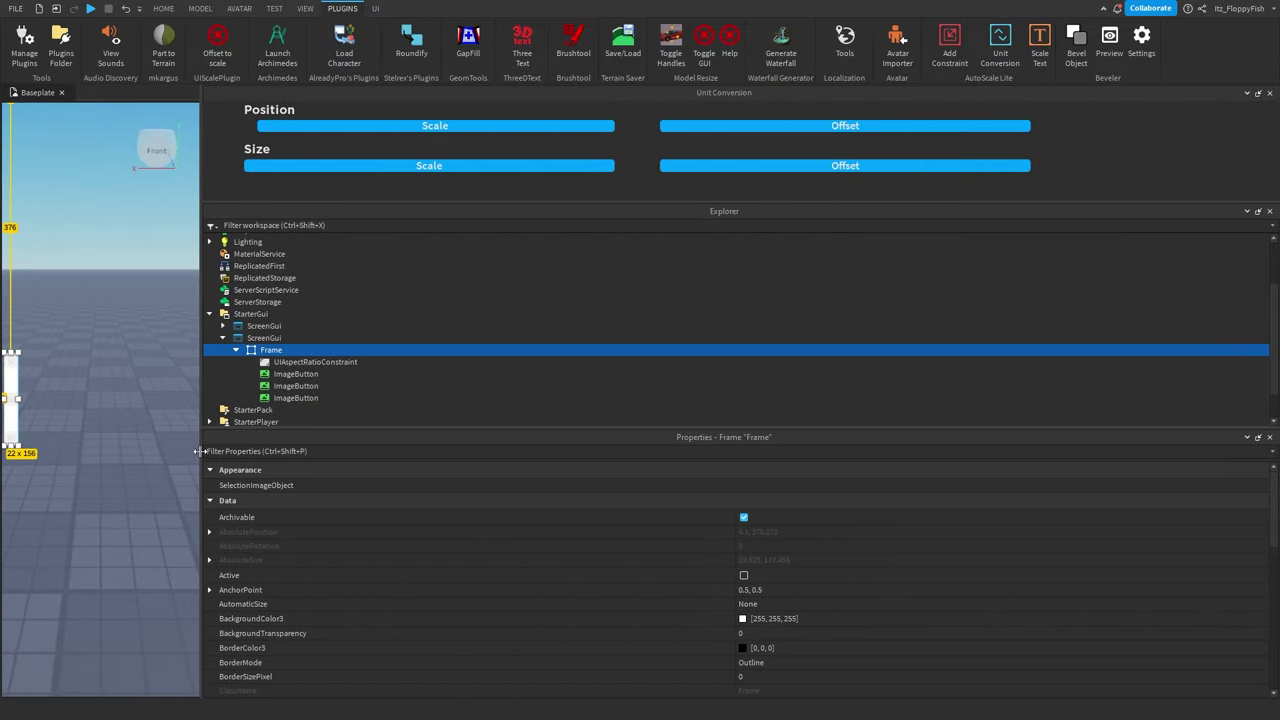
pyautogui.moveTo(200, 407)
pyautogui.mouseDown()
pyautogui.moveTo(985, 400)
pyautogui.moveTo(200, 405)
pyautogui.mouseUp()
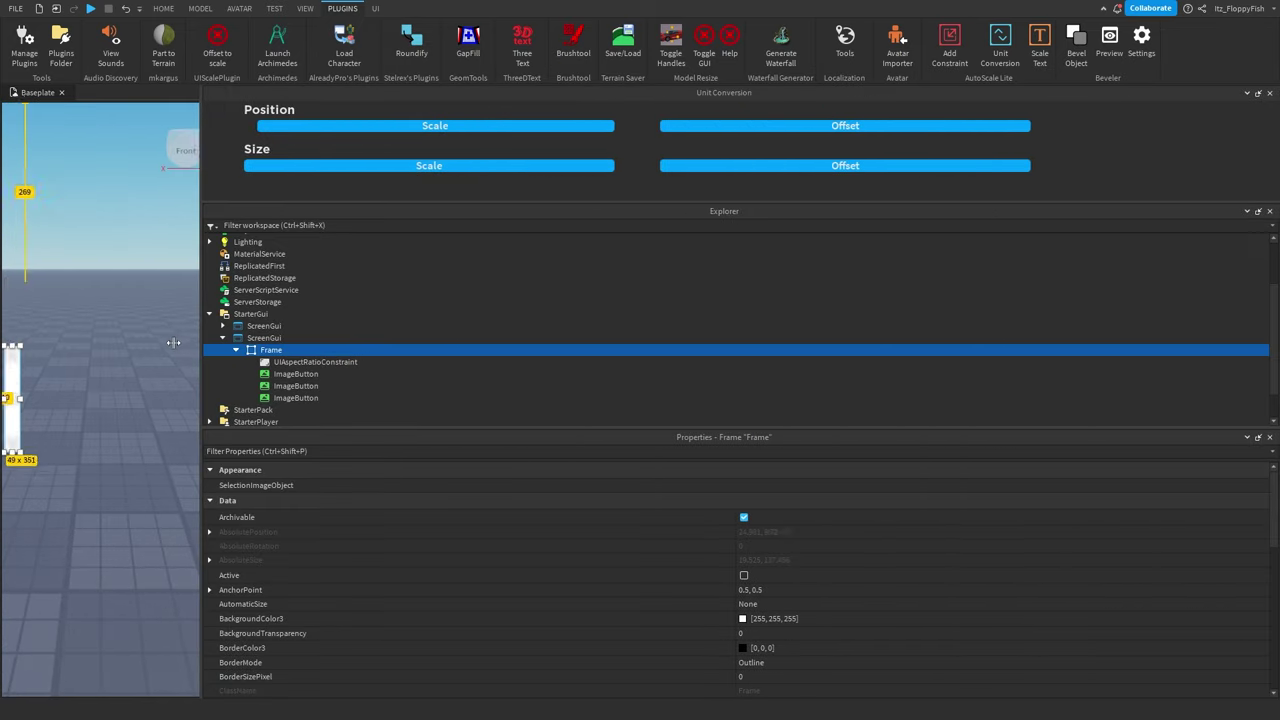
pyautogui.moveTo(200, 330); pyautogui.dragTo(1027, 337)
# Step: Turn on device emulation and preview the Frame on iPad 7th Generation, Samsung Galaxy S3, iPhone XR and iPhone 14 Pro
pyautogui.click(274, 9)
pyautogui.click(261, 40)
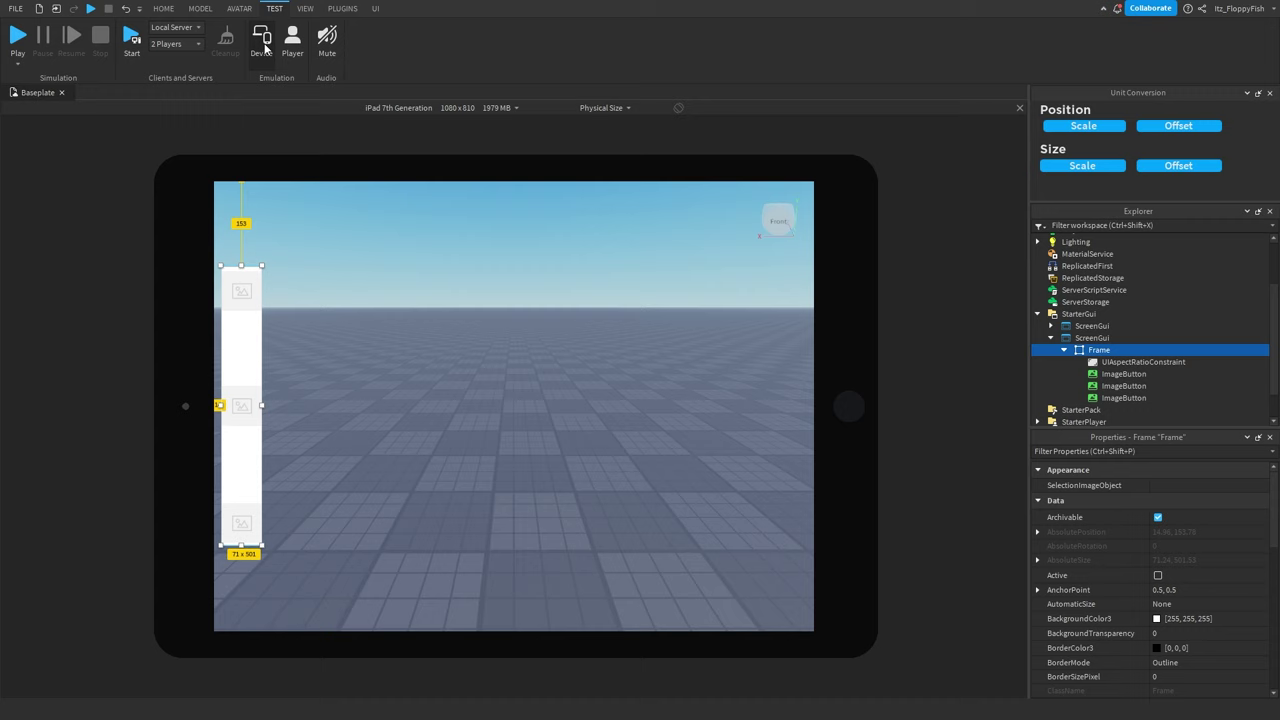
pyautogui.click(418, 110)
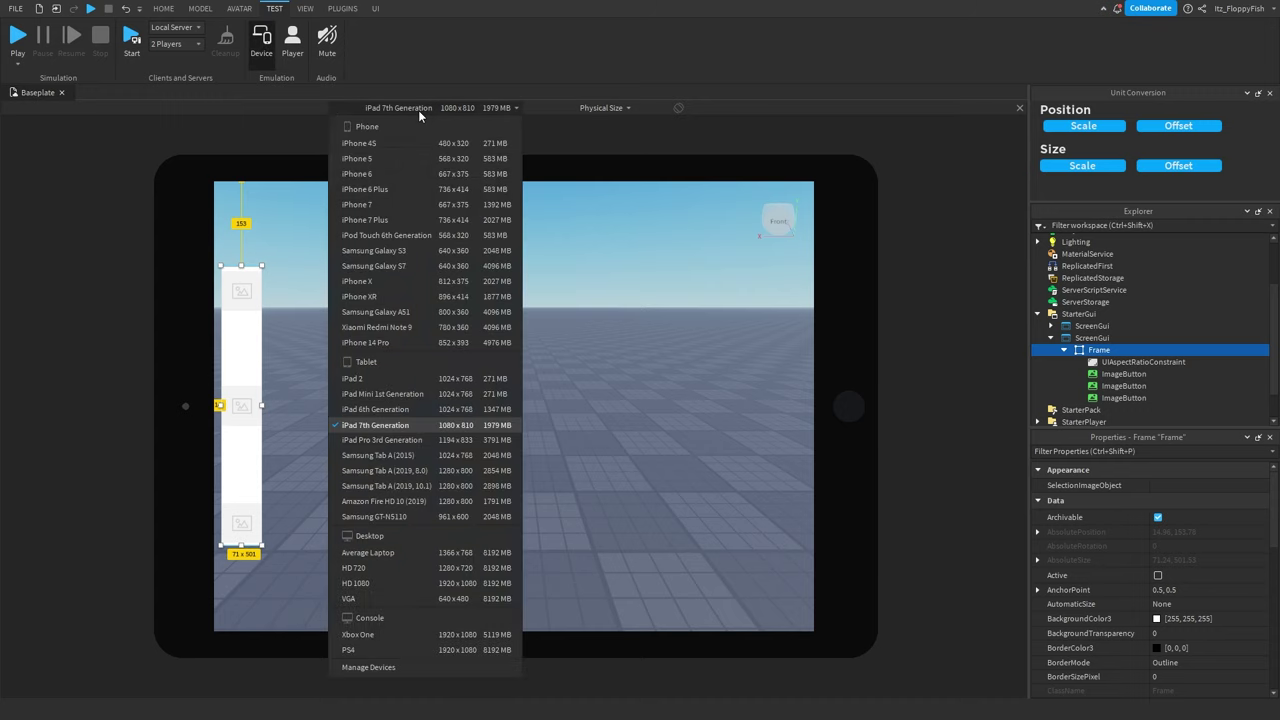
pyautogui.click(387, 250)
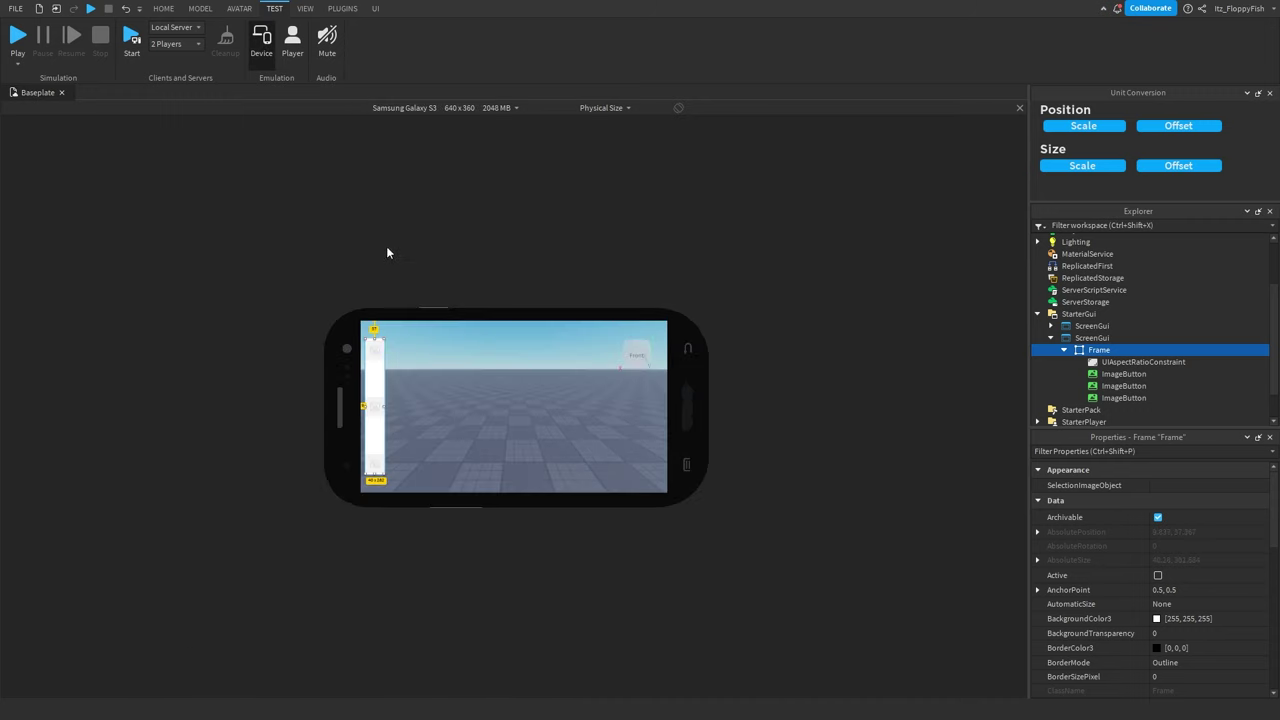
pyautogui.click(443, 107)
pyautogui.click(375, 297)
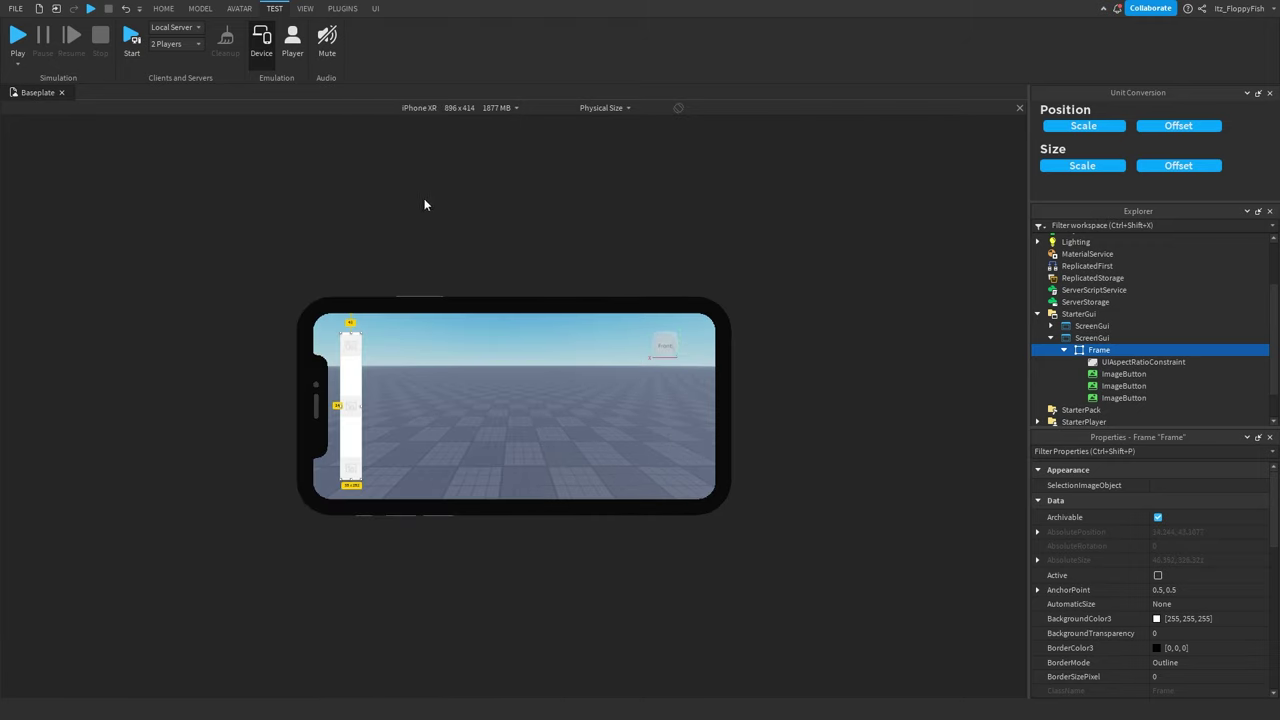
pyautogui.click(440, 107)
pyautogui.click(405, 344)
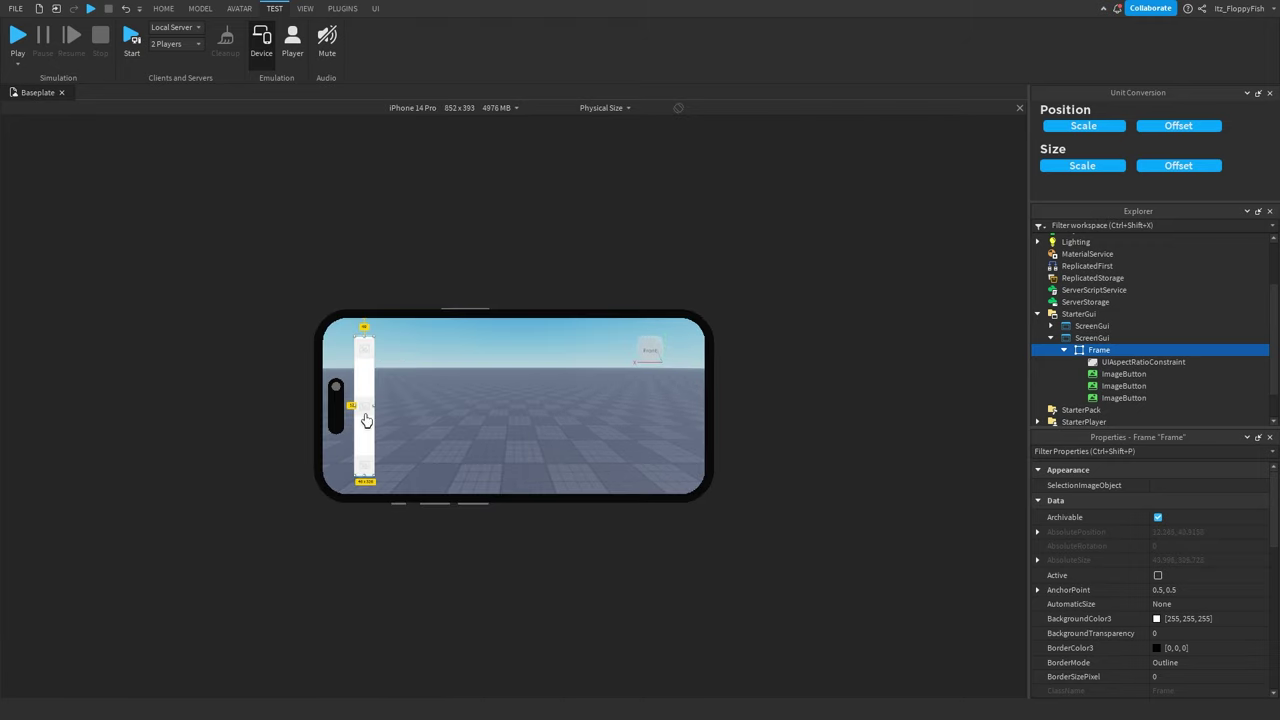
# Step: Preview the Frame on iPad 2, Samsung Tab A (2019, 10.1), HD 1080 and Samsung Galaxy S7, and turn off device emulation
pyautogui.click(442, 107)
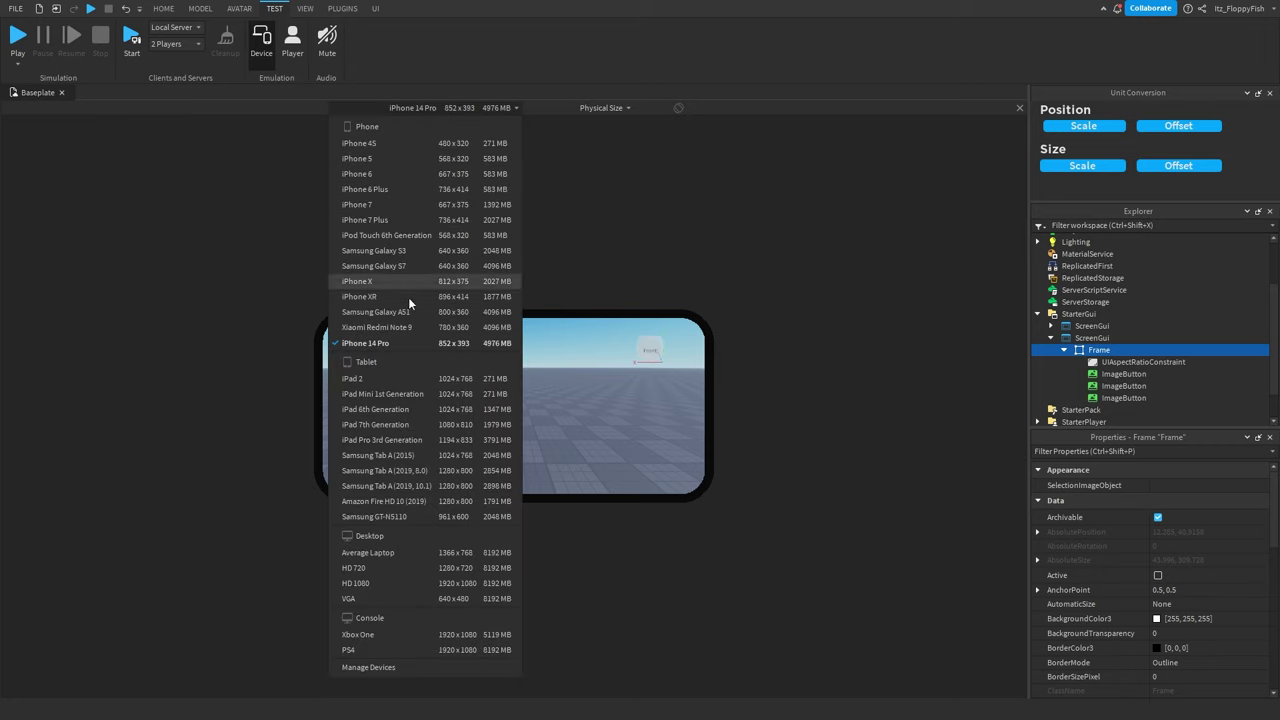
pyautogui.click(390, 388)
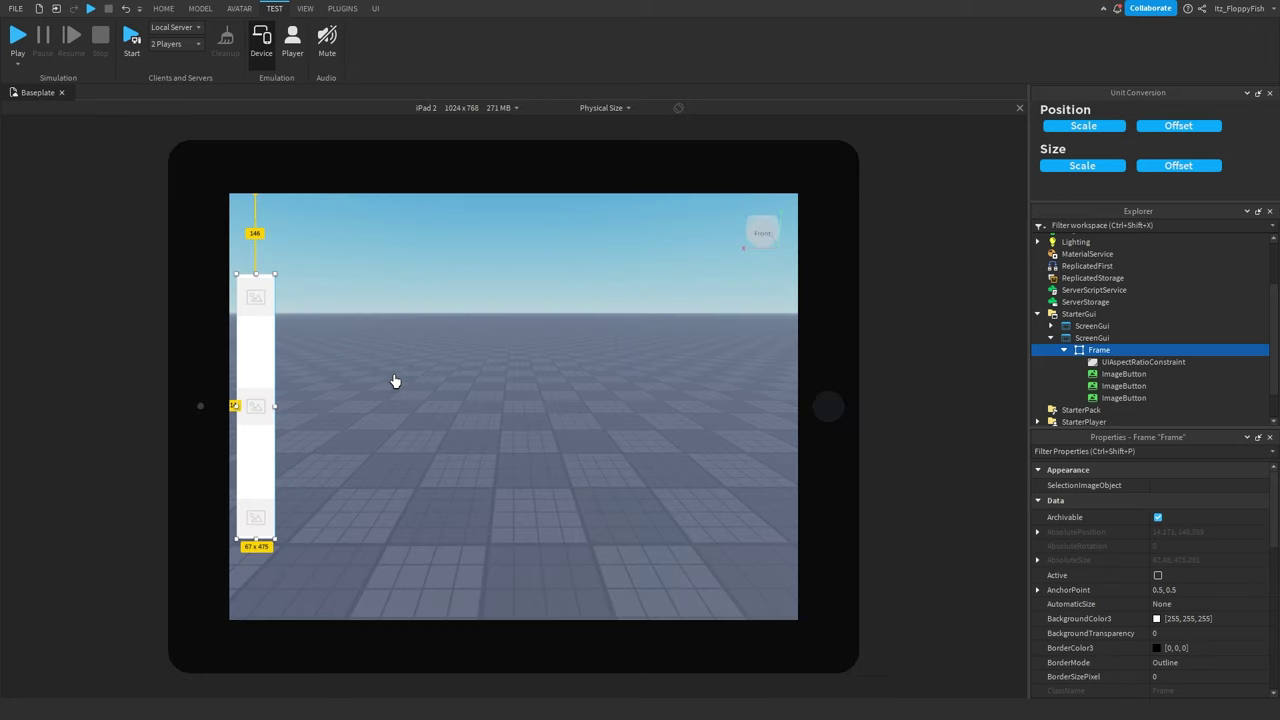
pyautogui.click(460, 108)
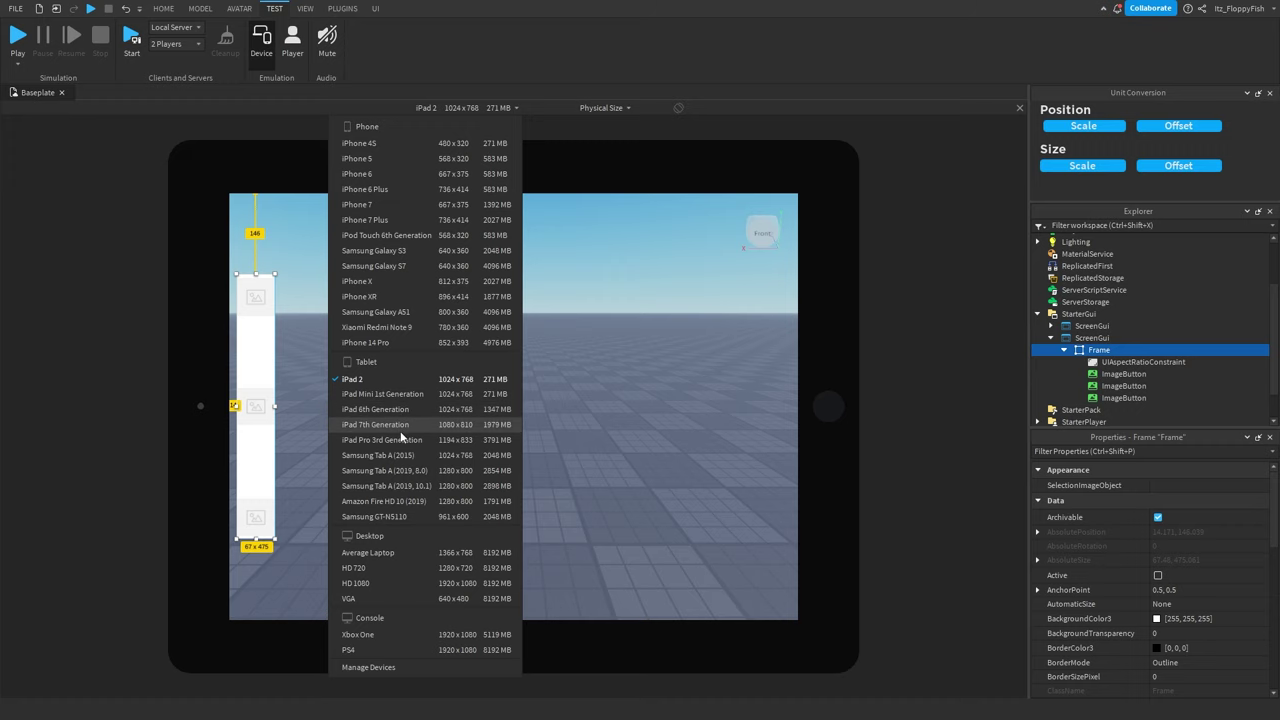
pyautogui.click(380, 486)
pyautogui.click(392, 110)
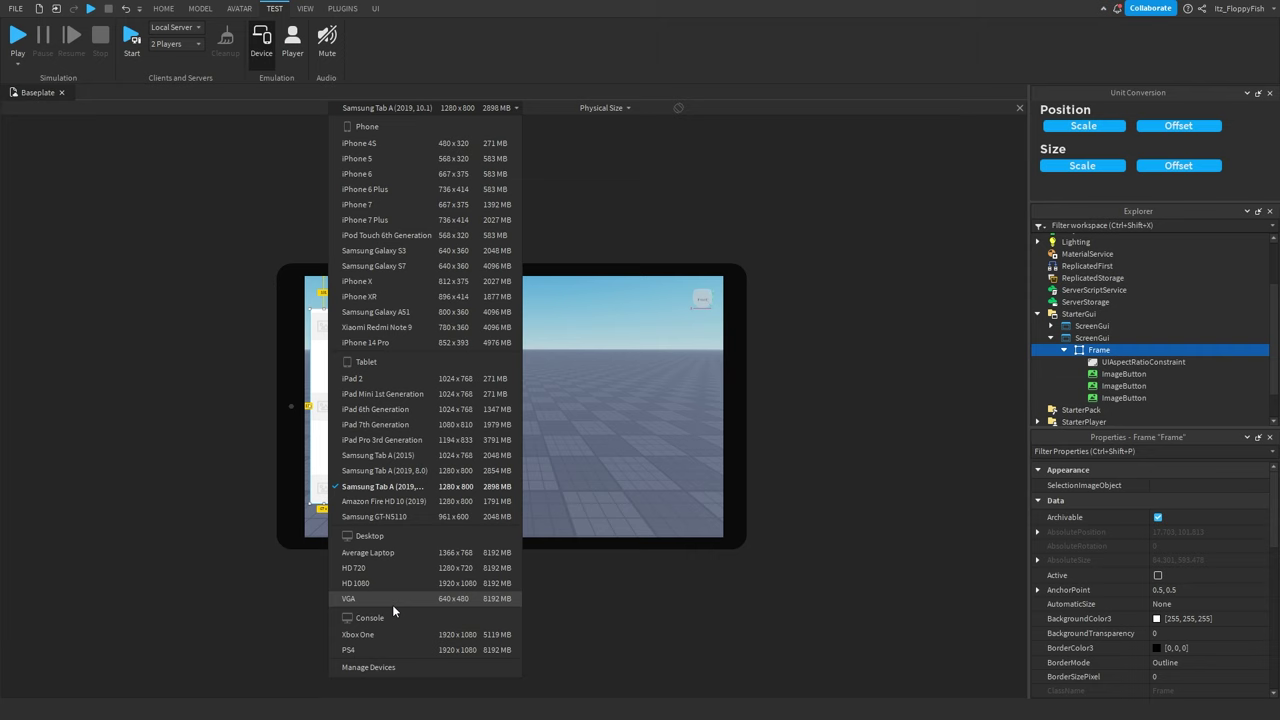
pyautogui.click(378, 584)
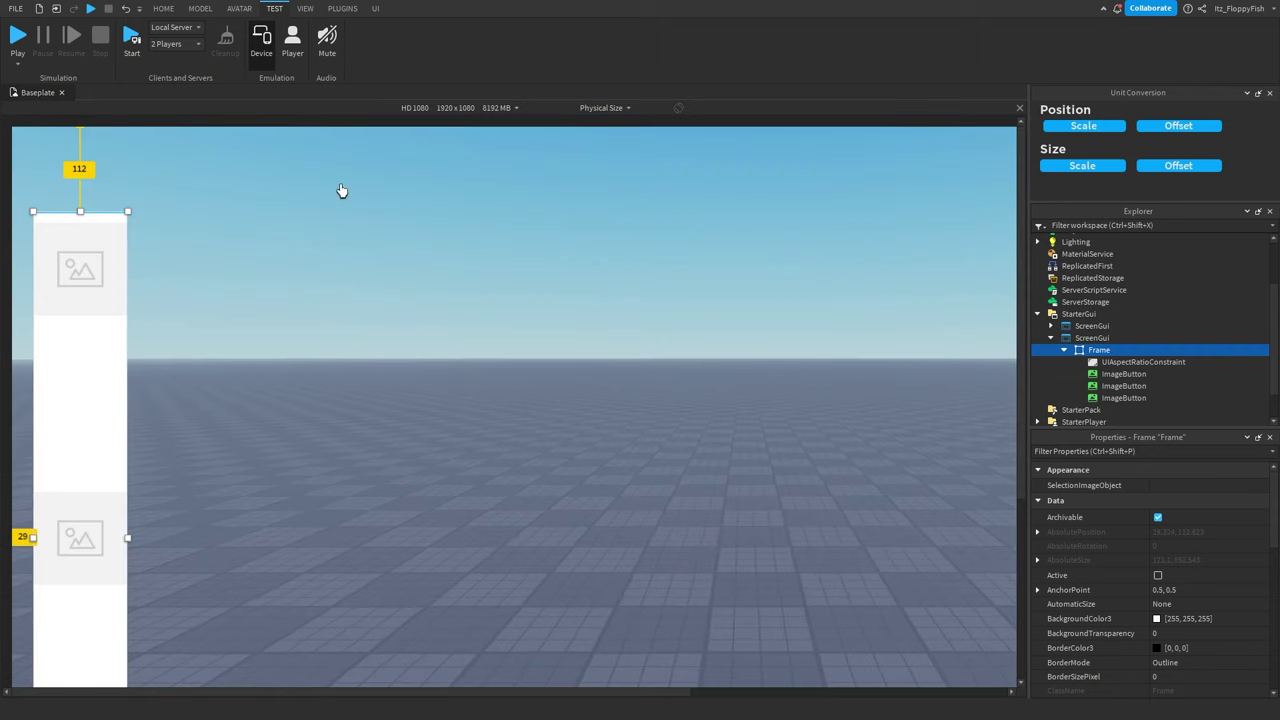
pyautogui.click(414, 107)
pyautogui.click(382, 266)
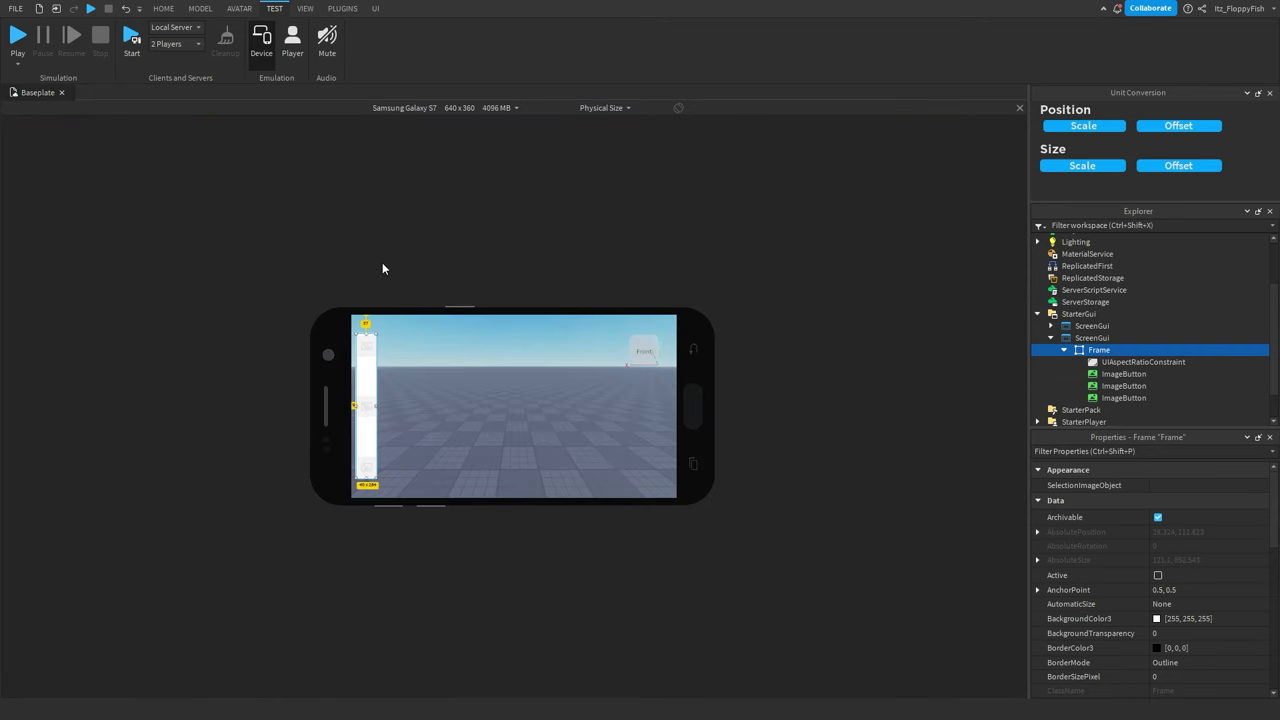
pyautogui.click(415, 434)
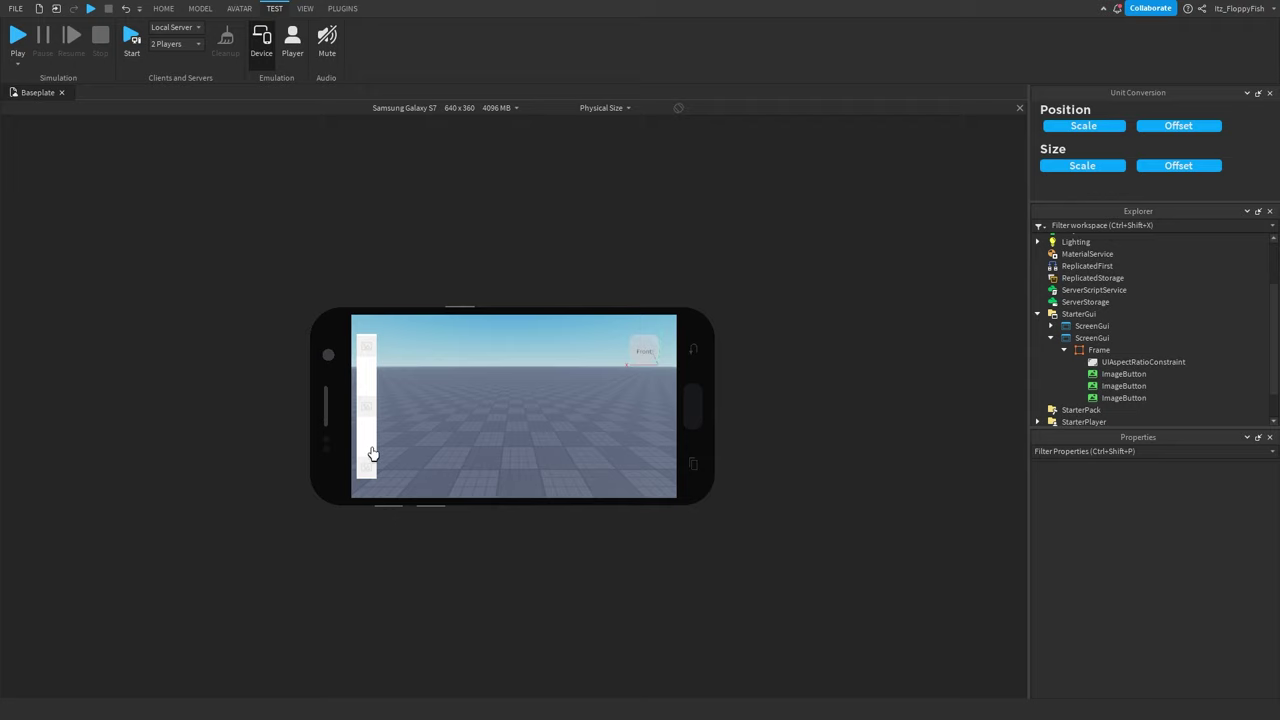
pyautogui.click(265, 50)
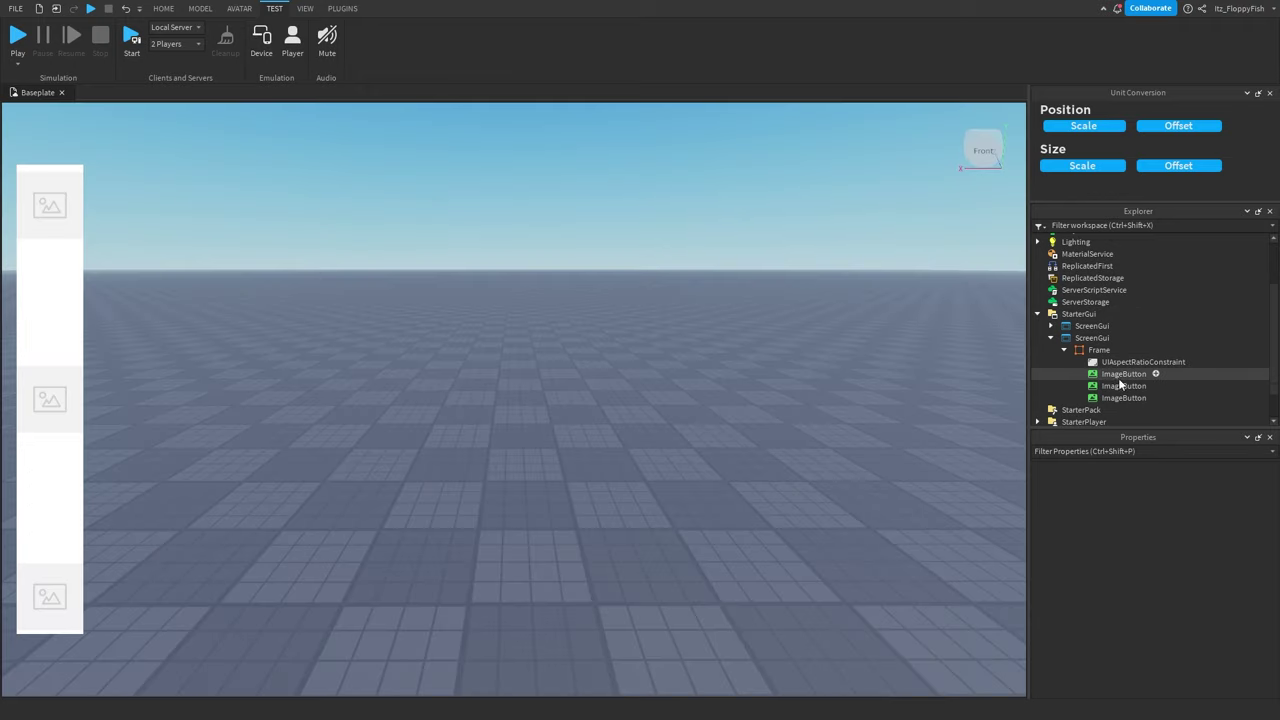
pyautogui.click(1123, 373)
pyautogui.click(1123, 398)
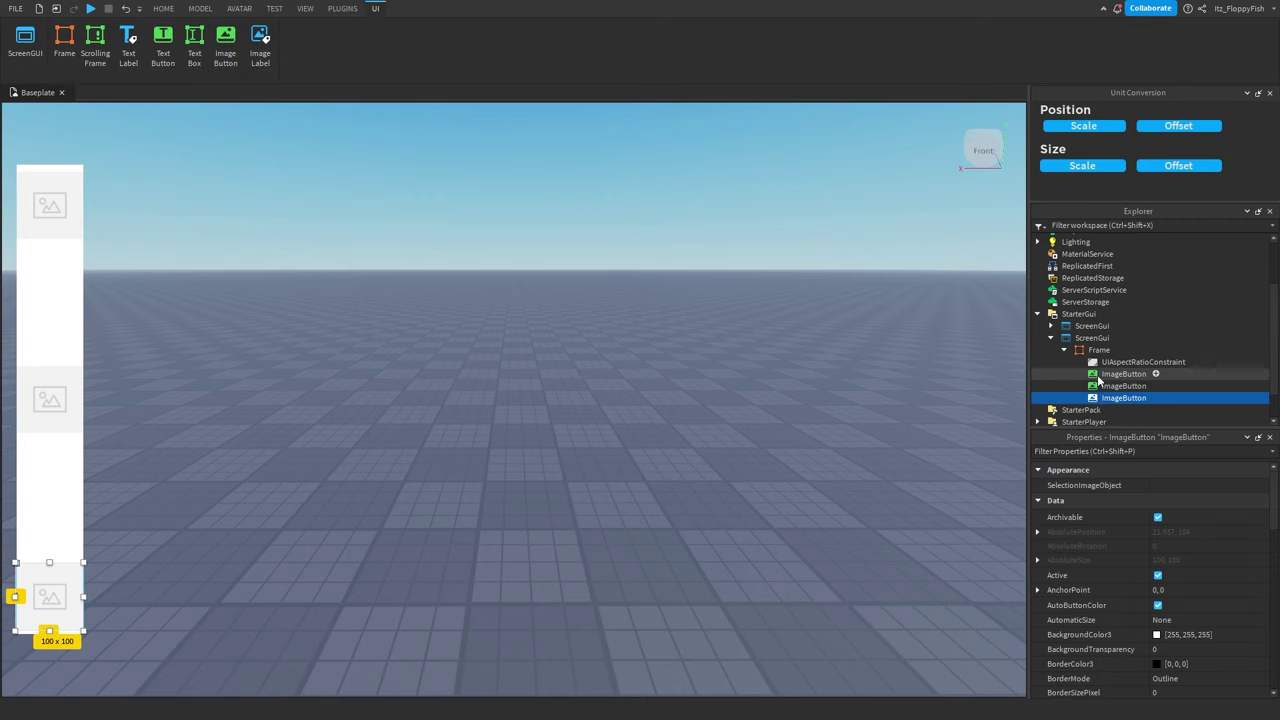
pyautogui.click(1099, 350)
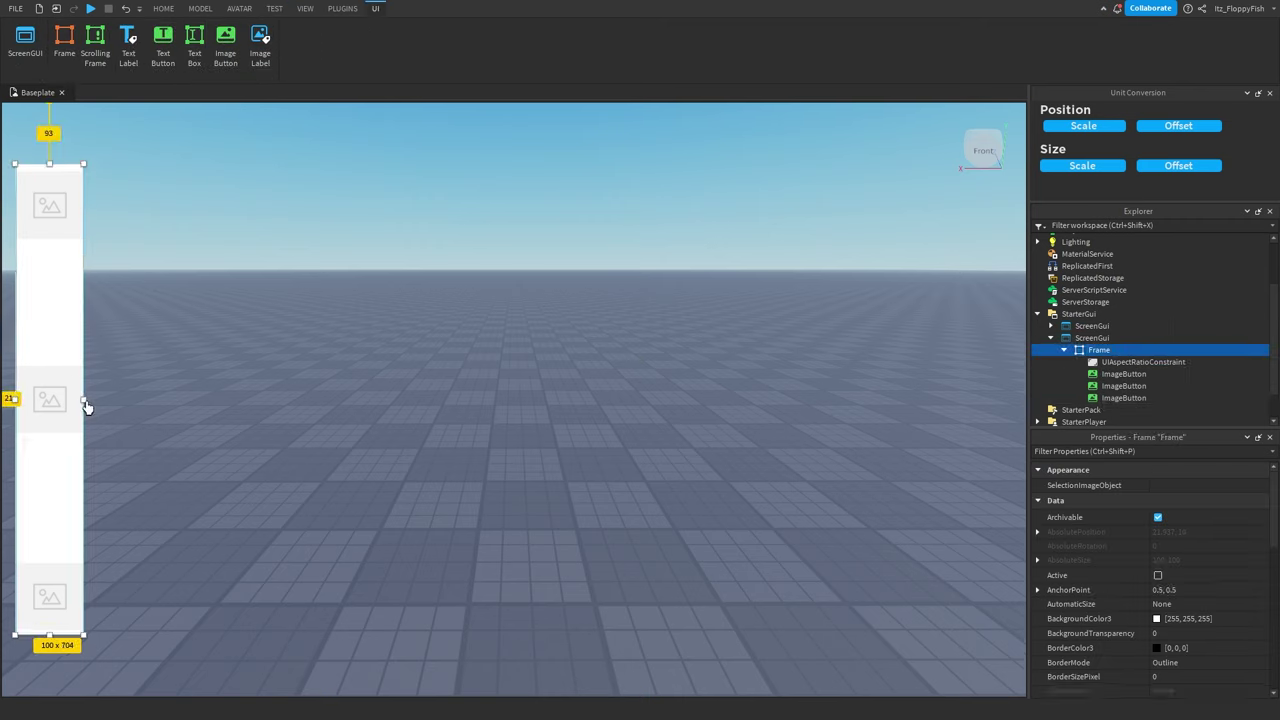
pyautogui.click(1124, 398)
pyautogui.click(1126, 386)
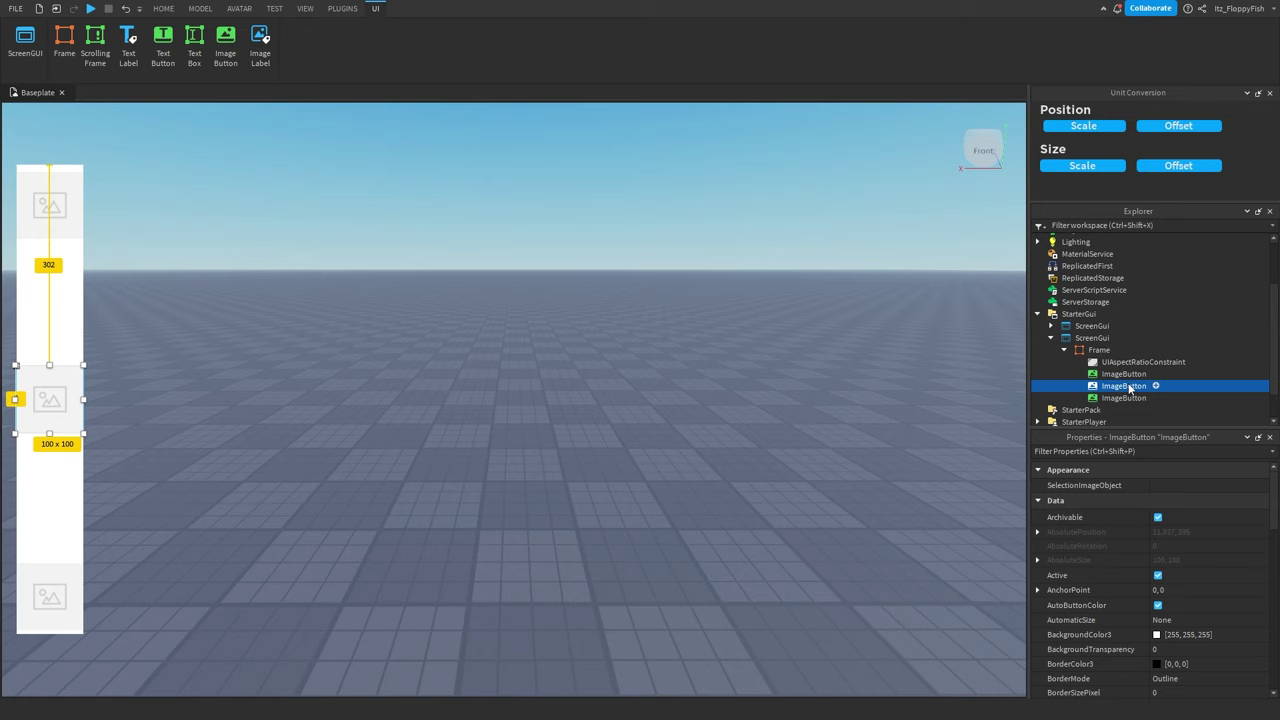
# Step: Insert a TextLabel into the Frame, narrow it to about 100 x 50 px and place it about 93 px below the Frame's top
pyautogui.click(1099, 350)
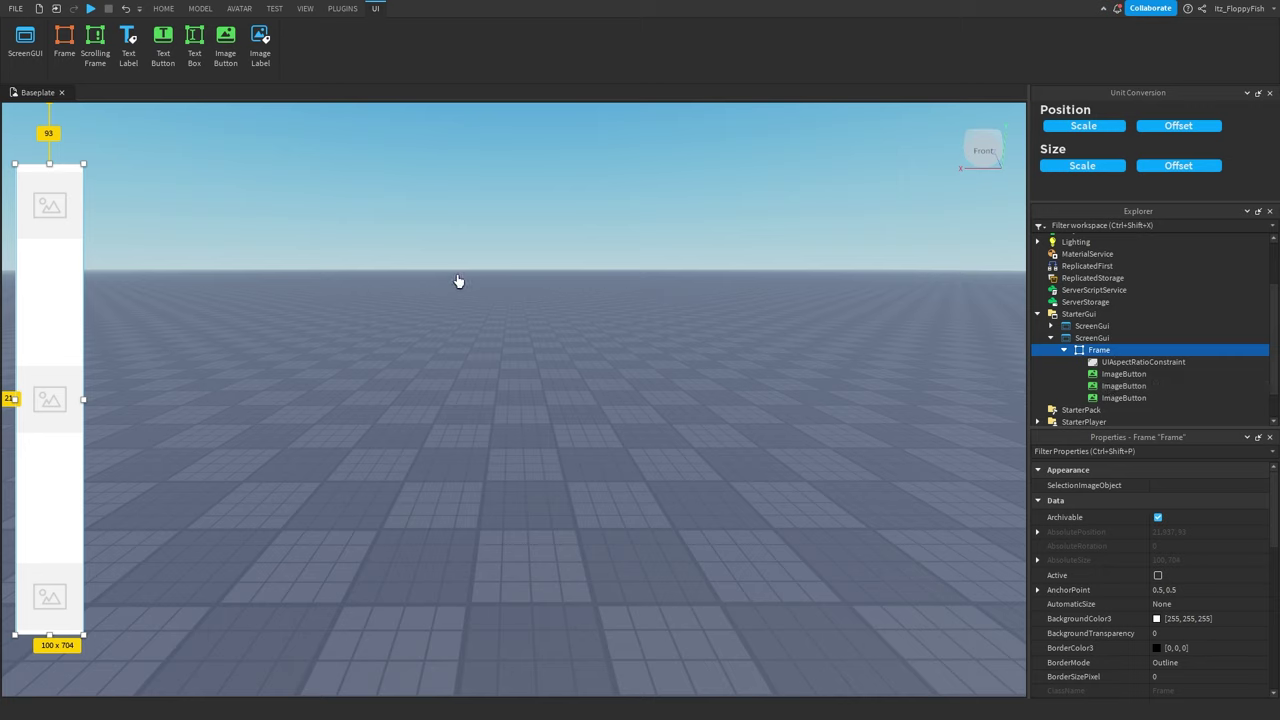
pyautogui.click(1119, 349)
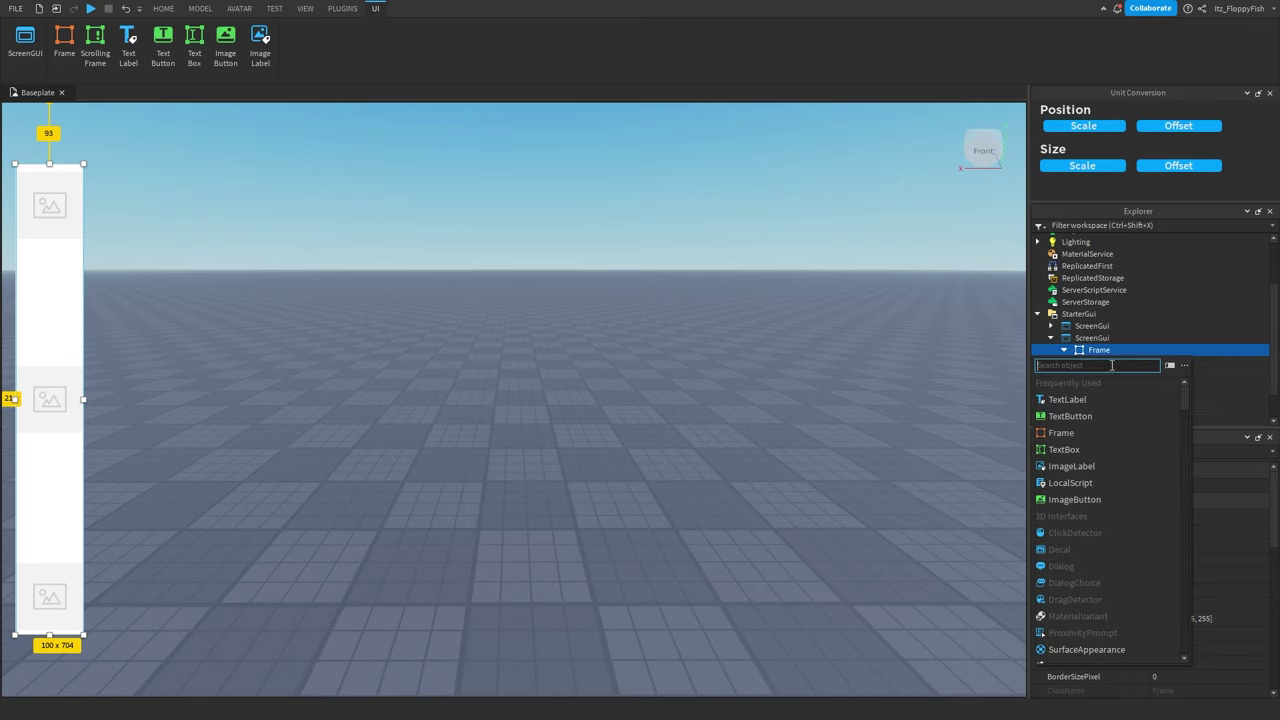
pyautogui.click(1100, 403)
pyautogui.click(88, 185)
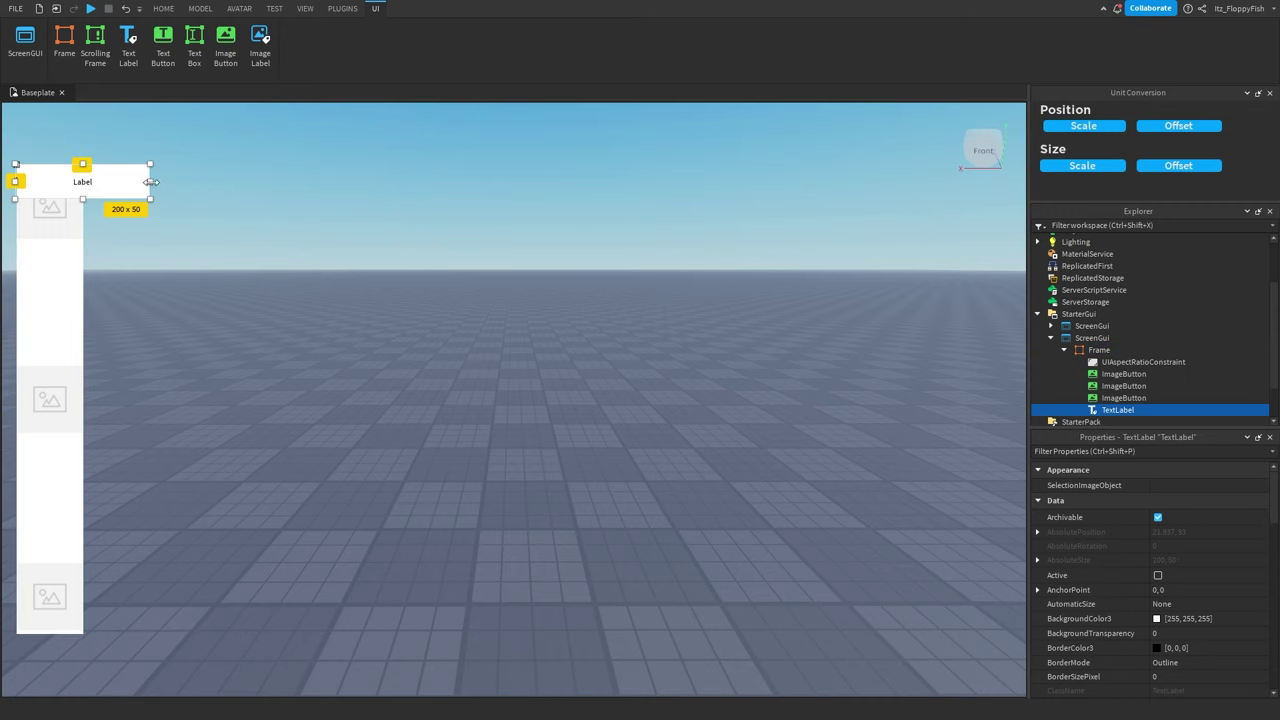
pyautogui.moveTo(150, 182); pyautogui.dragTo(78, 250)
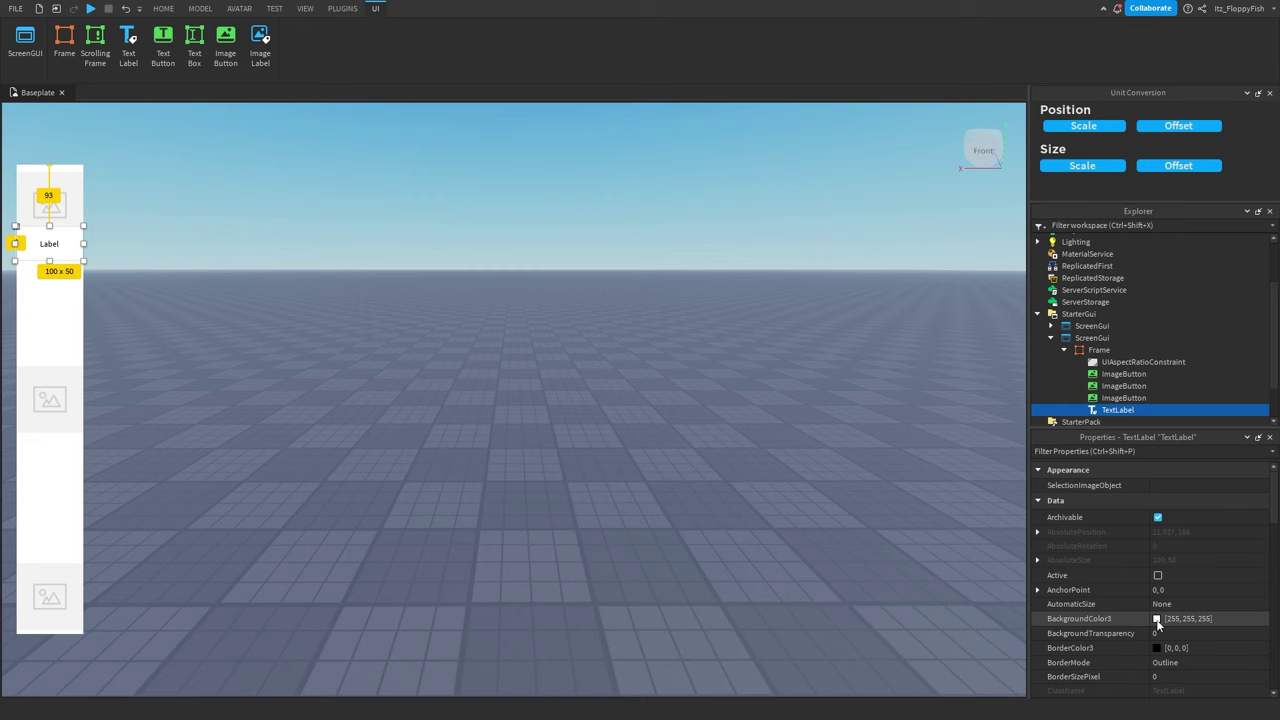
# Step: Set the TextLabel's background colour to red (255, 0, 0) and change its text to Sale
pyautogui.click(1157, 619)
pyautogui.click(501, 305)
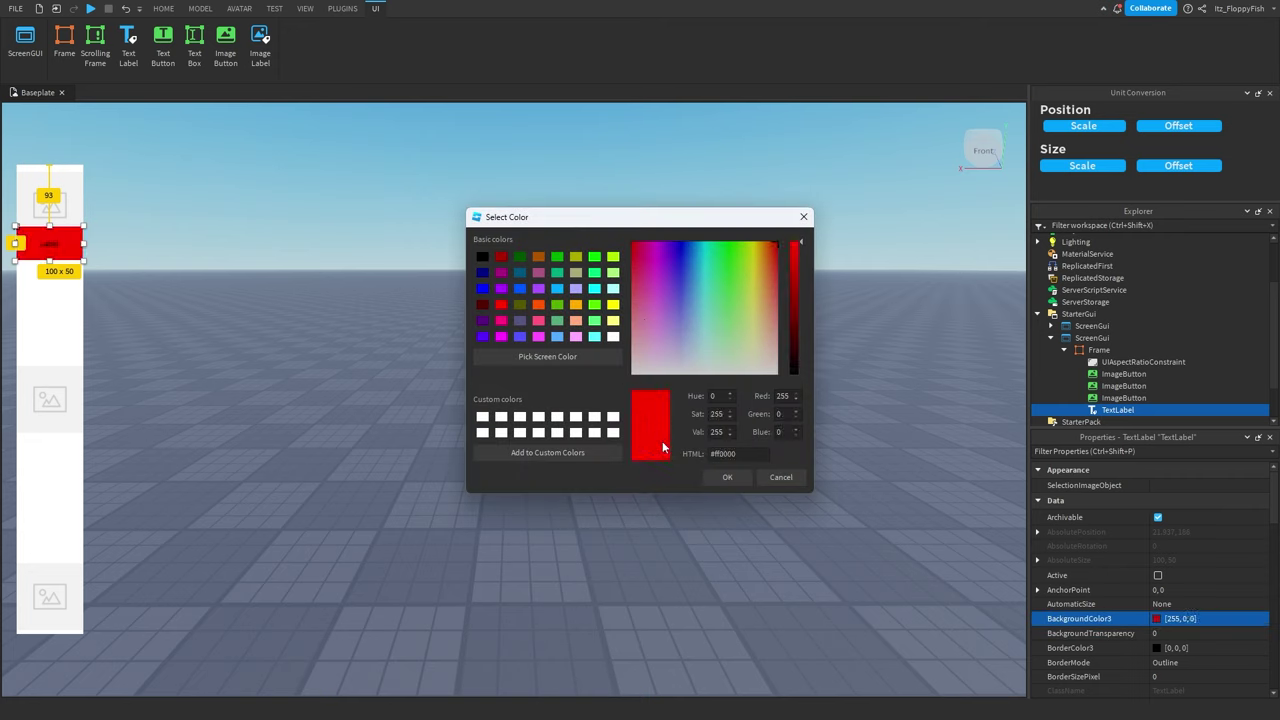
pyautogui.click(727, 477)
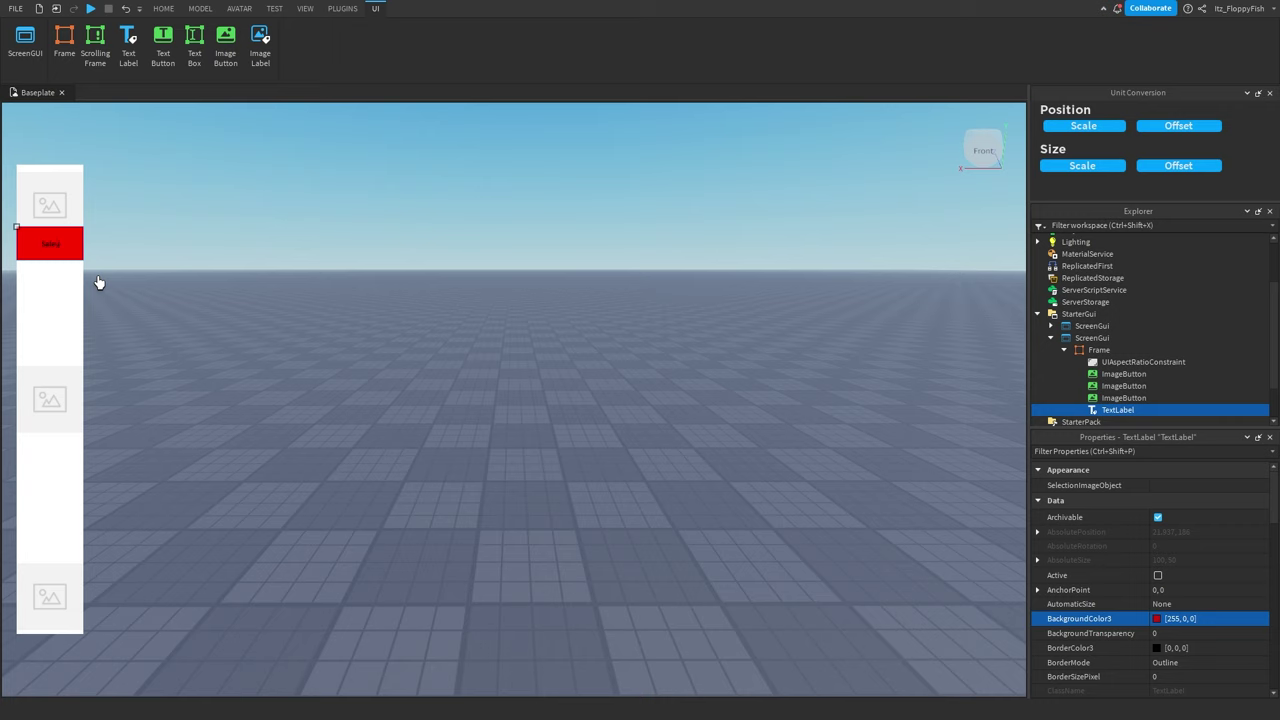
pyautogui.click(186, 317)
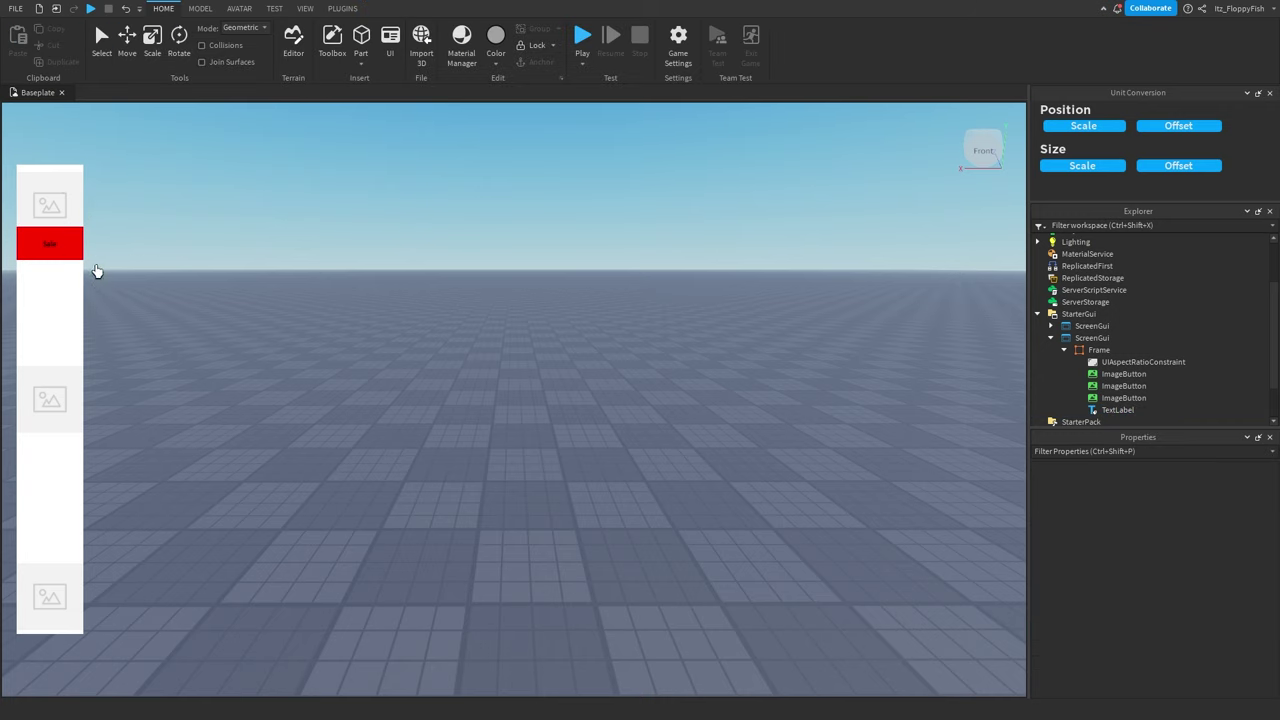
# Step: Convert the TextLabel's size and position to Scale
pyautogui.click(1115, 410)
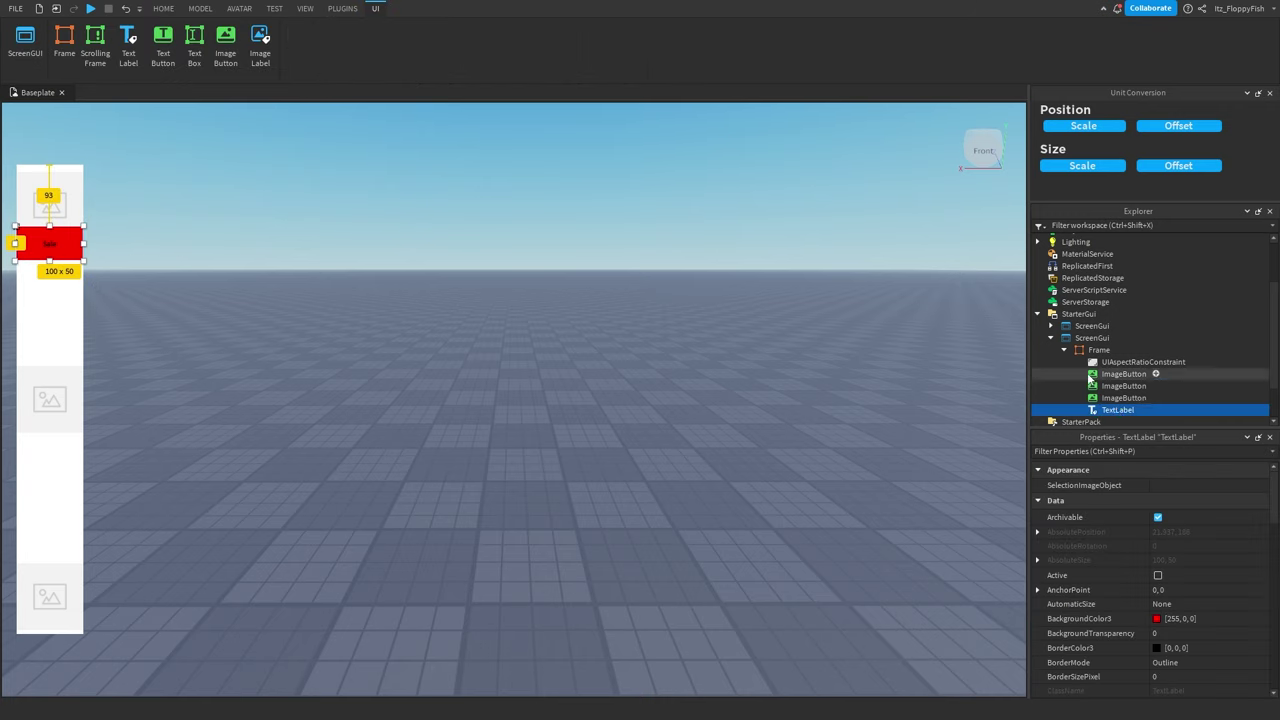
pyautogui.click(1097, 166)
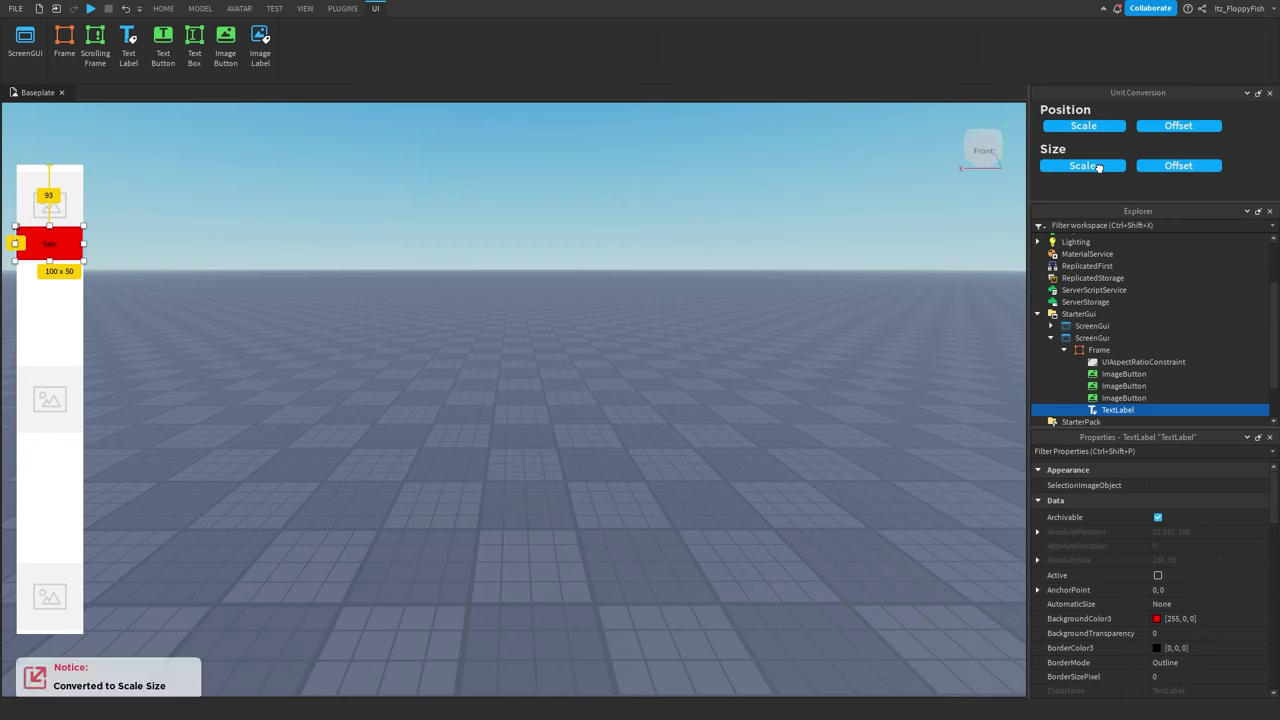
pyautogui.click(1085, 126)
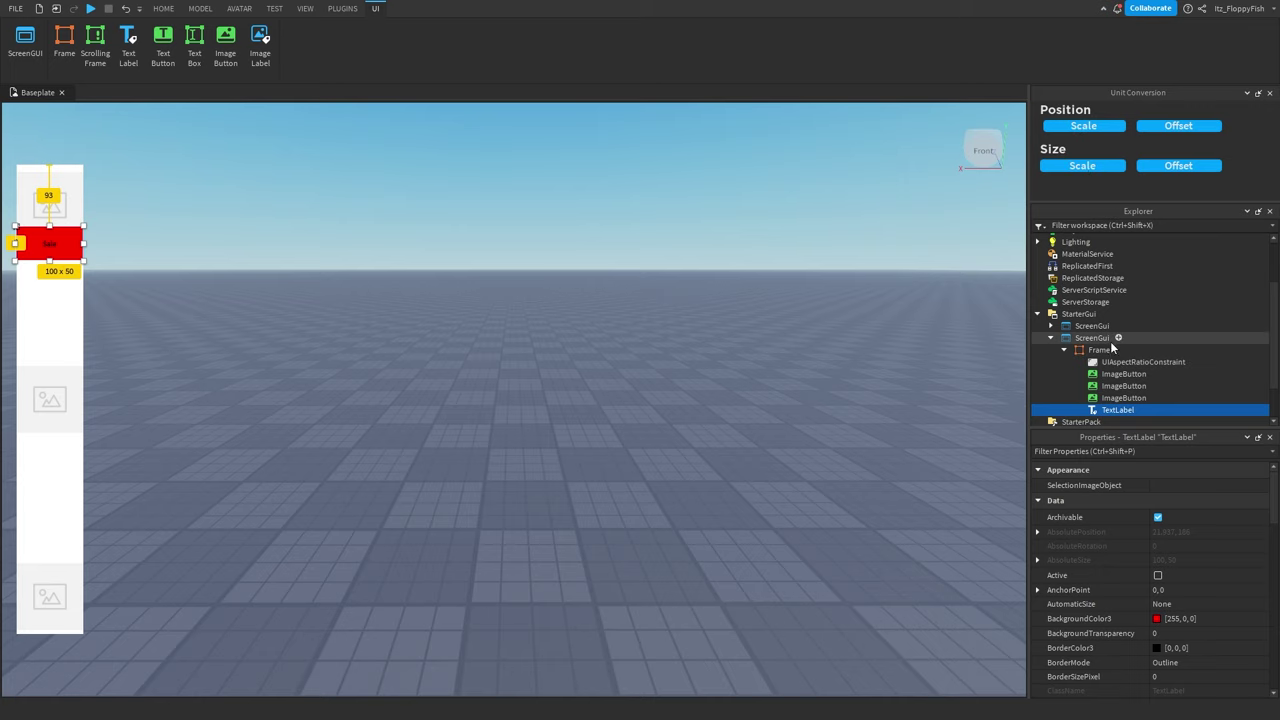
# Step: Shrink the viewport's width strongly and widen it again to check how the Frame and its Sale label scale
pyautogui.moveTo(1029, 335); pyautogui.dragTo(272, 322)
pyautogui.click(63, 369)
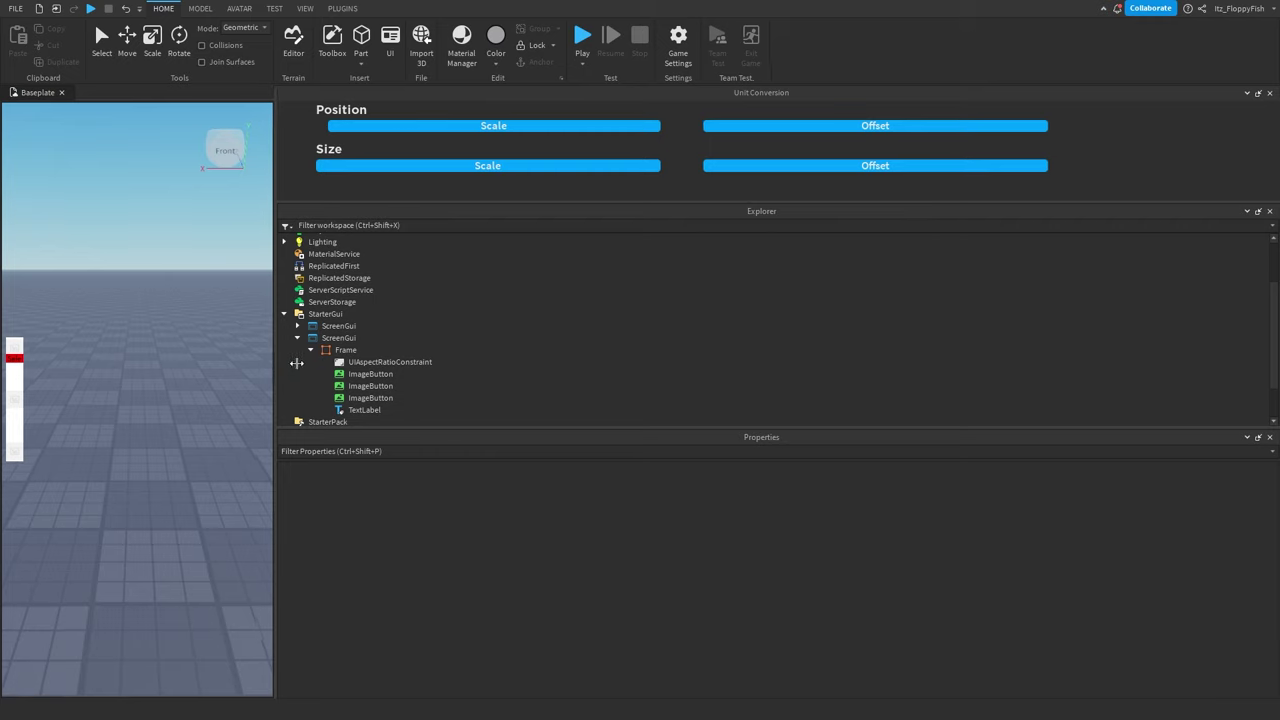
pyautogui.moveTo(270, 366); pyautogui.dragTo(766, 343)
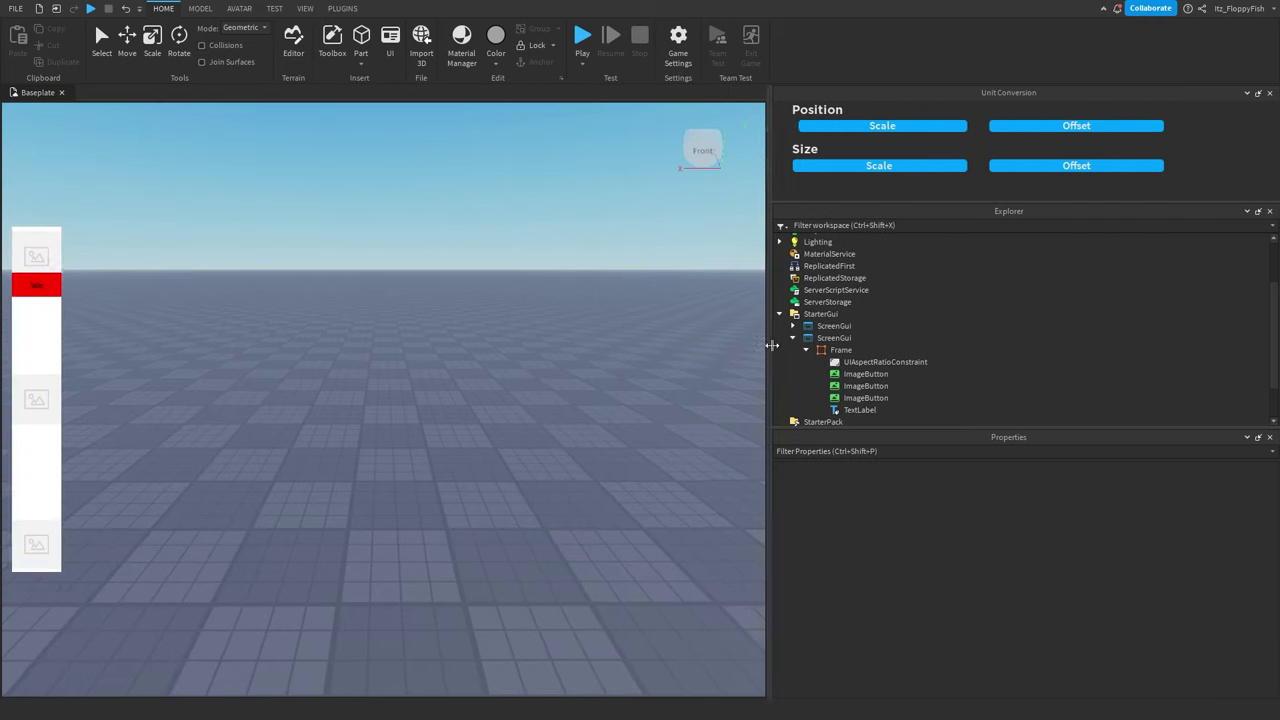
# Step: Turn on TextScaled for the Sale TextLabel
pyautogui.click(860, 410)
pyautogui.scroll(-5, 1029, 609)
pyautogui.scroll(-6, 1029, 609)
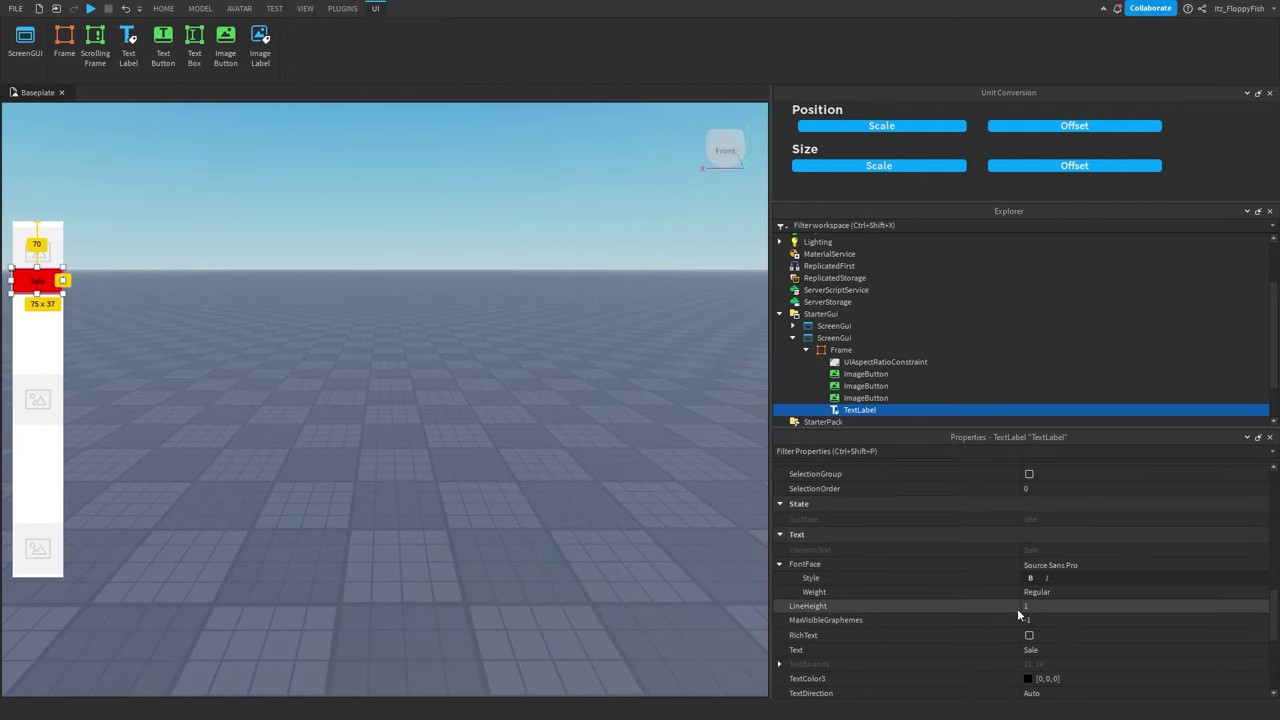
pyautogui.click(1029, 636)
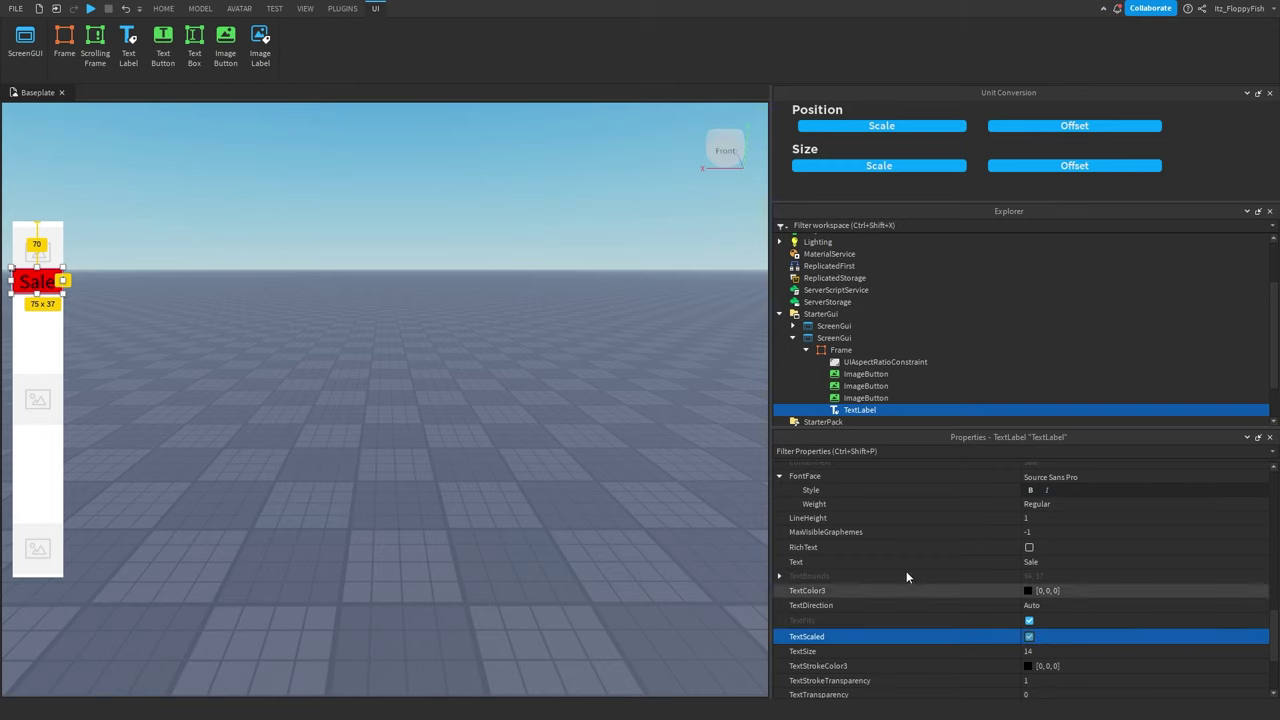
# Step: Widen the viewport, preview the Sale label with device emulation on Samsung Galaxy S7 and iPhone 6, and turn emulation off
pyautogui.moveTo(768, 343); pyautogui.dragTo(895, 370)
pyautogui.click(706, 375)
pyautogui.click(274, 8)
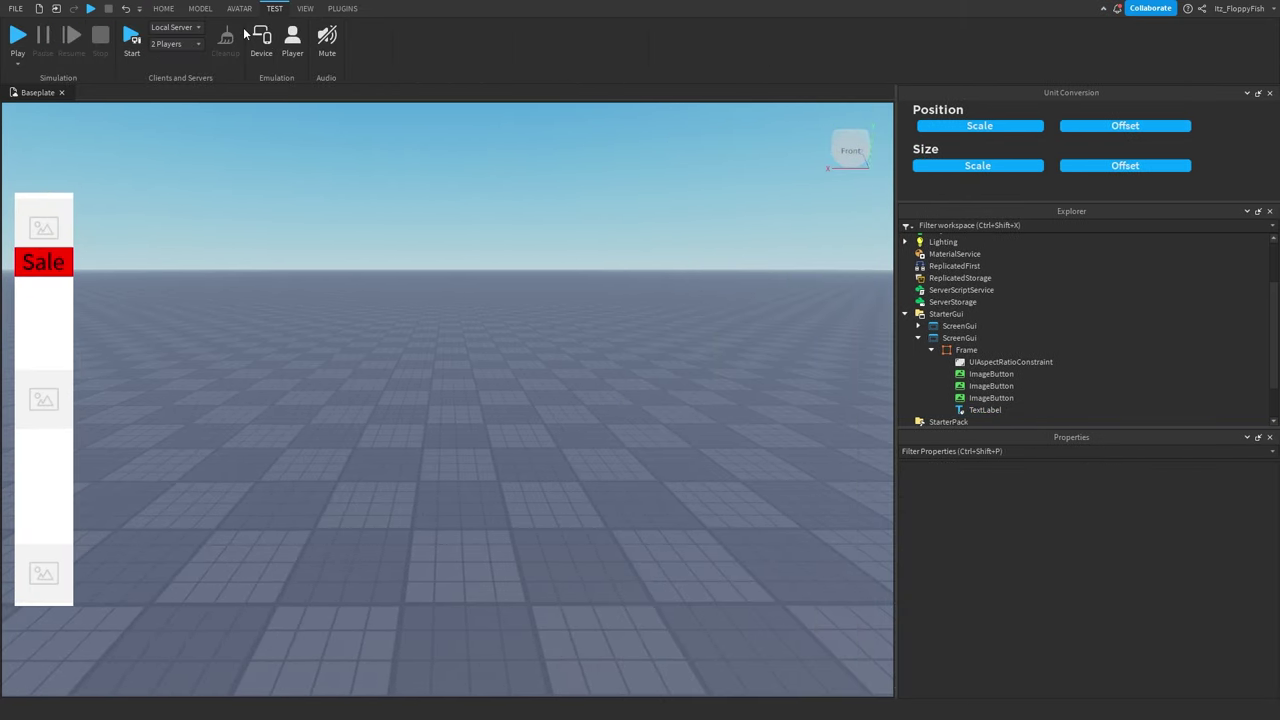
pyautogui.click(261, 40)
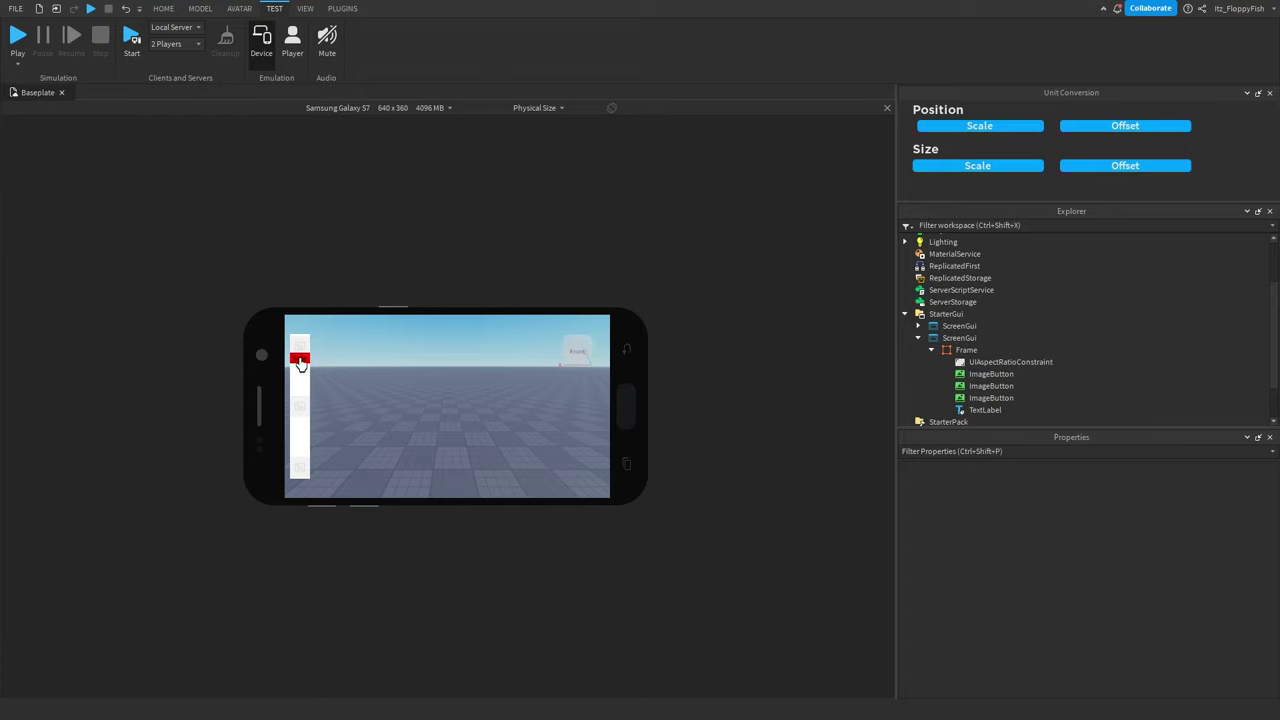
pyautogui.click(340, 107)
pyautogui.click(340, 166)
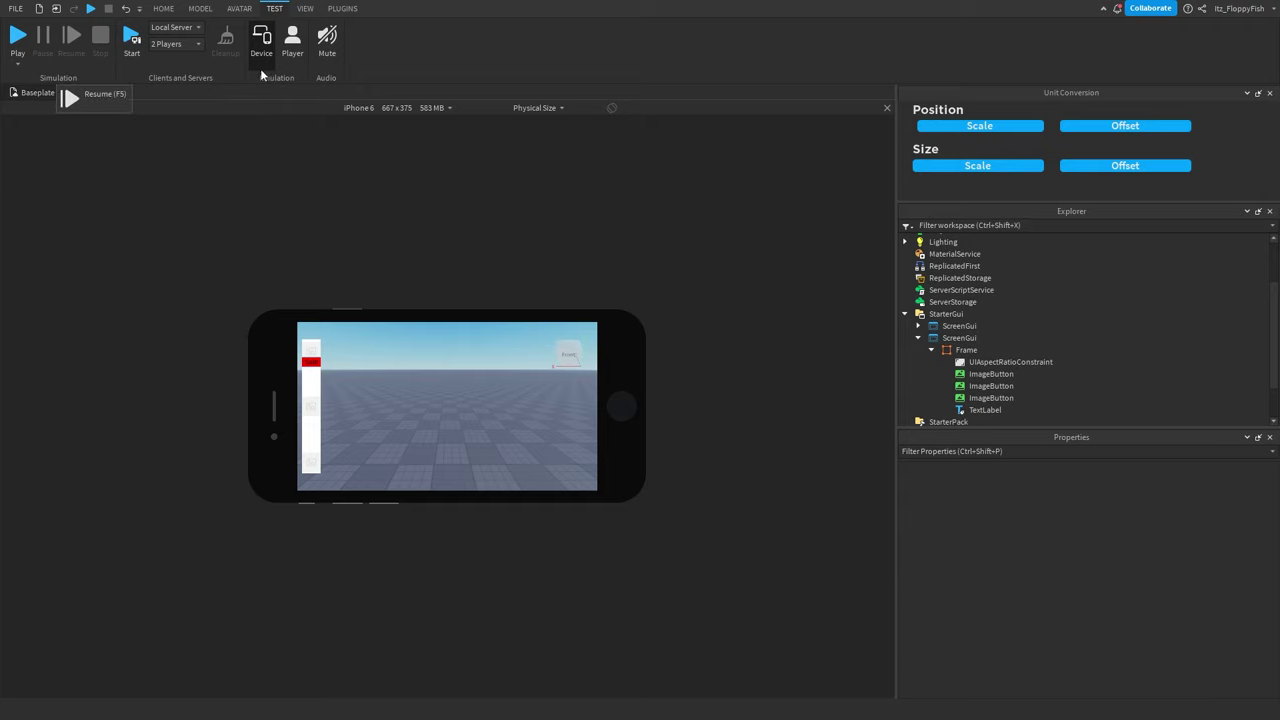
pyautogui.click(261, 42)
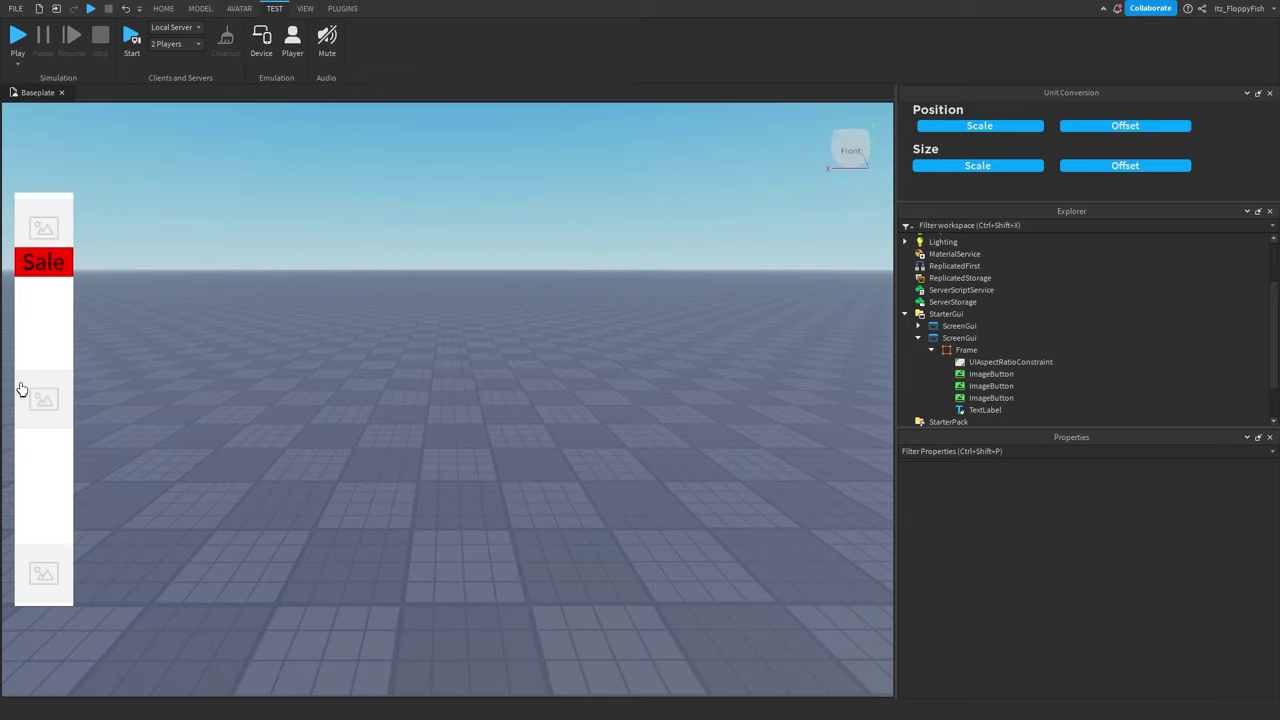
# Step: Hide the side Frame by turning off its Visible property, and collapse it in the object tree
pyautogui.click(966, 352)
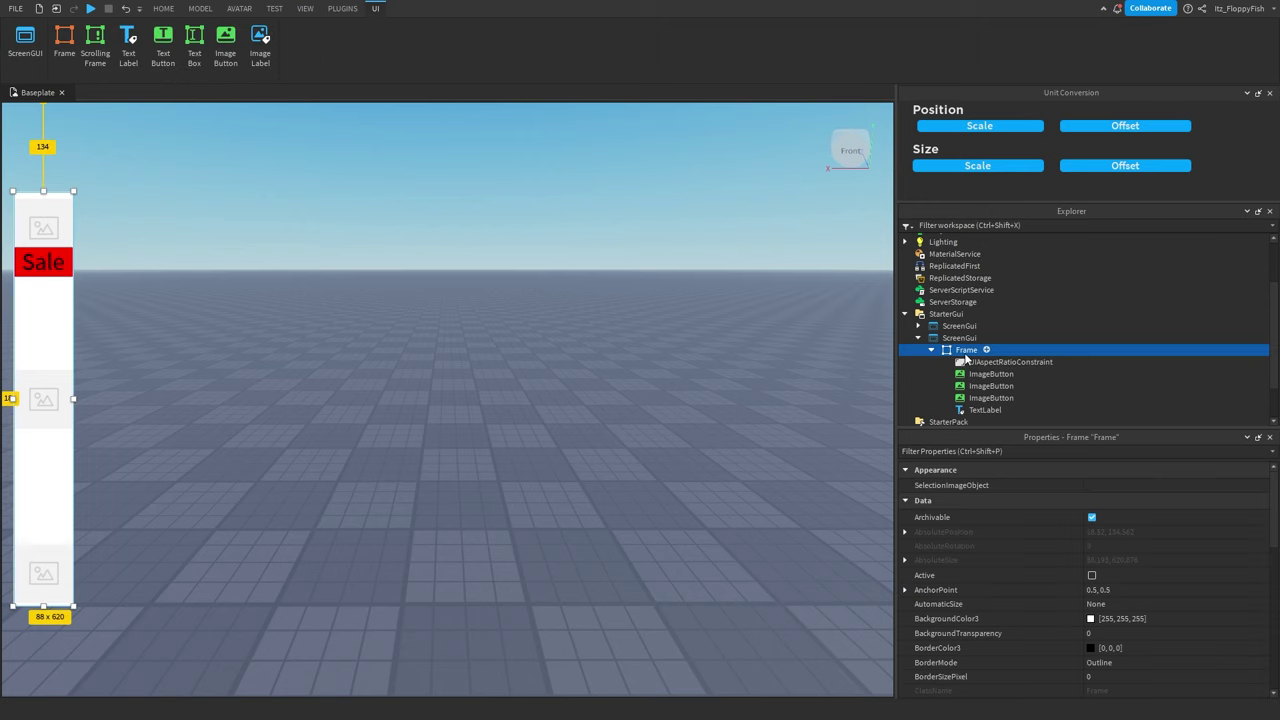
pyautogui.scroll(-5, 1041, 560)
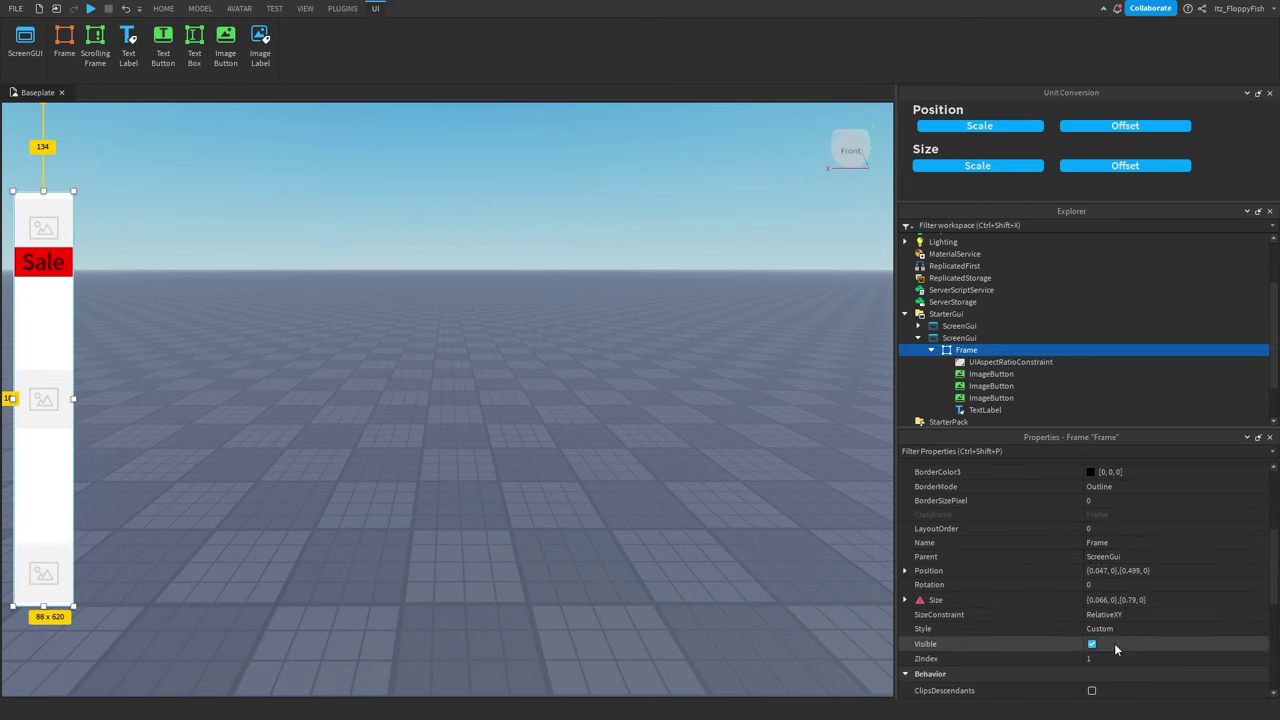
pyautogui.click(1092, 643)
pyautogui.click(931, 349)
# Step: Insert a second Frame into the same ScreenGui, enlarge it to about 800 x 564 px and centre it on screen
pyautogui.click(960, 347)
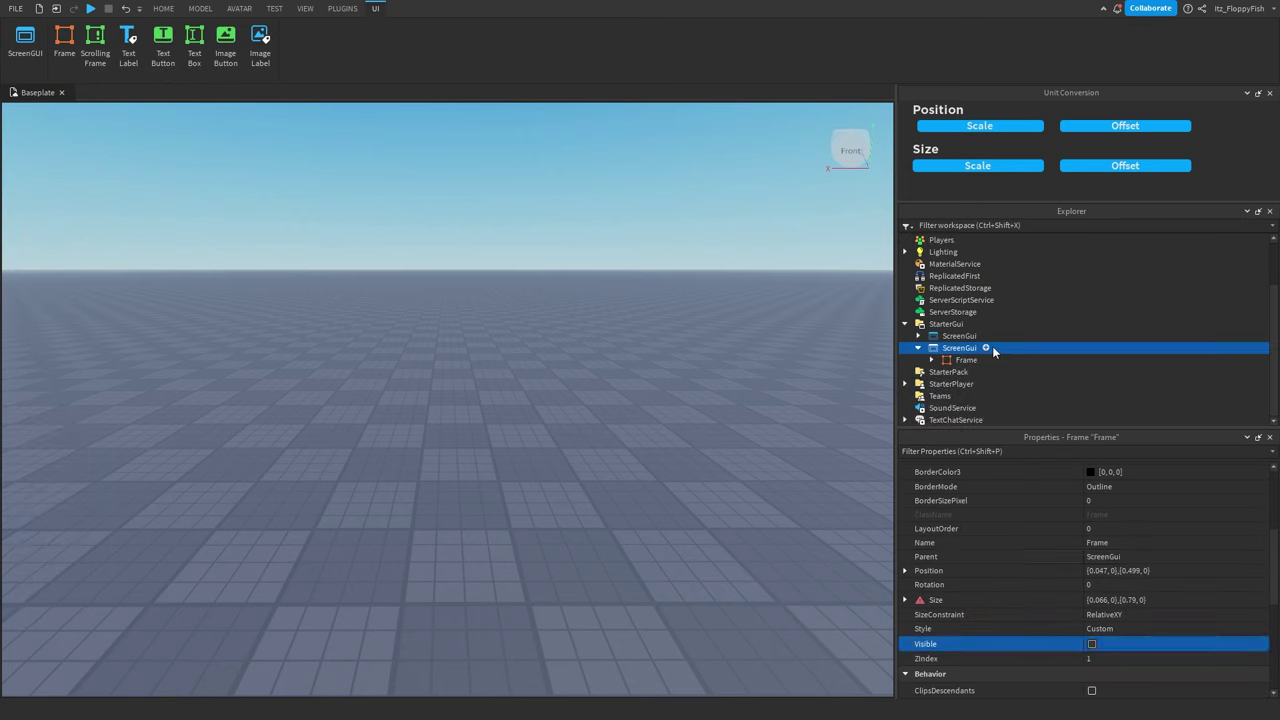
pyautogui.click(986, 347)
pyautogui.click(928, 397)
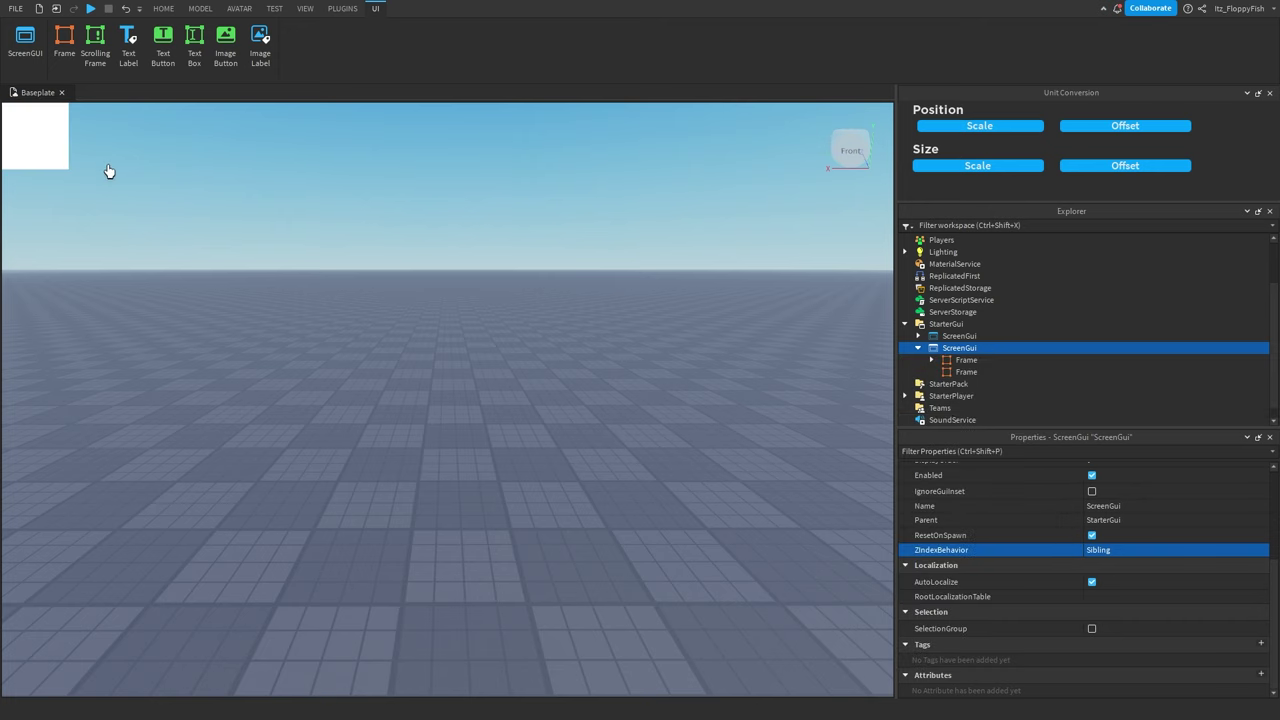
pyautogui.moveTo(70, 171); pyautogui.dragTo(600, 520)
pyautogui.moveTo(311, 365); pyautogui.dragTo(503, 483)
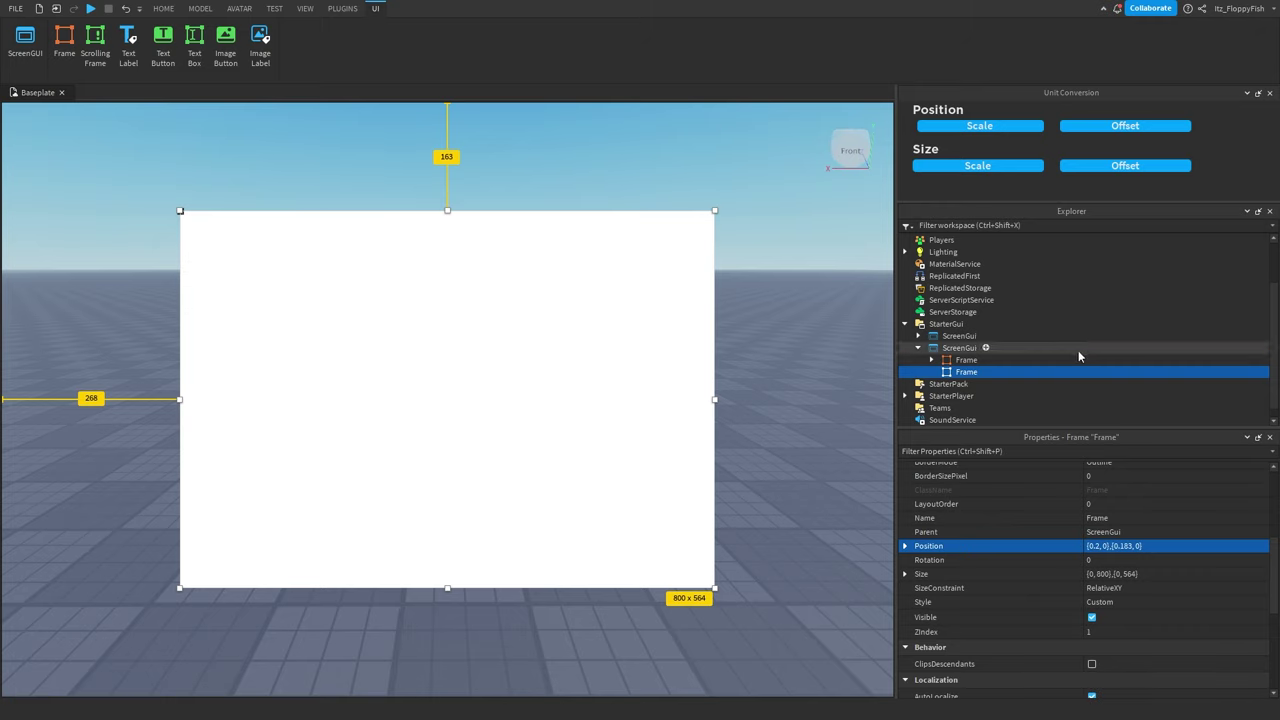
# Step: Insert a TextButton into the new Frame and place it about 28 px from its left edge and 51 px below its top
pyautogui.click(987, 373)
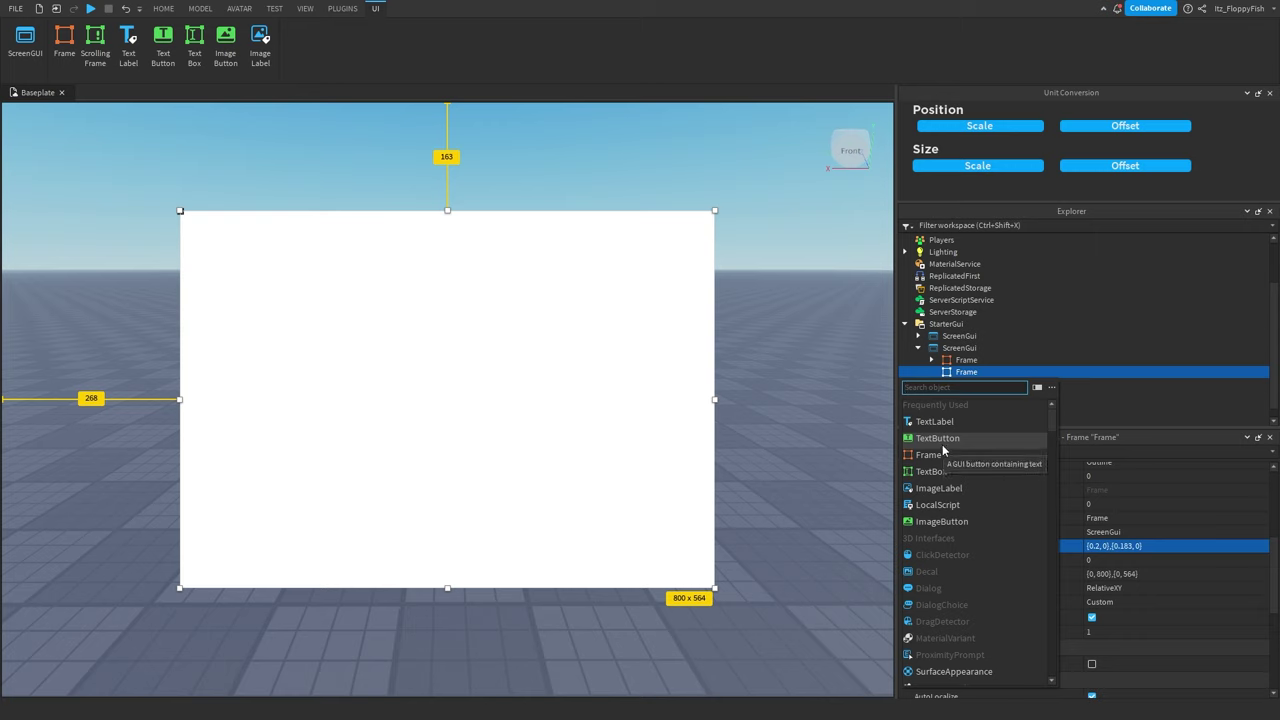
pyautogui.click(942, 444)
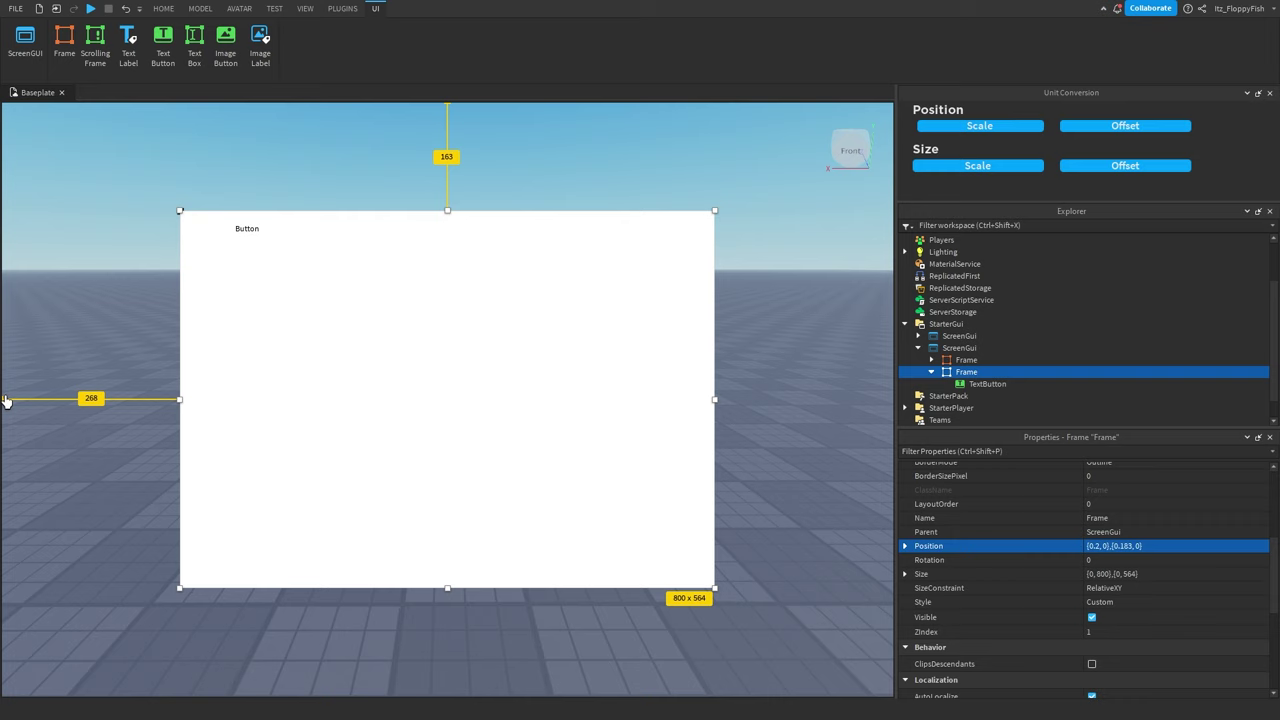
pyautogui.click(268, 240)
pyautogui.moveTo(291, 231); pyautogui.dragTo(310, 264)
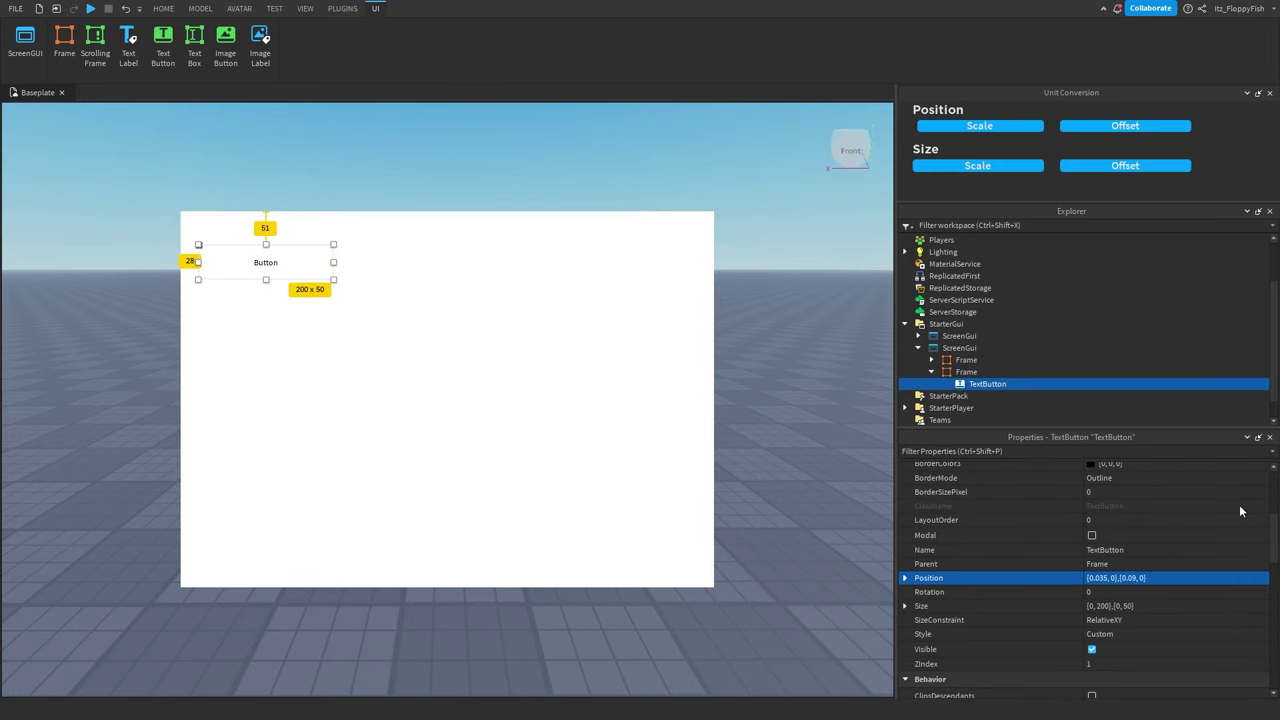
# Step: Set the TextButton's background colour to green (0, 255, 0) and move it up to about 34 px below the Frame's top
pyautogui.scroll(3, 1103, 612)
pyautogui.click(1103, 611)
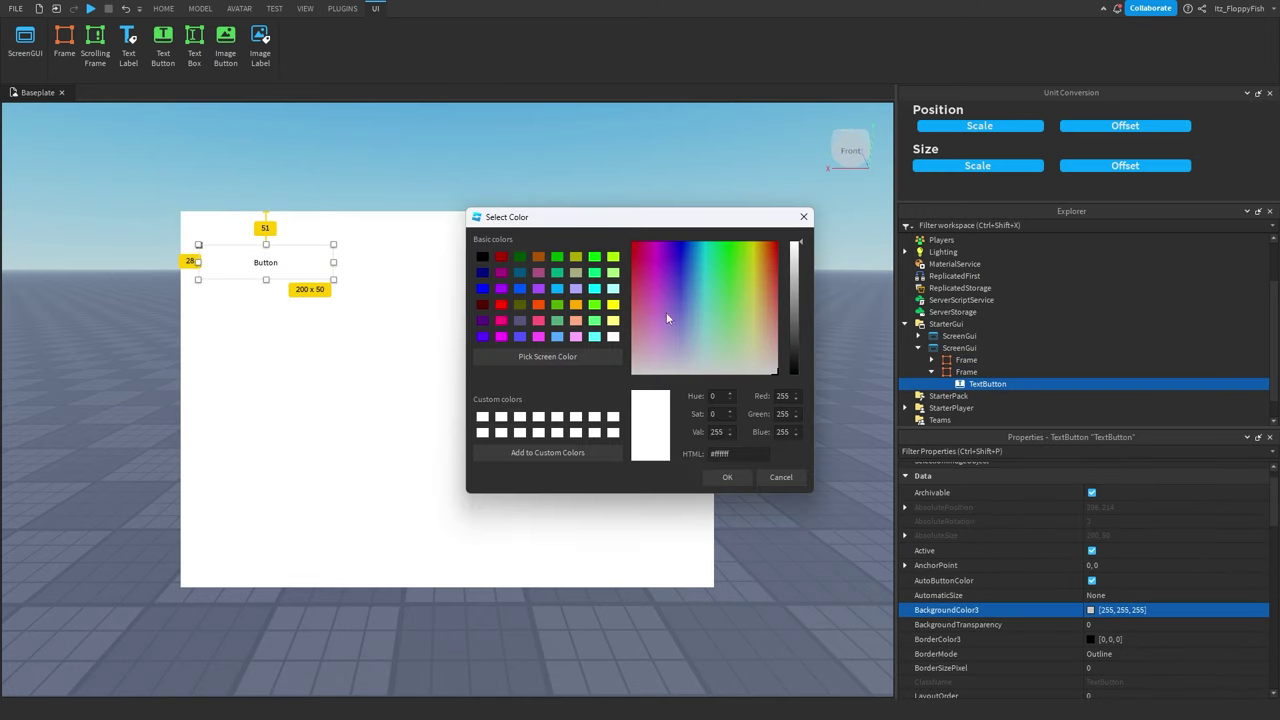
pyautogui.click(594, 256)
pyautogui.click(727, 477)
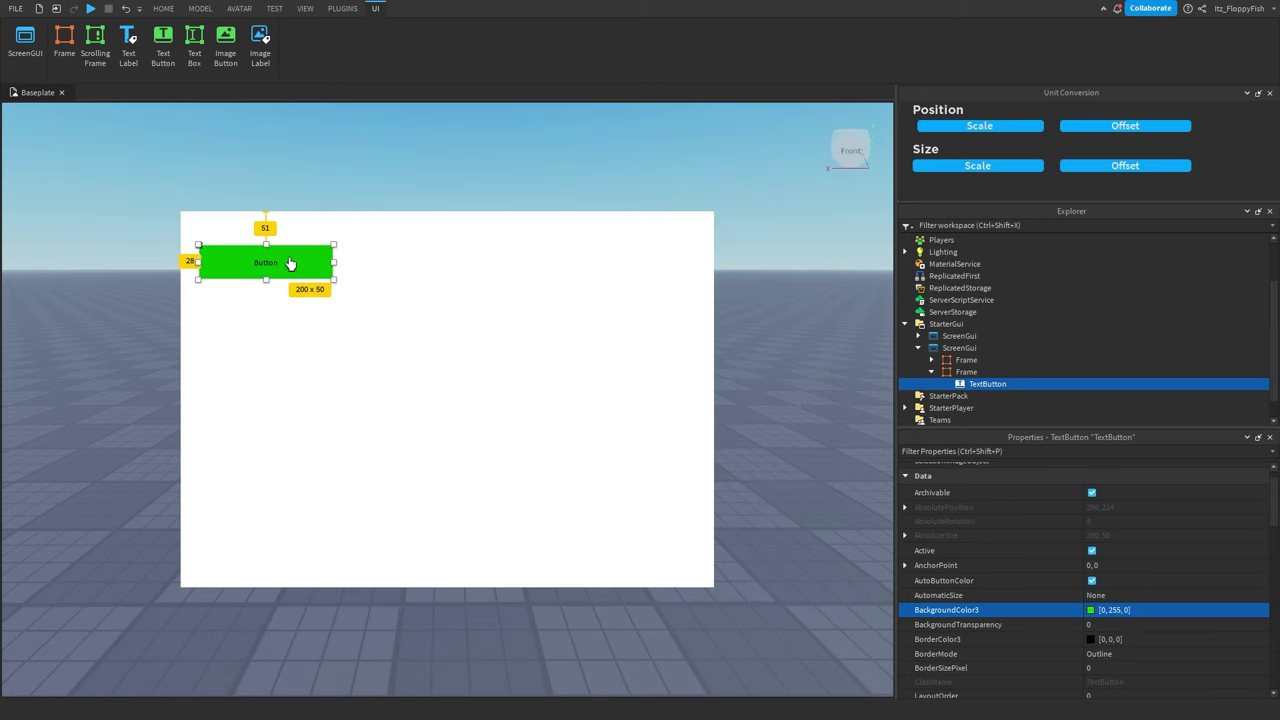
pyautogui.moveTo(289, 260); pyautogui.dragTo(290, 250)
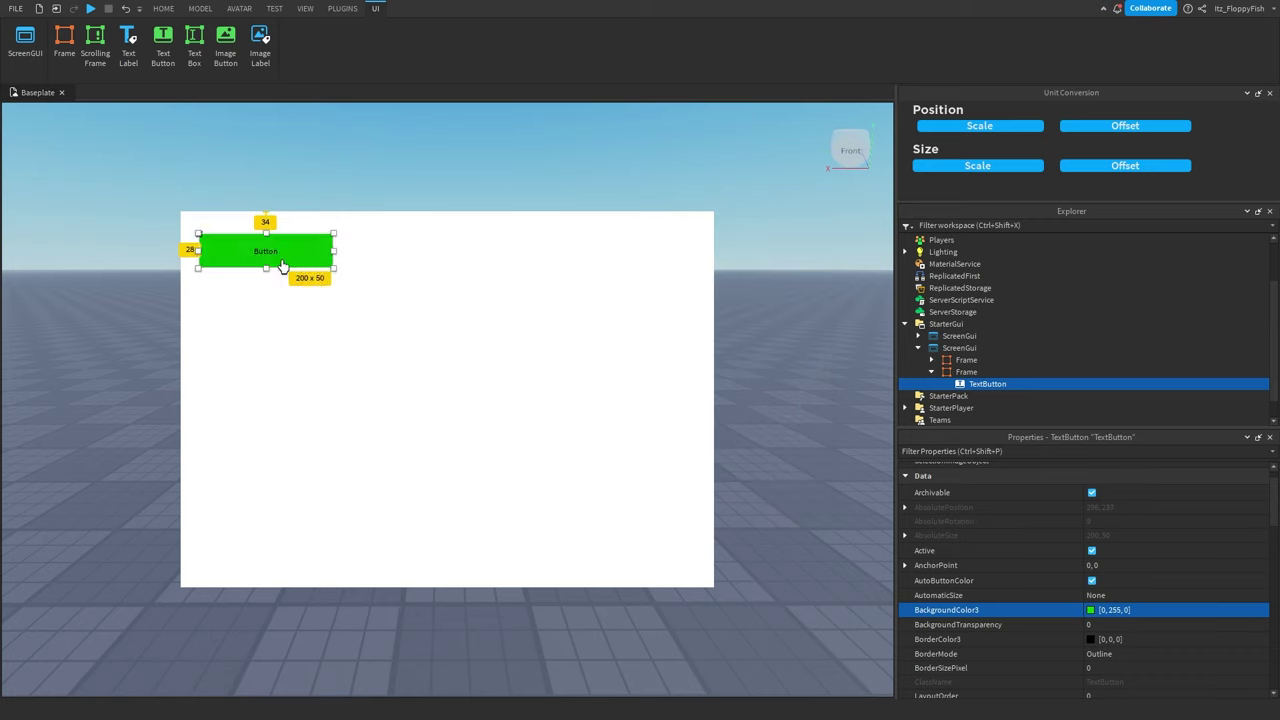
# Step: Change the TextButton's text to Gamepass and turn on TextScaled for it
pyautogui.doubleClick(270, 262)
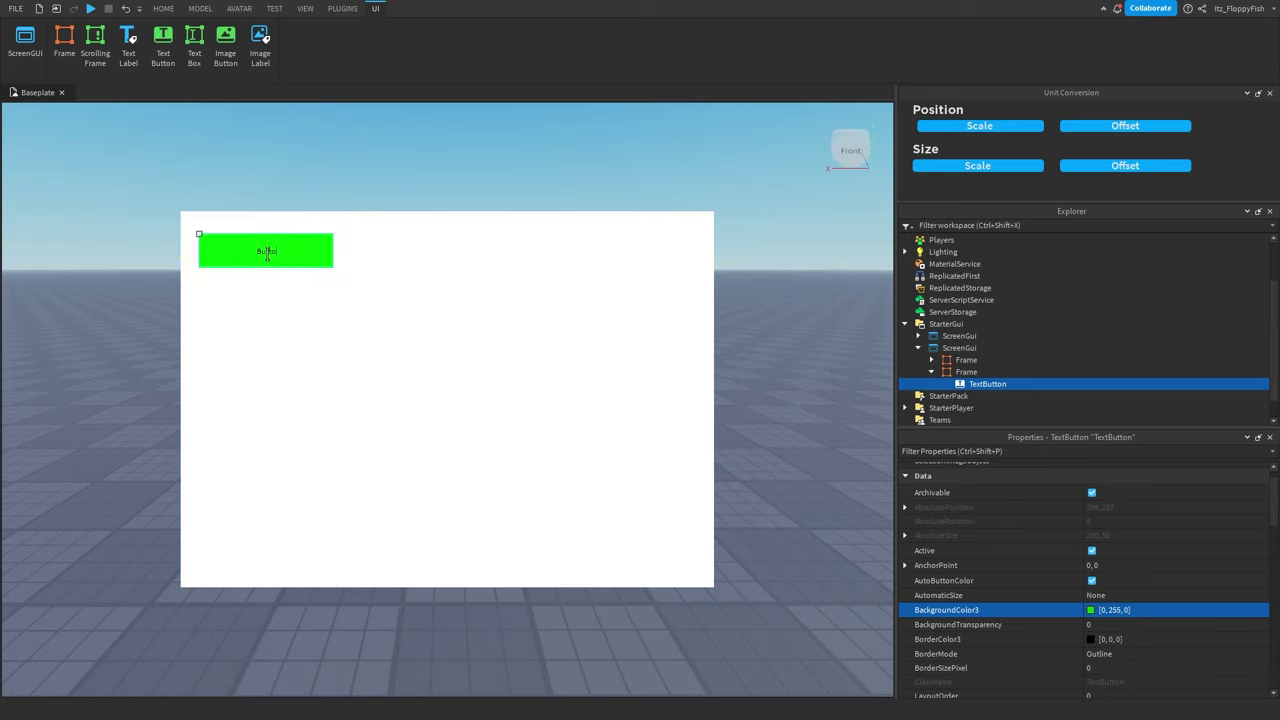
pyautogui.click(295, 277)
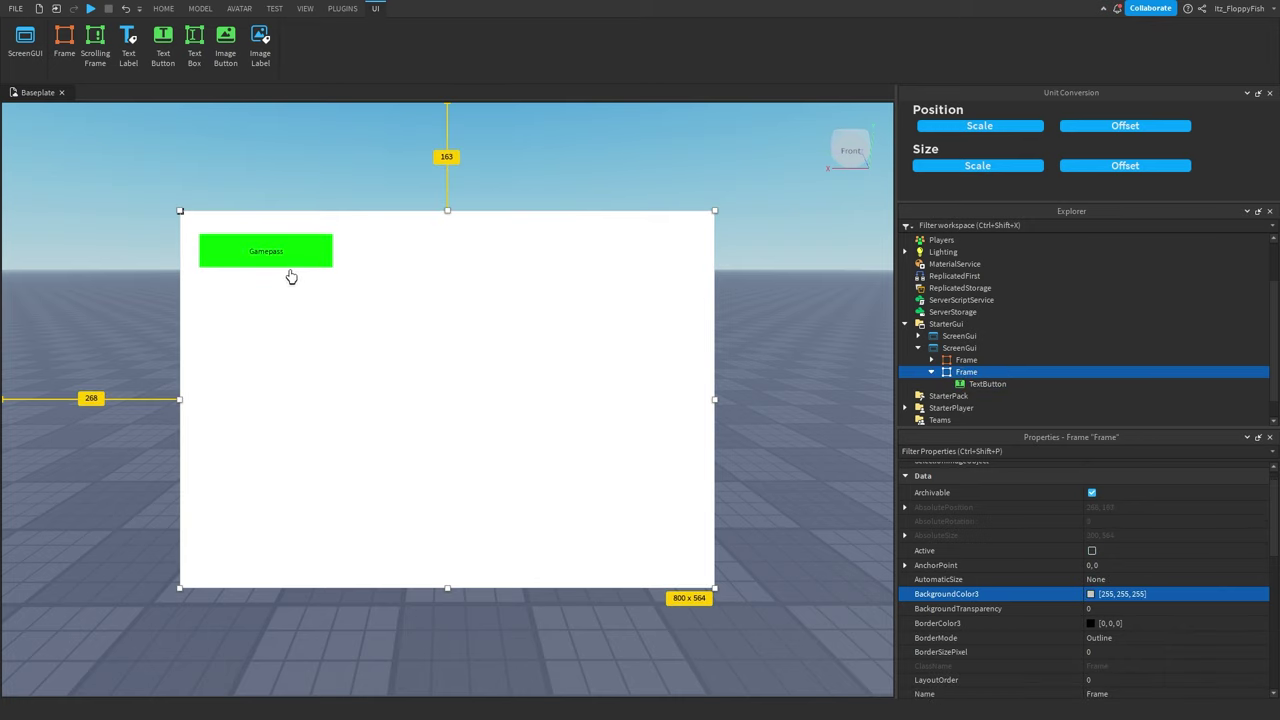
pyautogui.click(275, 255)
pyautogui.scroll(-6, 1100, 580)
pyautogui.scroll(-5, 1125, 575)
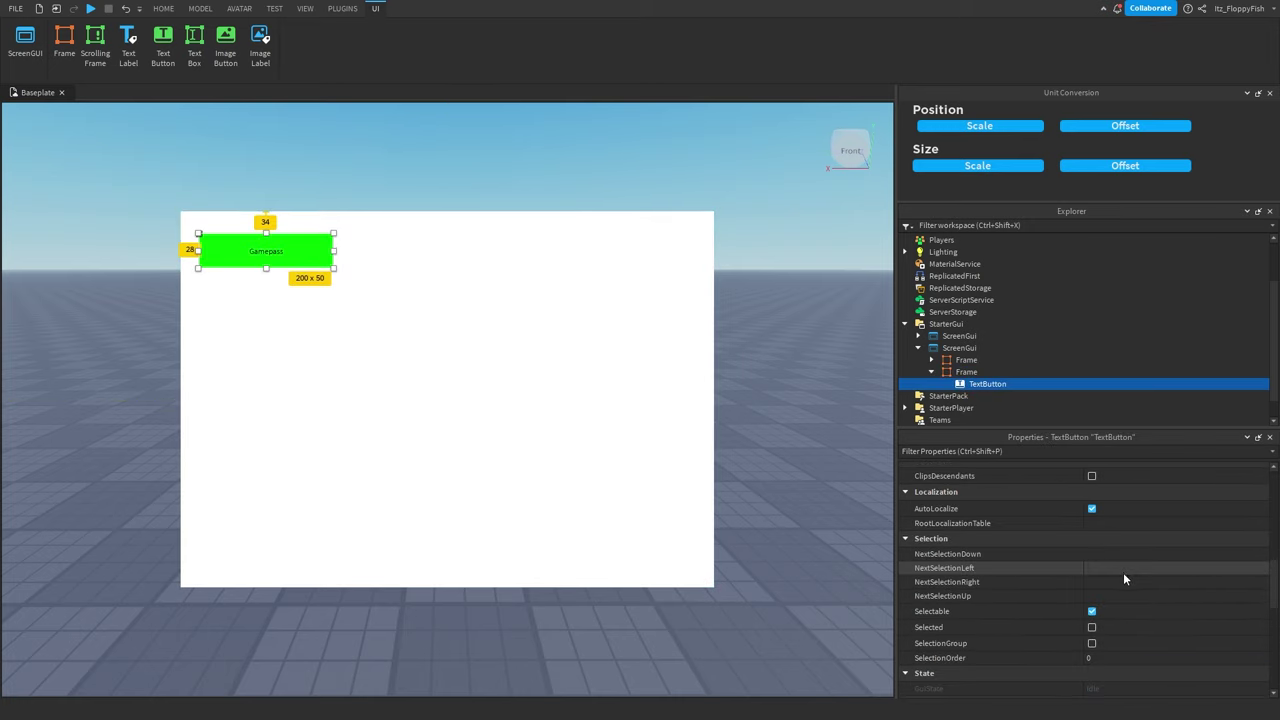
pyautogui.click(1091, 513)
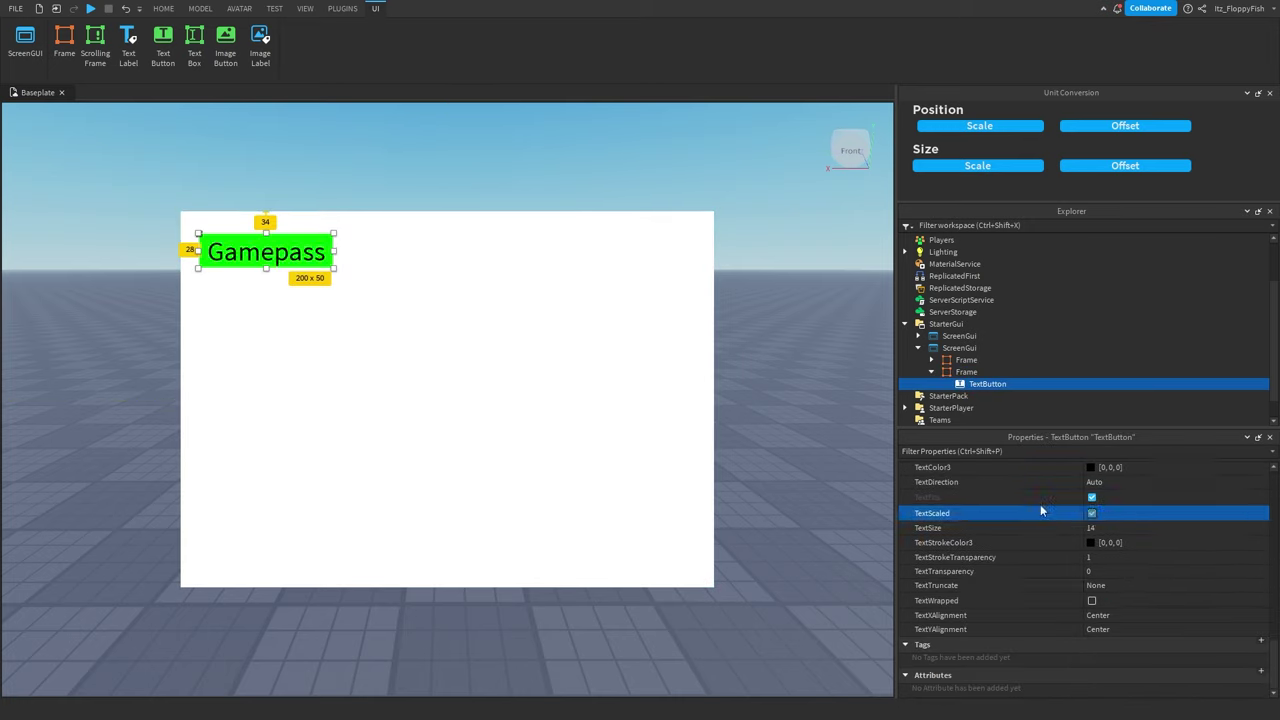
pyautogui.click(431, 359)
# Step: Duplicate the Gamepass button twice and space the copies out into a row of three across the Frame
pyautogui.click(1003, 382)
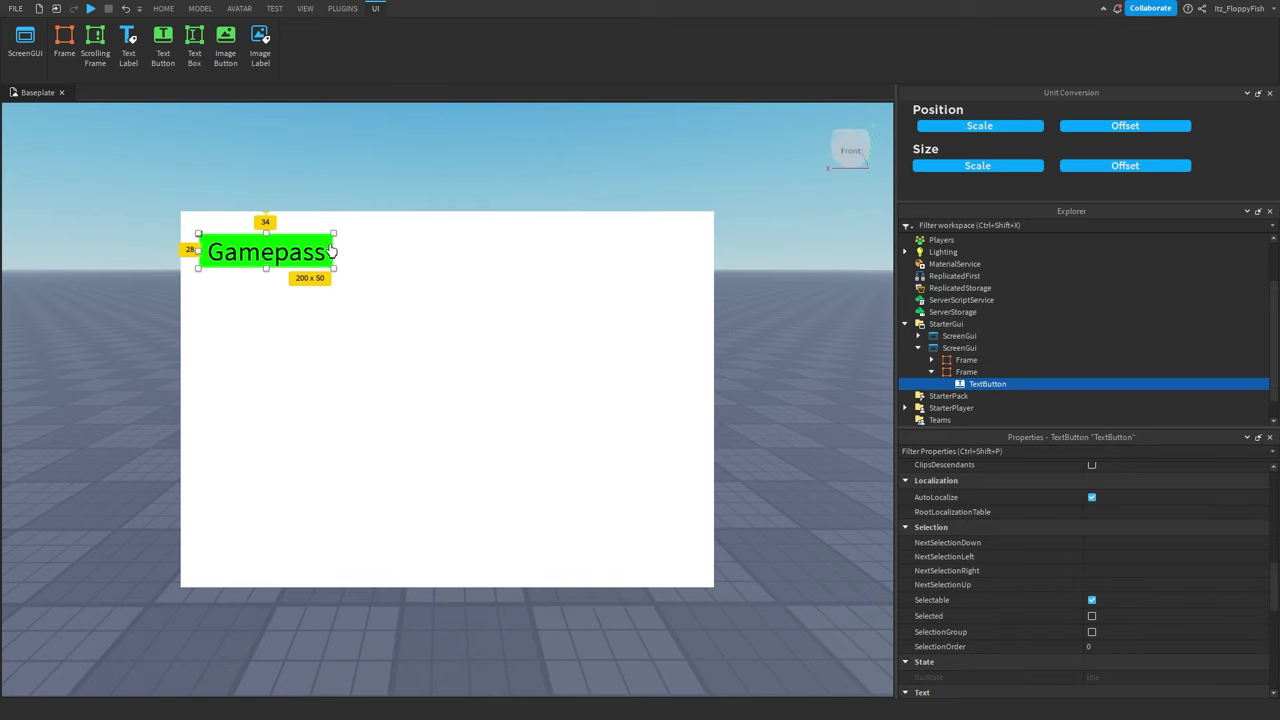
pyautogui.hotkey('ctrl', 'd')
pyautogui.moveTo(266, 252); pyautogui.dragTo(636, 250)
pyautogui.hotkey('ctrl', 'd')
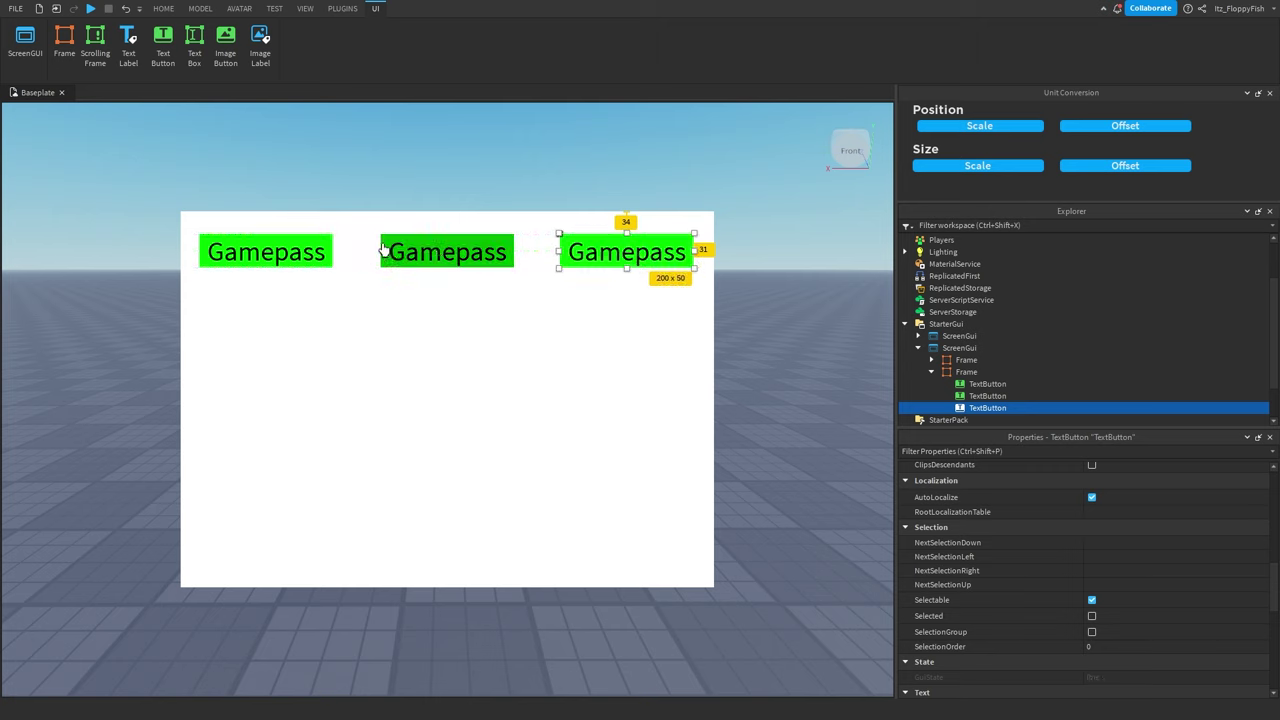
# Step: Select all three Gamepass buttons and duplicate the row three times down the Frame to make four rows
pyautogui.click(266, 252)
pyautogui.keyDown('ctrl'); pyautogui.click(447, 252); pyautogui.keyUp('ctrl')
pyautogui.keyDown('ctrl'); pyautogui.click(608, 257); pyautogui.keyUp('ctrl')
pyautogui.hotkey('ctrl', 'd')
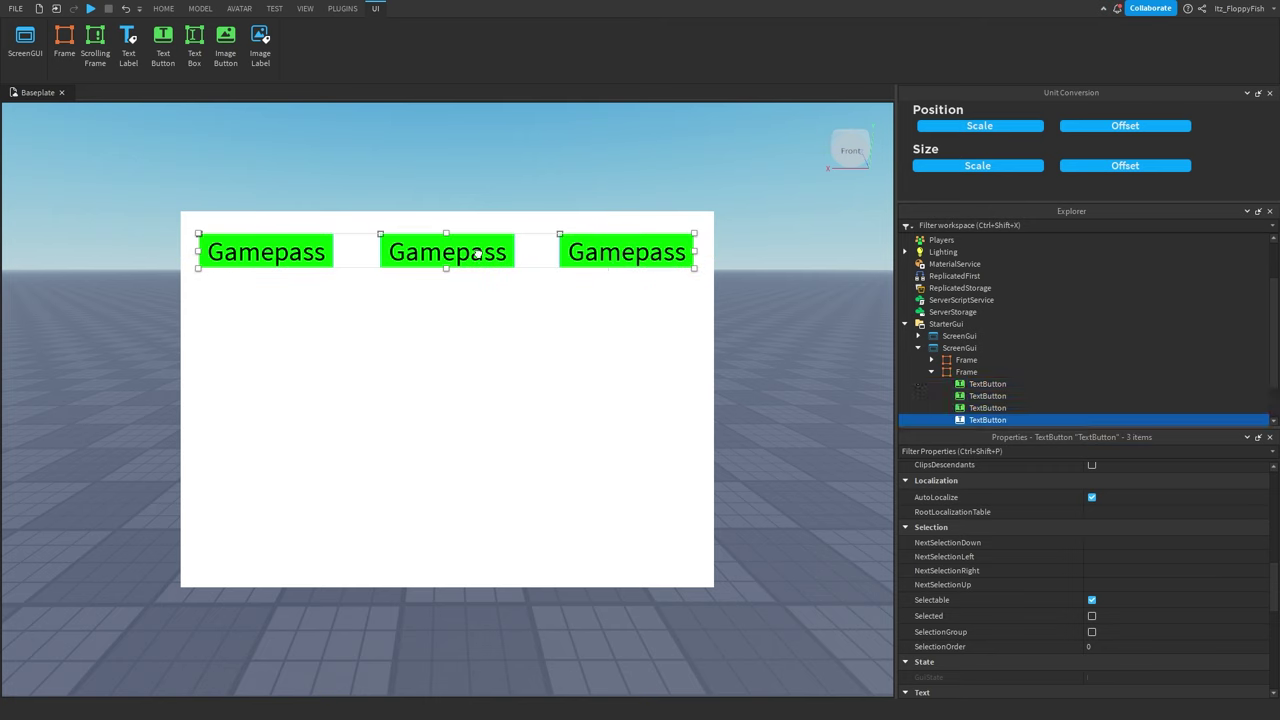
pyautogui.moveTo(480, 268); pyautogui.dragTo(486, 508)
pyautogui.hotkey('ctrl', 'd')
pyautogui.hotkey('ctrl', 'd')
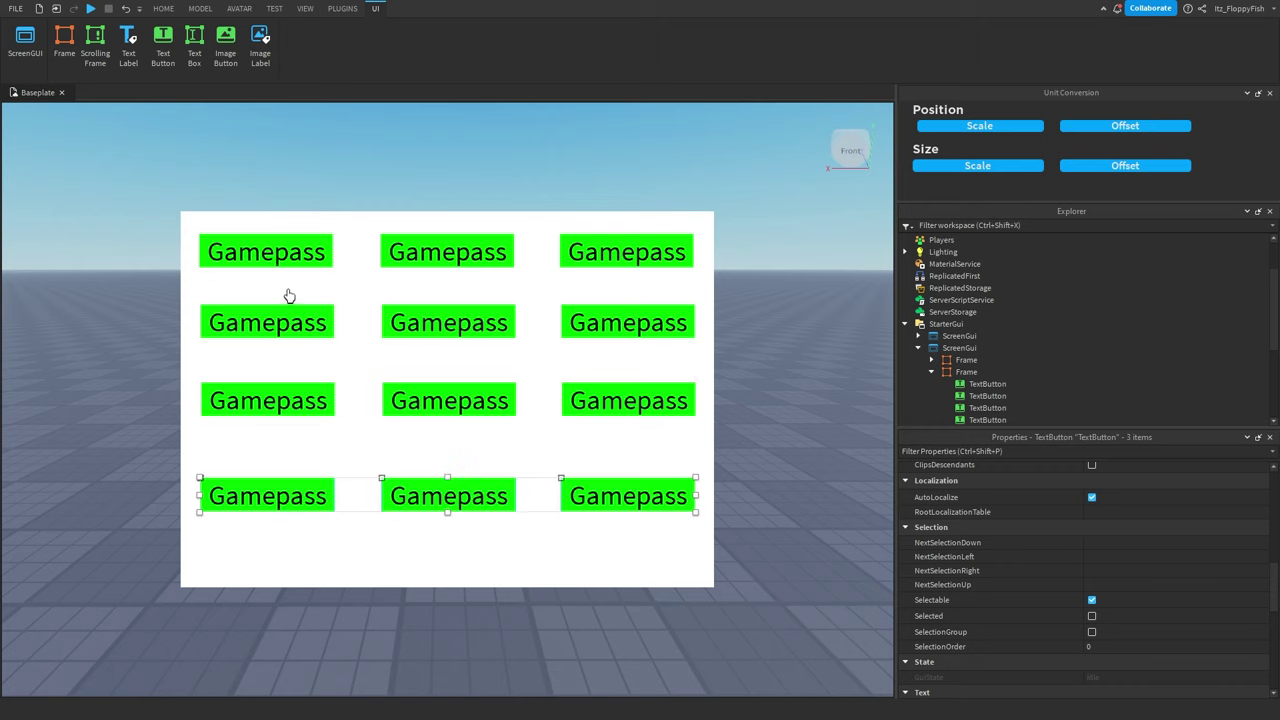
# Step: Insert a green TextLabel reading Shop into the new Frame, centre it over the Frame's top edge, and select the Frame
pyautogui.click(989, 372)
pyautogui.click(935, 471)
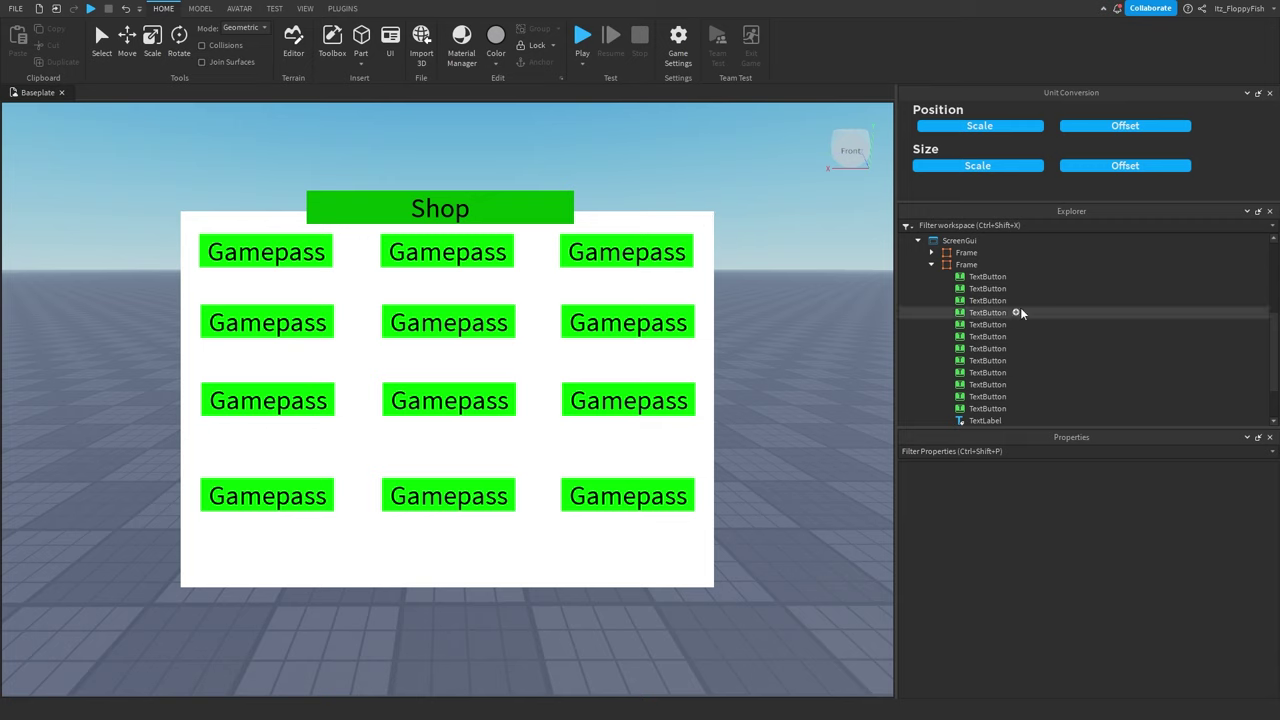
pyautogui.click(966, 265)
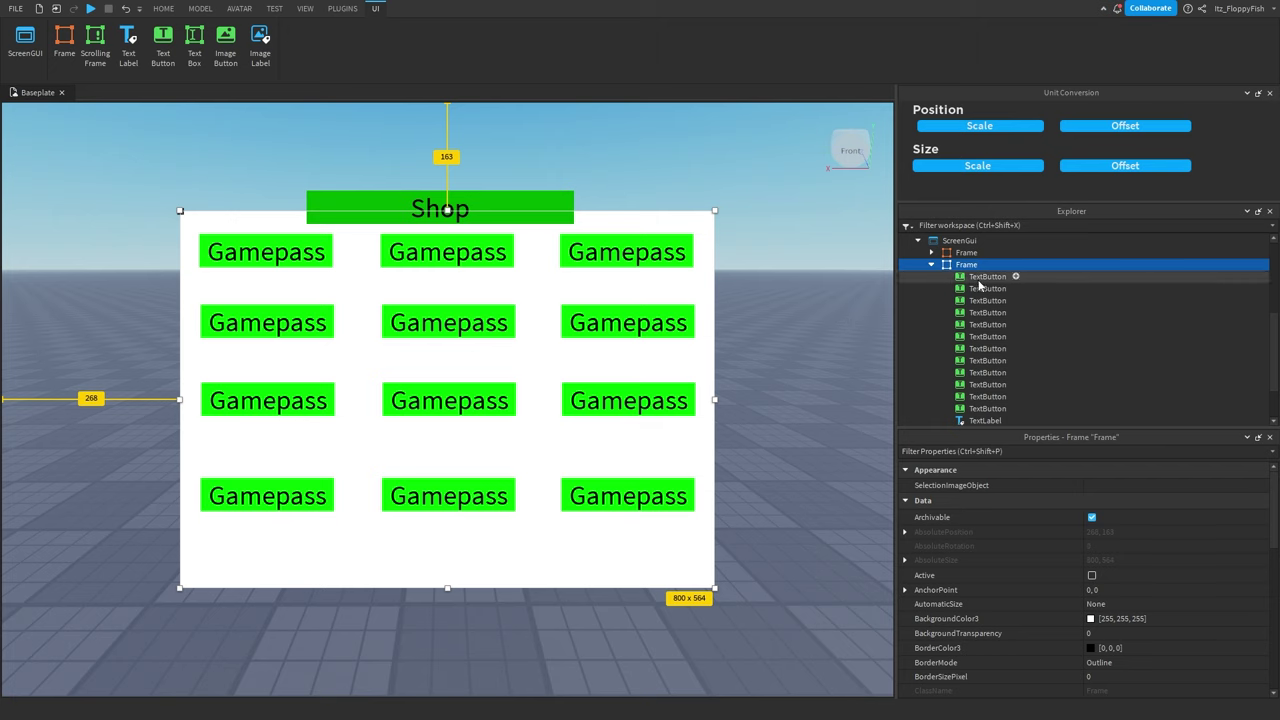
# Step: Select the Shop Frame with all its TextButtons and TextLabel and convert their position and size to Scale
pyautogui.scroll(-2, 982, 285)
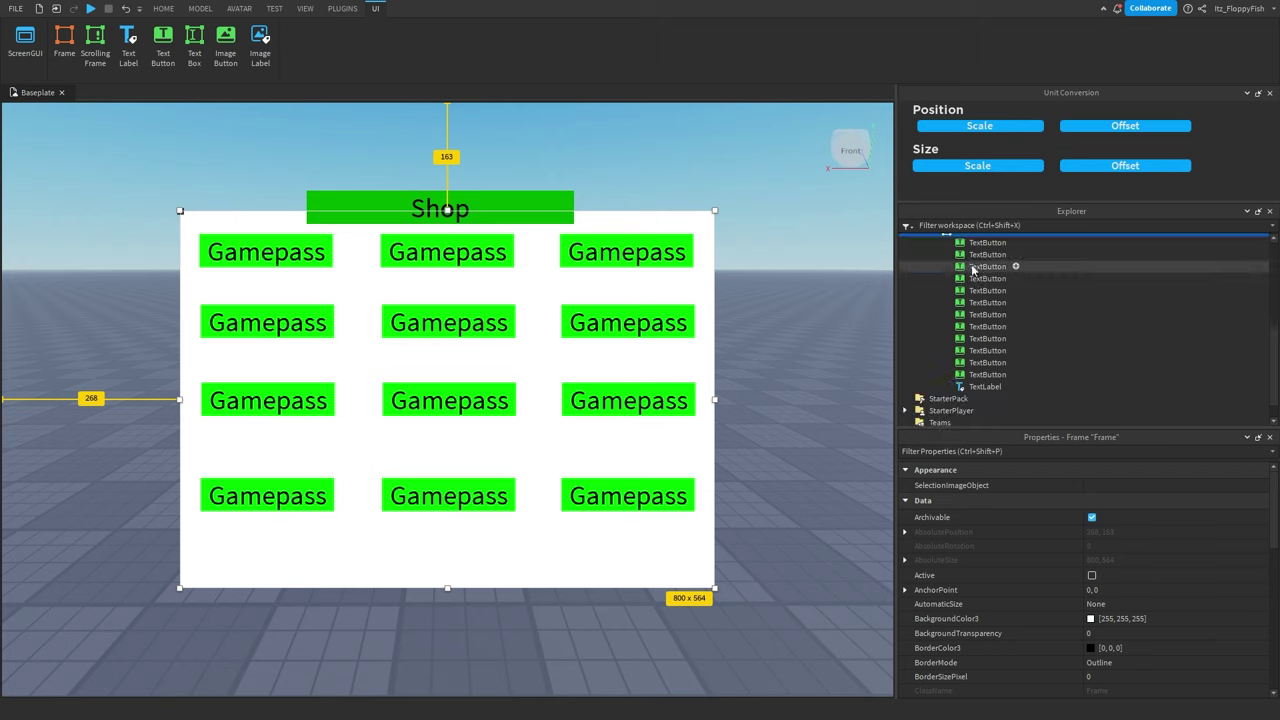
pyautogui.keyDown('shift'); pyautogui.click(987, 388); pyautogui.keyUp('shift')
pyautogui.scroll(2, 990, 338)
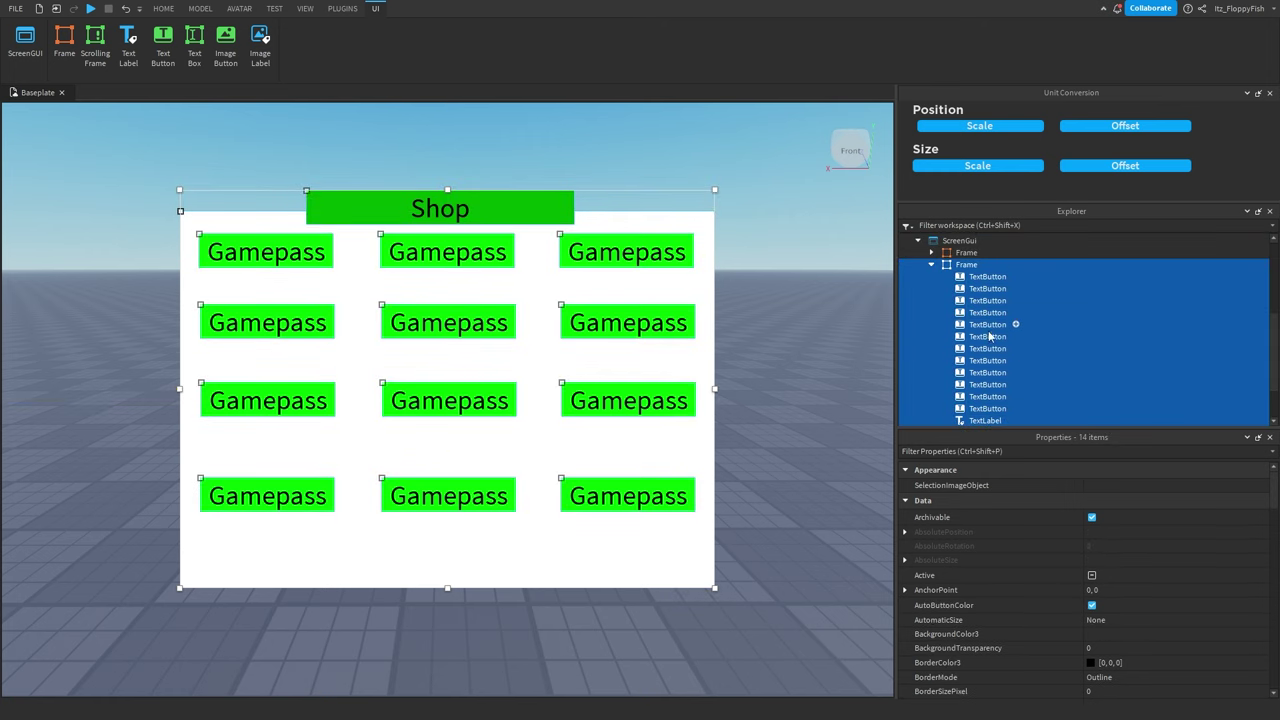
pyautogui.scroll(-2, 980, 370)
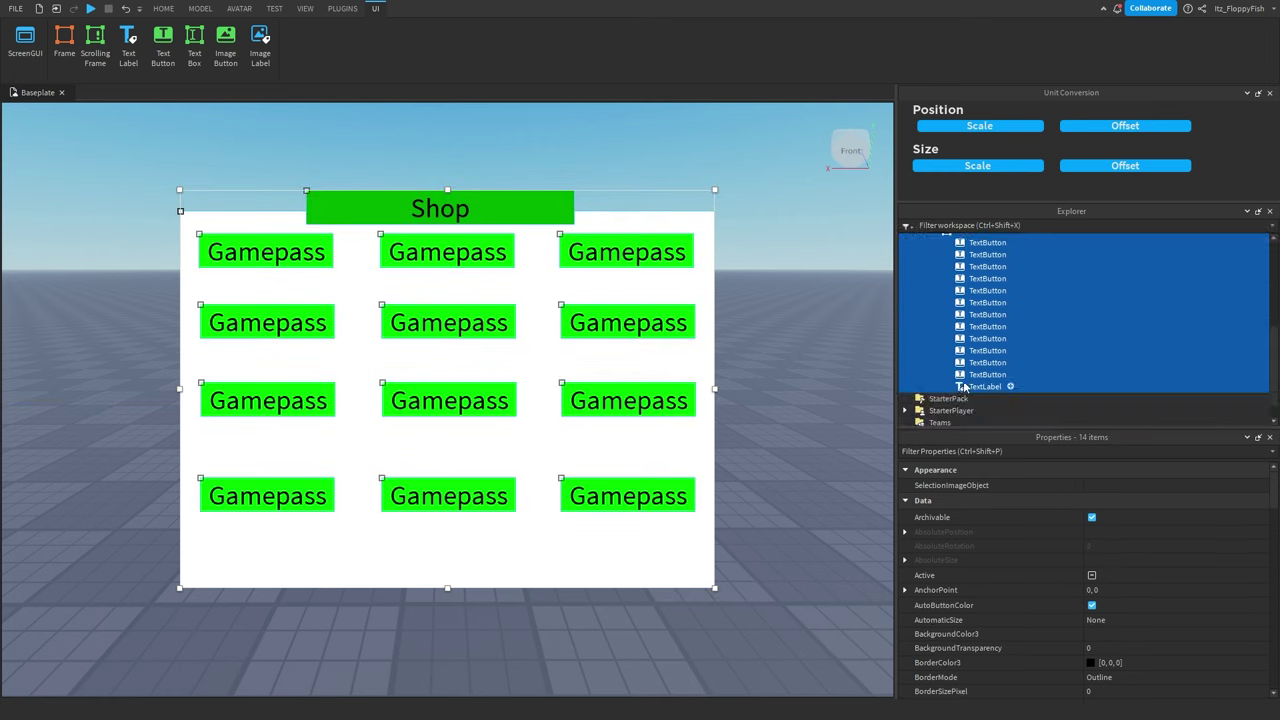
pyautogui.scroll(2, 966, 387)
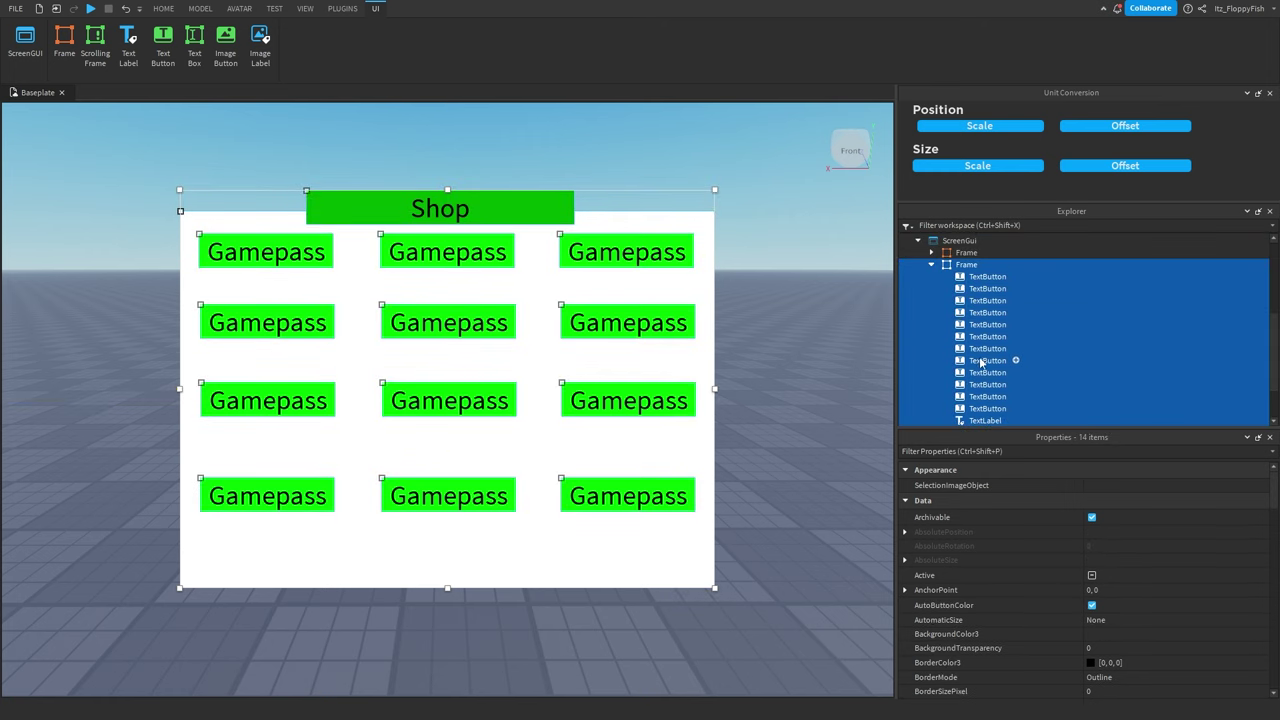
pyautogui.click(980, 126)
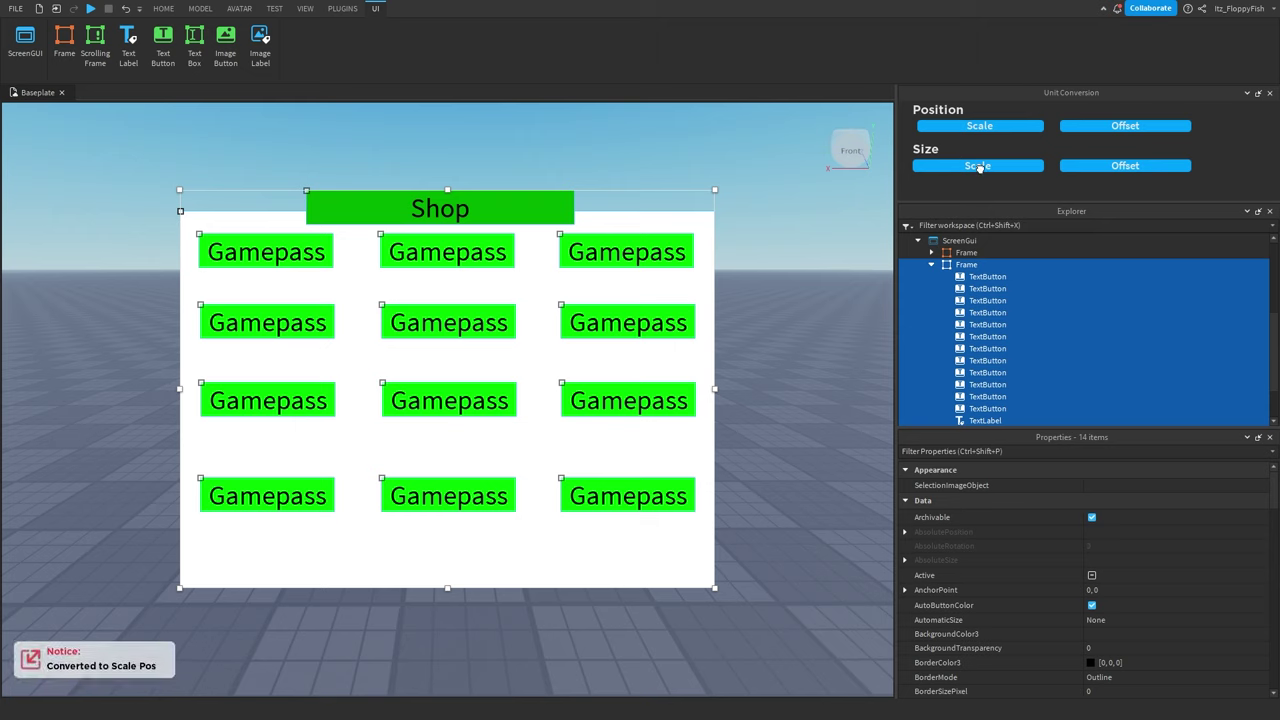
pyautogui.click(979, 166)
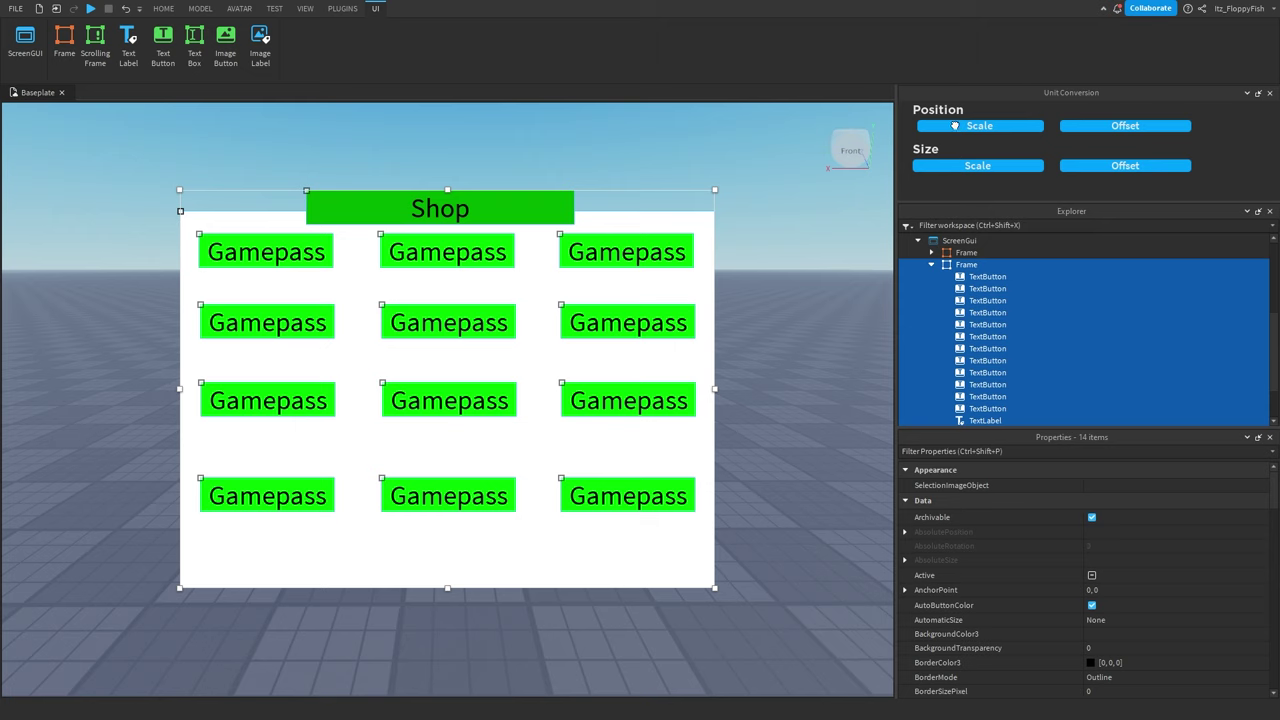
# Step: Add an AutoScale Lite aspect ratio constraint to the Shop Frame alone and narrow the viewport to test its scaling
pyautogui.click(967, 362)
pyautogui.click(966, 266)
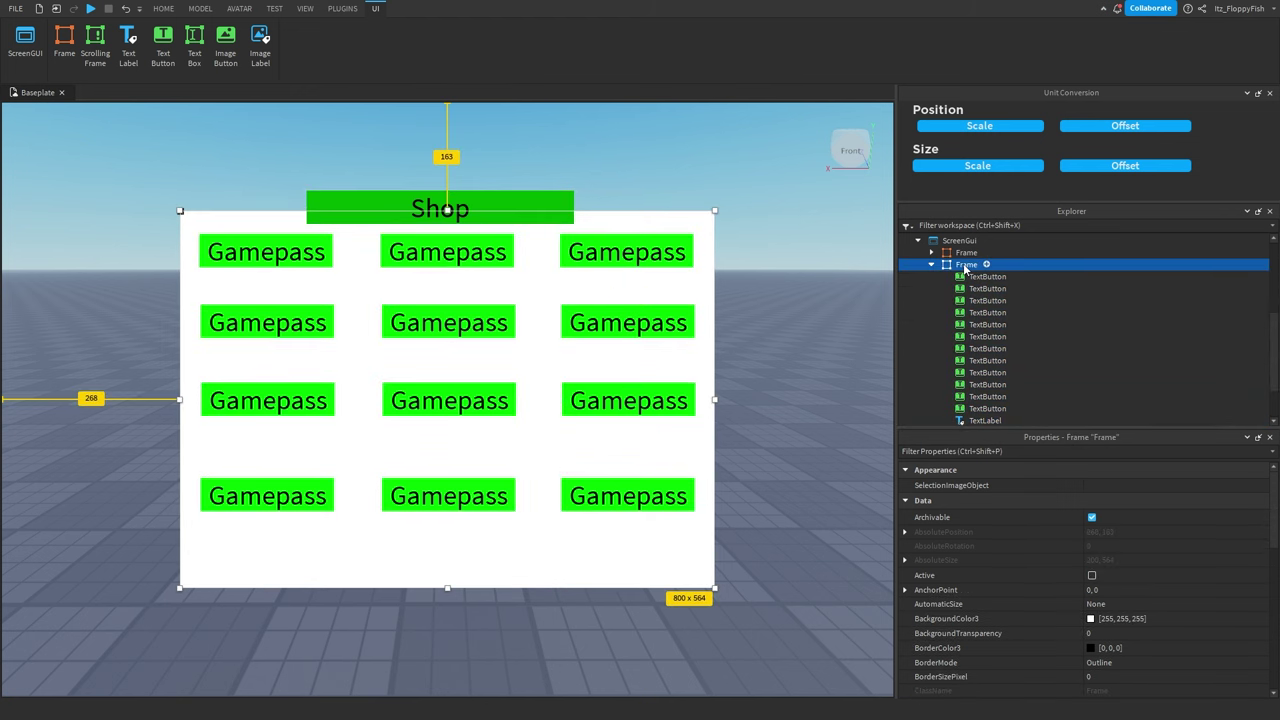
pyautogui.click(342, 9)
pyautogui.click(949, 45)
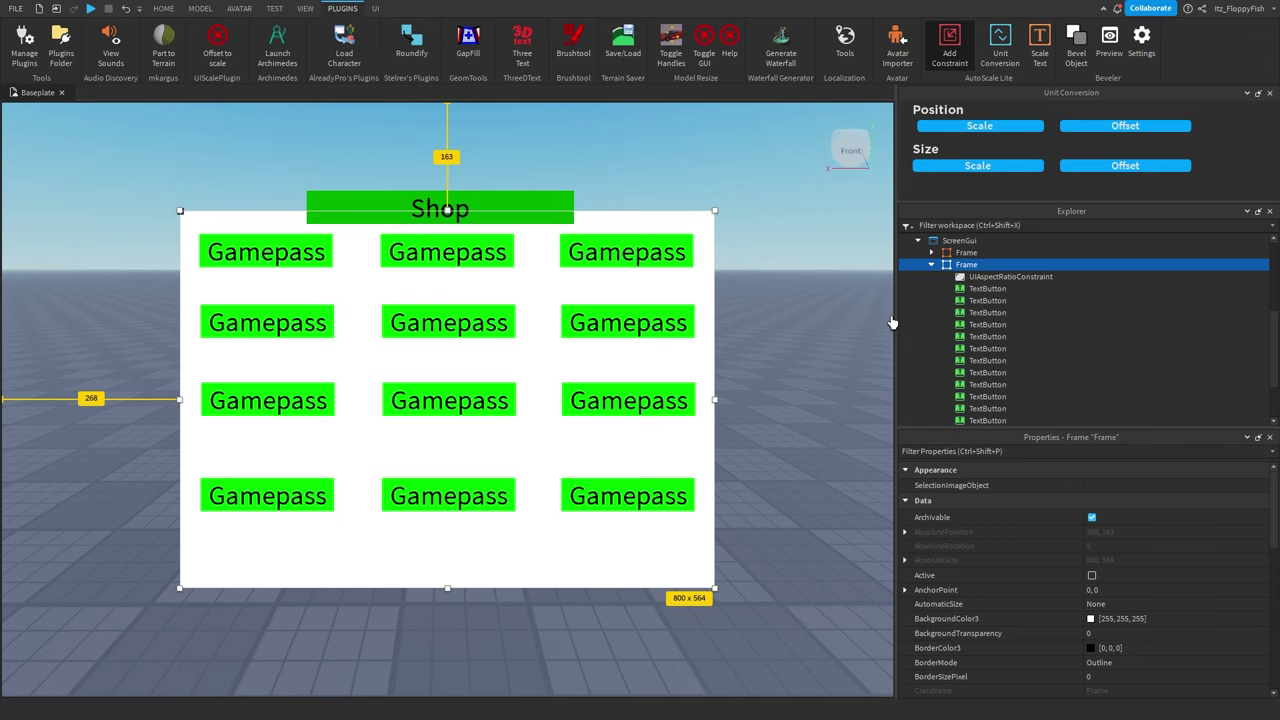
pyautogui.moveTo(894, 314); pyautogui.dragTo(740, 298)
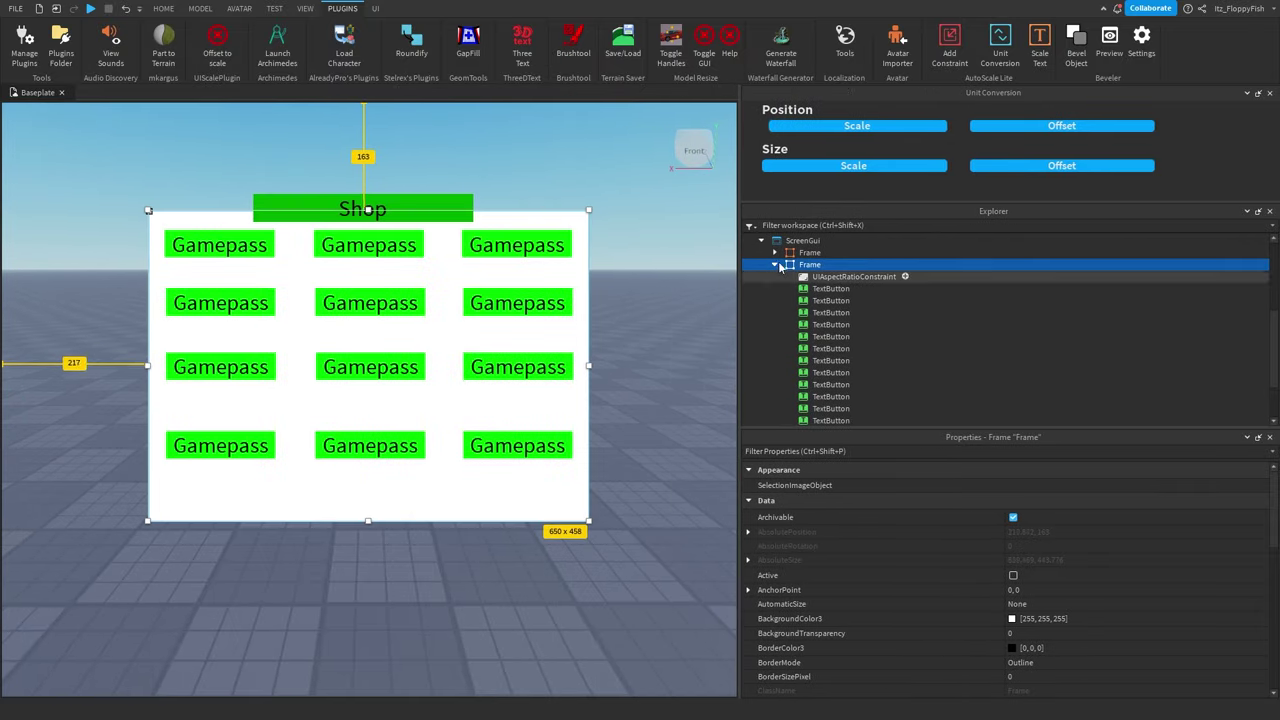
# Step: Set the Shop Frame's AnchorPoint to 0.5, 0.5, move it back to the screen centre, and widen the viewport to test its alignment
pyautogui.click(1025, 590)
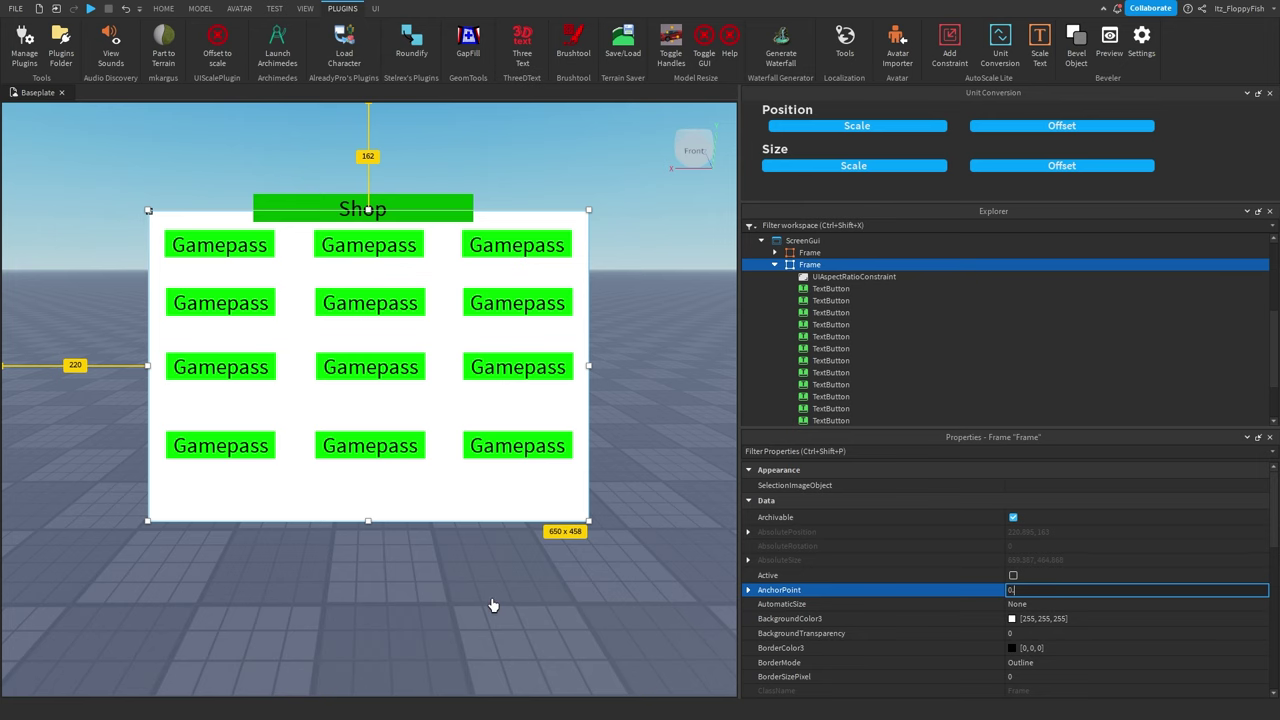
pyautogui.press('Return')
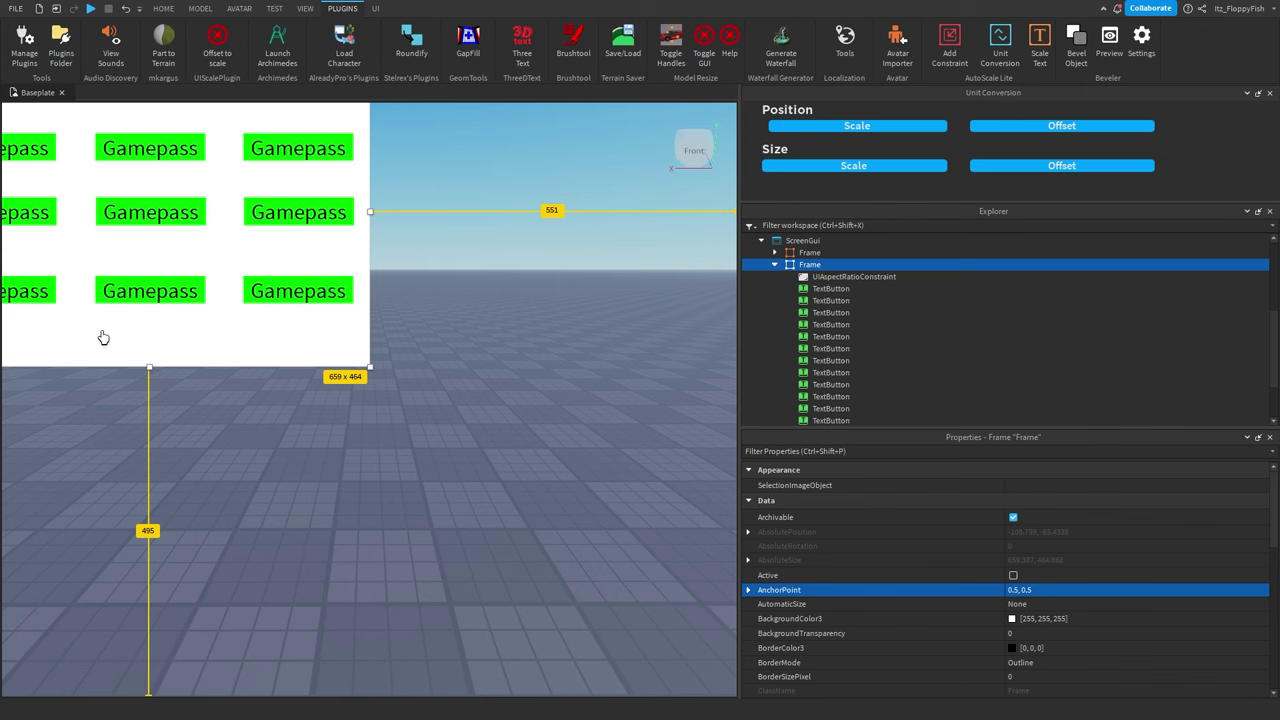
pyautogui.moveTo(215, 335); pyautogui.dragTo(426, 523)
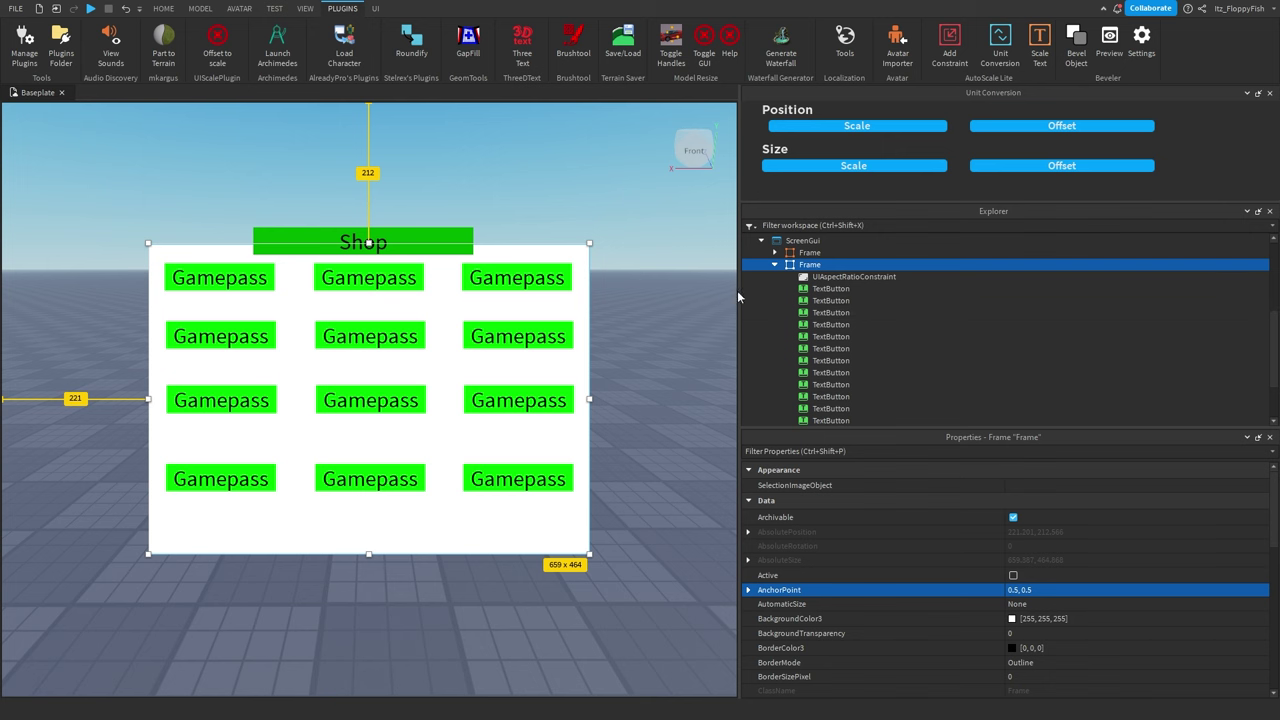
pyautogui.moveTo(736, 298); pyautogui.dragTo(968, 308)
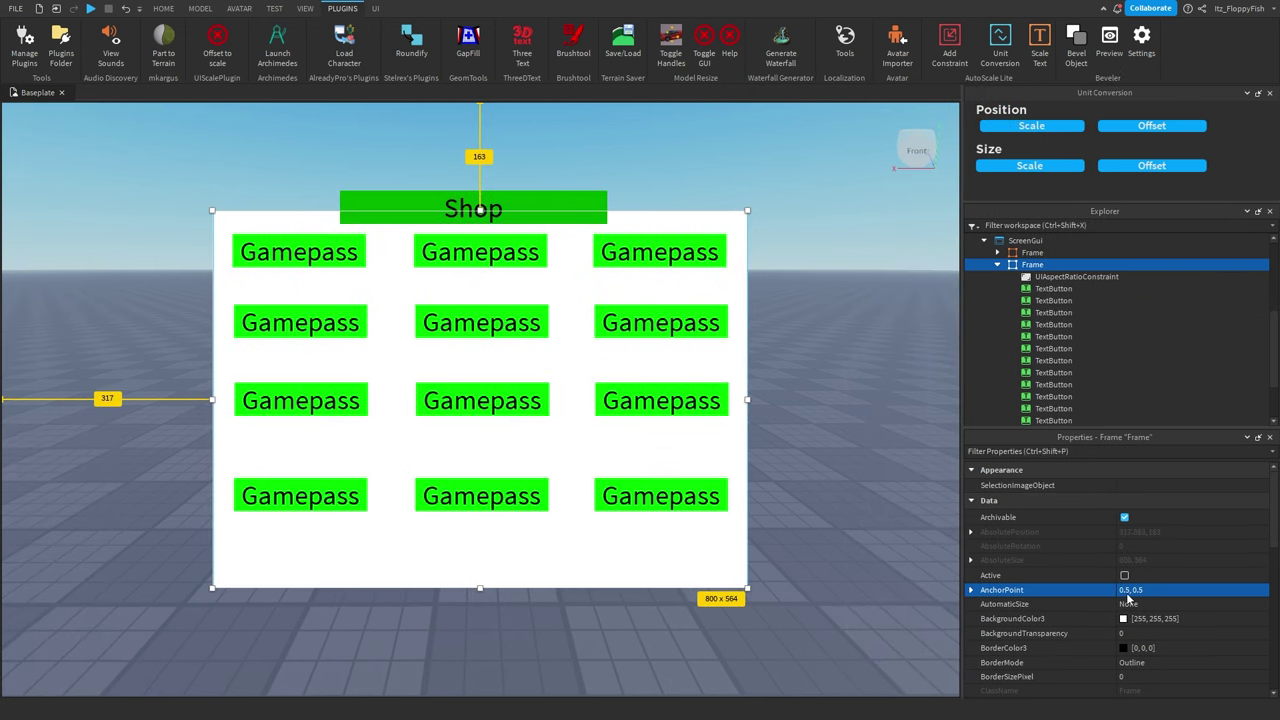
pyautogui.scroll(-3, 1045, 310)
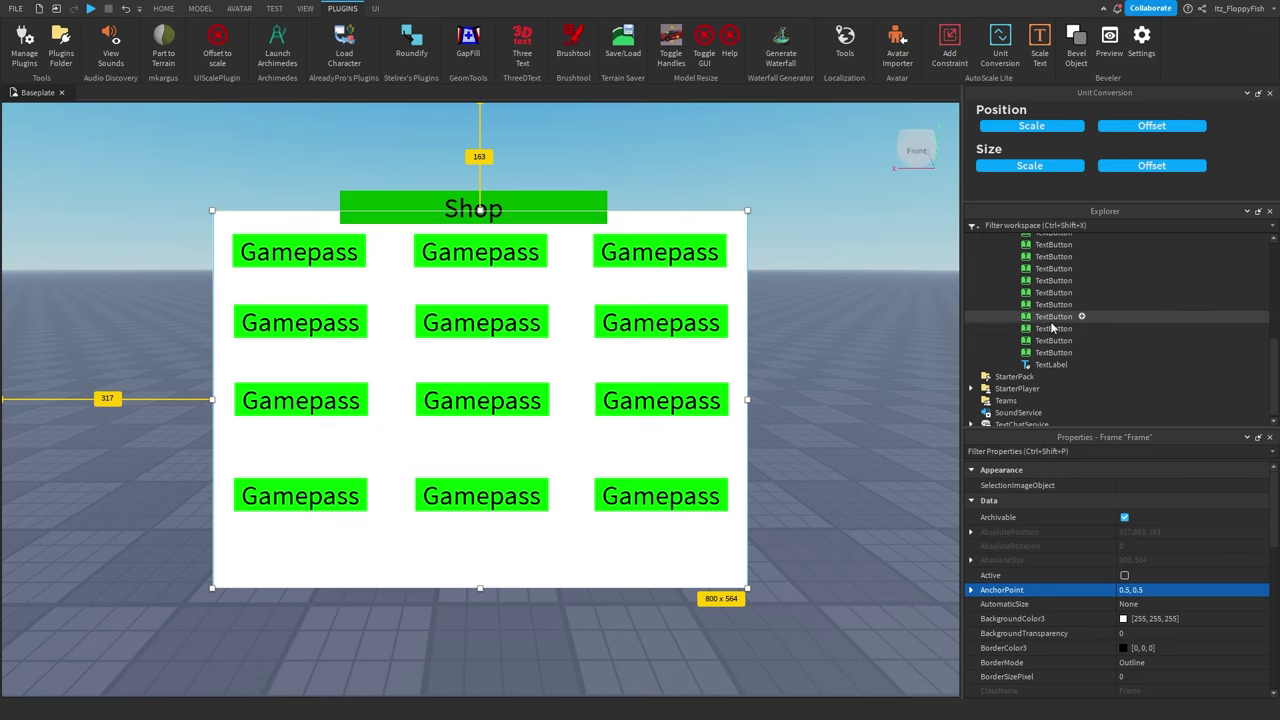
pyautogui.click(1053, 352)
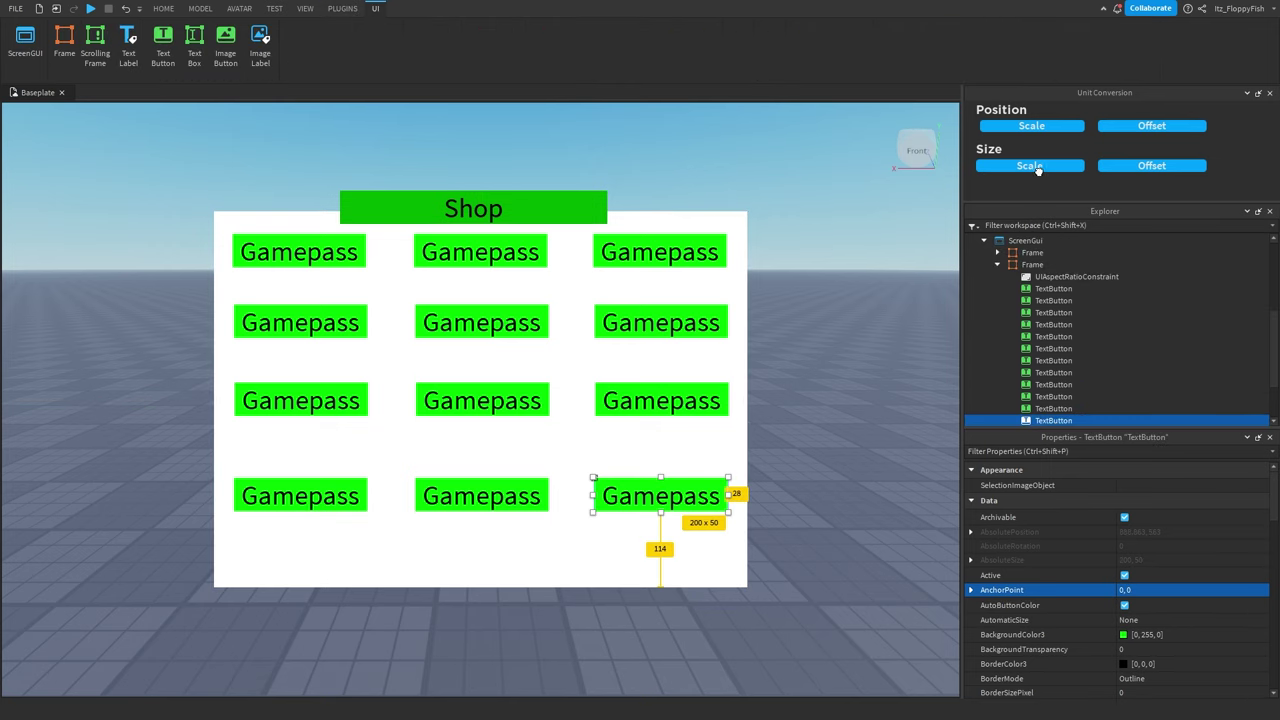
pyautogui.scroll(3, 1053, 306)
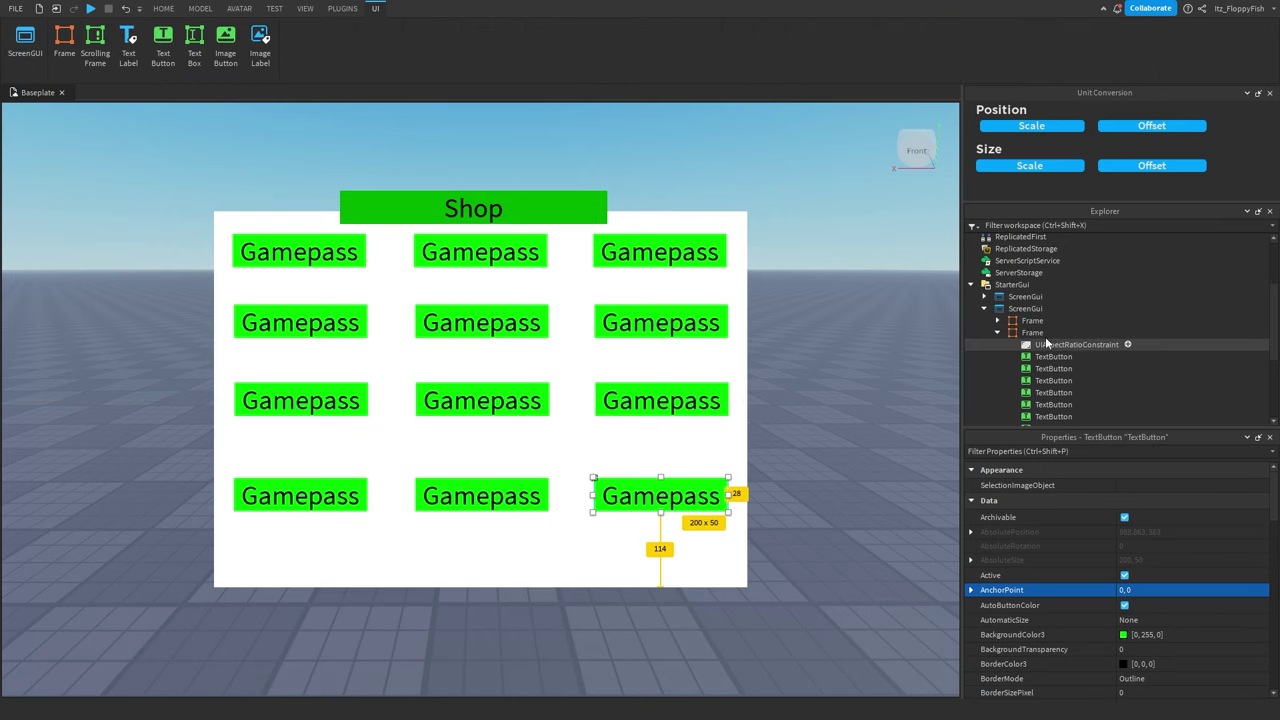
pyautogui.click(1030, 333)
pyautogui.scroll(-2, 1058, 300)
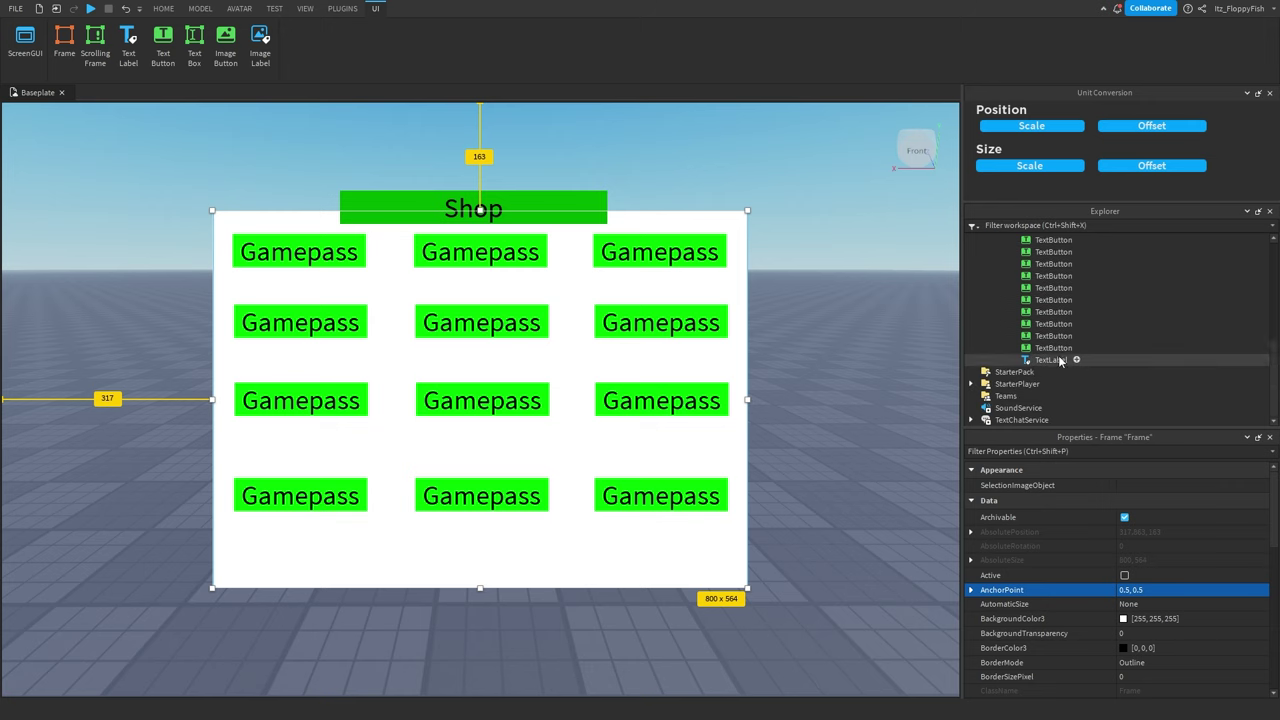
pyautogui.scroll(4, 1058, 328)
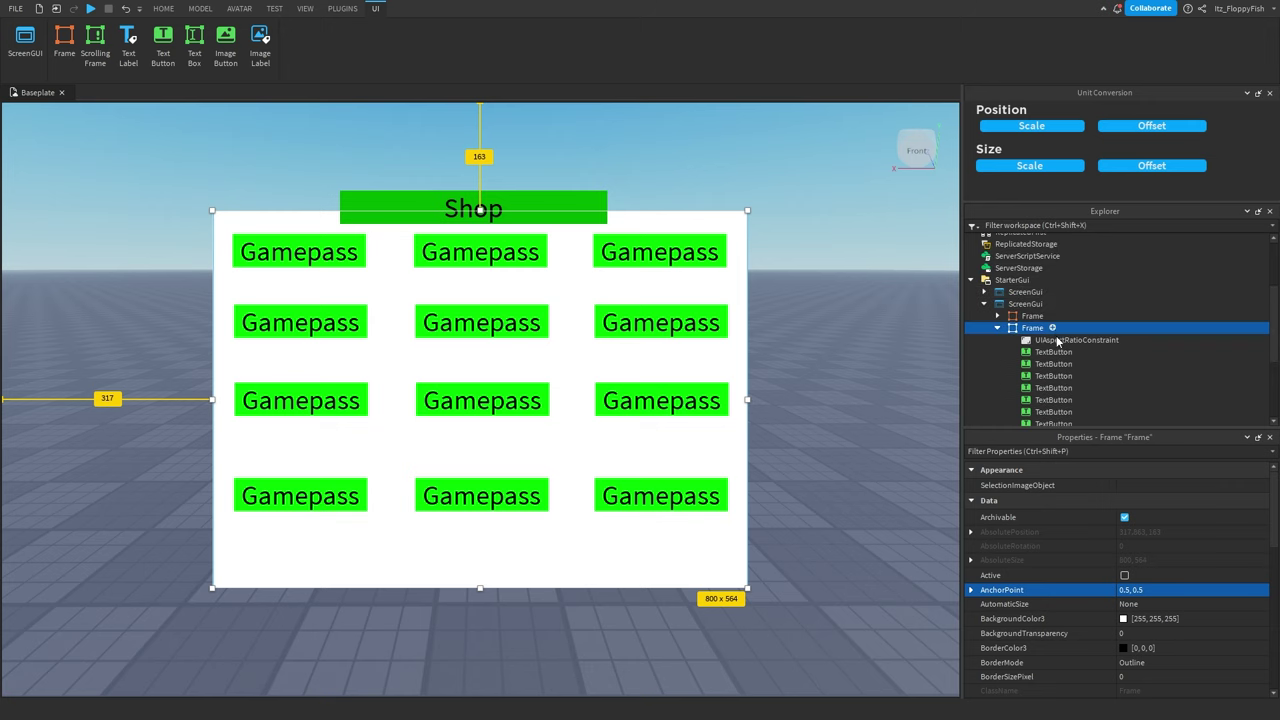
# Step: Preview the Shop Frame's scaling in the device emulator on iPhone 6, iPhone 4S and iPhone XR, and exit the emulation
pyautogui.click(278, 9)
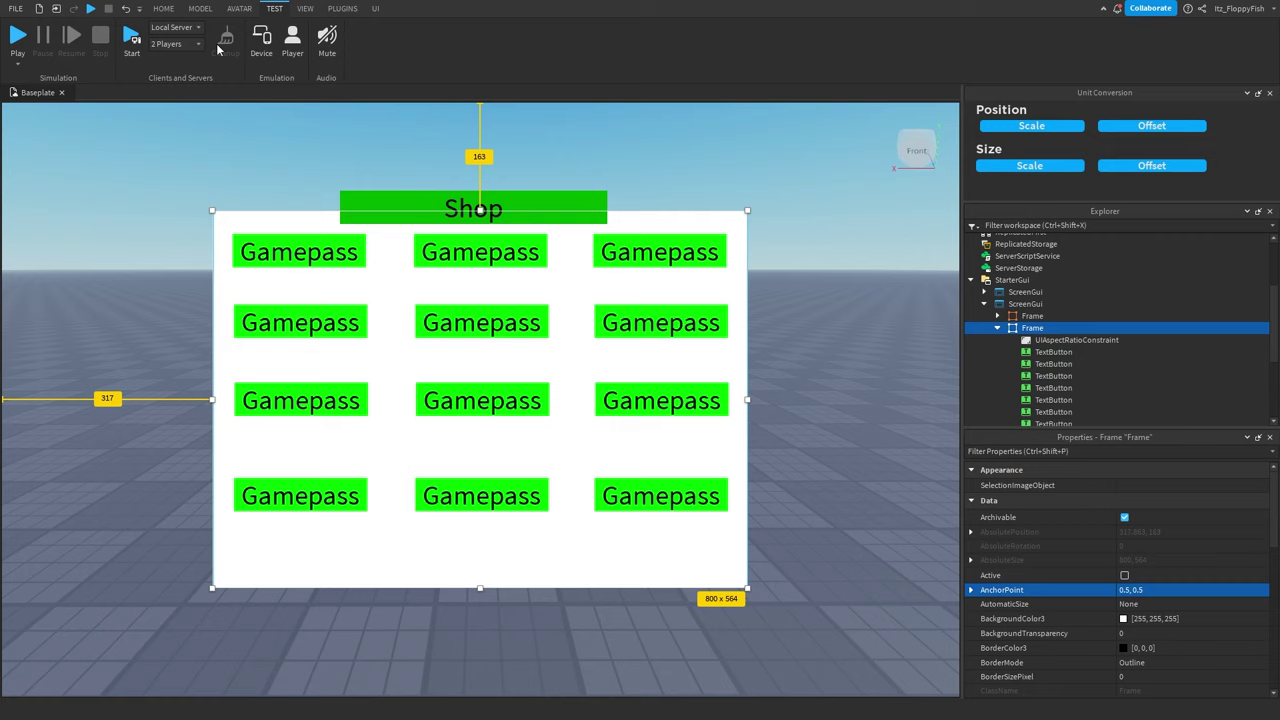
pyautogui.click(255, 52)
pyautogui.click(450, 106)
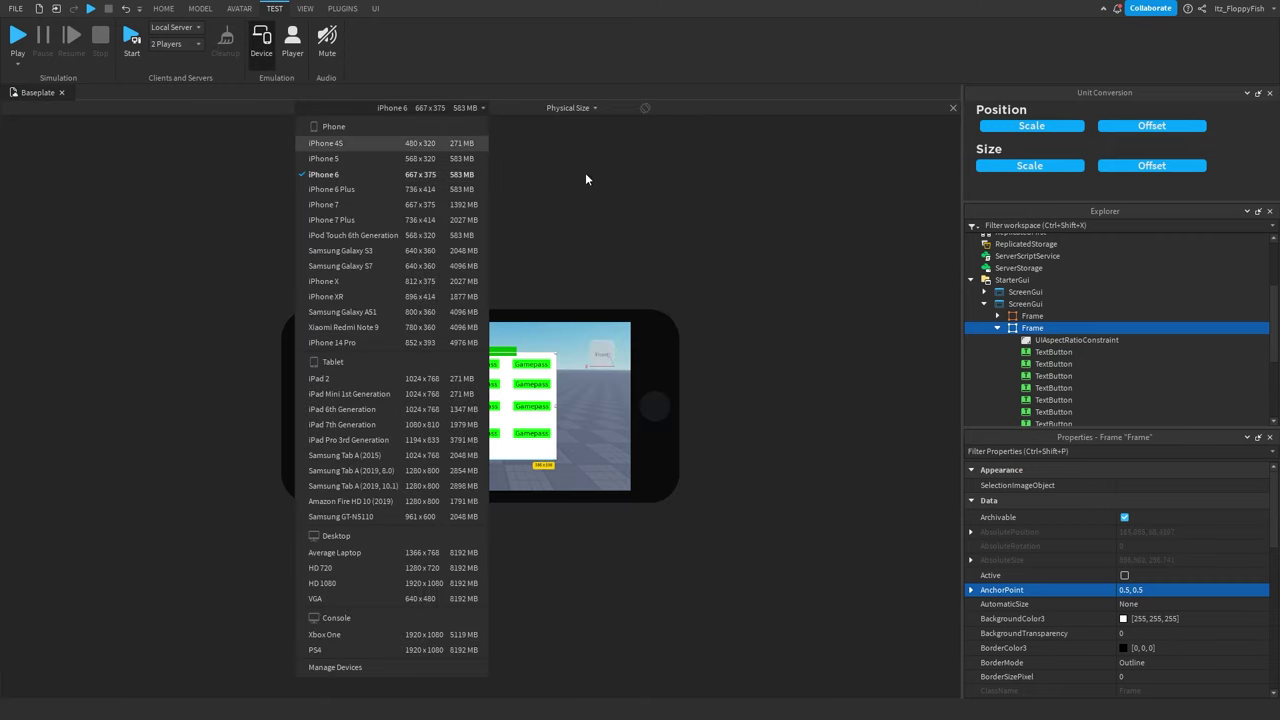
pyautogui.click(580, 180)
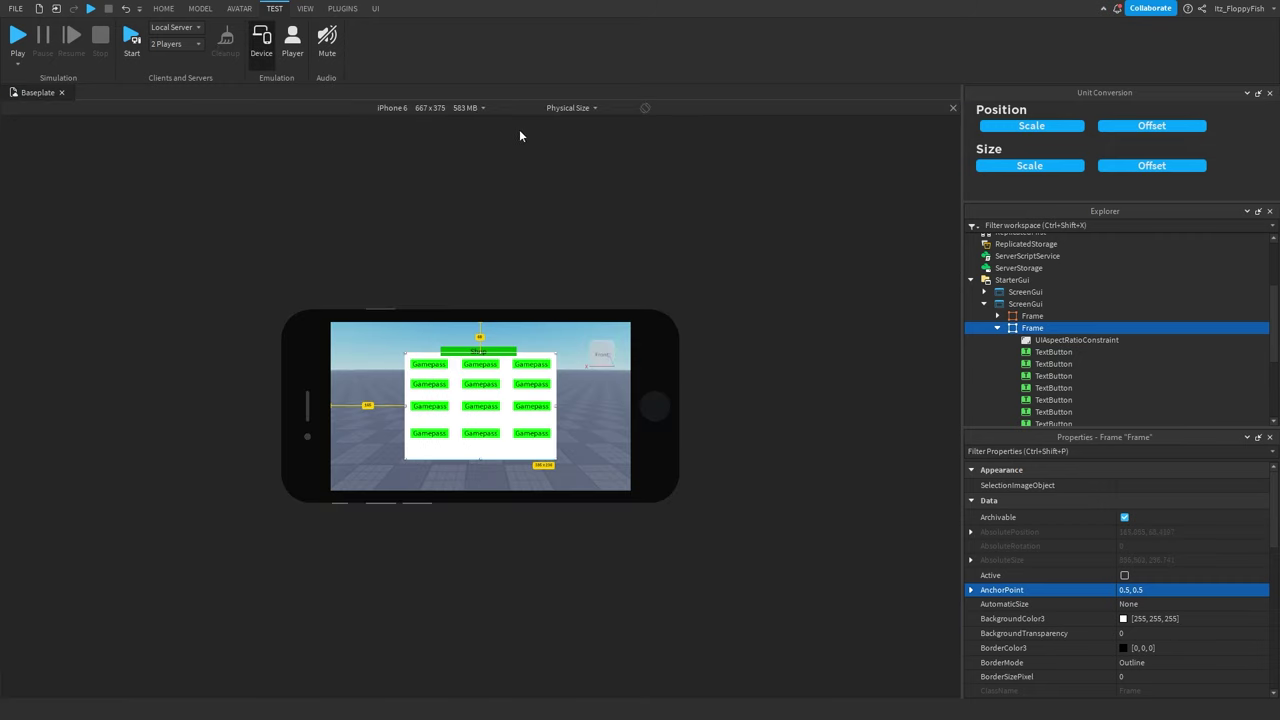
pyautogui.click(430, 107)
pyautogui.click(354, 147)
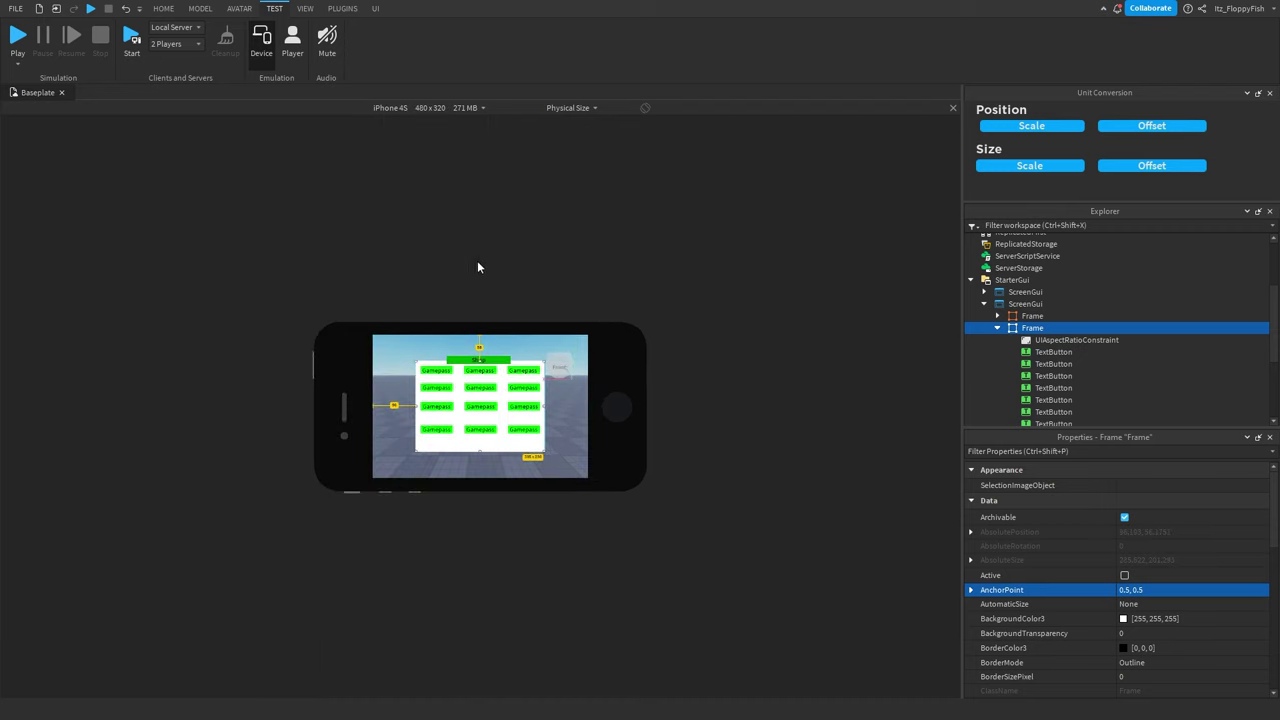
pyautogui.click(426, 113)
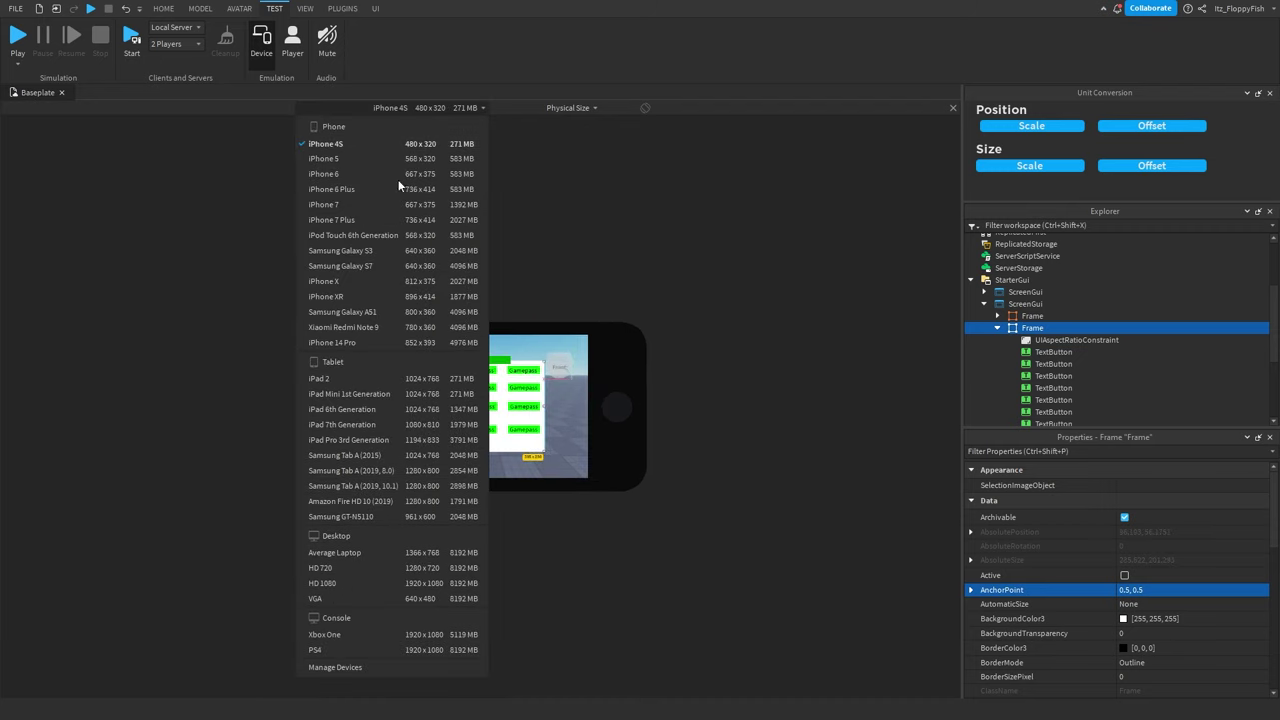
pyautogui.click(367, 296)
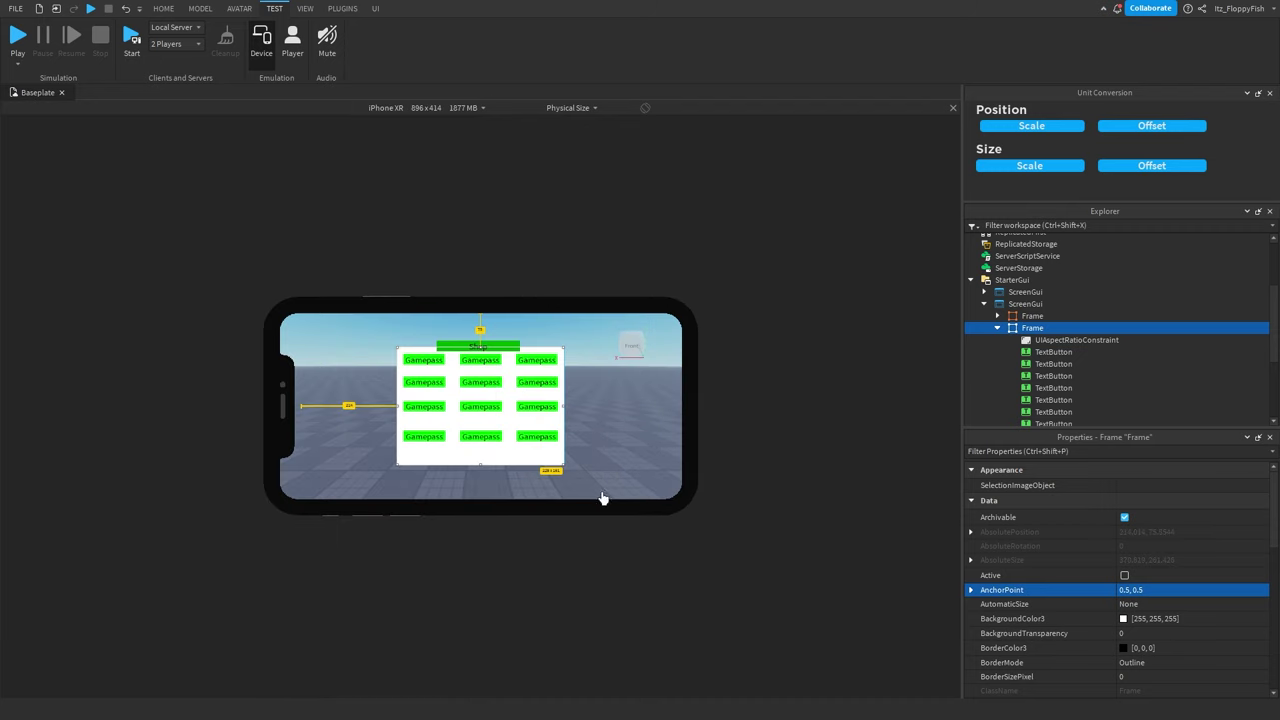
pyautogui.click(489, 366)
pyautogui.click(262, 42)
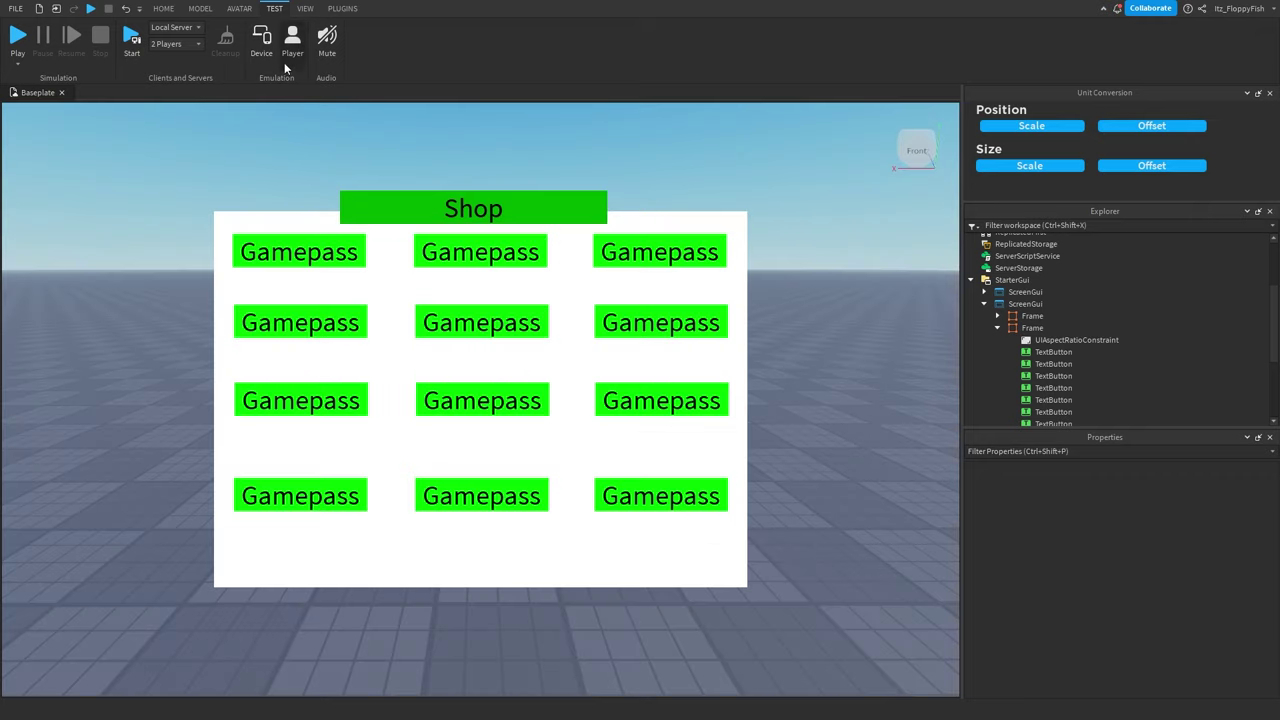
pyautogui.scroll(-2, 1033, 310)
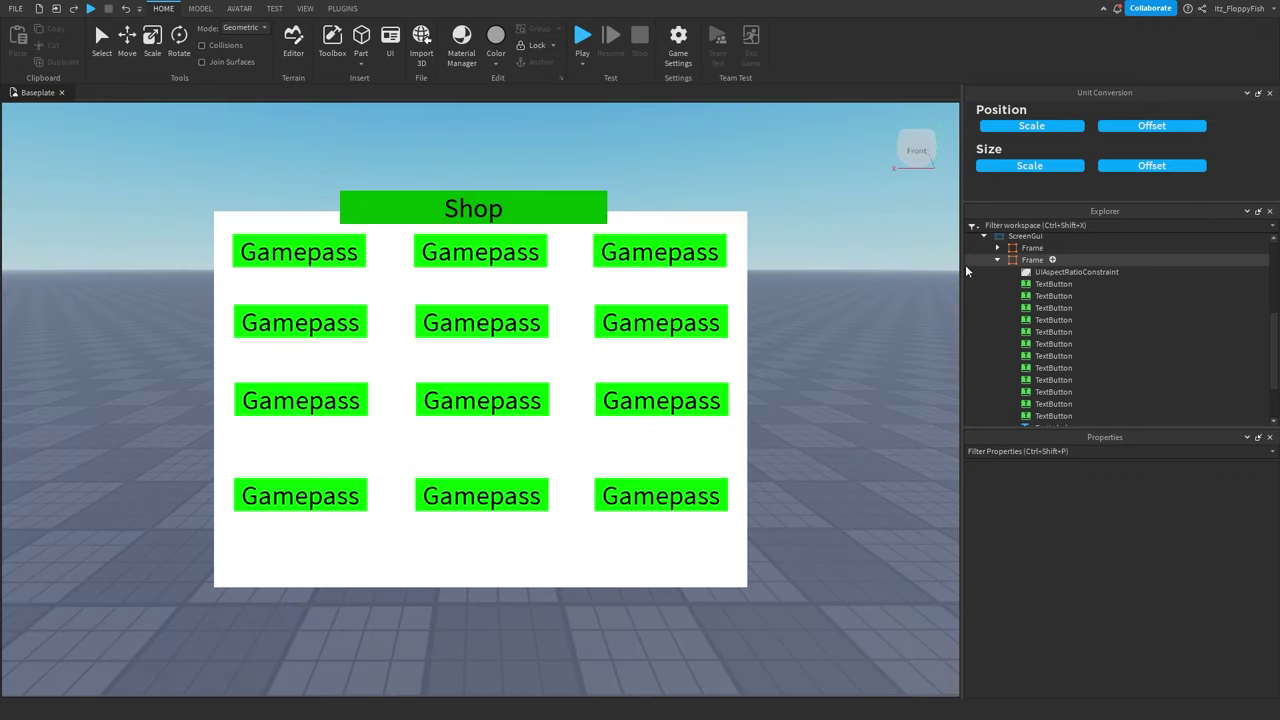
# Step: Narrow and widen the viewport to check how the shop frame and its Gamepass buttons scale
pyautogui.moveTo(961, 266); pyautogui.dragTo(209, 25)
pyautogui.click(277, 11)
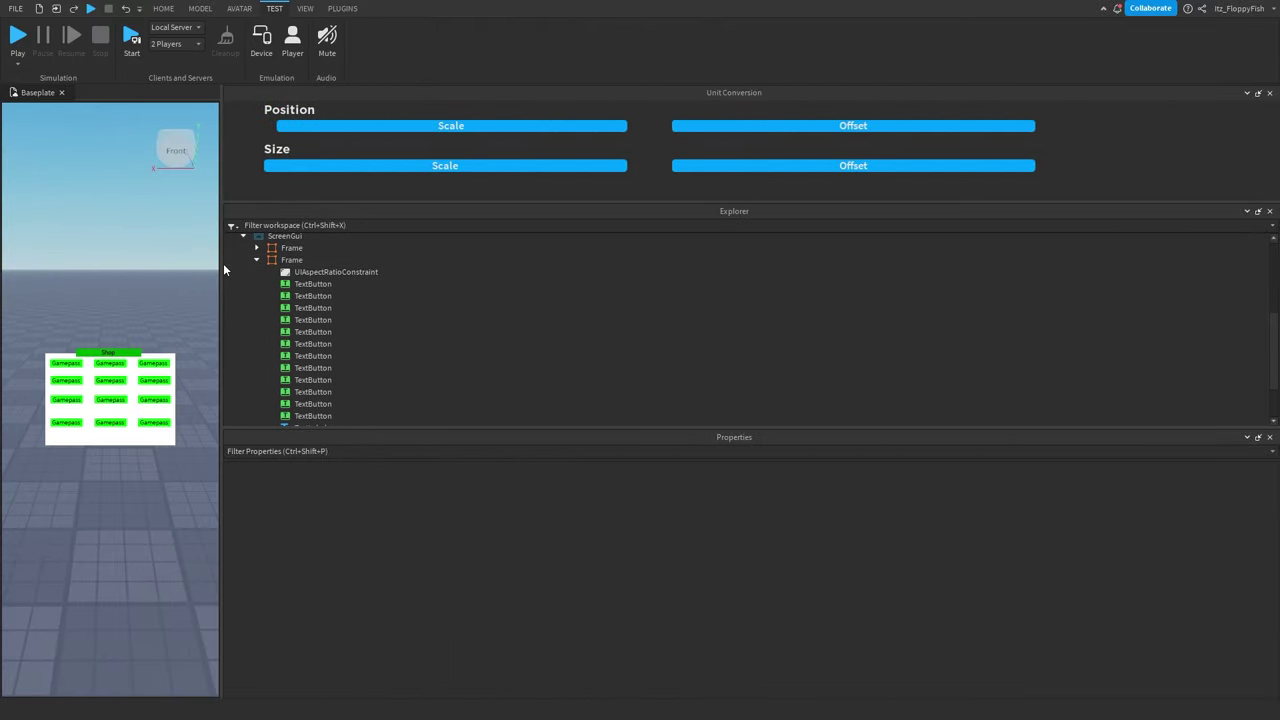
pyautogui.moveTo(223, 263); pyautogui.dragTo(368, 362)
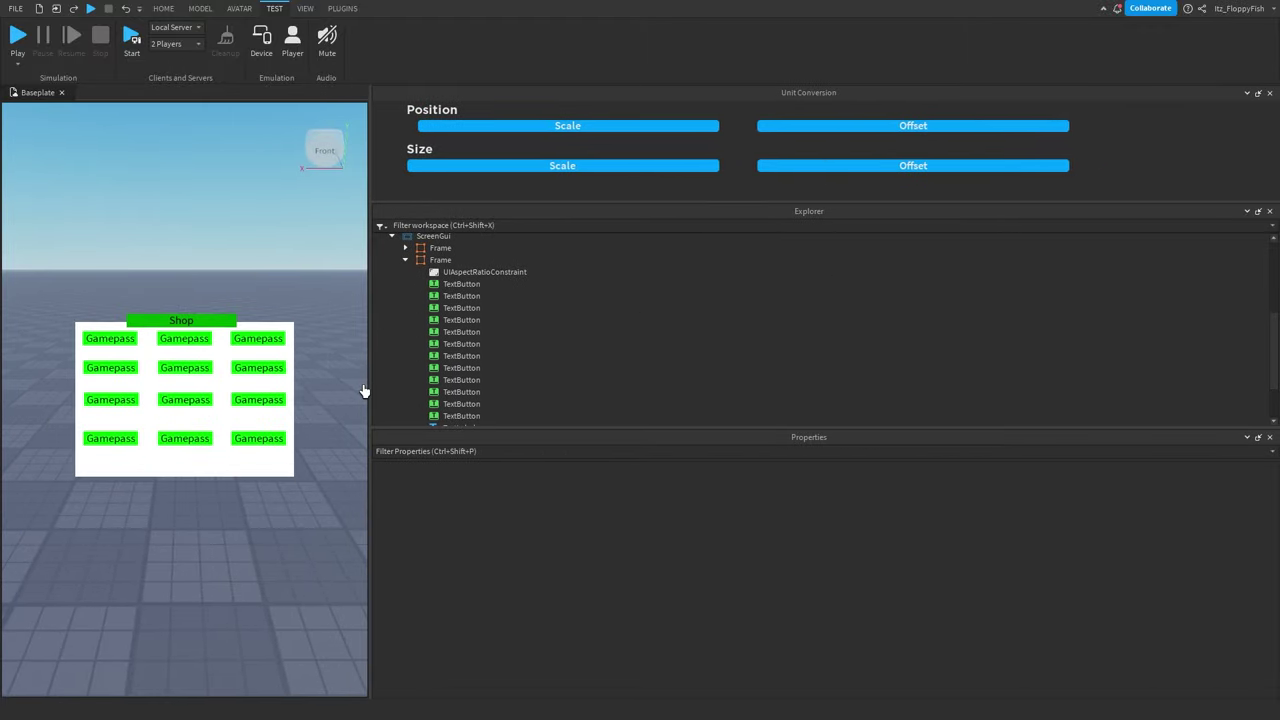
pyautogui.moveTo(371, 386); pyautogui.dragTo(744, 376)
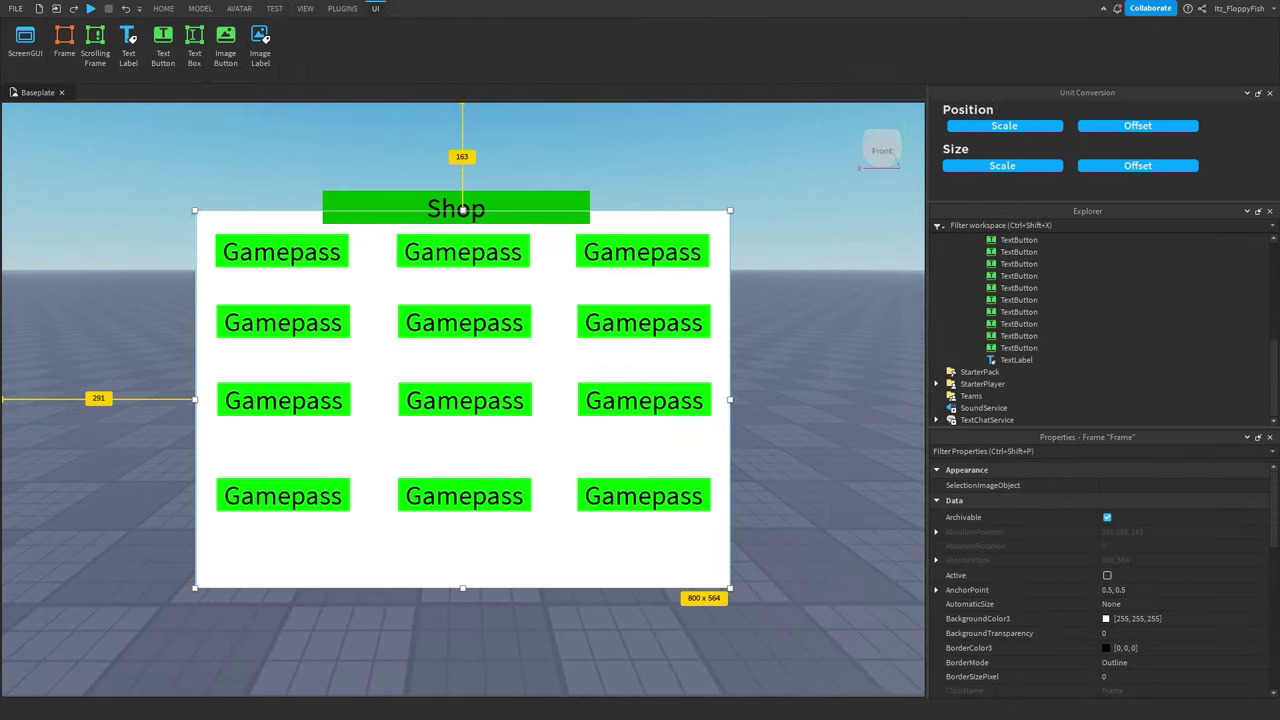
pyautogui.click(769, 406)
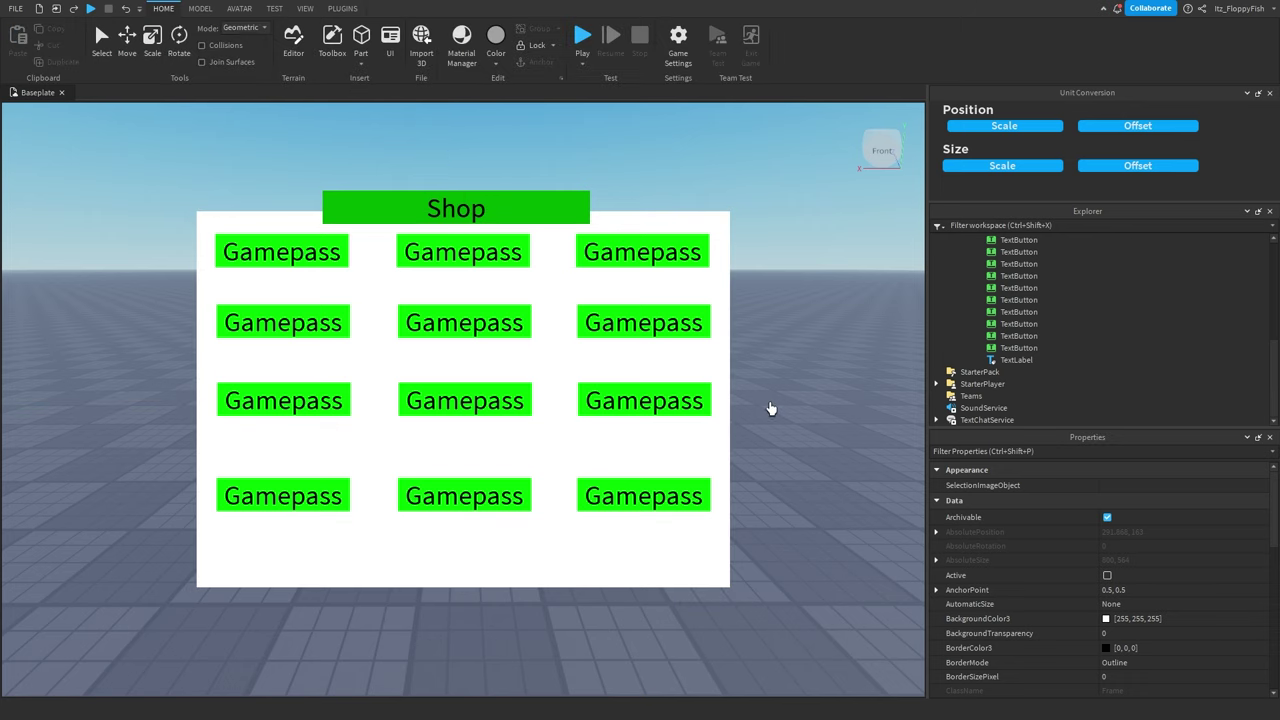
# Step: Add a TextLabel to the shop frame and place it just below the first Gamepass button
pyautogui.scroll(1, 1040, 320)
pyautogui.scroll(2, 1024, 333)
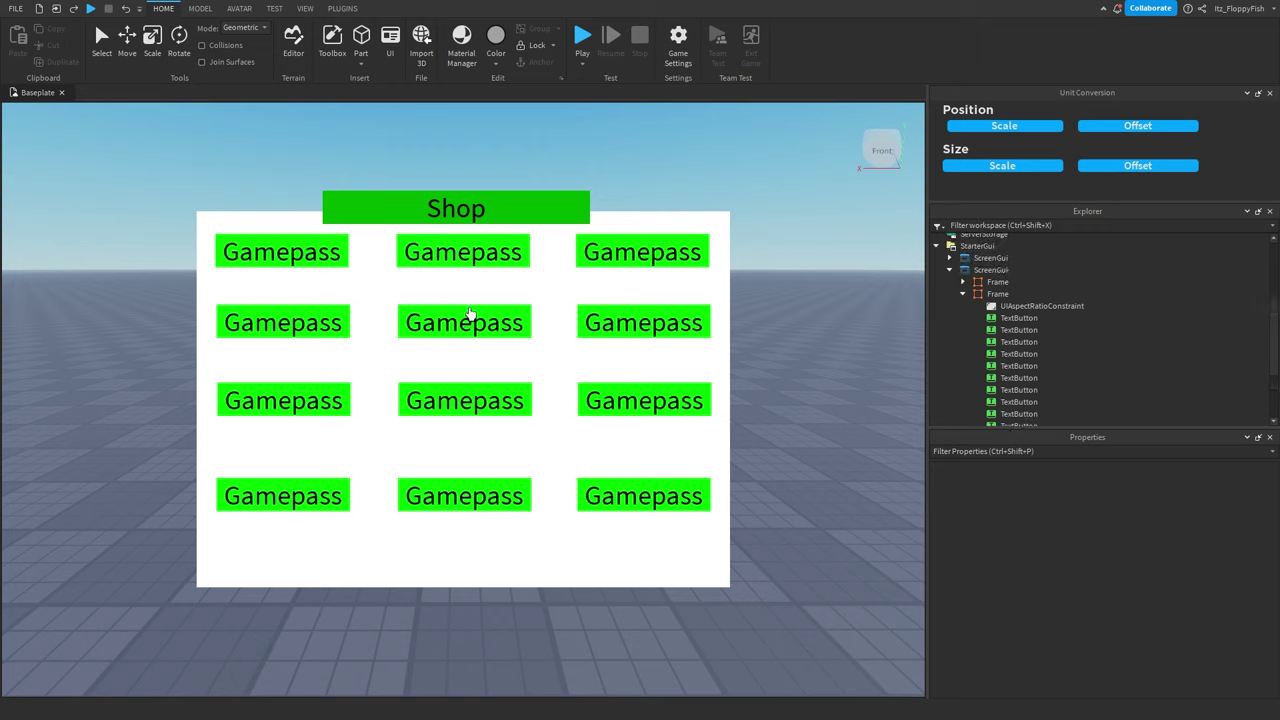
pyautogui.click(1000, 294)
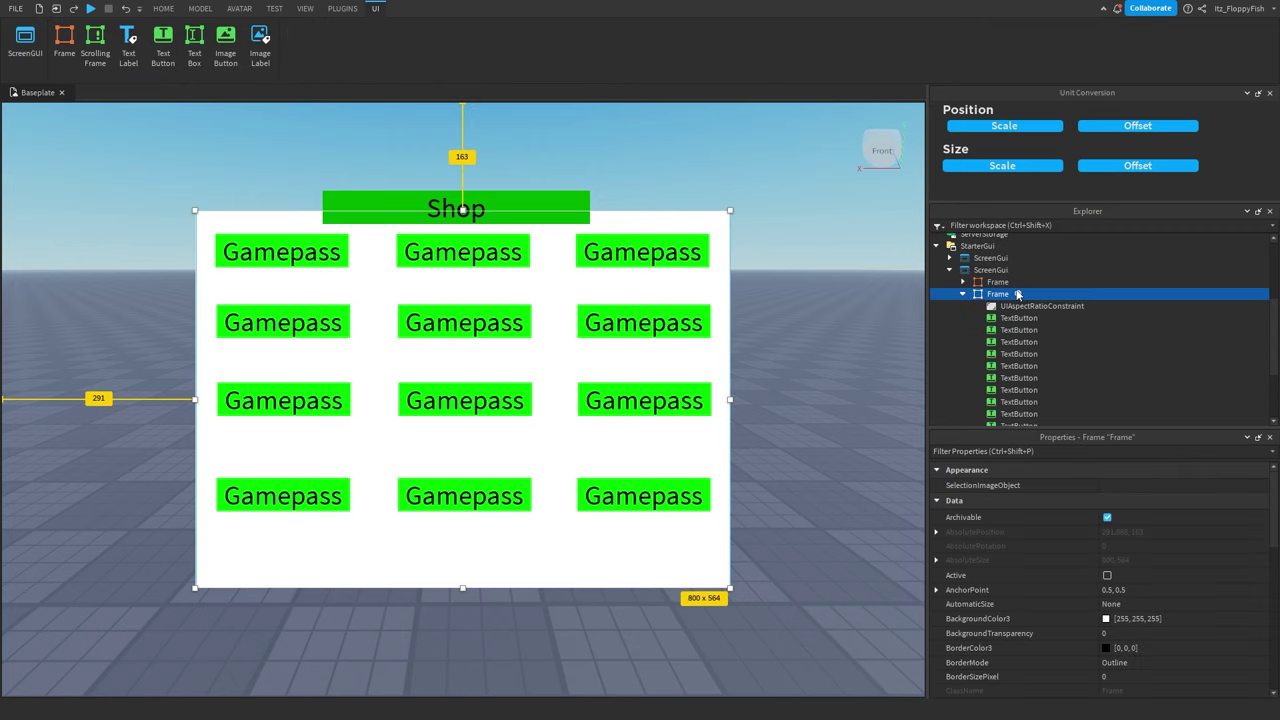
pyautogui.click(1018, 294)
pyautogui.click(975, 345)
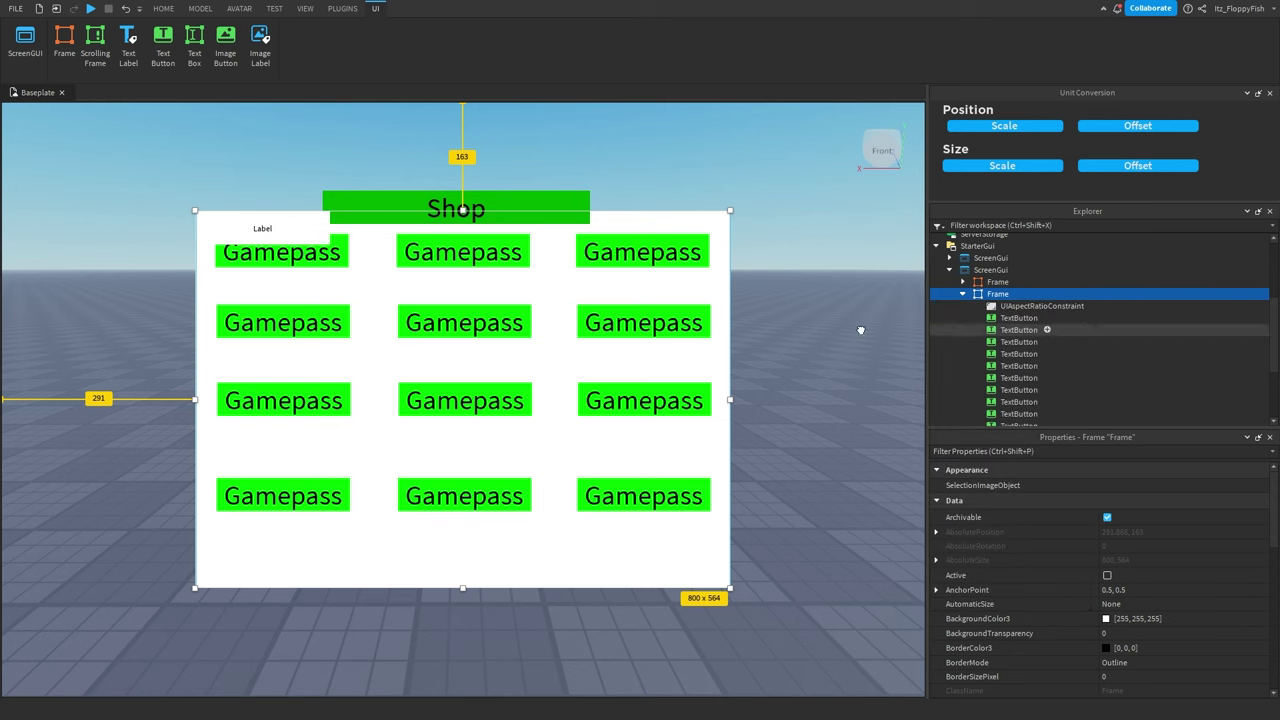
pyautogui.moveTo(301, 237); pyautogui.dragTo(315, 288)
# Step: Set the new label's background color to red (255, 0, 0)
pyautogui.click(1105, 619)
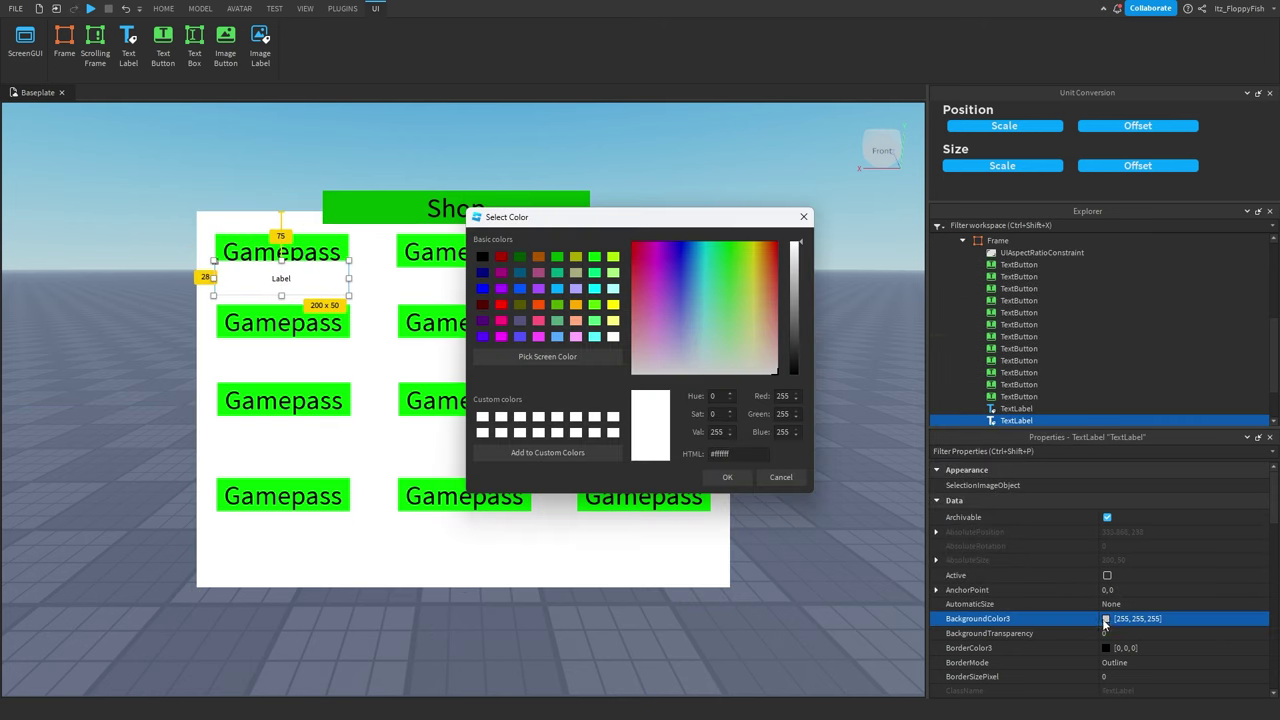
pyautogui.click(501, 304)
pyautogui.click(727, 477)
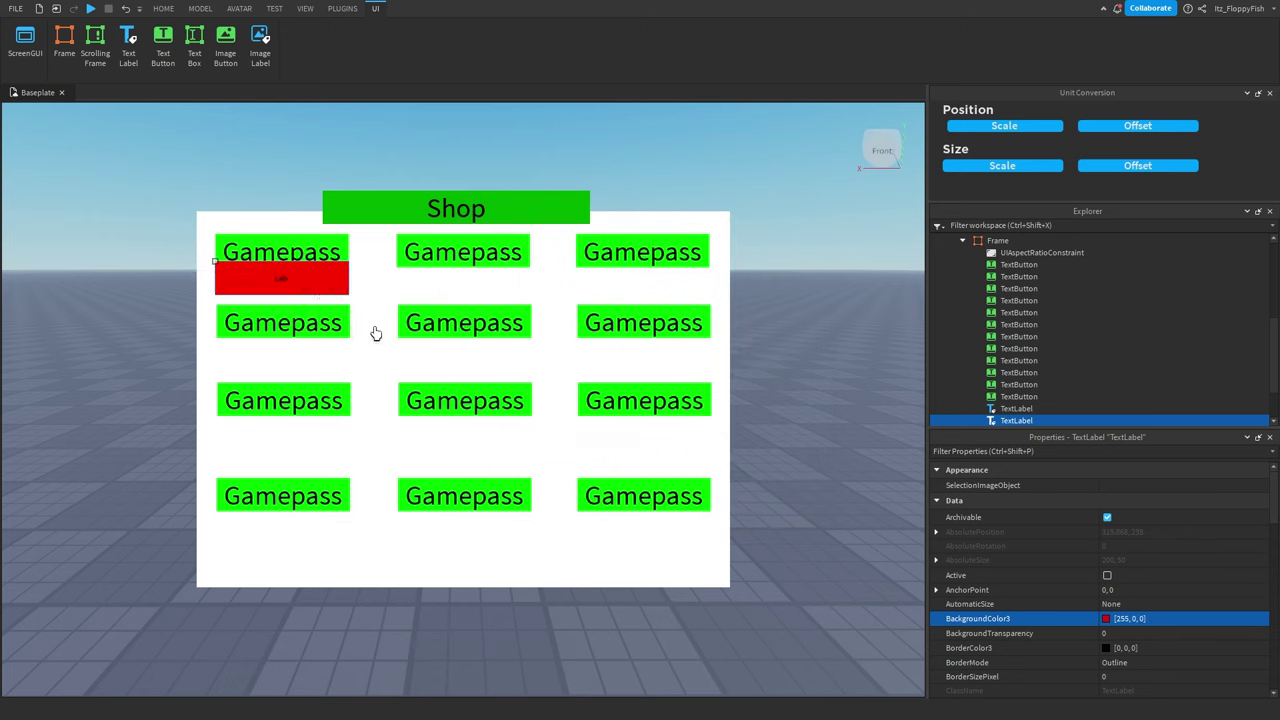
# Step: Set the red label's text to "Sale" and turn on TextScaled
pyautogui.click(371, 334)
pyautogui.click(316, 290)
pyautogui.scroll(-5, 1078, 638)
pyautogui.scroll(-10, 1078, 638)
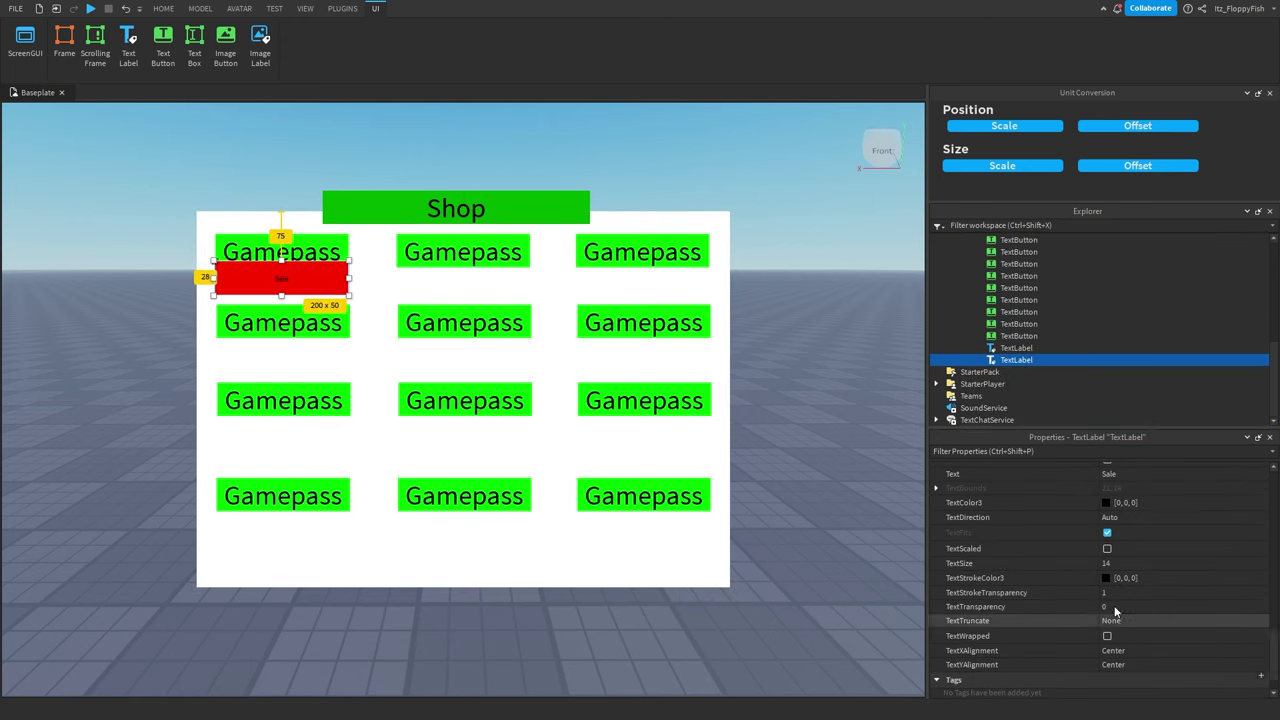
pyautogui.click(1108, 549)
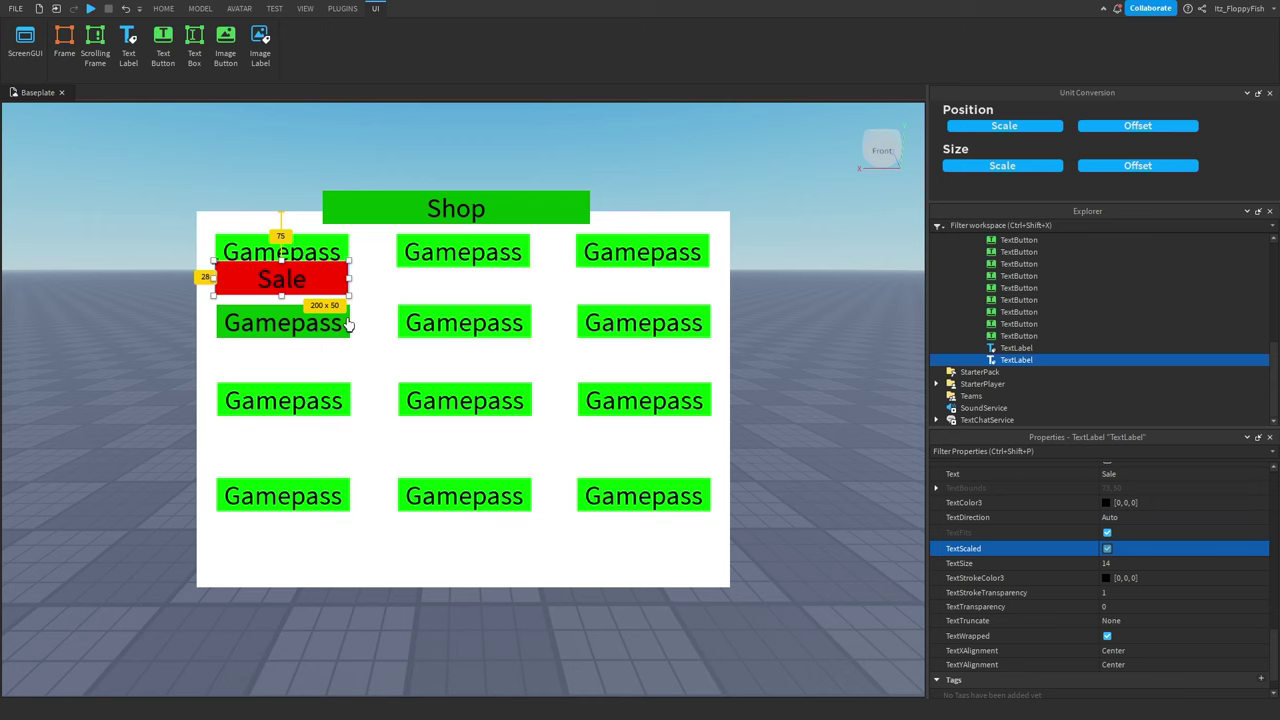
# Step: Make the Sale label's text white (255, 255, 255) and convert its size and position to scale units
pyautogui.scroll(4, 1128, 560)
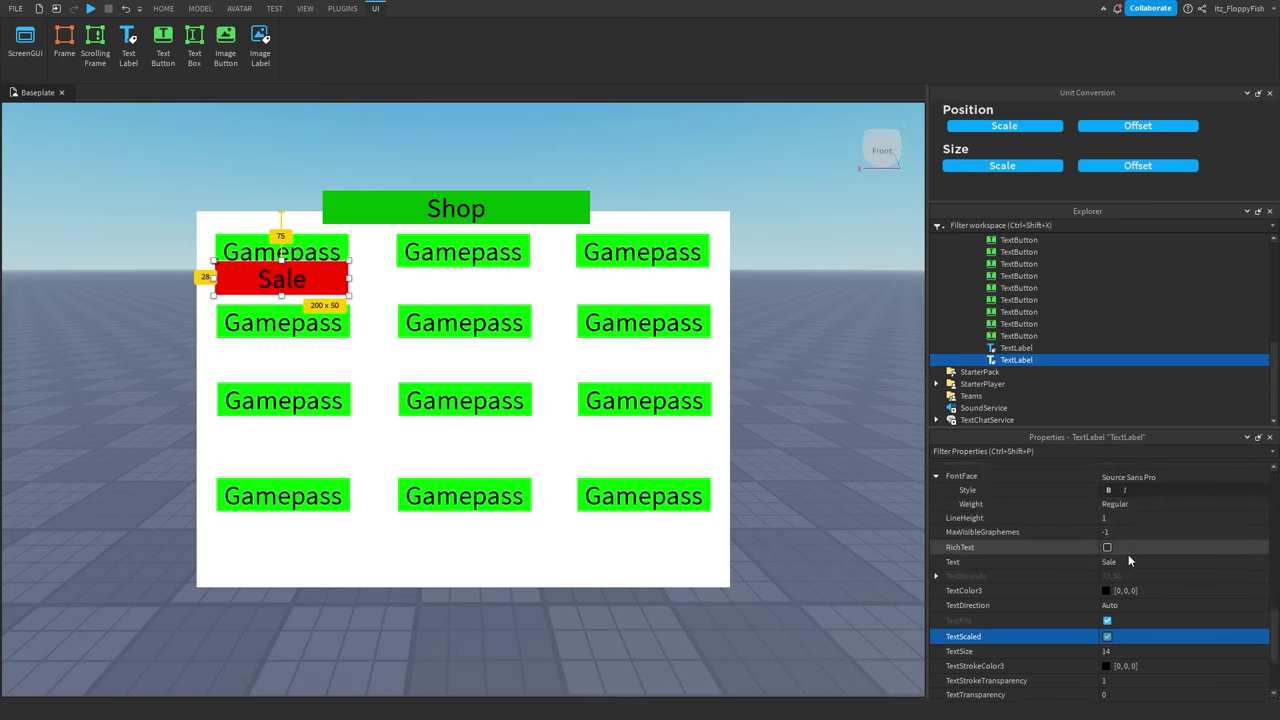
pyautogui.click(1106, 678)
pyautogui.click(725, 313)
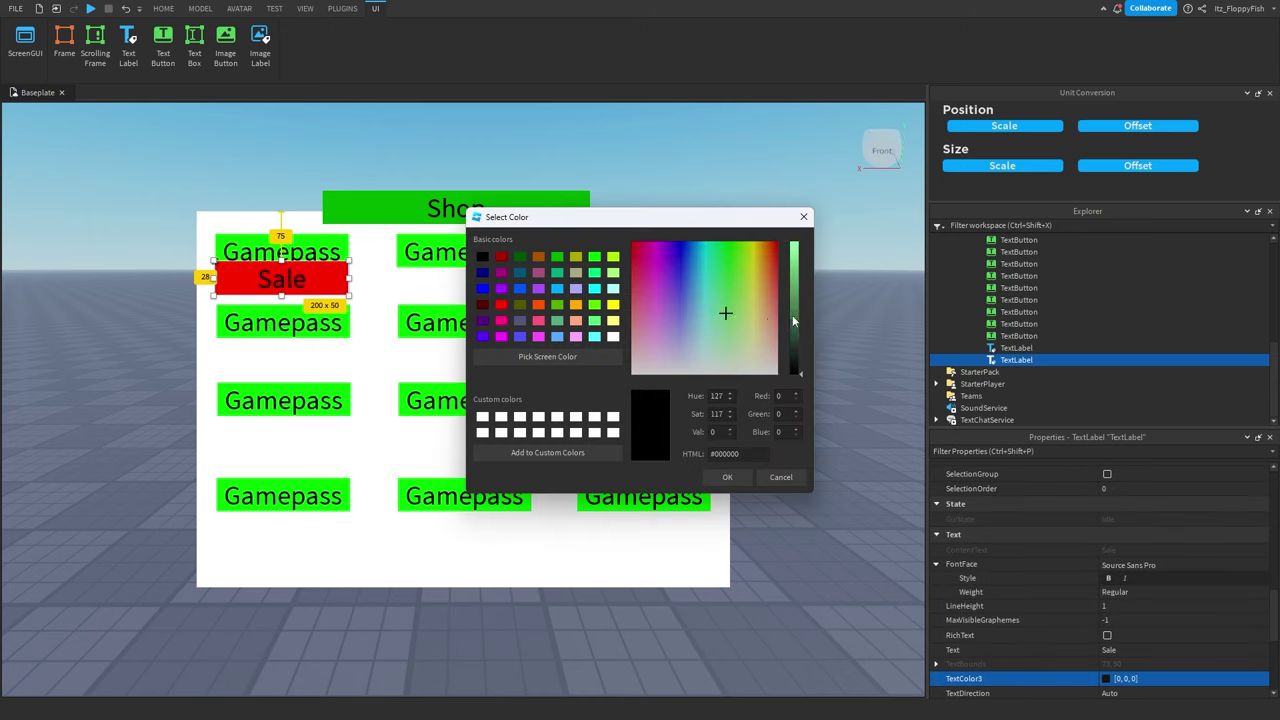
pyautogui.moveTo(792, 315); pyautogui.dragTo(796, 226)
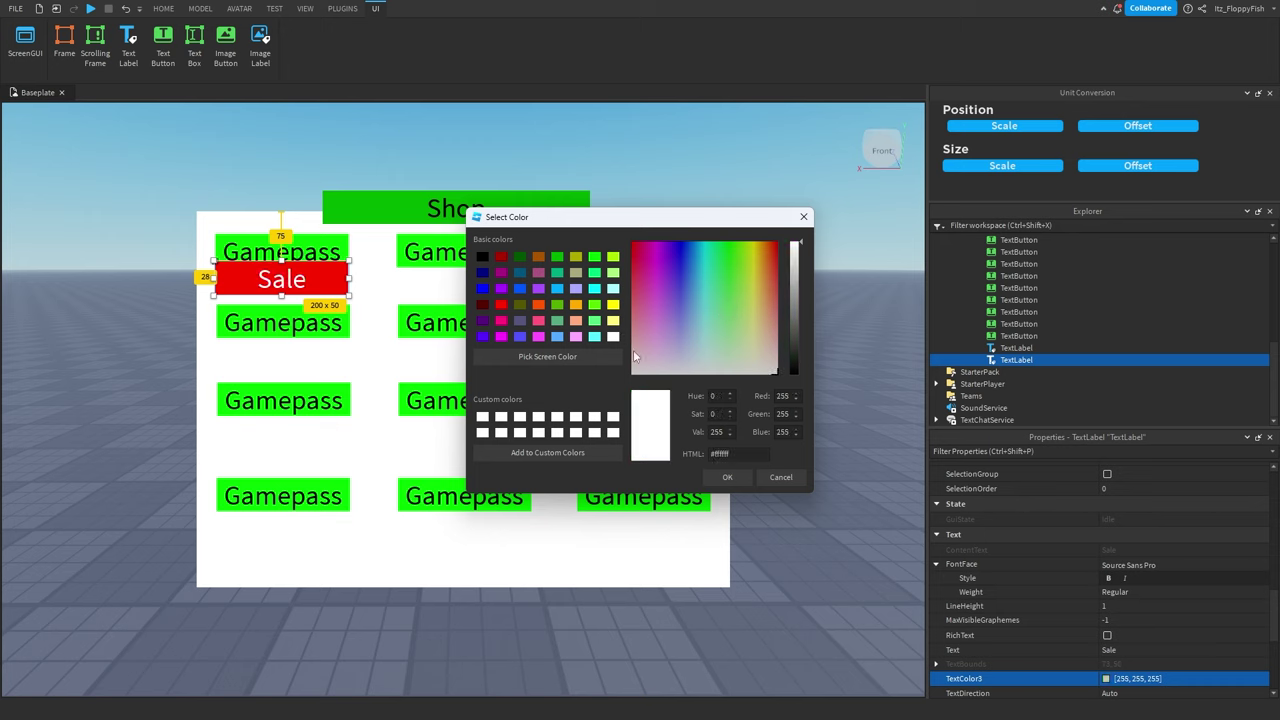
pyautogui.click(727, 477)
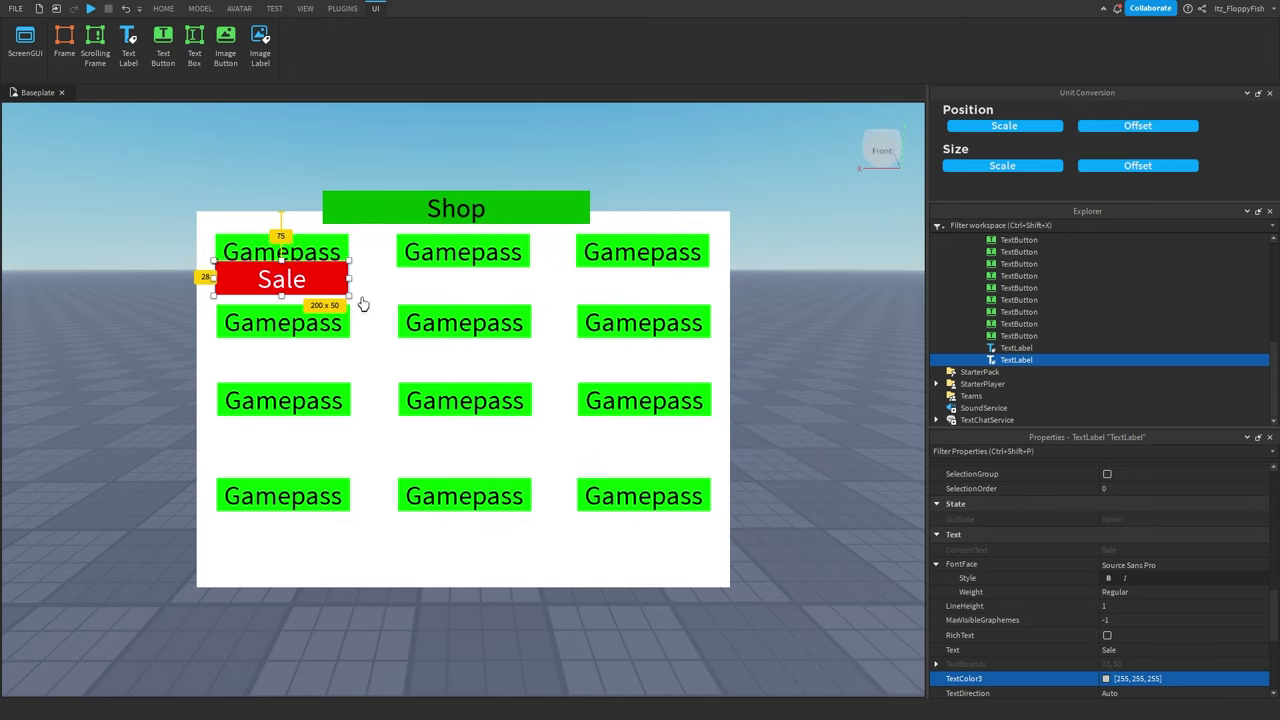
pyautogui.click(1016, 167)
pyautogui.click(1005, 126)
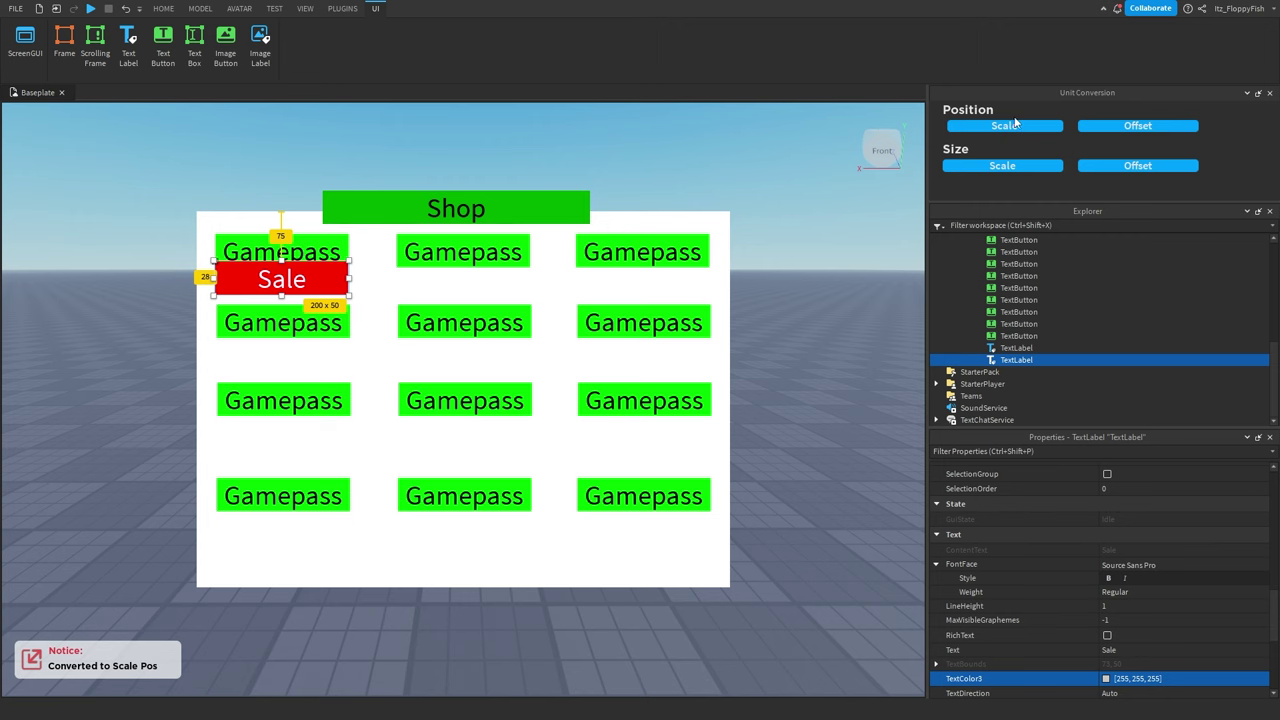
# Step: Check the Sale label's scaling at different viewport widths and inspect the shop frame's UIAspectRatioConstraint
pyautogui.moveTo(928, 293)
pyautogui.mouseDown()
pyautogui.moveTo(280, 289)
pyautogui.moveTo(911, 302)
pyautogui.mouseUp()
pyautogui.click(273, 8)
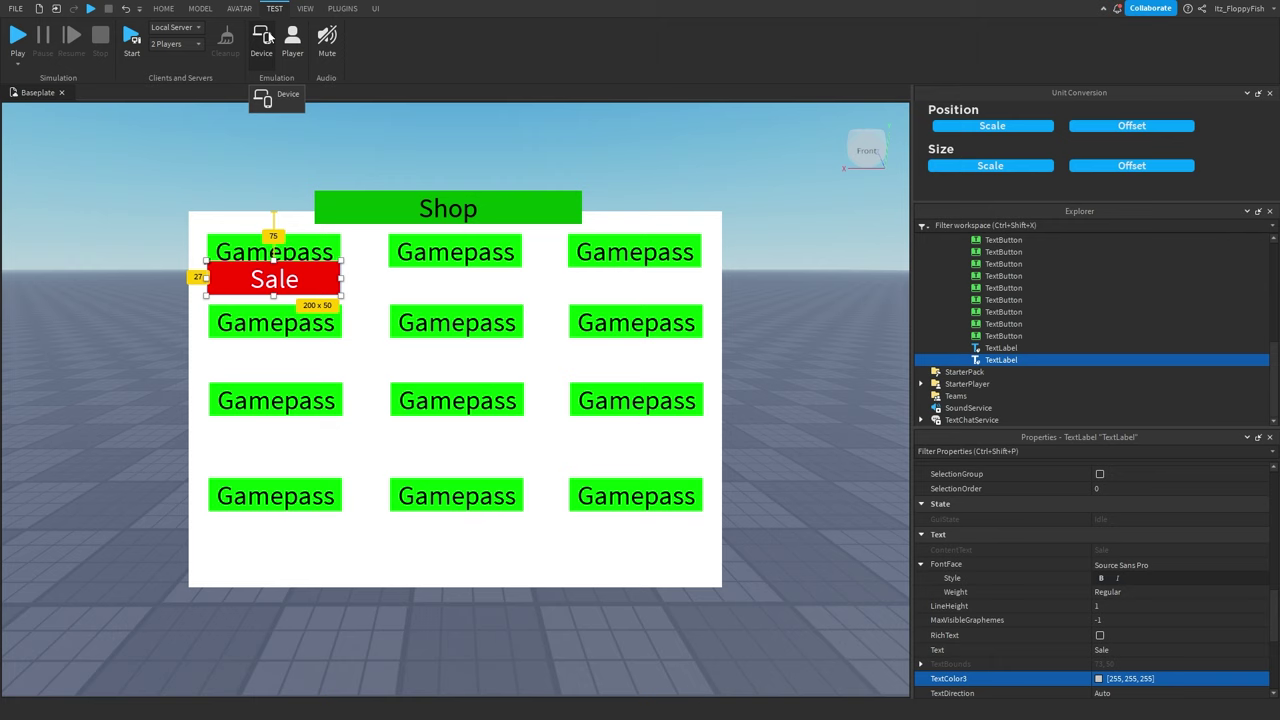
pyautogui.scroll(4, 1025, 336)
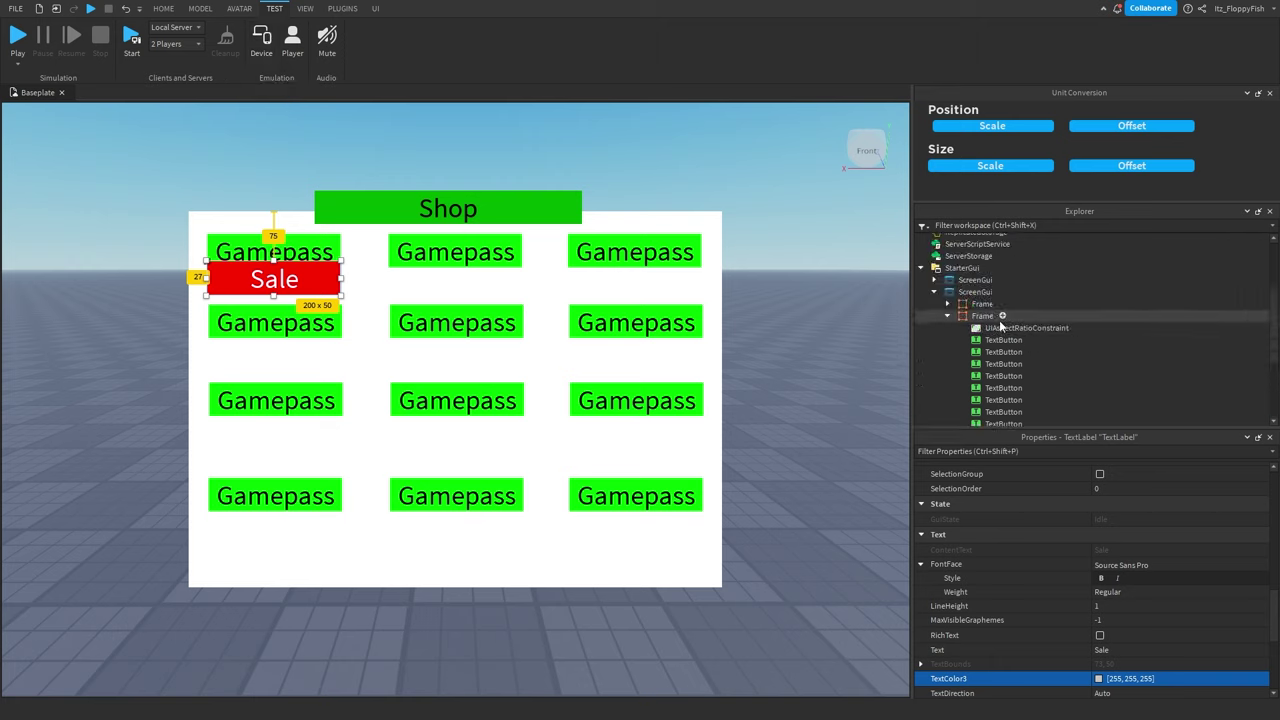
pyautogui.click(1005, 328)
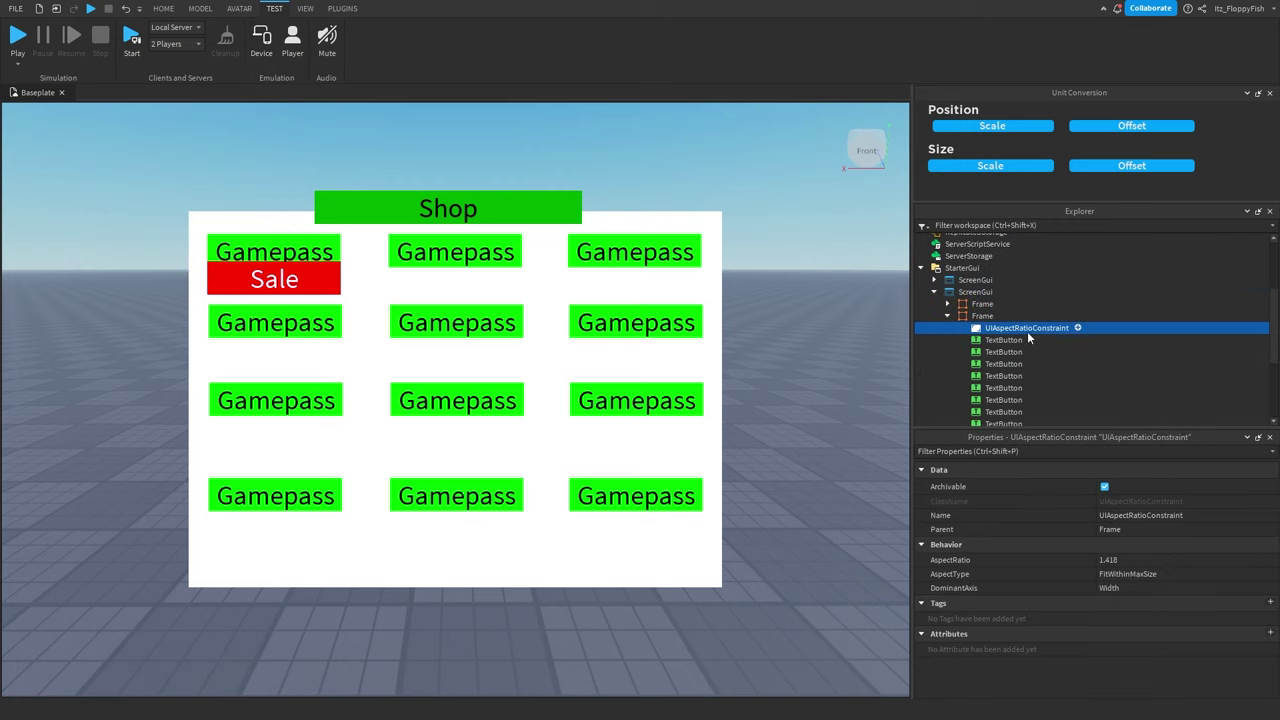
pyautogui.scroll(-1, 1025, 326)
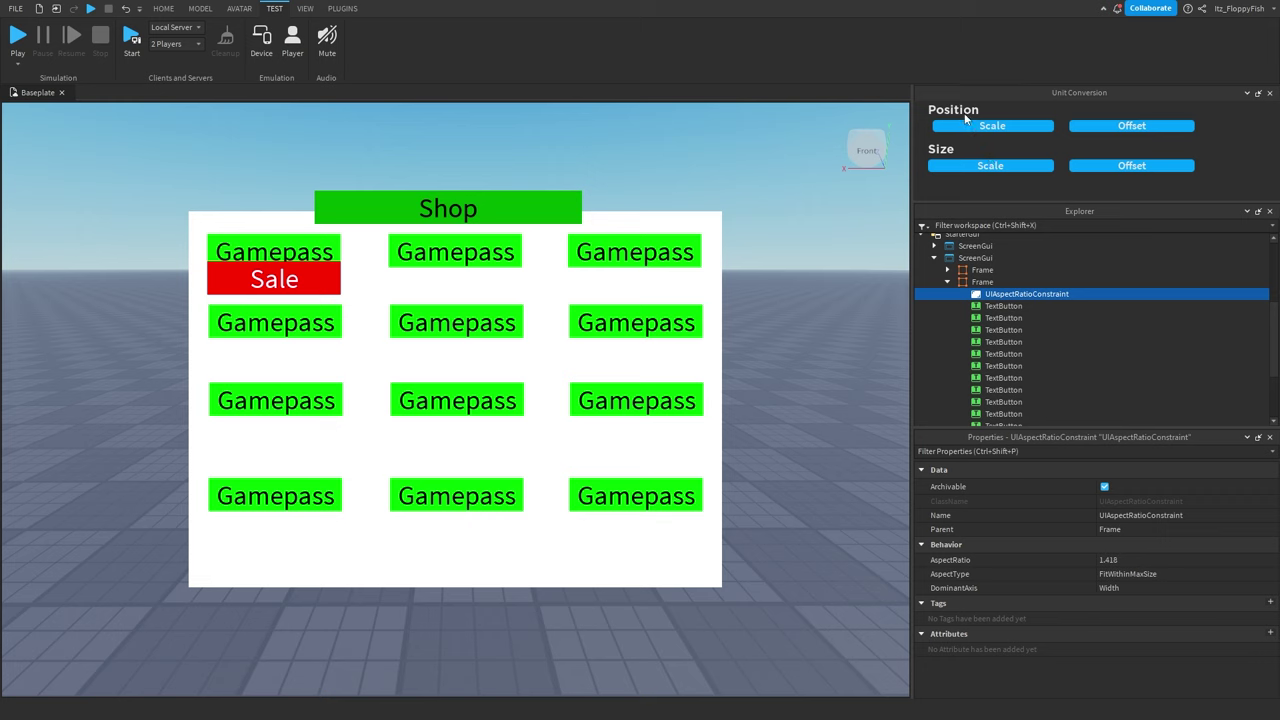
pyautogui.click(982, 282)
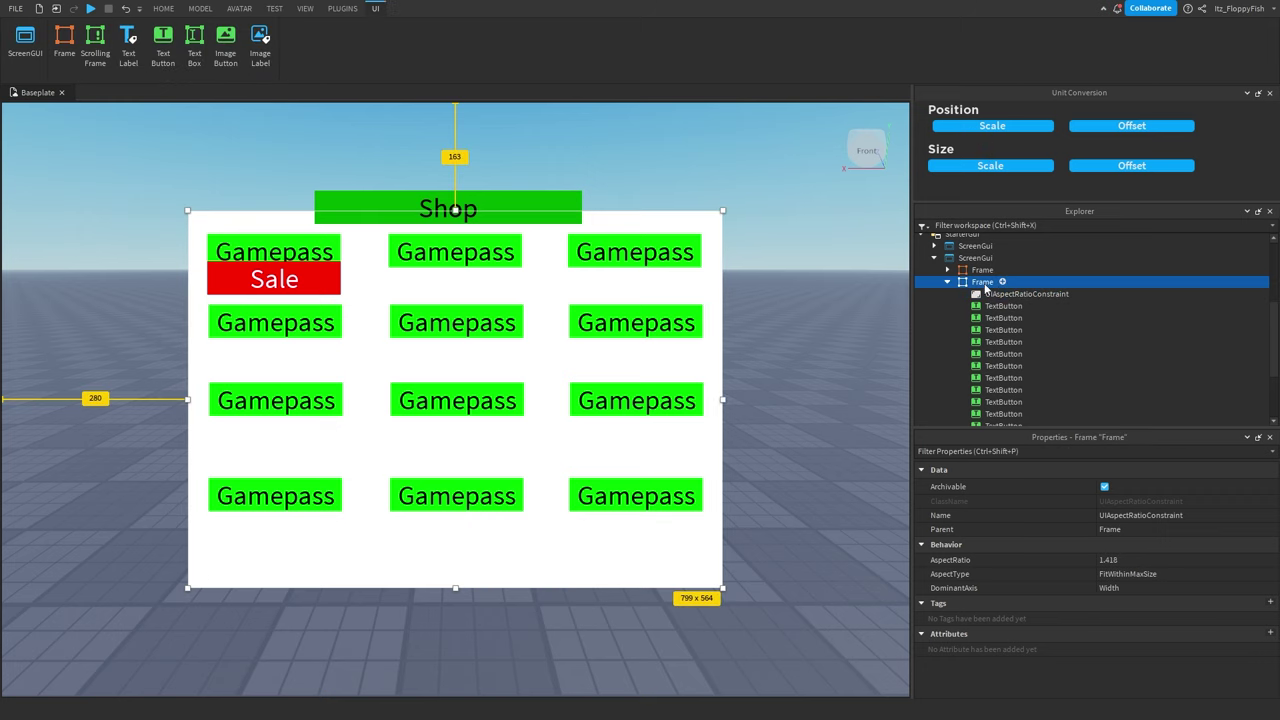
pyautogui.scroll(-2, 1000, 330)
pyautogui.click(1003, 370)
pyautogui.click(998, 394)
pyautogui.scroll(3, 1000, 342)
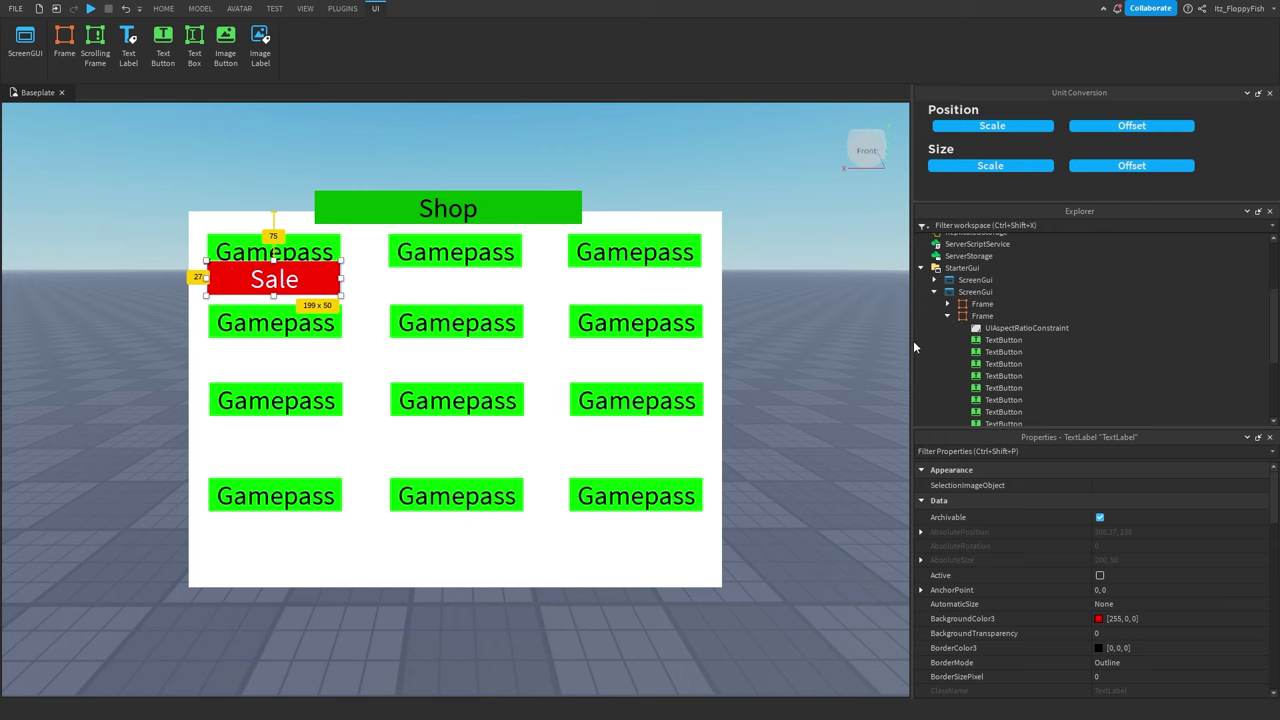
pyautogui.moveTo(910, 343); pyautogui.dragTo(684, 356)
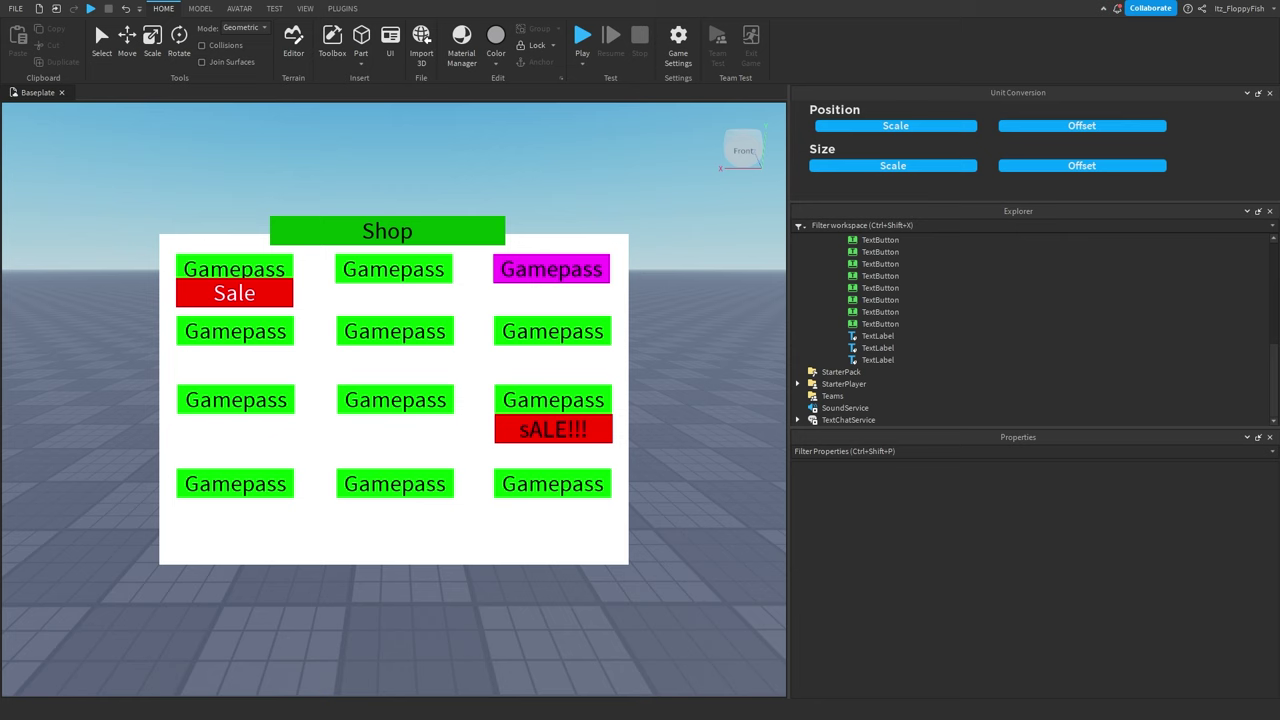
# Step: Collapse the shop frame in the object tree and hide it by turning off its Visible property
pyautogui.scroll(3, 885, 310)
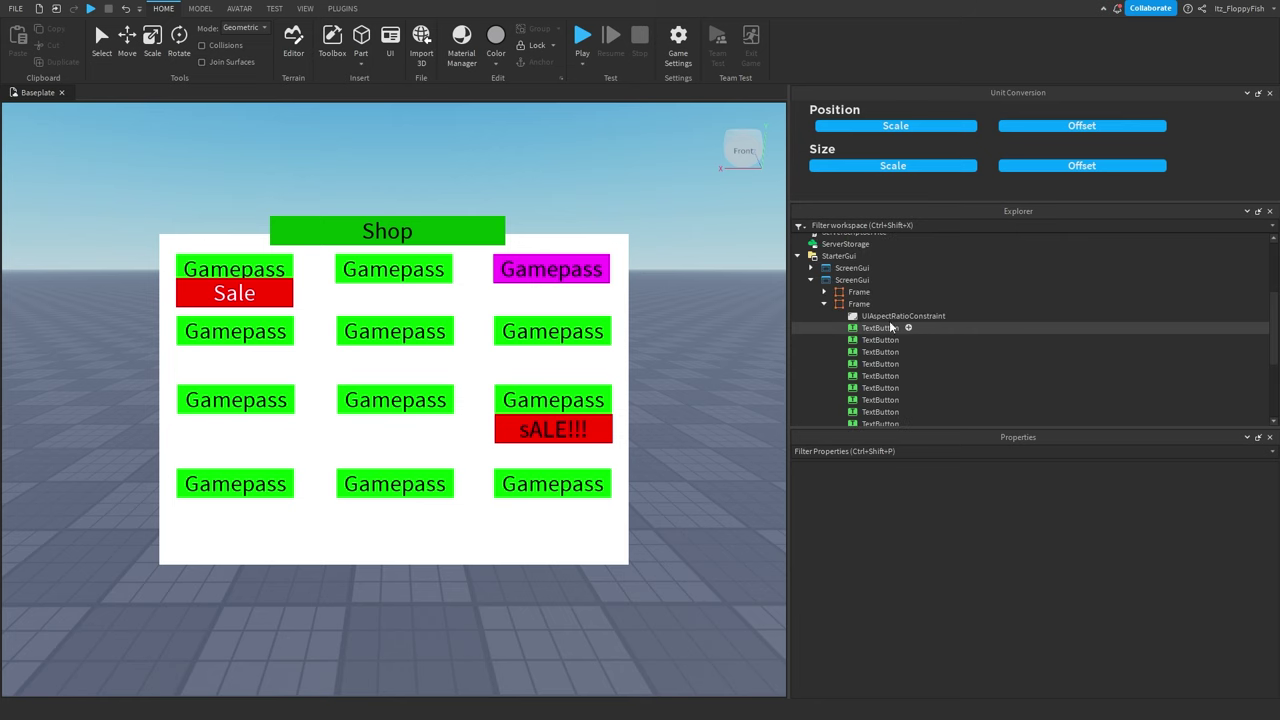
pyautogui.click(840, 303)
pyautogui.click(825, 303)
pyautogui.scroll(-5, 1030, 580)
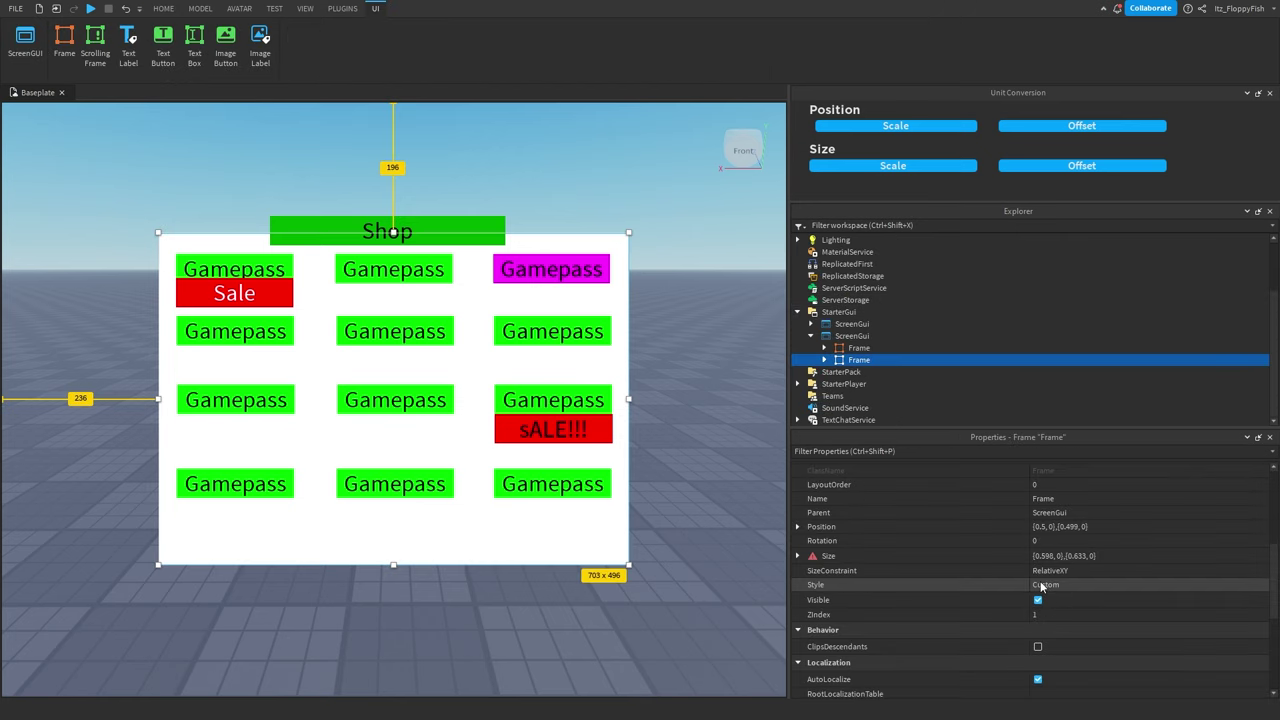
pyautogui.click(1037, 599)
# Step: Add a new Frame to the second ScreenGui and stretch it over the whole viewport, about 1400 × 891 pixels
pyautogui.click(855, 335)
pyautogui.click(878, 336)
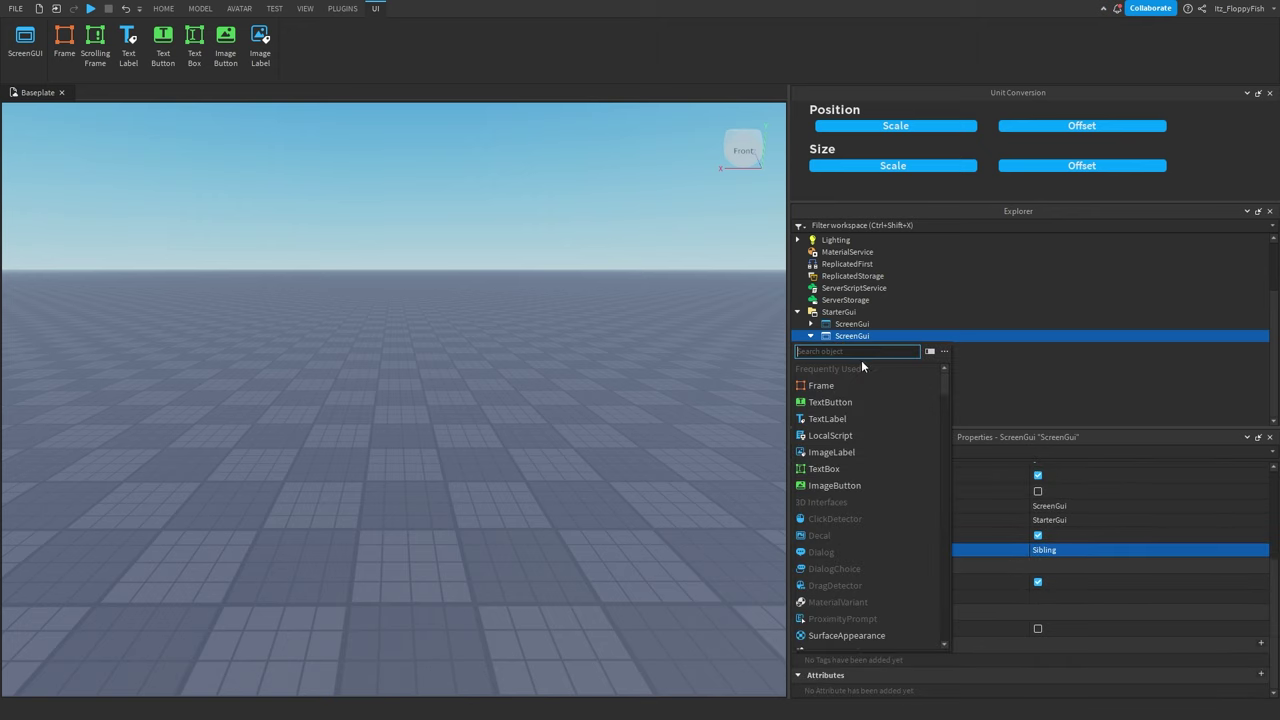
pyautogui.click(855, 385)
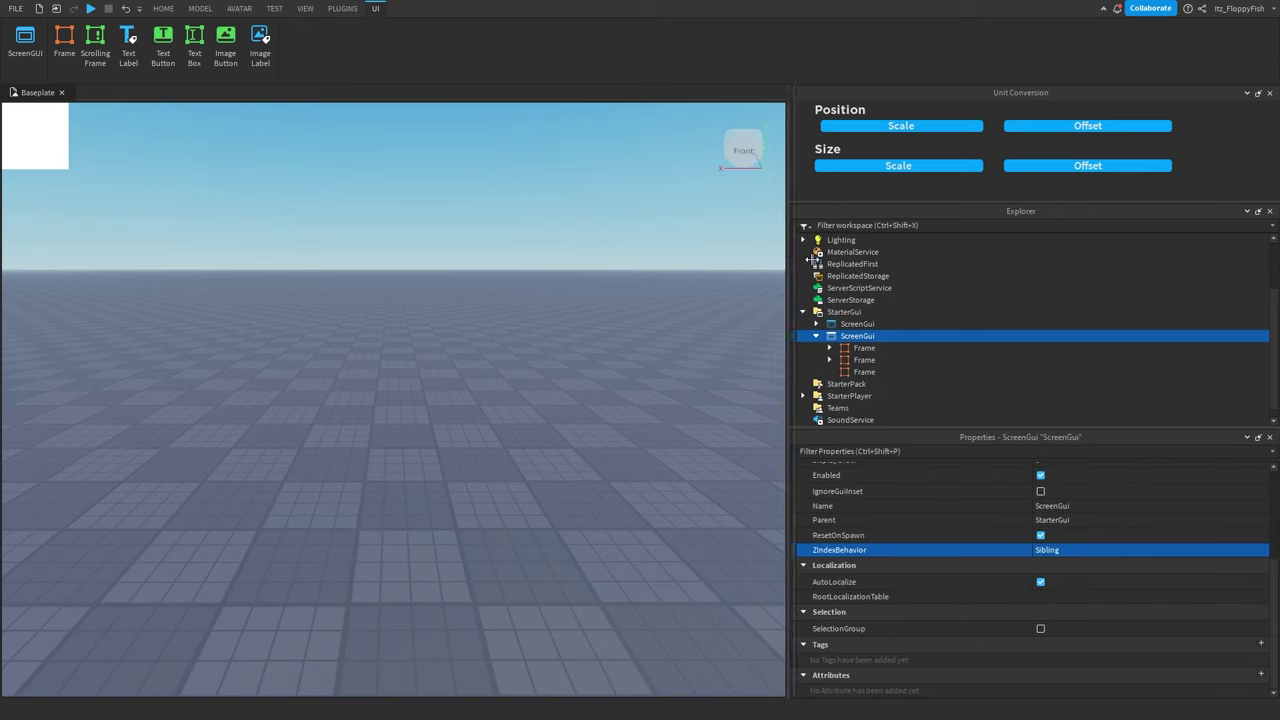
pyautogui.moveTo(789, 260); pyautogui.dragTo(937, 260)
pyautogui.click(22, 134)
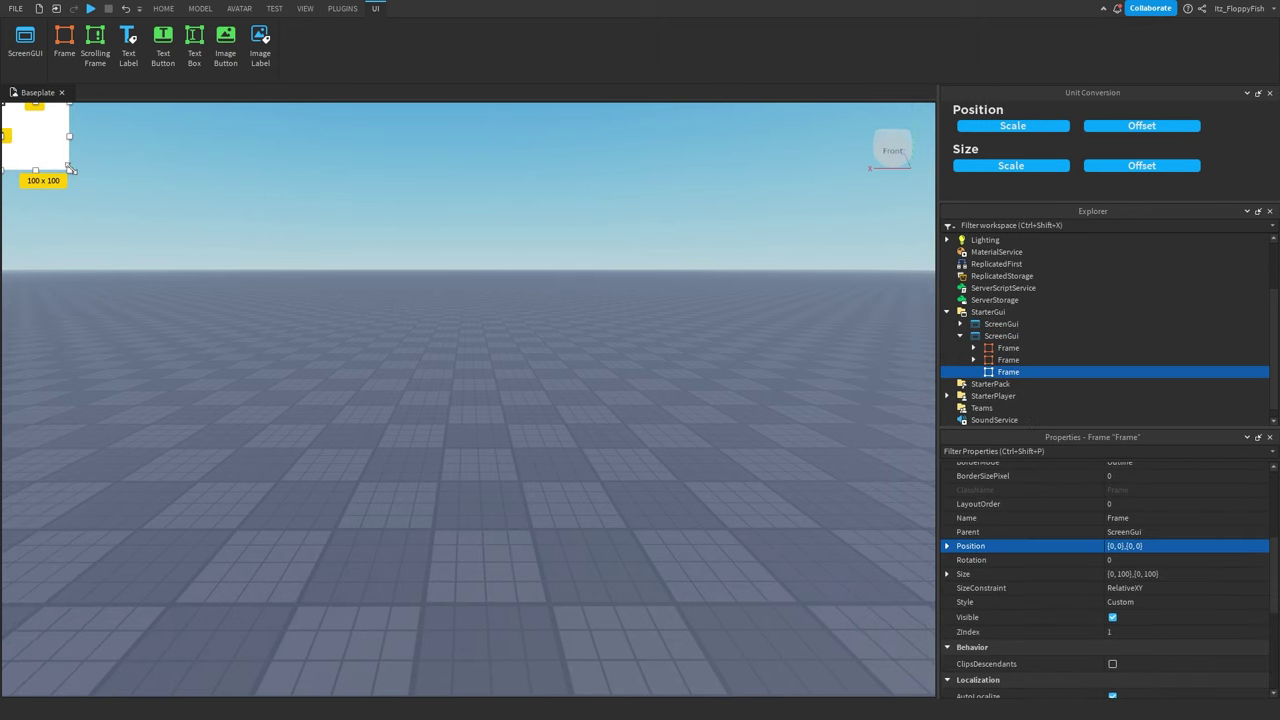
pyautogui.moveTo(70, 170); pyautogui.dragTo(935, 696)
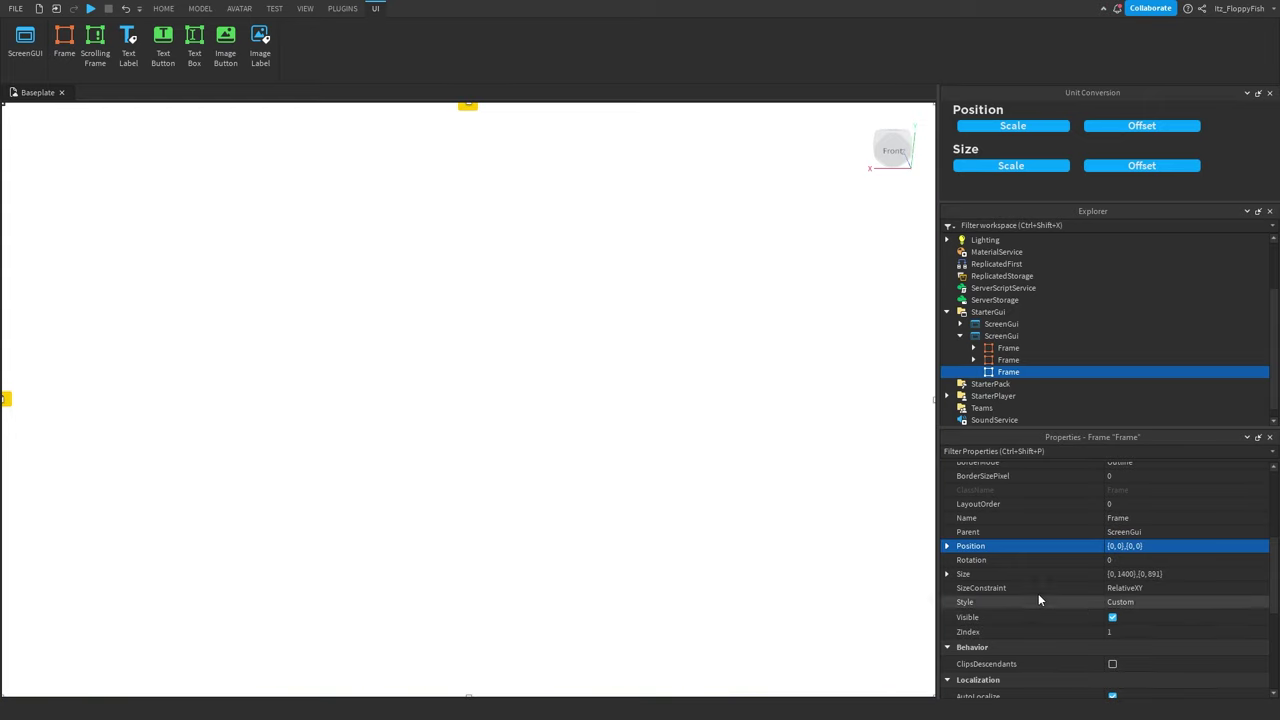
# Step: Set the new frame's AnchorPoint to 0.5, 0.5 and move the frame back to cover the whole viewport
pyautogui.scroll(4, 1100, 570)
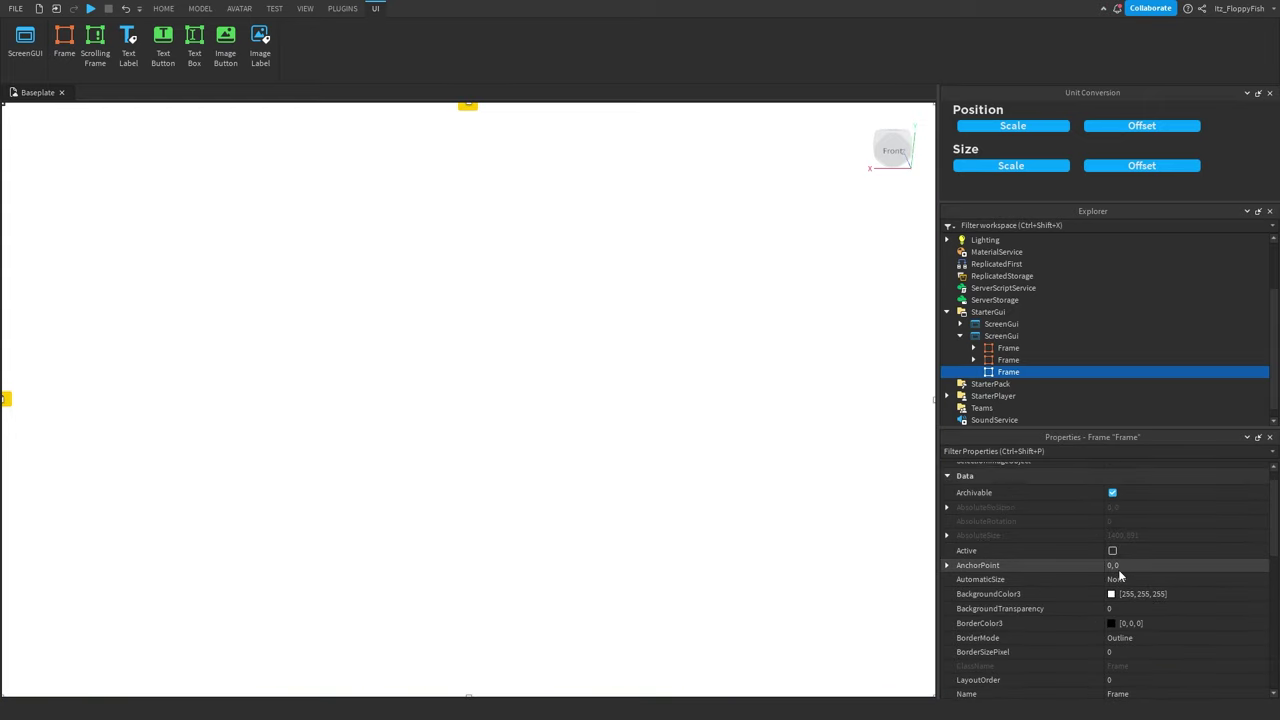
pyautogui.click(1120, 566)
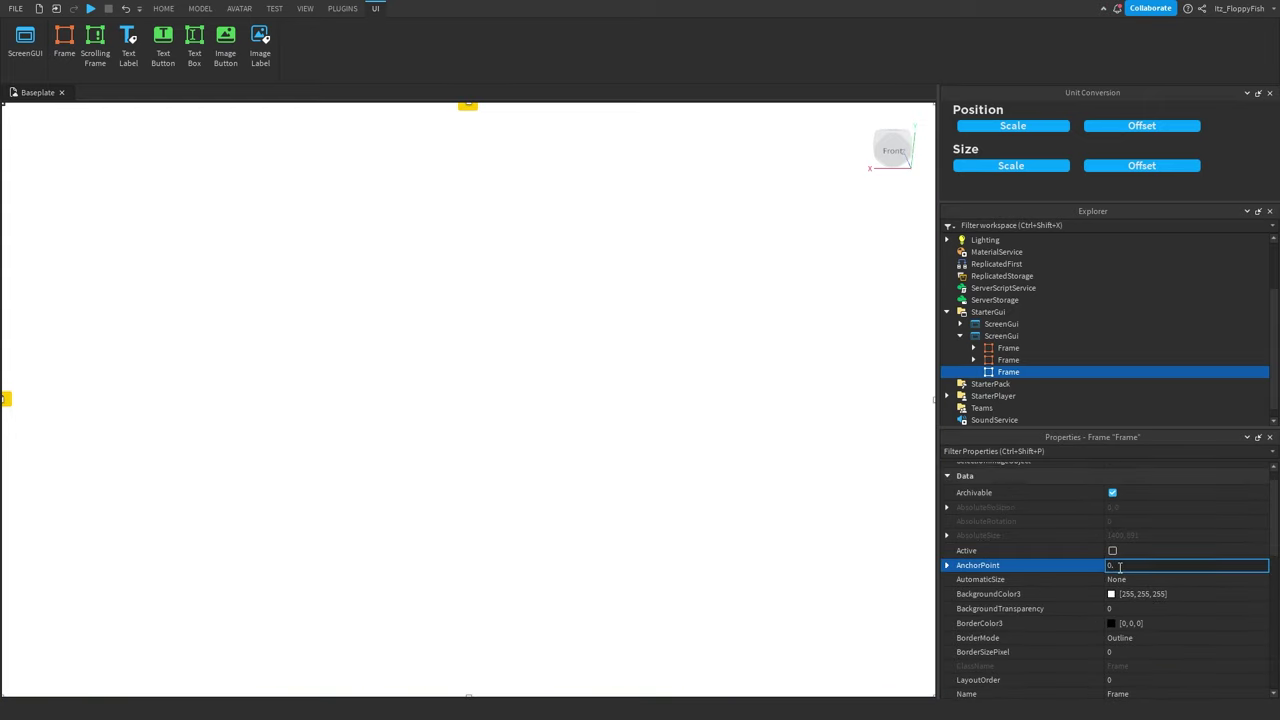
pyautogui.write('0.5,0.5')
pyautogui.press('Return')
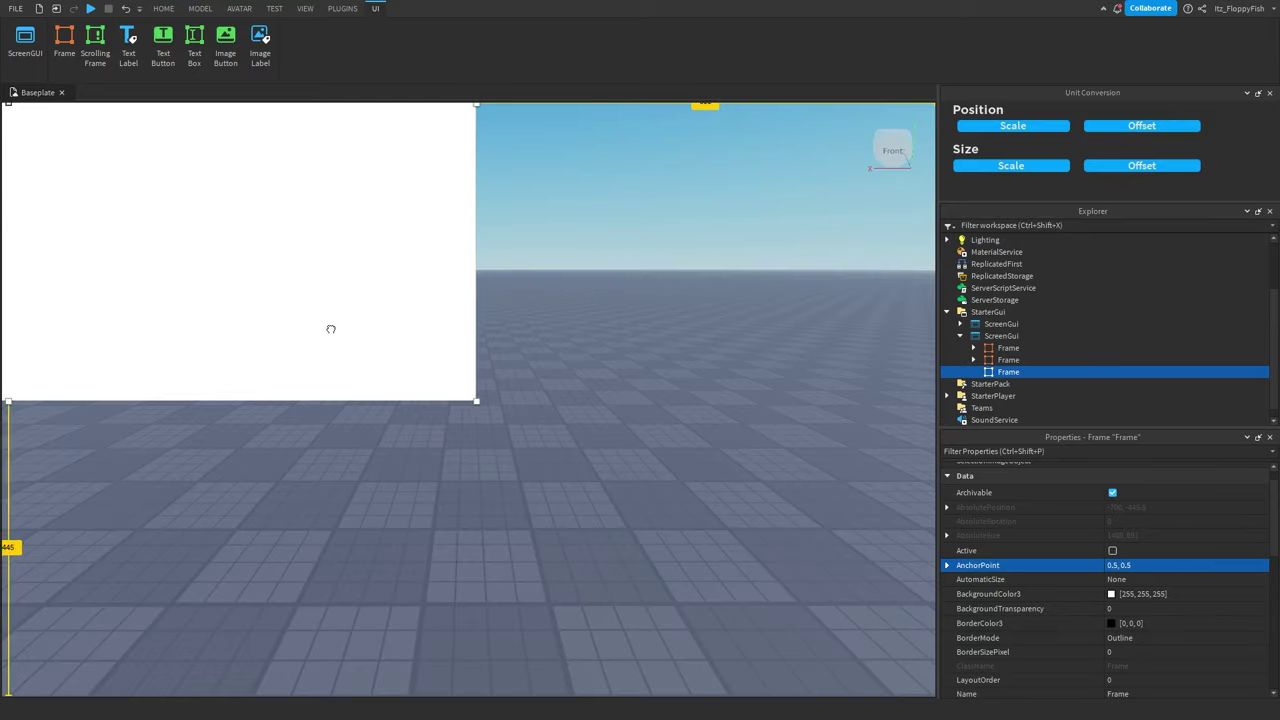
pyautogui.moveTo(331, 326); pyautogui.dragTo(782, 626)
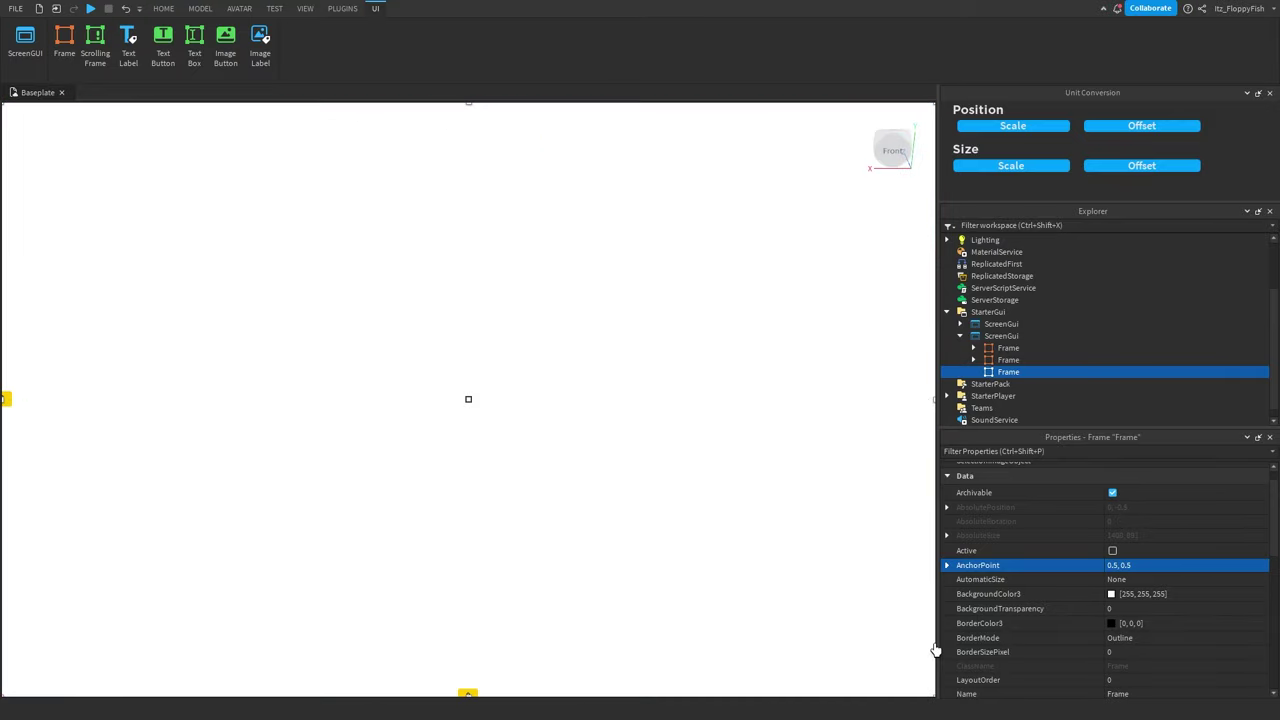
# Step: Set the full-screen frame's BackgroundTransparency to 1 and convert its size to scale units
pyautogui.click(1155, 609)
pyautogui.write('1')
pyautogui.press('Return')
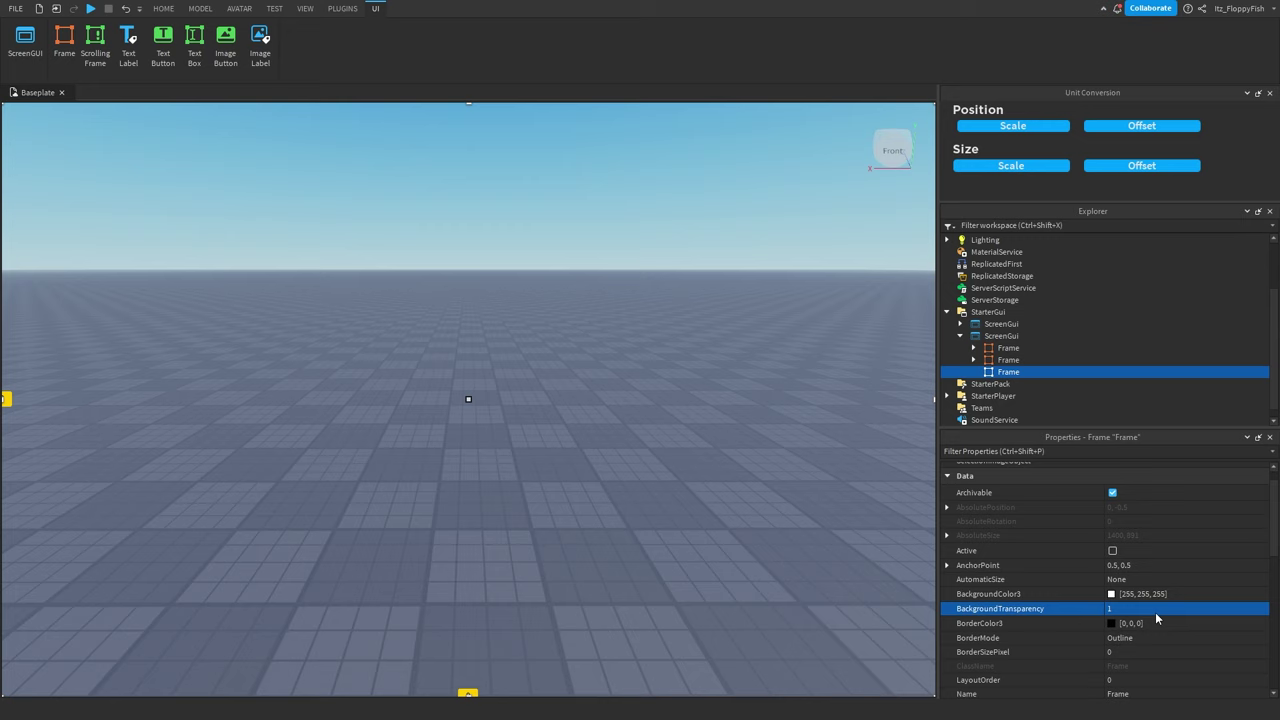
pyautogui.click(1033, 167)
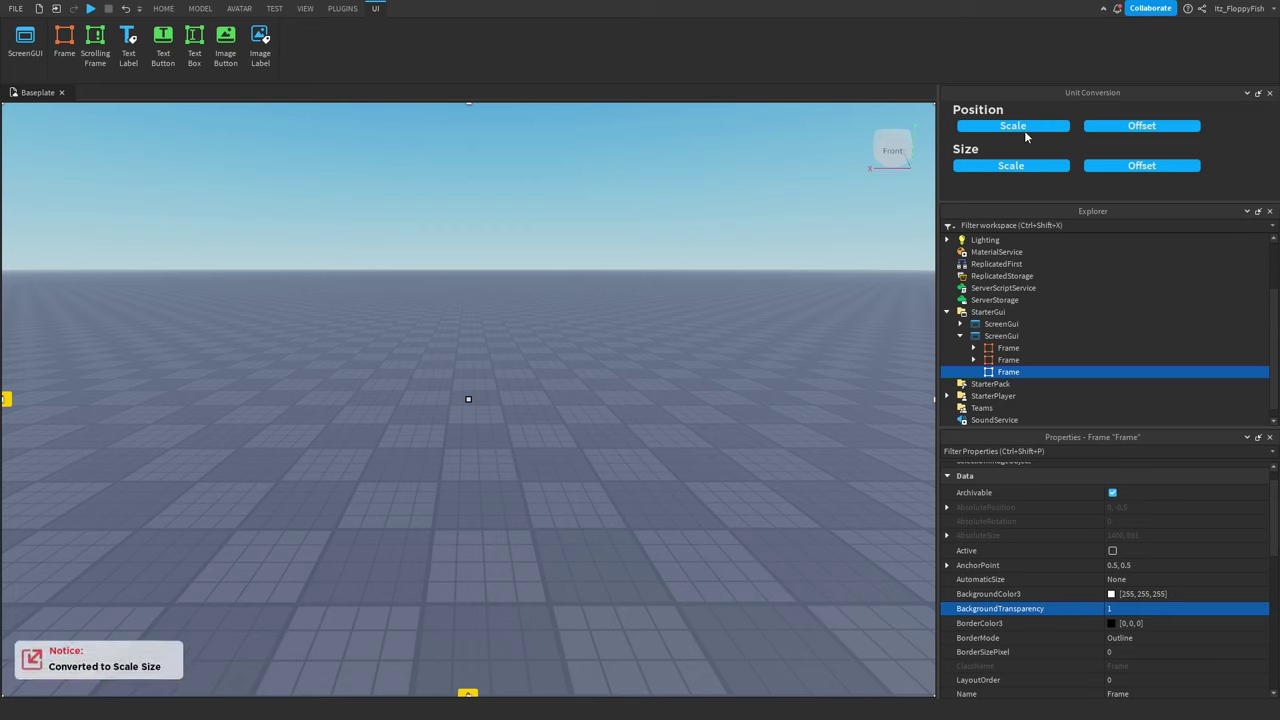
# Step: Add an aspect ratio constraint to the transparent full-screen frame
pyautogui.click(342, 9)
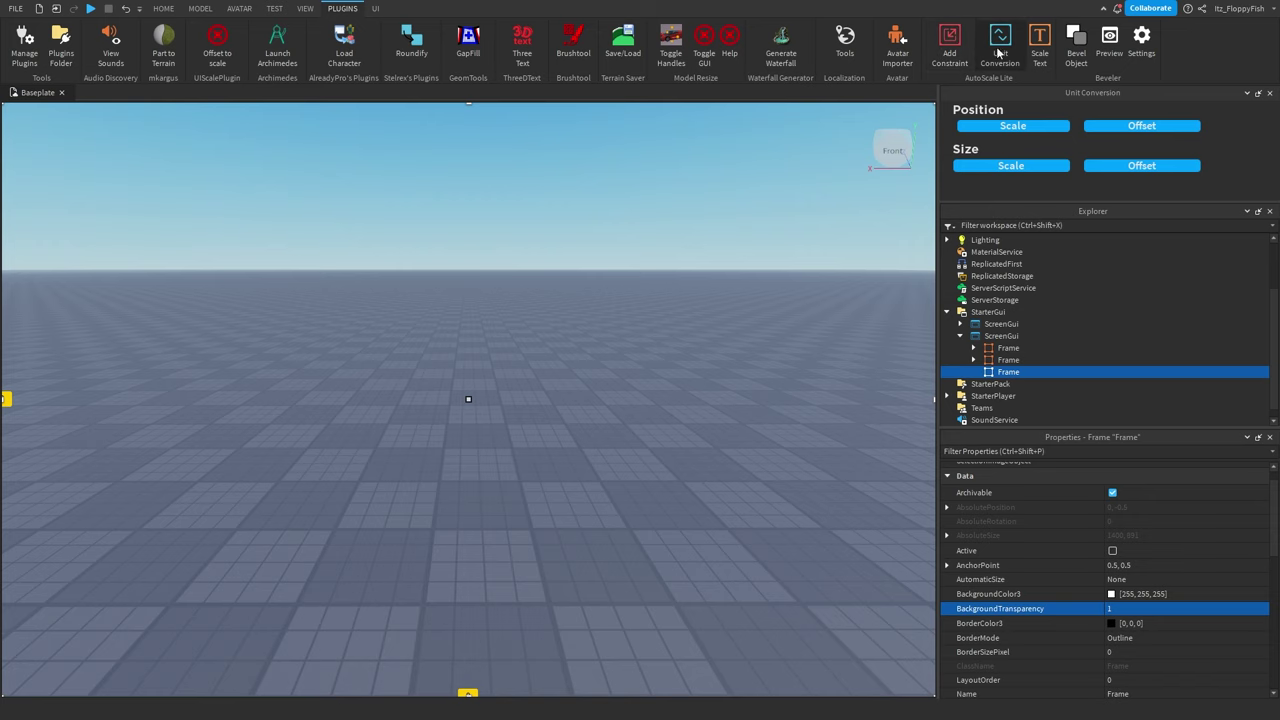
pyautogui.click(950, 45)
pyautogui.click(165, 9)
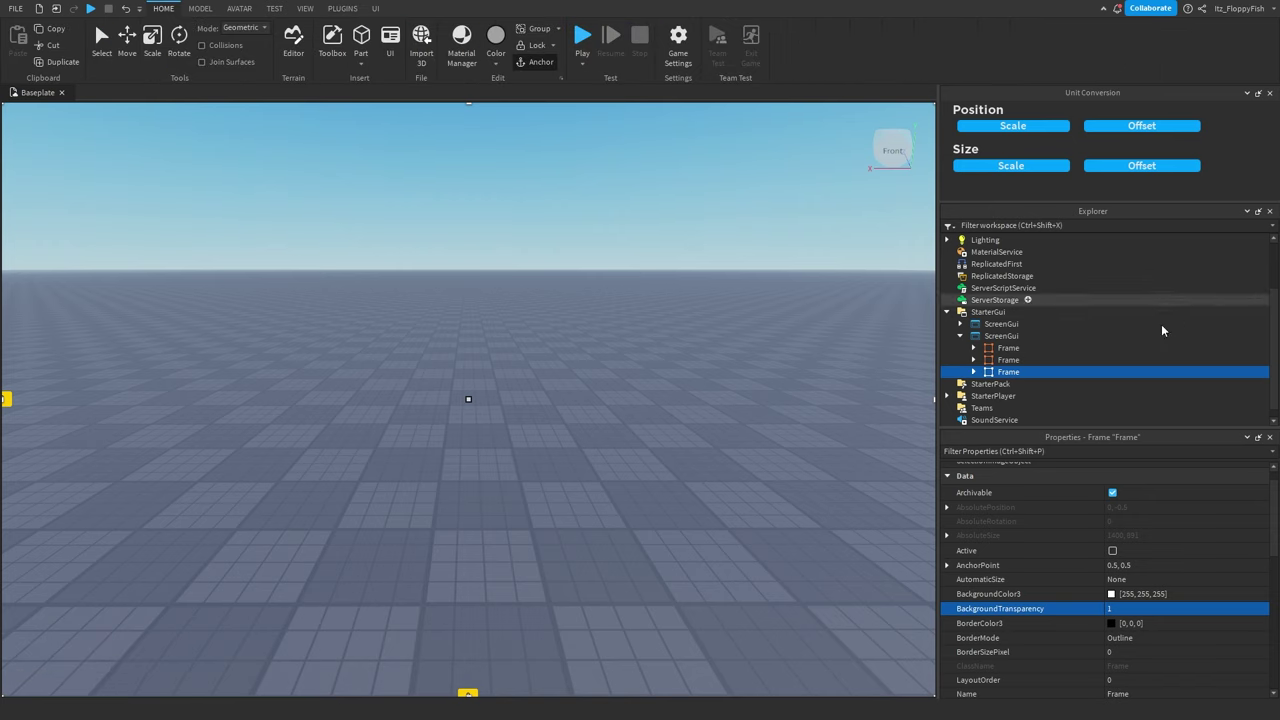
# Step: Nest a new Frame in the full-screen frame, stretch it to about 100 × 498 pixels and place it near the viewport's left edge
pyautogui.click(1031, 372)
pyautogui.click(1007, 456)
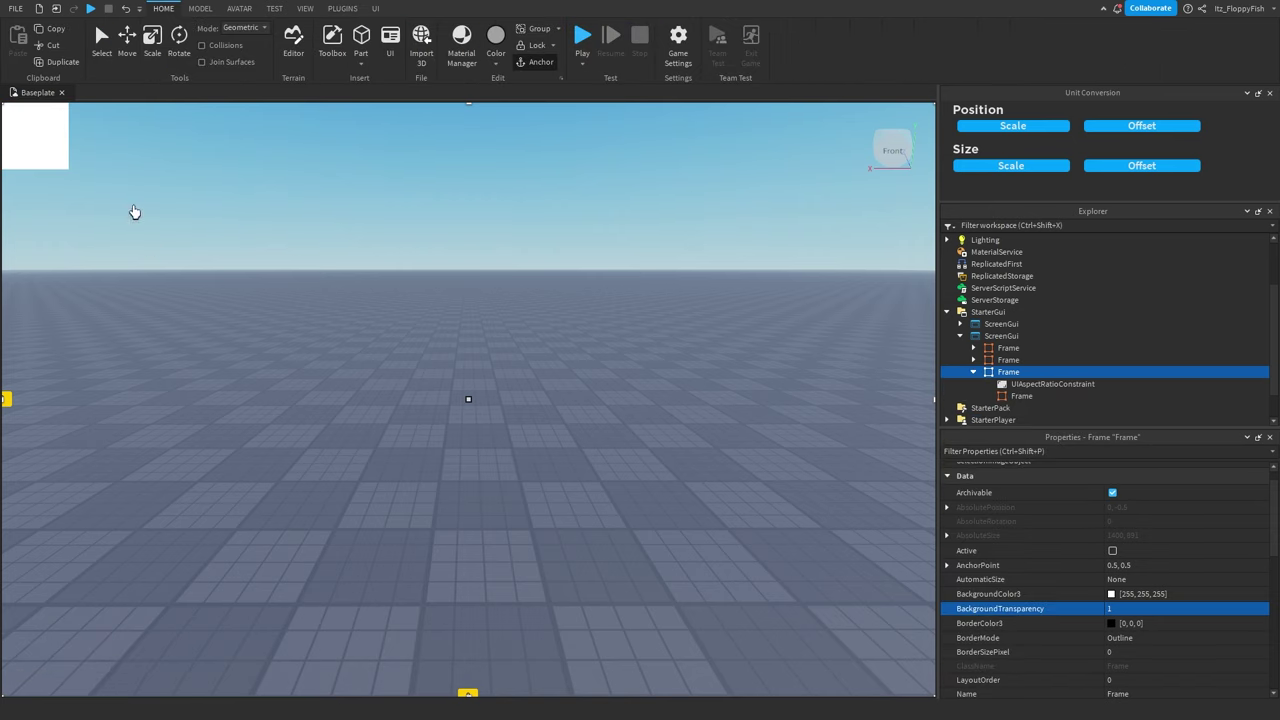
pyautogui.moveTo(34, 168); pyautogui.dragTo(34, 445)
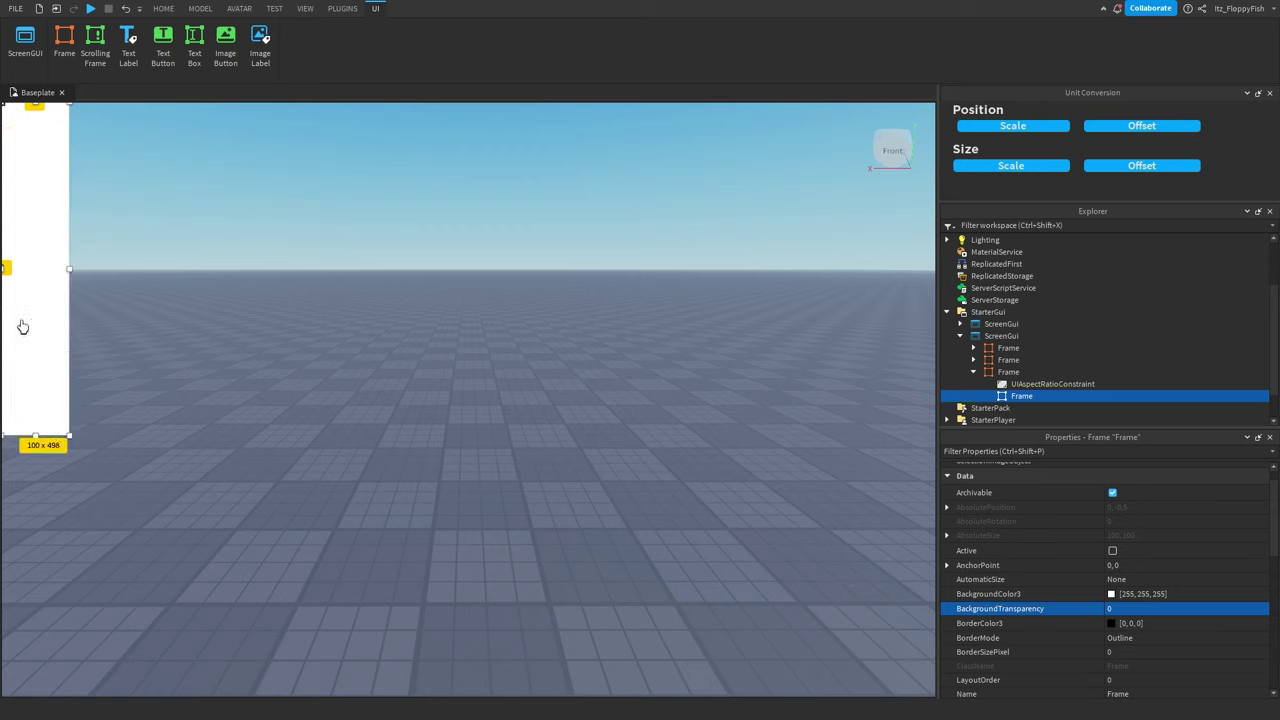
pyautogui.moveTo(20, 323); pyautogui.dragTo(40, 434)
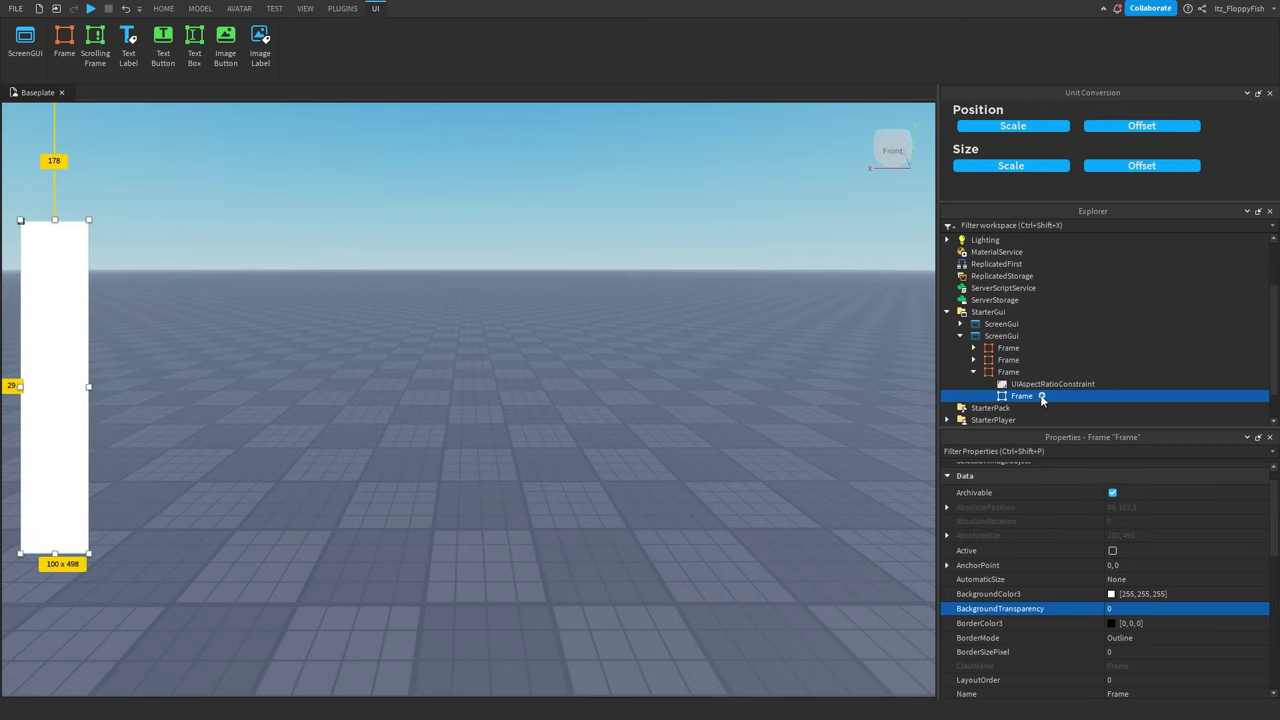
# Step: Insert an ImageButton into the side frame and place it about 193 pixels below the frame's upper edge
pyautogui.click(1104, 396)
pyautogui.click(1000, 223)
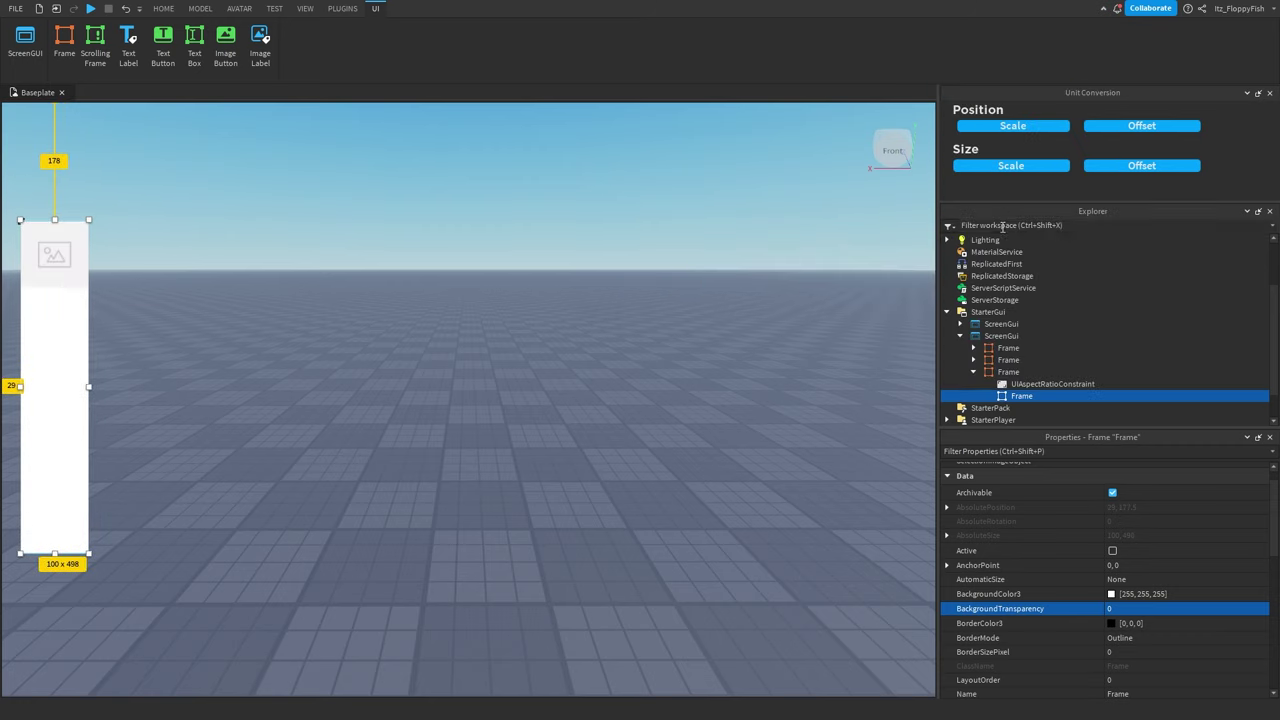
pyautogui.moveTo(45, 277); pyautogui.dragTo(42, 405)
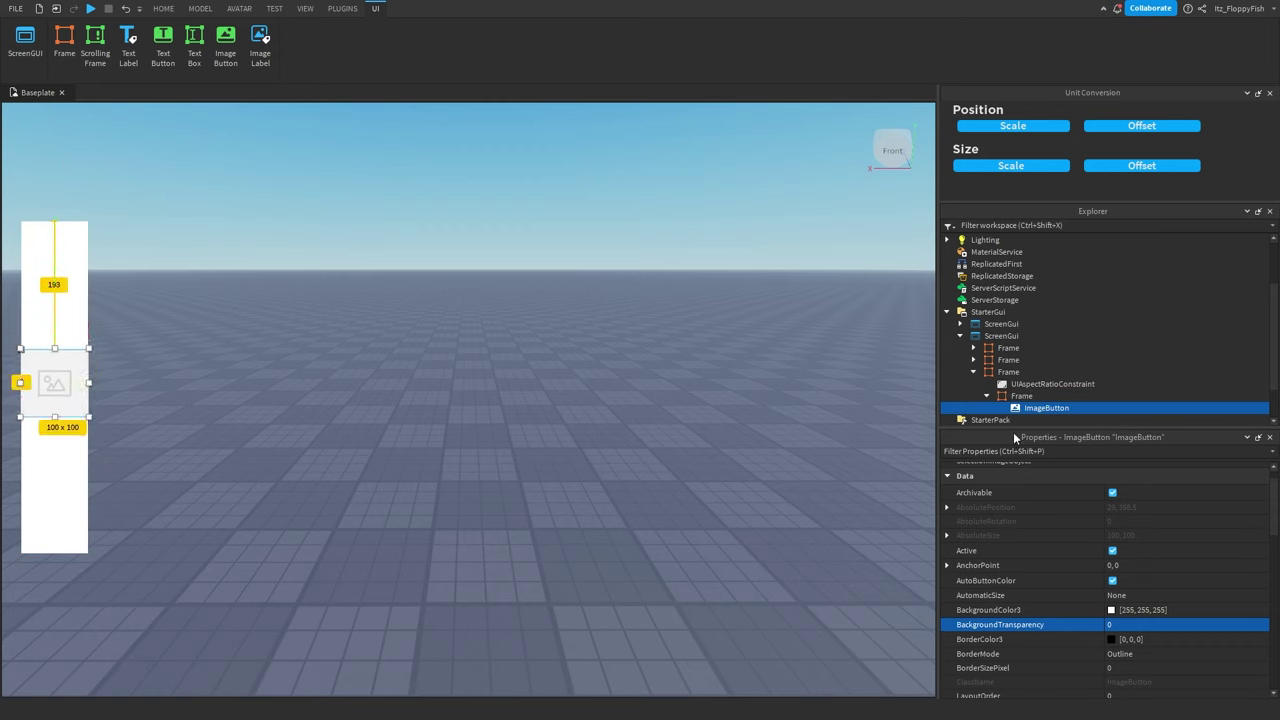
# Step: Examine how the full-screen frame, its aspect ratio constraint, the side frame and the ImageButton are nested by selecting each one
pyautogui.click(59, 529)
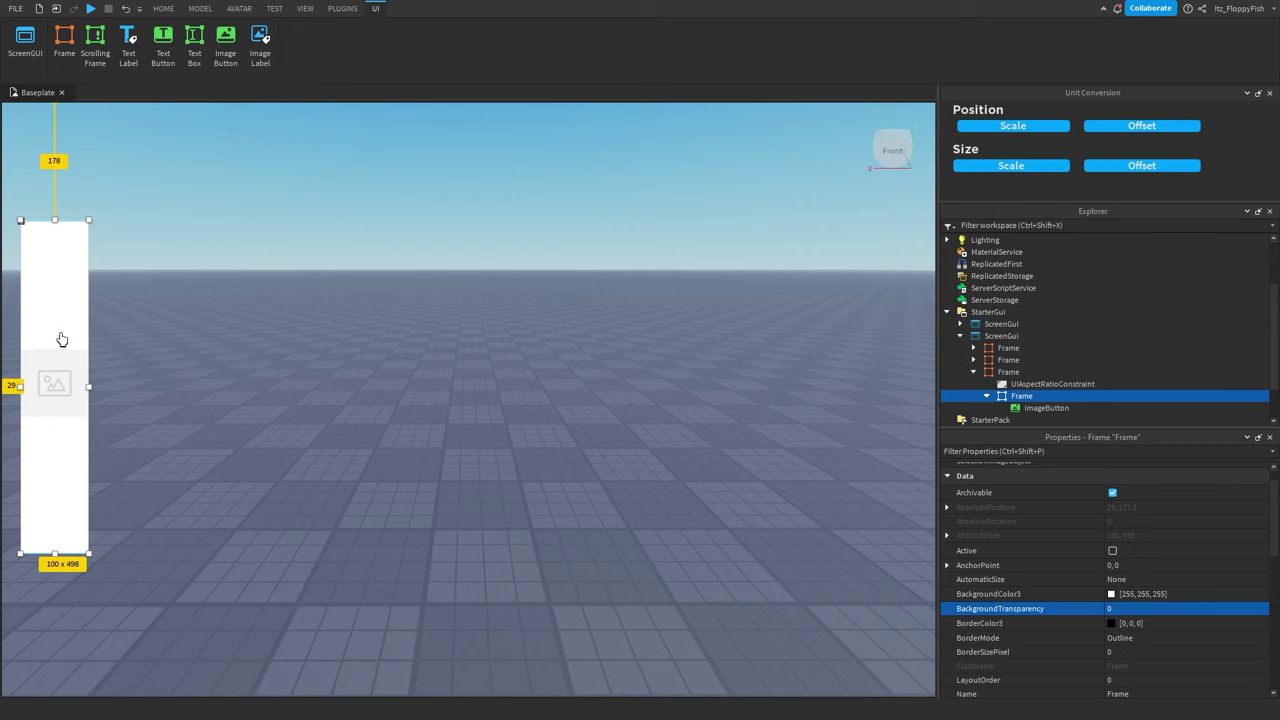
pyautogui.click(63, 388)
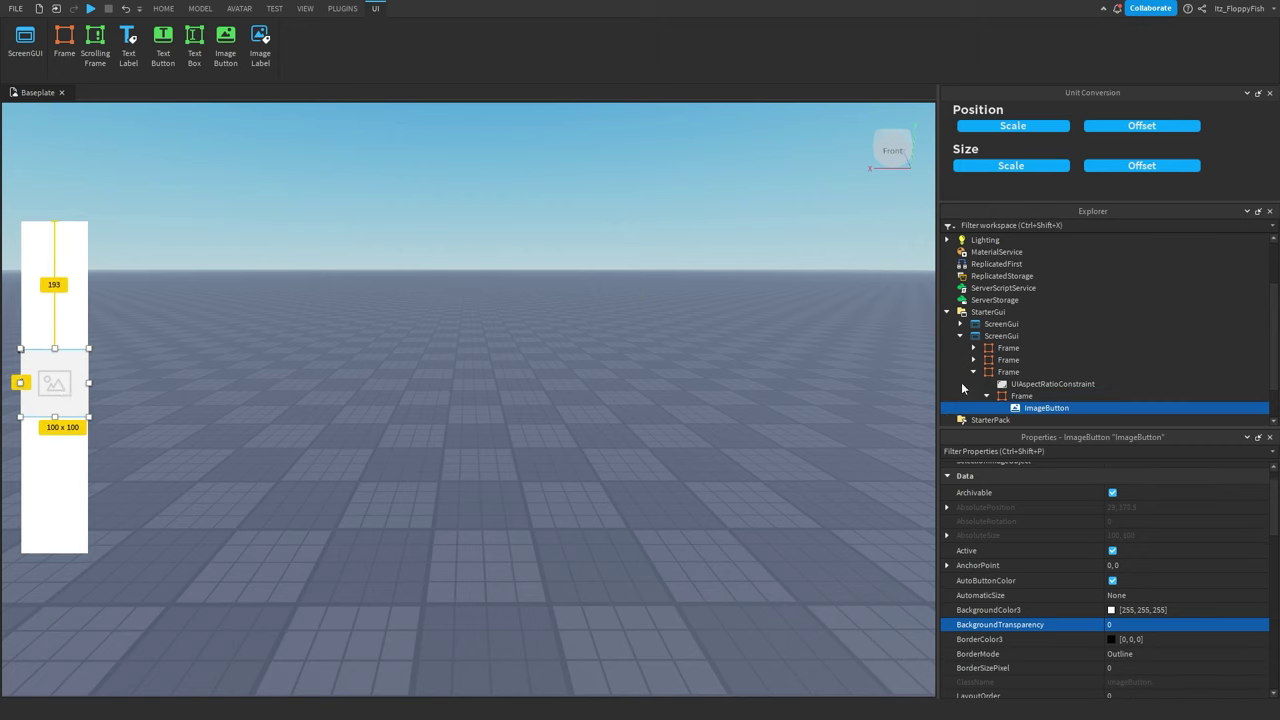
pyautogui.click(1018, 396)
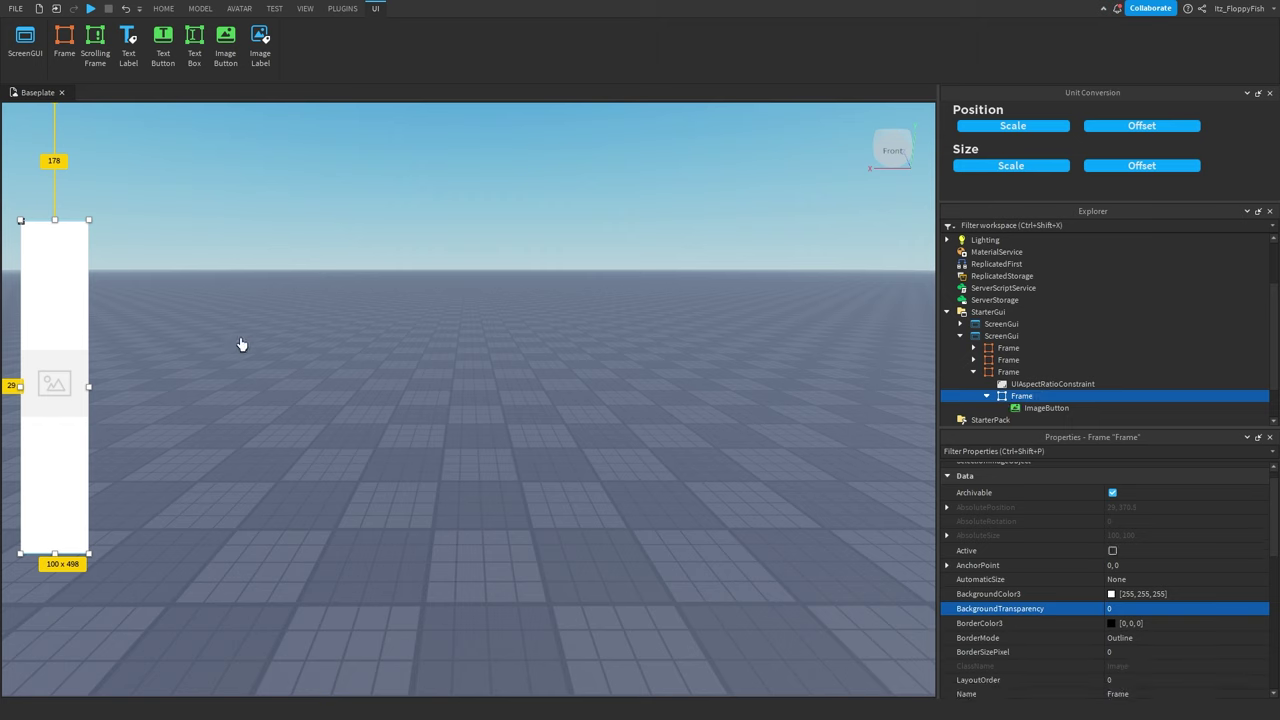
pyautogui.click(737, 443)
pyautogui.click(1044, 371)
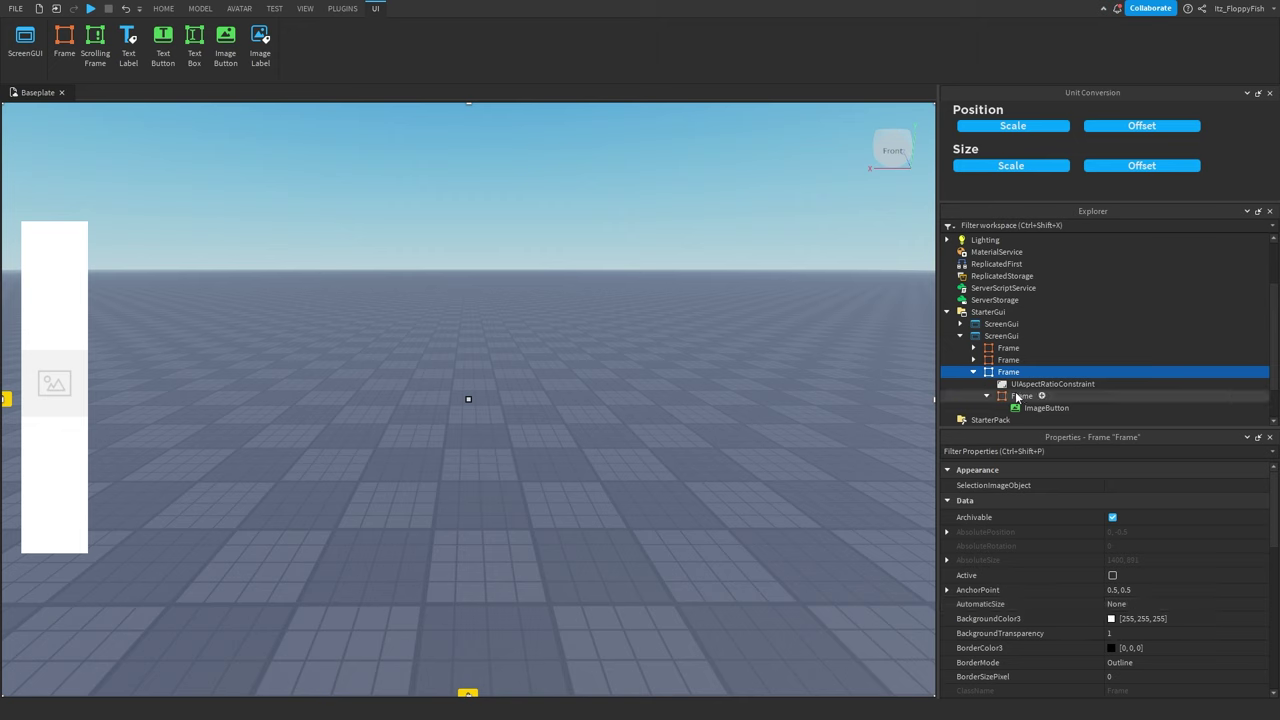
pyautogui.click(1017, 397)
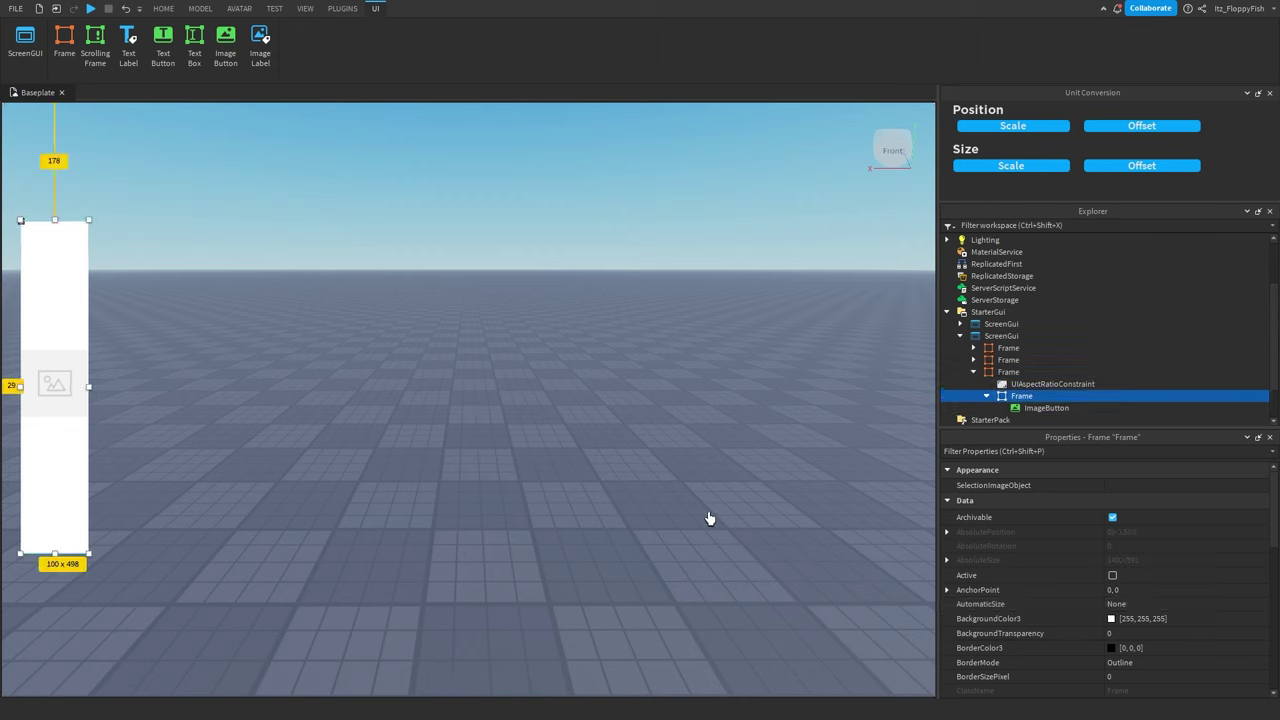
pyautogui.click(1010, 372)
pyautogui.click(1024, 397)
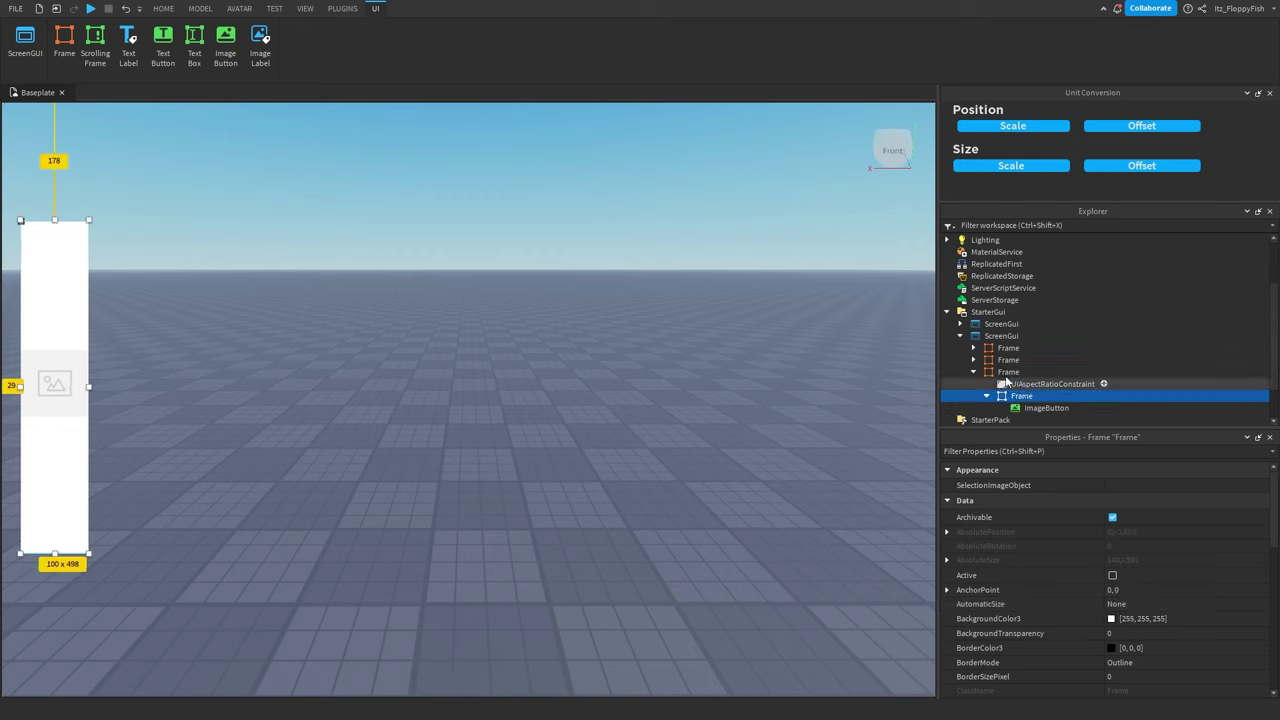
pyautogui.click(1012, 374)
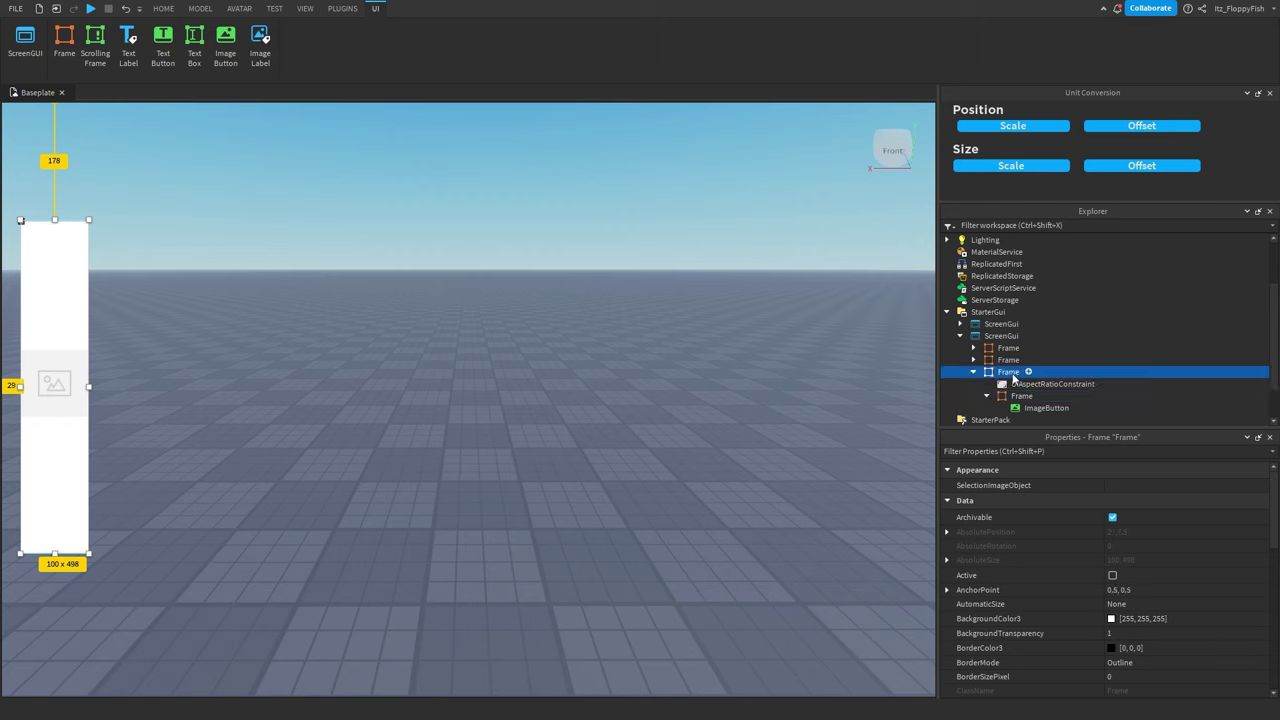
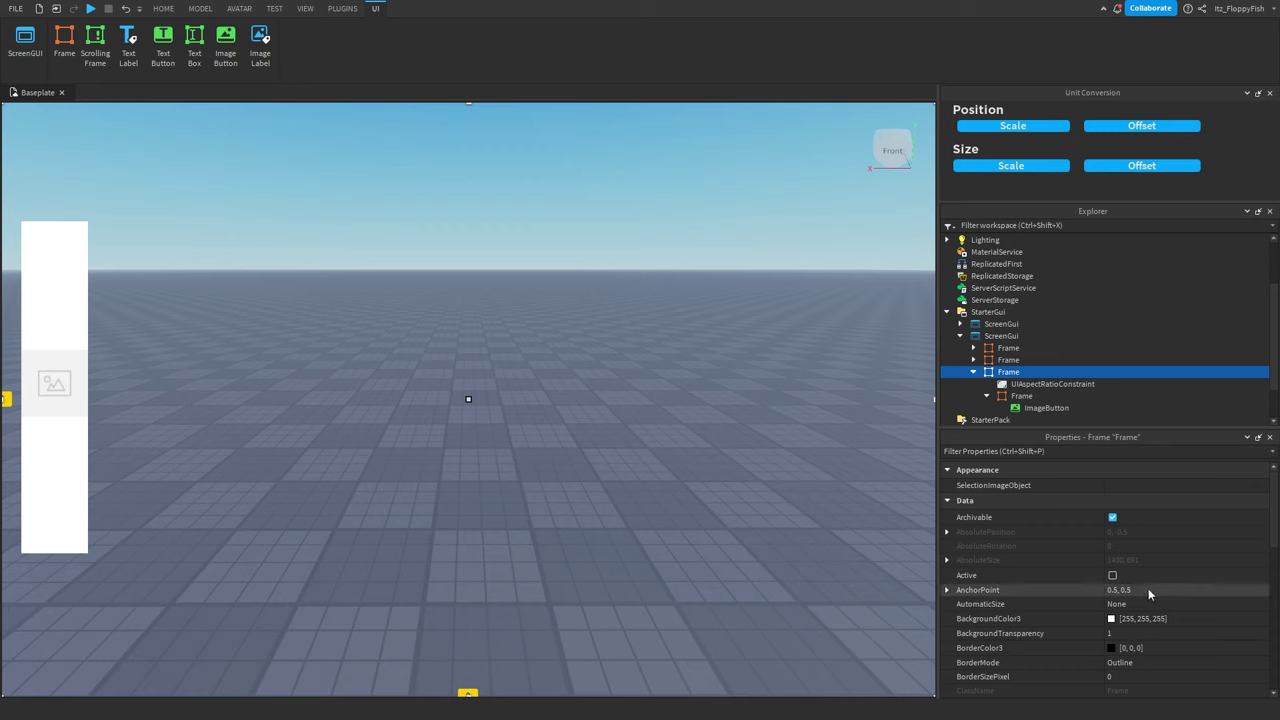
pyautogui.click(1021, 396)
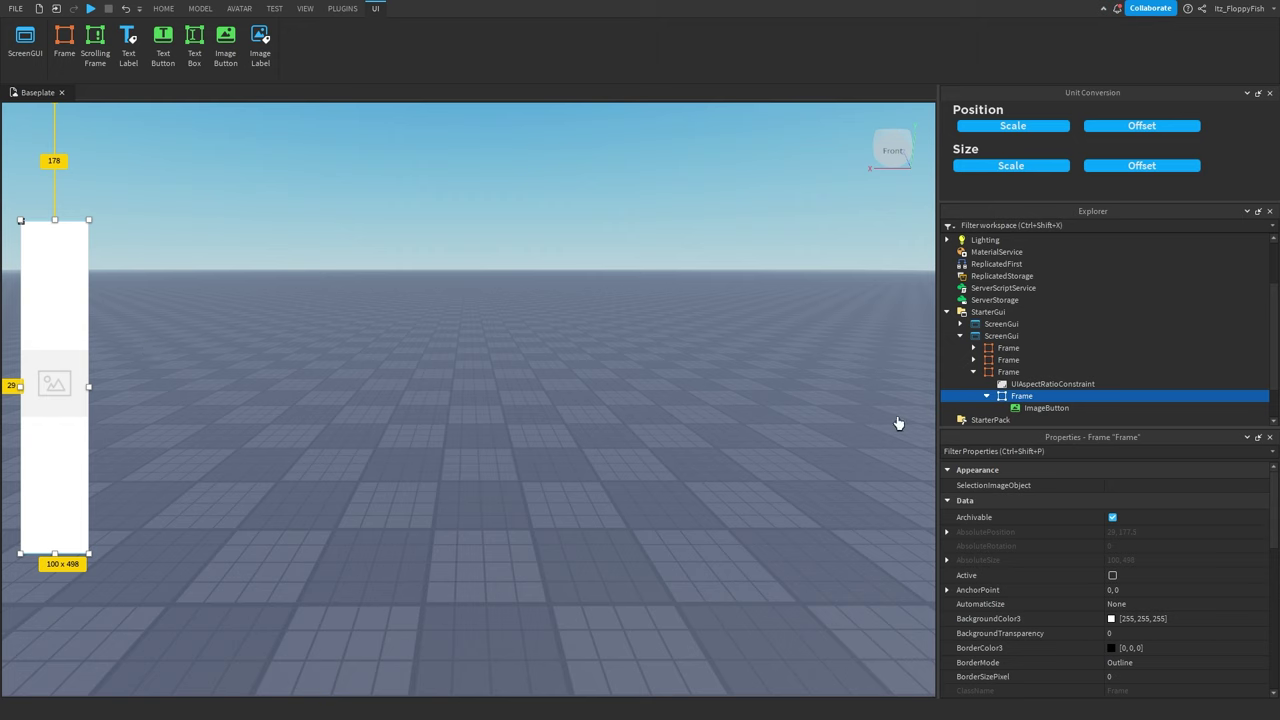
pyautogui.click(1020, 372)
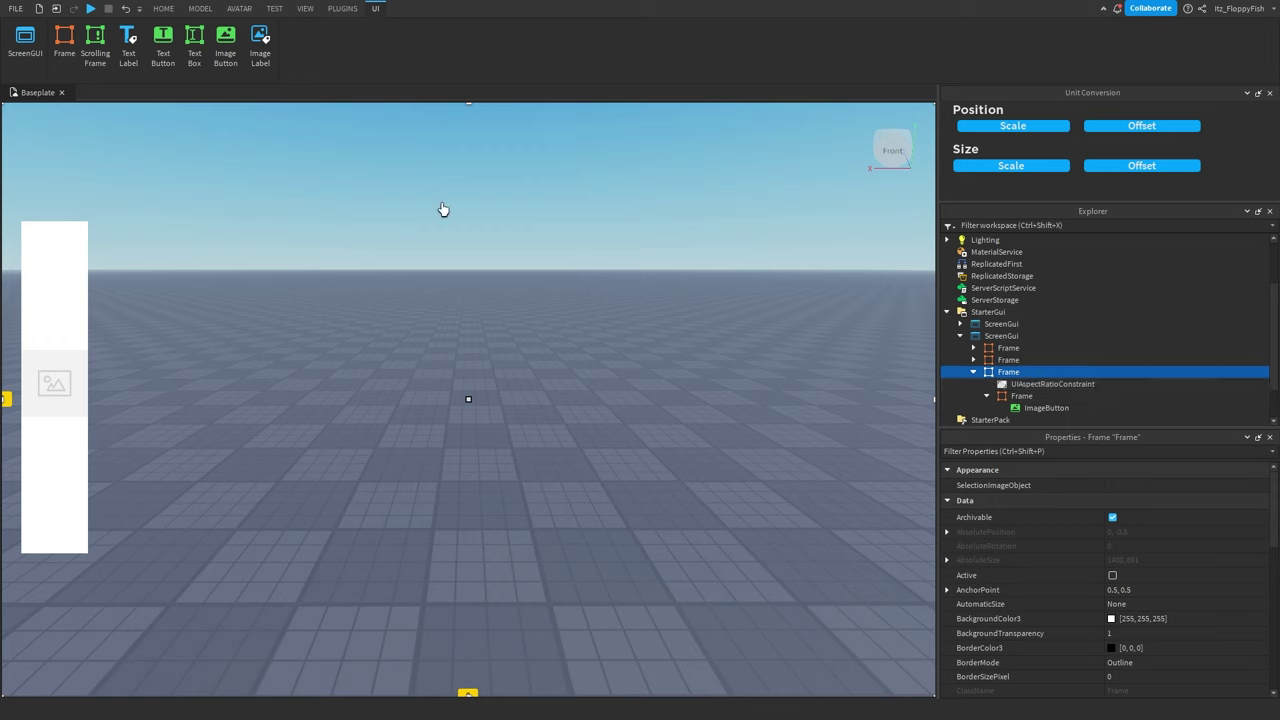
pyautogui.click(1022, 397)
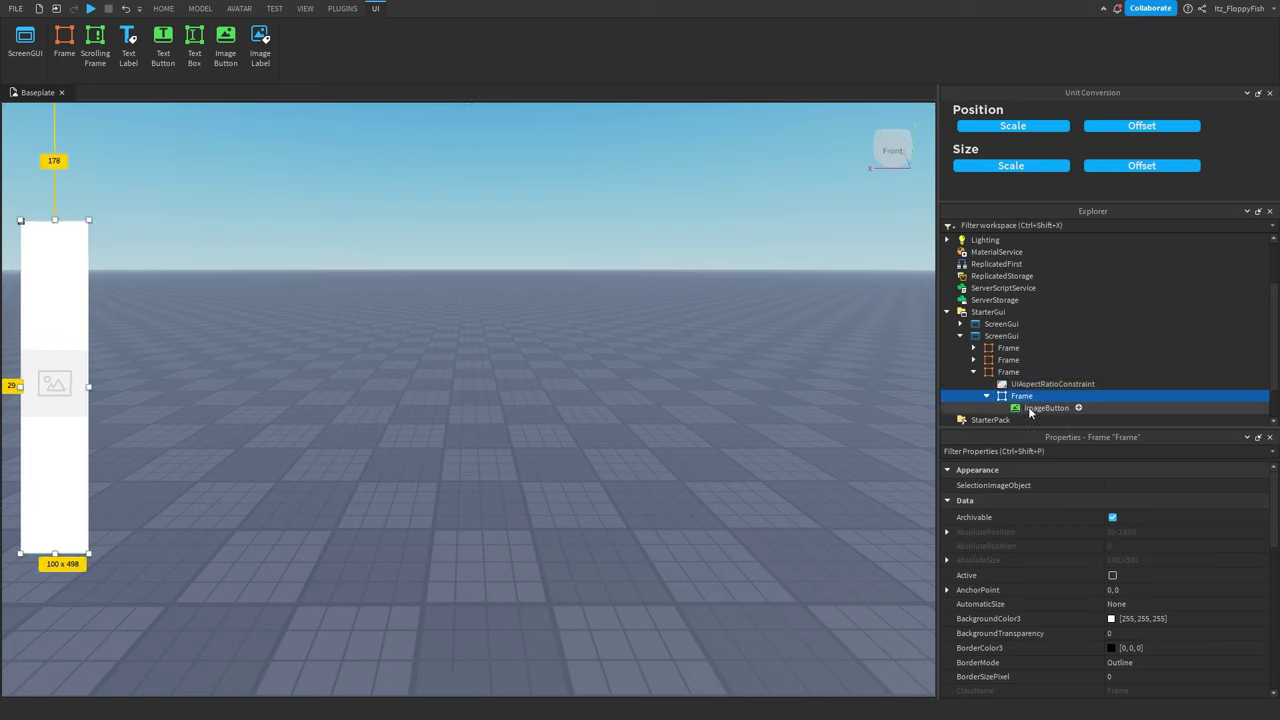
pyautogui.click(1010, 384)
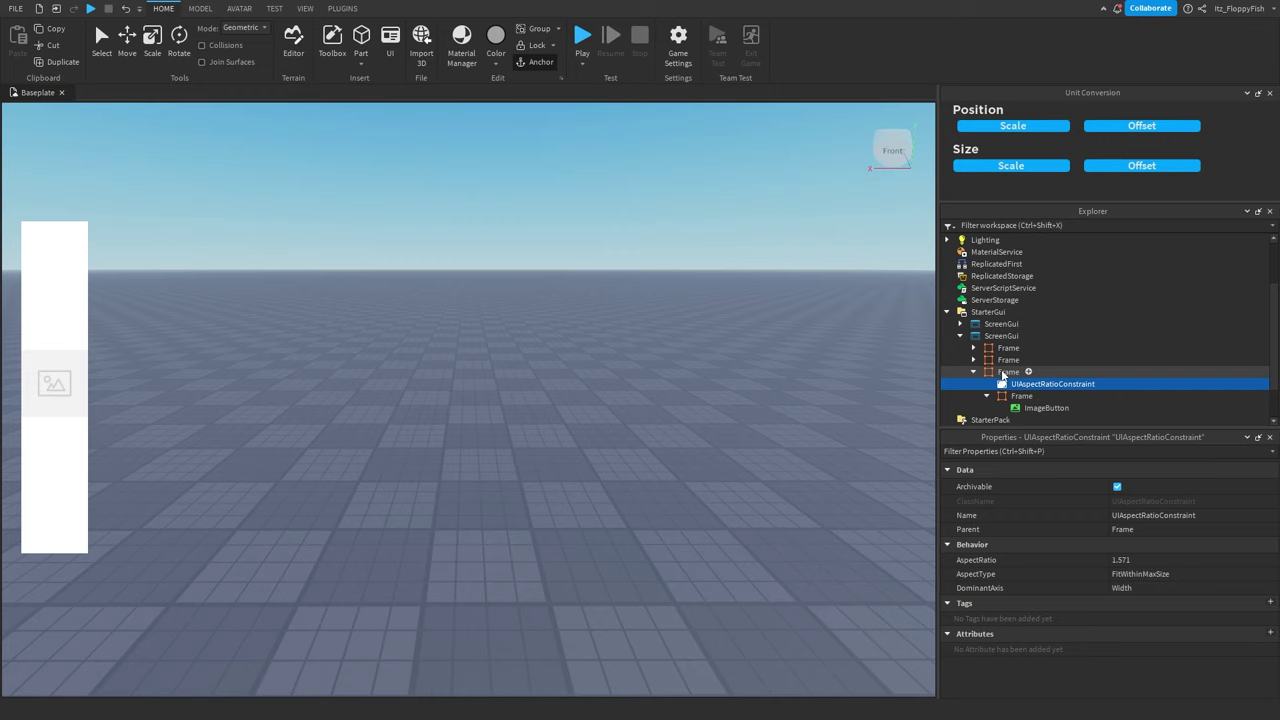
pyautogui.click(434, 297)
pyautogui.click(997, 372)
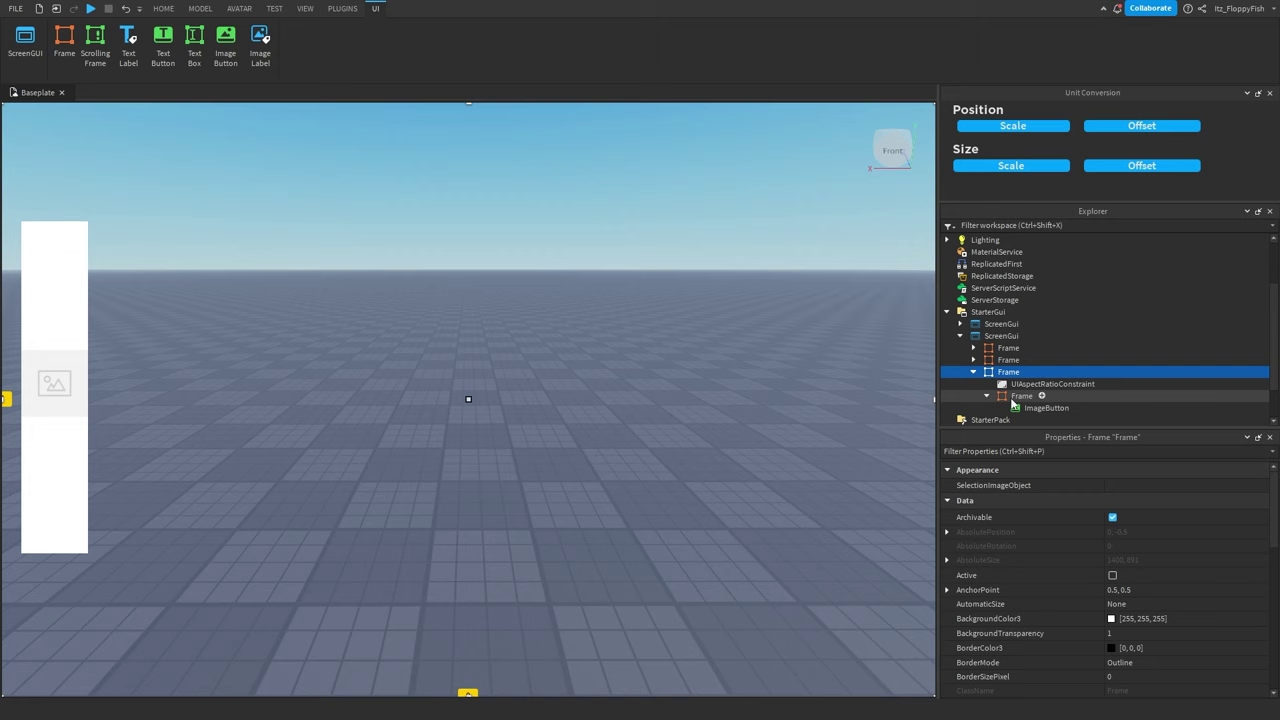
pyautogui.click(1016, 397)
pyautogui.click(1030, 409)
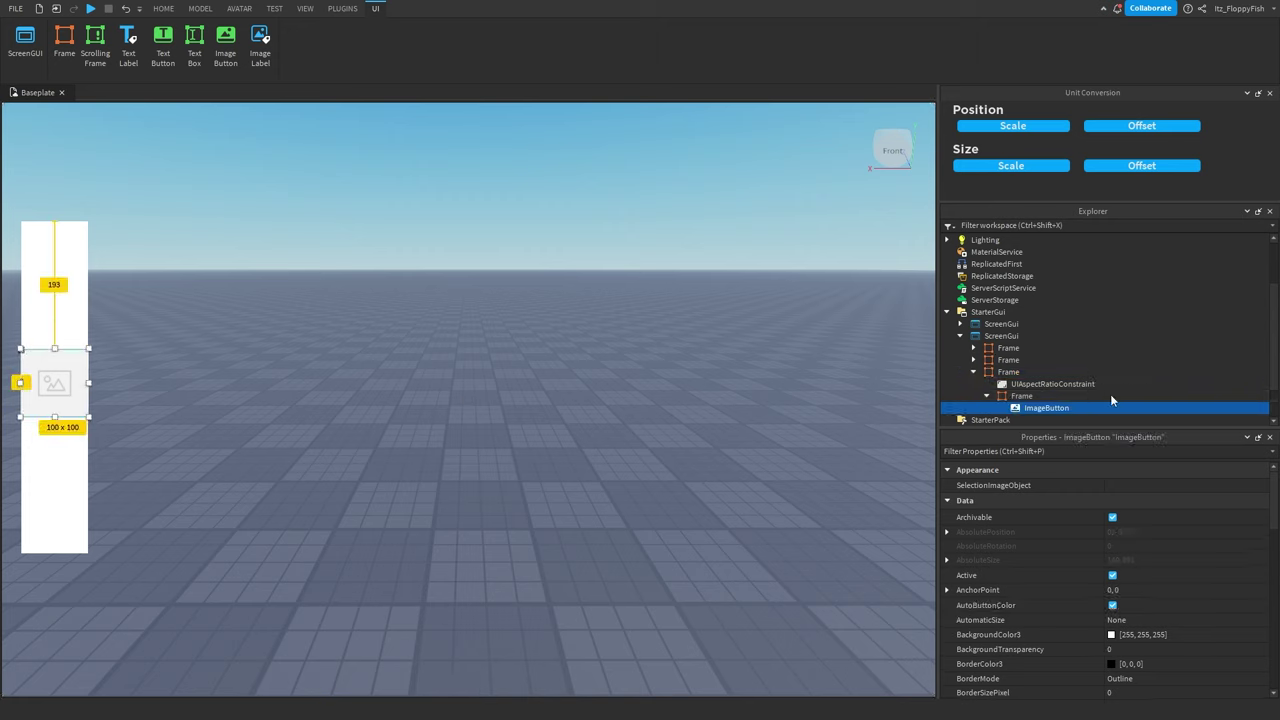
# Step: Convert the size and position of both the side frame and its ImageButton to scale units
pyautogui.click(1025, 396)
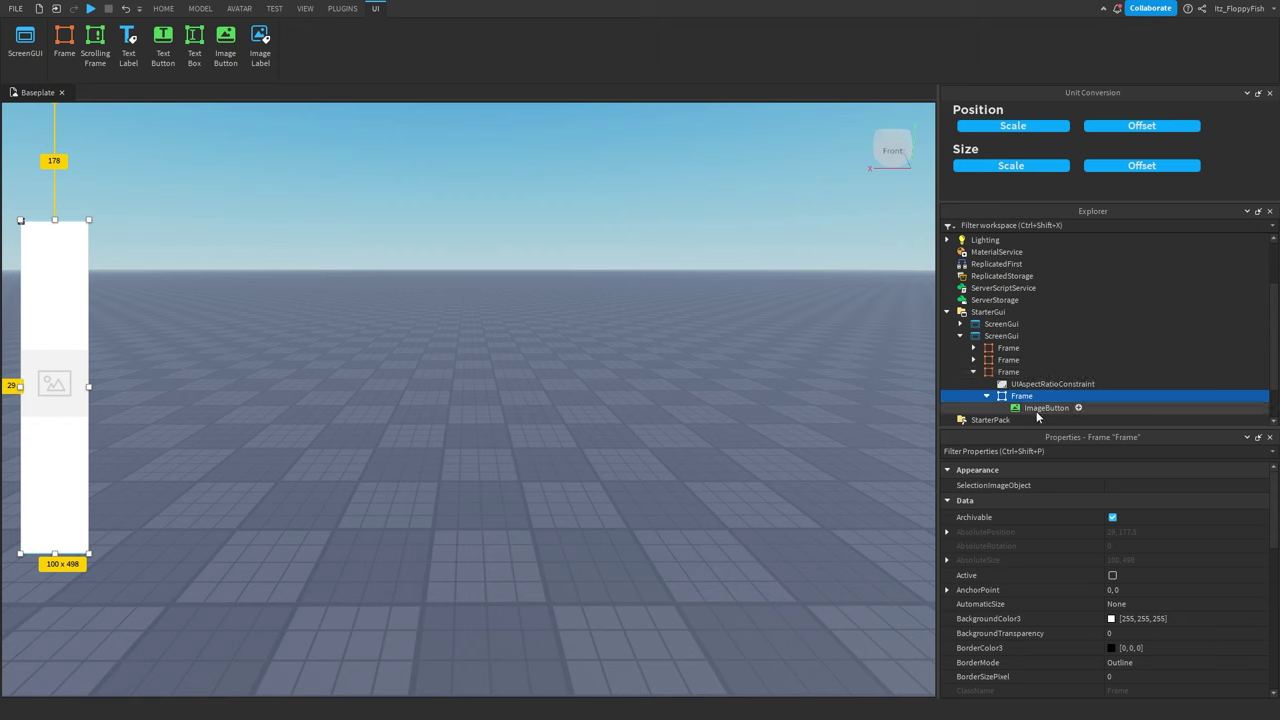
pyautogui.keyDown('ctrl'); pyautogui.click(1036, 409); pyautogui.keyUp('ctrl')
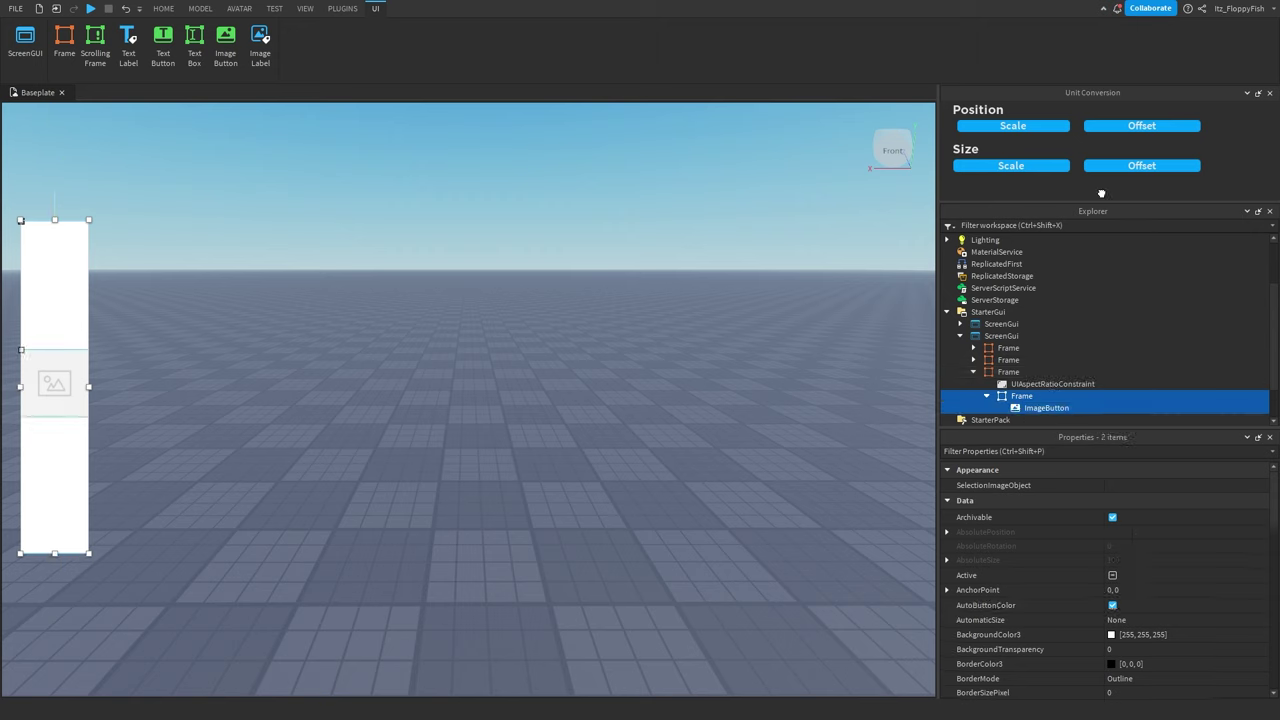
pyautogui.click(1030, 168)
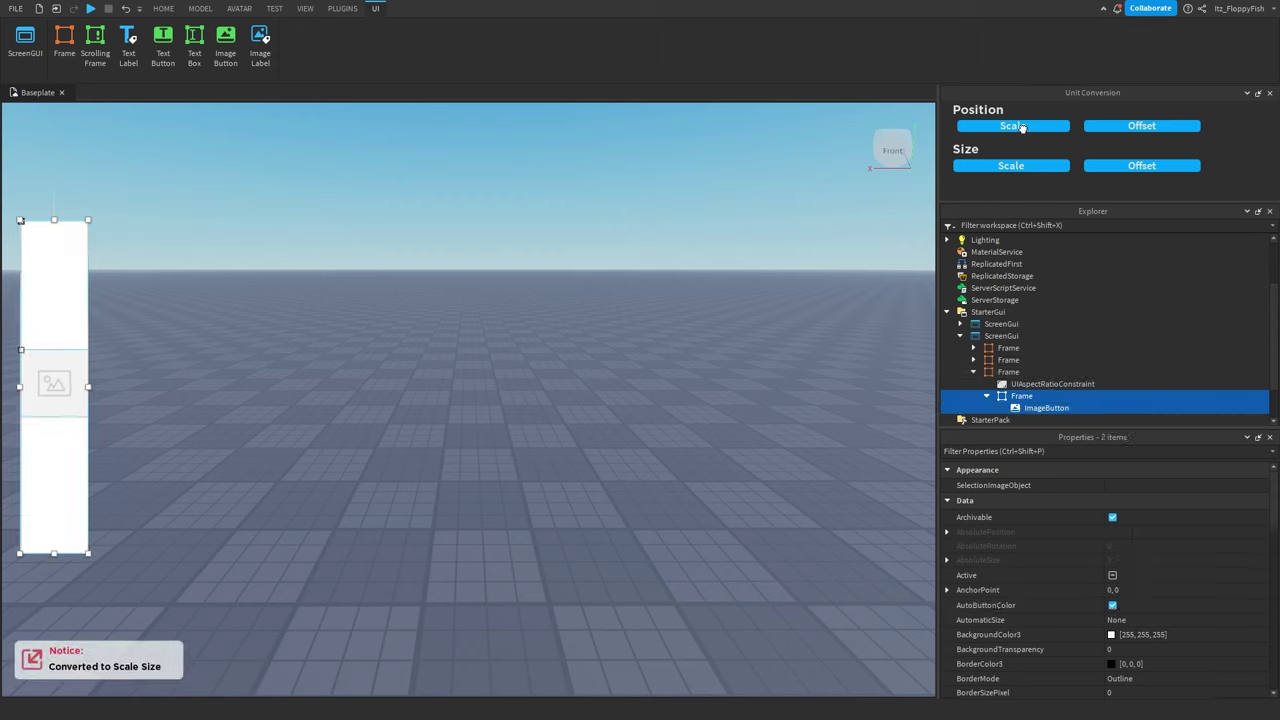
pyautogui.click(1021, 127)
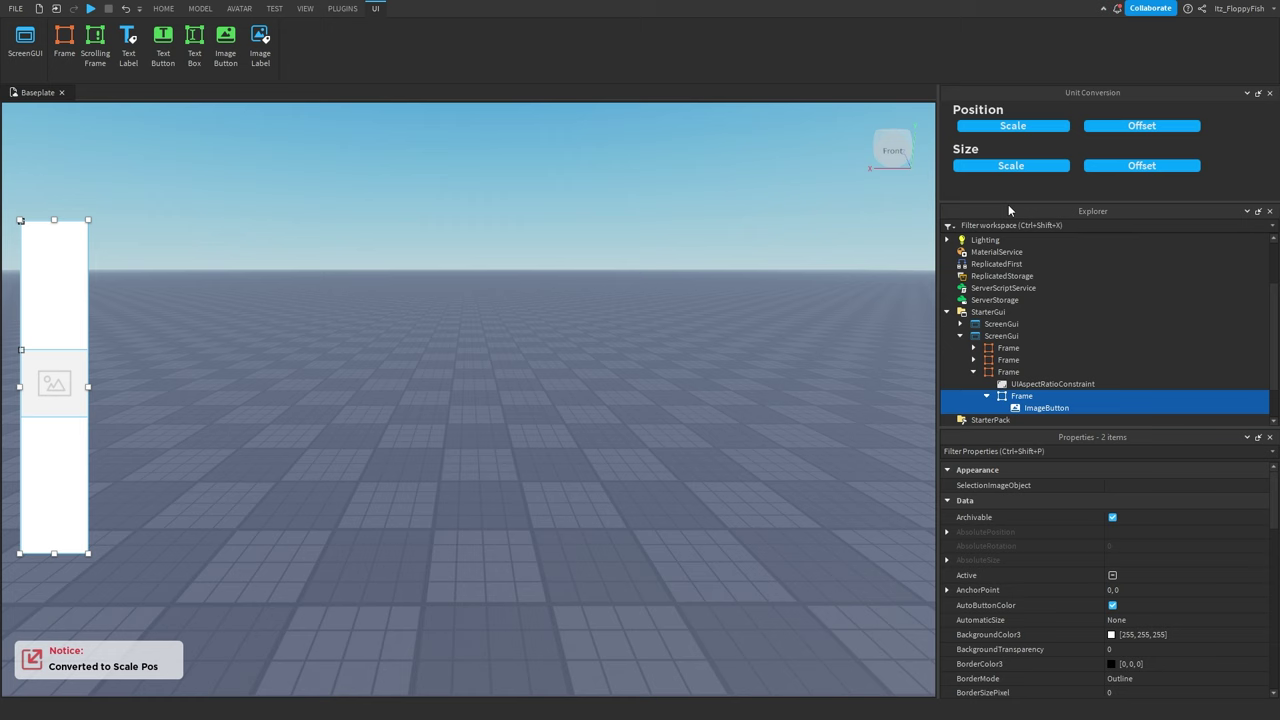
# Step: Add an aspect ratio constraint to the side frame
pyautogui.click(1024, 408)
pyautogui.click(1021, 396)
pyautogui.click(341, 8)
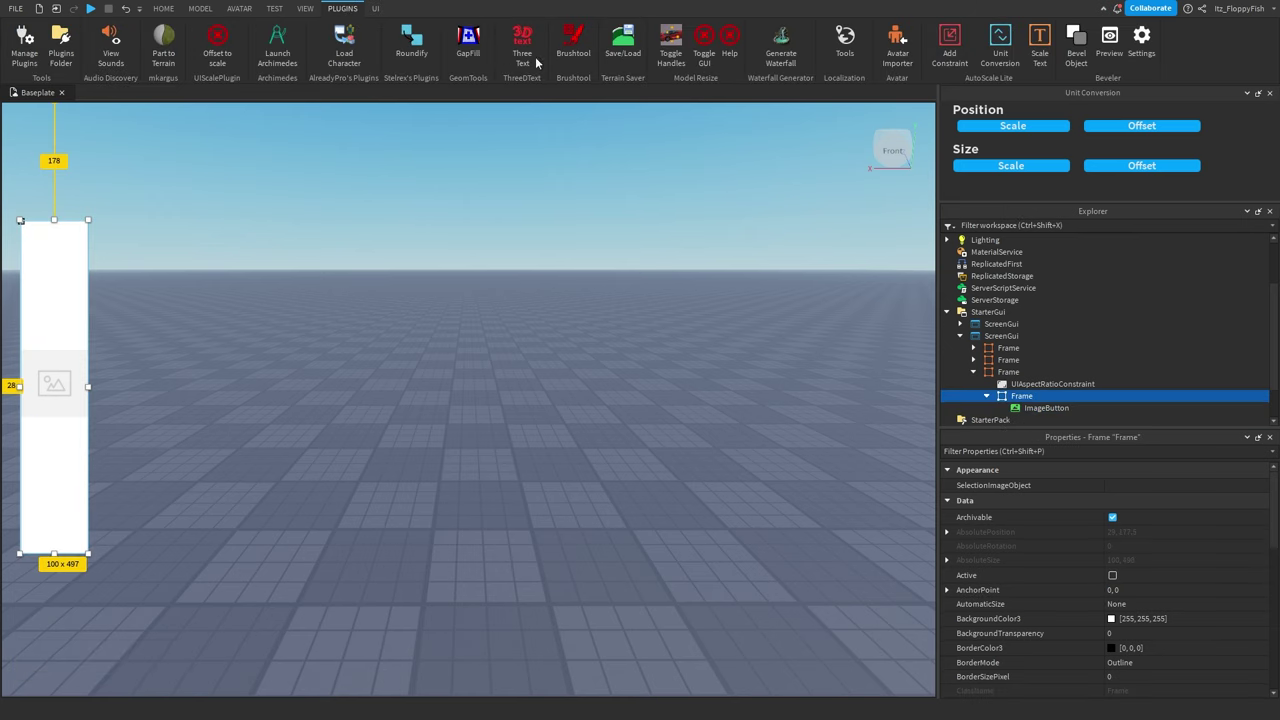
pyautogui.click(946, 50)
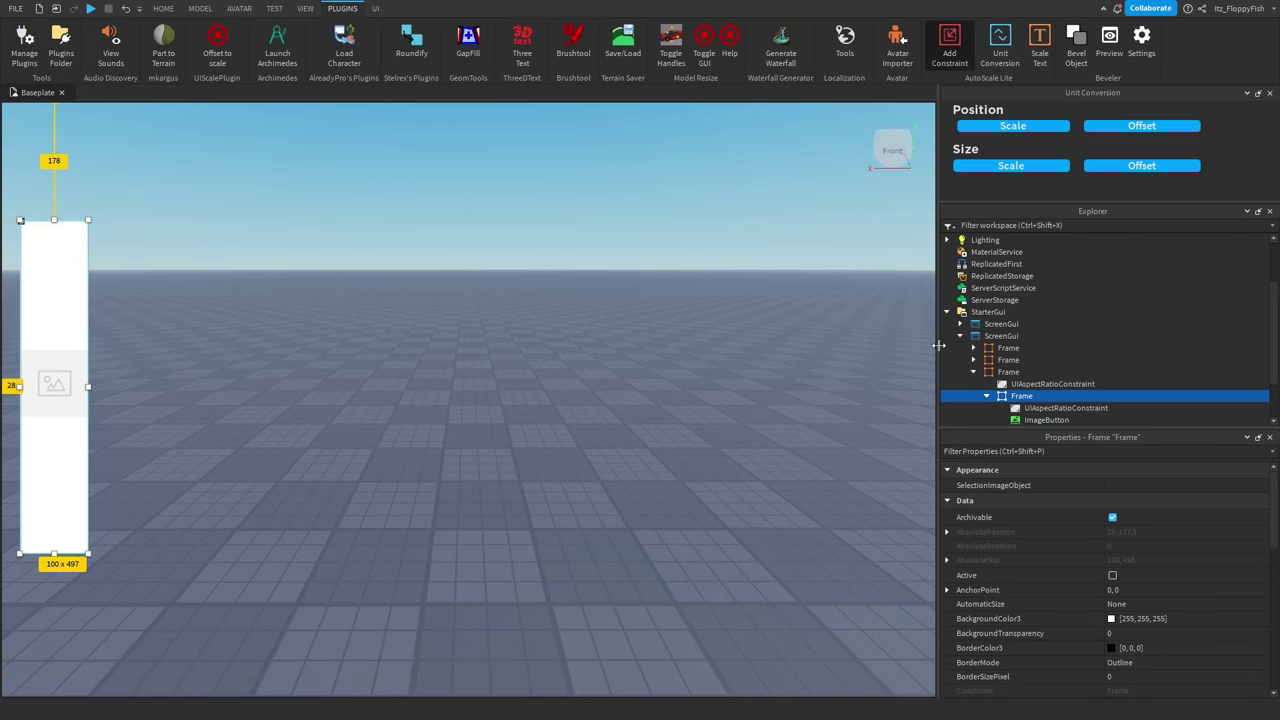
# Step: Narrow the viewport to test the scaling, and place a copy of the side frame near the viewport's right edge
pyautogui.moveTo(935, 345); pyautogui.dragTo(837, 357)
pyautogui.click(893, 370)
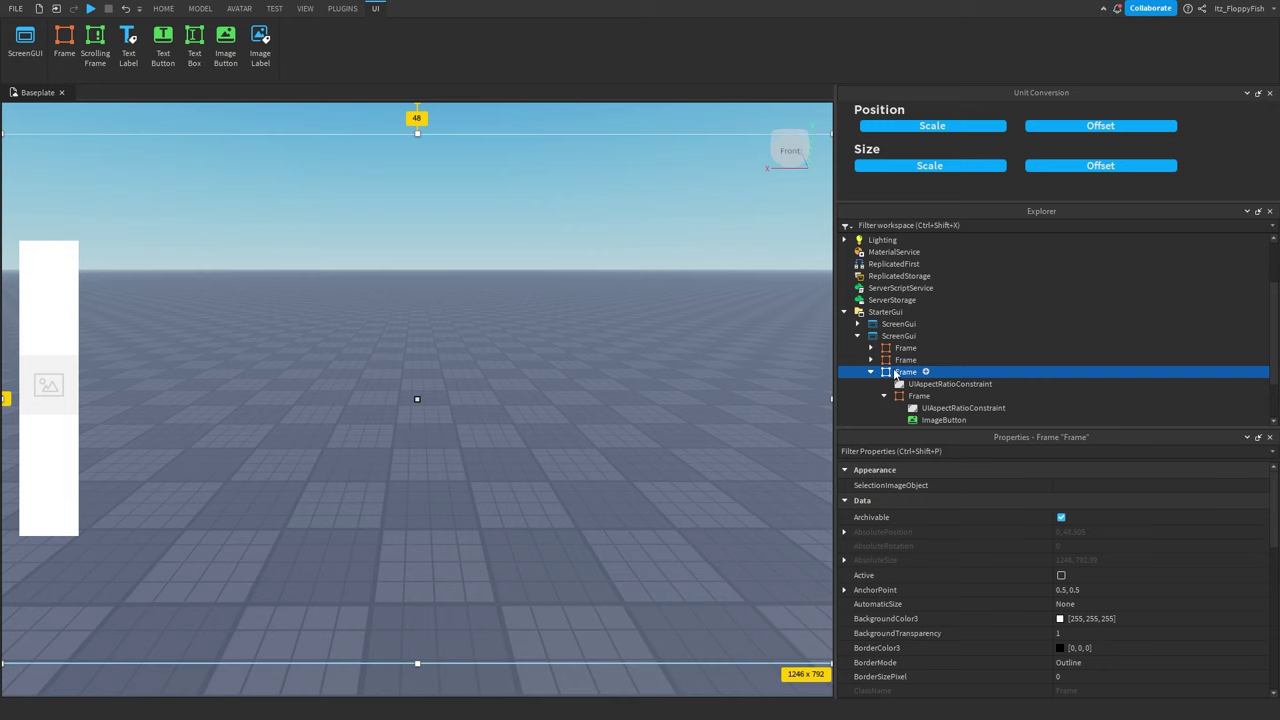
pyautogui.click(30, 477)
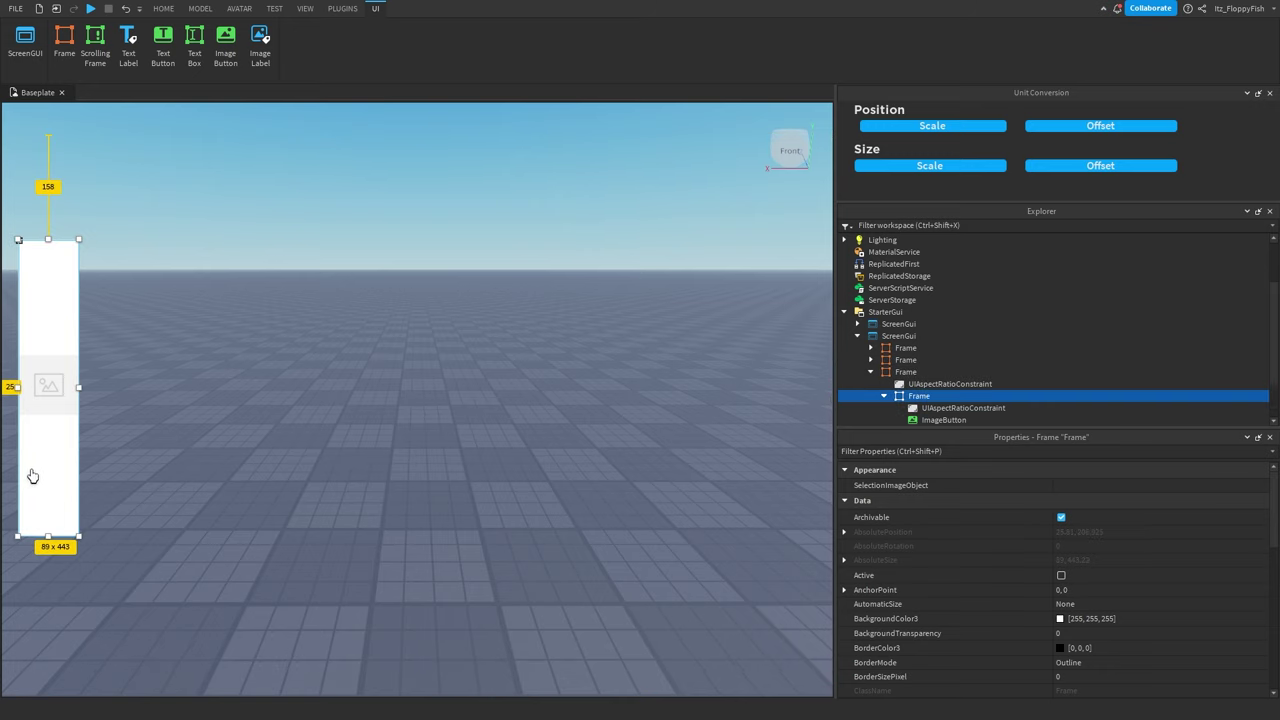
pyautogui.moveTo(54, 477); pyautogui.dragTo(797, 484)
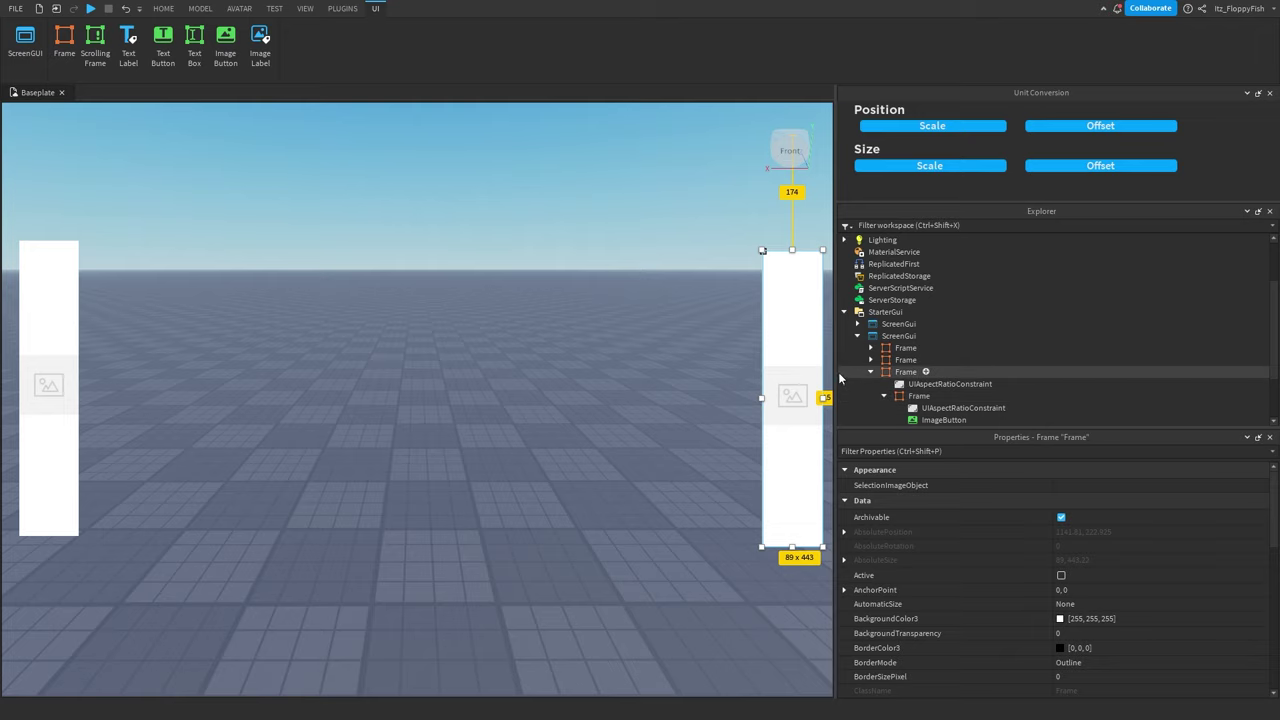
# Step: Narrow the viewport further and preview both side frames on emulated Samsung Galaxy A51, Samsung Tab A (2019, 8.0) and iPhone XR devices
pyautogui.moveTo(834, 372); pyautogui.dragTo(777, 365)
pyautogui.click(275, 10)
pyautogui.click(262, 40)
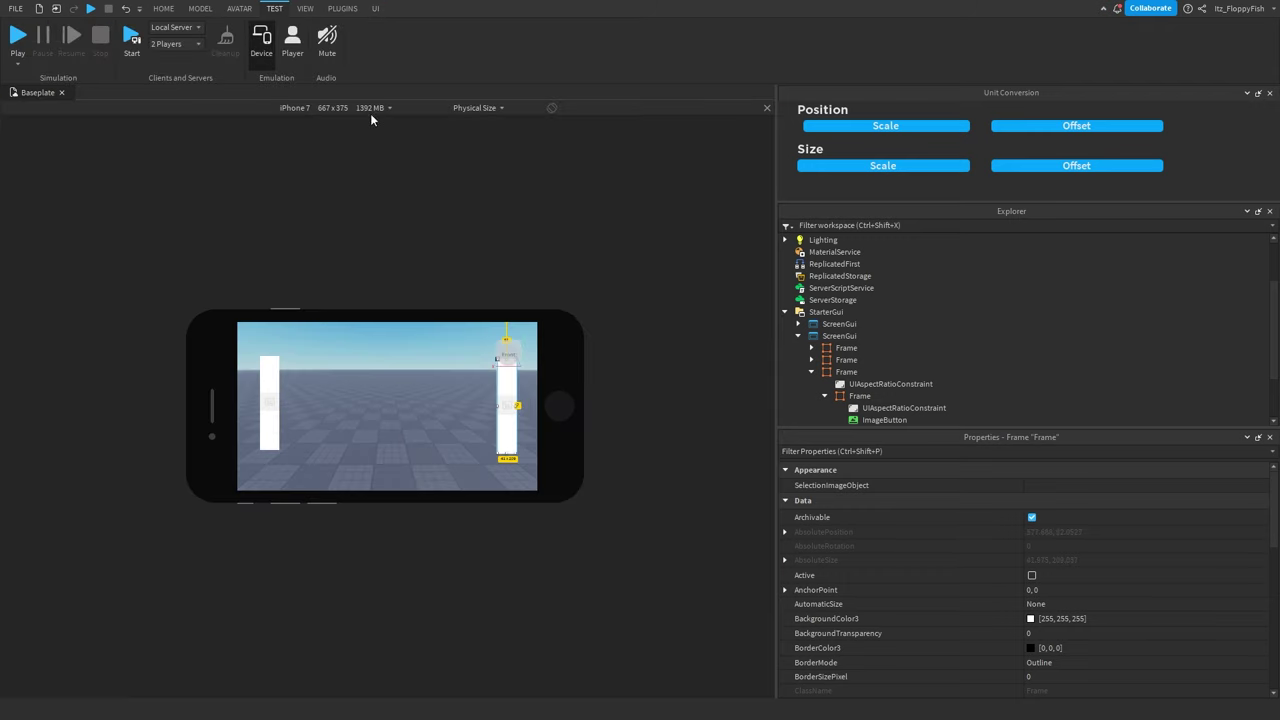
pyautogui.click(290, 108)
pyautogui.click(290, 266)
pyautogui.click(241, 108)
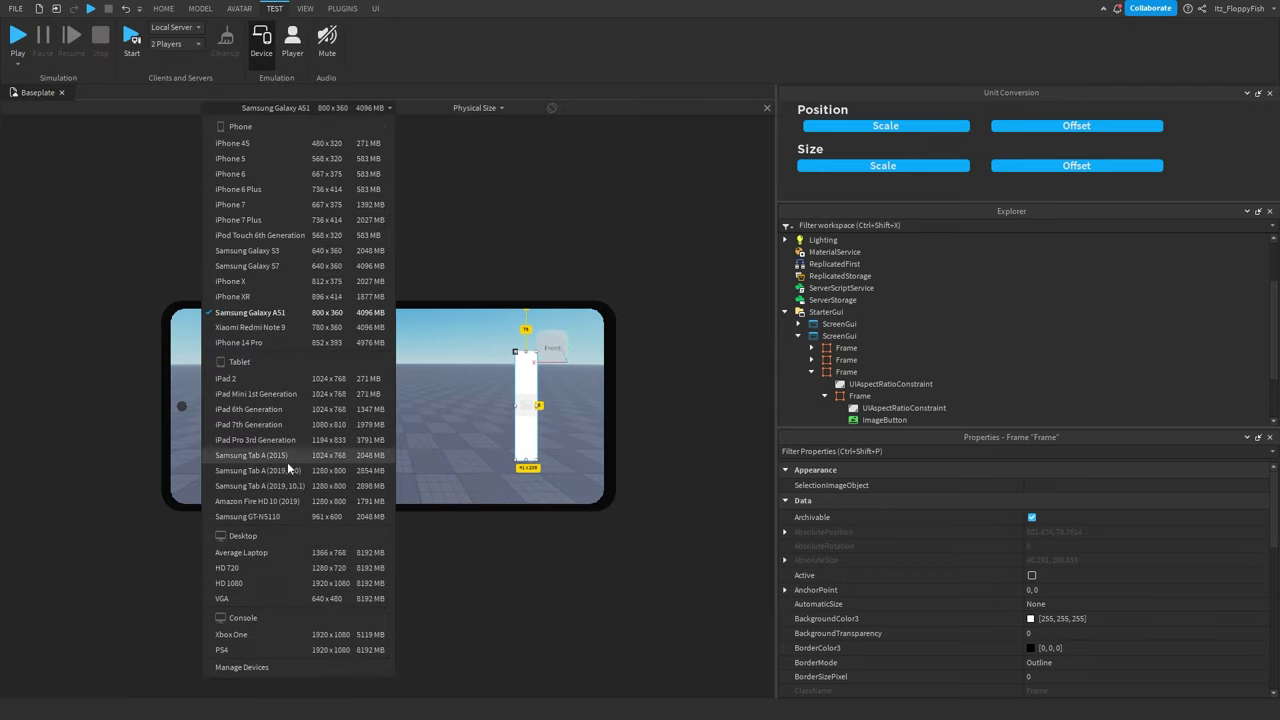
pyautogui.click(287, 462)
pyautogui.click(282, 107)
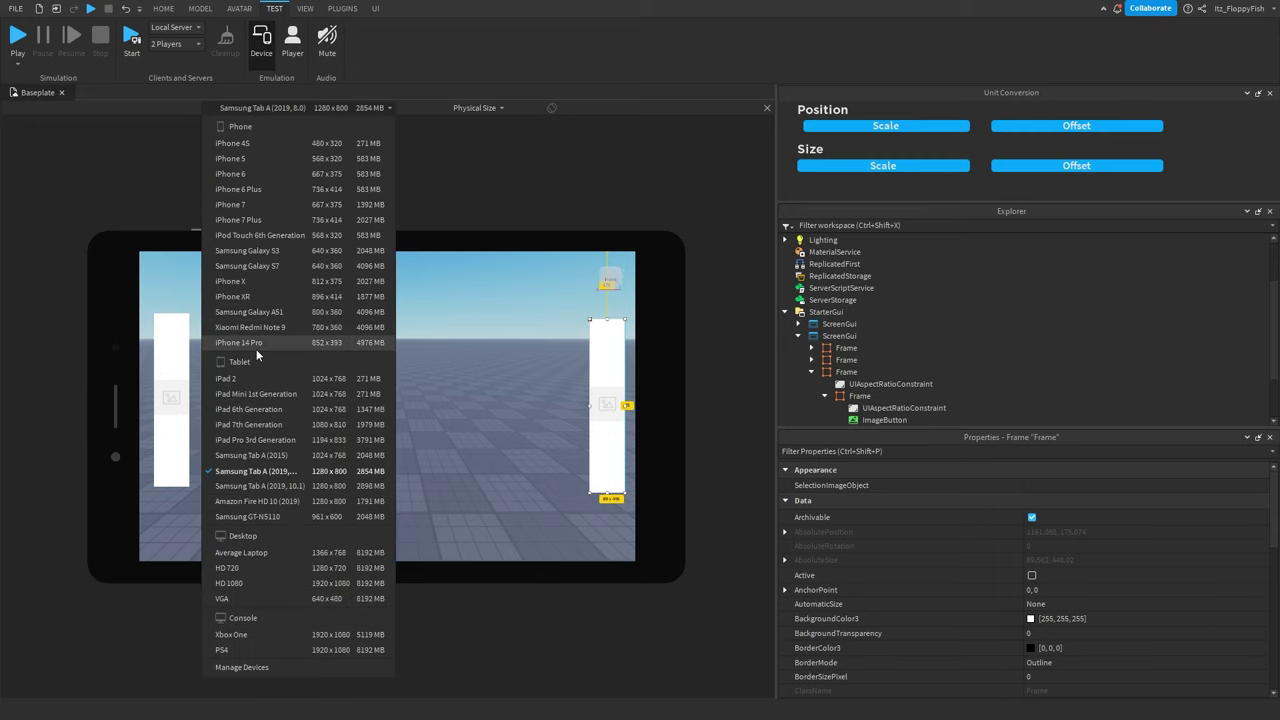
pyautogui.click(259, 298)
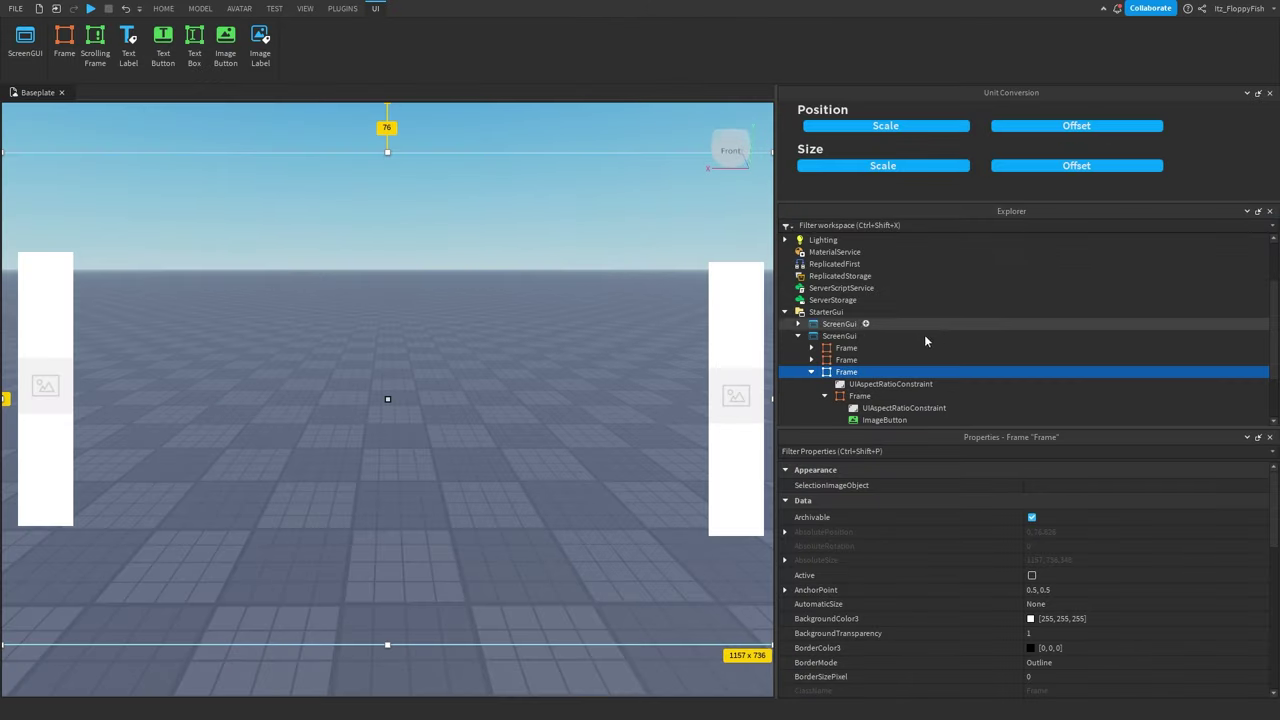
# Step: Hide the full-screen container frame that holds the two side frames
pyautogui.click(822, 361)
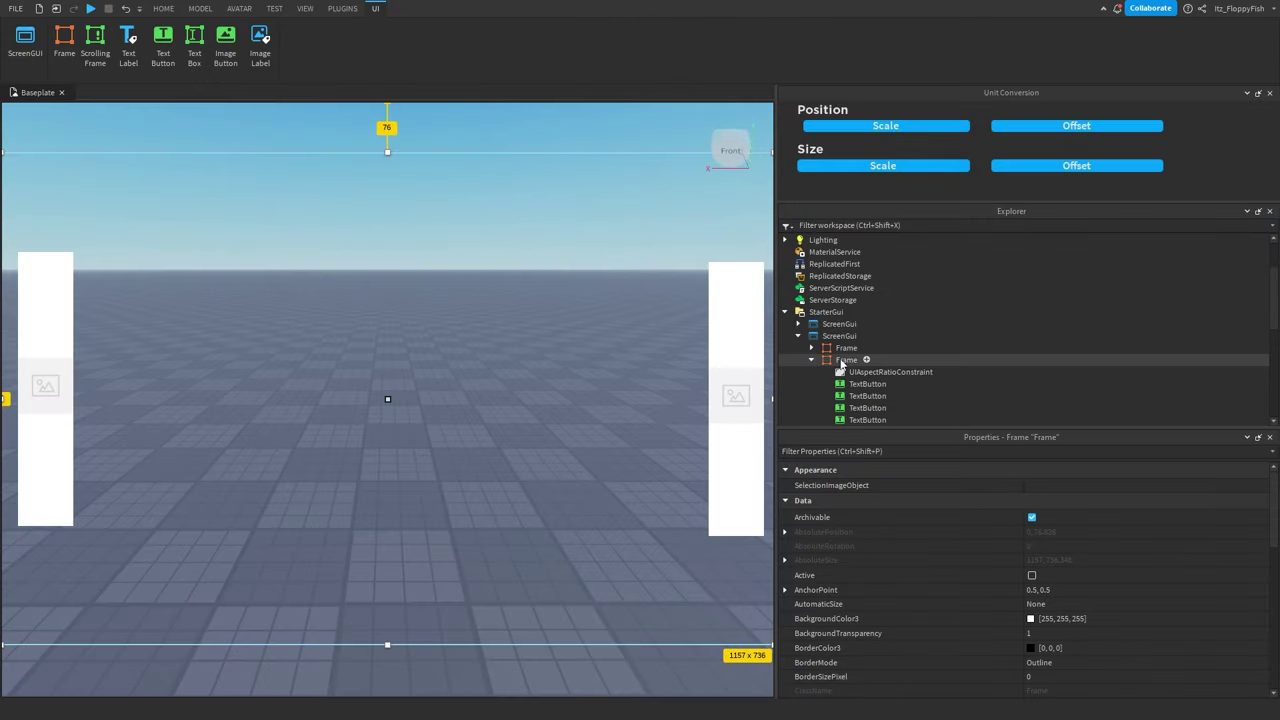
pyautogui.scroll(-1, 830, 355)
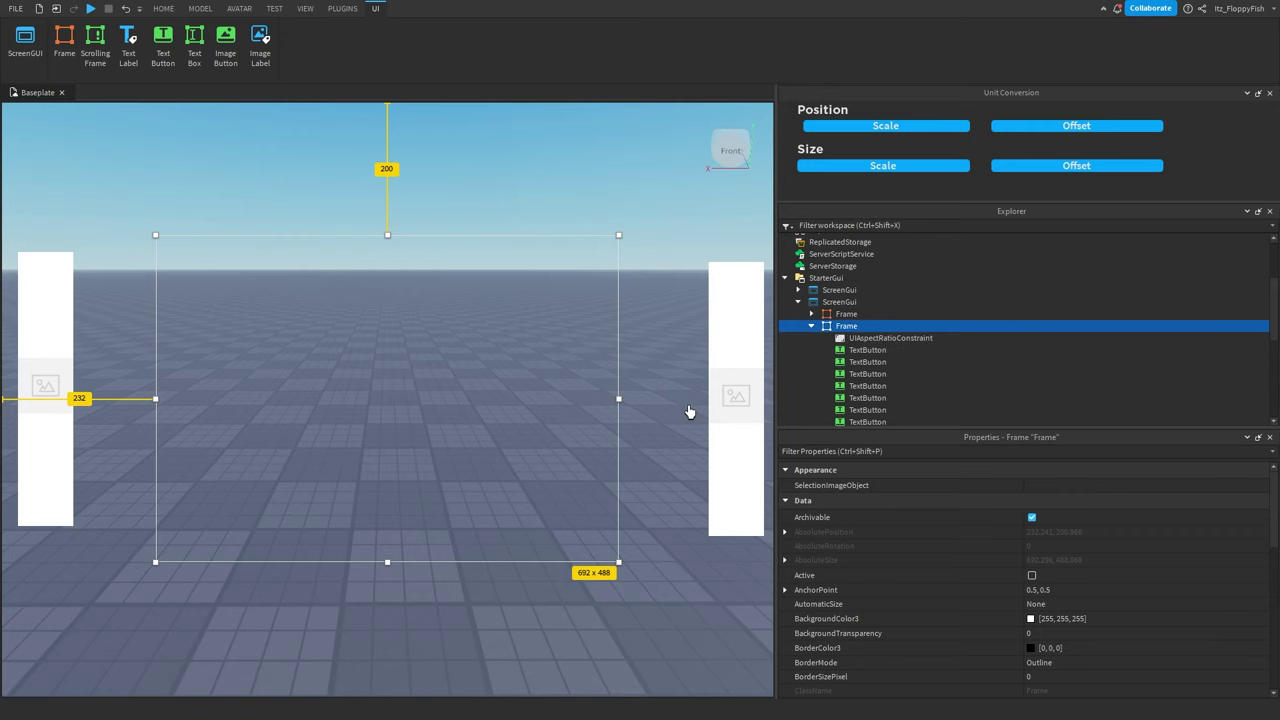
pyautogui.click(686, 408)
pyautogui.click(824, 326)
pyautogui.click(845, 314)
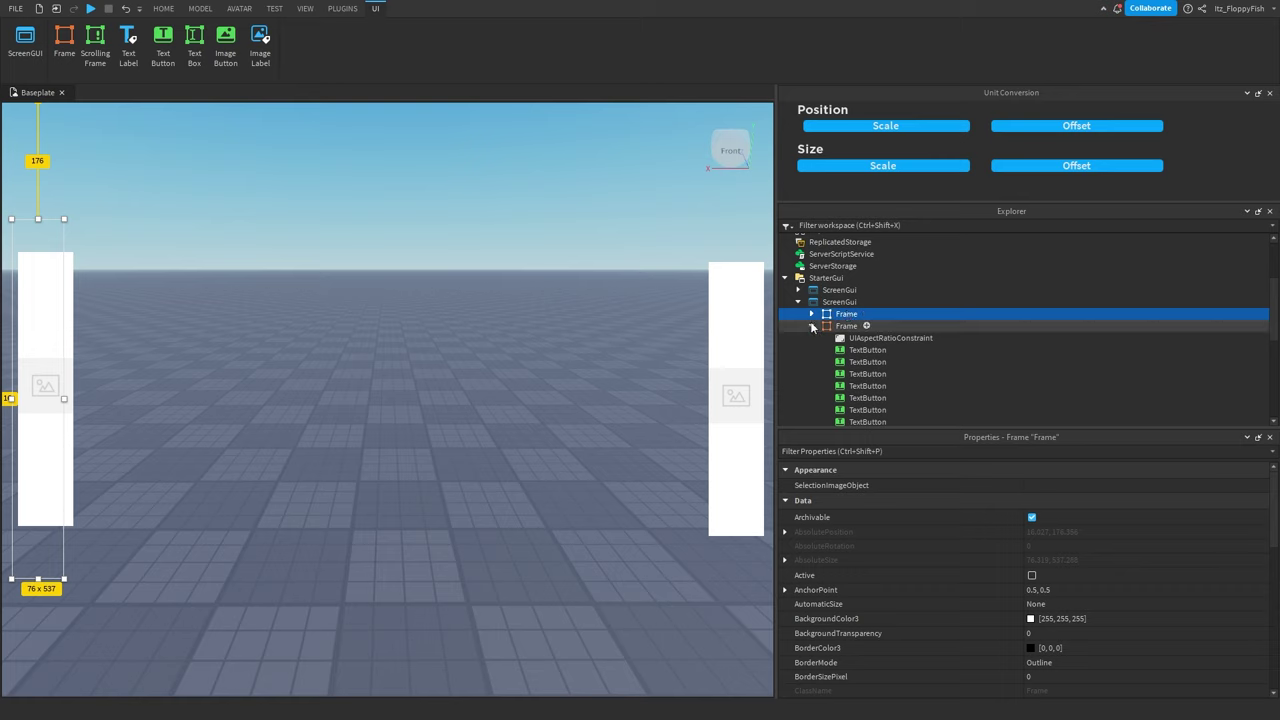
pyautogui.click(826, 326)
pyautogui.click(826, 314)
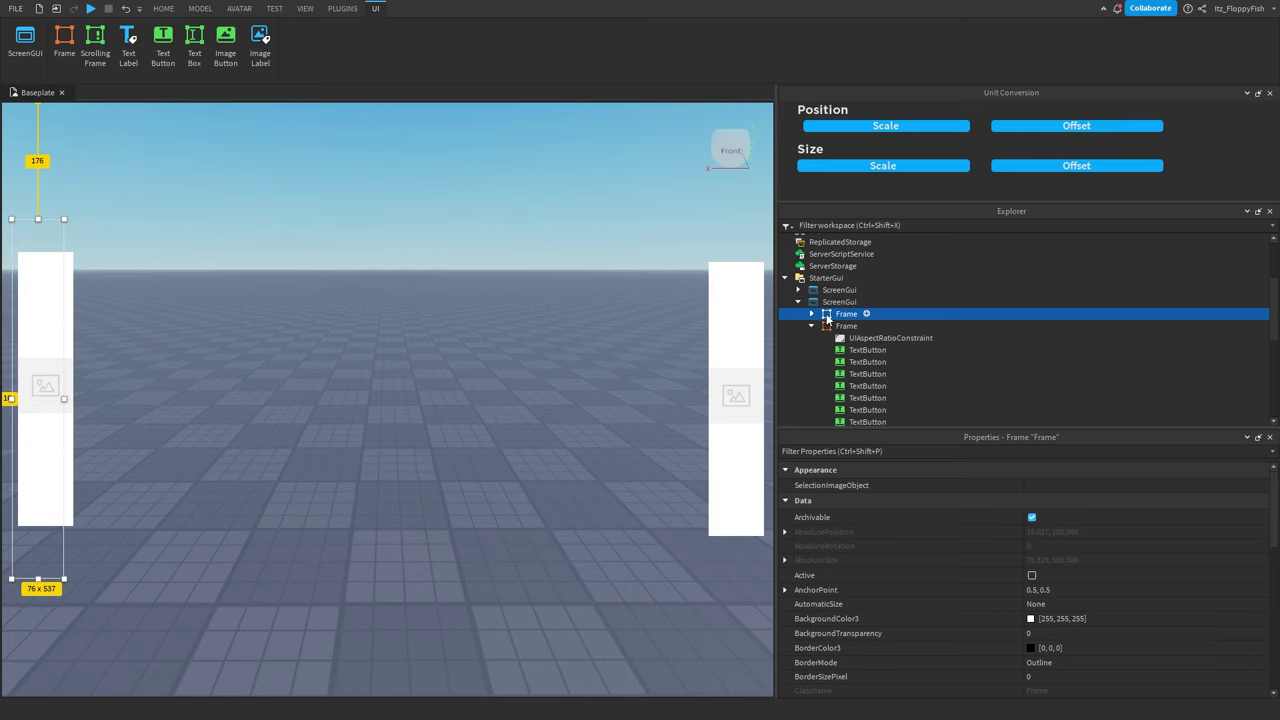
pyautogui.scroll(-3, 827, 358)
pyautogui.click(827, 359)
pyautogui.scroll(-5, 1050, 520)
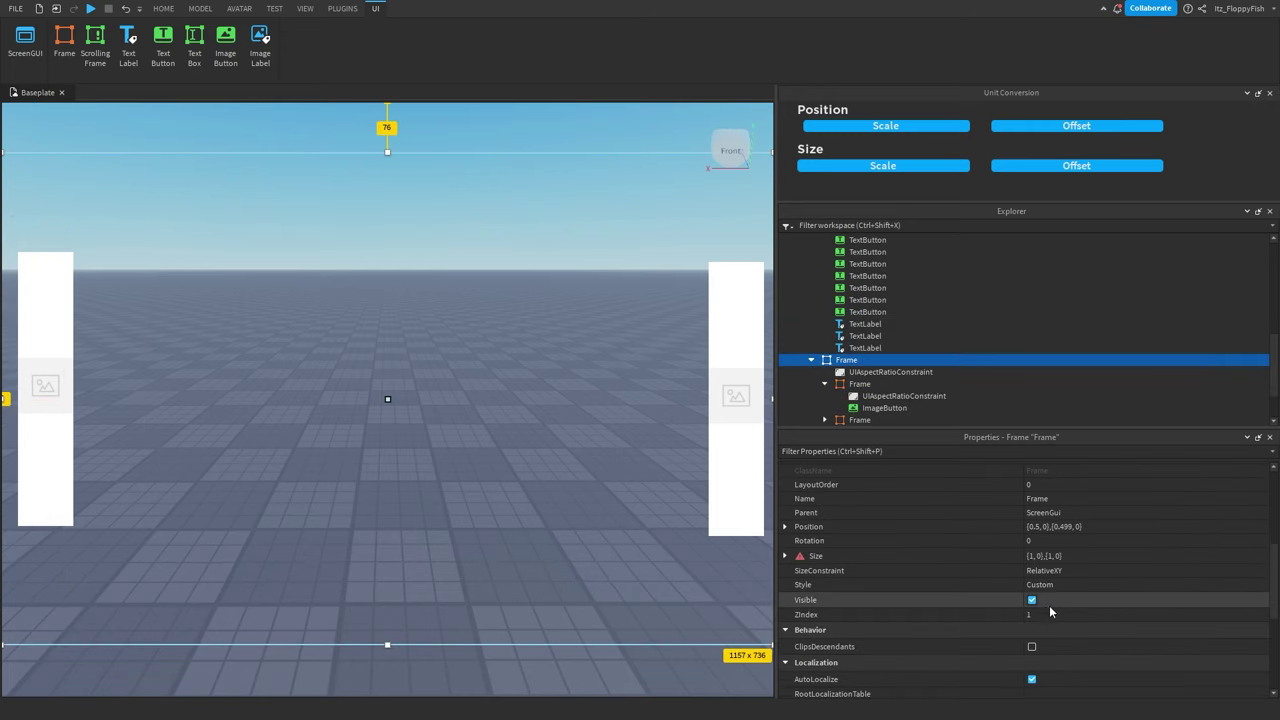
pyautogui.click(1032, 599)
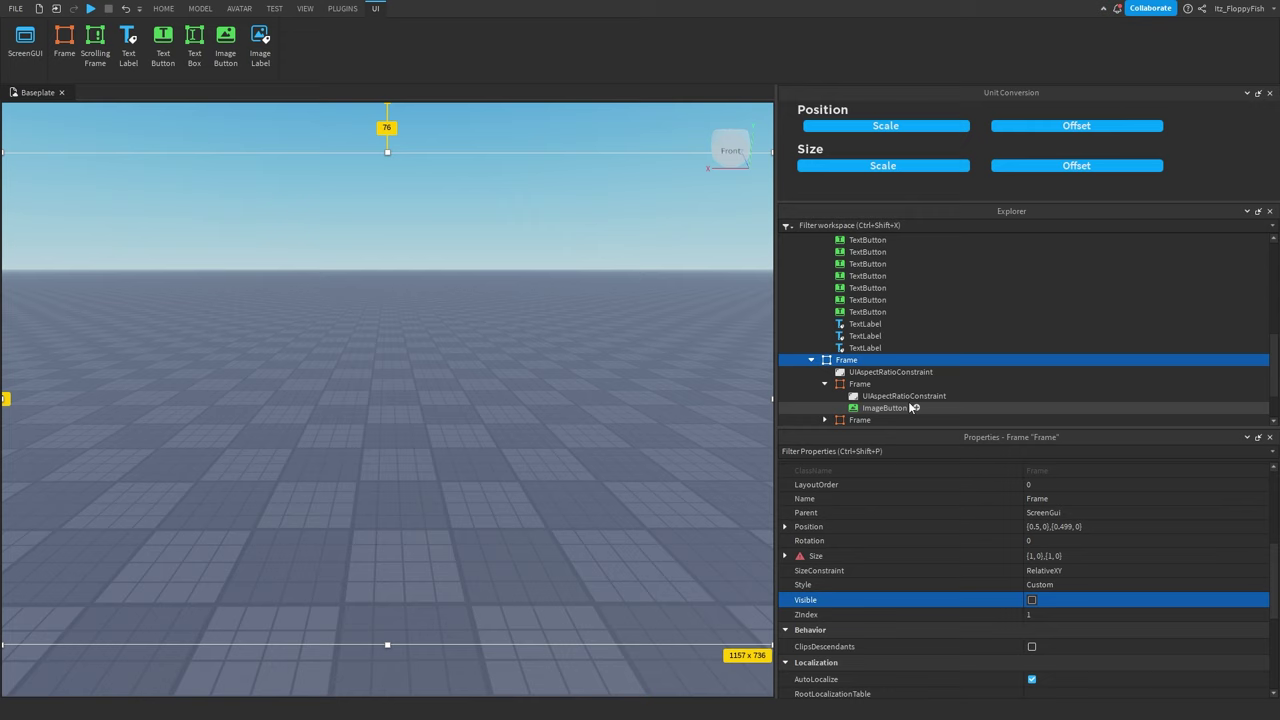
# Step: Add a new ScreenGui to StarterGui and insert a Frame in it
pyautogui.scroll(10, 912, 408)
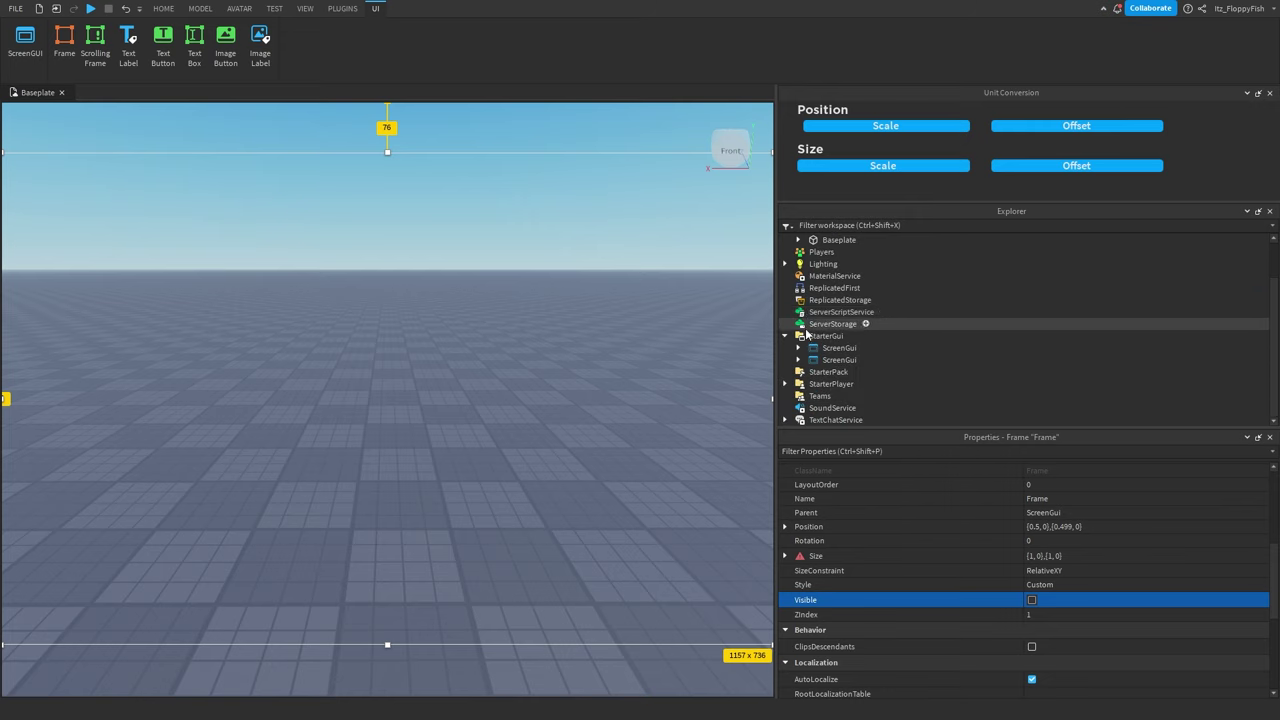
pyautogui.click(831, 336)
pyautogui.click(852, 336)
pyautogui.click(848, 379)
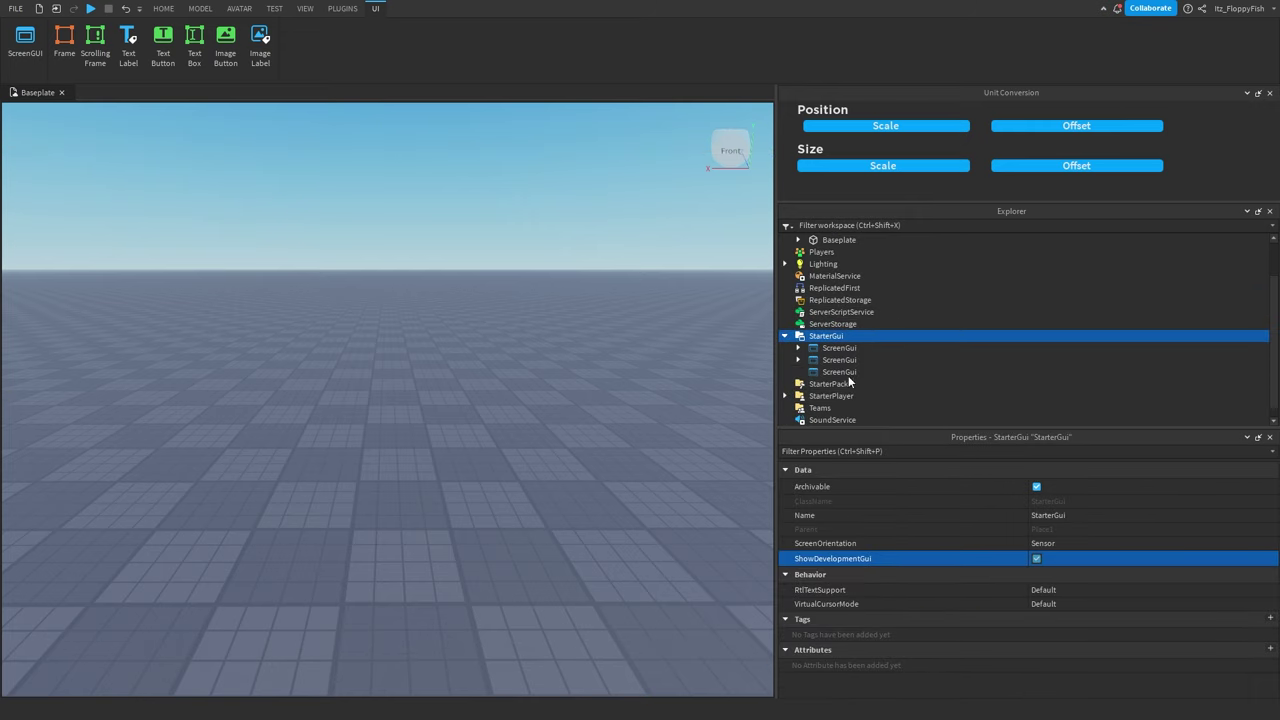
pyautogui.click(845, 372)
pyautogui.click(863, 371)
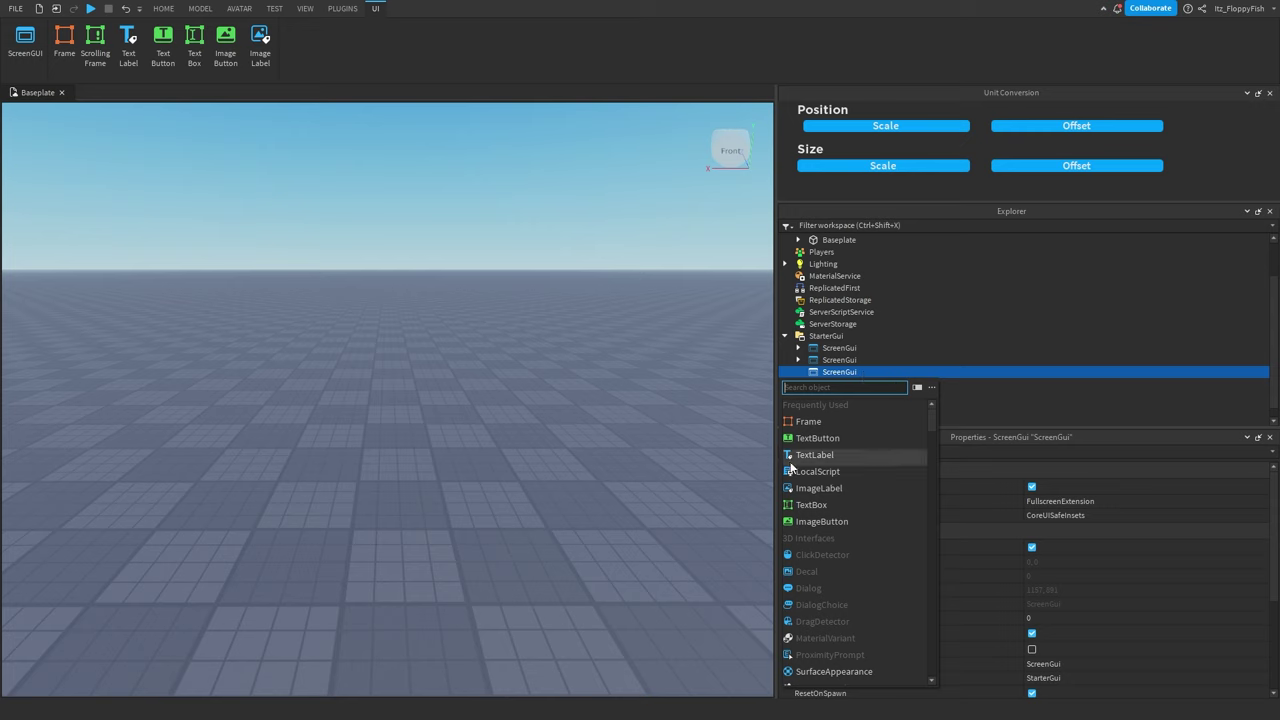
pyautogui.click(822, 422)
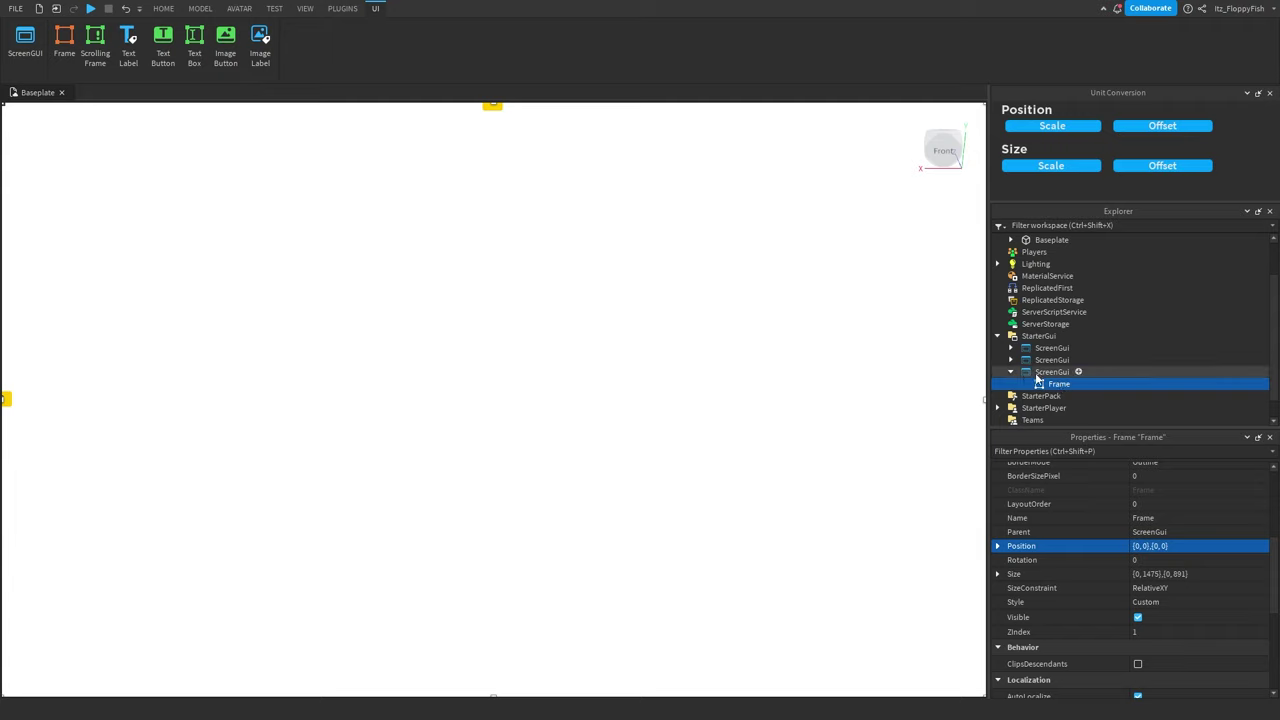
# Step: Set the new frame's anchor point to 0.5, 0.5 and recentre the frame so it covers the whole viewport
pyautogui.scroll(1, 1170, 562)
pyautogui.scroll(3, 1168, 558)
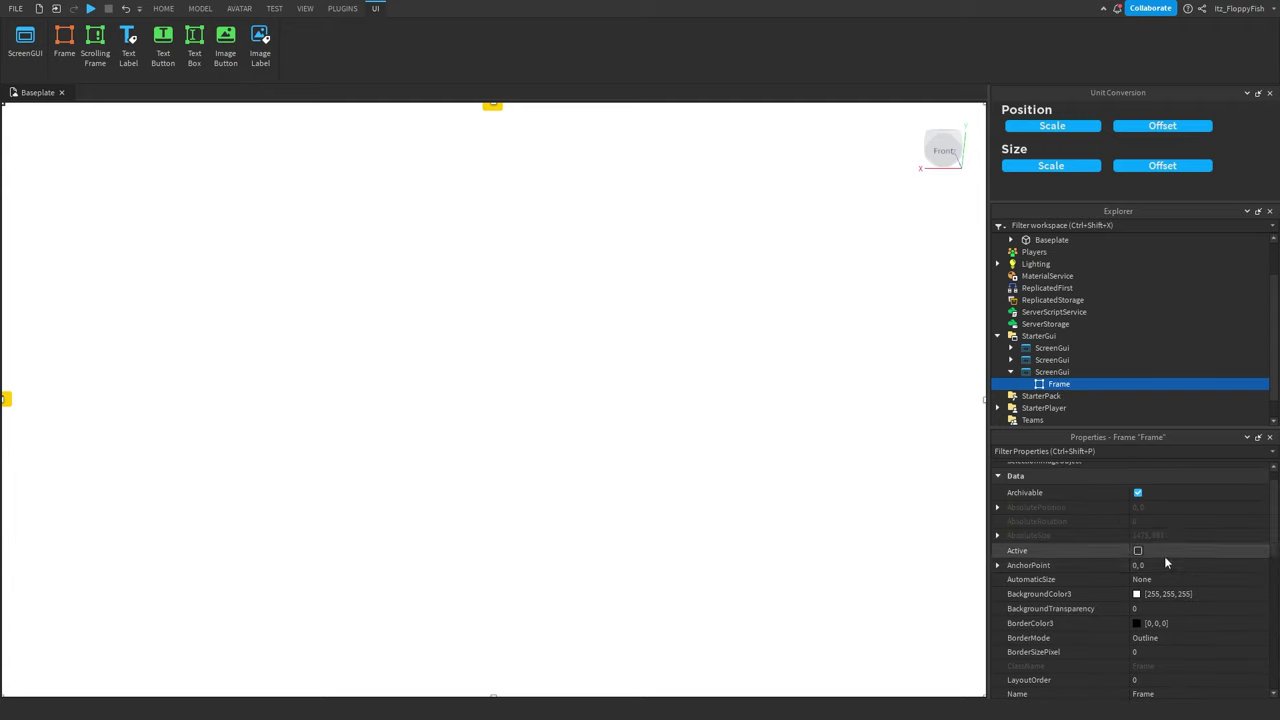
pyautogui.scroll(-3, 1164, 556)
pyautogui.scroll(2, 1140, 528)
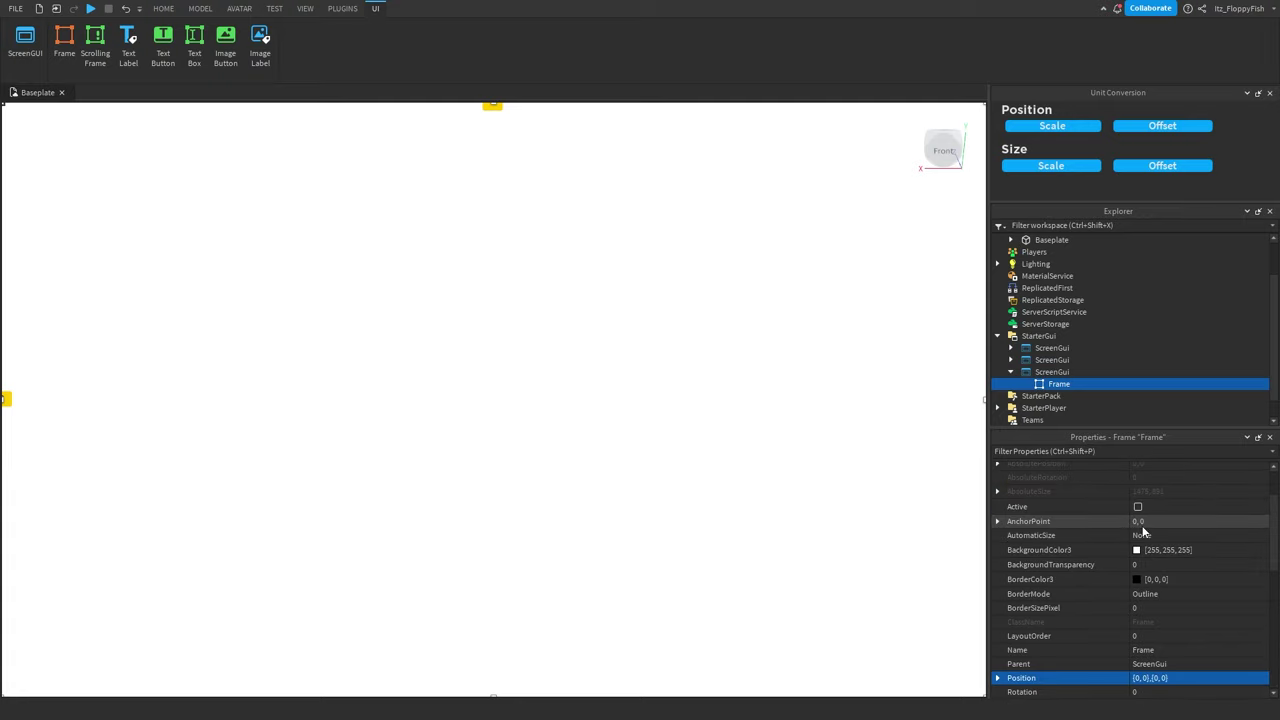
pyautogui.click(1141, 524)
pyautogui.press('BackSpace')
pyautogui.write('0.5, 0')
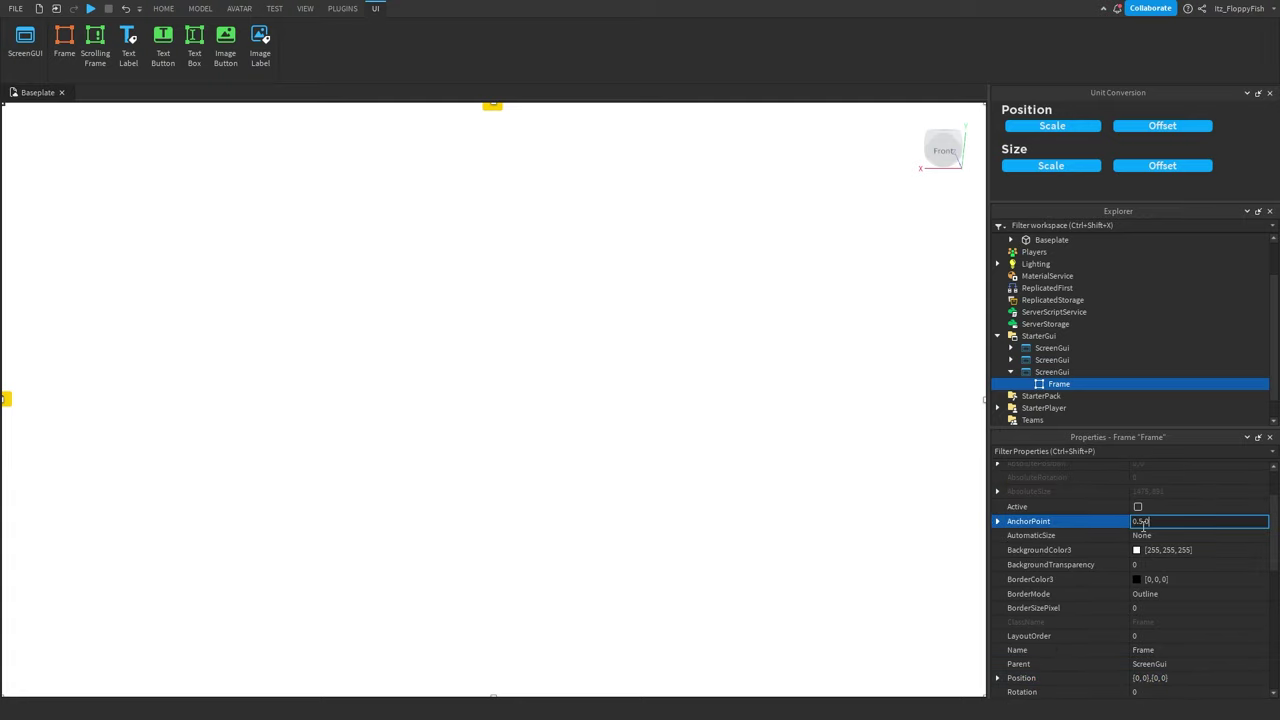
pyautogui.write('.5')
pyautogui.press('Return')
pyautogui.moveTo(411, 269); pyautogui.dragTo(905, 568)
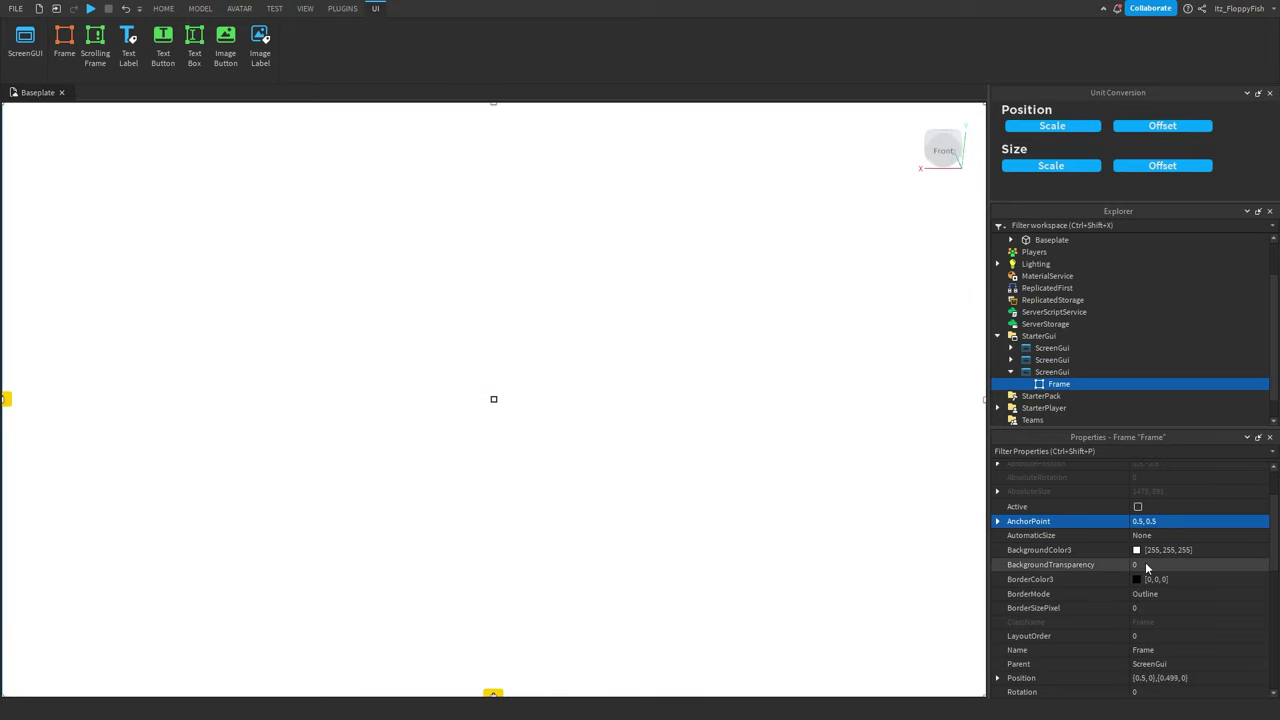
# Step: Set the full-screen frame's background transparency to 1 and convert its size and position to scale units
pyautogui.click(1146, 566)
pyautogui.write('1')
pyautogui.press('Return')
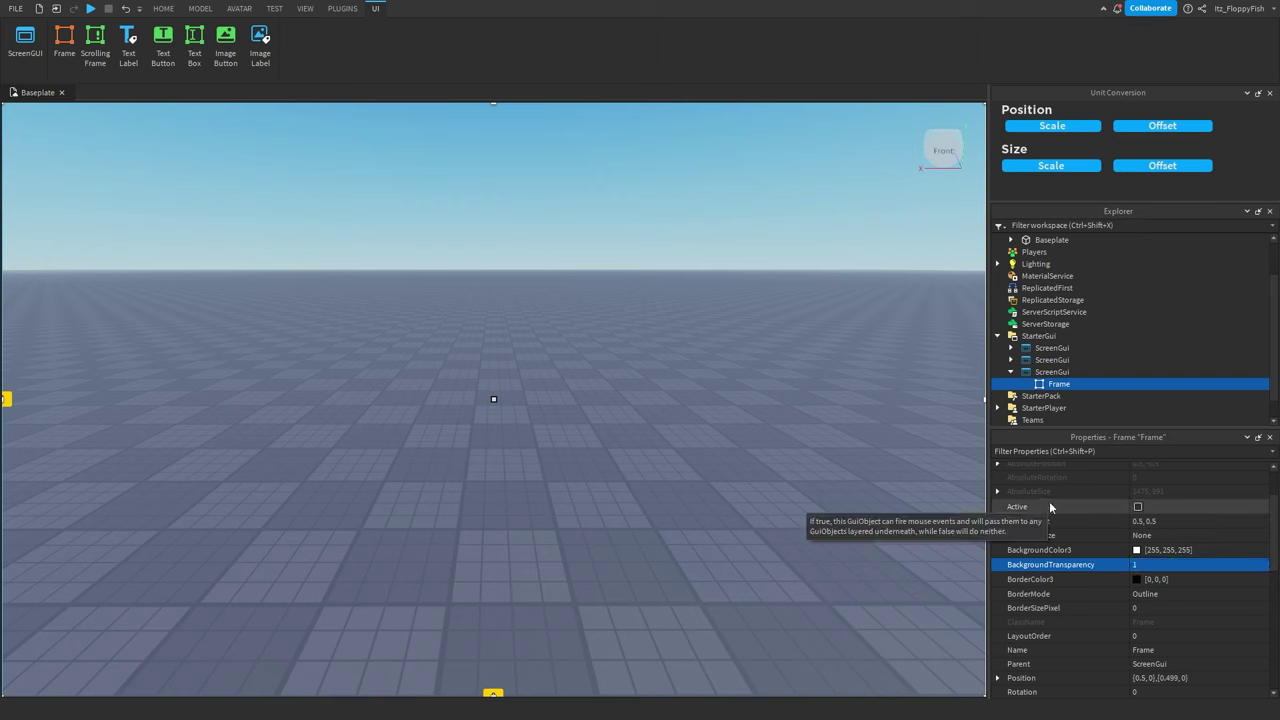
pyautogui.click(1051, 166)
pyautogui.click(1044, 130)
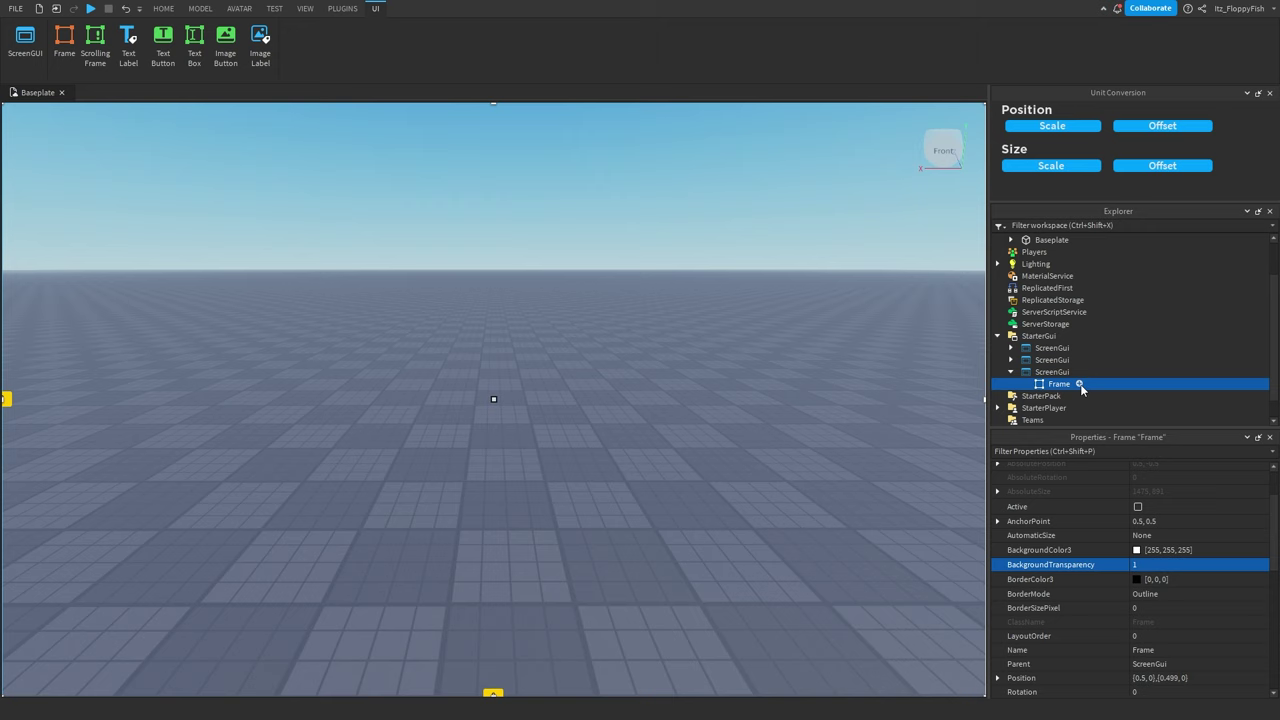
# Step: Add a child frame inside the transparent container, enlarge it to about 609 x 570, and centre it in the viewport
pyautogui.click(1079, 384)
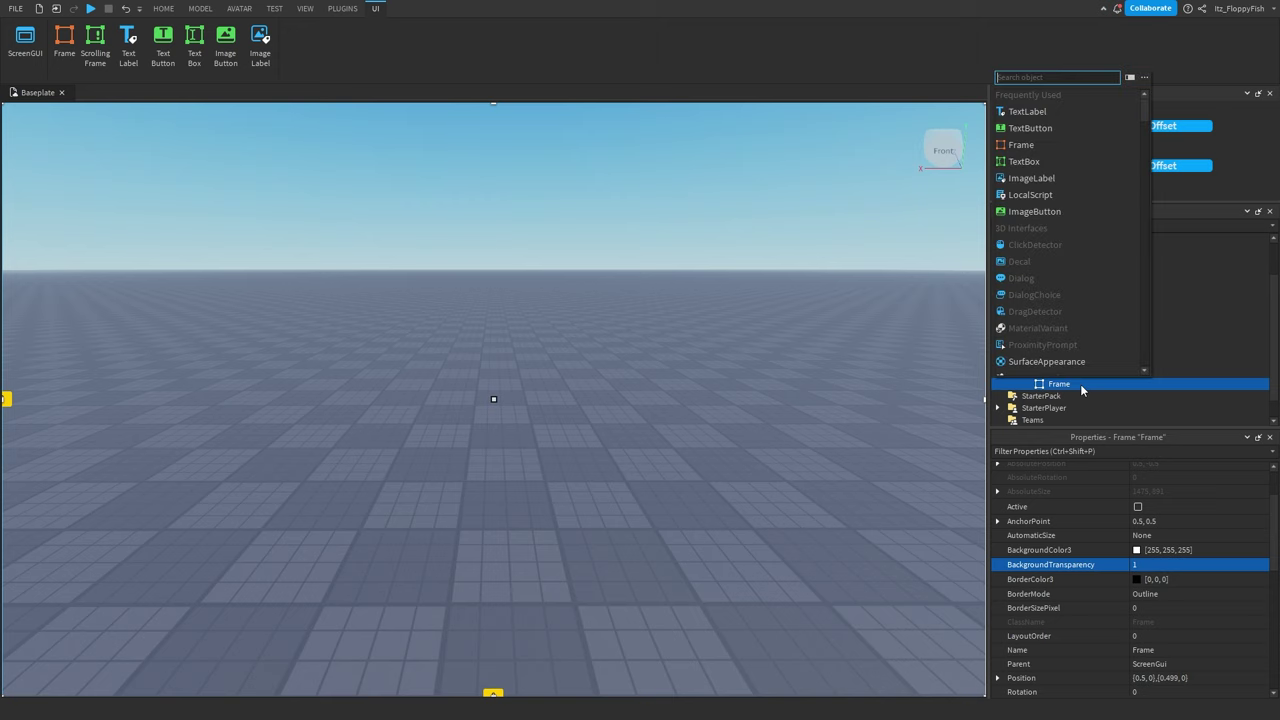
pyautogui.click(1035, 145)
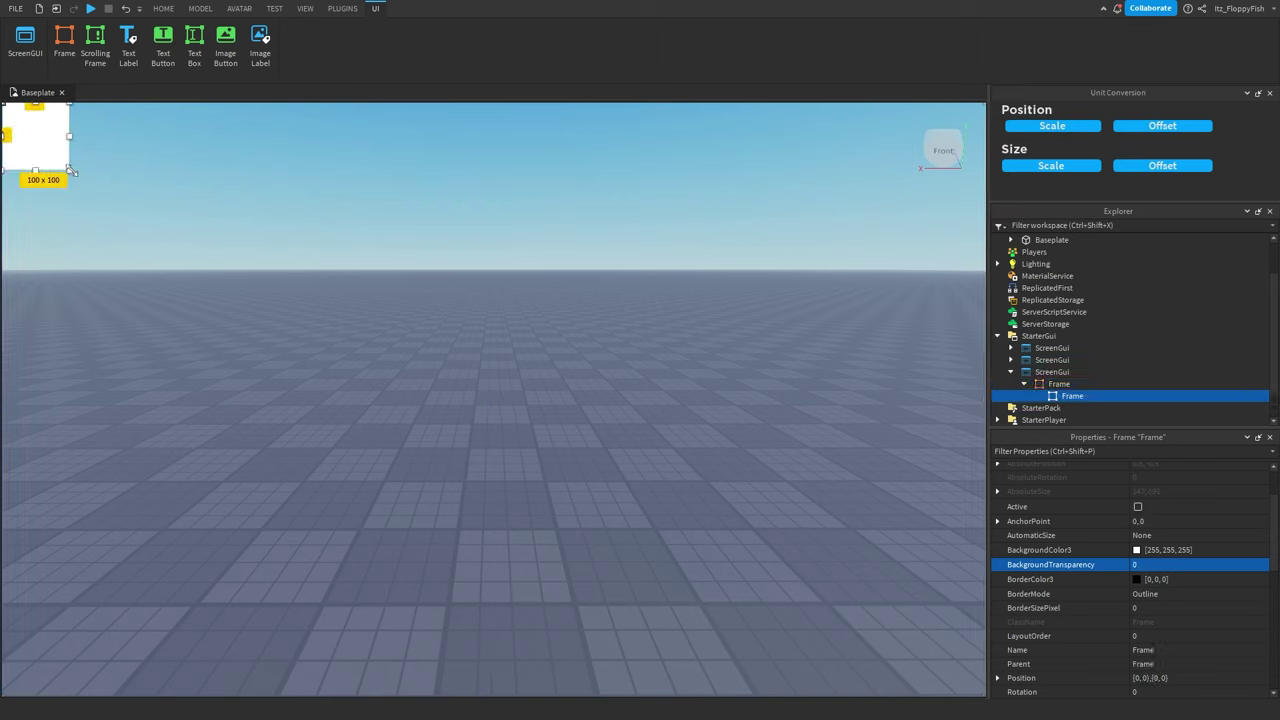
pyautogui.moveTo(72, 171); pyautogui.dragTo(306, 420)
pyautogui.moveTo(260, 371); pyautogui.dragTo(523, 407)
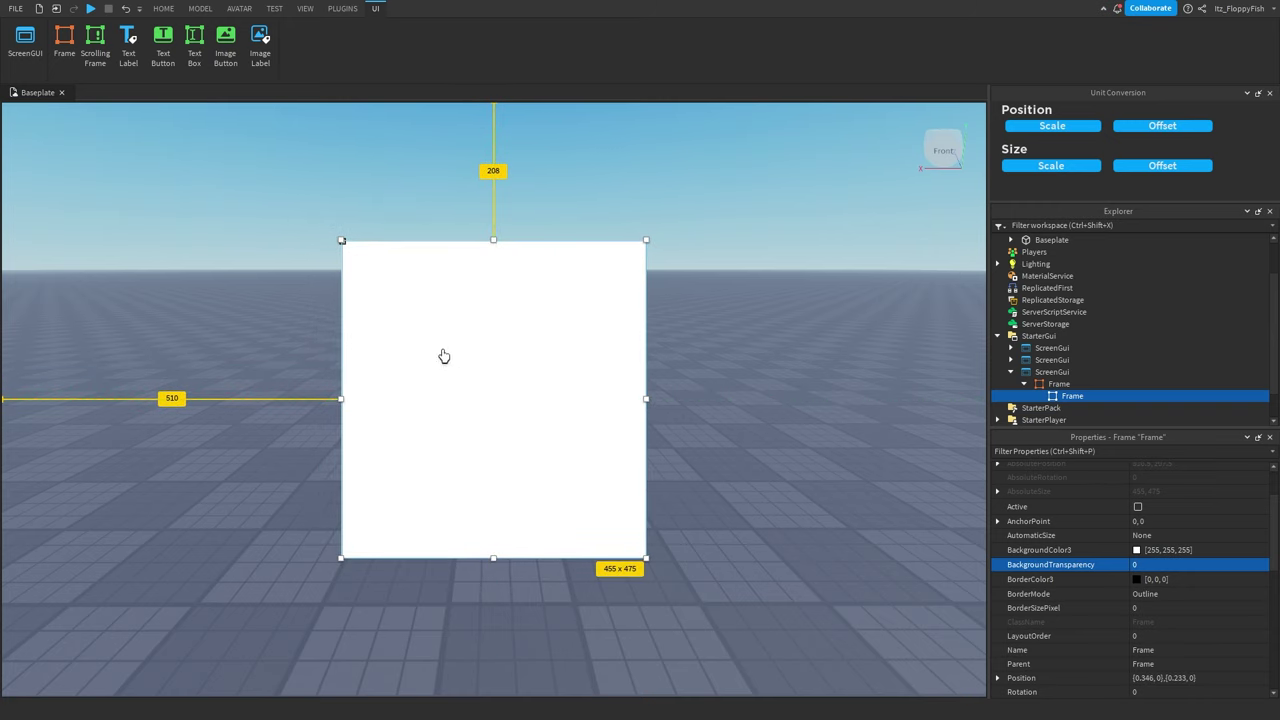
pyautogui.moveTo(342, 242); pyautogui.dragTo(240, 179)
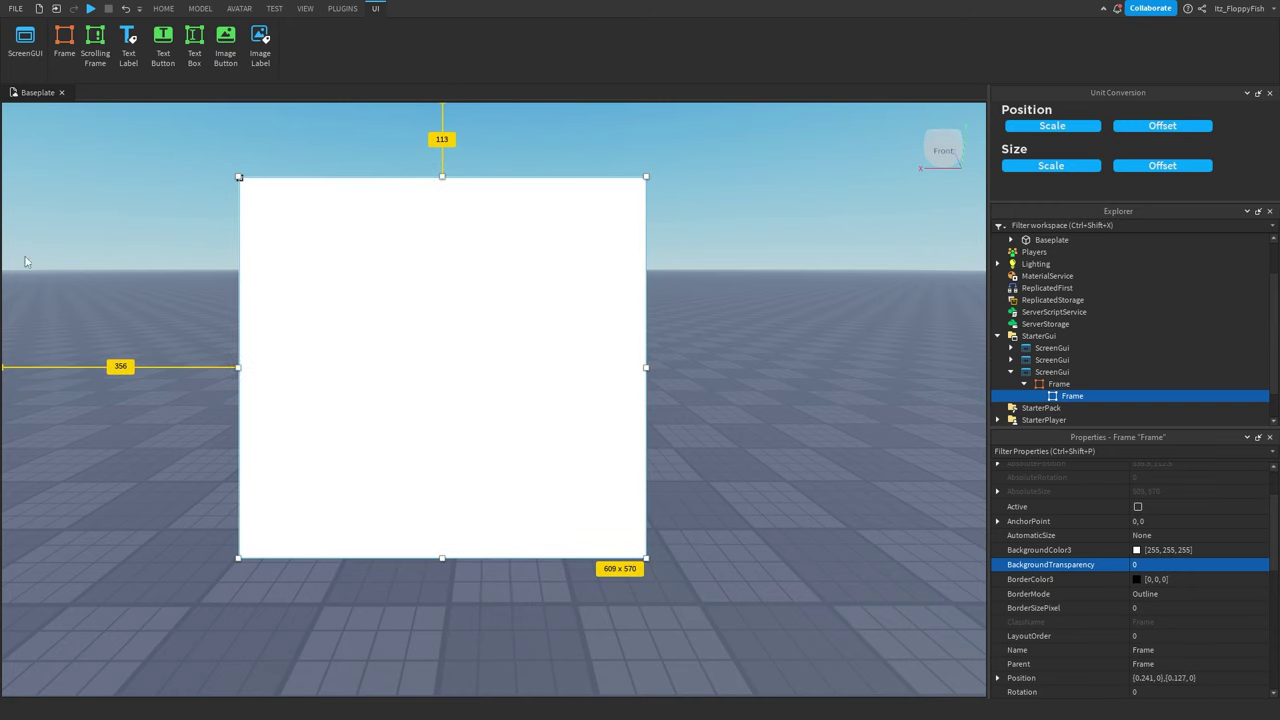
pyautogui.moveTo(599, 521); pyautogui.dragTo(646, 537)
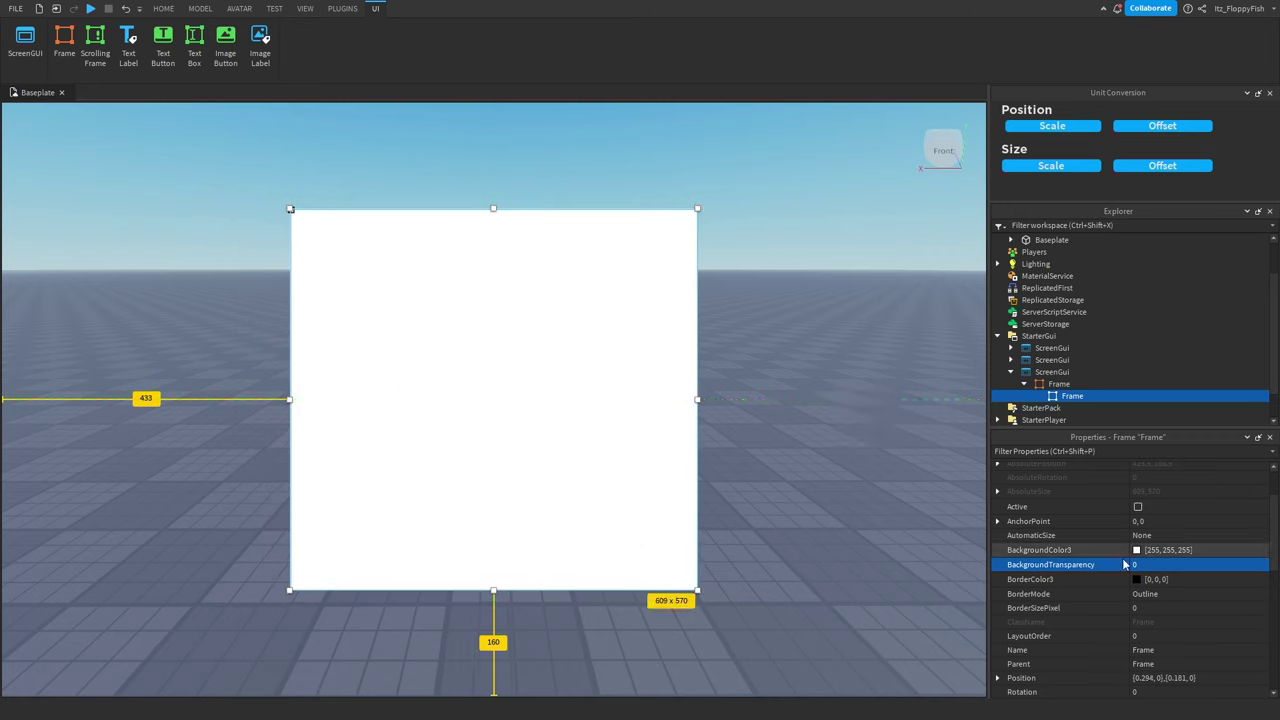
# Step: Add a TextLabel to the white inner frame and place it centred over the frame's upper edge
pyautogui.scroll(3, 1124, 566)
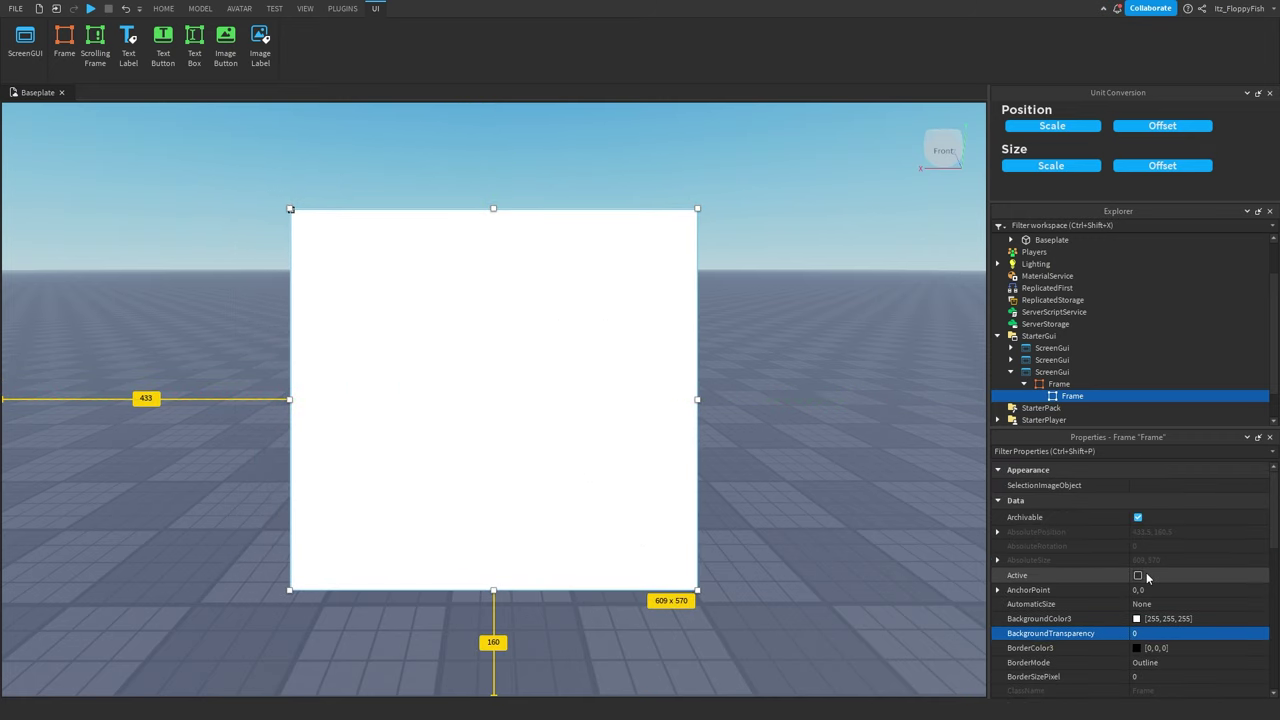
pyautogui.click(1058, 384)
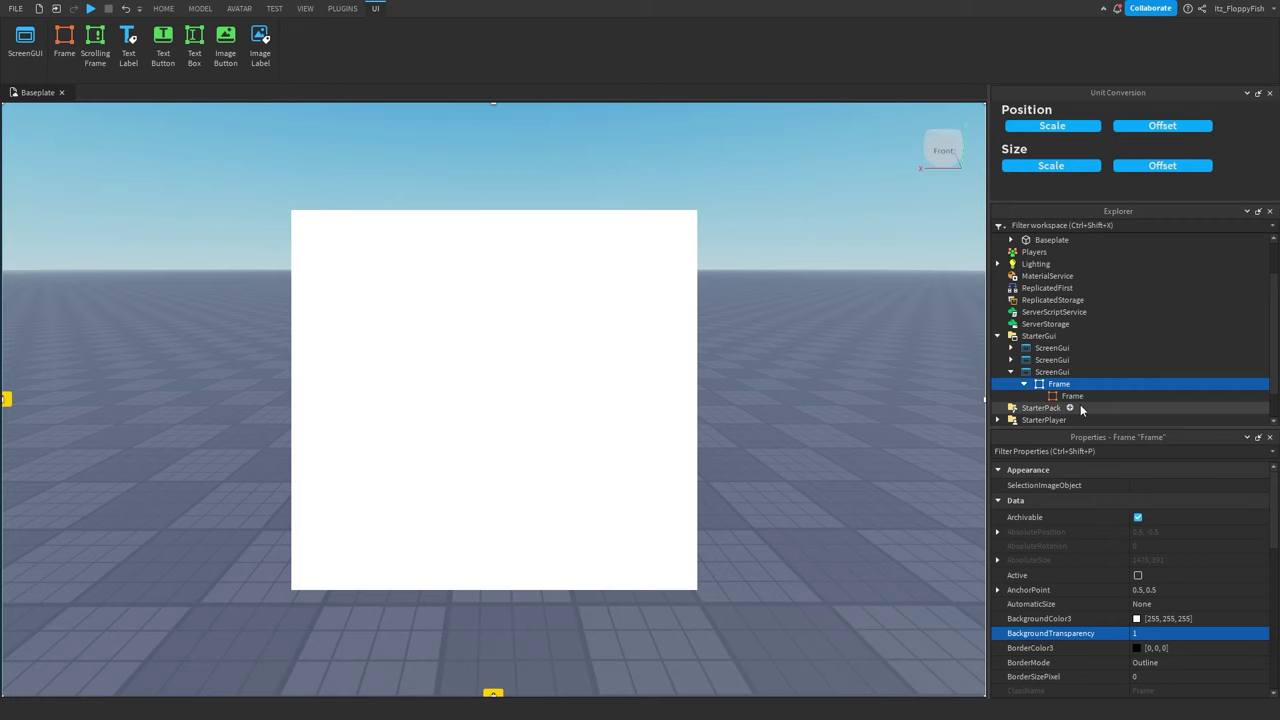
pyautogui.click(1072, 396)
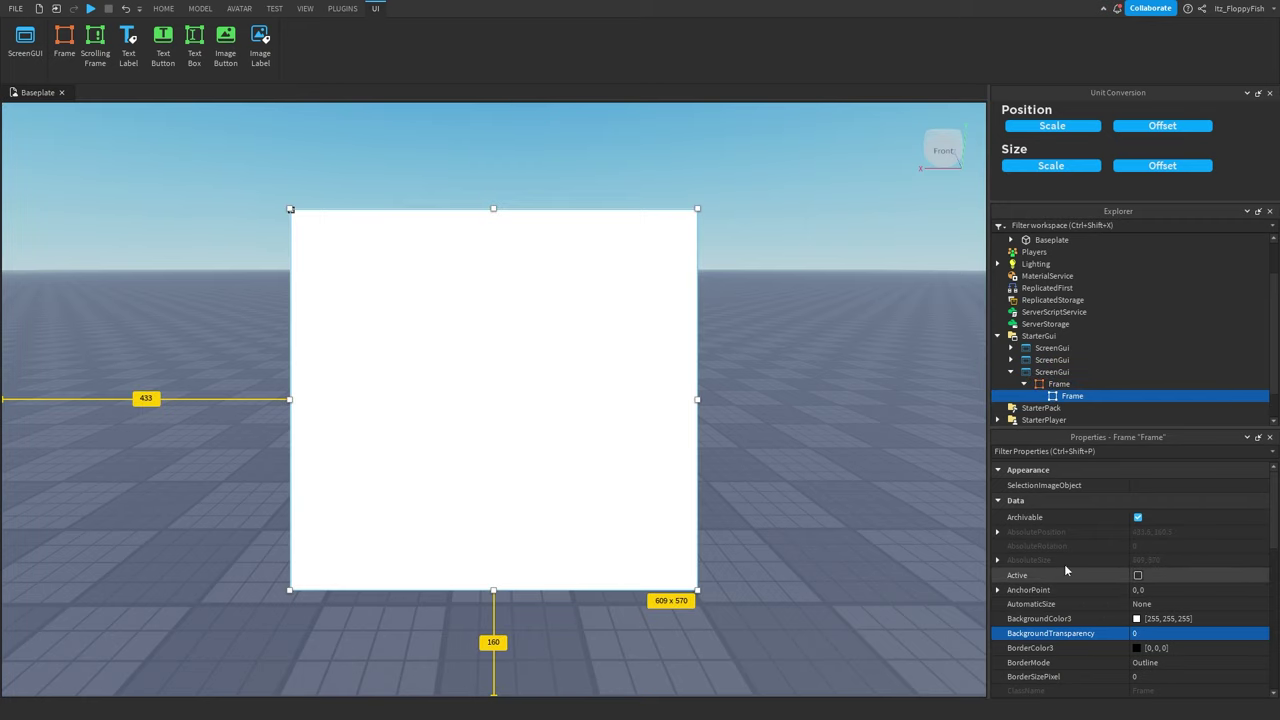
pyautogui.moveTo(1097, 404)
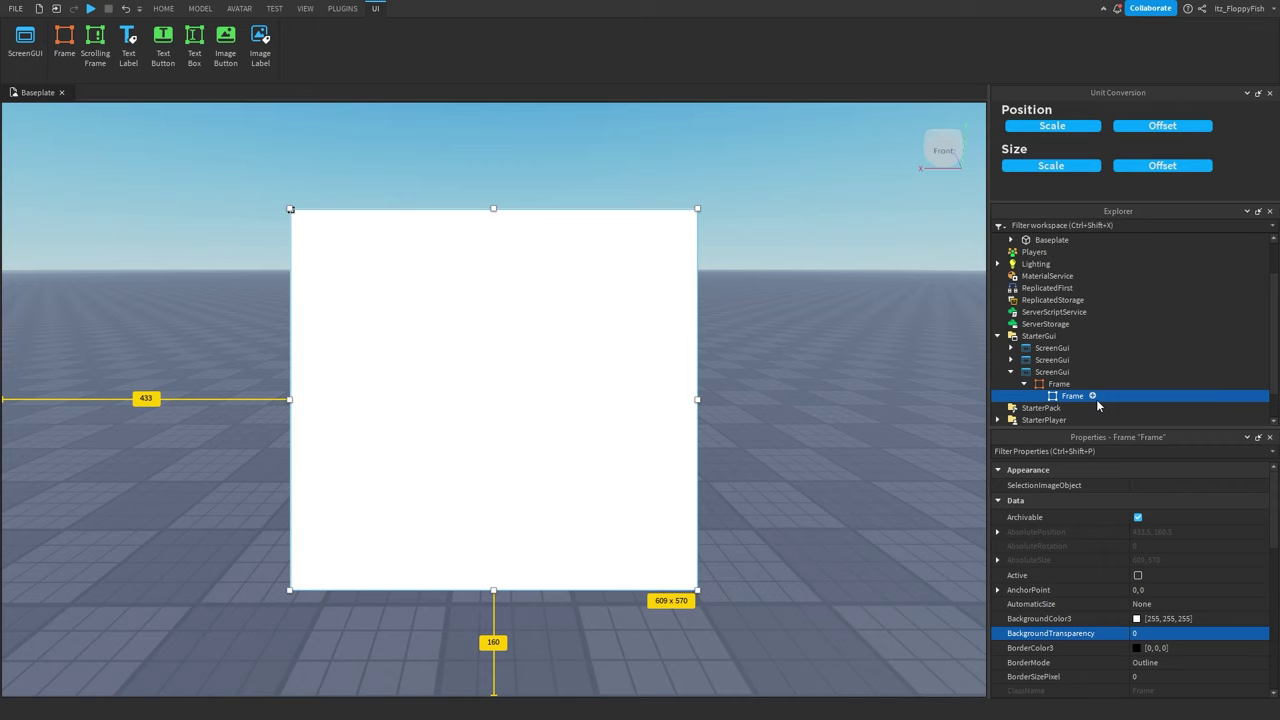
pyautogui.click(1092, 396)
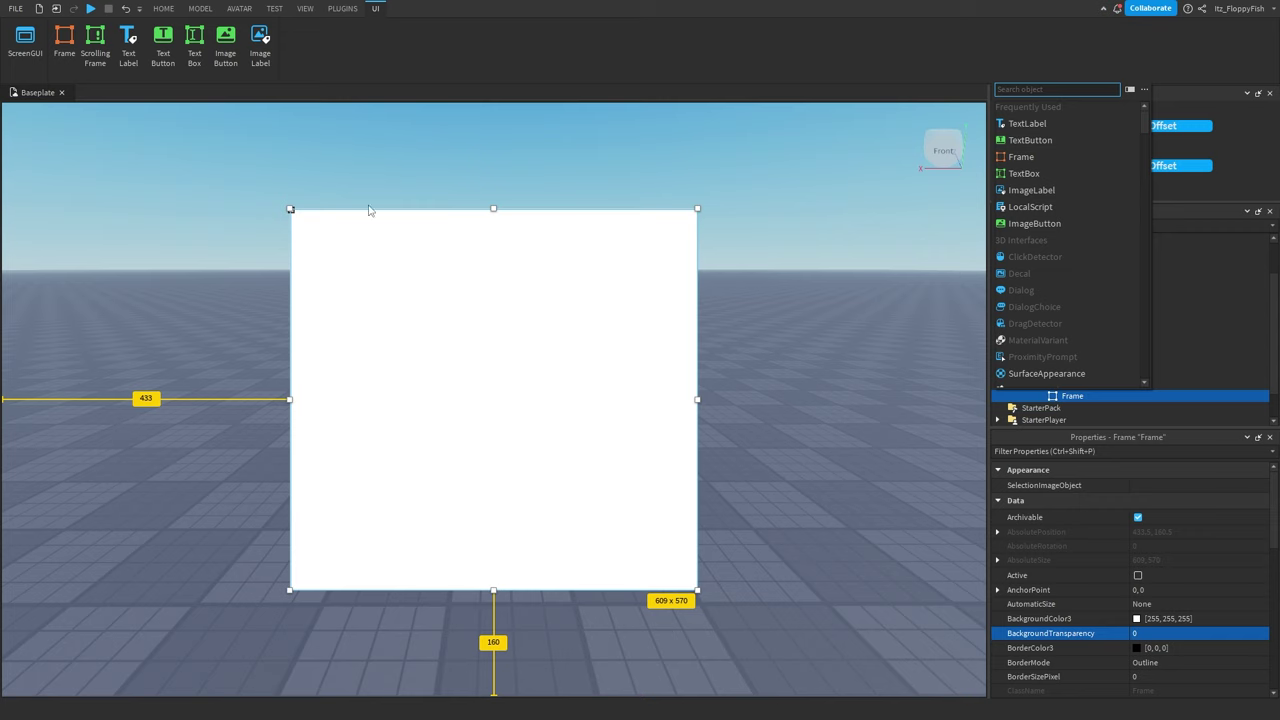
pyautogui.click(854, 311)
pyautogui.click(854, 311)
pyautogui.click(1091, 396)
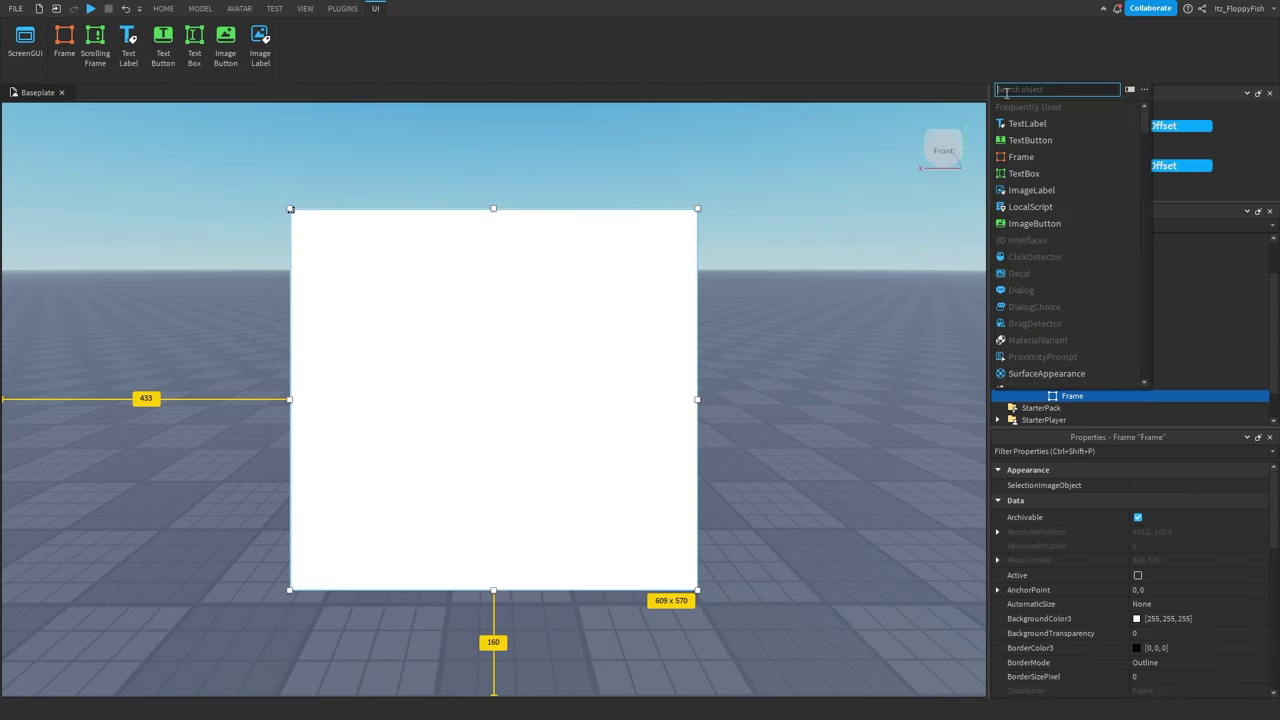
pyautogui.click(1040, 131)
pyautogui.moveTo(342, 234); pyautogui.dragTo(486, 209)
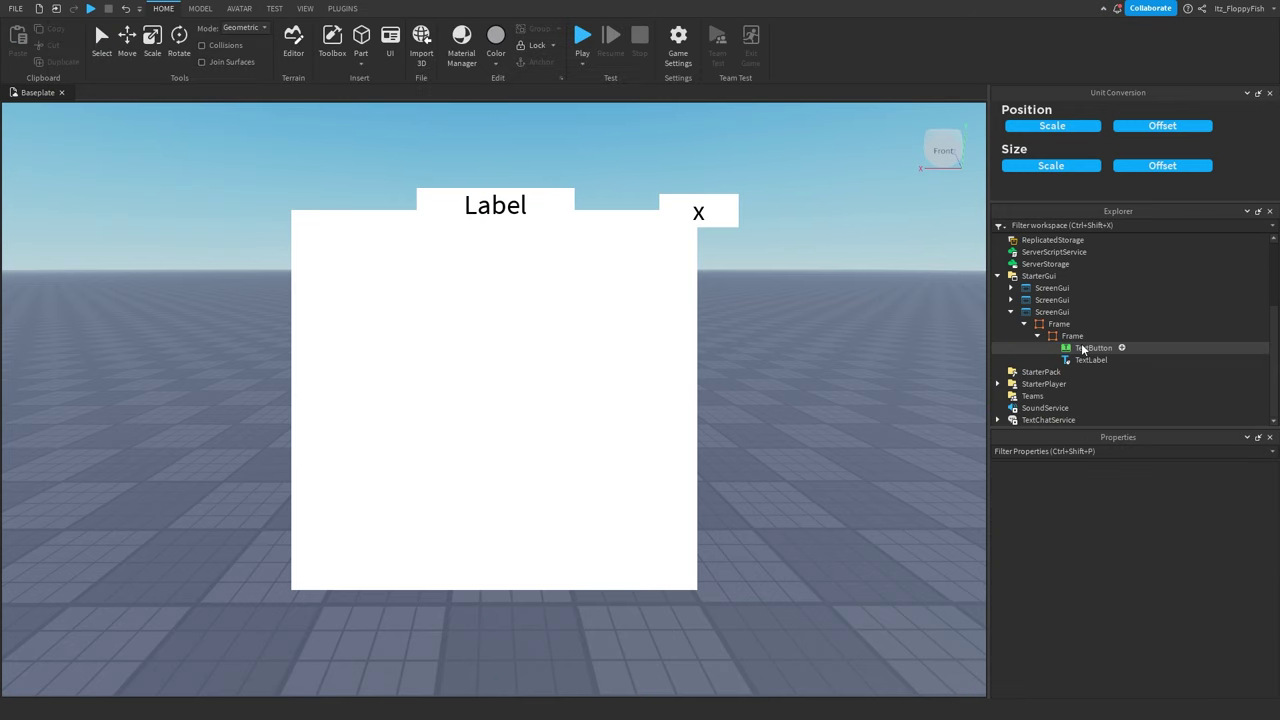
# Step: Convert the size and position of the inner frame, its TextButton and its TextLabel to scale units
pyautogui.click(1100, 347)
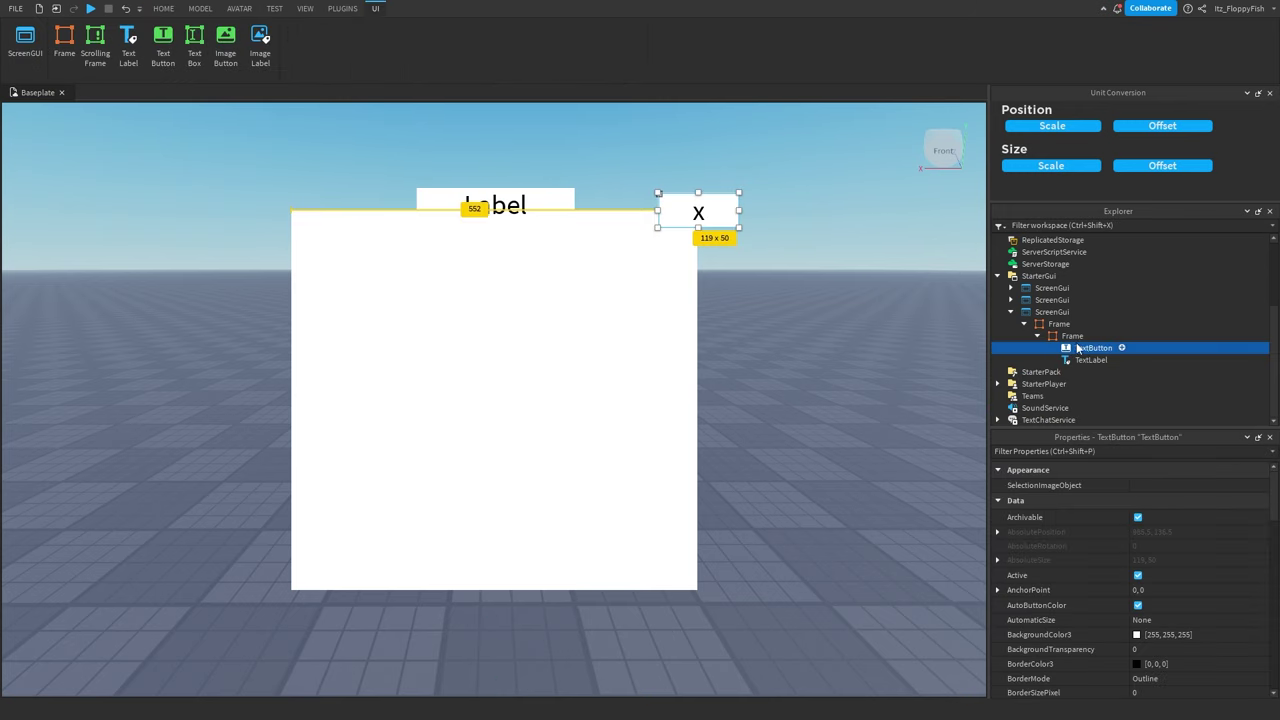
pyautogui.click(1071, 335)
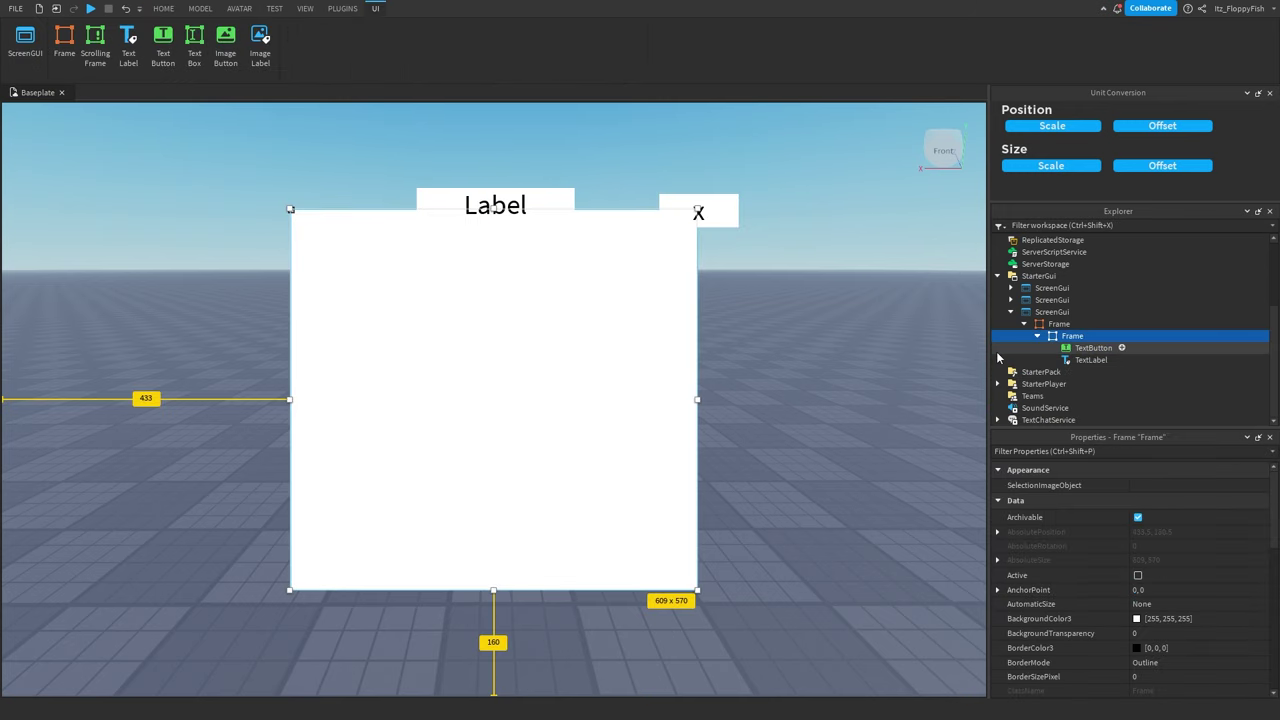
pyautogui.keyDown('shift'); pyautogui.click(1078, 360); pyautogui.keyUp('shift')
pyautogui.click(1078, 169)
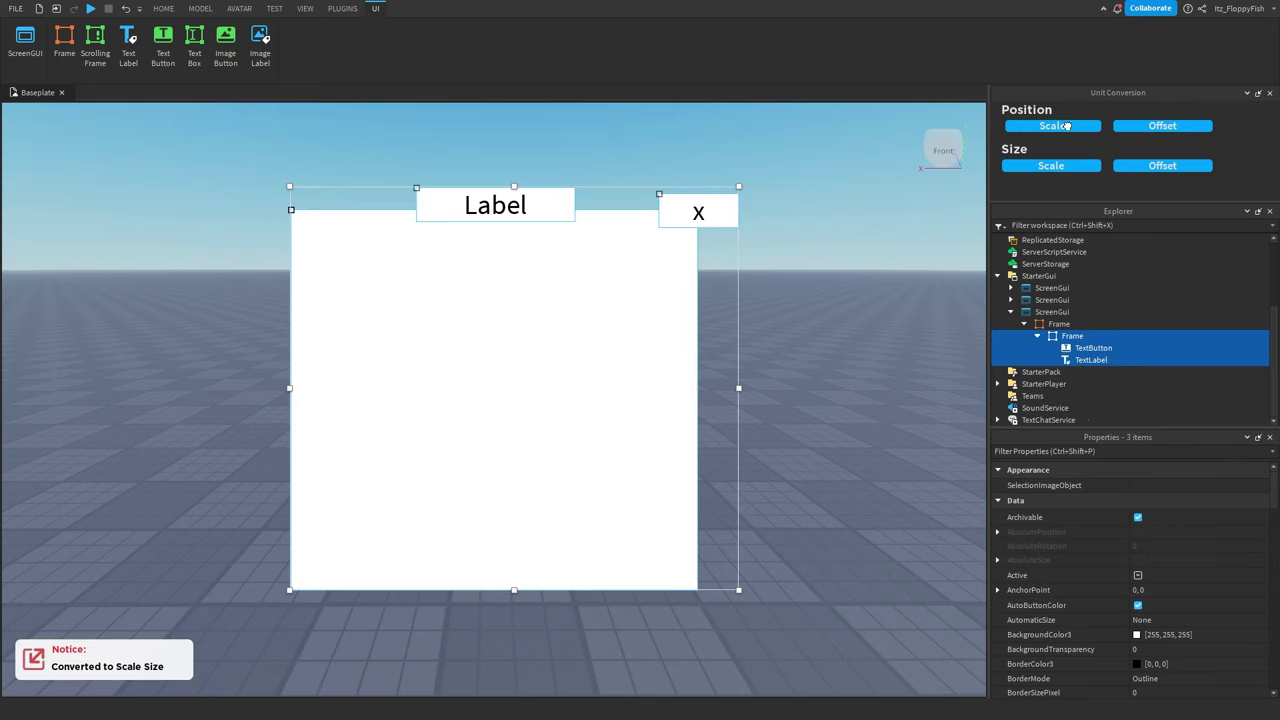
pyautogui.click(1068, 126)
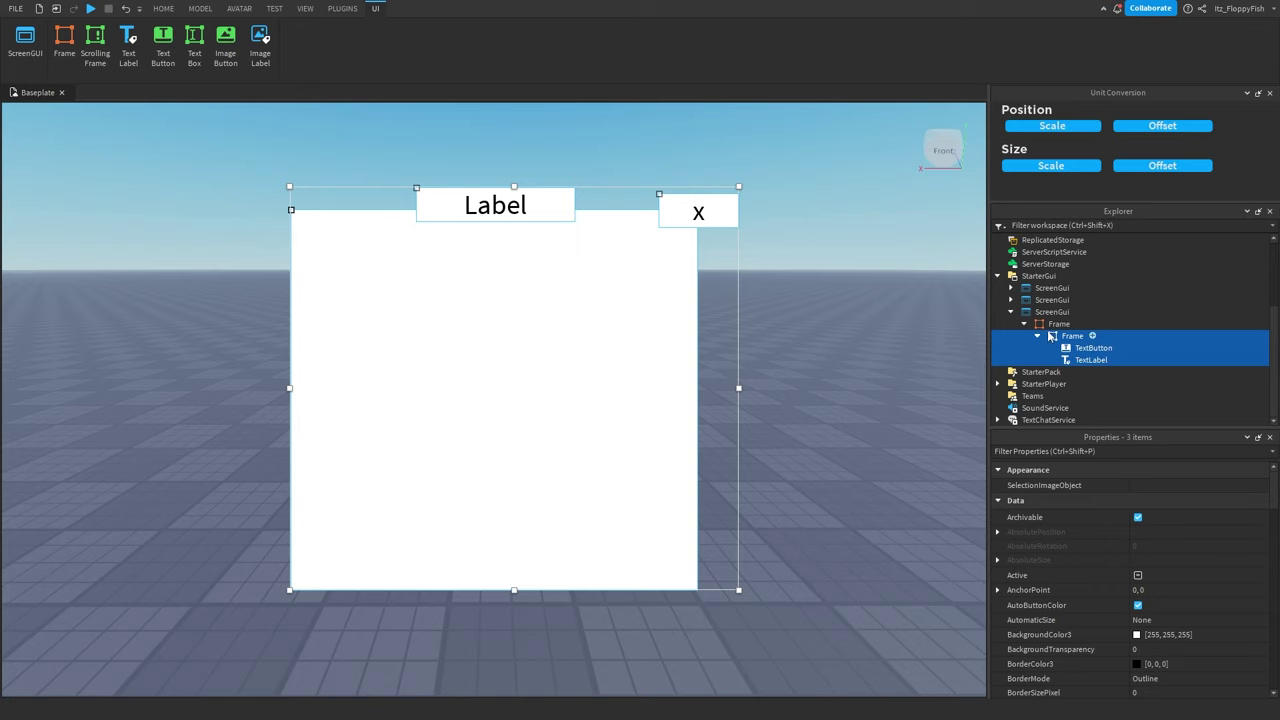
# Step: Insert a ScrollingFrame into the inner frame
pyautogui.click(1092, 336)
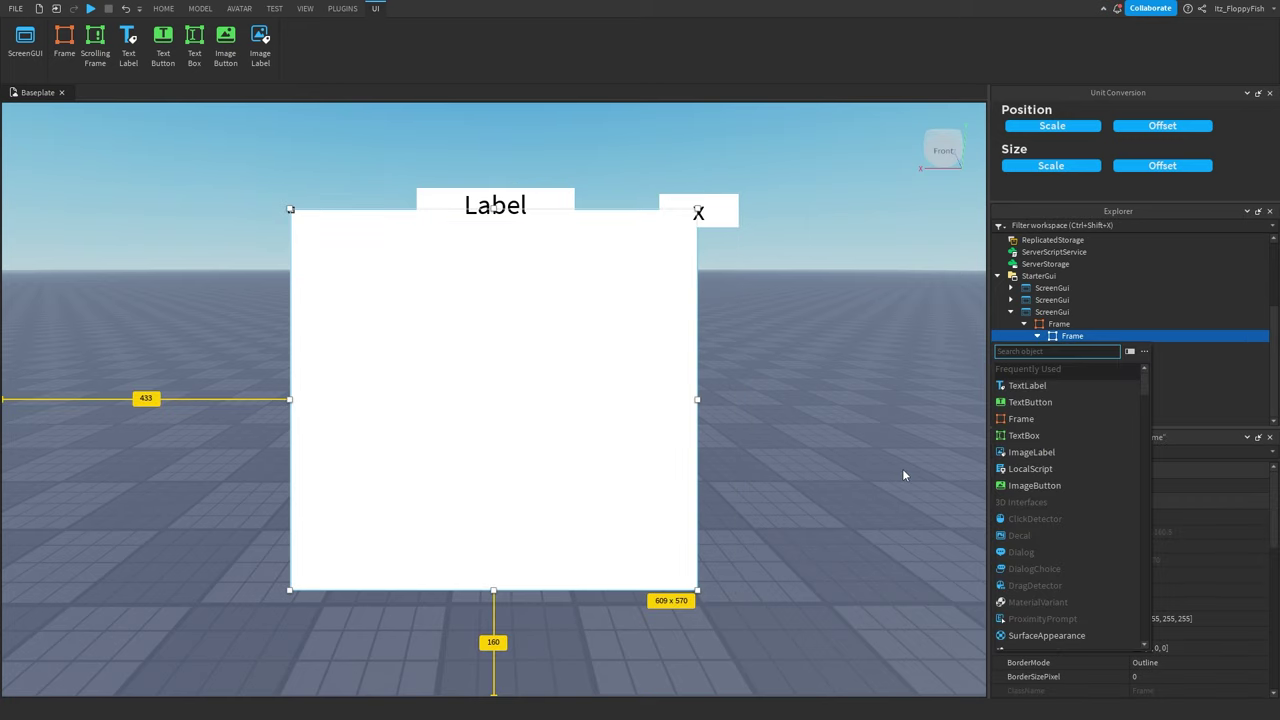
pyautogui.write('Scrol')
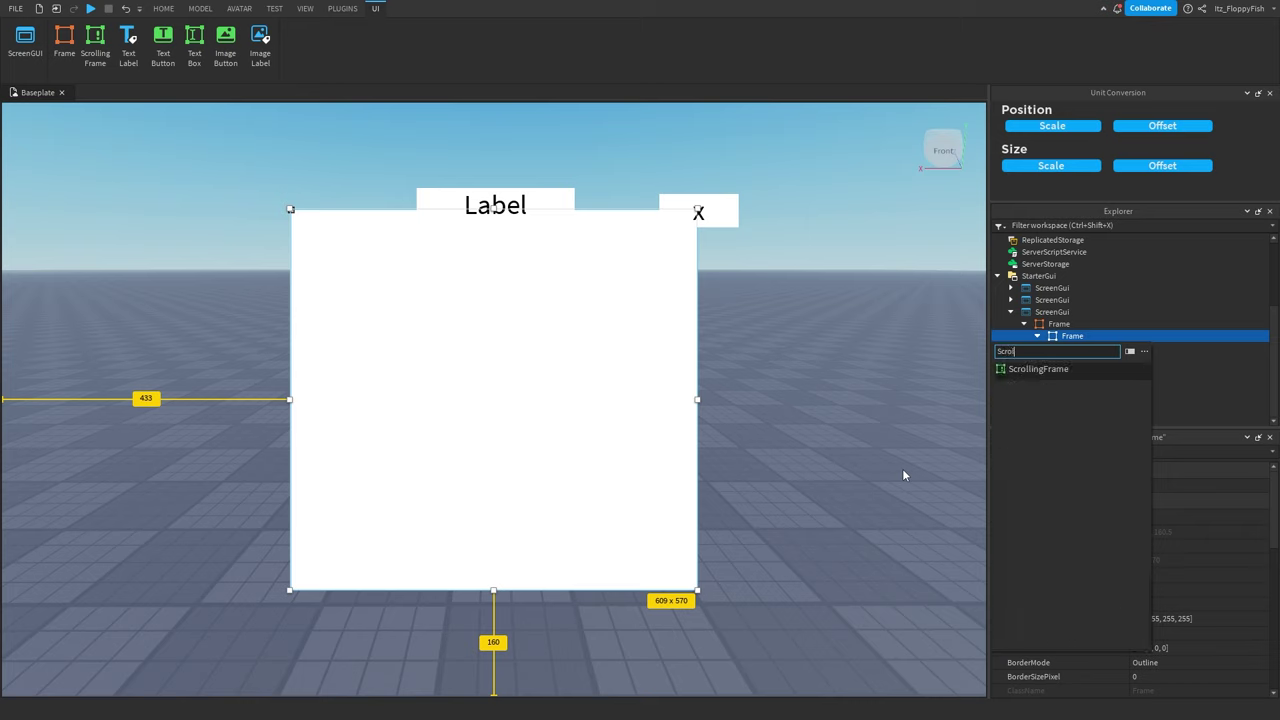
pyautogui.press('Return')
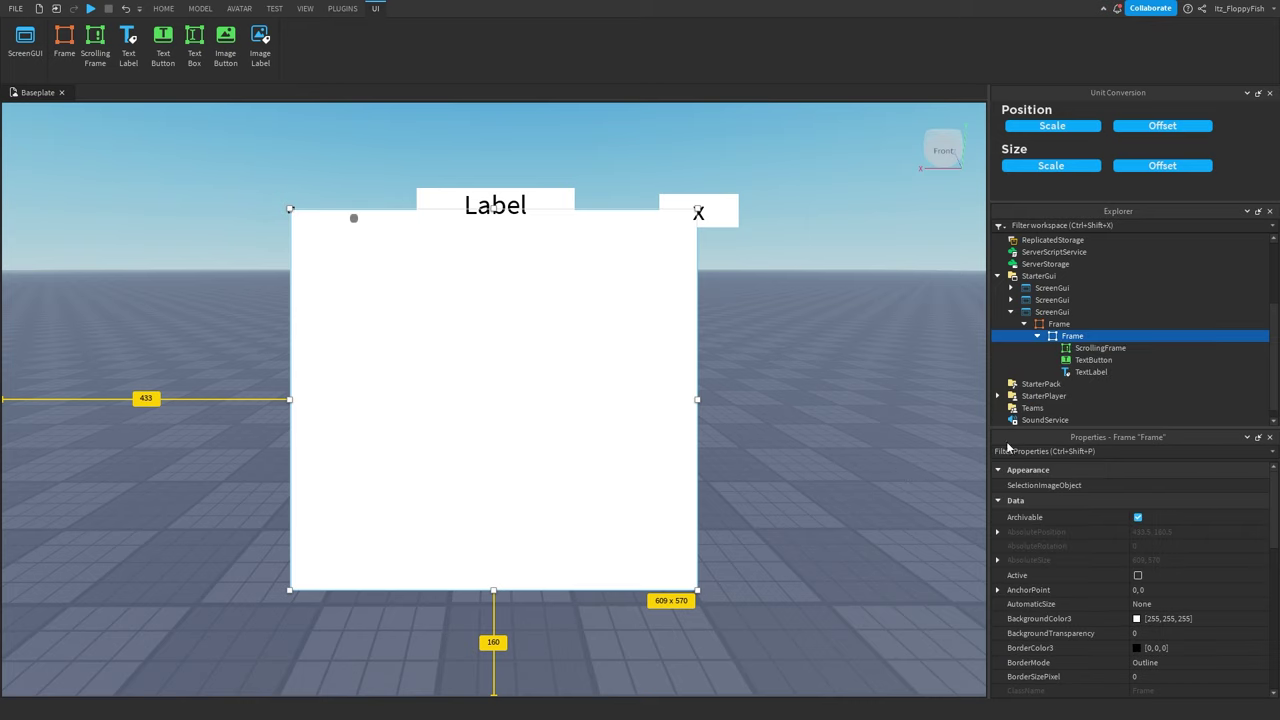
# Step: Position the ScrollingFrame inside the white frame and enlarge it to about 519 x 509
pyautogui.click(323, 240)
pyautogui.moveTo(323, 240); pyautogui.dragTo(669, 572)
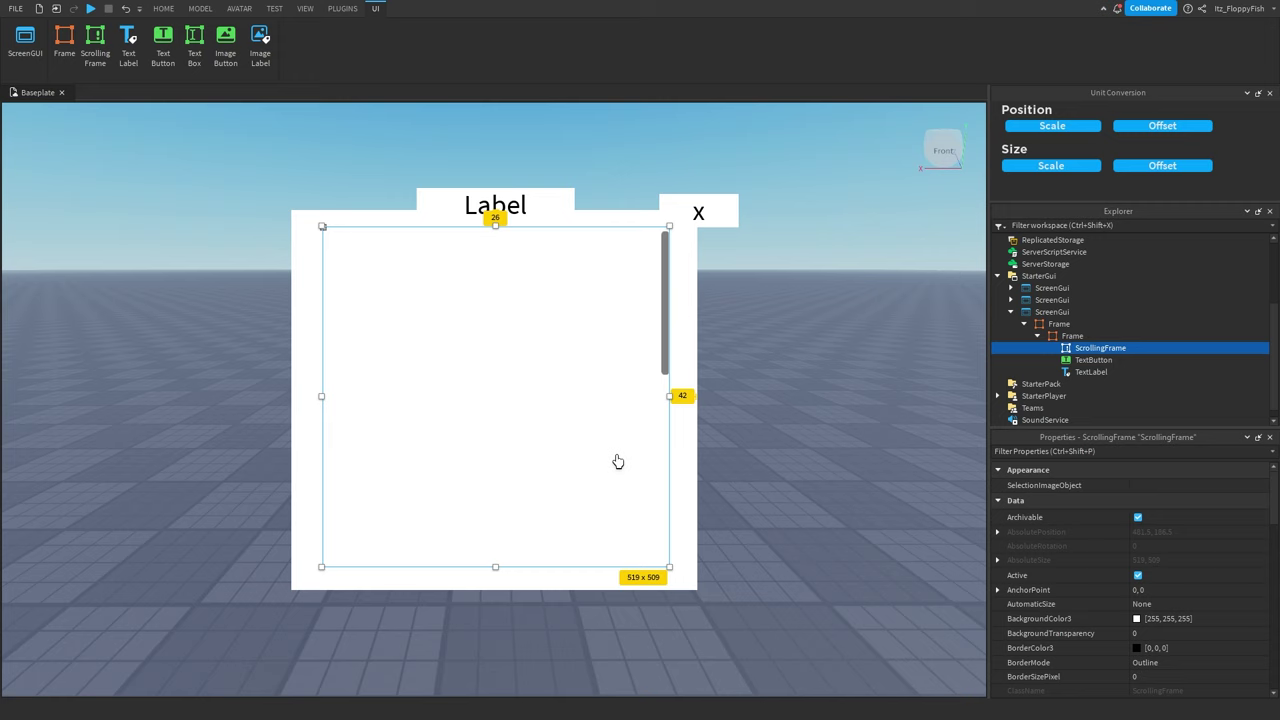
# Step: Set the ScrollingFrame's background colour to [0, 170, 255] and centre it within the white frame
pyautogui.click(1136, 619)
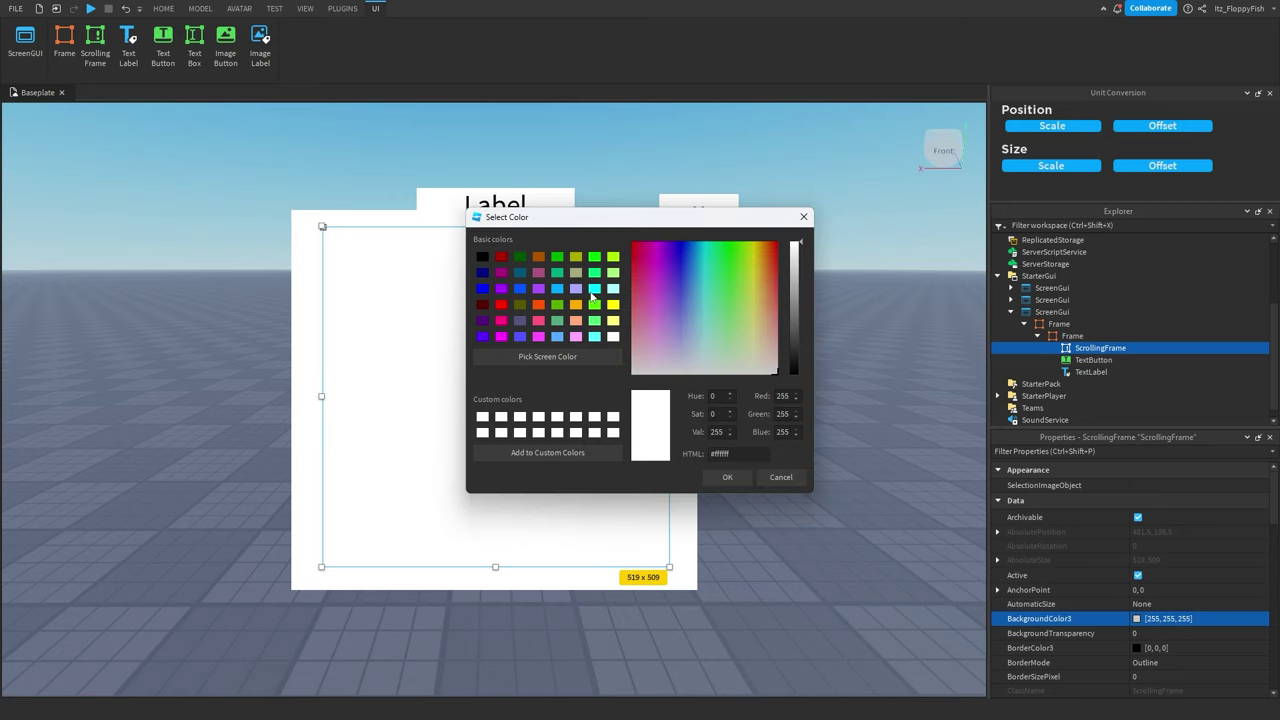
pyautogui.click(559, 289)
pyautogui.click(731, 477)
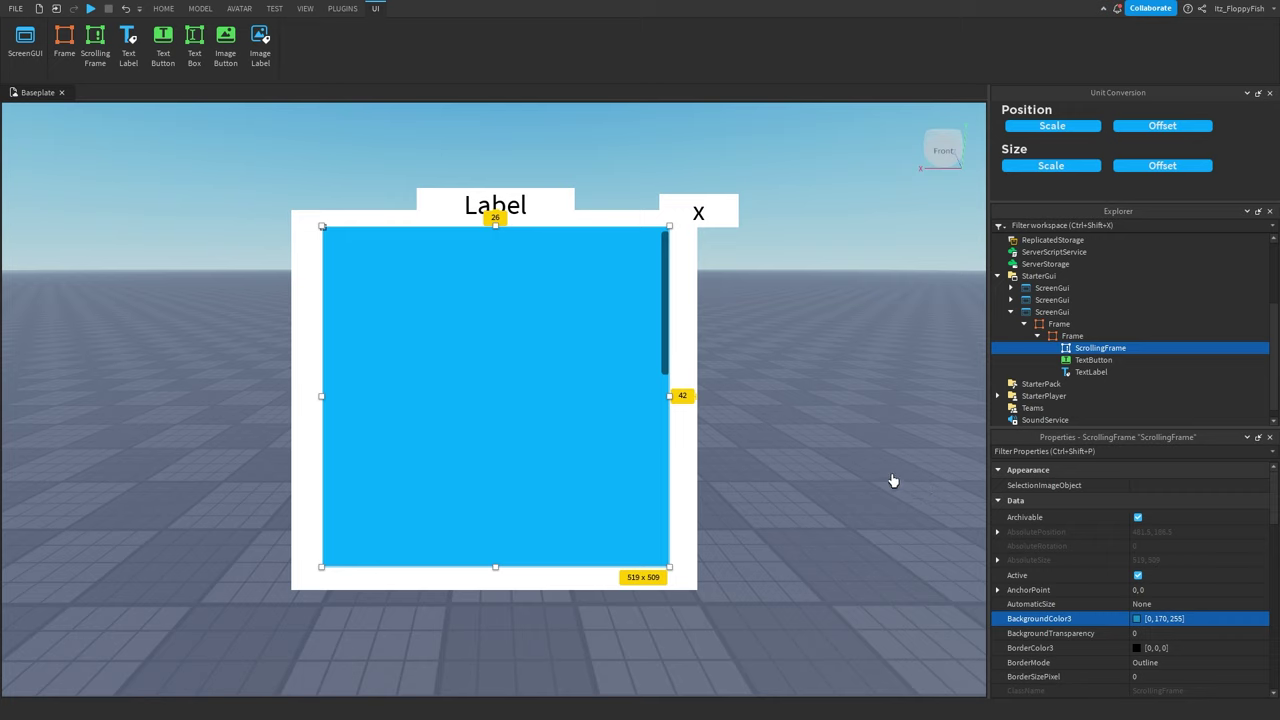
pyautogui.moveTo(545, 375)
pyautogui.mouseDown()
pyautogui.moveTo(534, 374)
pyautogui.moveTo(543, 389)
pyautogui.moveTo(543, 377)
pyautogui.mouseUp()
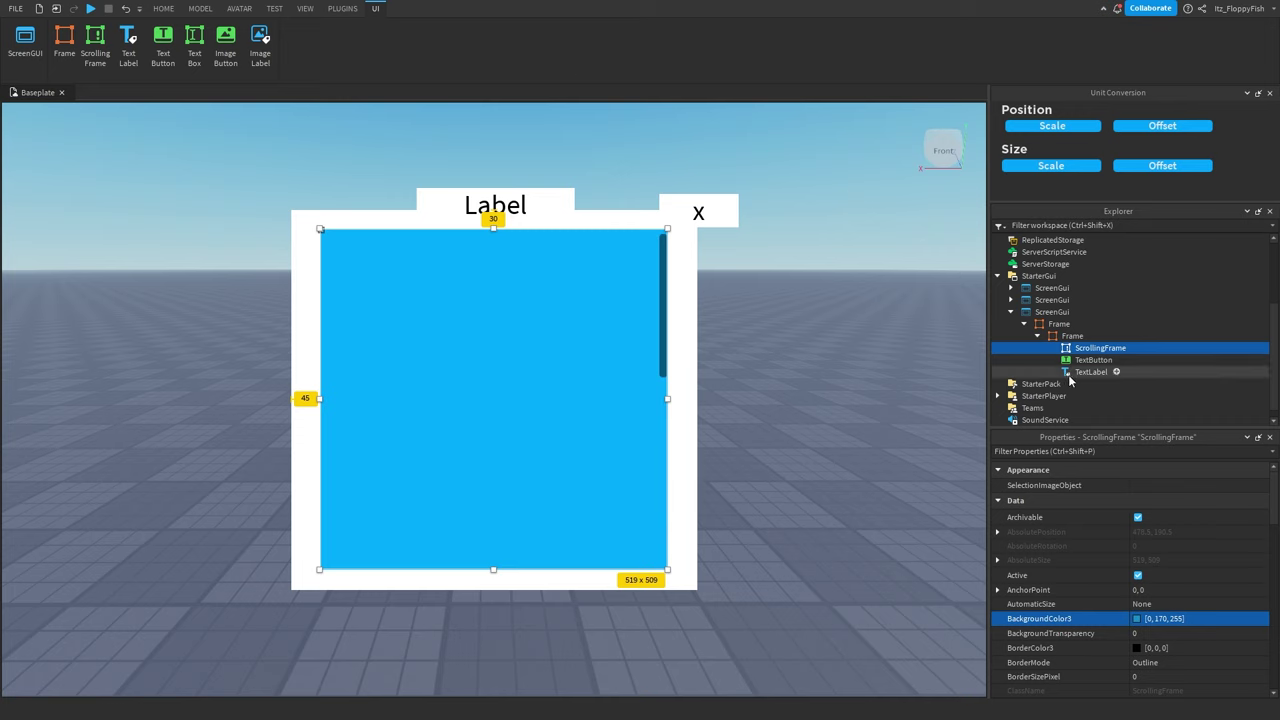
# Step: Insert a Frame into the ScrollingFrame and duplicate it three times
pyautogui.click(1134, 349)
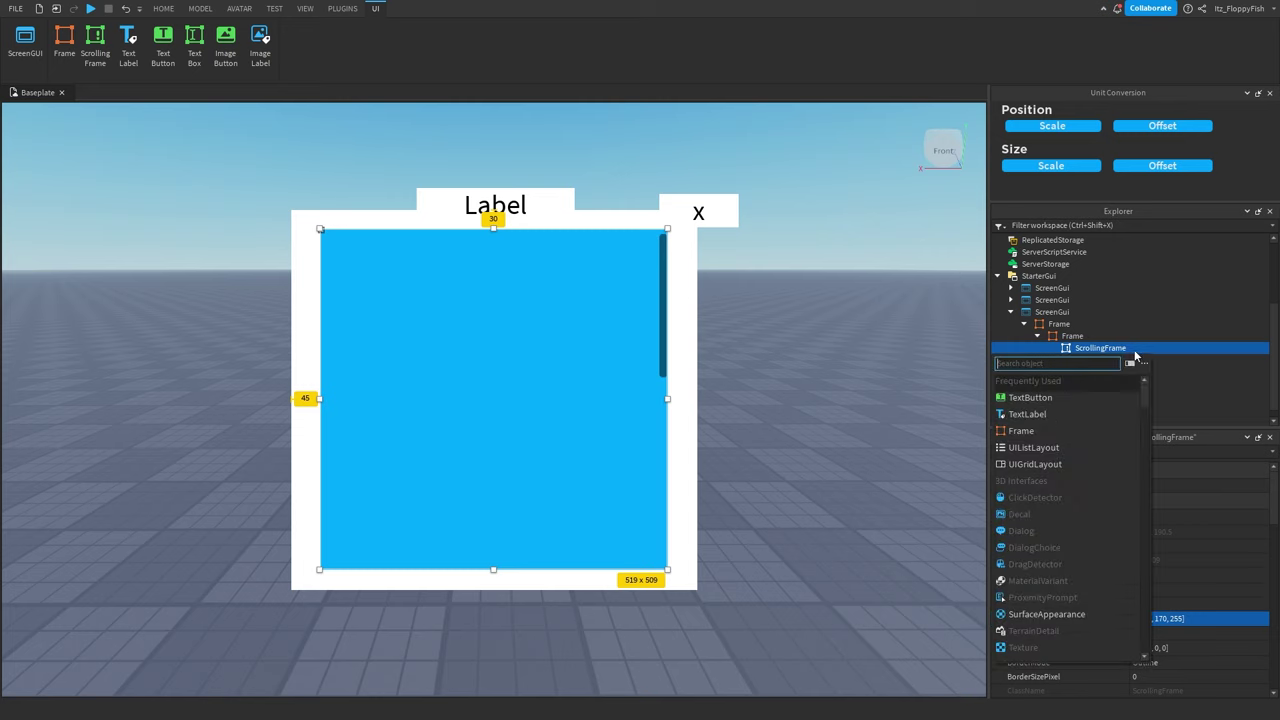
pyautogui.click(1046, 432)
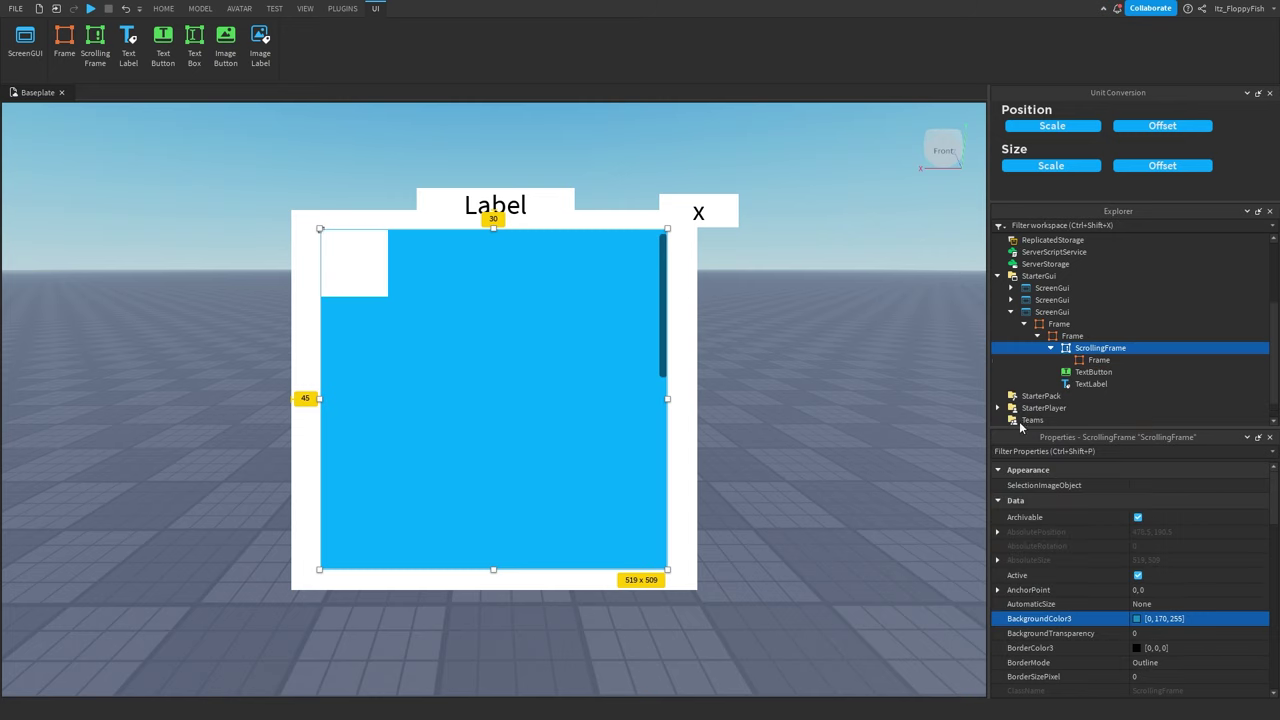
pyautogui.click(1085, 360)
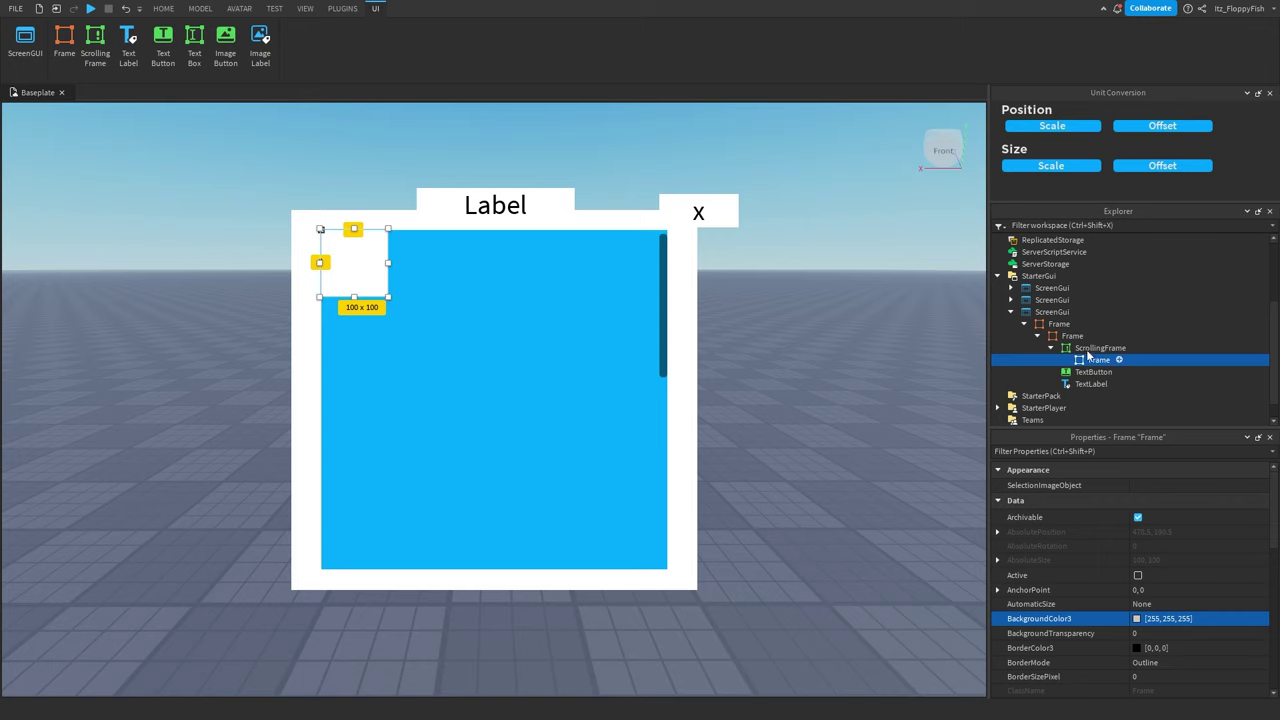
pyautogui.hotkey('ctrl', 'd')
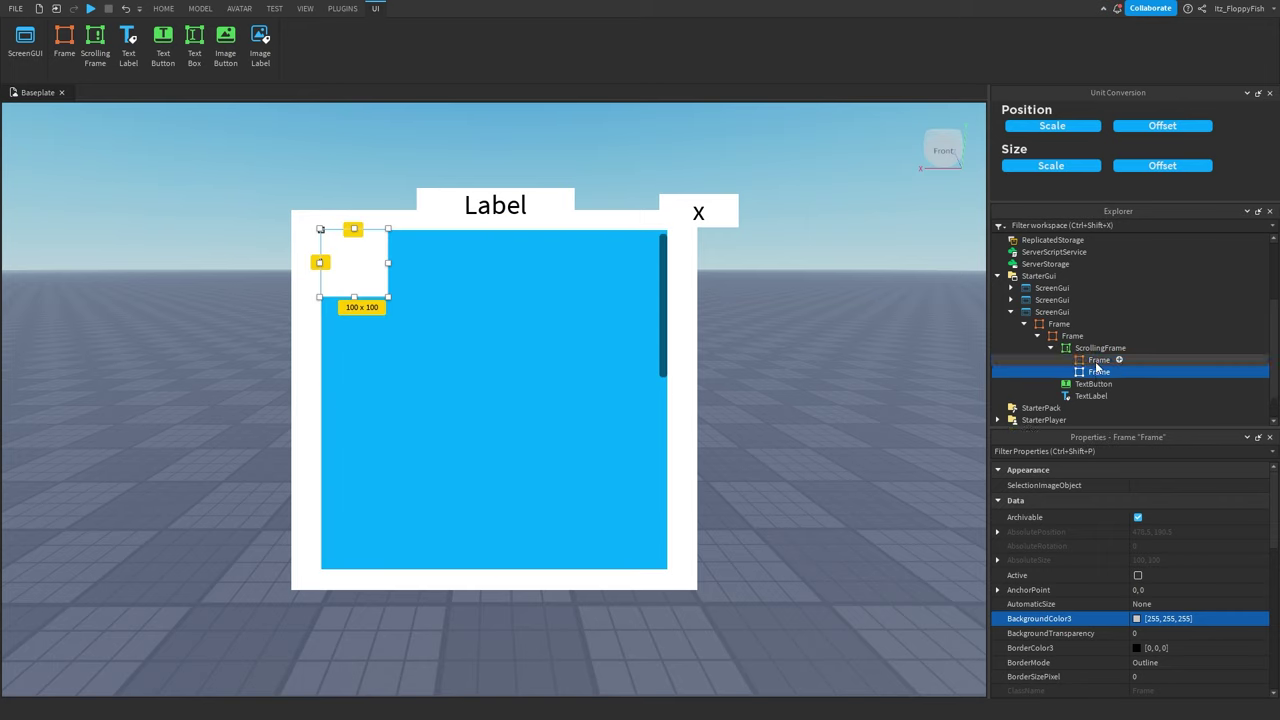
pyautogui.hotkey('ctrl', 'd')
pyautogui.hotkey('ctrl', 'd')
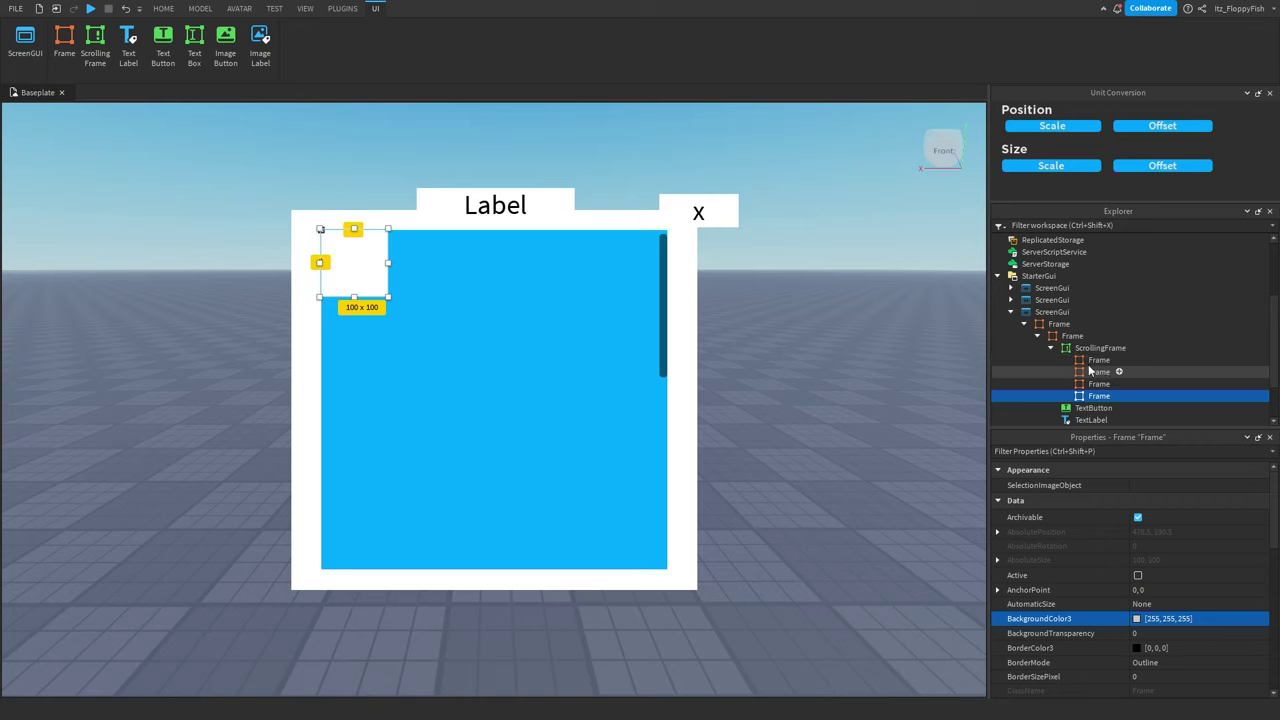
# Step: Add a UIGridLayout to the ScrollingFrame to arrange its frames in a grid
pyautogui.click(1095, 348)
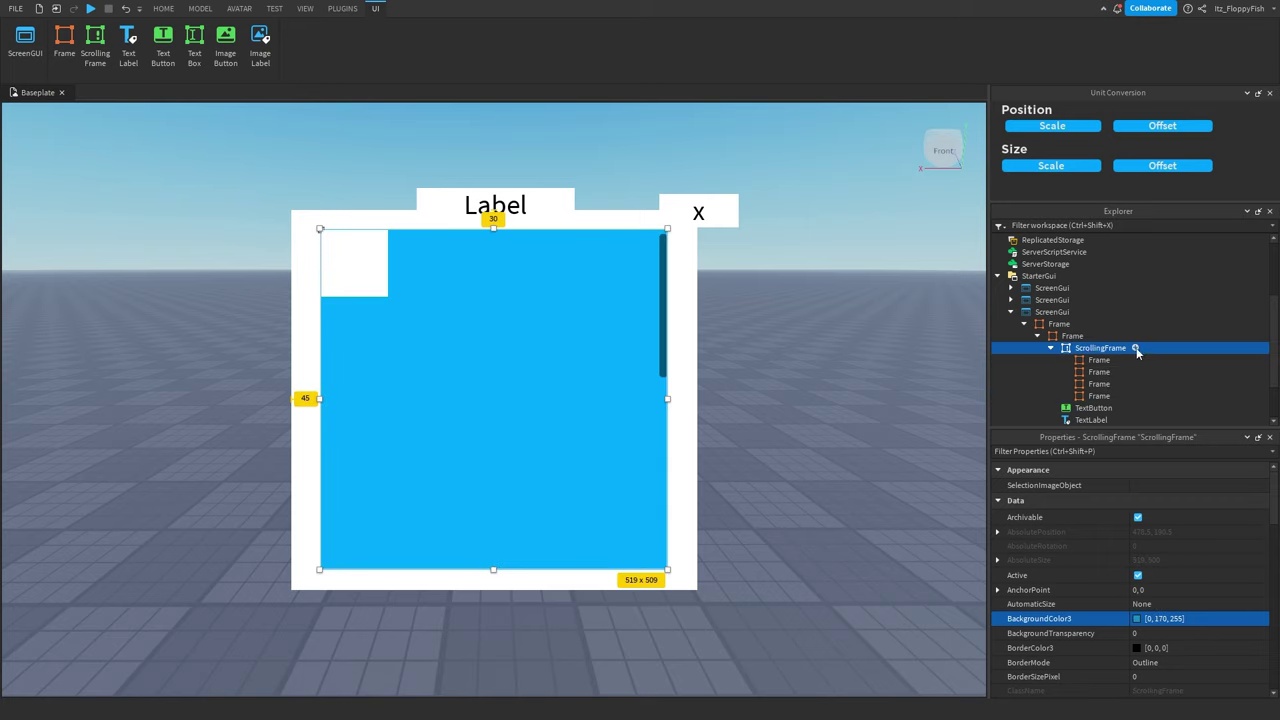
pyautogui.click(1135, 348)
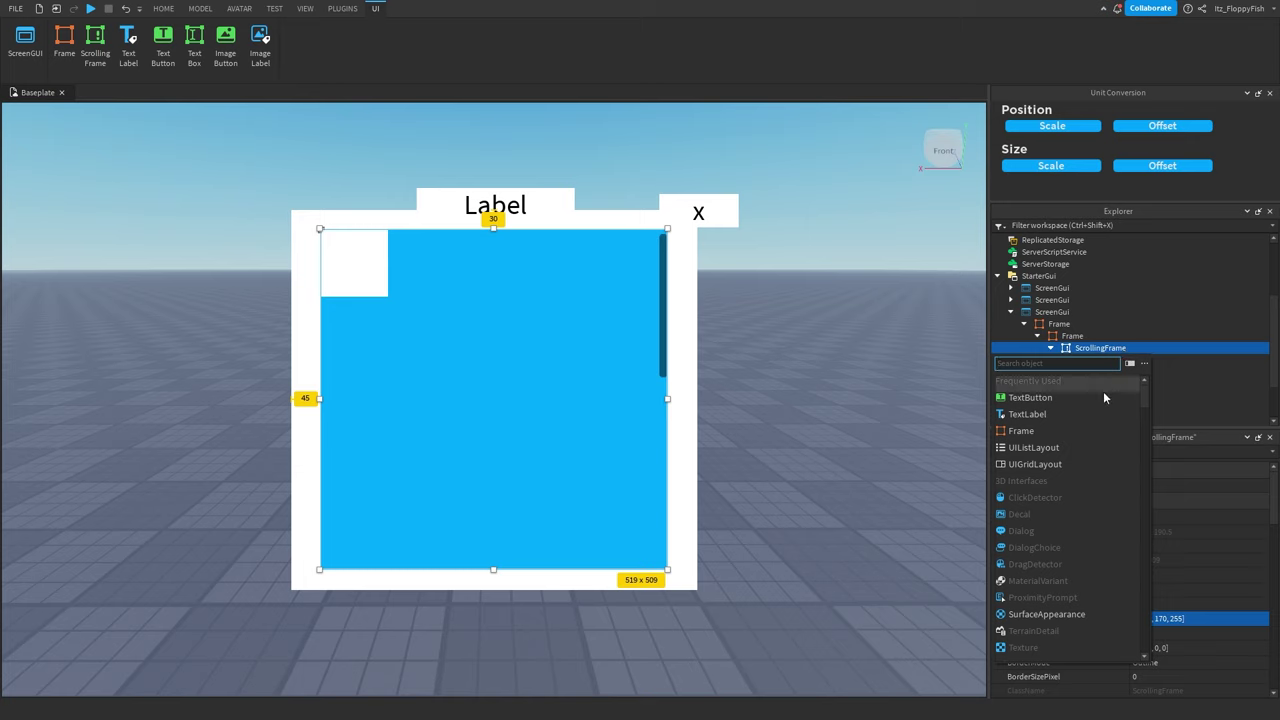
pyautogui.click(1071, 467)
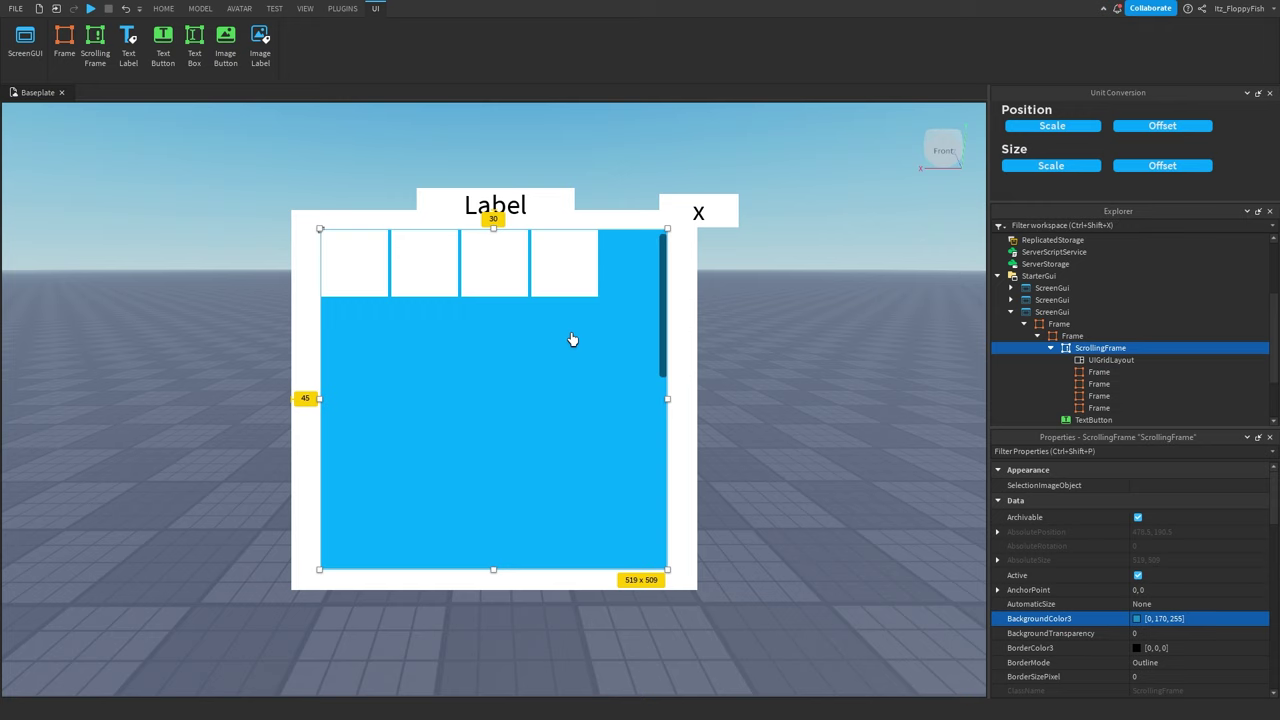
# Step: Expand the UIGridLayout's CellPadding and CellSize components and set the CellSize Y offset to 0
pyautogui.click(1130, 359)
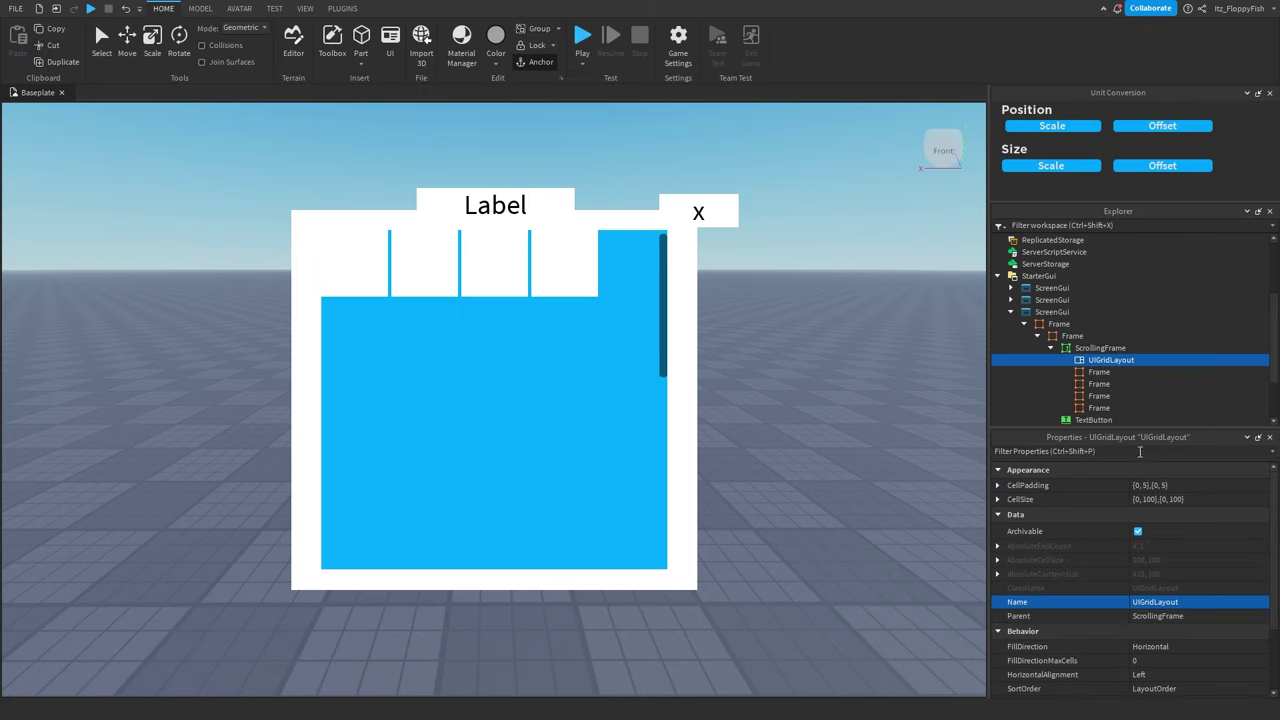
pyautogui.click(999, 484)
pyautogui.click(999, 527)
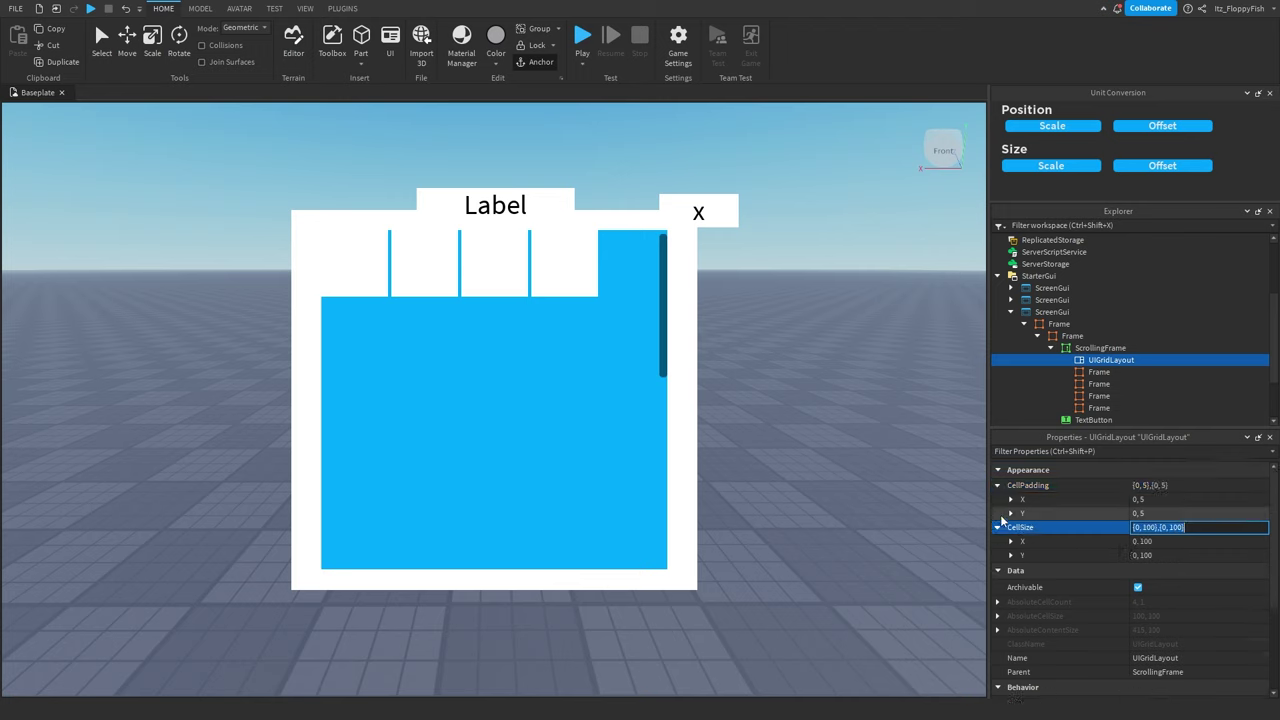
pyautogui.click(1010, 498)
pyautogui.click(1010, 541)
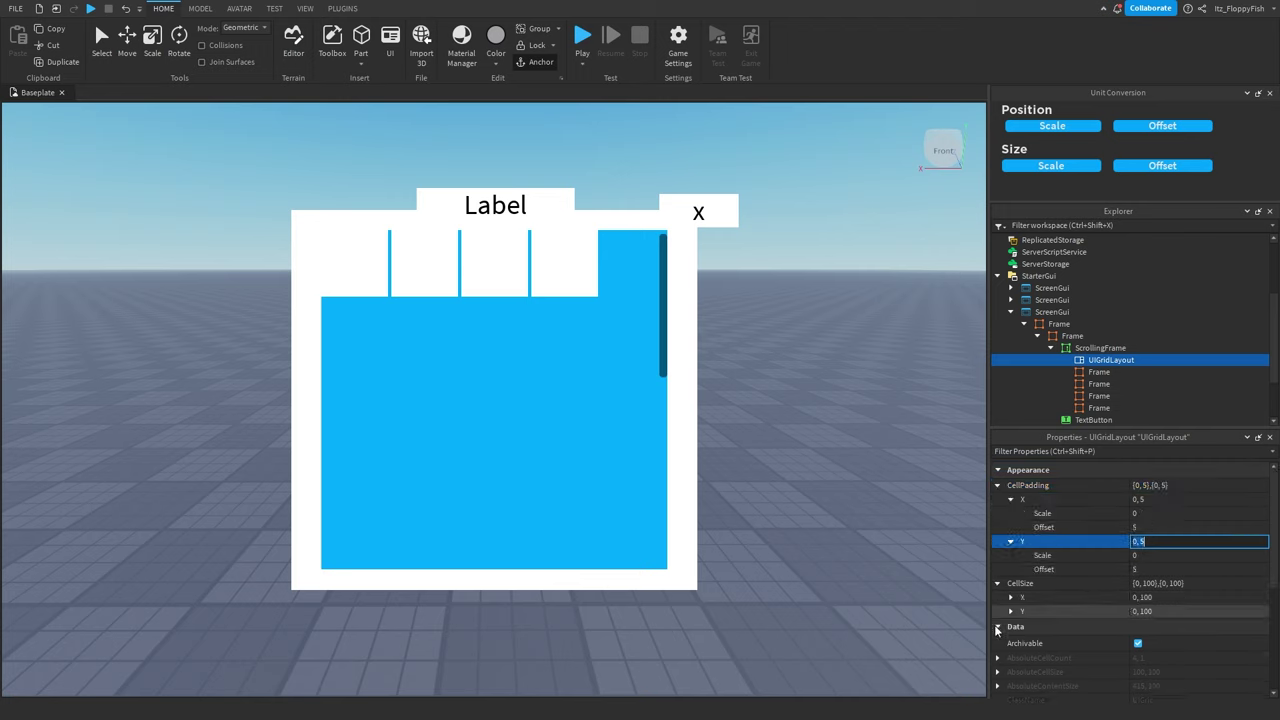
pyautogui.click(1010, 597)
pyautogui.click(1009, 639)
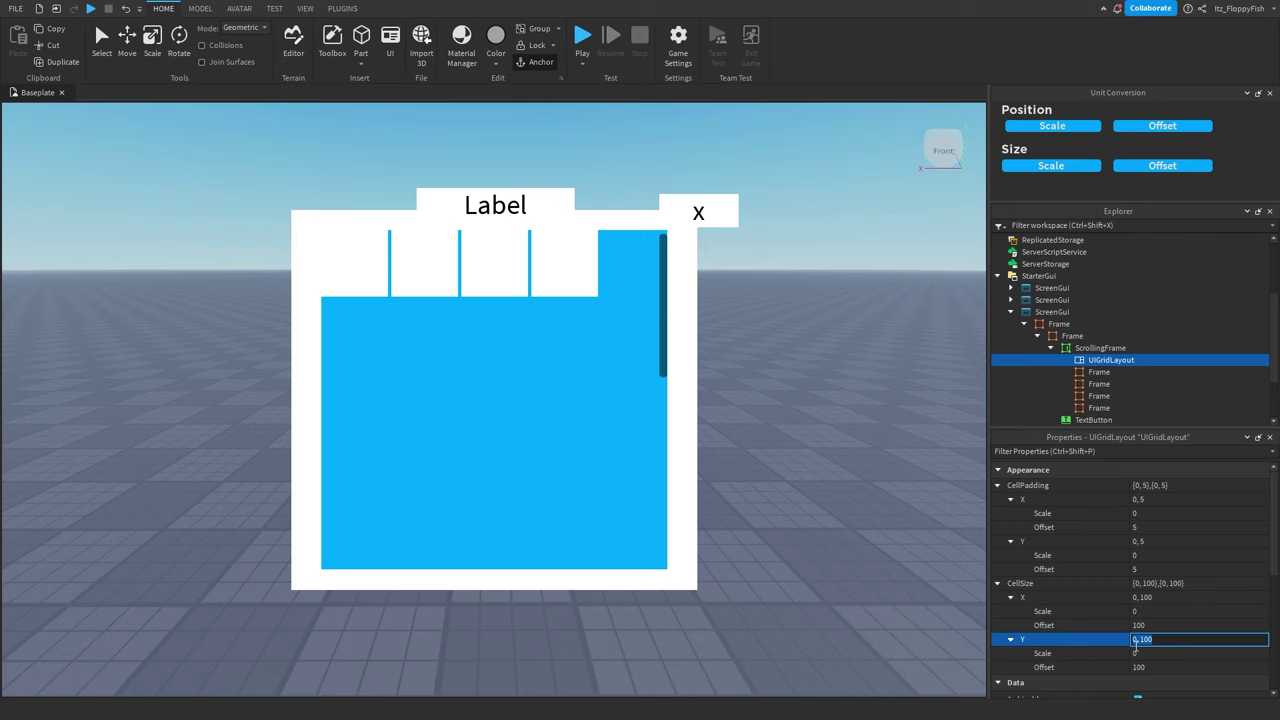
pyautogui.click(1189, 645)
pyautogui.click(1181, 669)
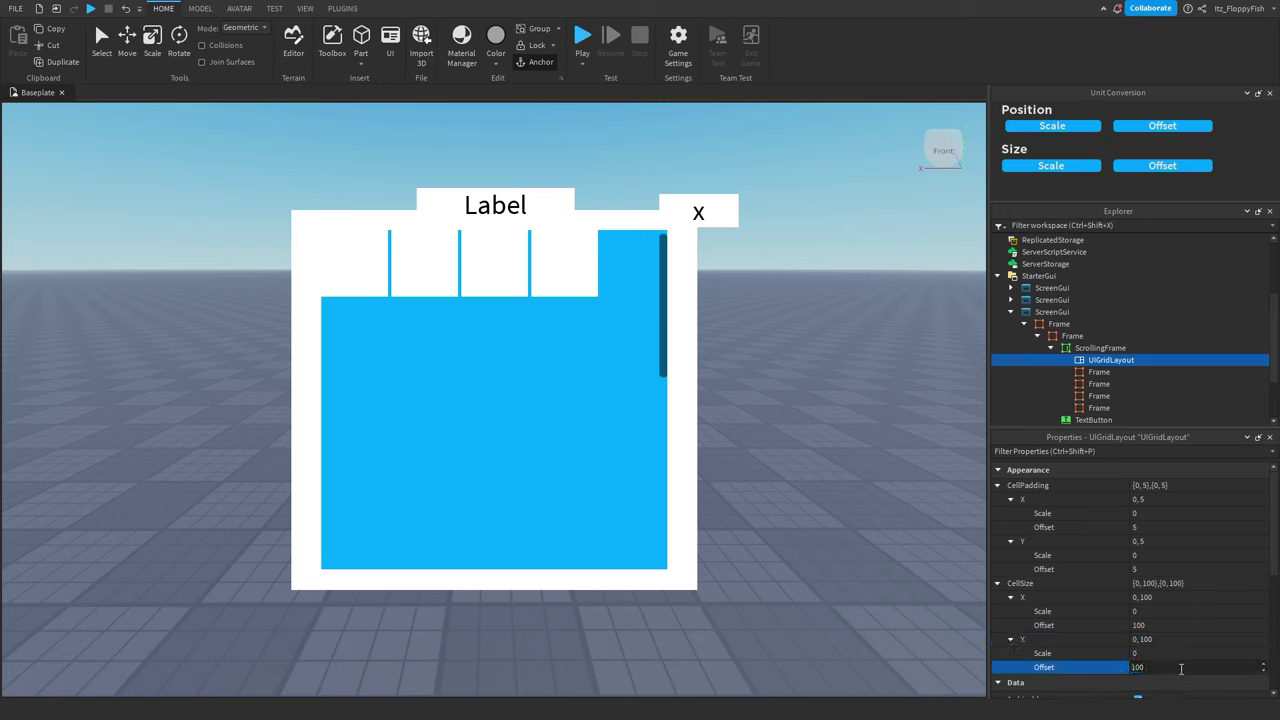
pyautogui.press('BackSpace')
pyautogui.press('BackSpace')
pyautogui.press('BackSpace')
pyautogui.write('0')
pyautogui.press('Return')
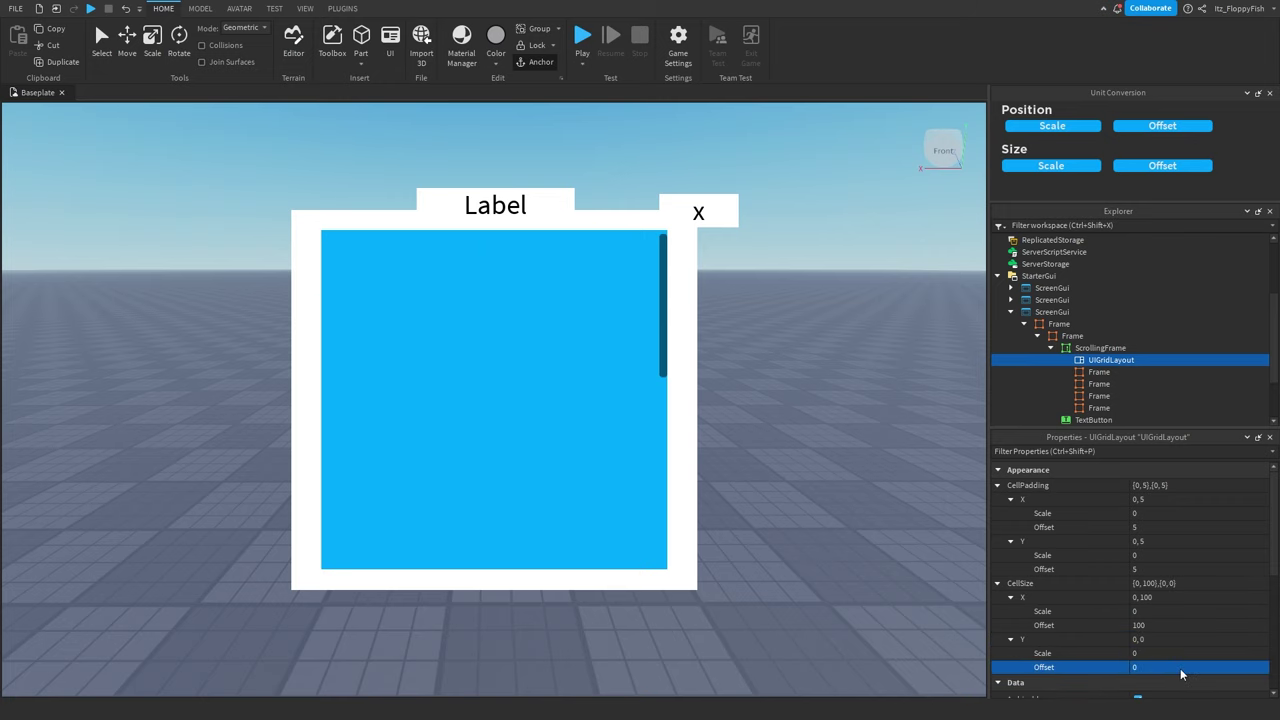
# Step: Set the UIGridLayout's CellSize X offset to 0
pyautogui.click(1146, 625)
pyautogui.press('BackSpace')
pyautogui.press('BackSpace')
pyautogui.press('BackSpace')
pyautogui.write('0')
pyautogui.press('Return')
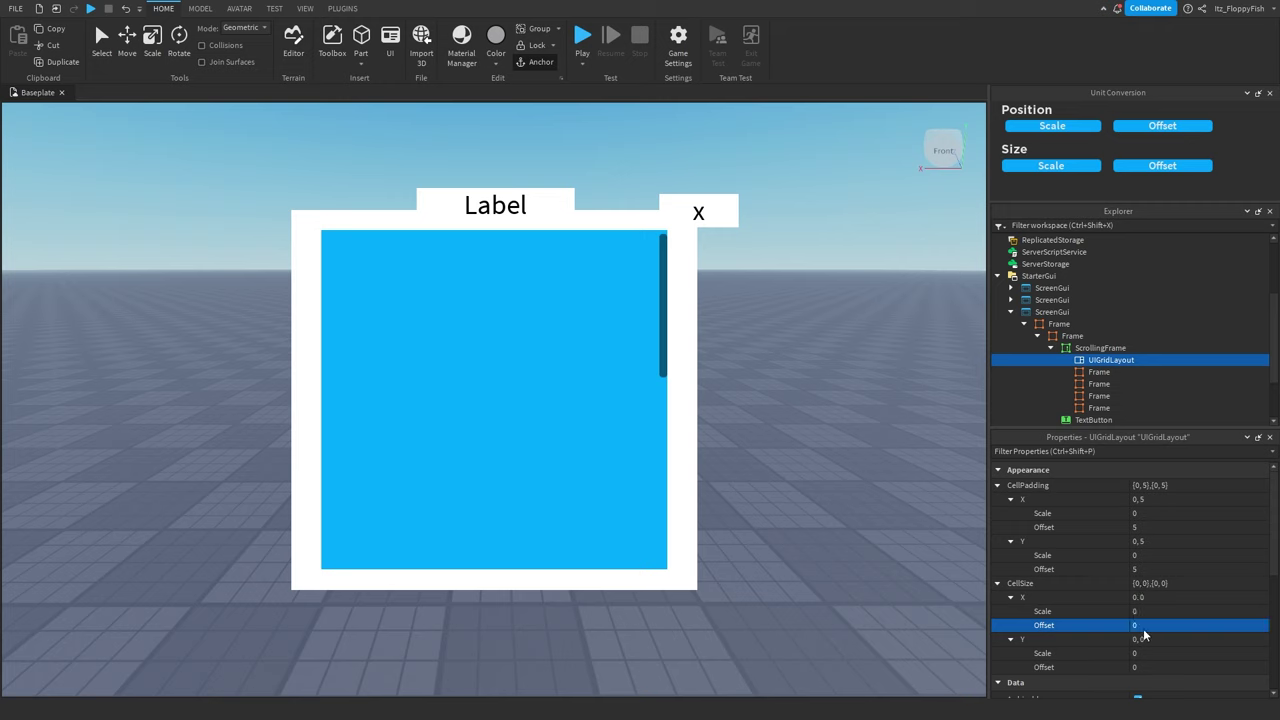
# Step: Set the UIGridLayout's CellPadding offsets to 0 on both Y and X
pyautogui.click(1168, 569)
pyautogui.write('0')
pyautogui.press('Return')
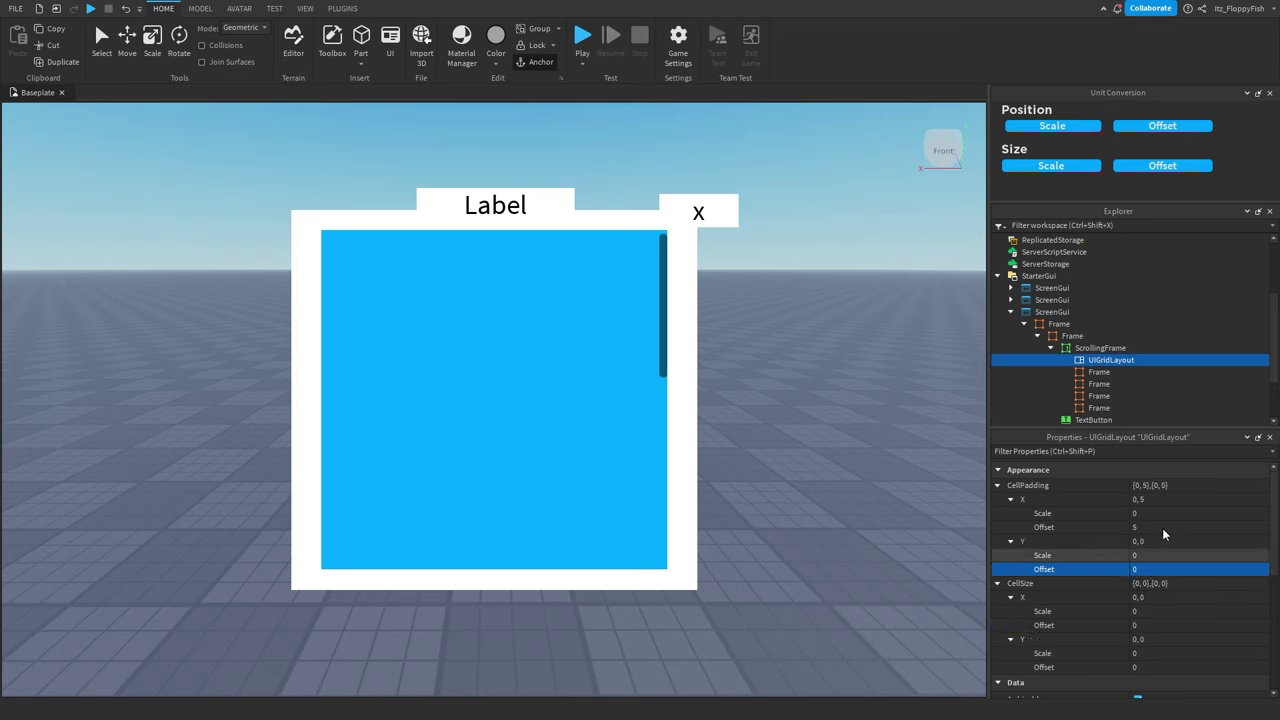
pyautogui.click(1163, 526)
pyautogui.write('0')
pyautogui.press('Return')
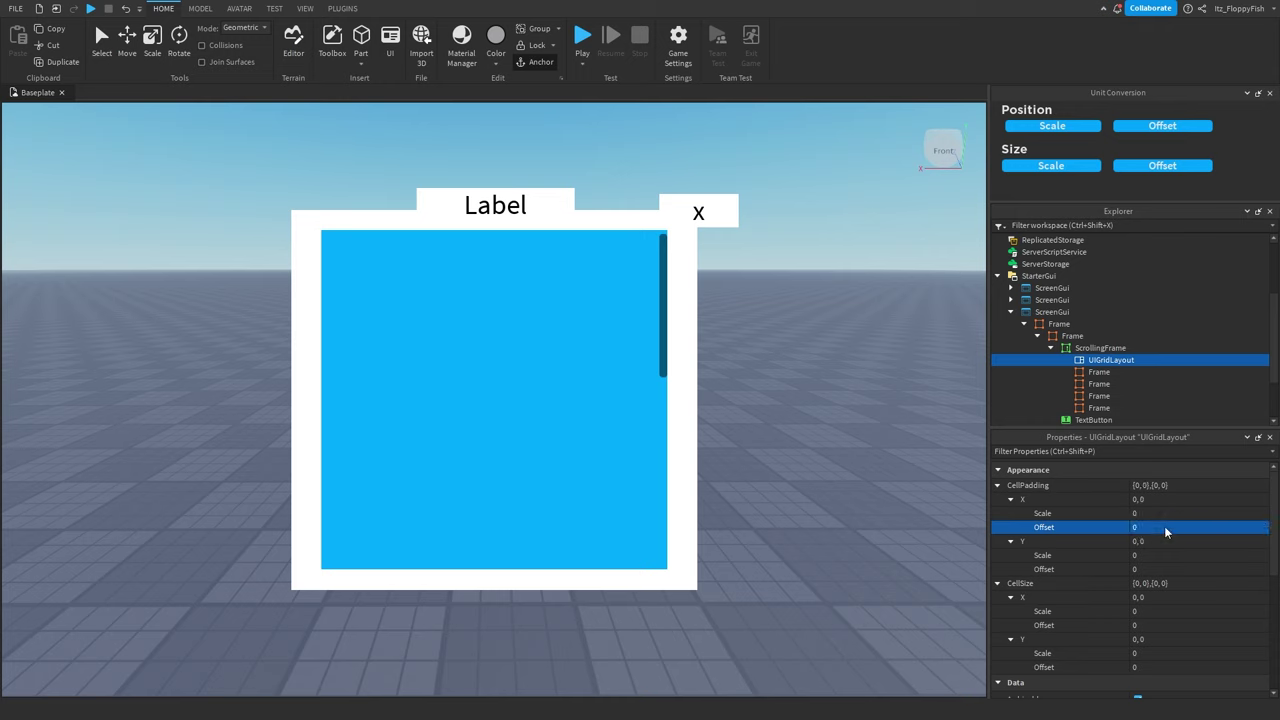
# Step: Set the UIGridLayout's CellPadding scale to 0.01 on X and 0.005 on Y
pyautogui.click(1169, 500)
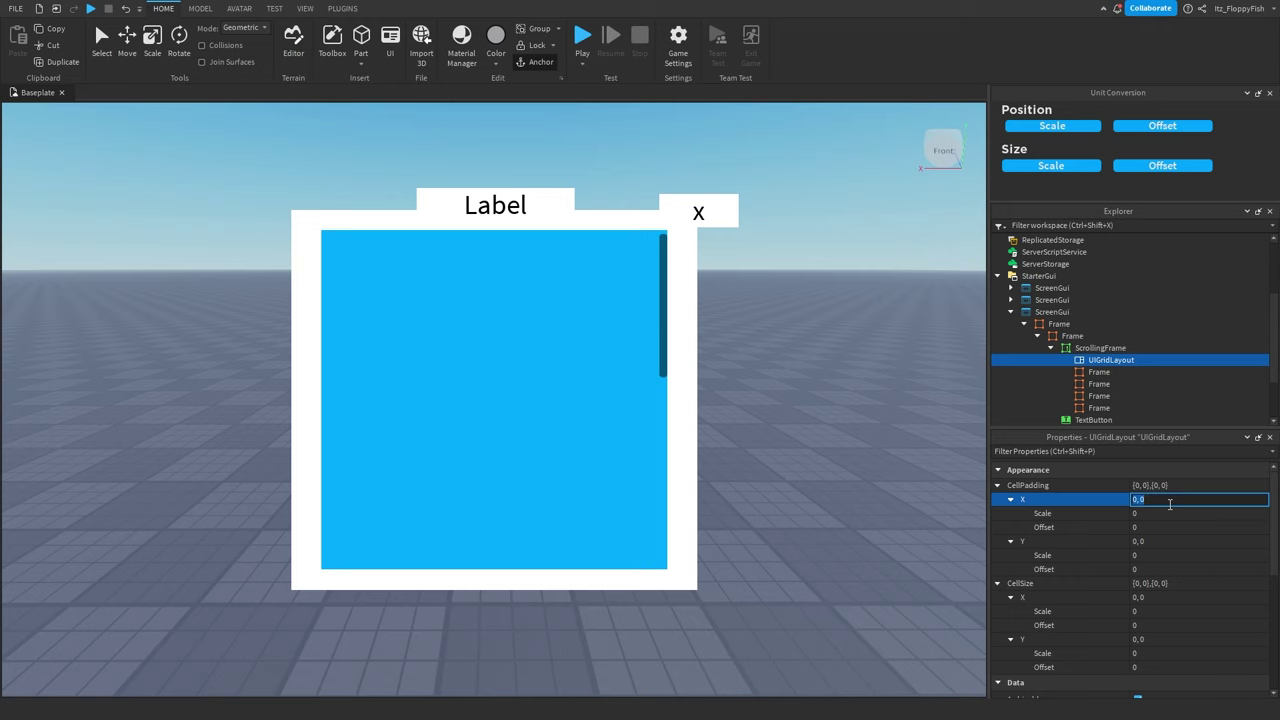
pyautogui.click(1170, 503)
pyautogui.press('BackSpace')
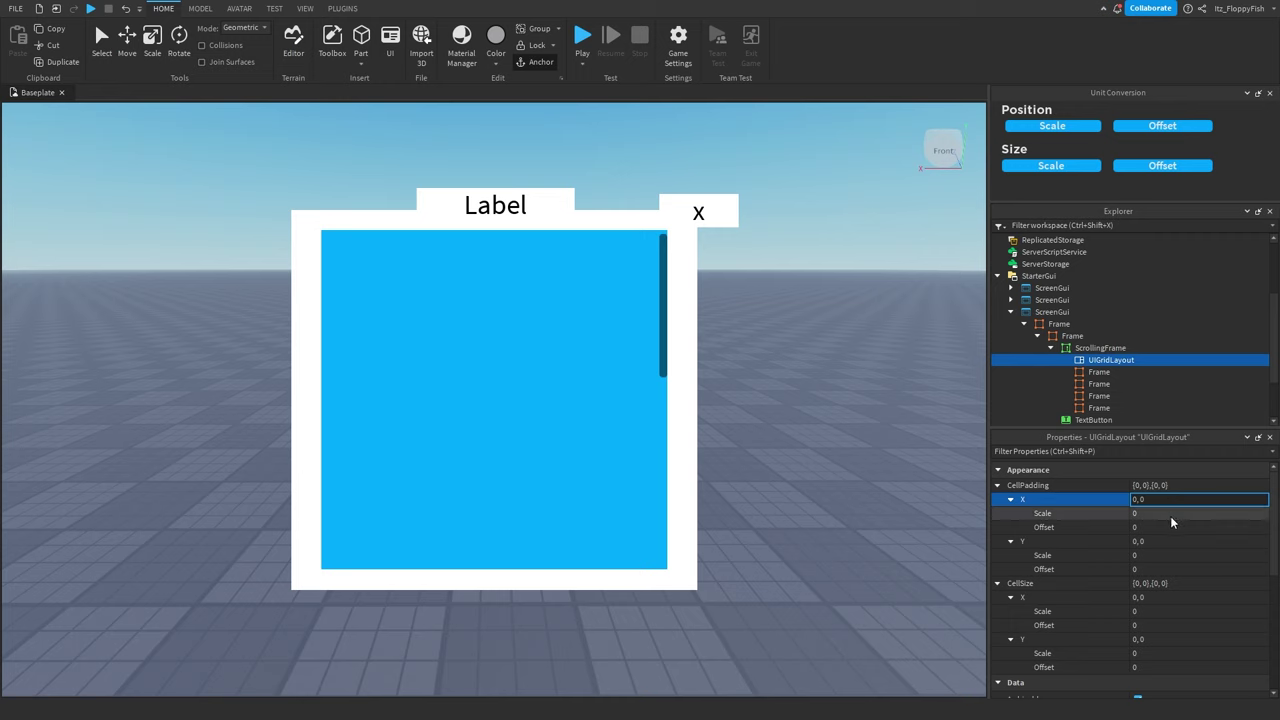
pyautogui.click(1170, 514)
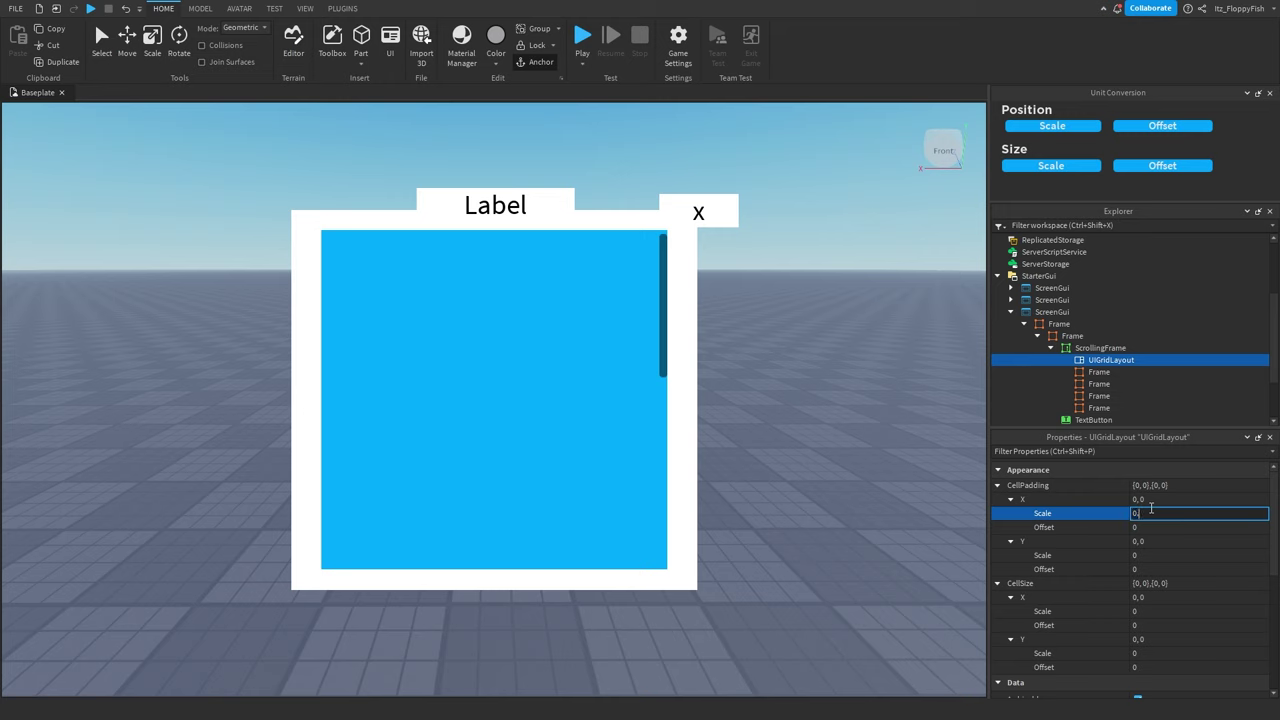
pyautogui.write('01')
pyautogui.press('Return')
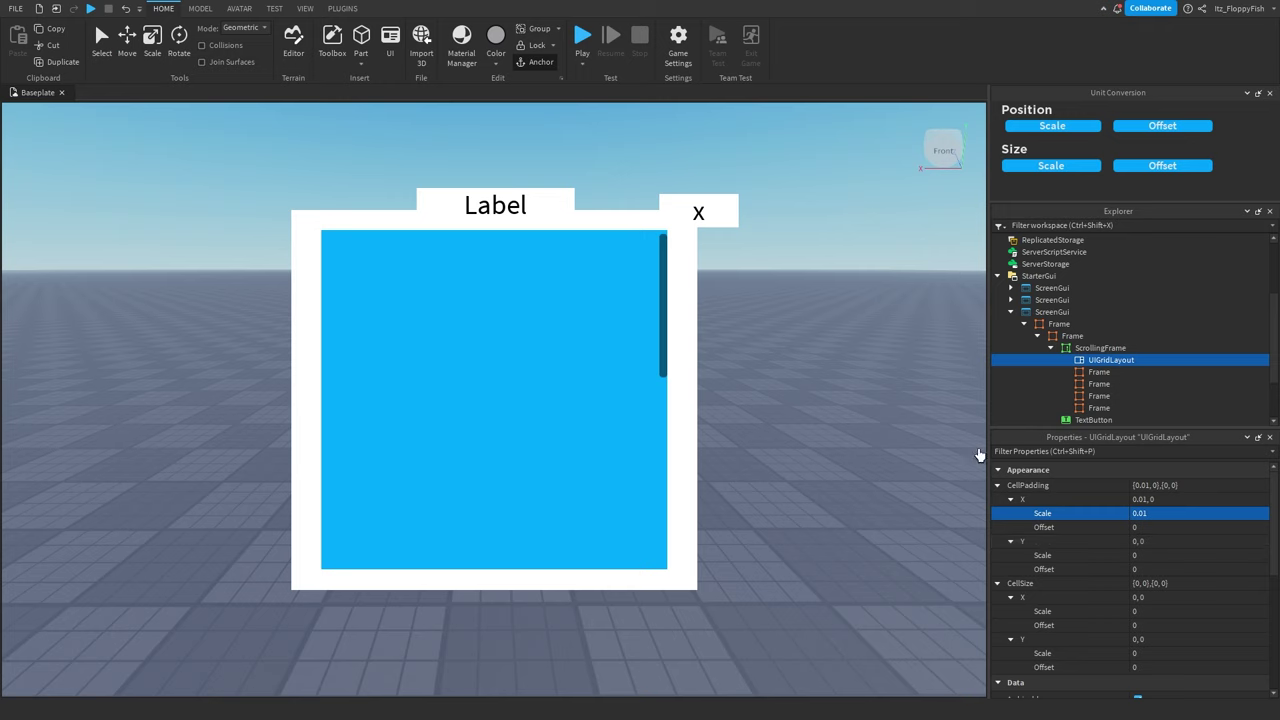
pyautogui.click(1150, 554)
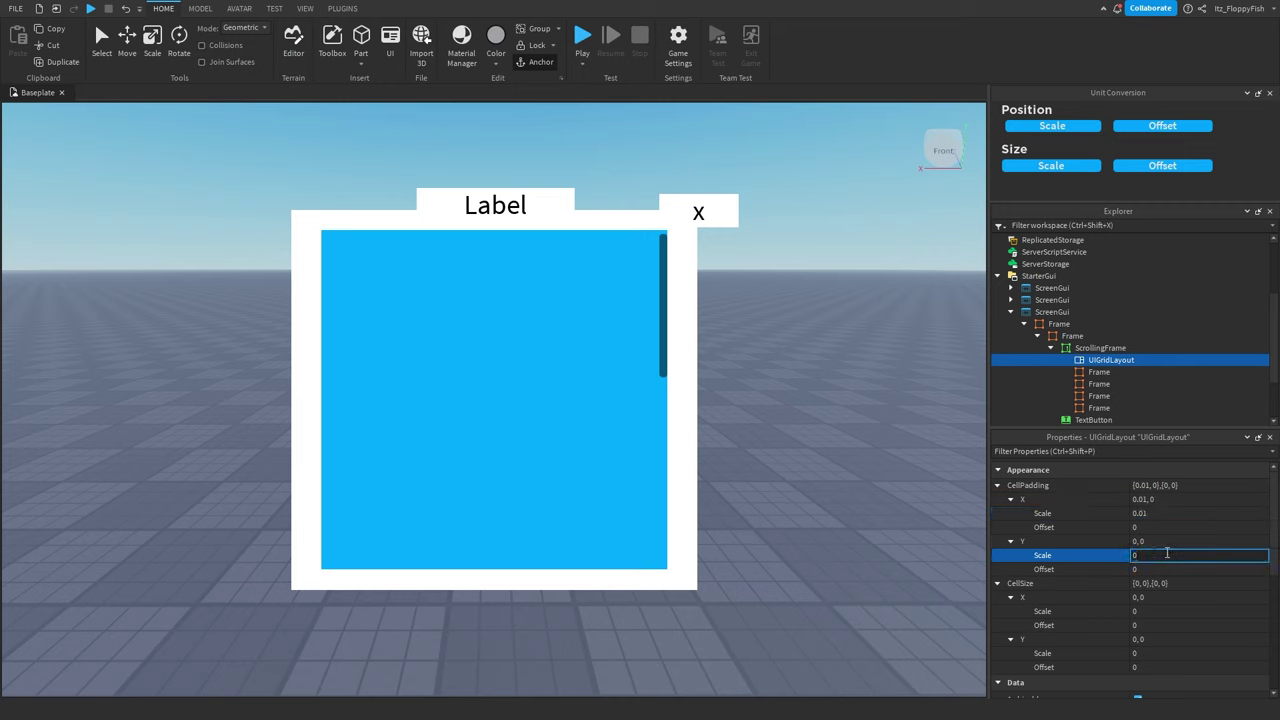
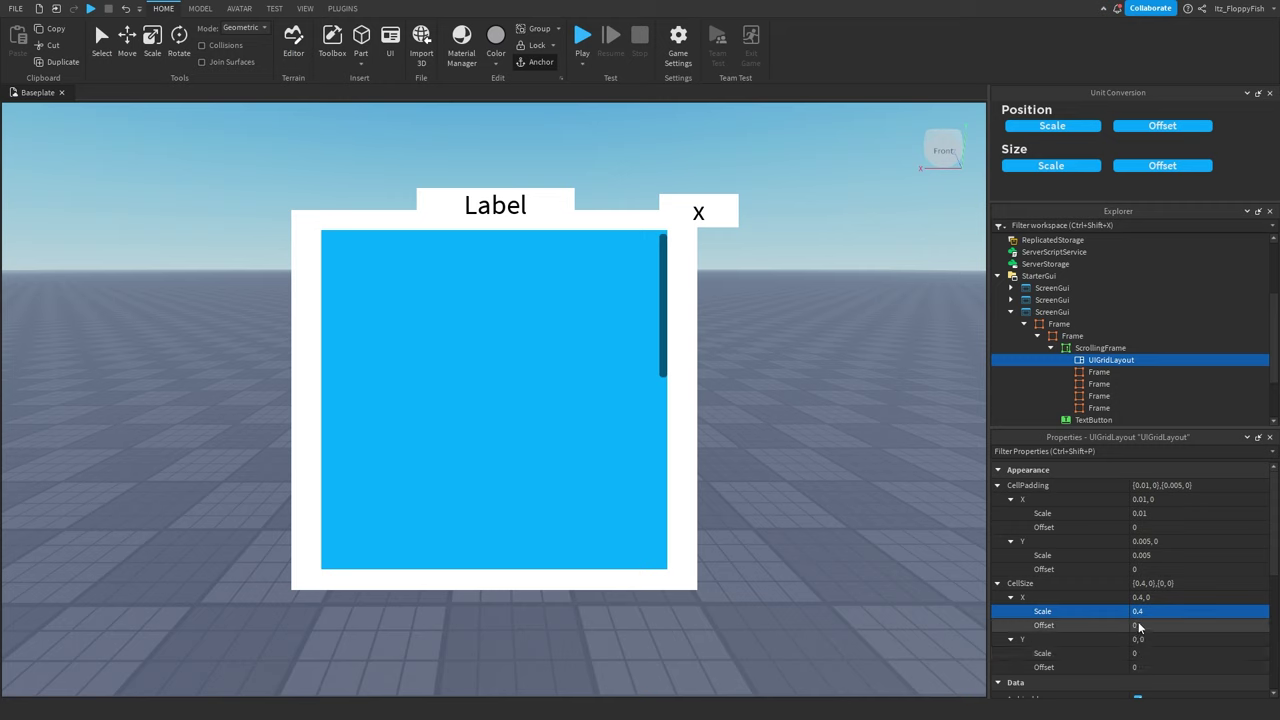
# Step: Set the UIGridLayout's CellSize scale to 0.4 on X and 0.15 on Y
pyautogui.click(1145, 653)
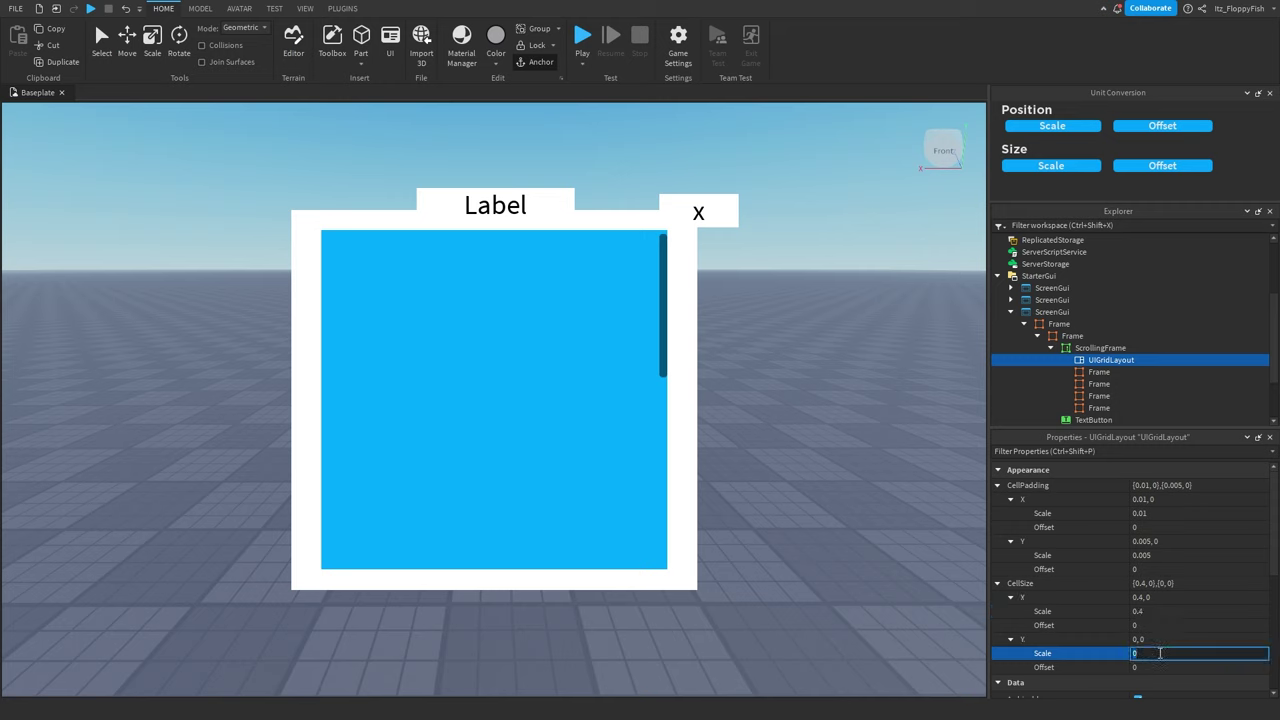
pyautogui.press('BackSpace')
pyautogui.write('0.15')
pyautogui.press('Return')
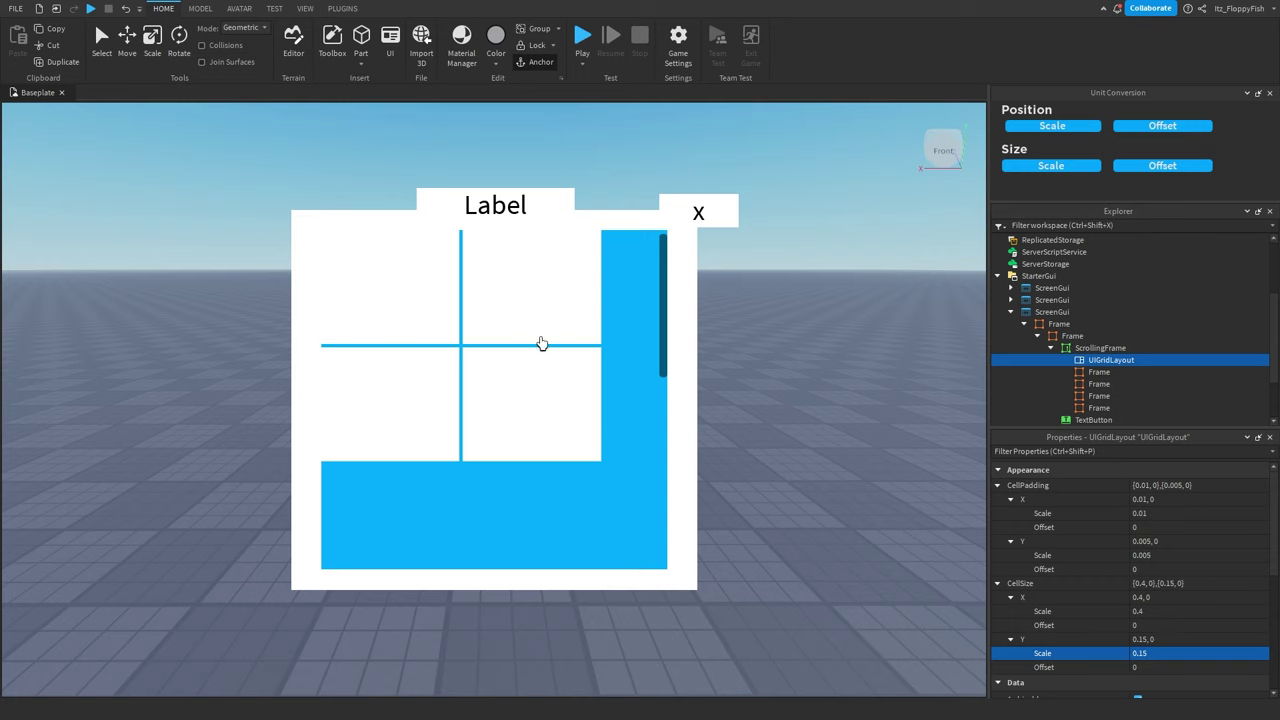
# Step: Try CellPadding scales of 0.05 on X and 0.01 on Y for the grid, and undo both changes
pyautogui.click(1143, 499)
pyautogui.click(1153, 499)
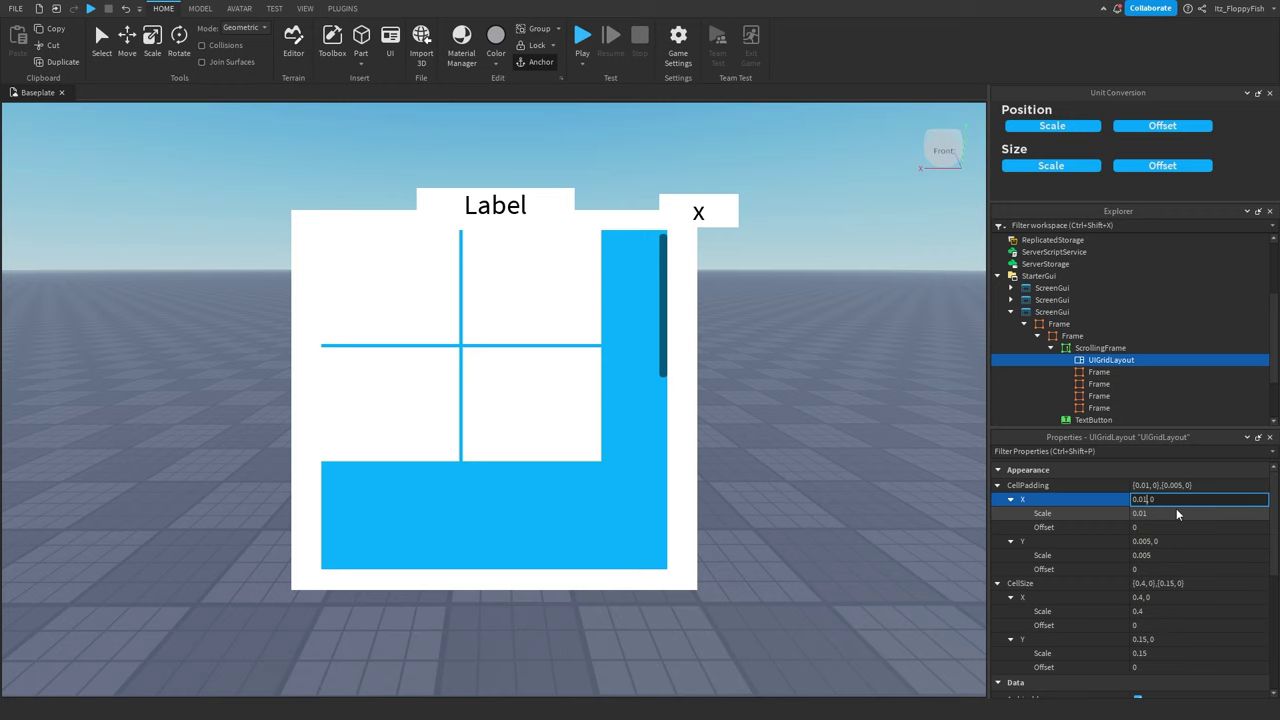
pyautogui.press('Return')
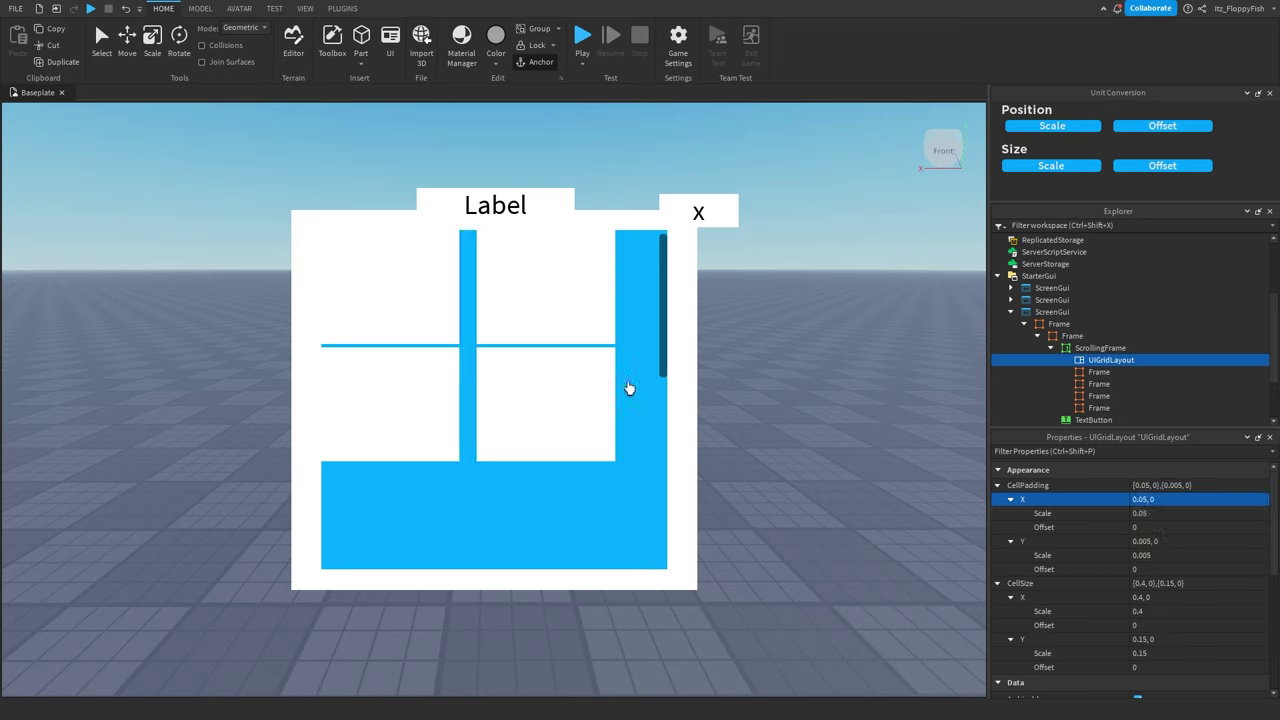
pyautogui.click(1152, 541)
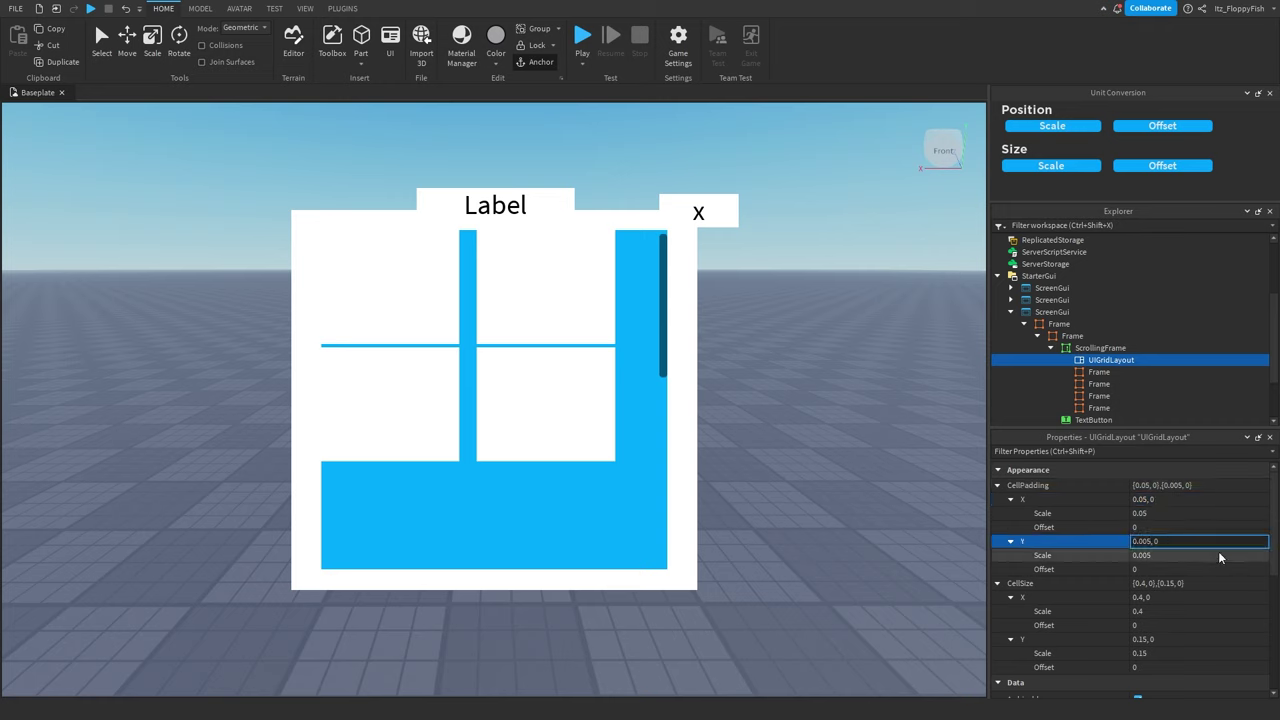
pyautogui.write('0.01')
pyautogui.press('Return')
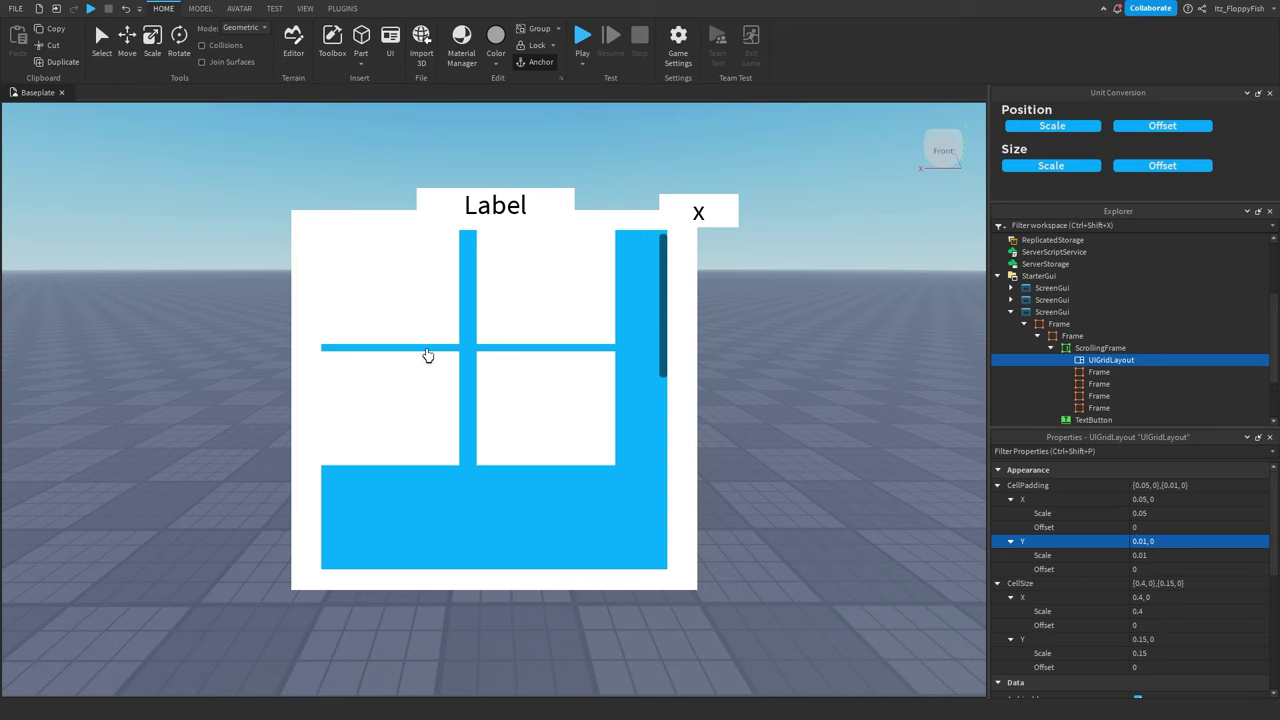
pyautogui.hotkey('ctrl', 'z')
pyautogui.hotkey('ctrl', 'z')
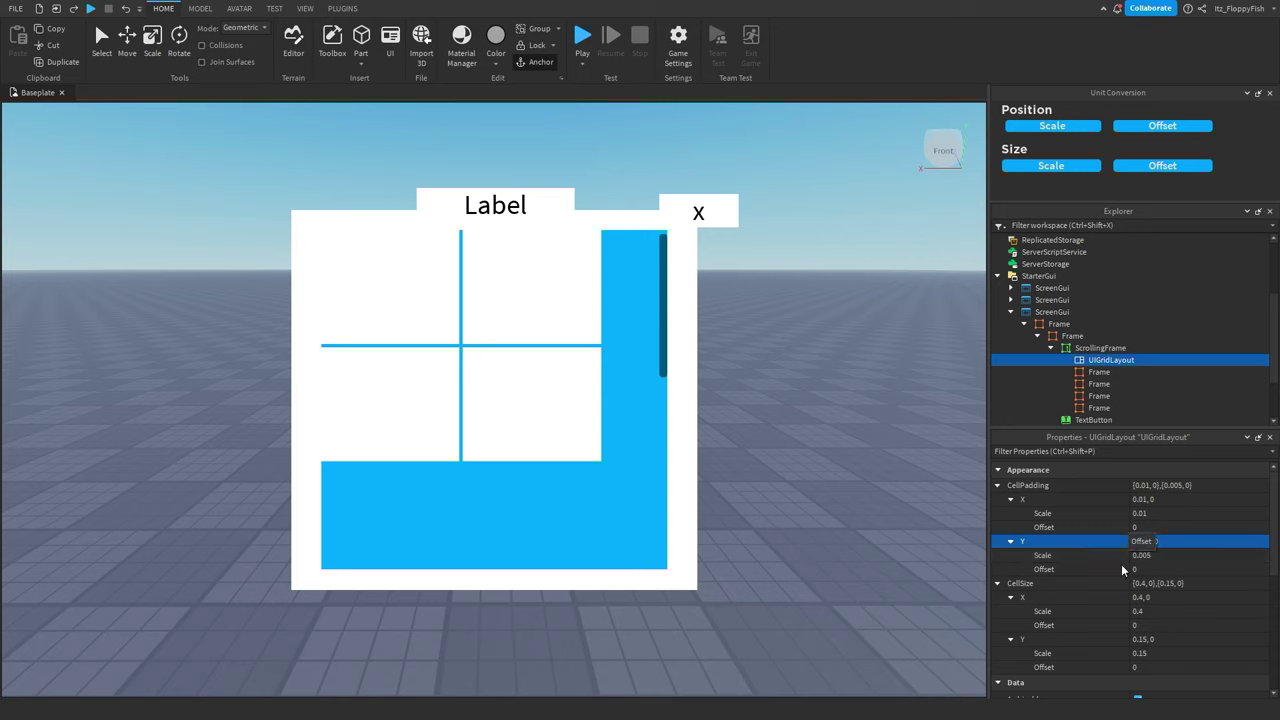
# Step: Set the UIGridLayout's CellSize X scale to 0.45
pyautogui.click(1148, 613)
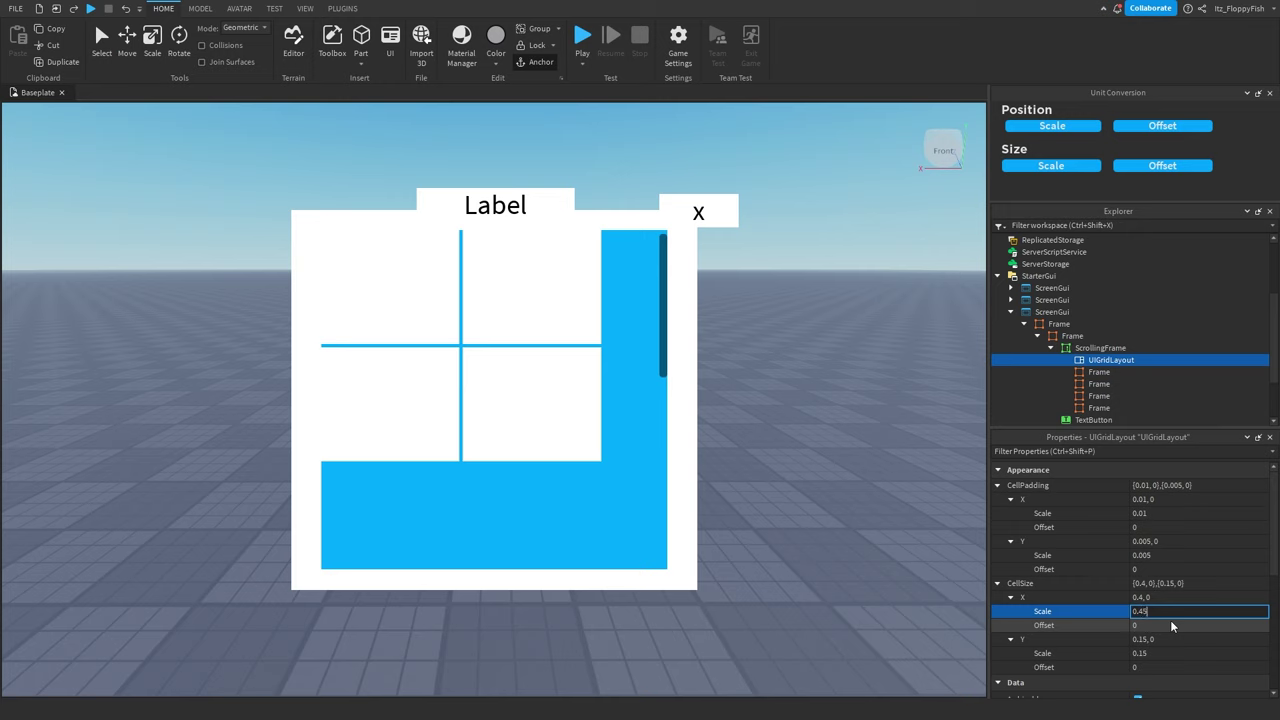
pyautogui.write('0.45')
pyautogui.press('Return')
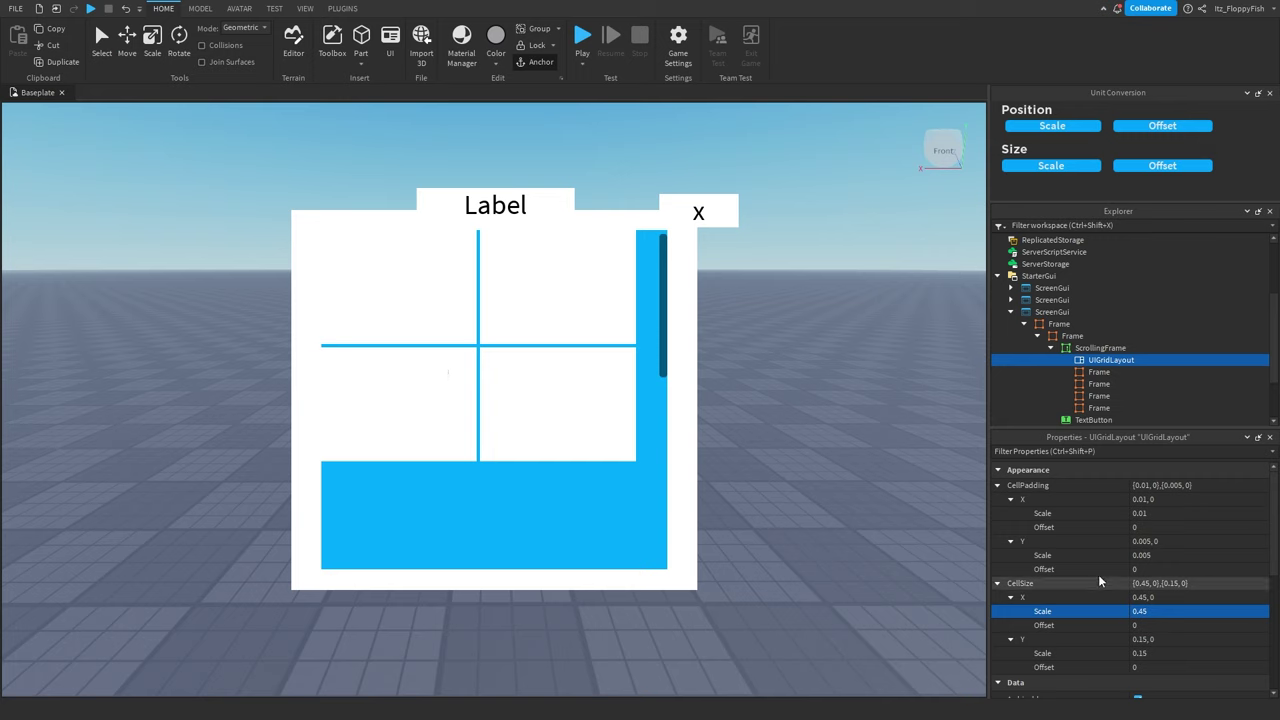
# Step: Widen the grid cells by setting the CellSize X scale to 0.475
pyautogui.click(1164, 610)
pyautogui.click(1165, 609)
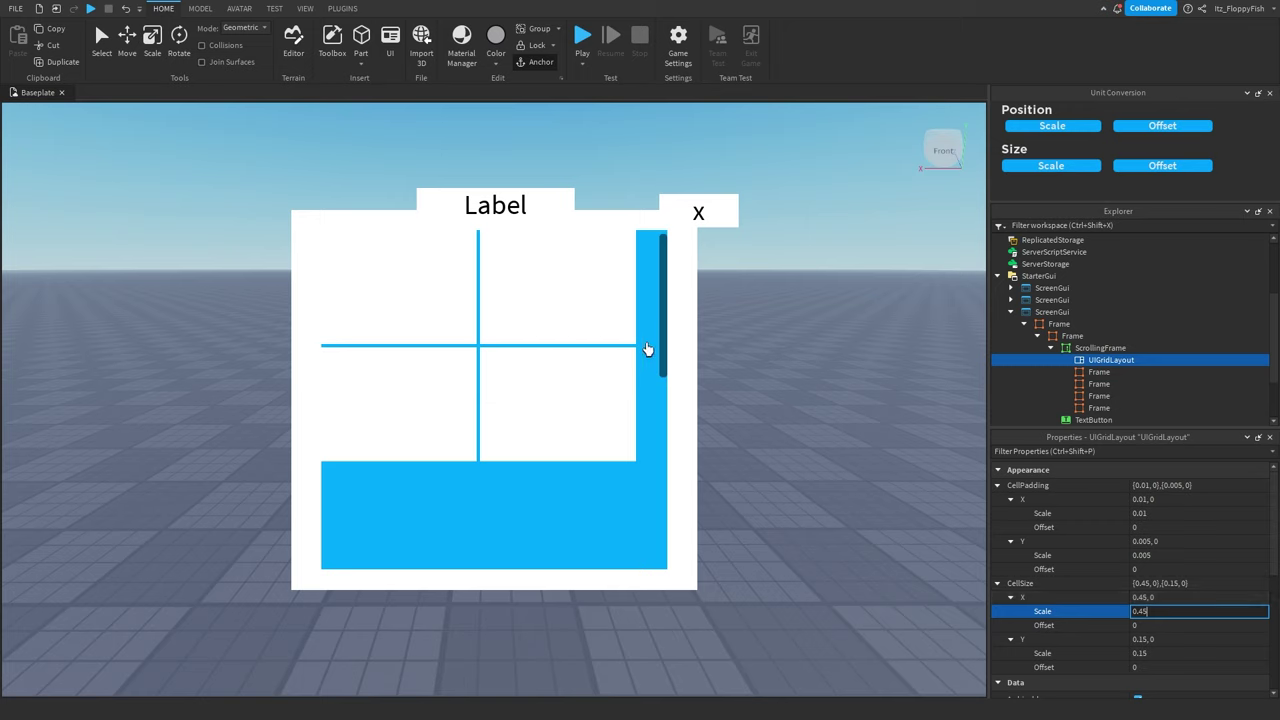
pyautogui.scroll(-3, 652, 370)
pyautogui.scroll(3, 652, 365)
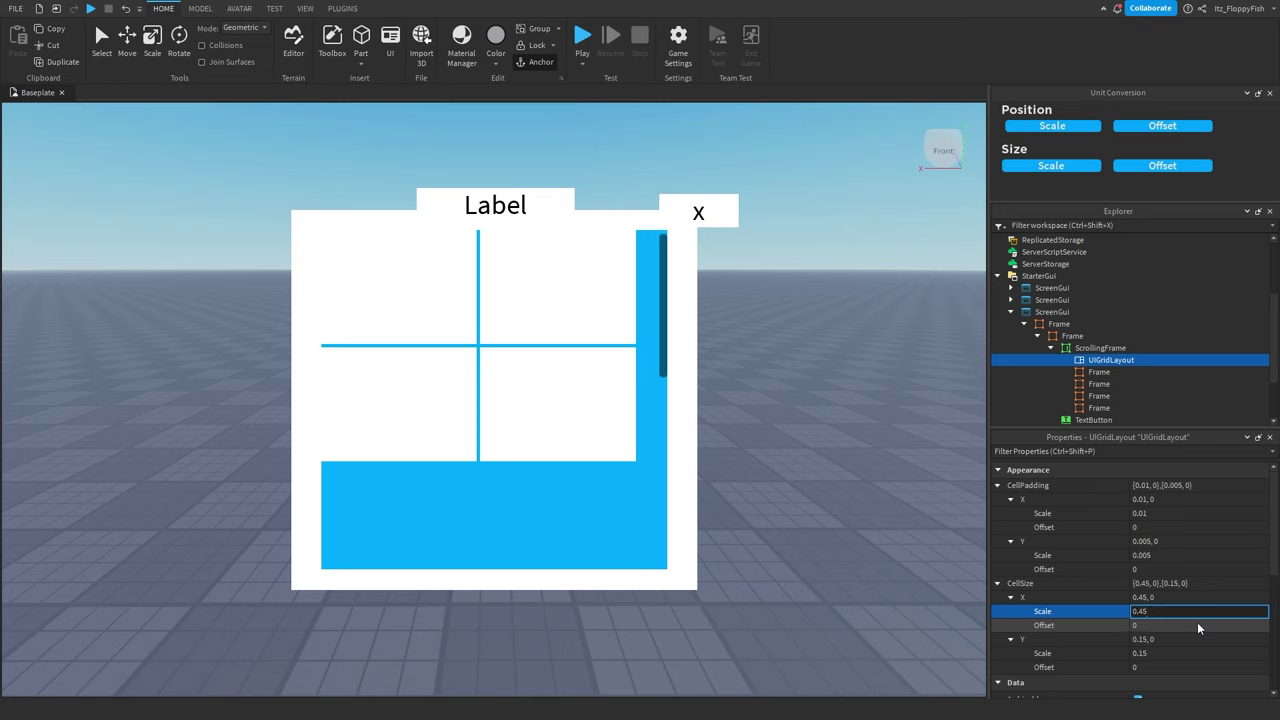
pyautogui.press('BackSpace')
pyautogui.write('75')
pyautogui.press('Return')
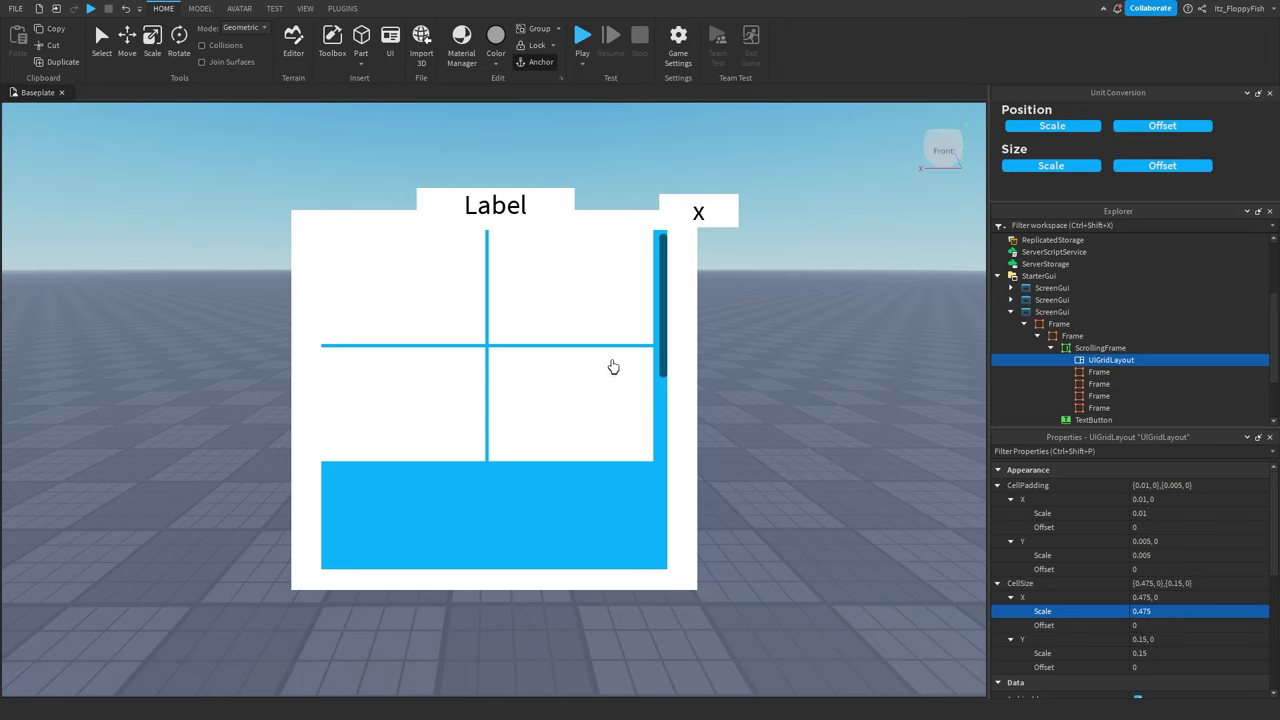
# Step: Scroll through the shop's item grid and select individual item frames to examine the two-column layout
pyautogui.scroll(-6, 633, 276)
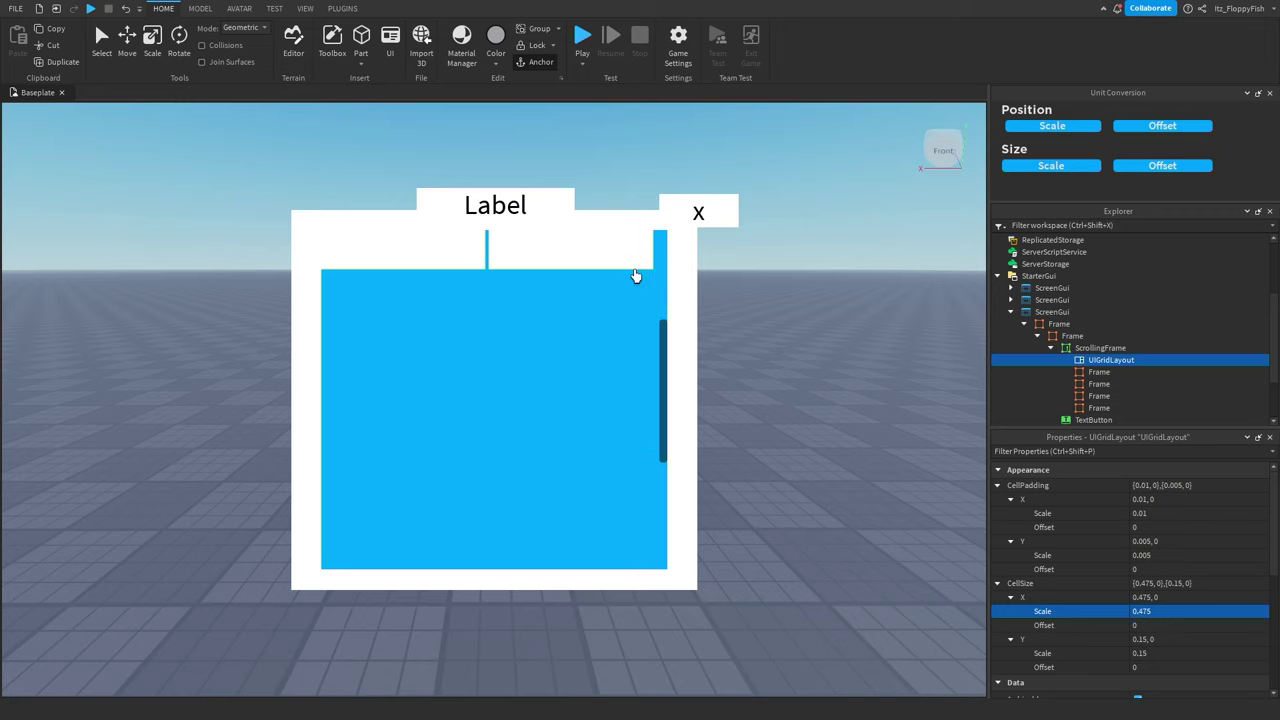
pyautogui.scroll(6, 633, 276)
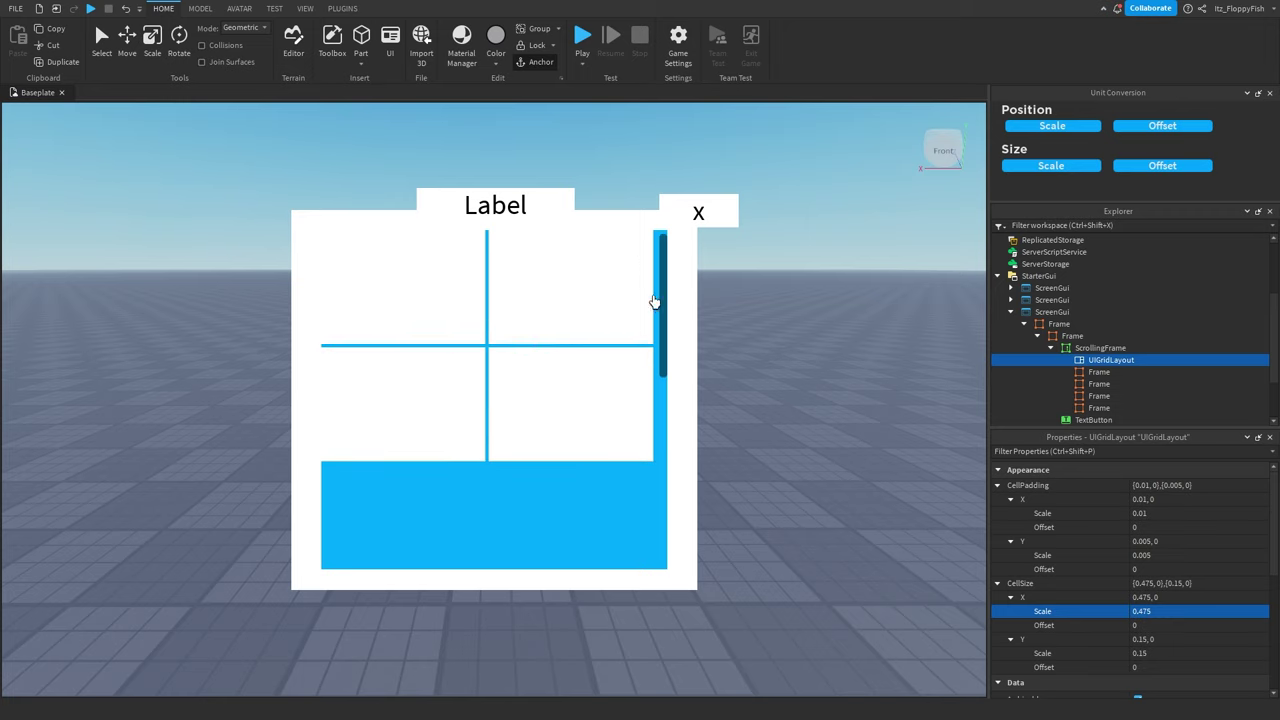
pyautogui.scroll(-6, 660, 342)
pyautogui.scroll(6, 636, 337)
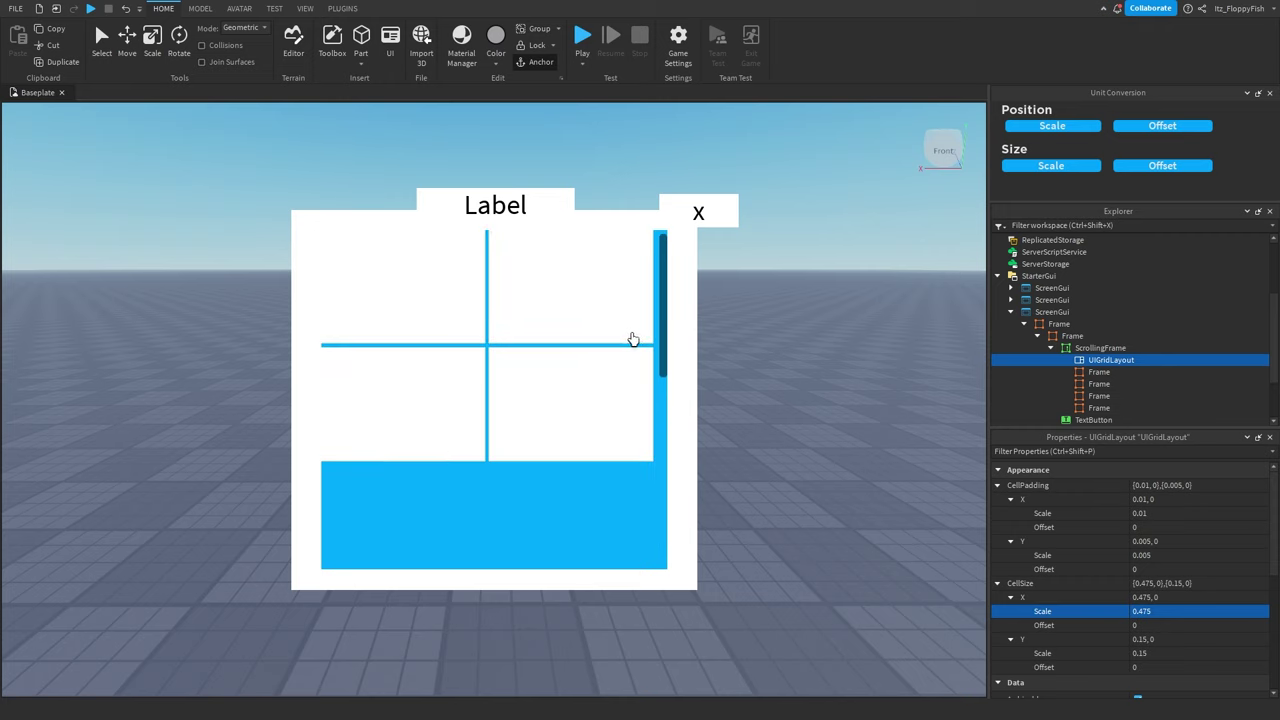
pyautogui.click(463, 320)
pyautogui.click(549, 321)
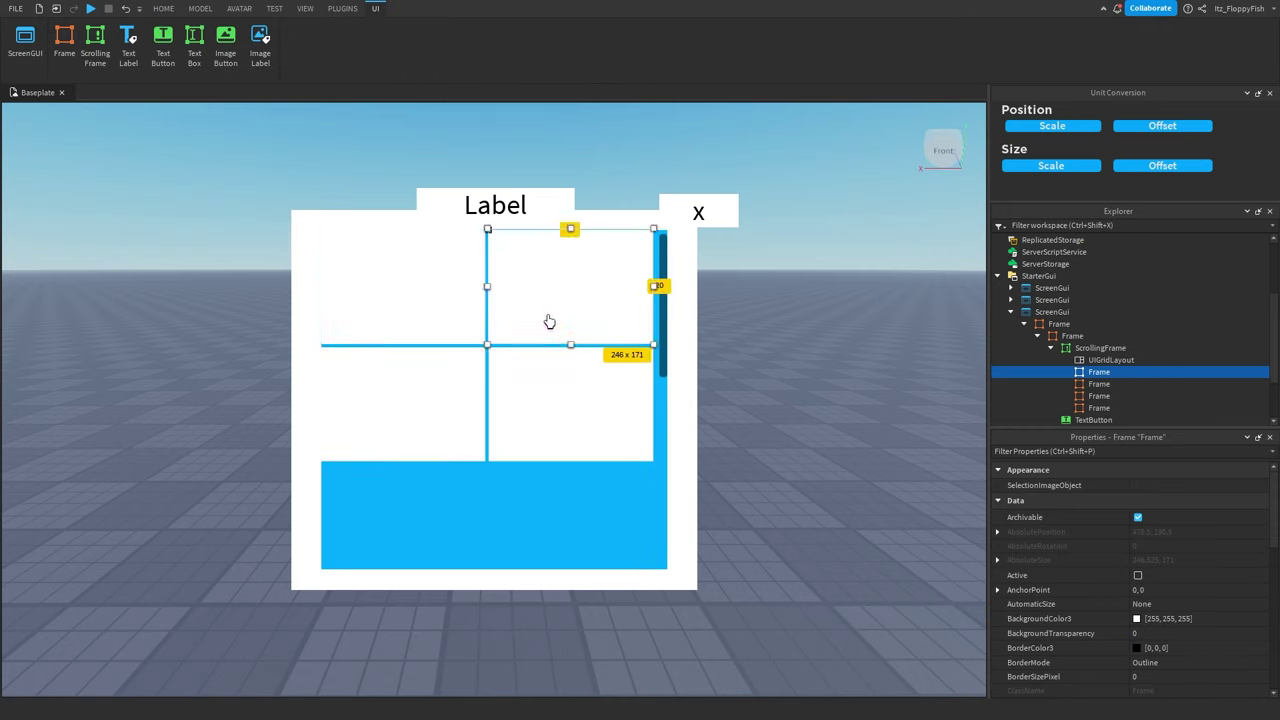
pyautogui.click(380, 415)
pyautogui.click(555, 330)
pyautogui.click(484, 314)
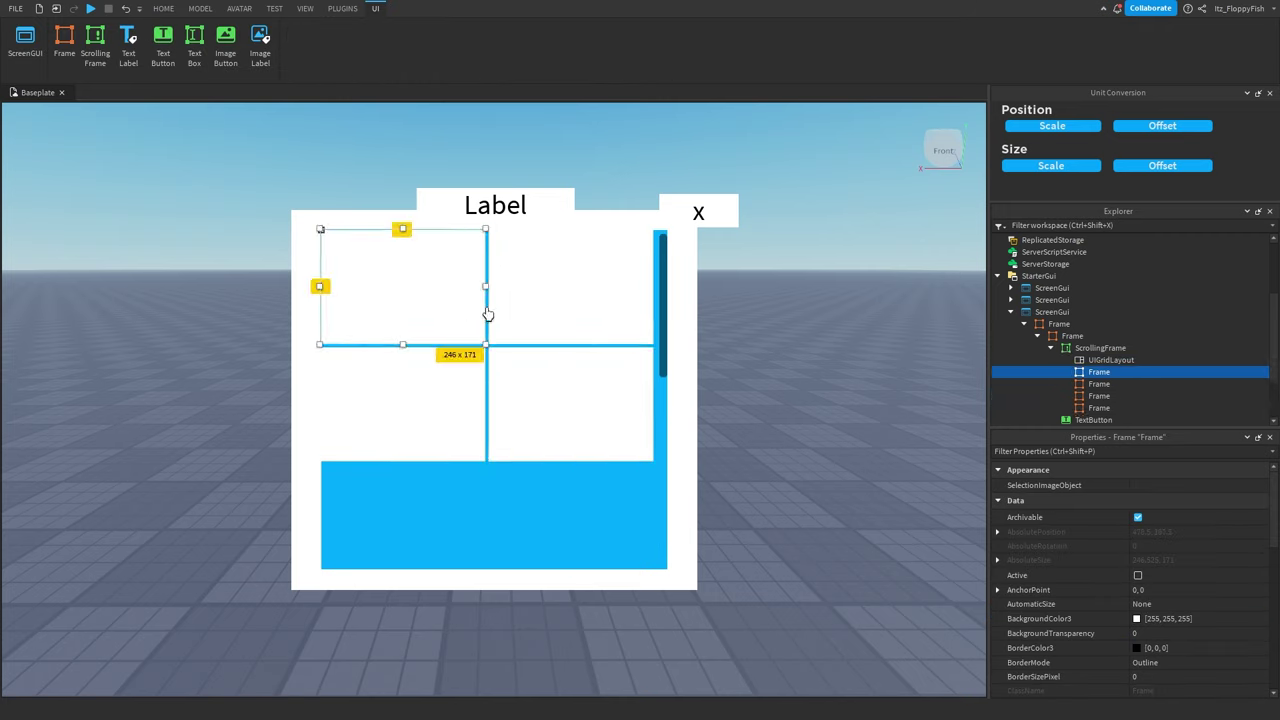
pyautogui.scroll(-1, 1098, 360)
# Step: Set the UIGridLayout's CellSize Y scale to 0.2
pyautogui.click(1100, 326)
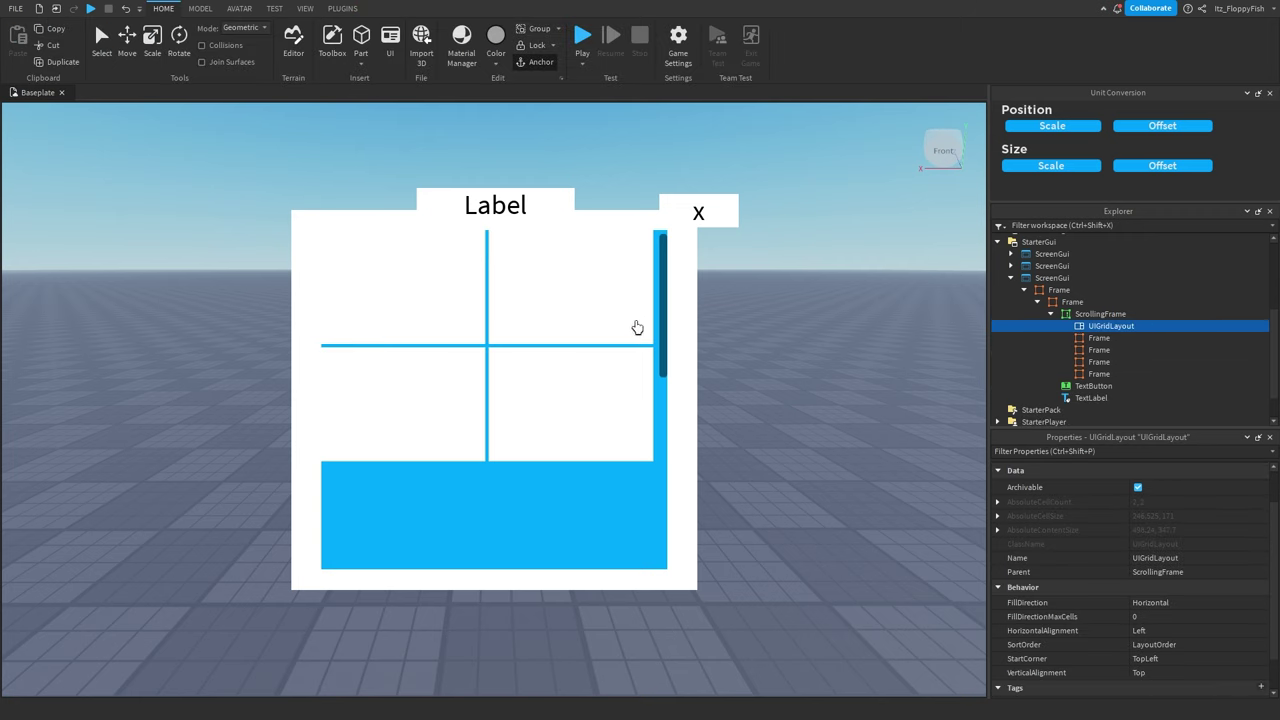
pyautogui.scroll(-1, 1190, 598)
pyautogui.scroll(2, 1195, 583)
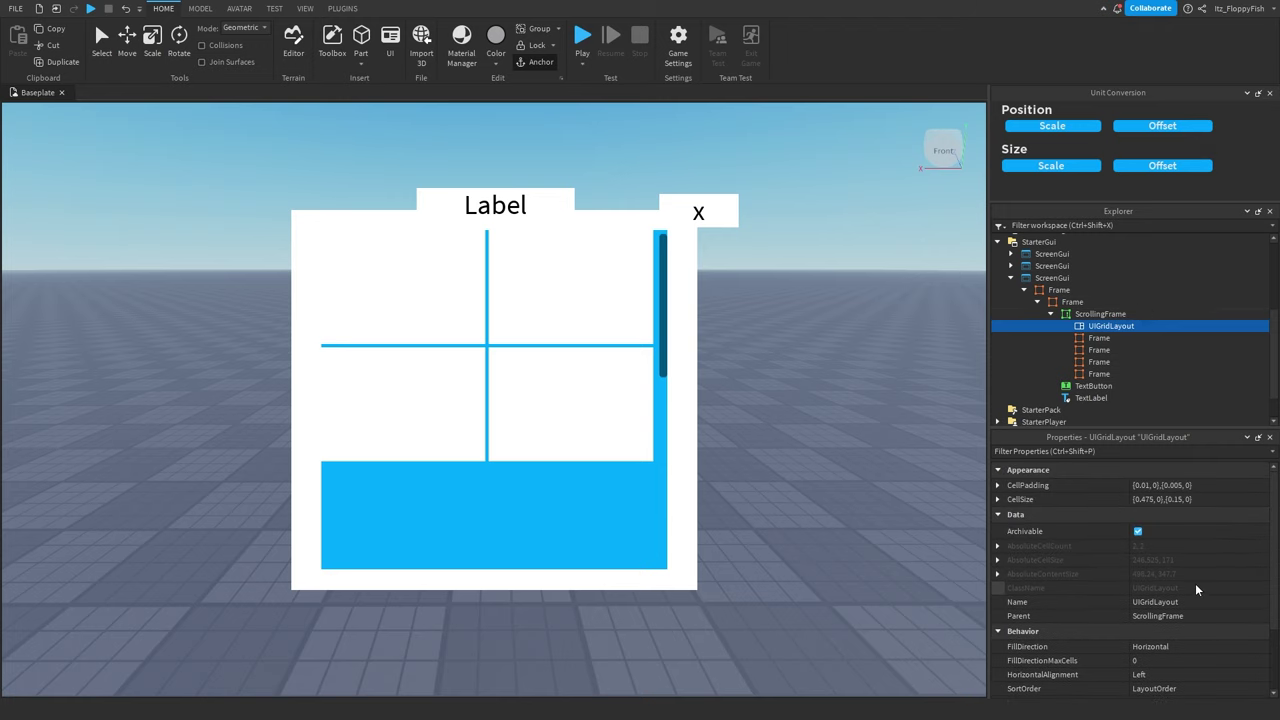
pyautogui.click(1151, 499)
pyautogui.click(997, 499)
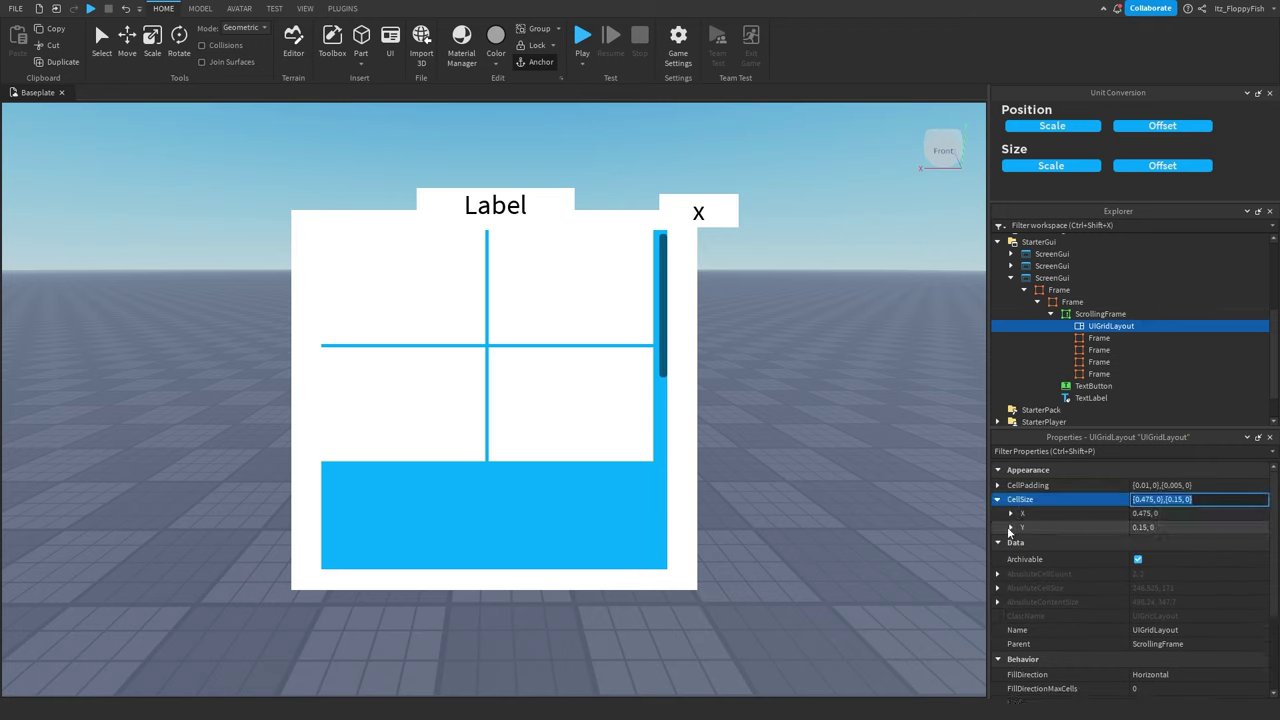
pyautogui.click(1011, 527)
pyautogui.click(1011, 513)
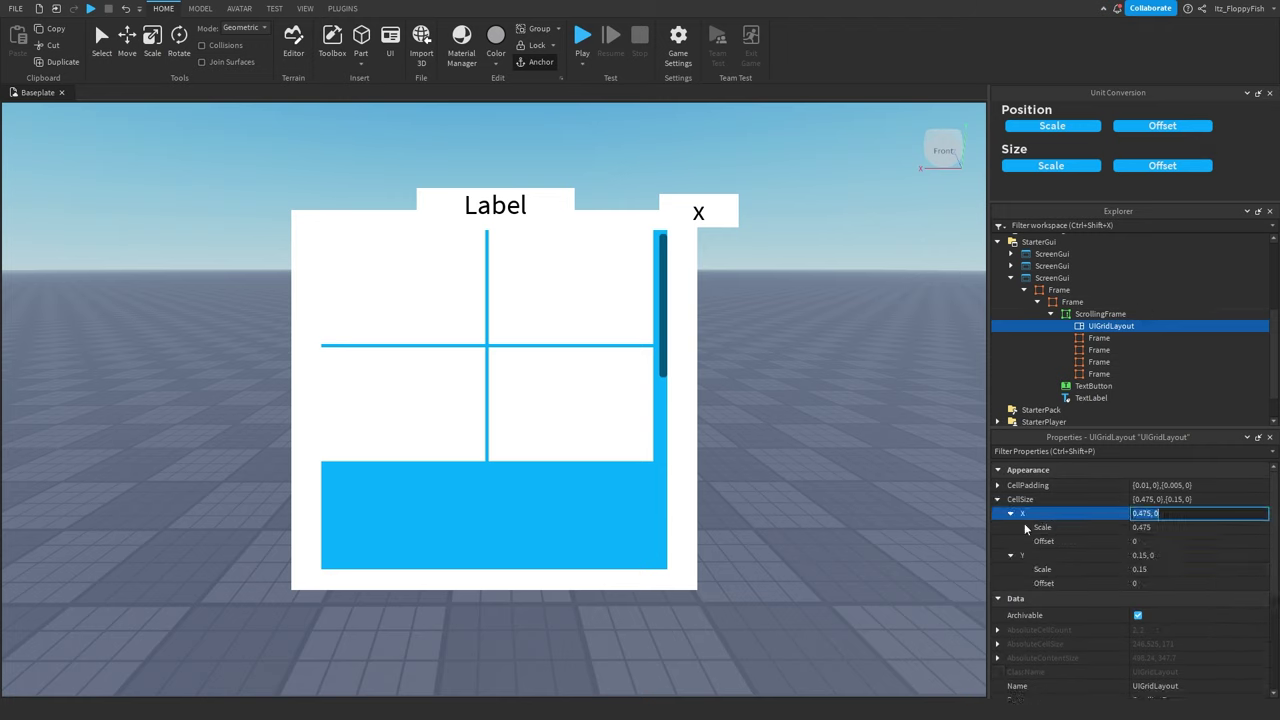
pyautogui.click(1150, 568)
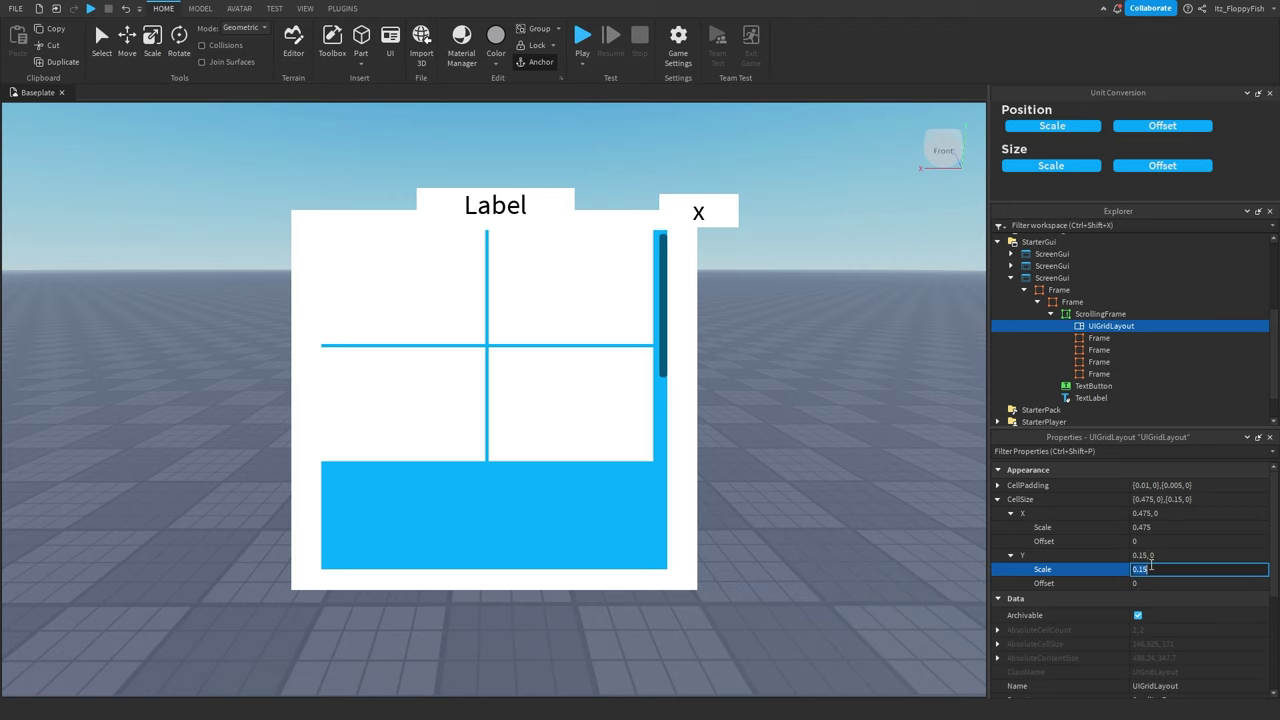
pyautogui.write('0.2')
pyautogui.press('Return')
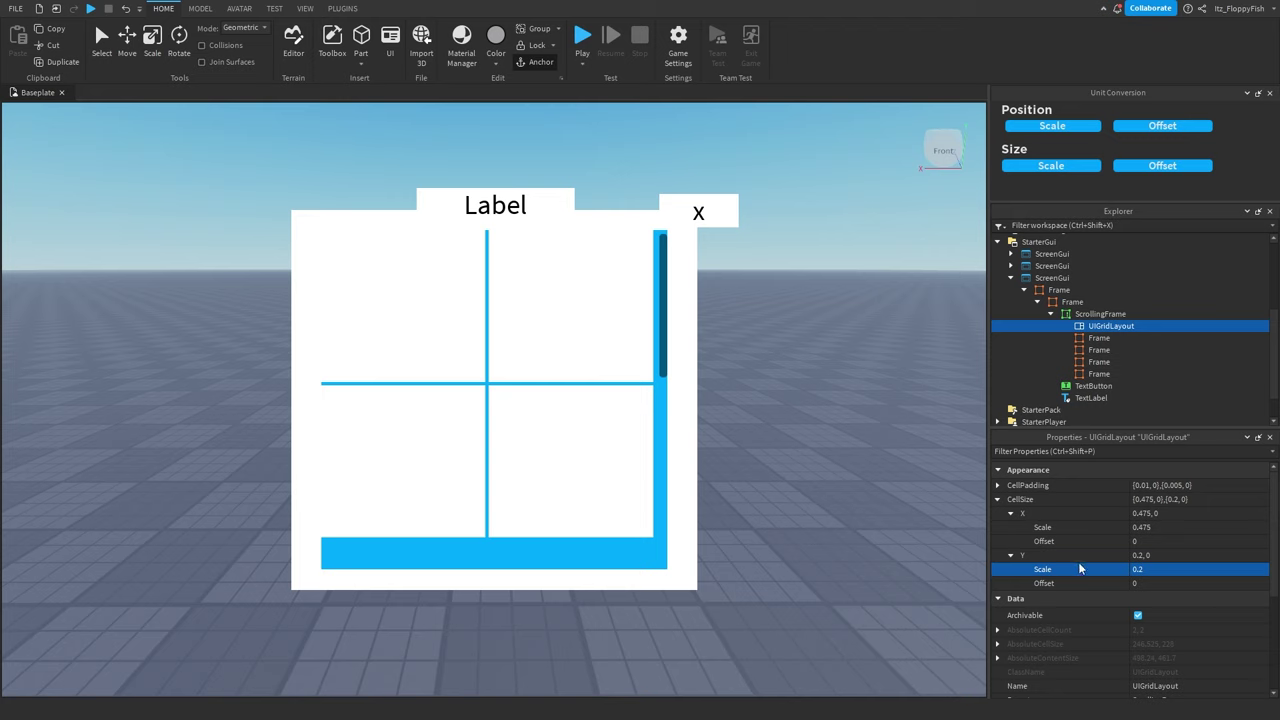
# Step: Try CellSize Y scales of 0.001 and 0.005 for the grid, and undo each change
pyautogui.click(1144, 569)
pyautogui.press('BackSpace')
pyautogui.press('BackSpace')
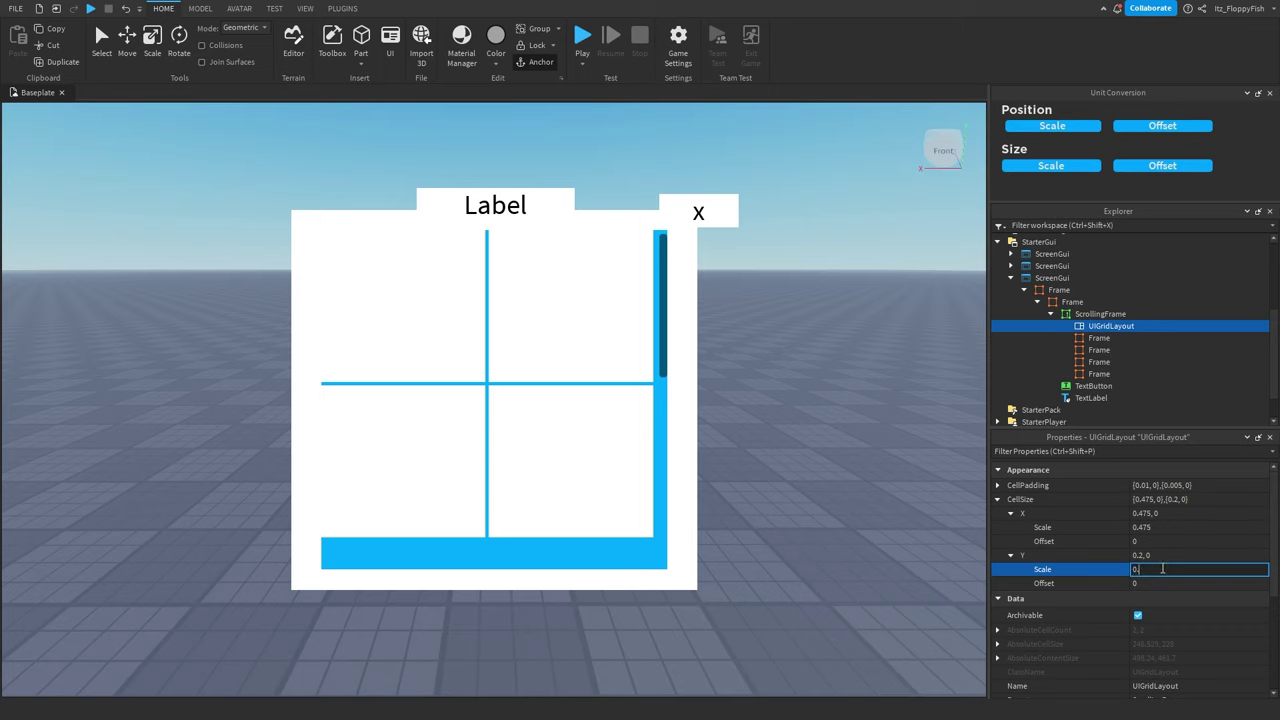
pyautogui.write('.001')
pyautogui.press('Return')
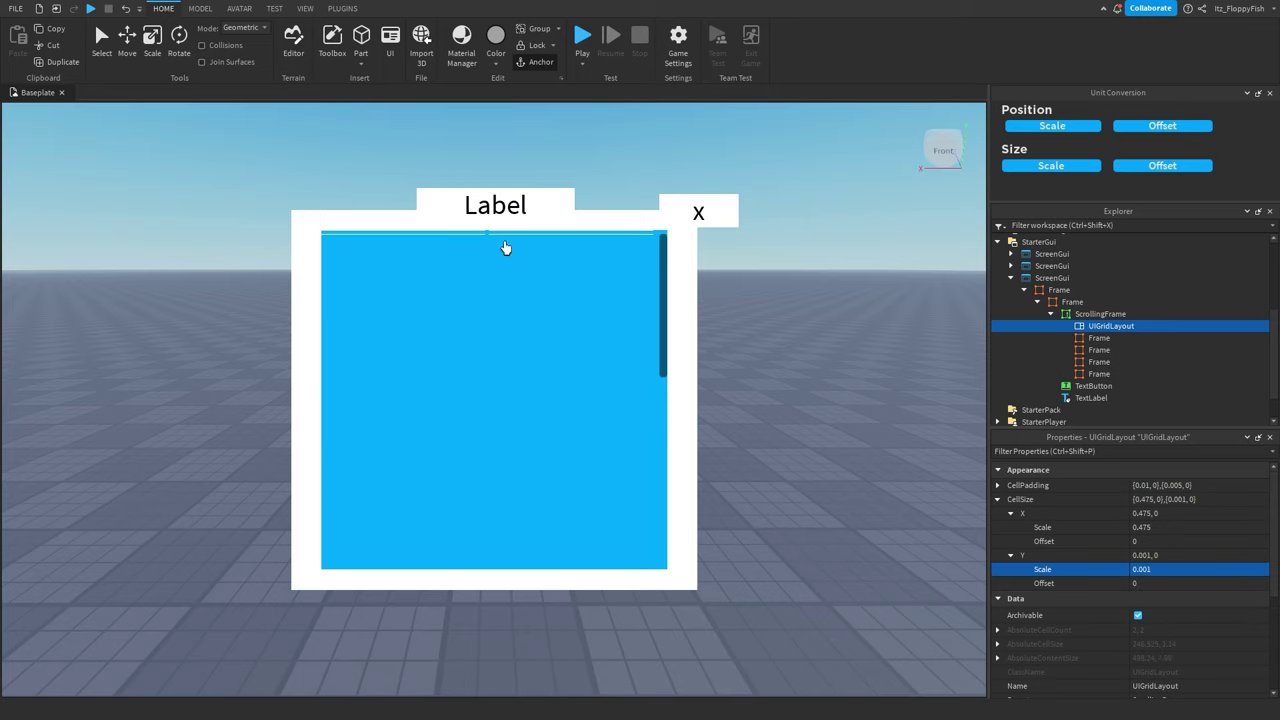
pyautogui.hotkey('ctrl', 'z')
pyautogui.click(1161, 569)
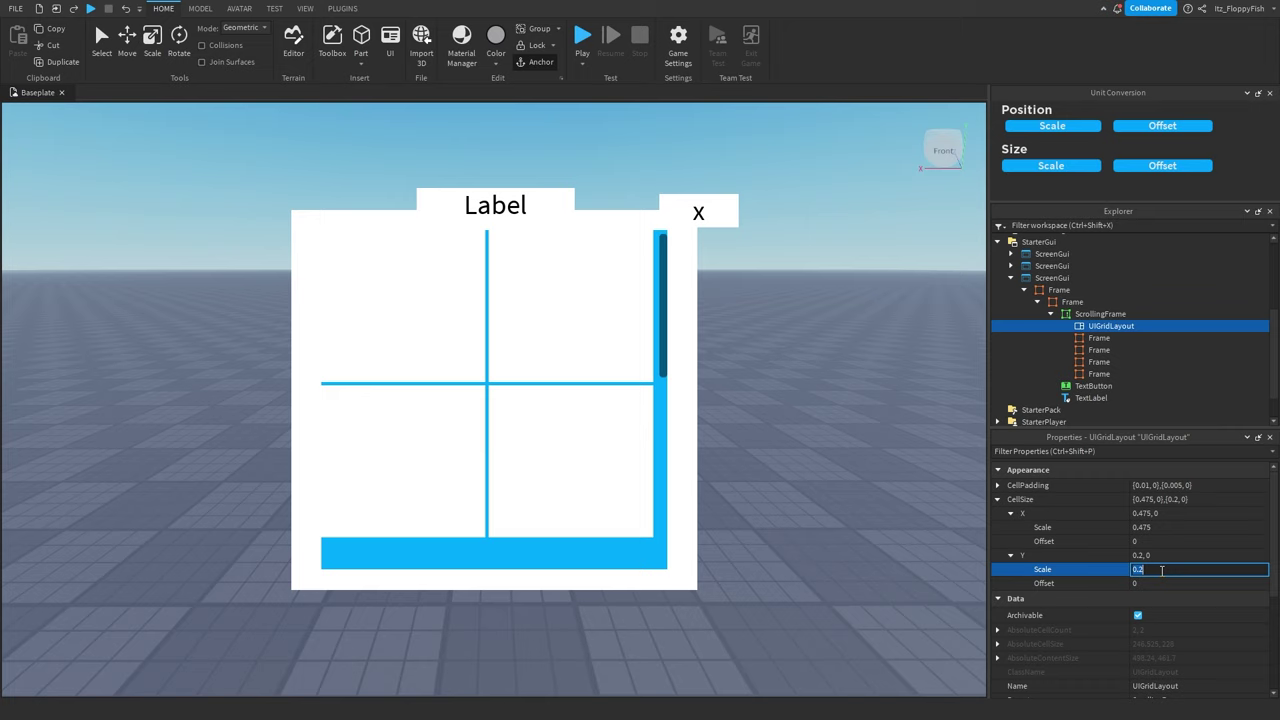
pyautogui.write('0.005')
pyautogui.press('Return')
pyautogui.hotkey('ctrl', 'z')
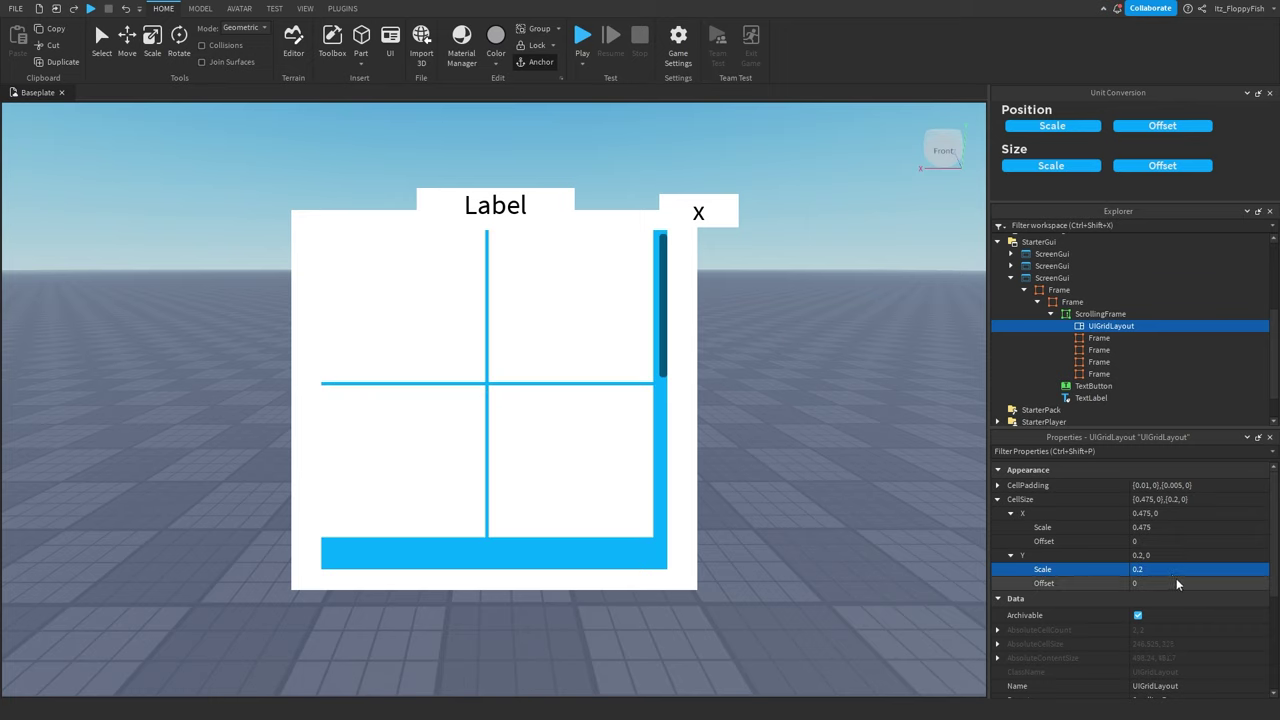
# Step: Try a CellSize Y scale of 0.05 and replace it with 0.15
pyautogui.click(1171, 569)
pyautogui.write('0.05')
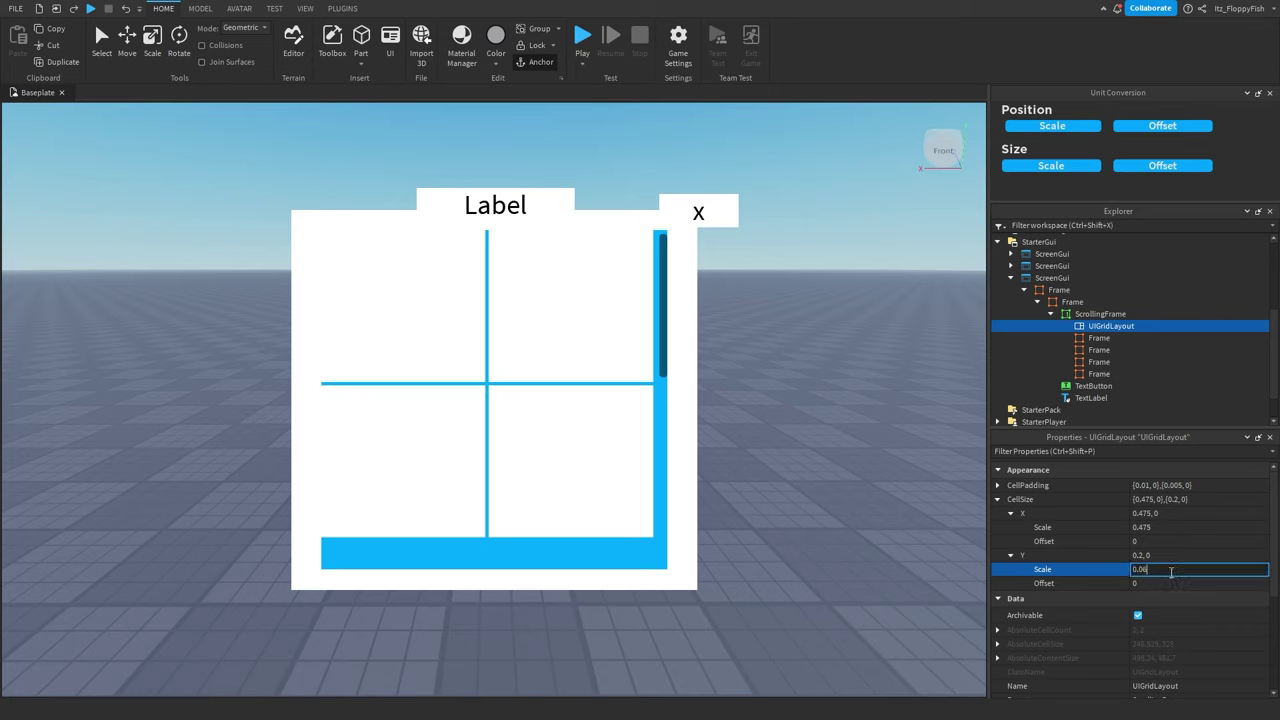
pyautogui.press('Return')
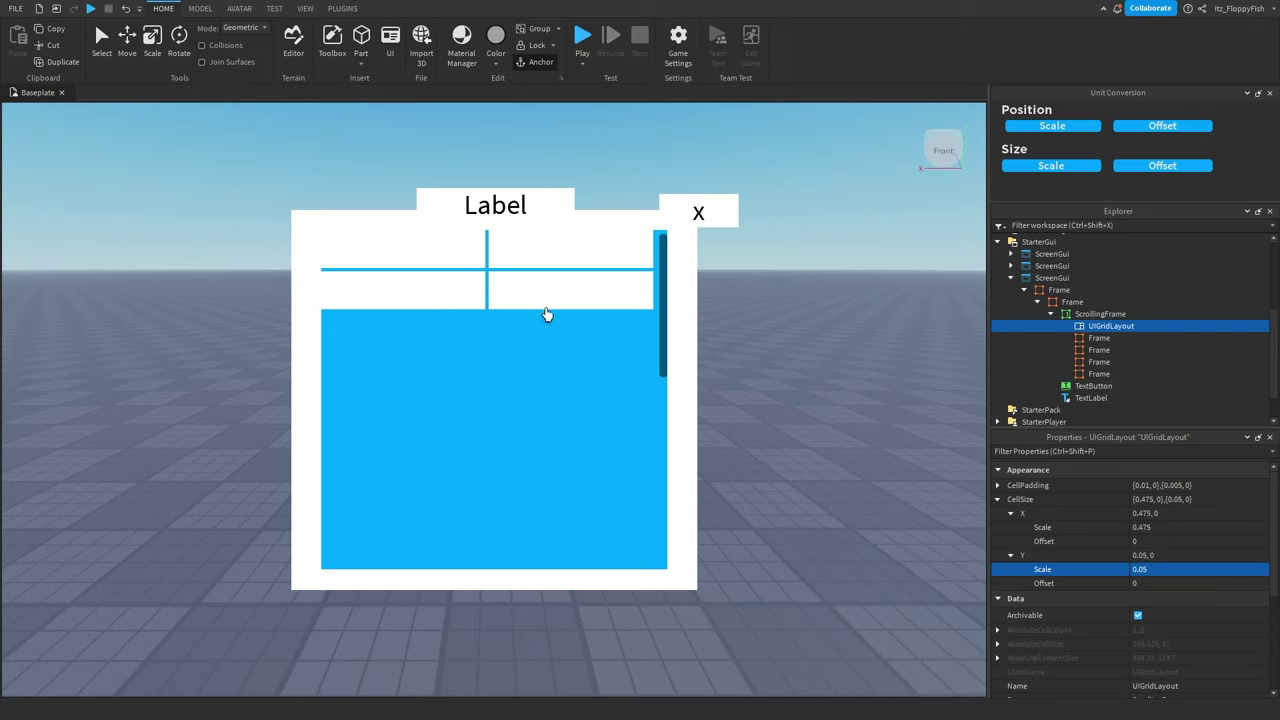
pyautogui.click(1162, 569)
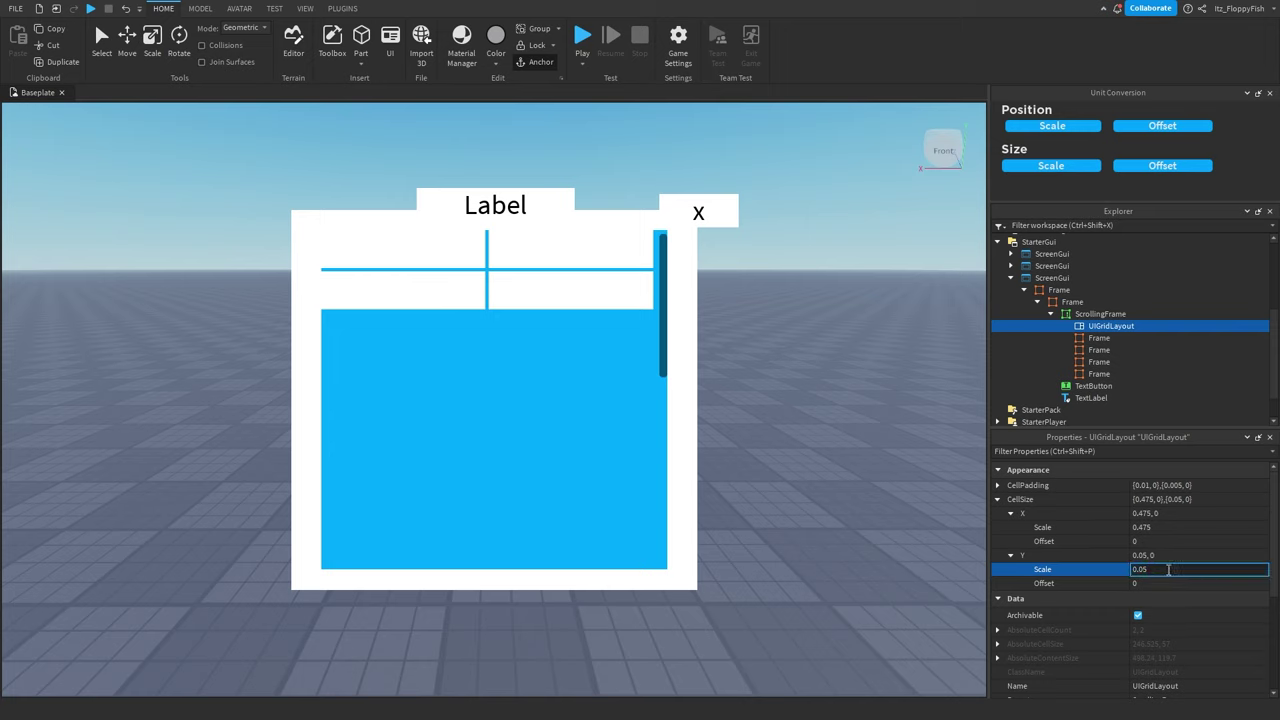
pyautogui.write('0.15')
pyautogui.press('Return')
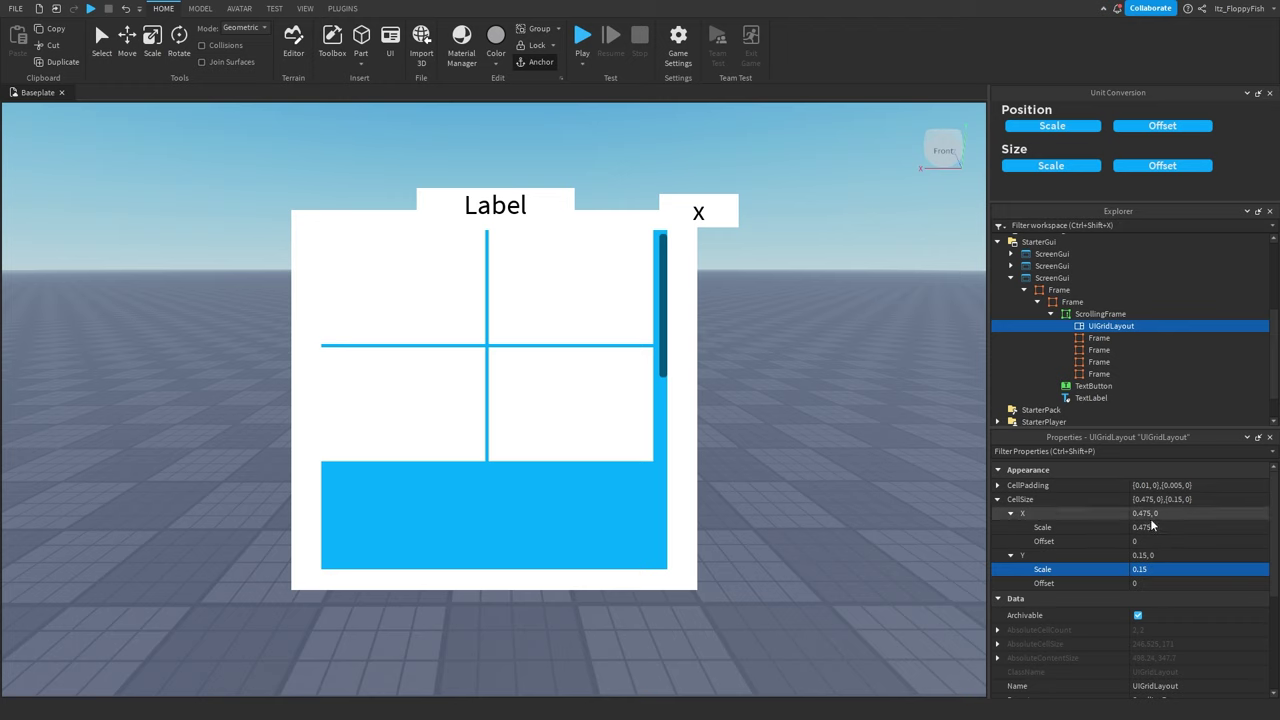
# Step: Try narrower grid cells with CellSize X scales of 0.175 and 0.275
pyautogui.click(1151, 528)
pyautogui.click(1151, 530)
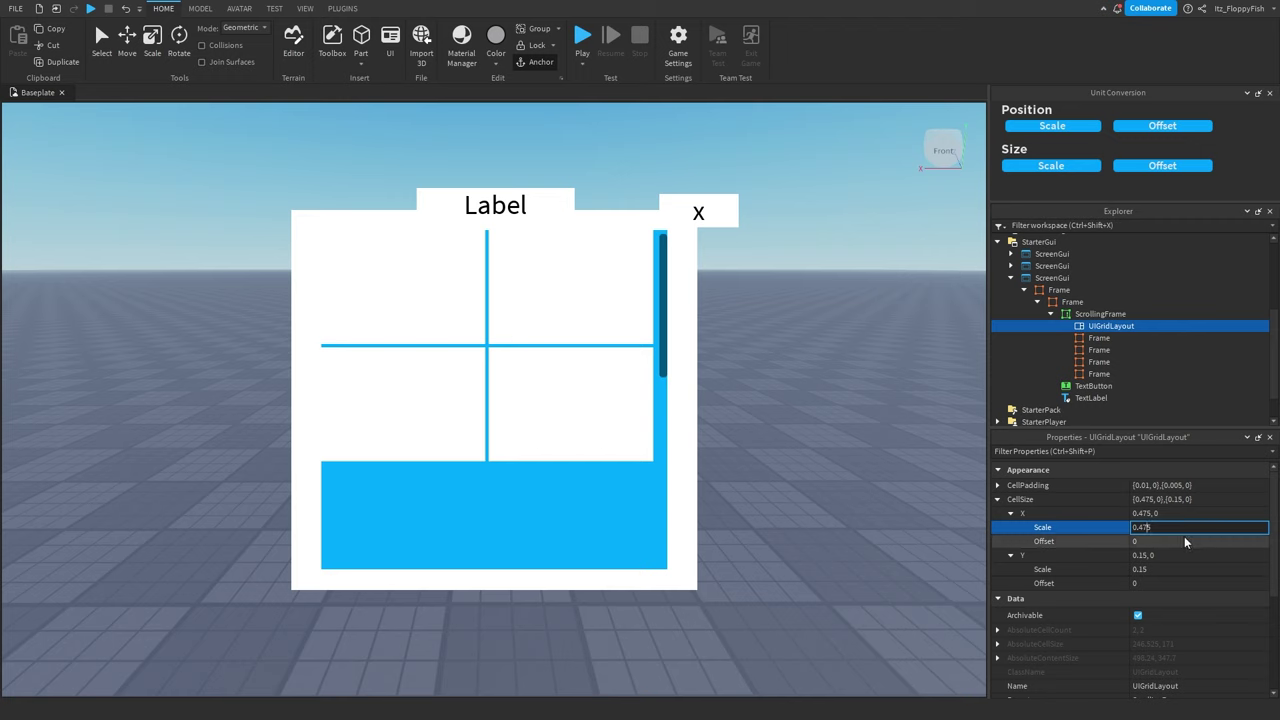
pyautogui.press('Return')
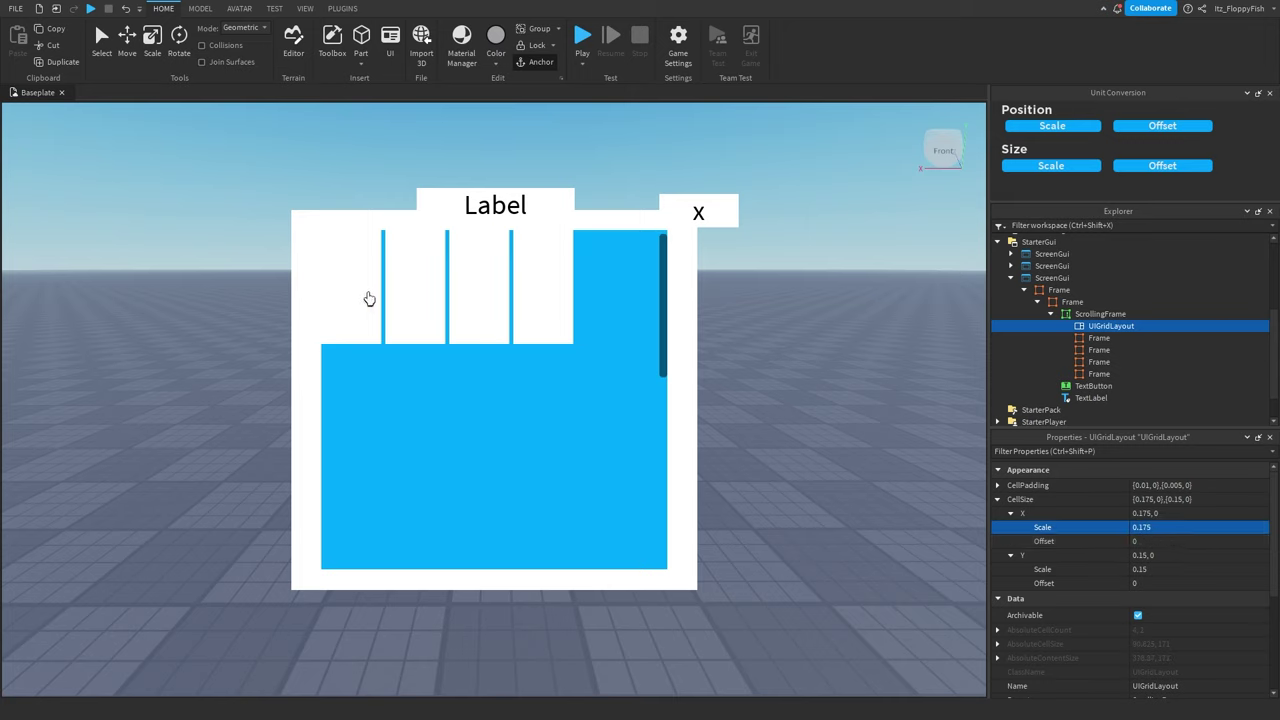
pyautogui.click(1142, 527)
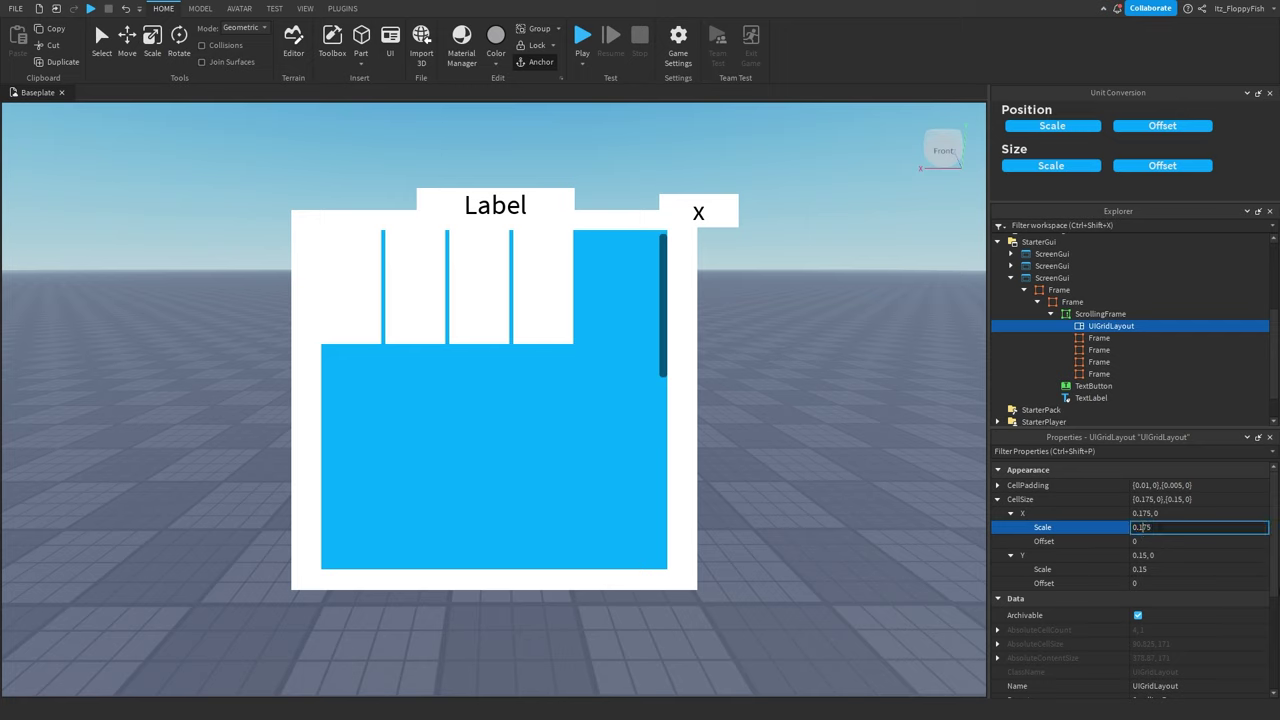
pyautogui.write('2')
pyautogui.press('Return')
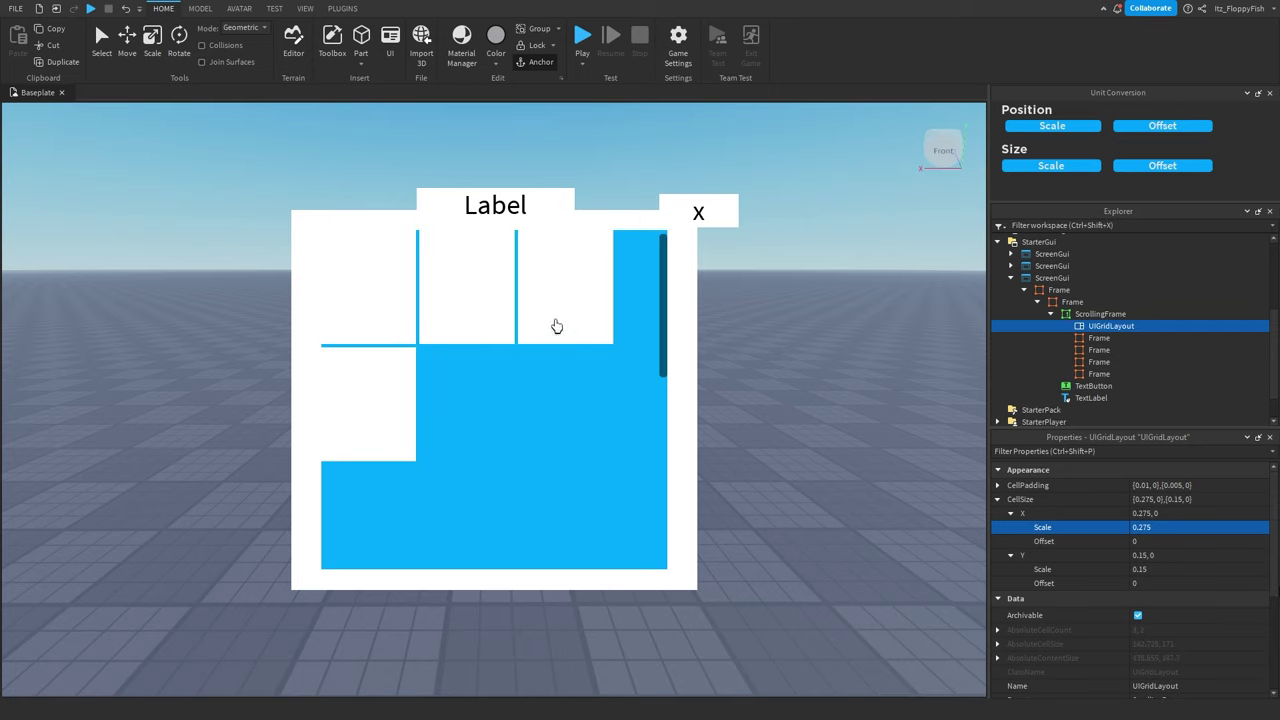
# Step: Fit three item frames per row by trying a CellSize X scale of 0.295 and settling on 0.31
pyautogui.click(1156, 527)
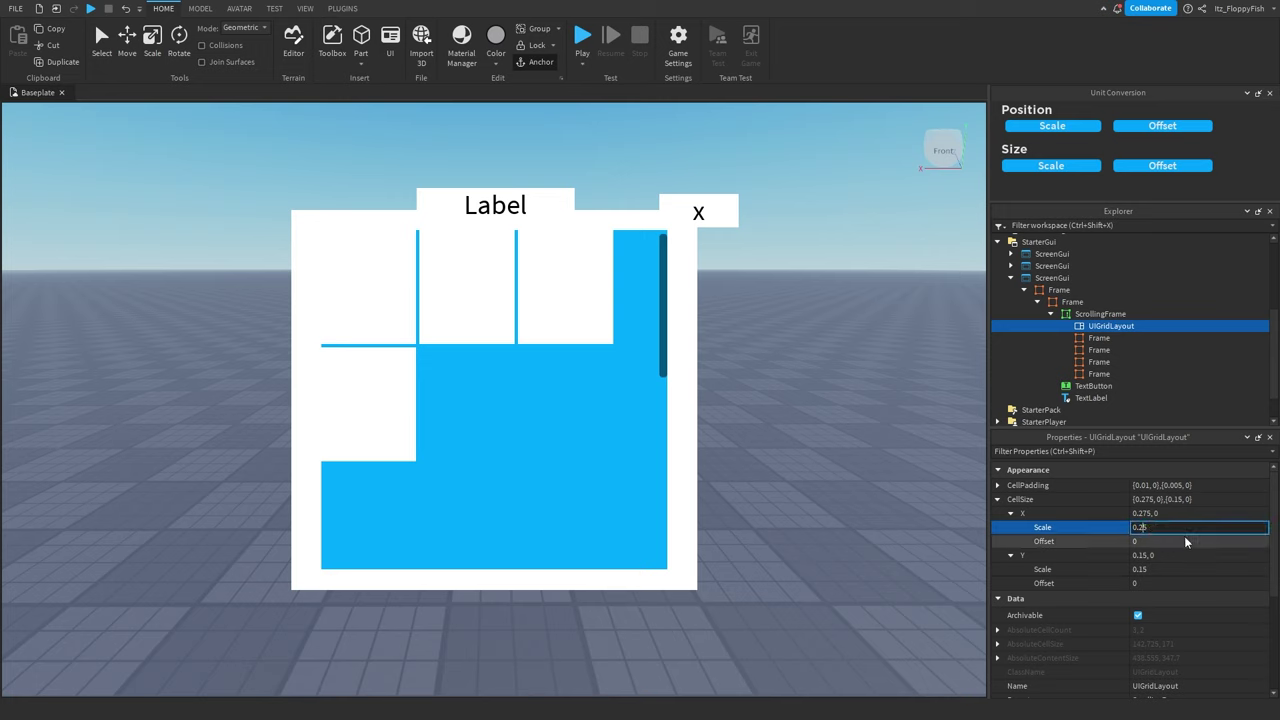
pyautogui.write('9')
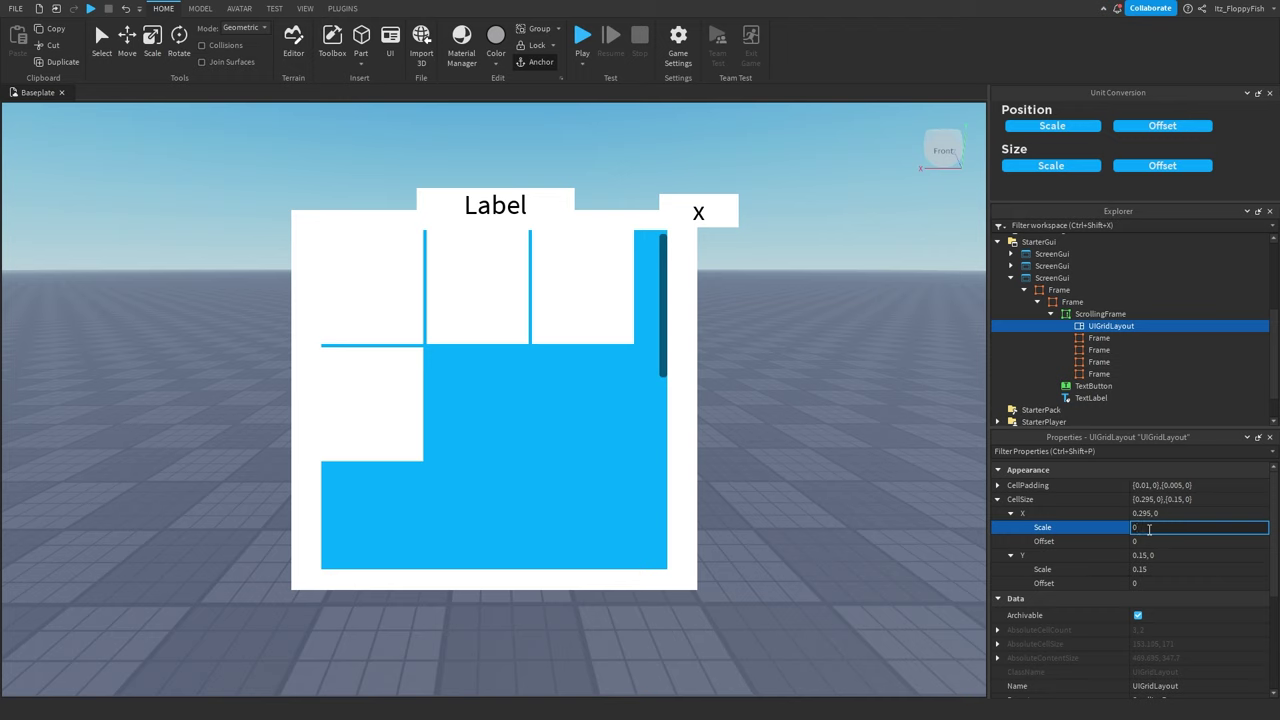
pyautogui.press('Return')
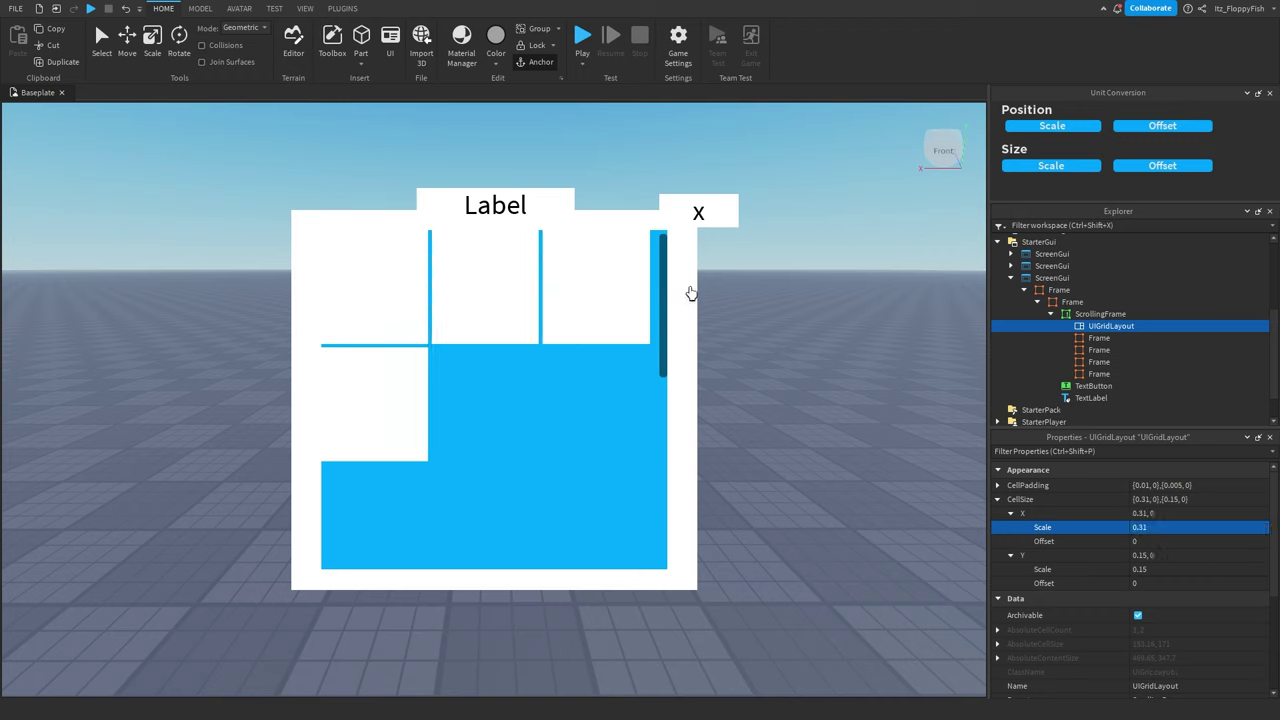
# Step: Scroll through the three-column grid to check it, and select the item frames, ending with the fourth one in the second row
pyautogui.scroll(-3, 605, 325)
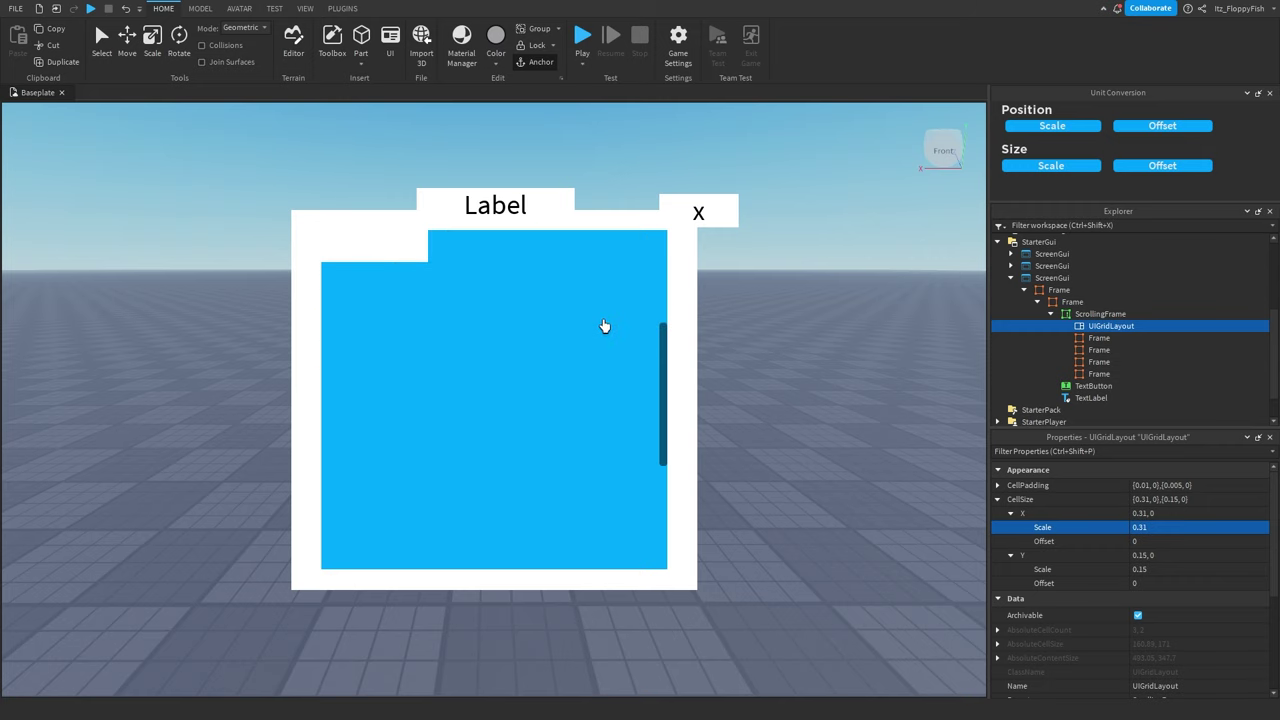
pyautogui.scroll(3, 605, 328)
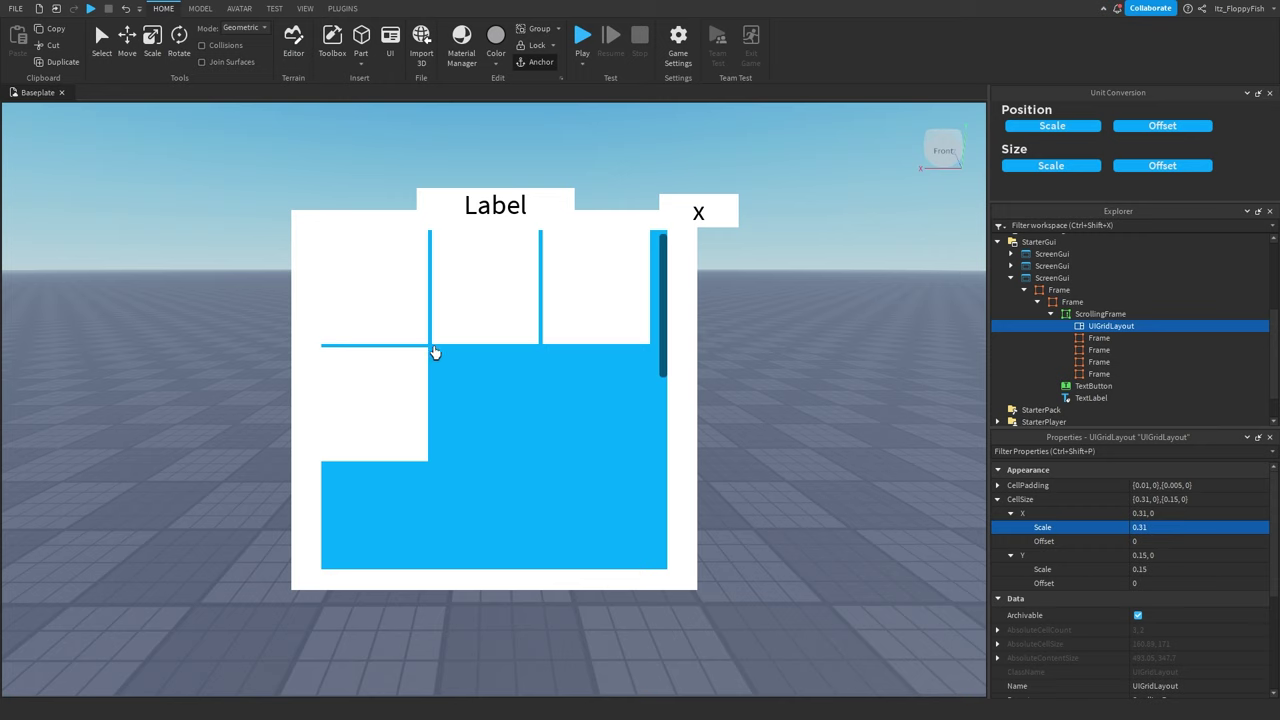
pyautogui.click(572, 335)
pyautogui.click(462, 315)
pyautogui.click(393, 310)
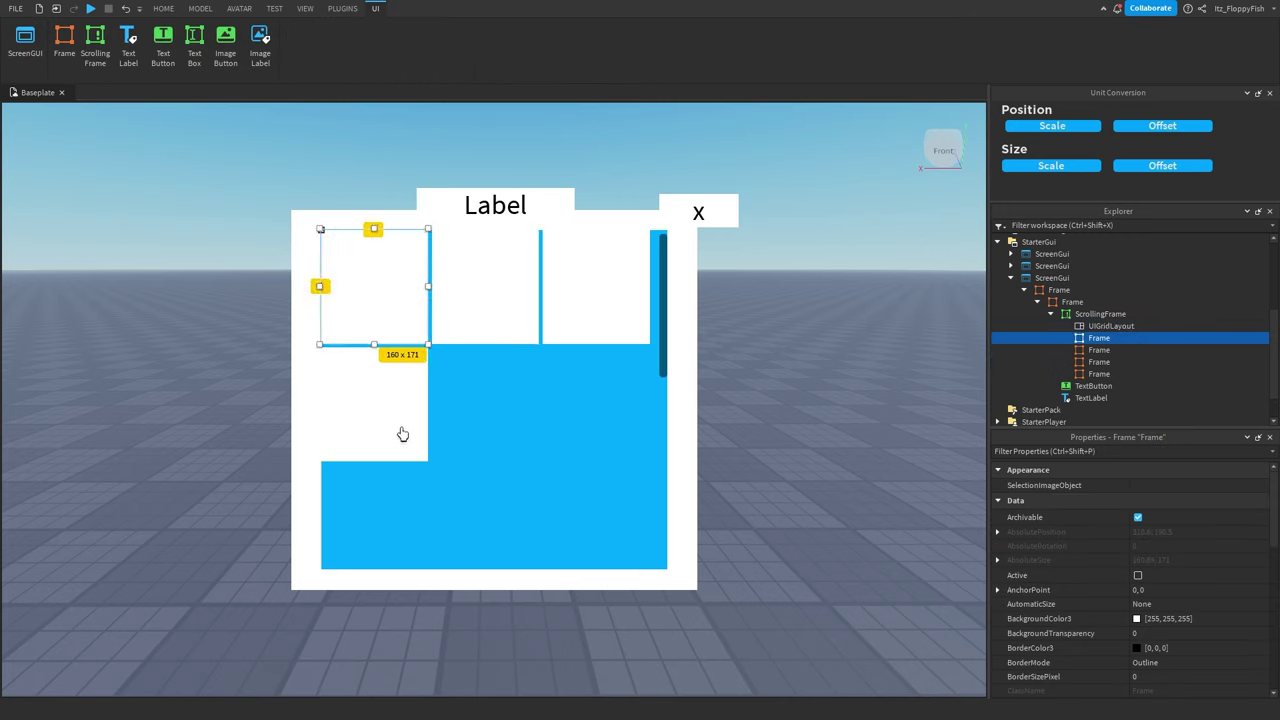
pyautogui.click(403, 434)
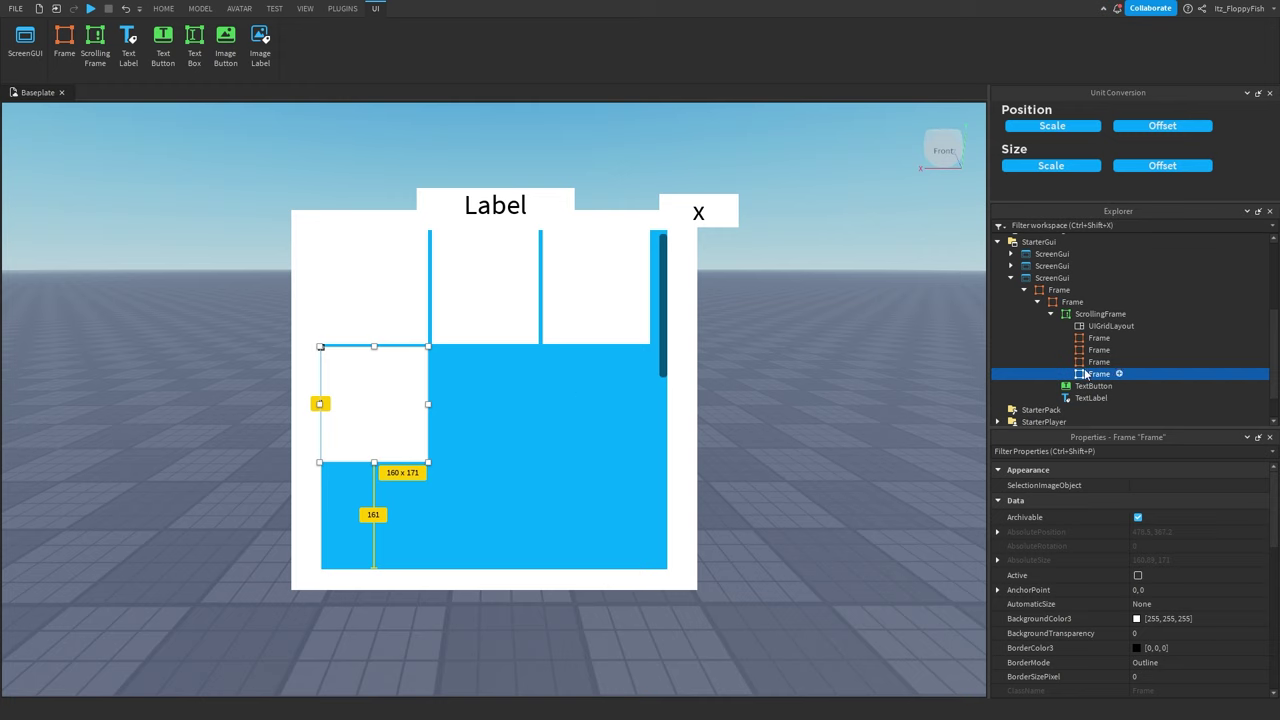
# Step: Widen the side panels slightly and inspect the shop's outer frame, inner frame and ScrollingFrame one by one
pyautogui.moveTo(988, 372); pyautogui.dragTo(460, 392)
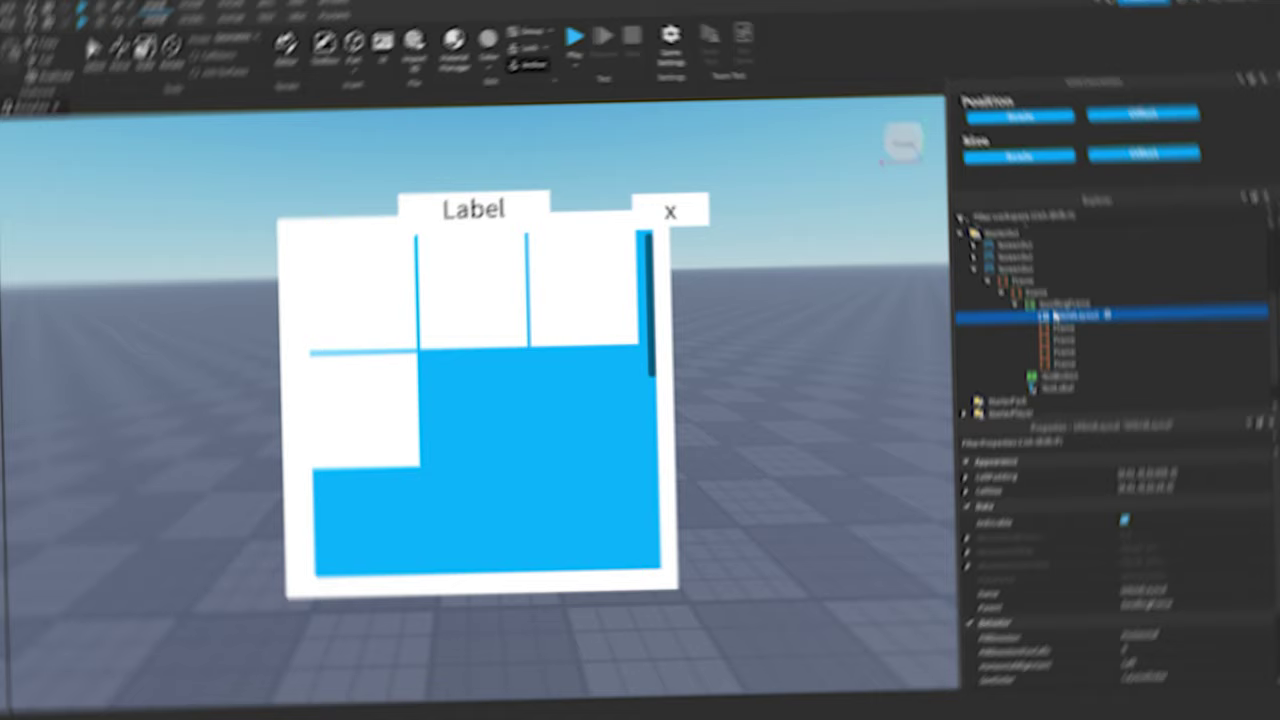
pyautogui.click(1020, 290)
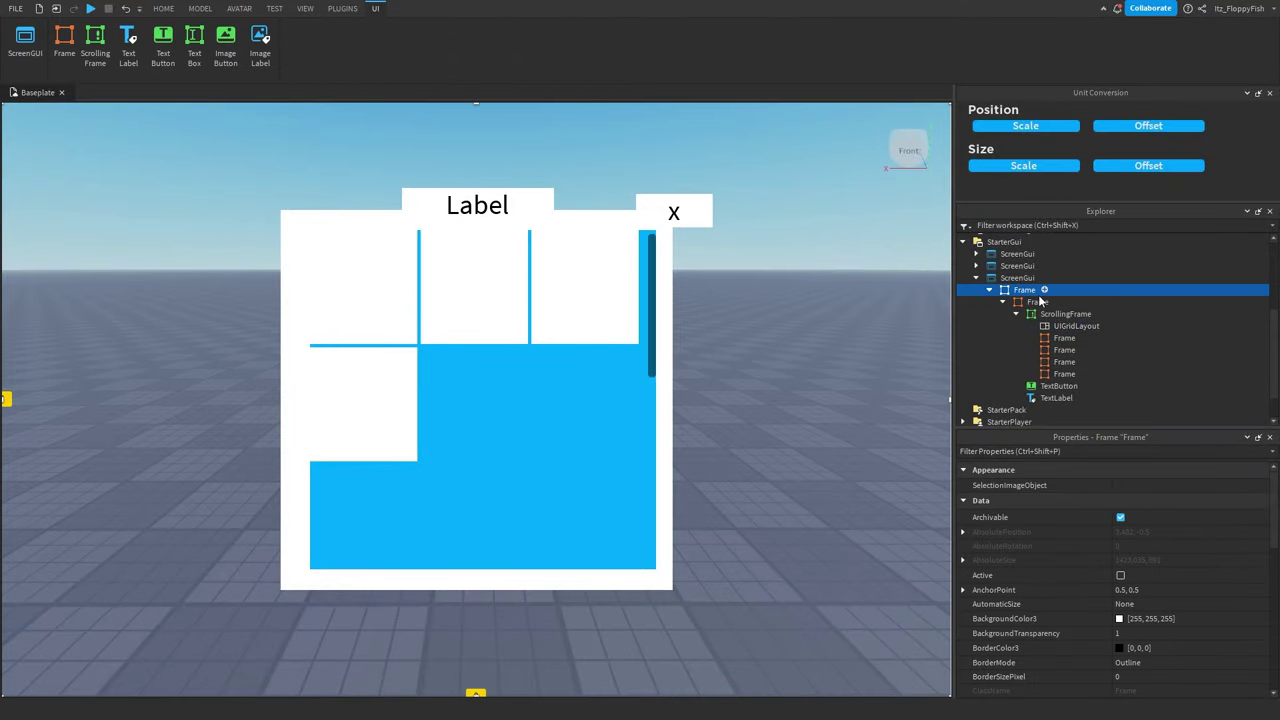
pyautogui.click(1025, 304)
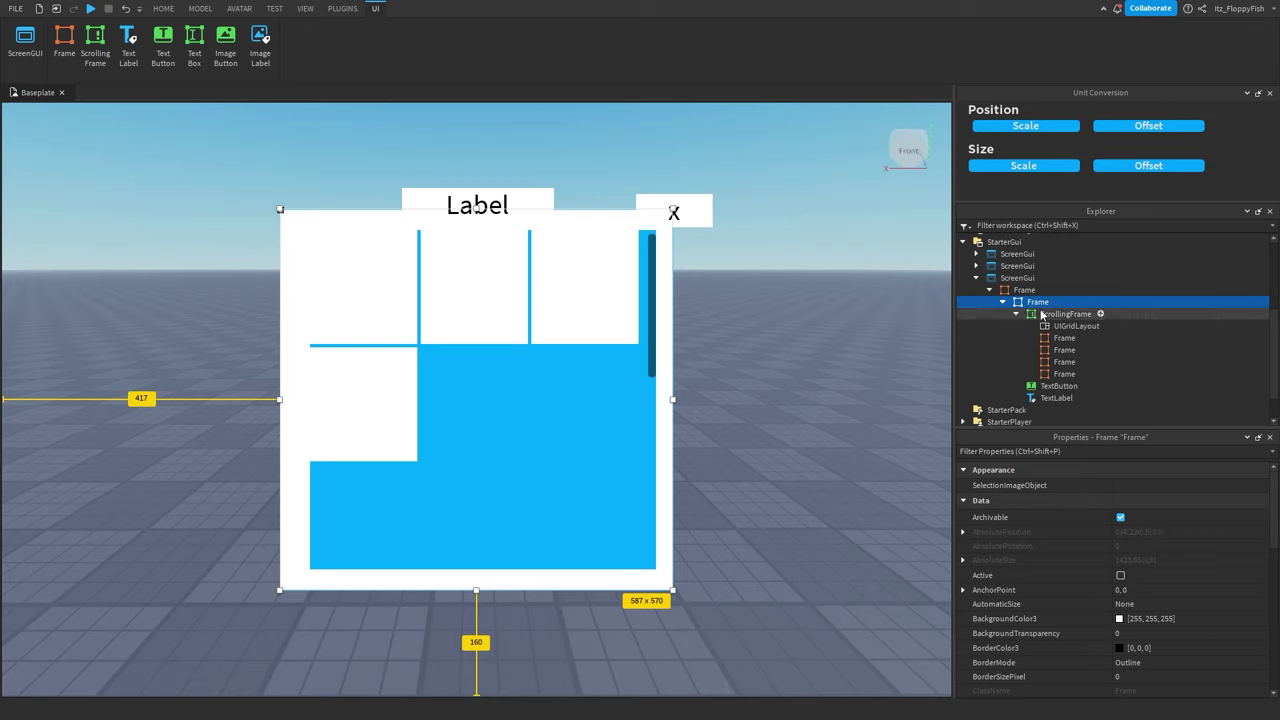
pyautogui.click(1053, 315)
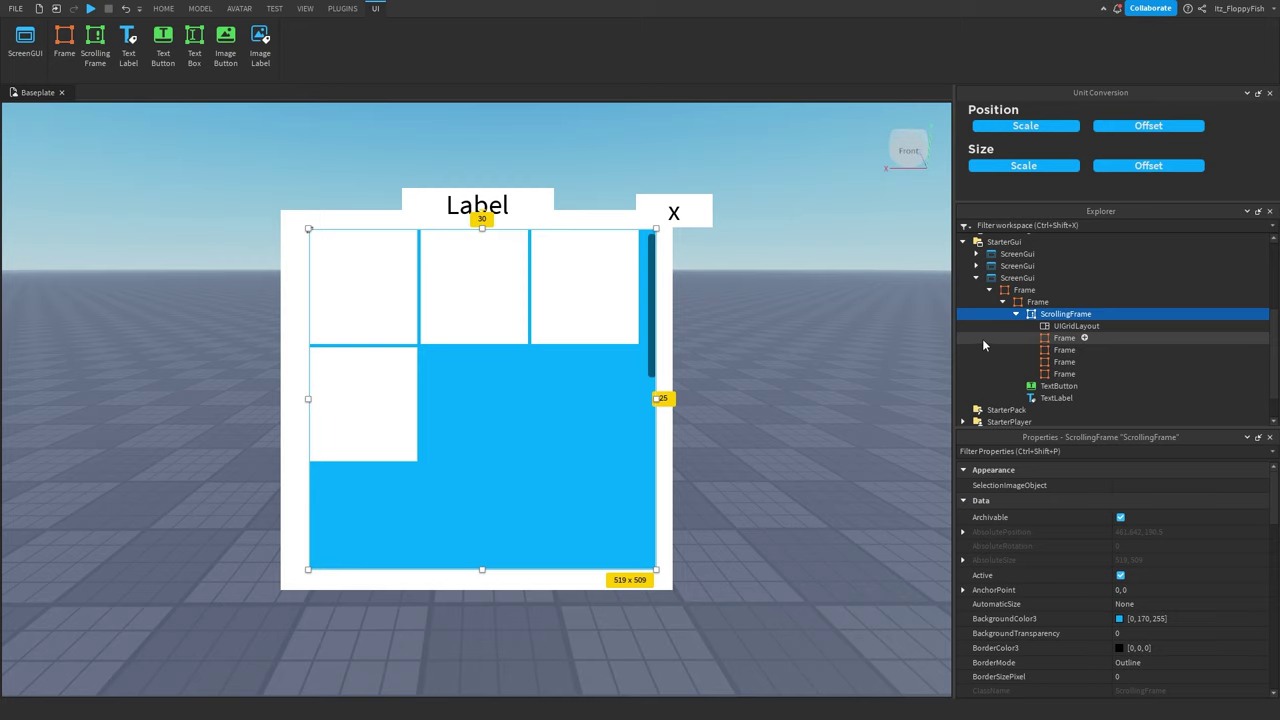
# Step: Insert an ImageButton into the first item frame and place it about 30 px from the frame's left edge and 29 px from its top
pyautogui.click(1062, 362)
pyautogui.click(450, 291)
pyautogui.click(396, 289)
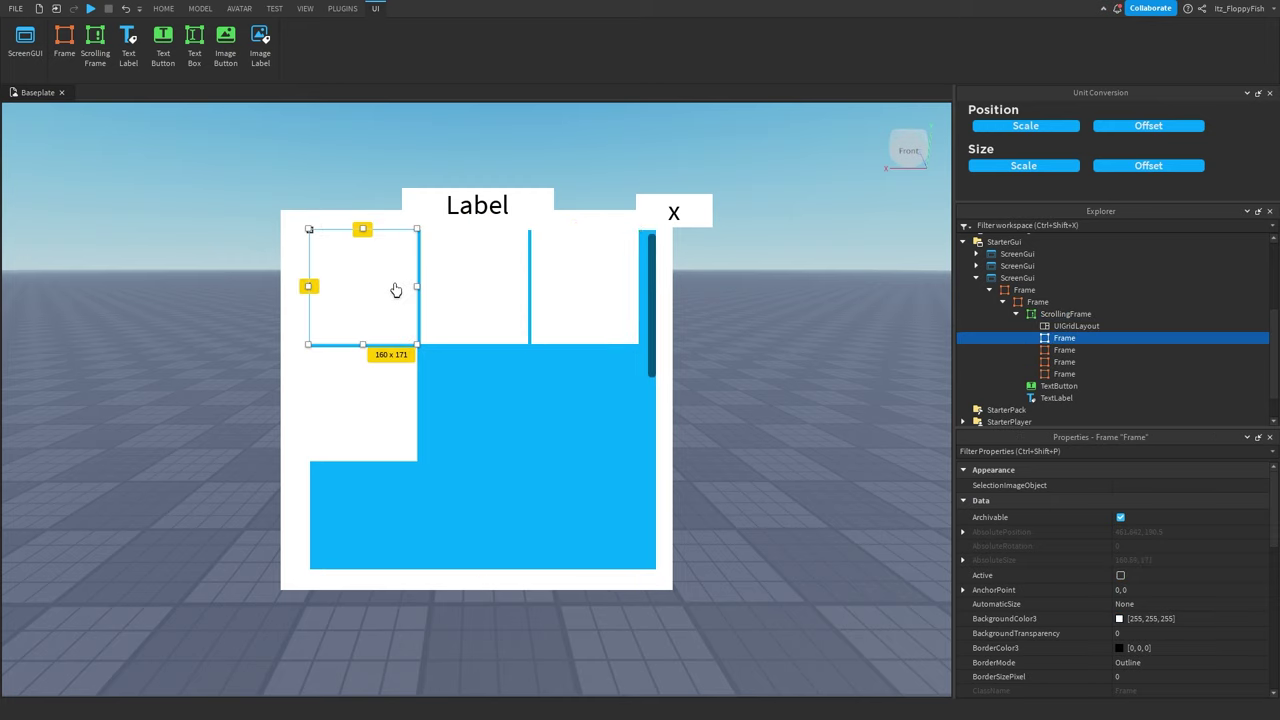
pyautogui.click(1084, 338)
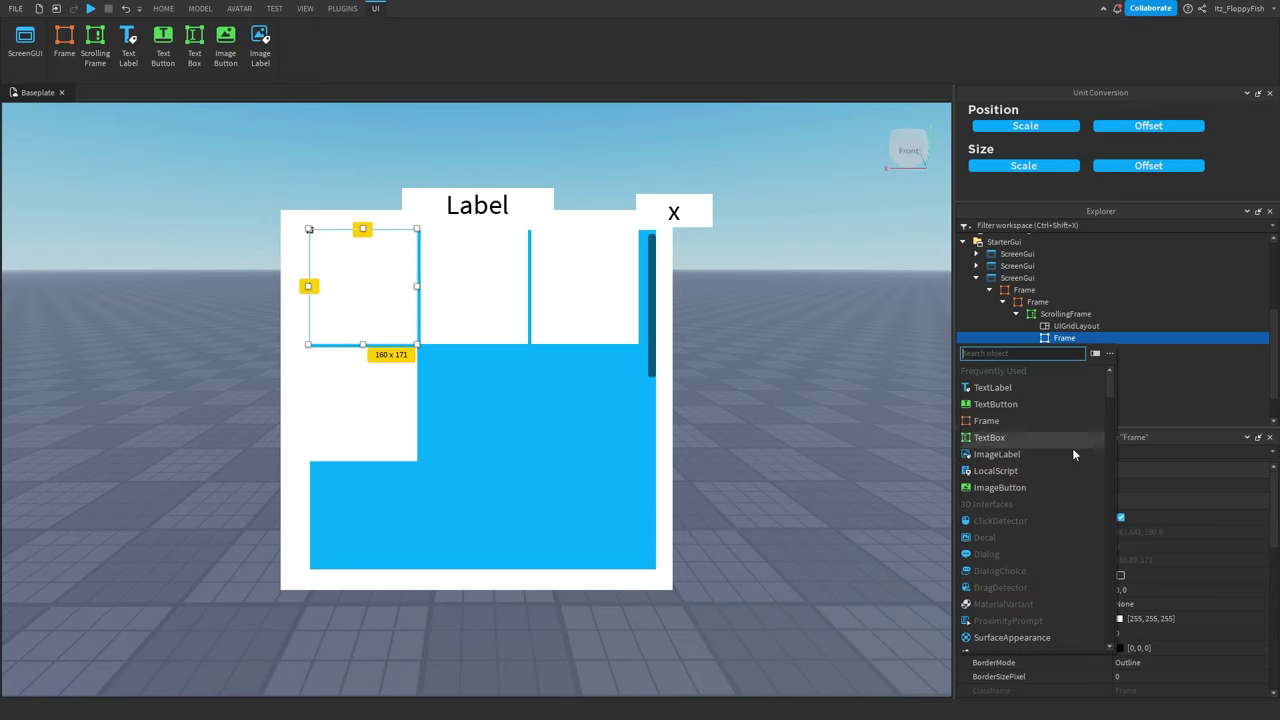
pyautogui.click(1013, 486)
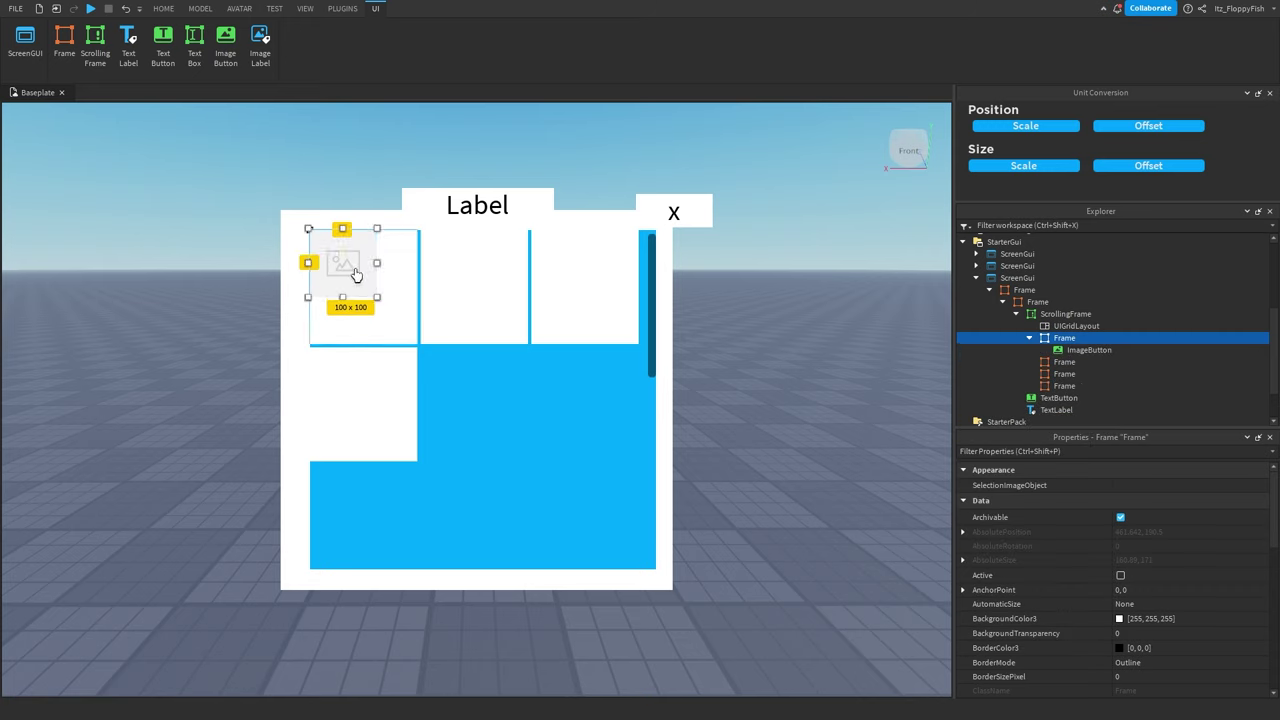
pyautogui.moveTo(354, 277); pyautogui.dragTo(376, 293)
pyautogui.click(449, 337)
pyautogui.click(372, 296)
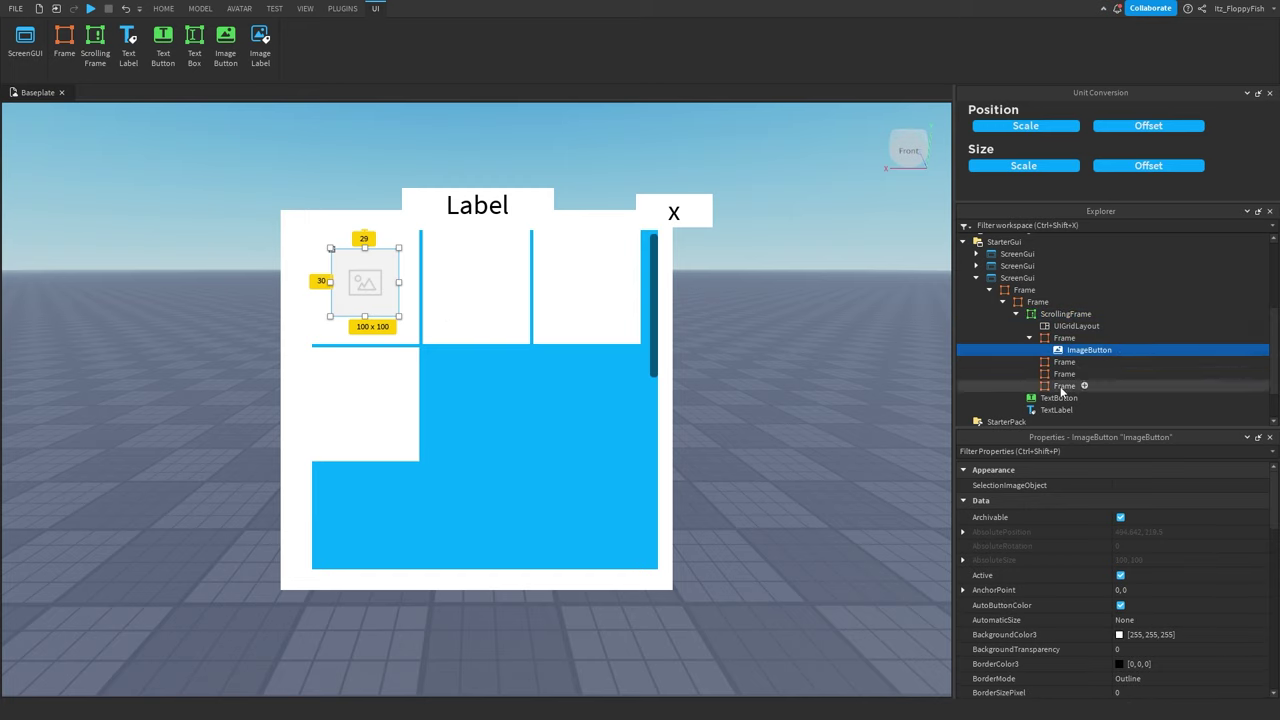
# Step: Convert the size and position of the ScrollingFrame and everything inside it to scale
pyautogui.click(1062, 314)
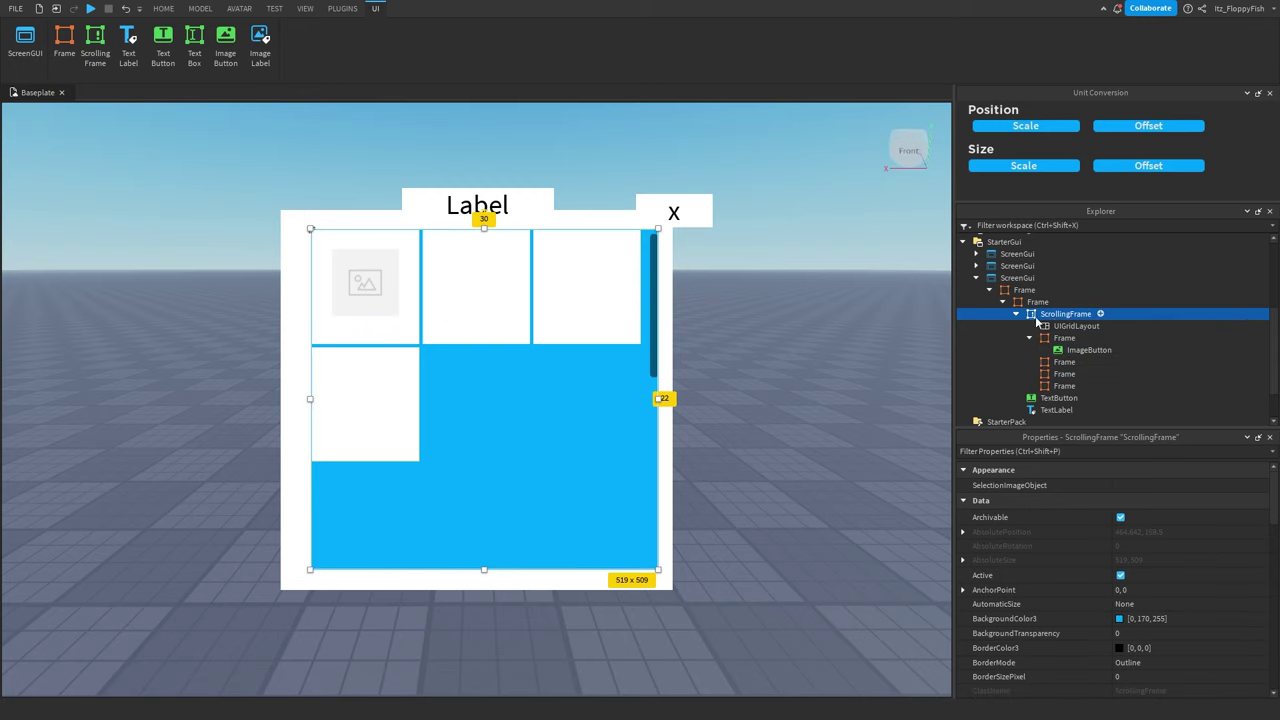
pyautogui.click(1016, 314)
pyautogui.click(1016, 336)
pyautogui.scroll(-1, 1036, 390)
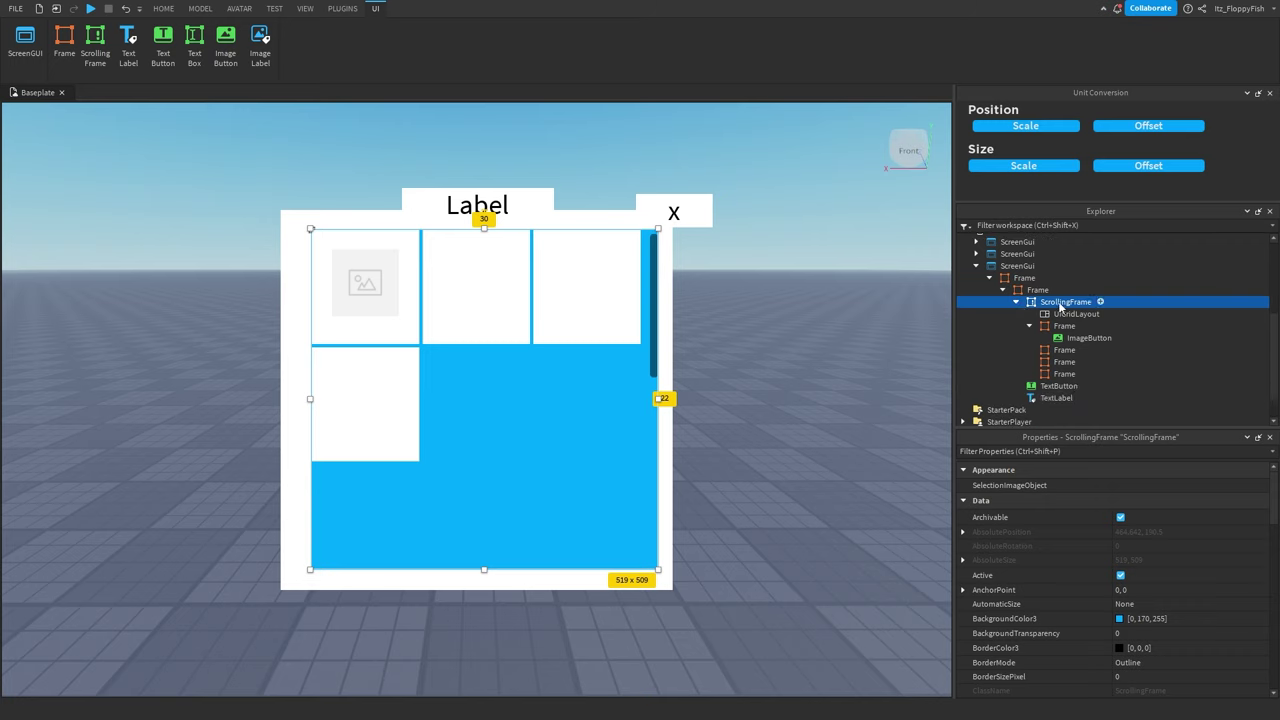
pyautogui.keyDown('shift'); pyautogui.click(1064, 375); pyautogui.keyUp('shift')
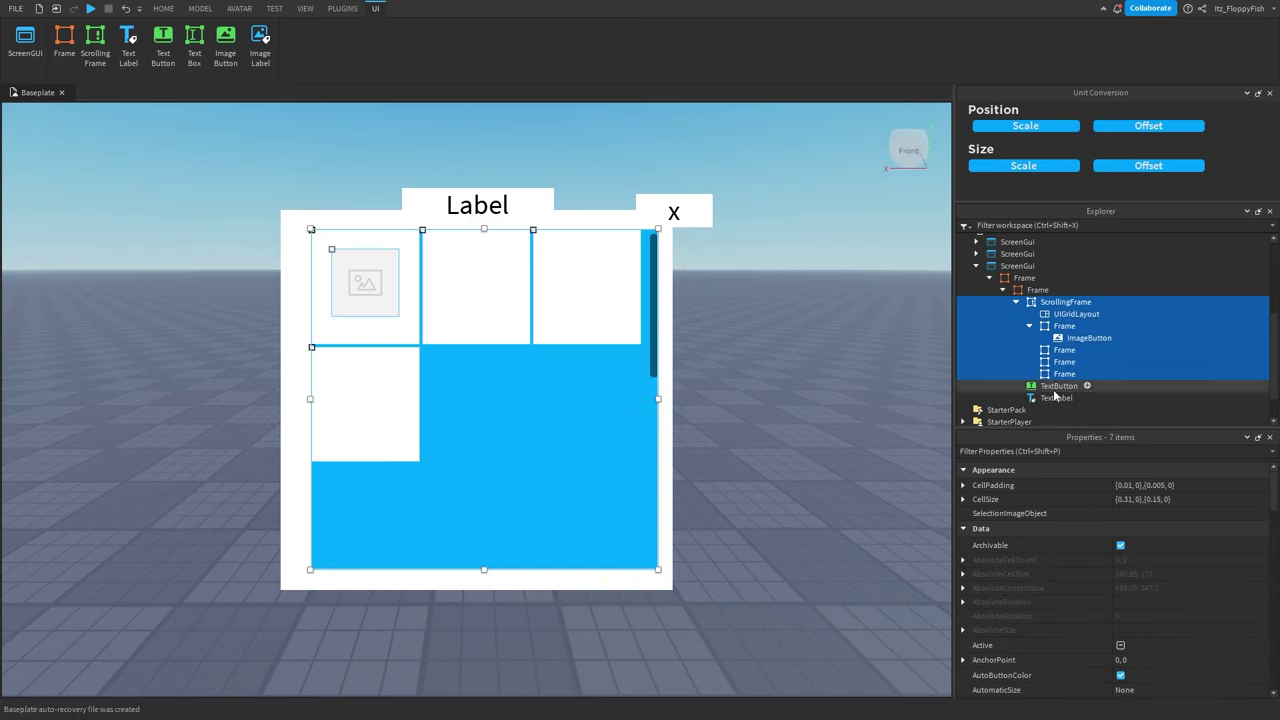
pyautogui.click(1031, 167)
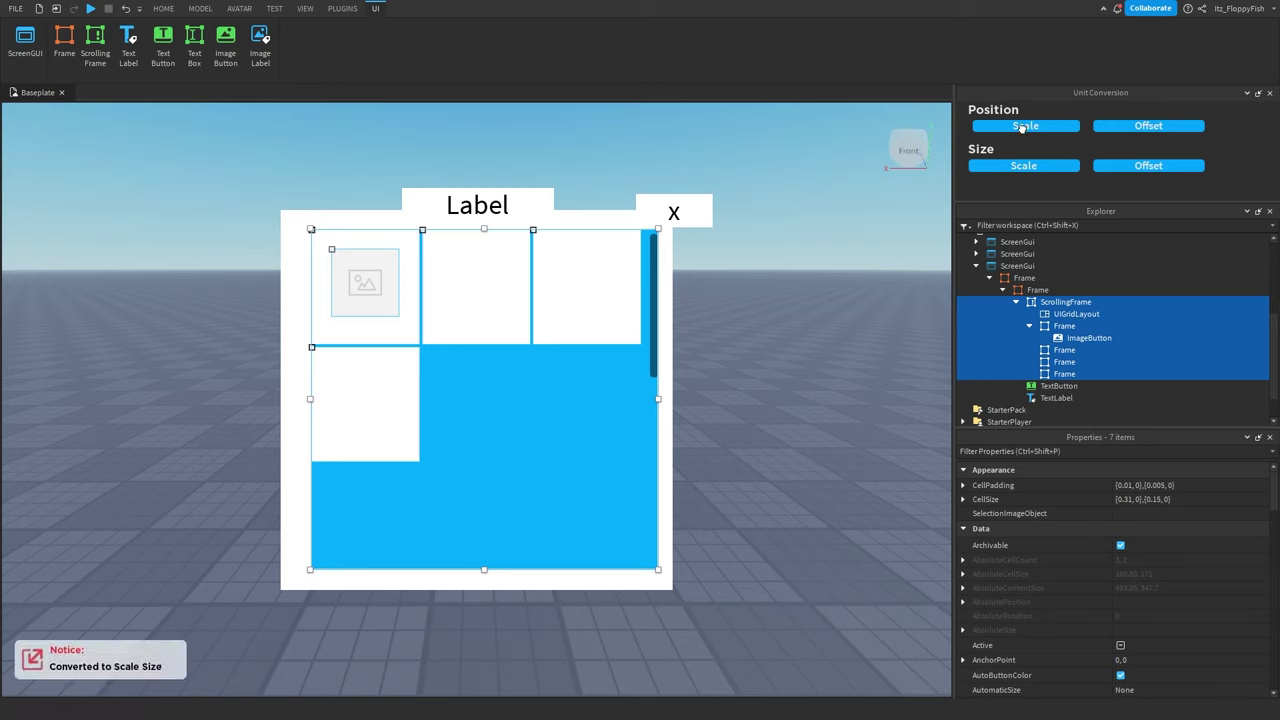
pyautogui.click(1021, 127)
pyautogui.click(994, 361)
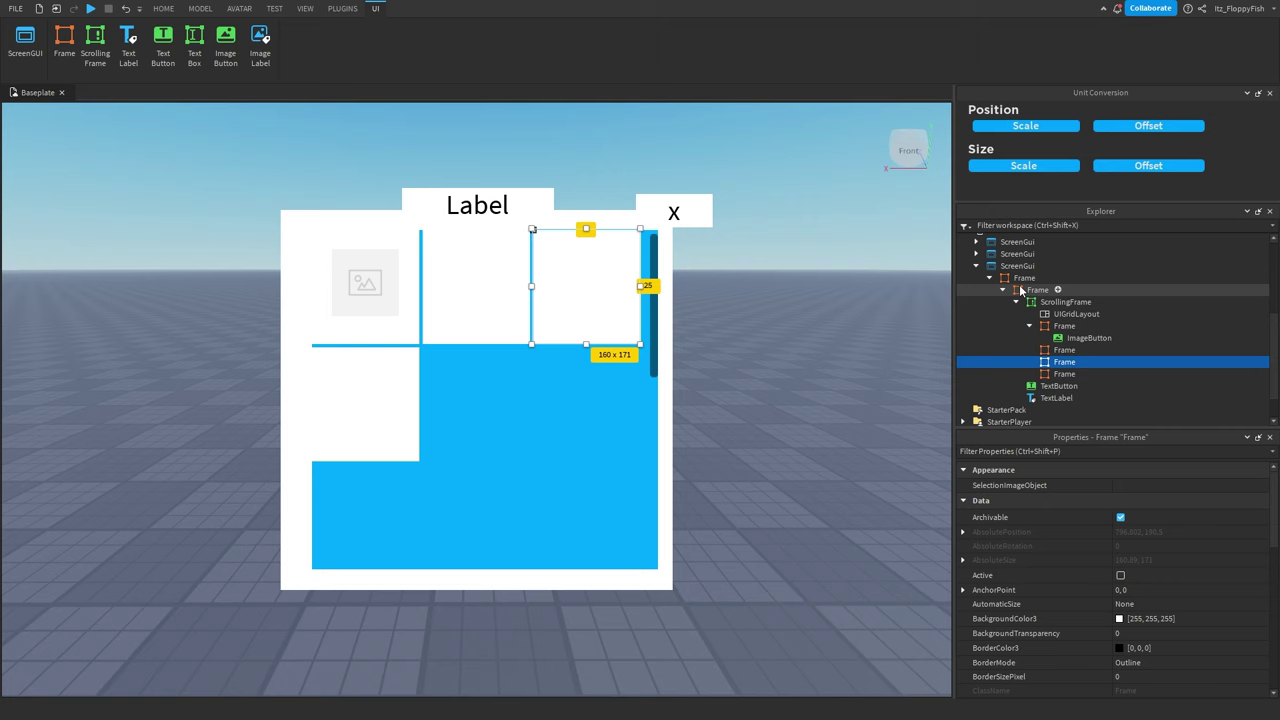
# Step: Add an aspect ratio constraint to the shop's outer frame and another to the inner frame
pyautogui.click(1022, 280)
pyautogui.click(342, 8)
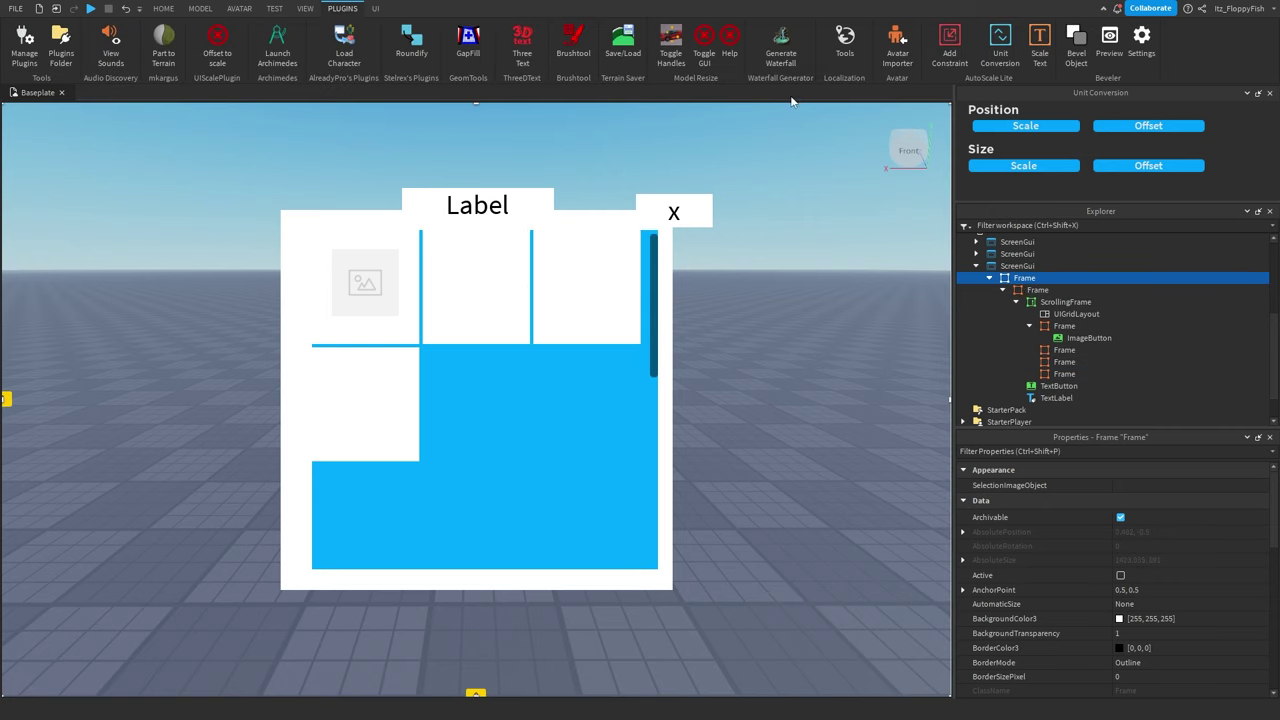
pyautogui.click(945, 42)
pyautogui.click(1034, 303)
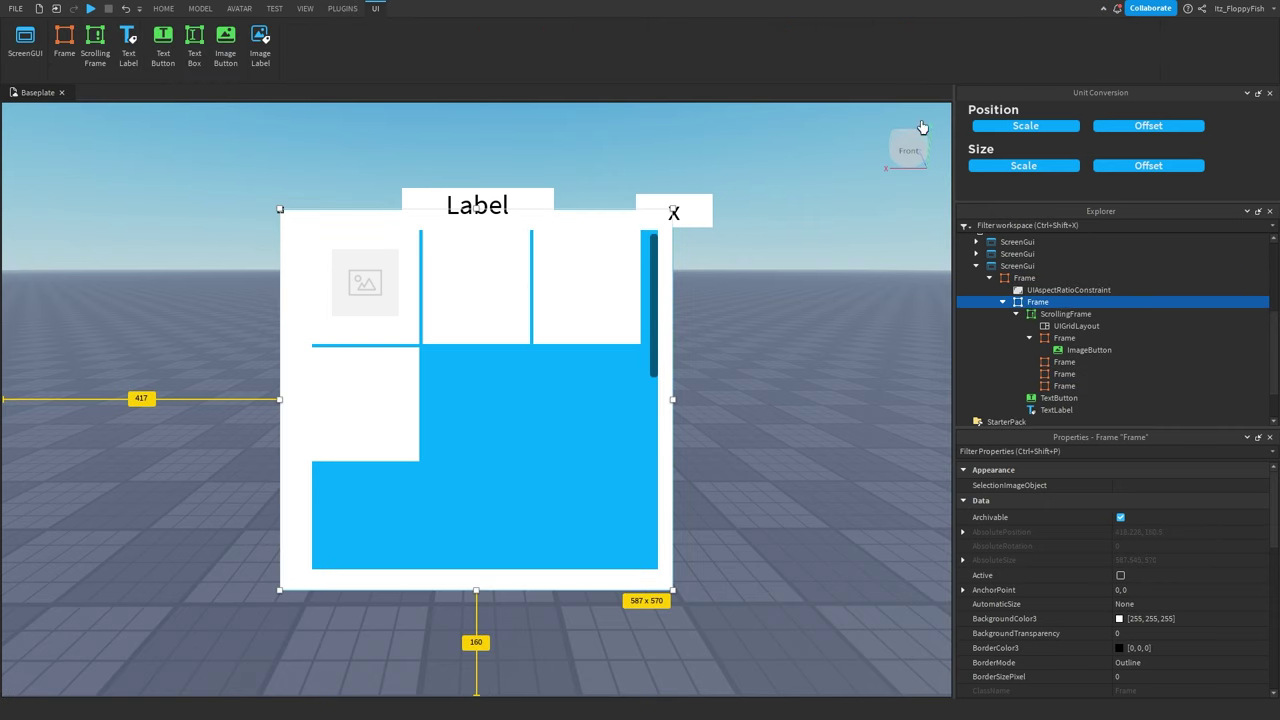
pyautogui.click(342, 8)
pyautogui.click(949, 42)
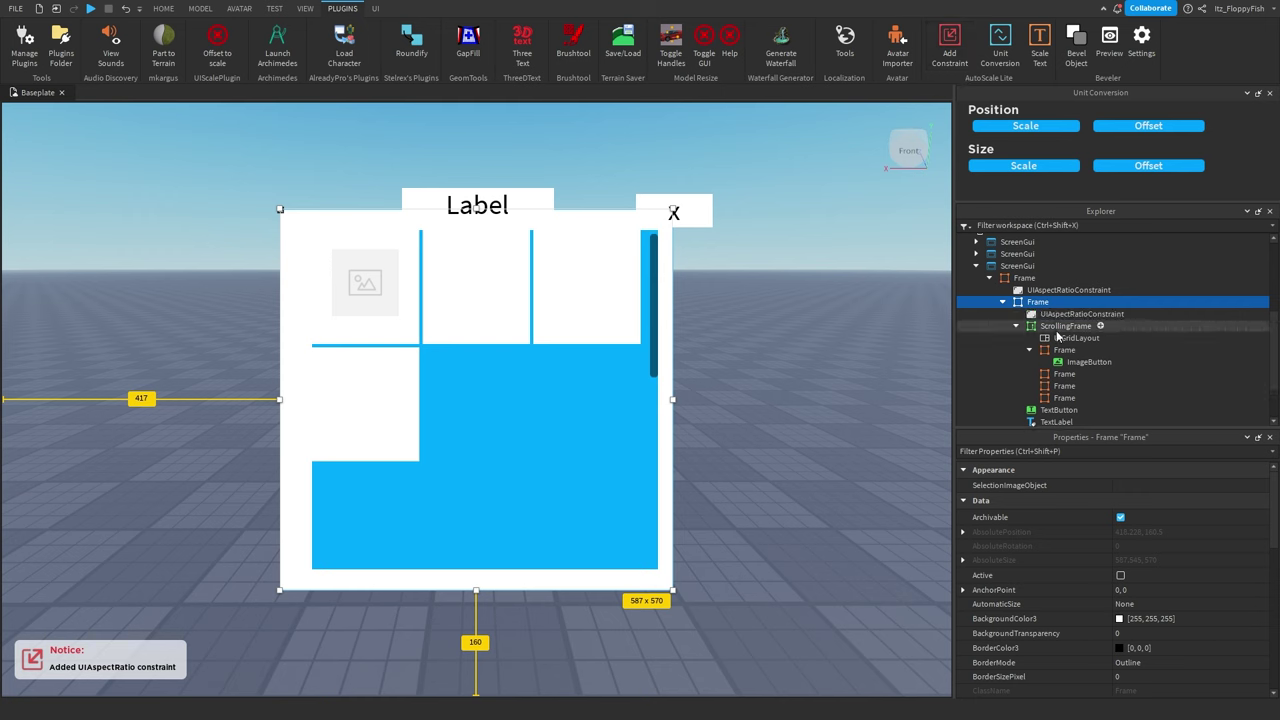
# Step: Add an aspect ratio constraint to the ScrollingFrame
pyautogui.click(1065, 326)
pyautogui.click(375, 8)
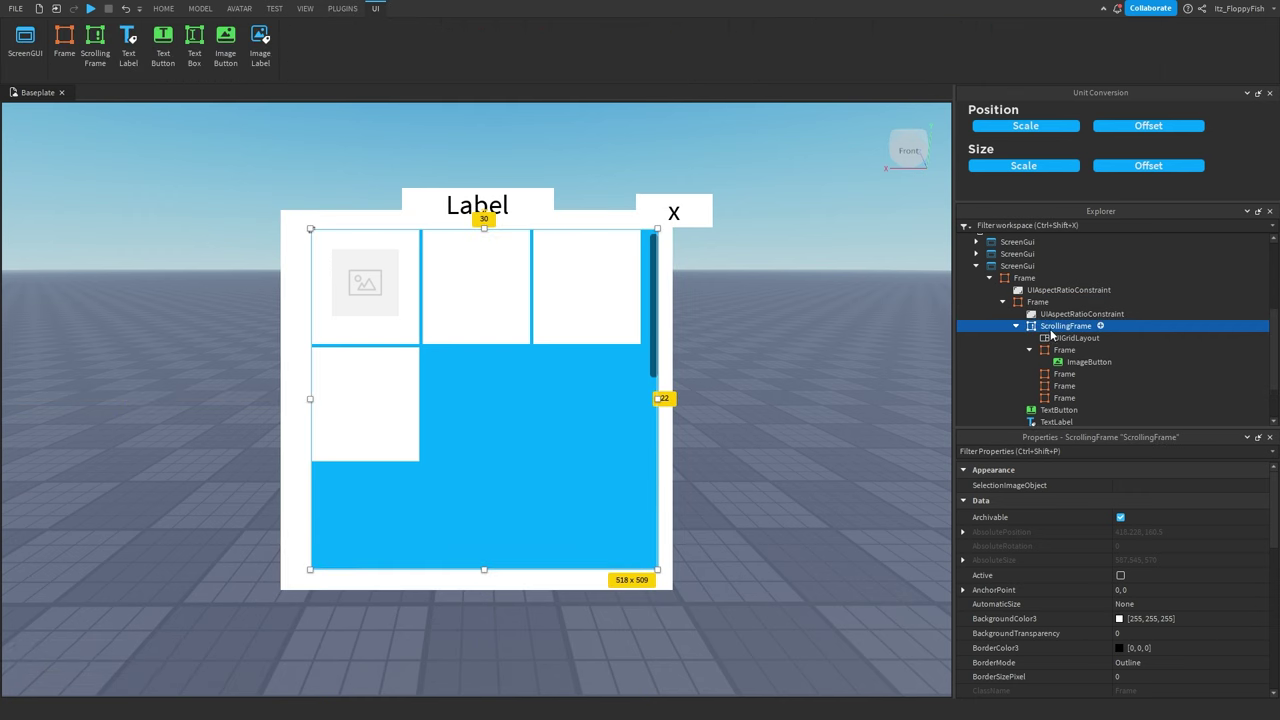
pyautogui.click(342, 8)
pyautogui.click(949, 42)
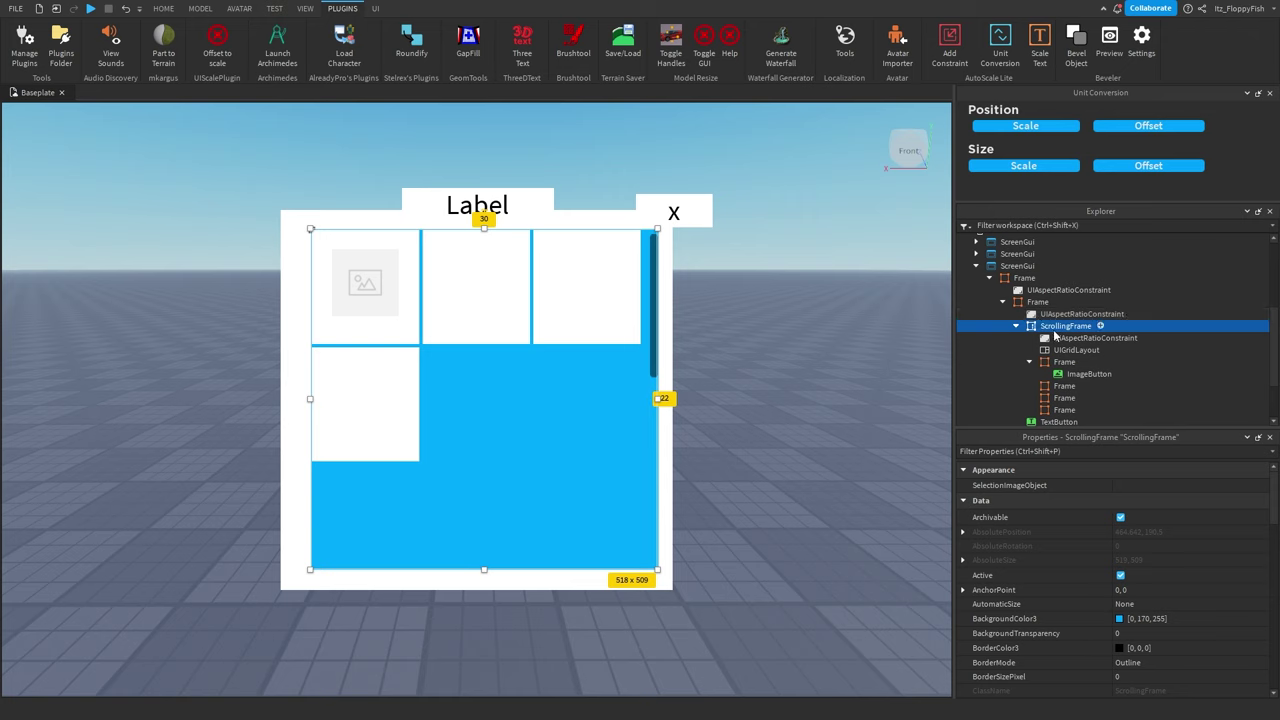
# Step: Review the constrained outer frame, inner frame and ScrollingFrame in the hierarchy, and collapse the first item frame
pyautogui.click(1024, 277)
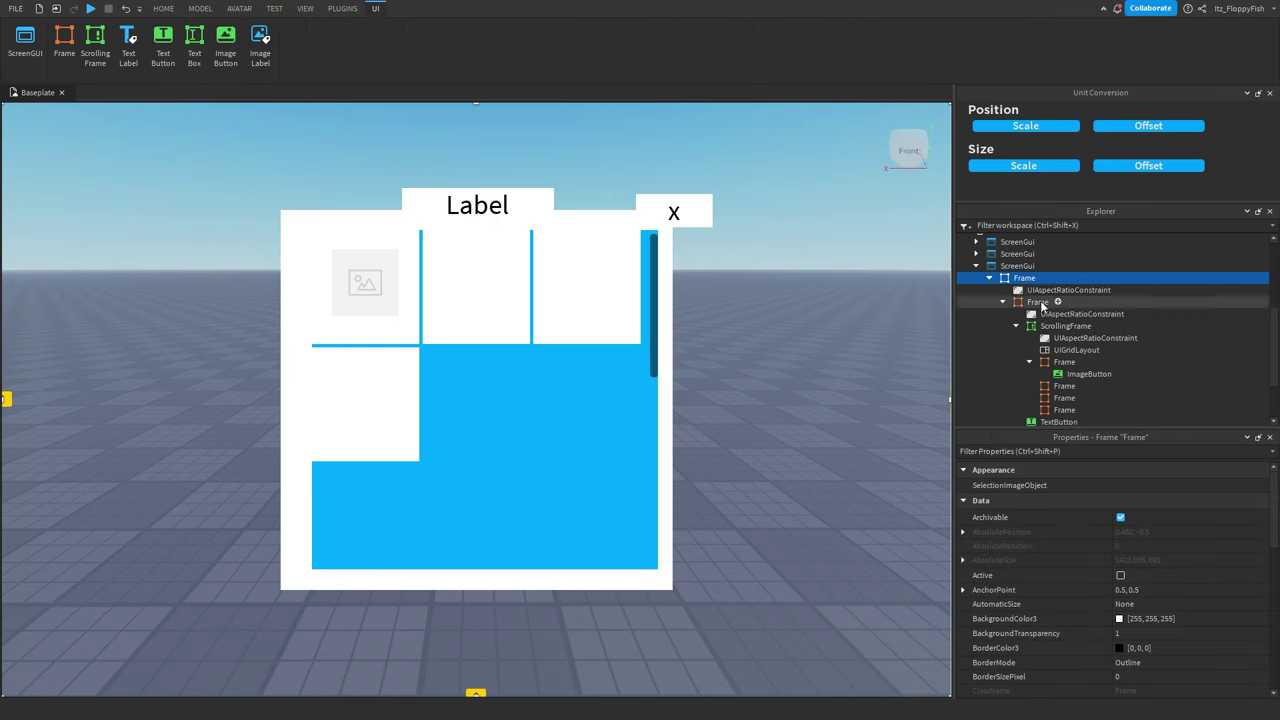
pyautogui.click(1041, 303)
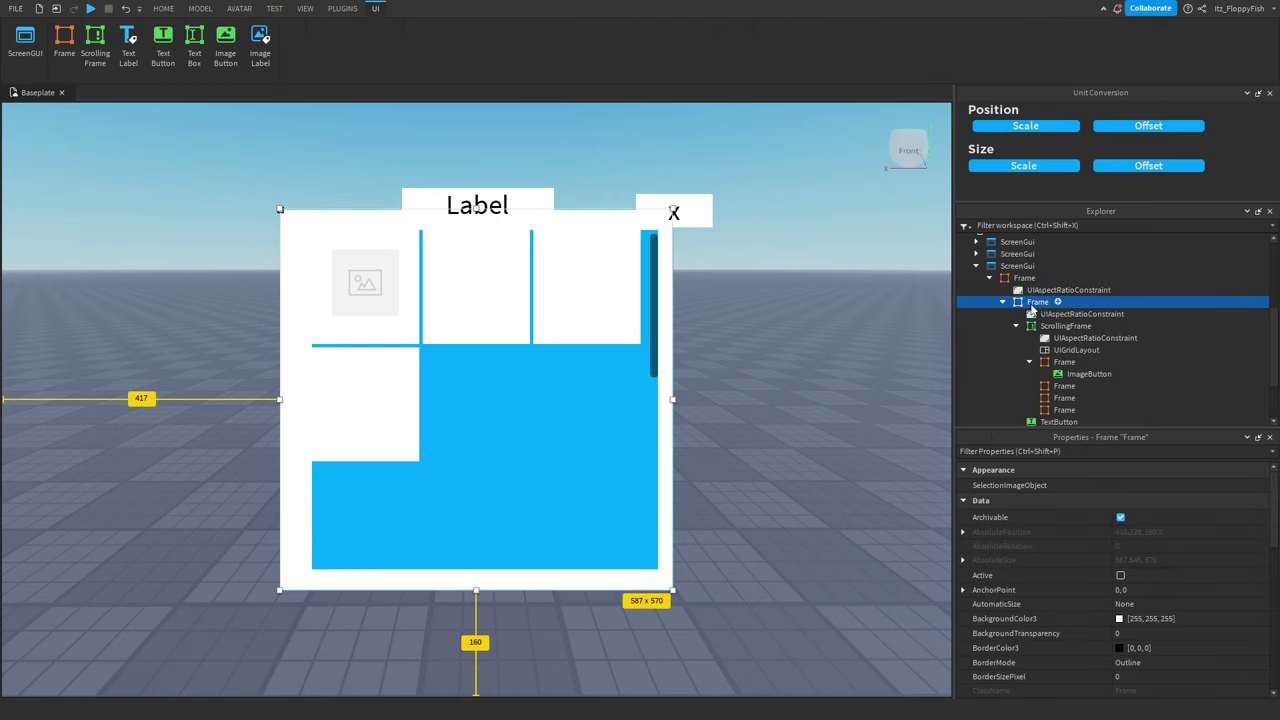
pyautogui.click(1064, 326)
pyautogui.scroll(-1, 1068, 352)
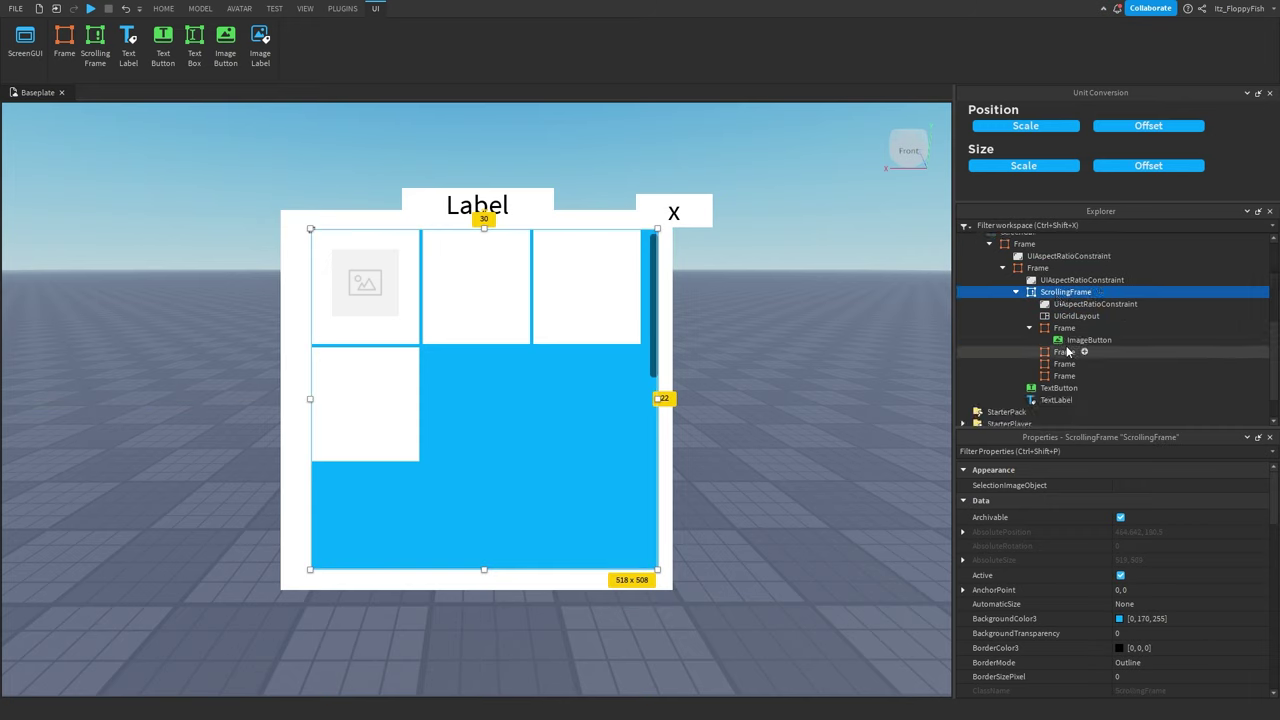
pyautogui.click(1030, 328)
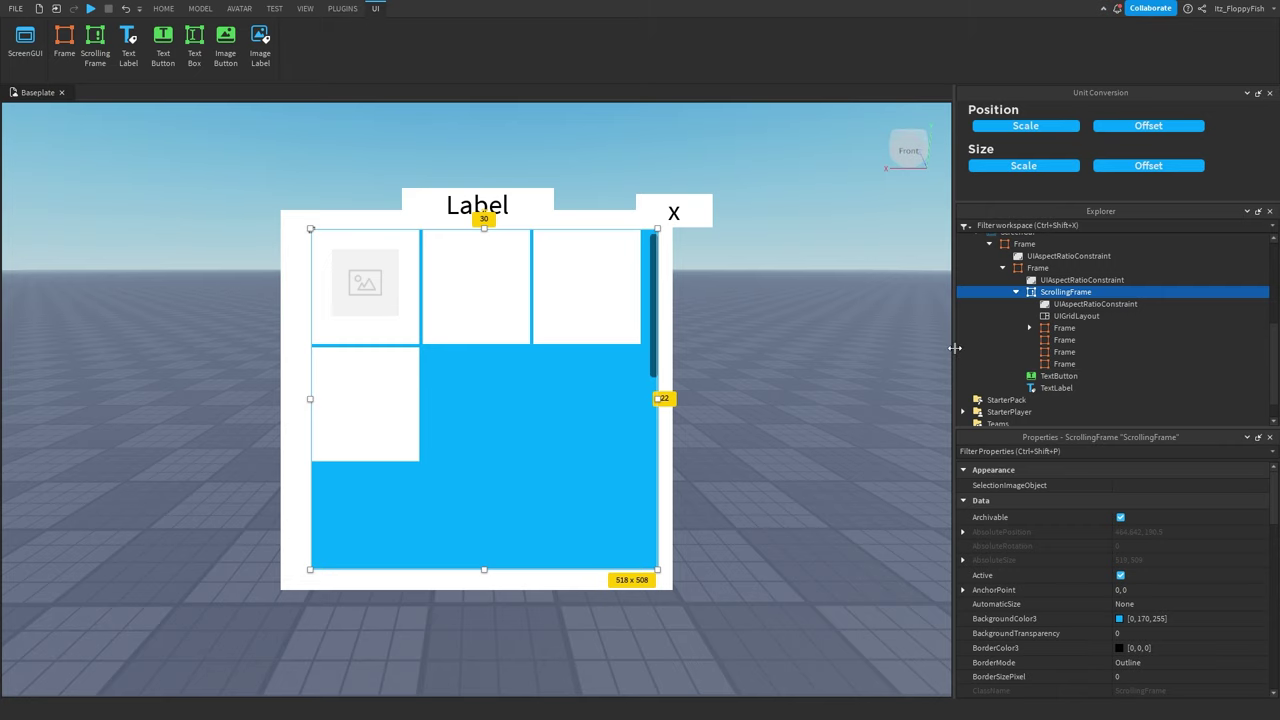
# Step: Shrink the viewport to a narrow strip and widen it again to check how the shop GUI scales
pyautogui.moveTo(955, 348); pyautogui.dragTo(684, 385)
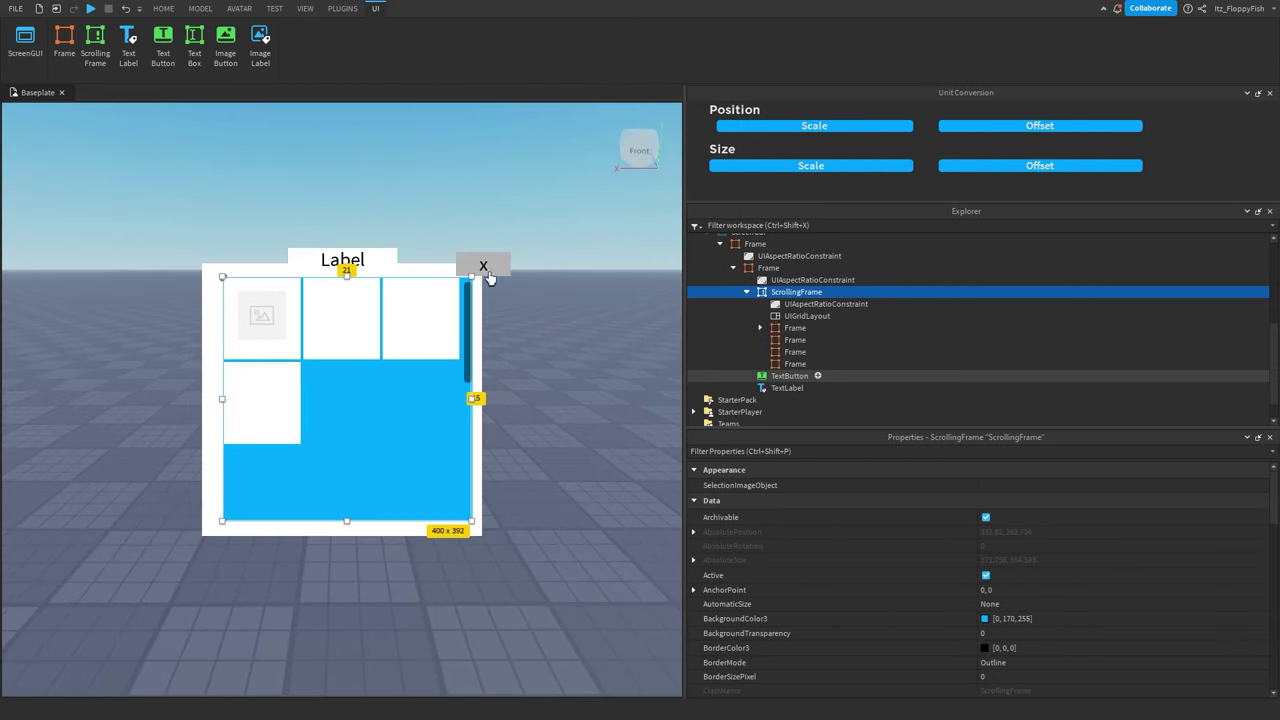
pyautogui.moveTo(682, 294); pyautogui.dragTo(163, 378)
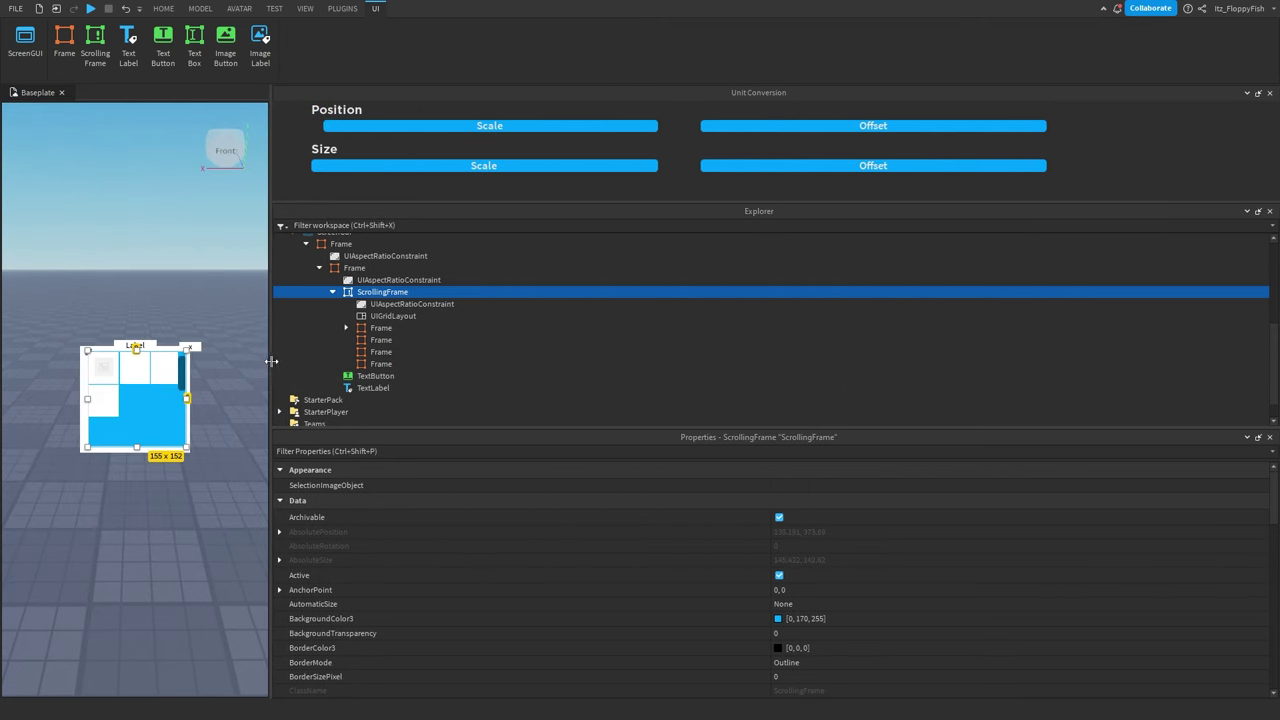
pyautogui.moveTo(272, 361); pyautogui.dragTo(777, 335)
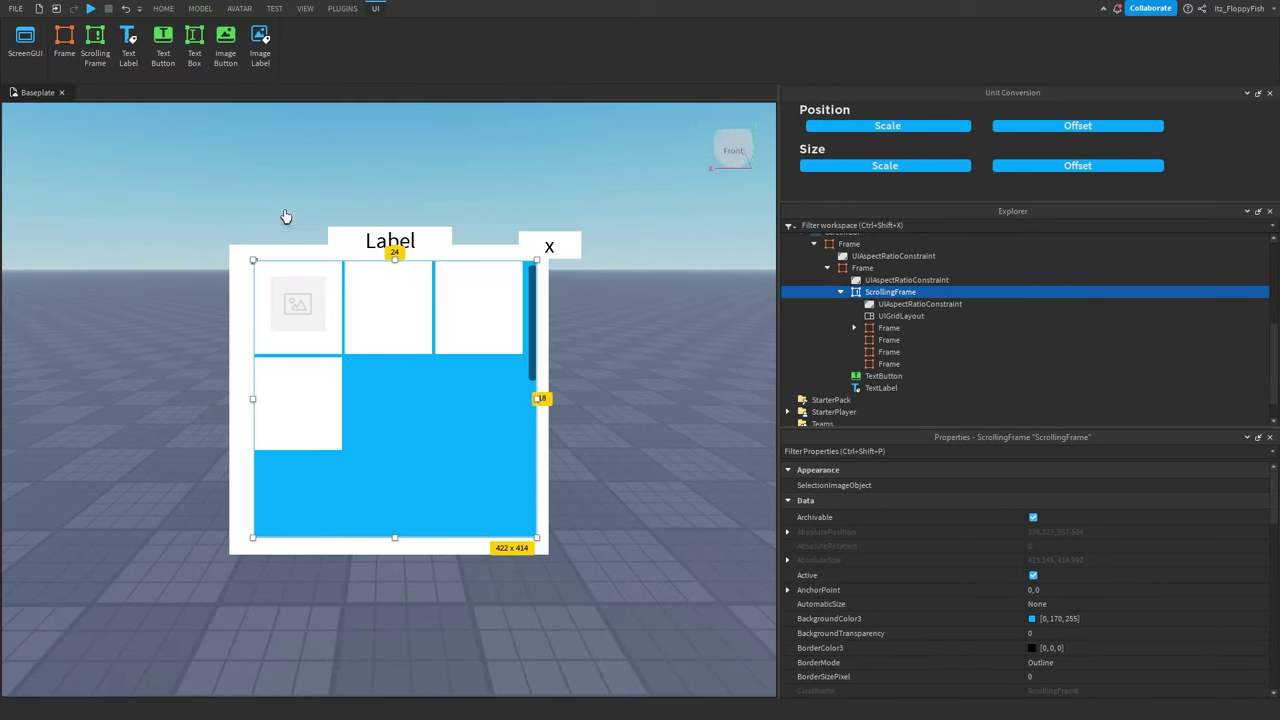
# Step: Turn on device emulation and preview the shop GUI on the Samsung Galaxy S3 and the iPhone 5
pyautogui.click(275, 8)
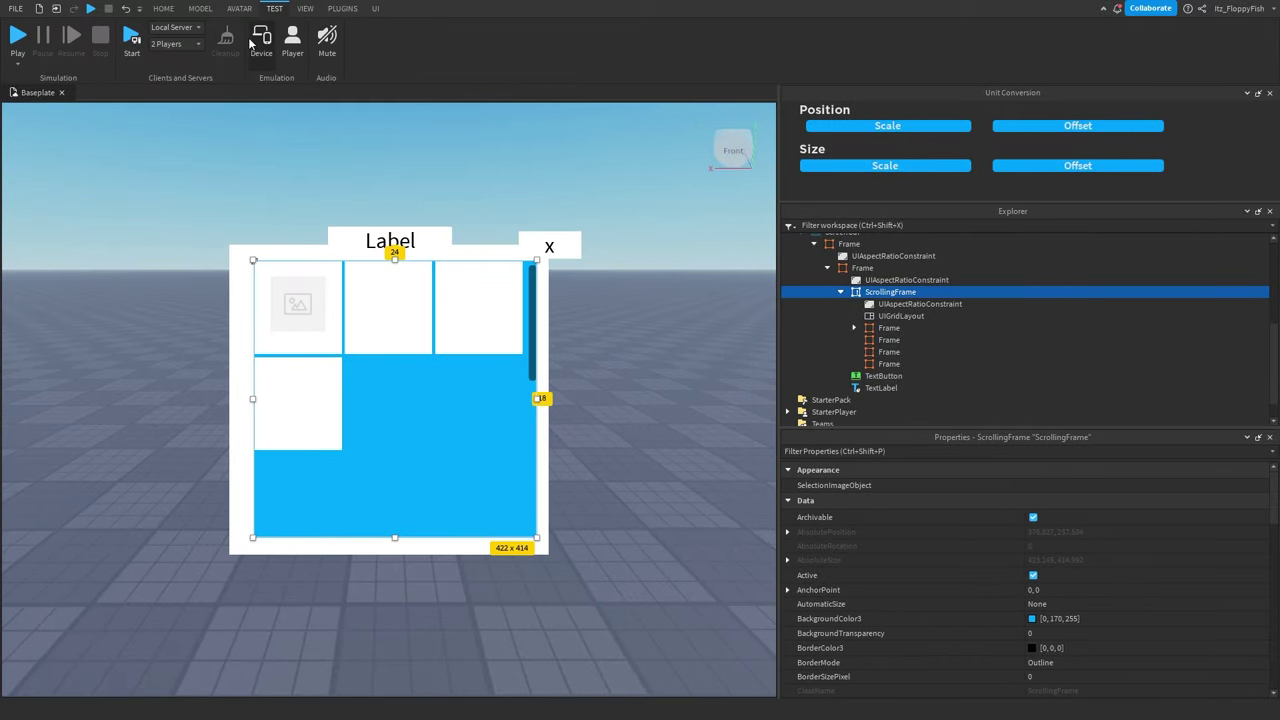
pyautogui.click(260, 42)
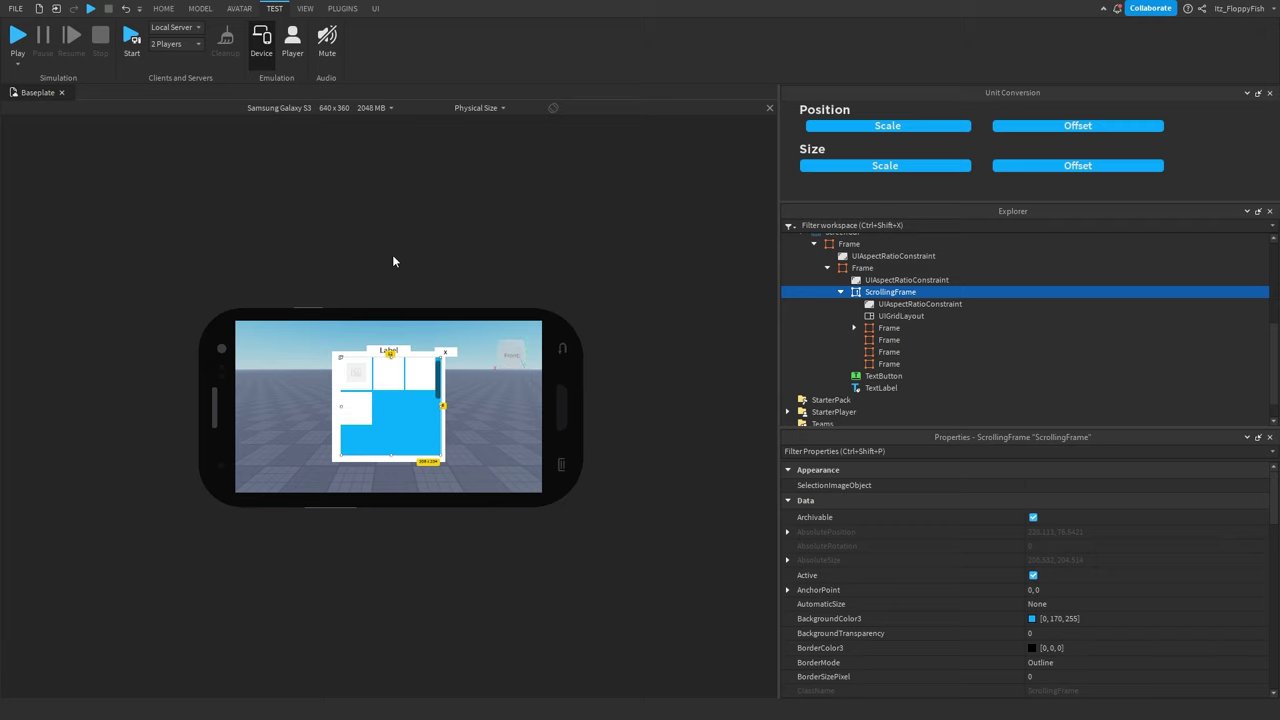
pyautogui.click(310, 110)
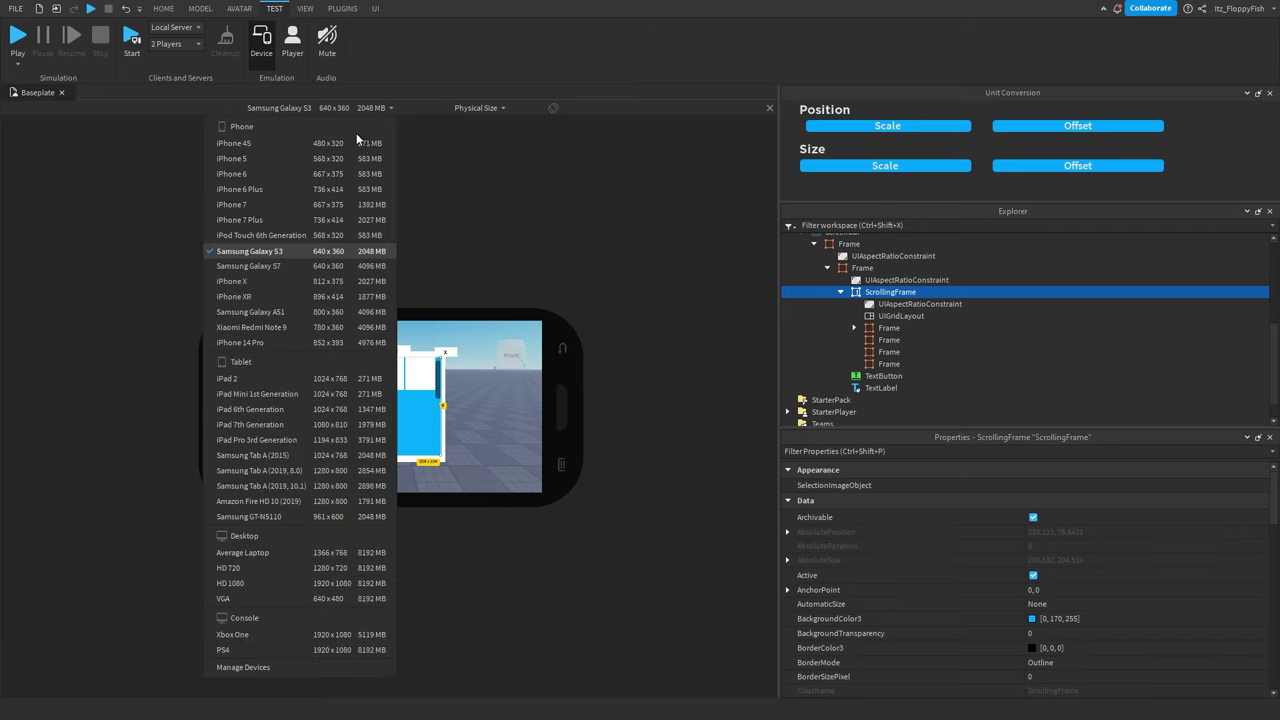
pyautogui.click(467, 414)
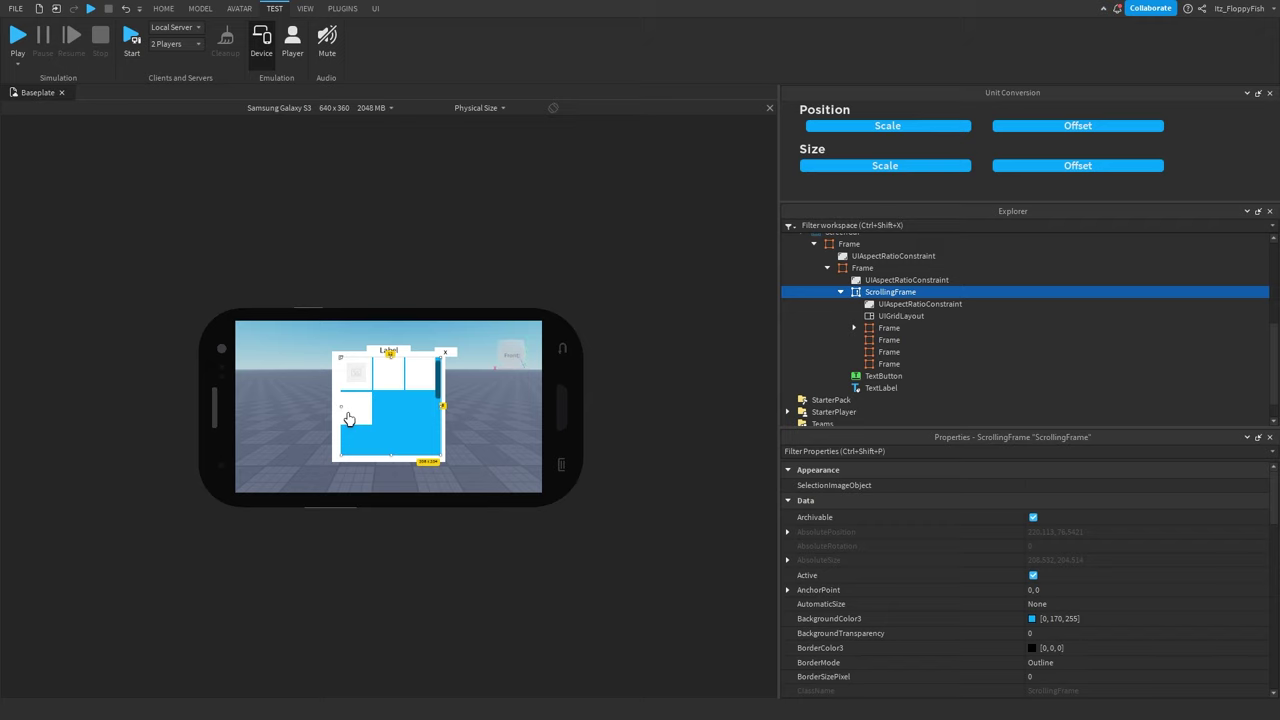
pyautogui.click(296, 107)
pyautogui.click(279, 167)
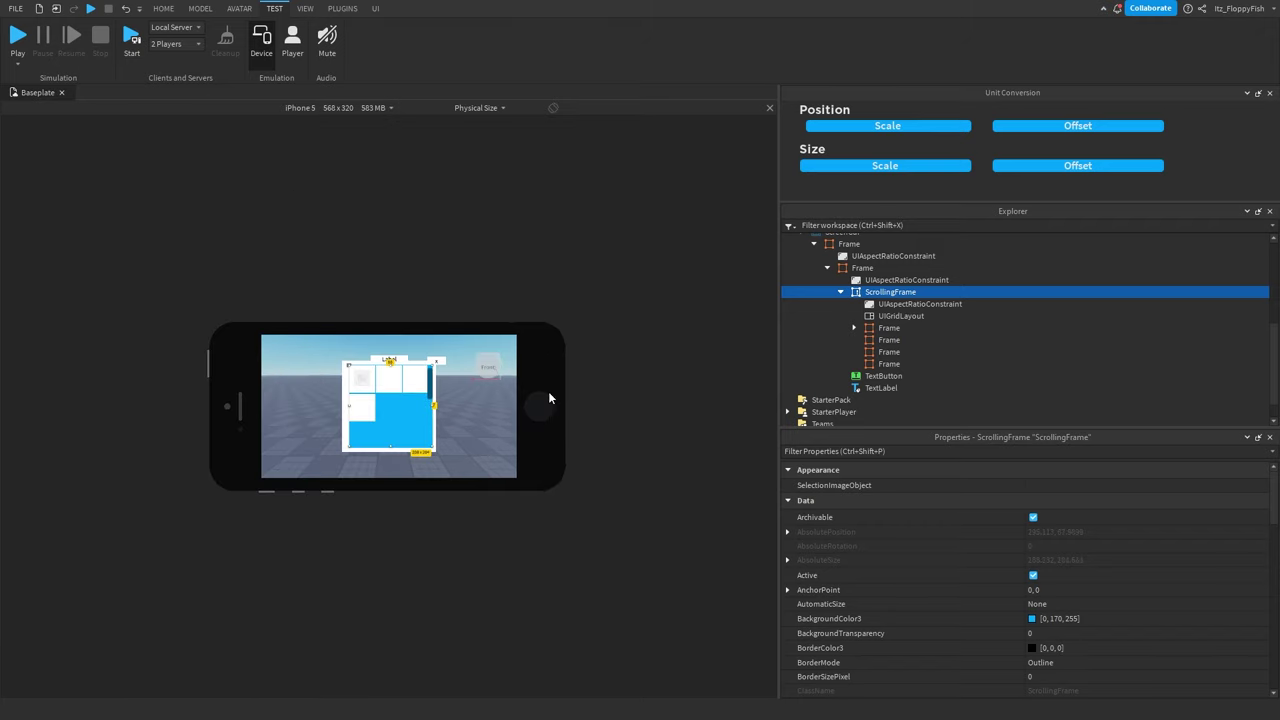
# Step: Preview the shop GUI on the Samsung Tab A (2019, 10.1) and the iPhone 14 Pro
pyautogui.click(299, 107)
pyautogui.click(284, 488)
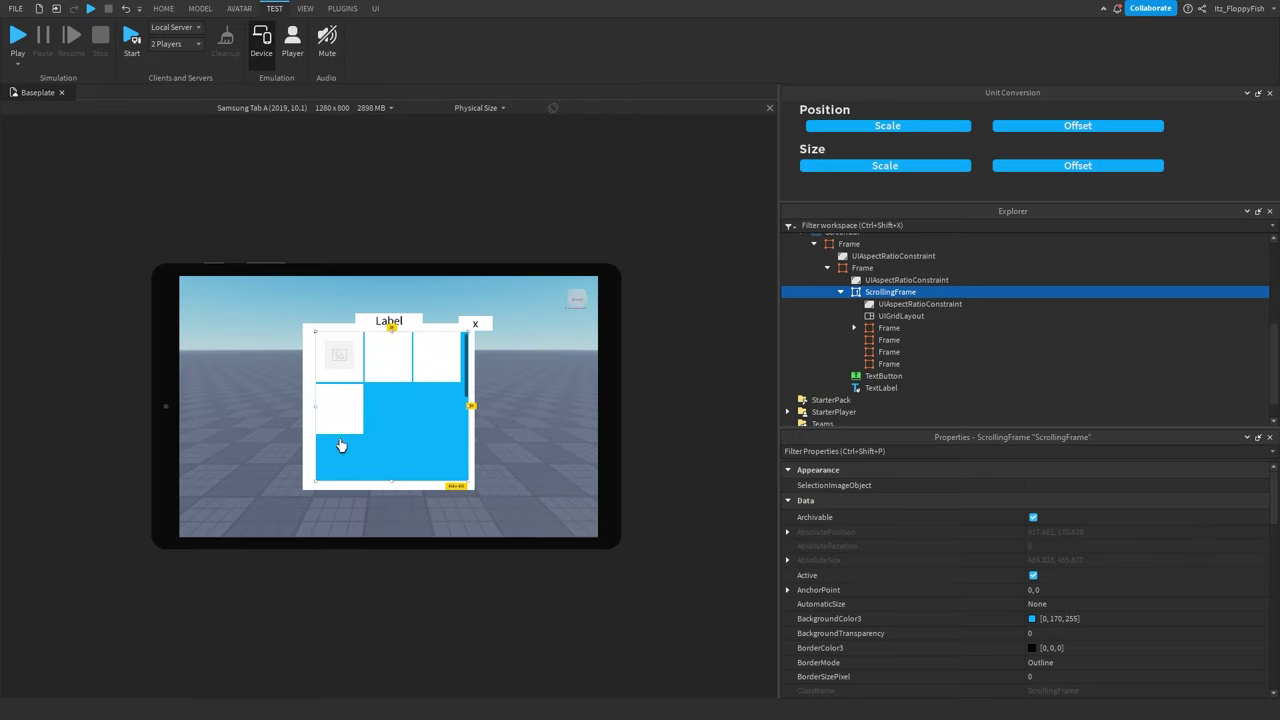
pyautogui.click(306, 107)
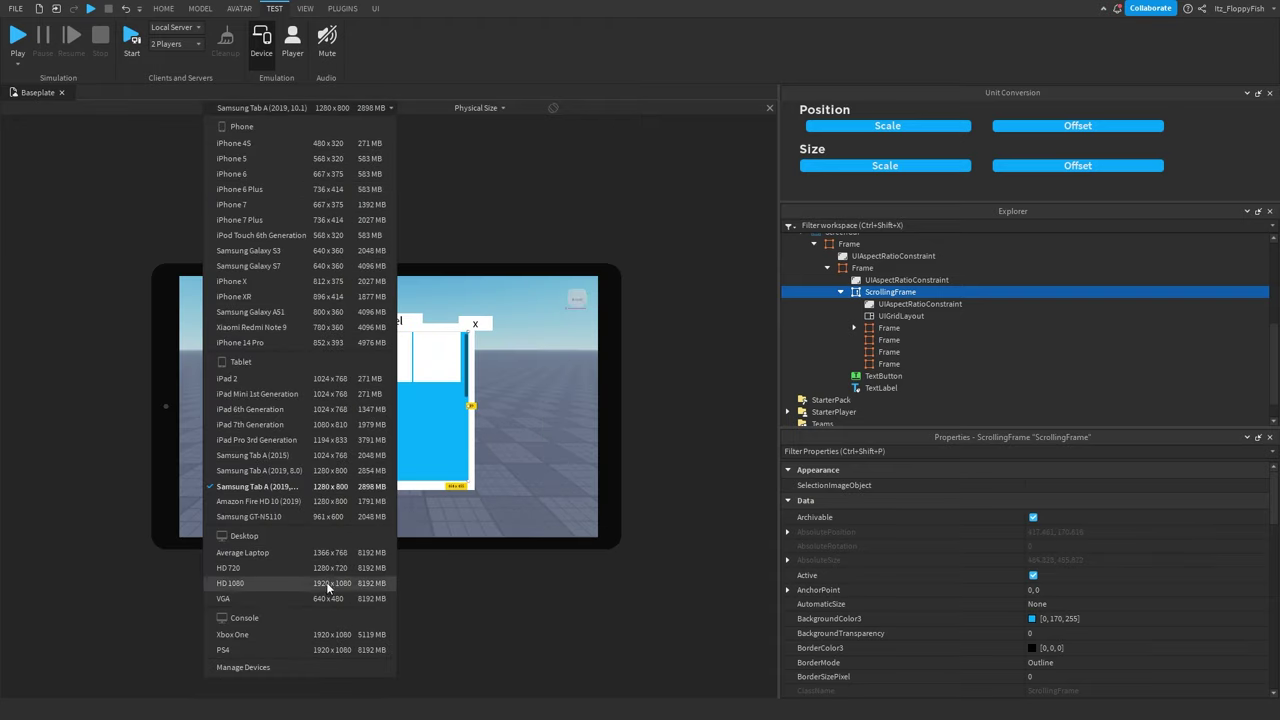
pyautogui.click(276, 343)
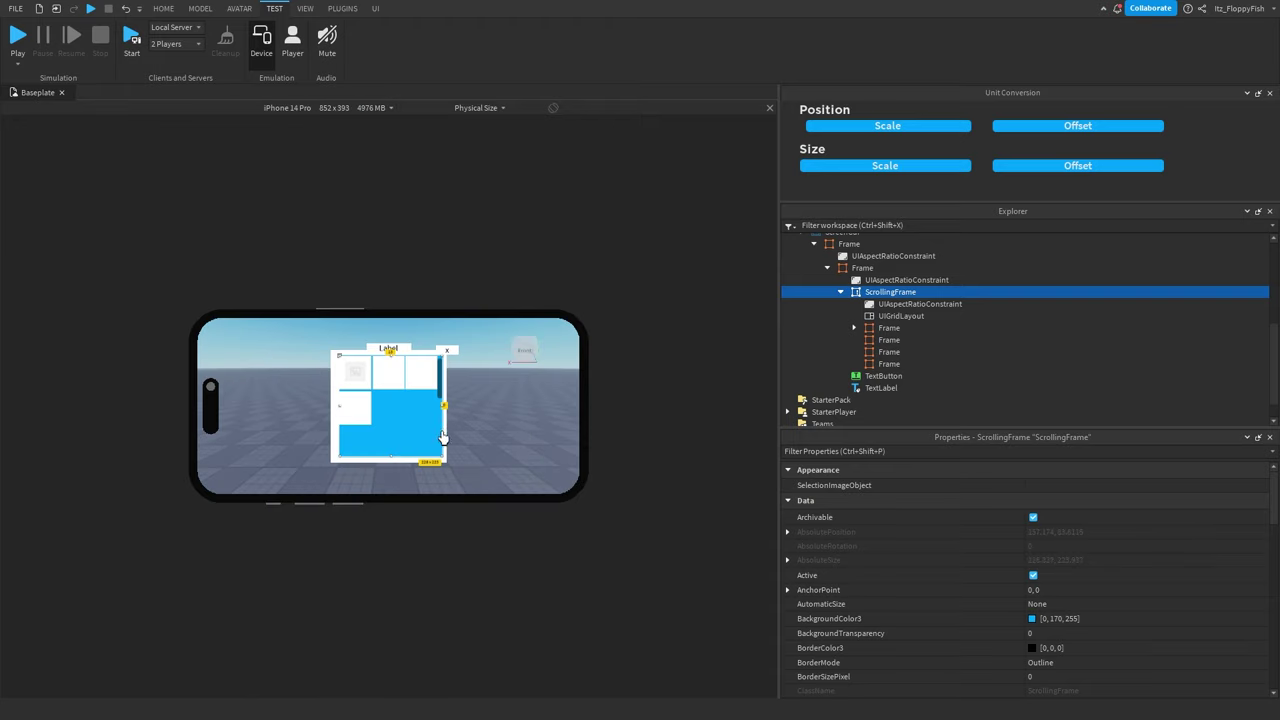
# Step: Deselect everything, try scrolling over the emulated iPhone 14 Pro screen, and turn off device emulation
pyautogui.click(470, 436)
pyautogui.scroll(-3, 394, 422)
pyautogui.scroll(3, 394, 418)
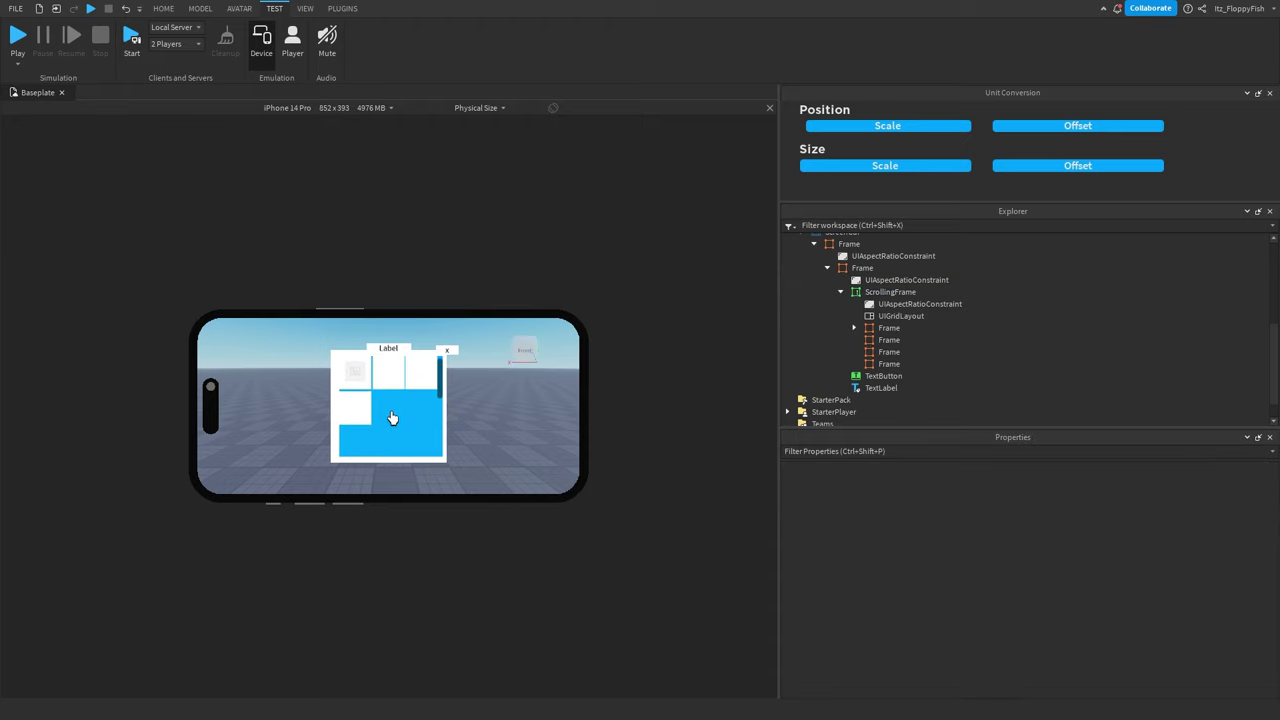
pyautogui.scroll(-3, 395, 418)
pyautogui.scroll(3, 395, 418)
pyautogui.click(261, 48)
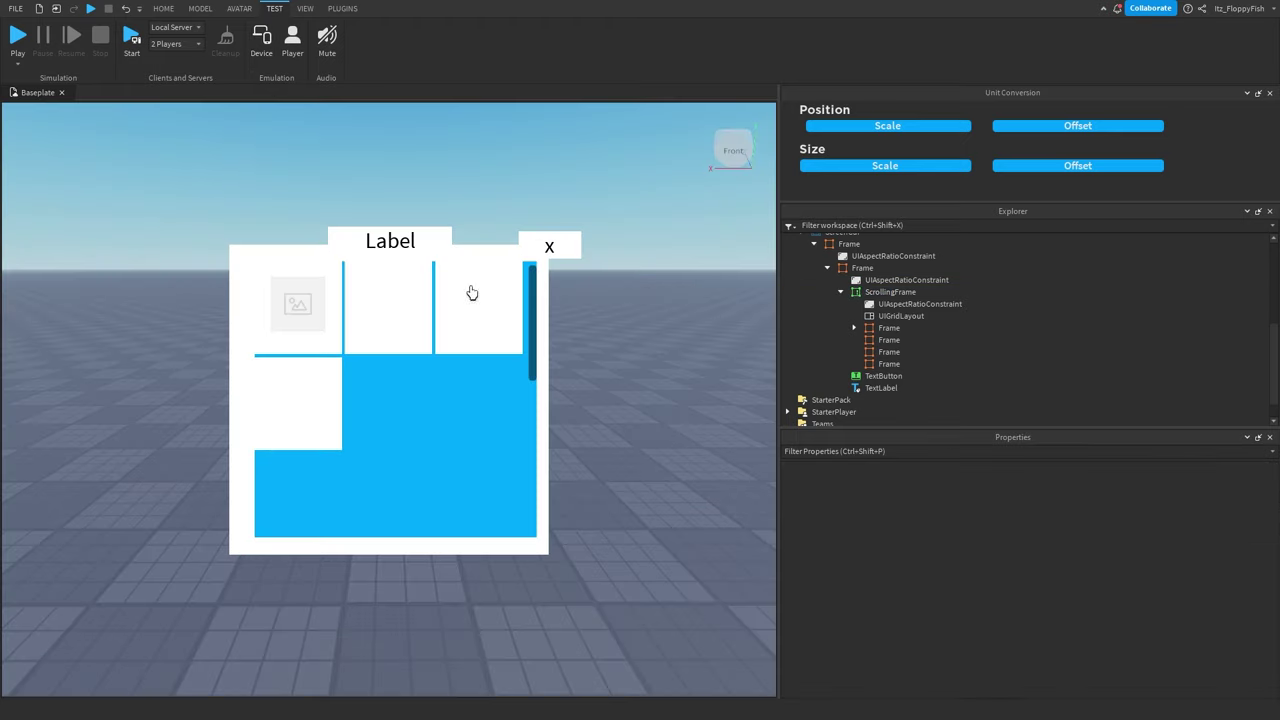
# Step: Add a text label to the shop grid's first item frame, the one containing the image button
pyautogui.click(631, 432)
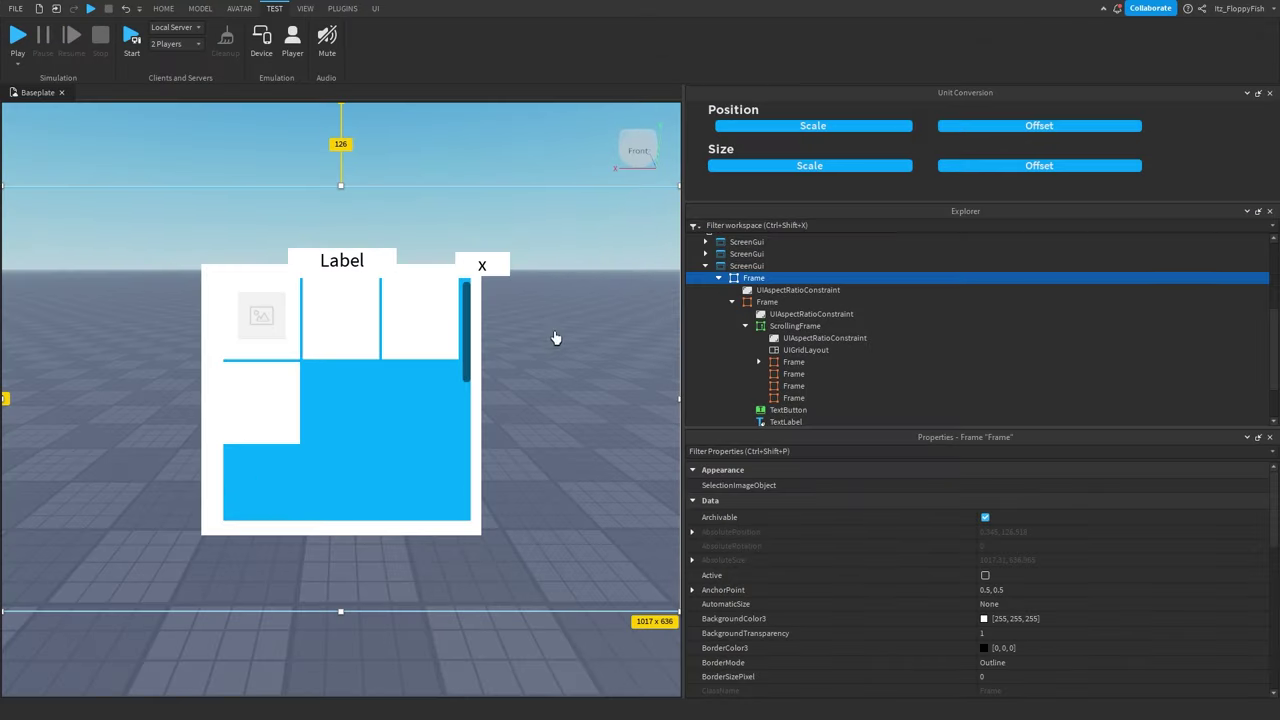
pyautogui.click(264, 341)
pyautogui.click(281, 342)
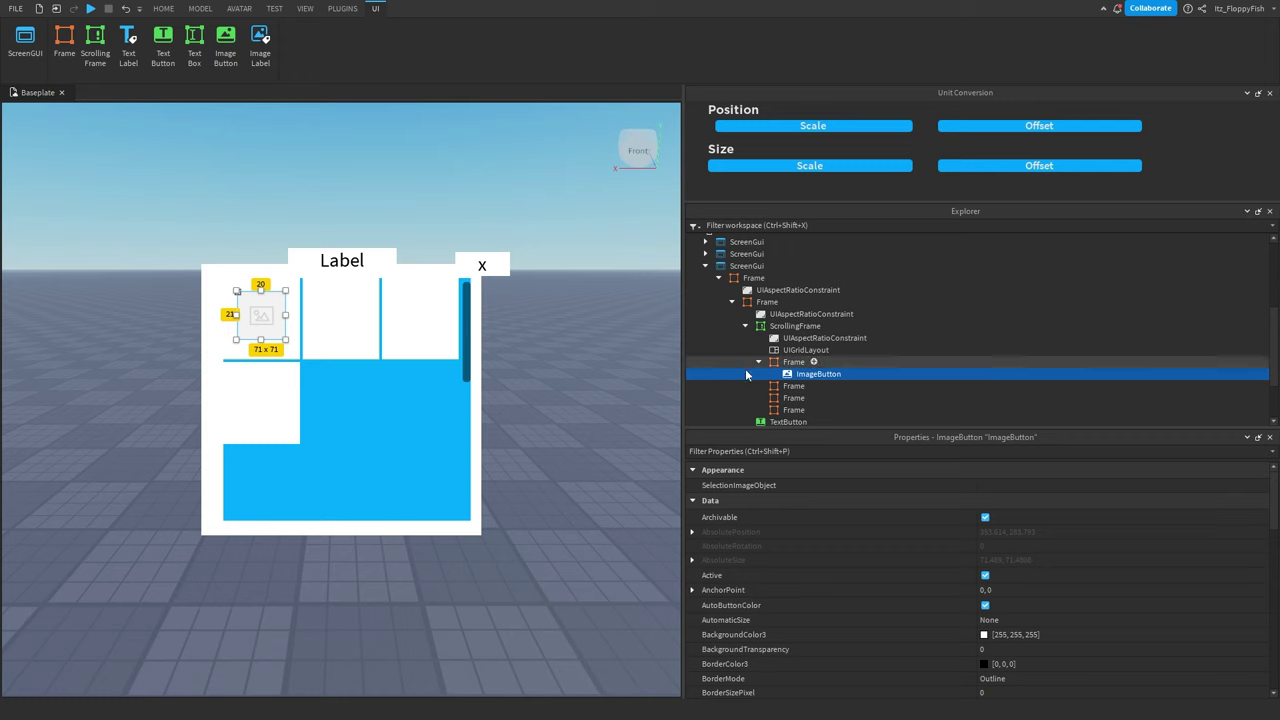
pyautogui.click(800, 362)
pyautogui.click(813, 361)
pyautogui.click(805, 415)
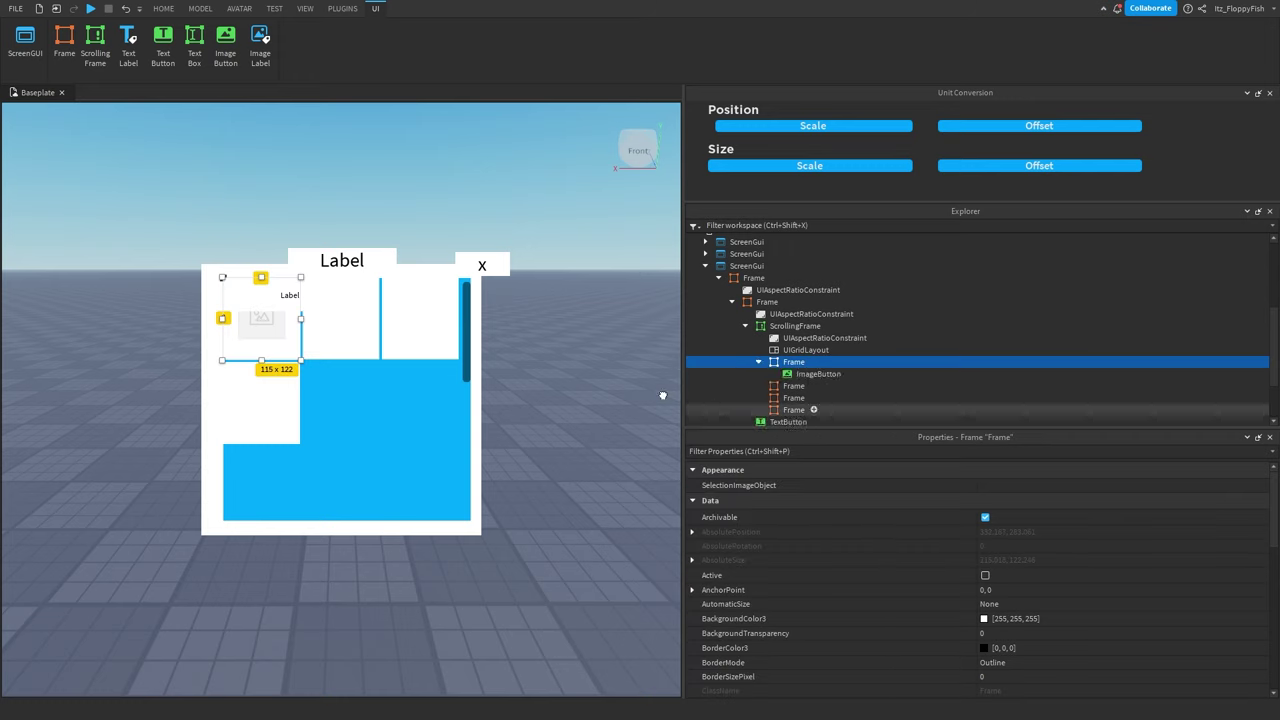
# Step: Move the new text label directly beneath the item's image button and resize it to about 80 x 23
pyautogui.moveTo(287, 305); pyautogui.dragTo(283, 348)
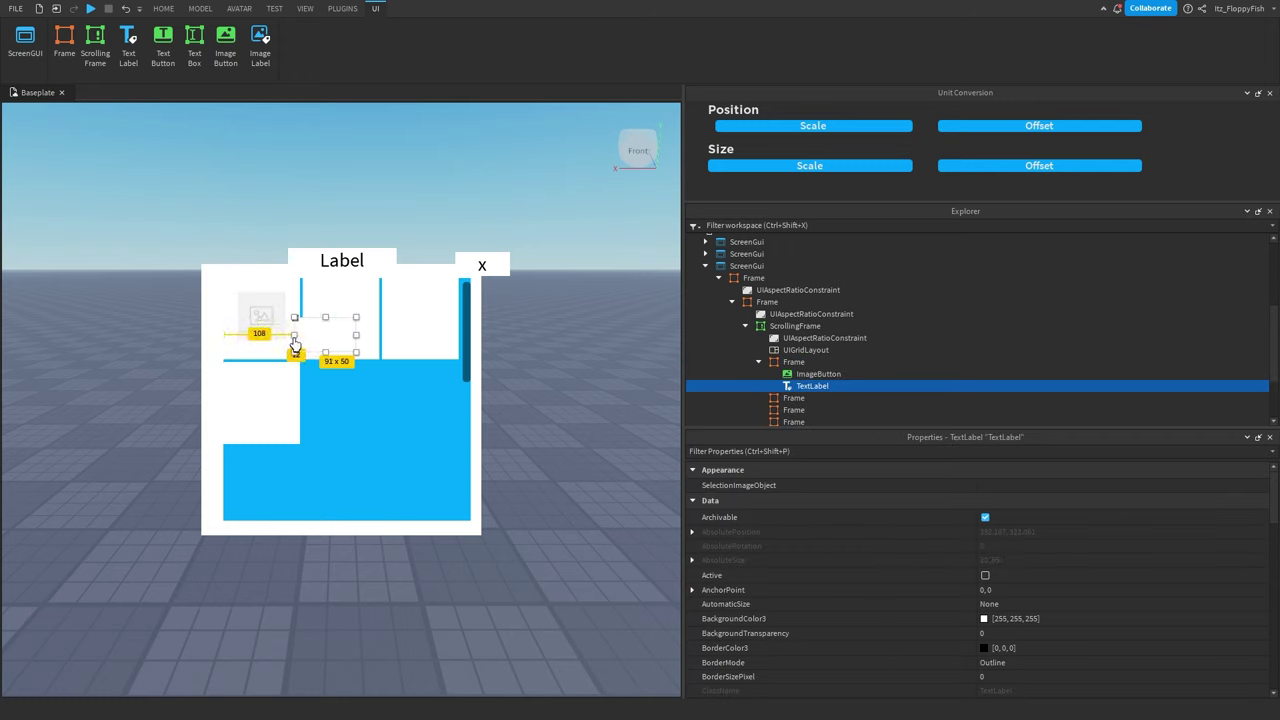
pyautogui.click(305, 340)
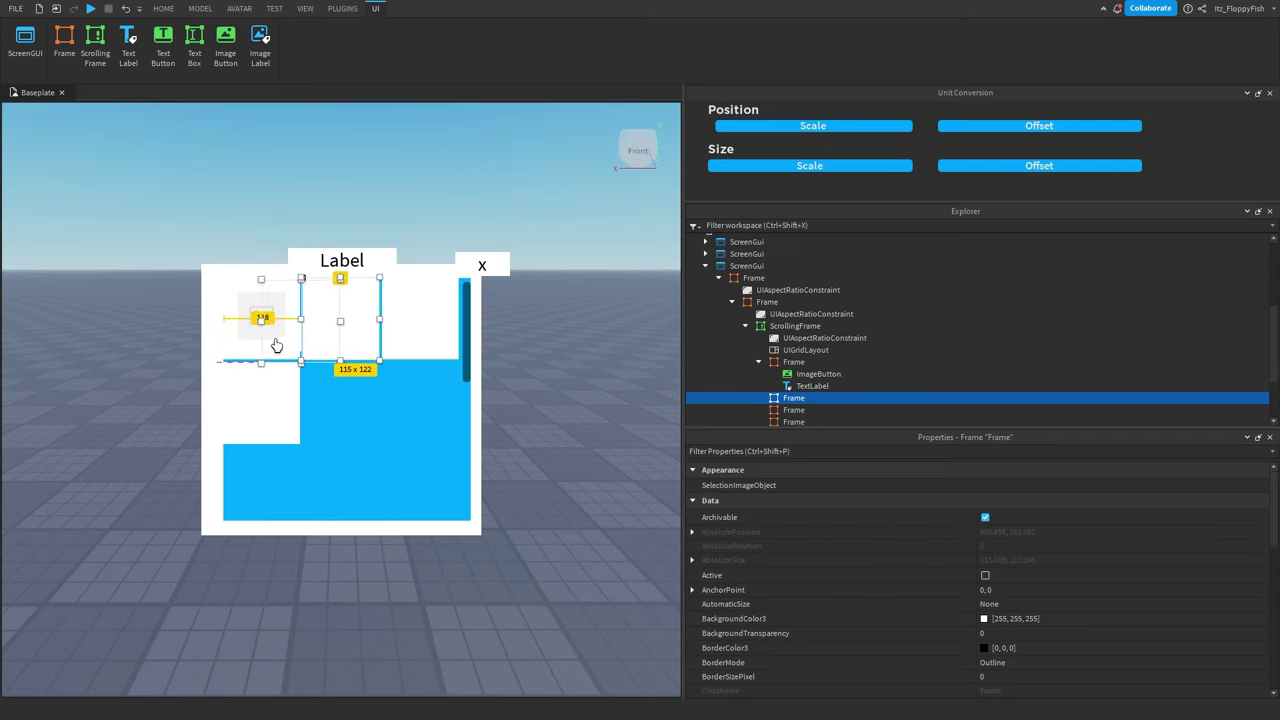
pyautogui.click(808, 388)
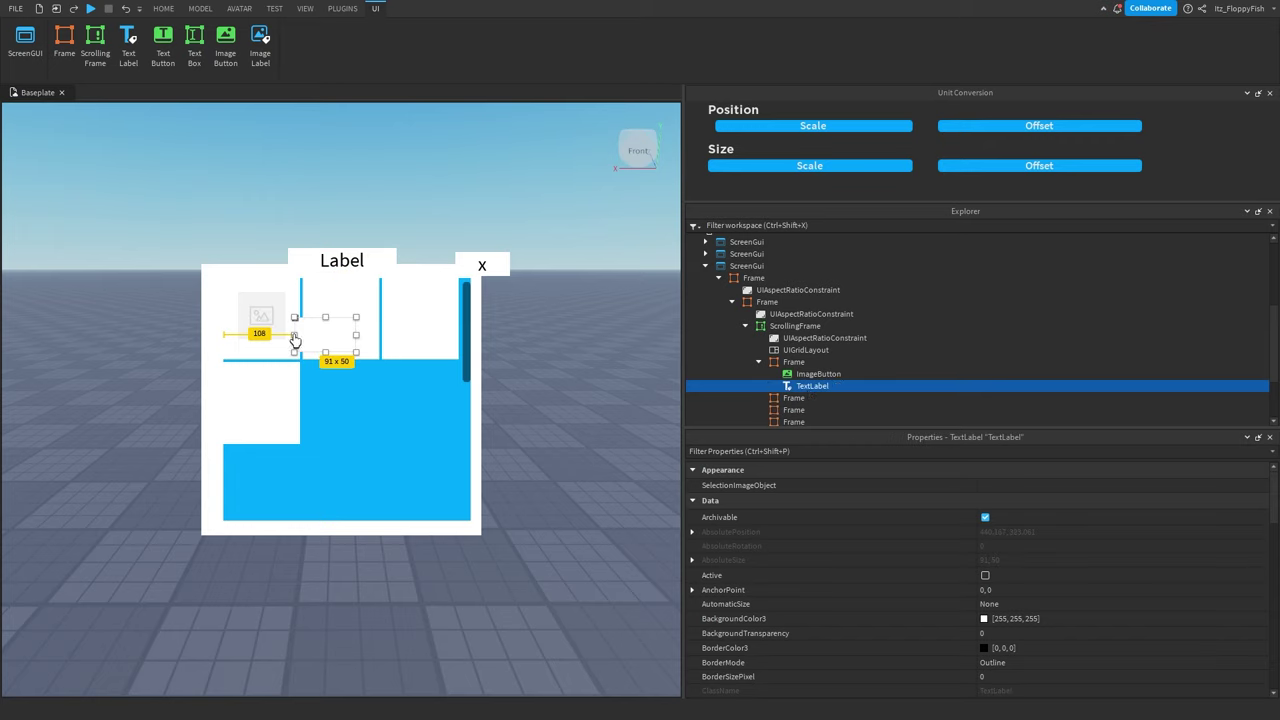
pyautogui.moveTo(294, 340); pyautogui.dragTo(326, 362)
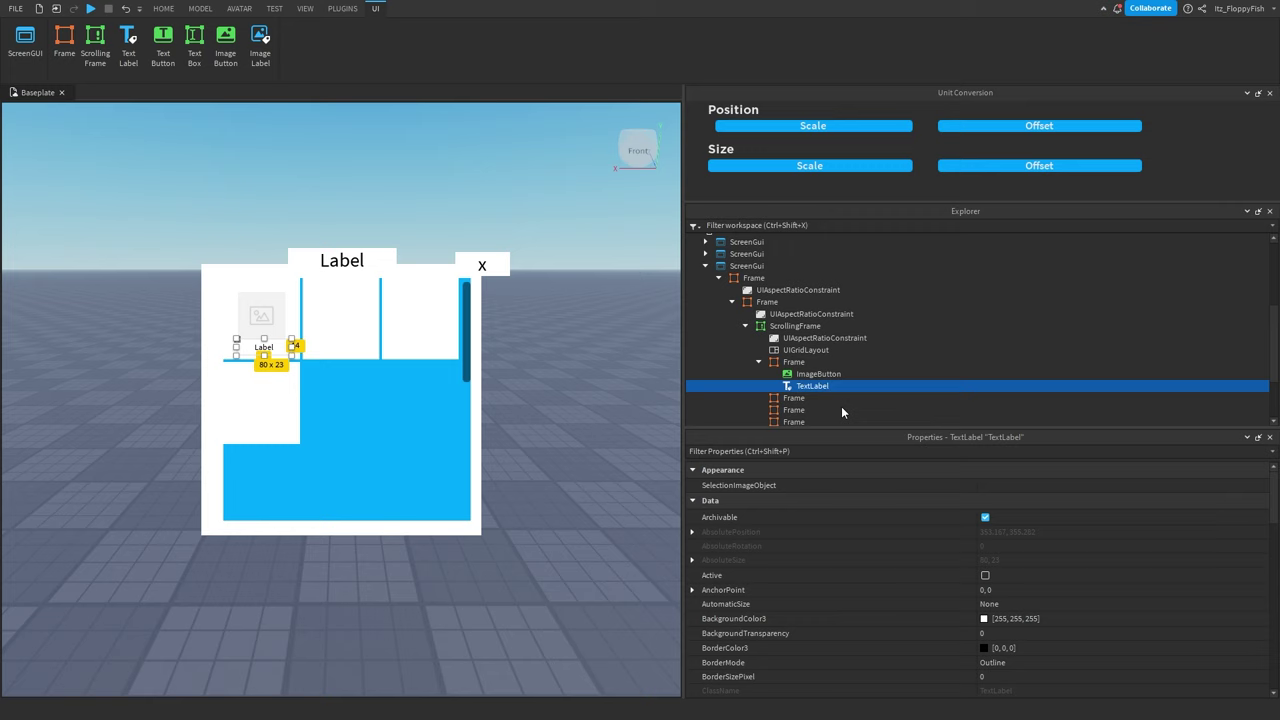
# Step: Set the item text label's background colour to red (255, 0, 0)
pyautogui.scroll(-3, 998, 551)
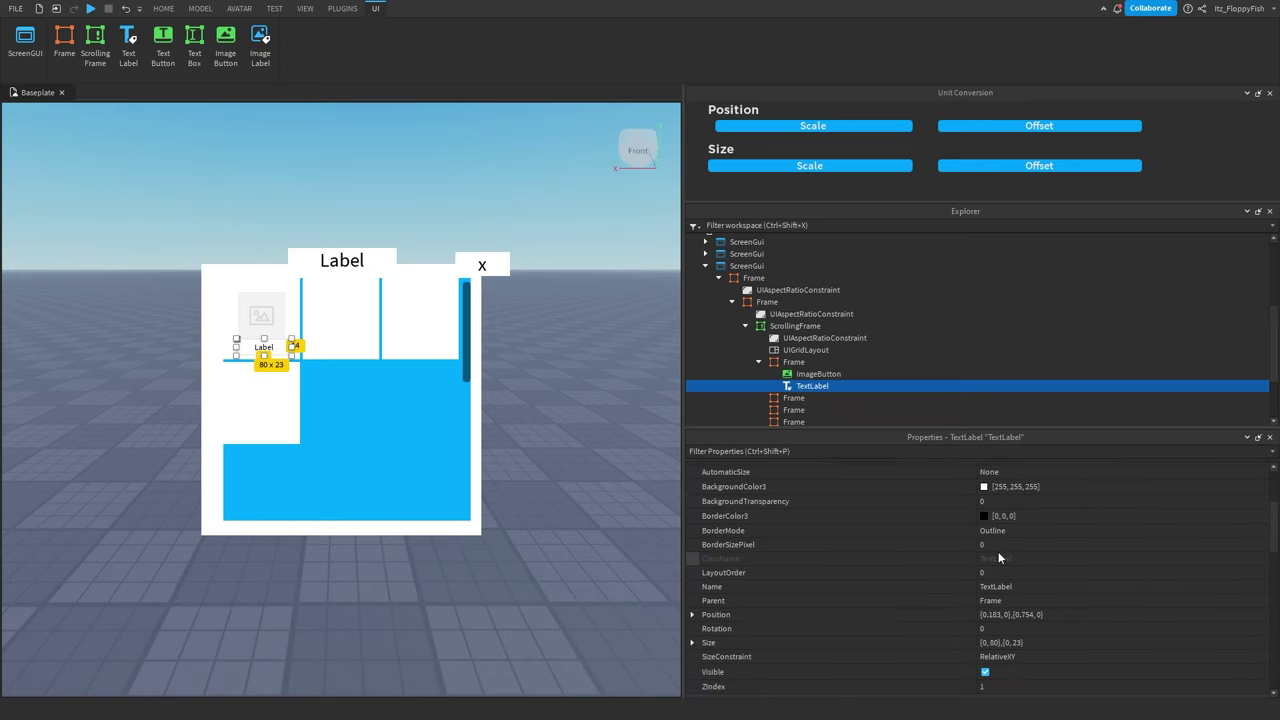
pyautogui.click(983, 487)
pyautogui.click(501, 257)
pyautogui.click(501, 304)
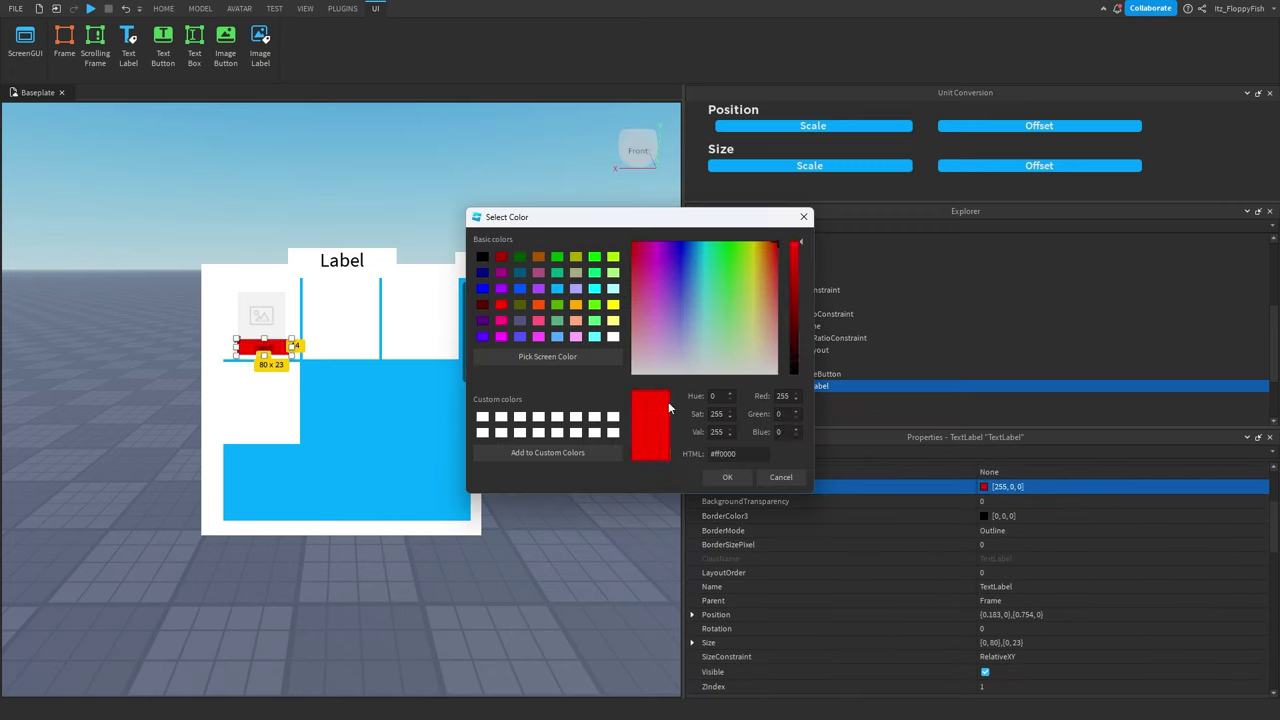
pyautogui.click(727, 477)
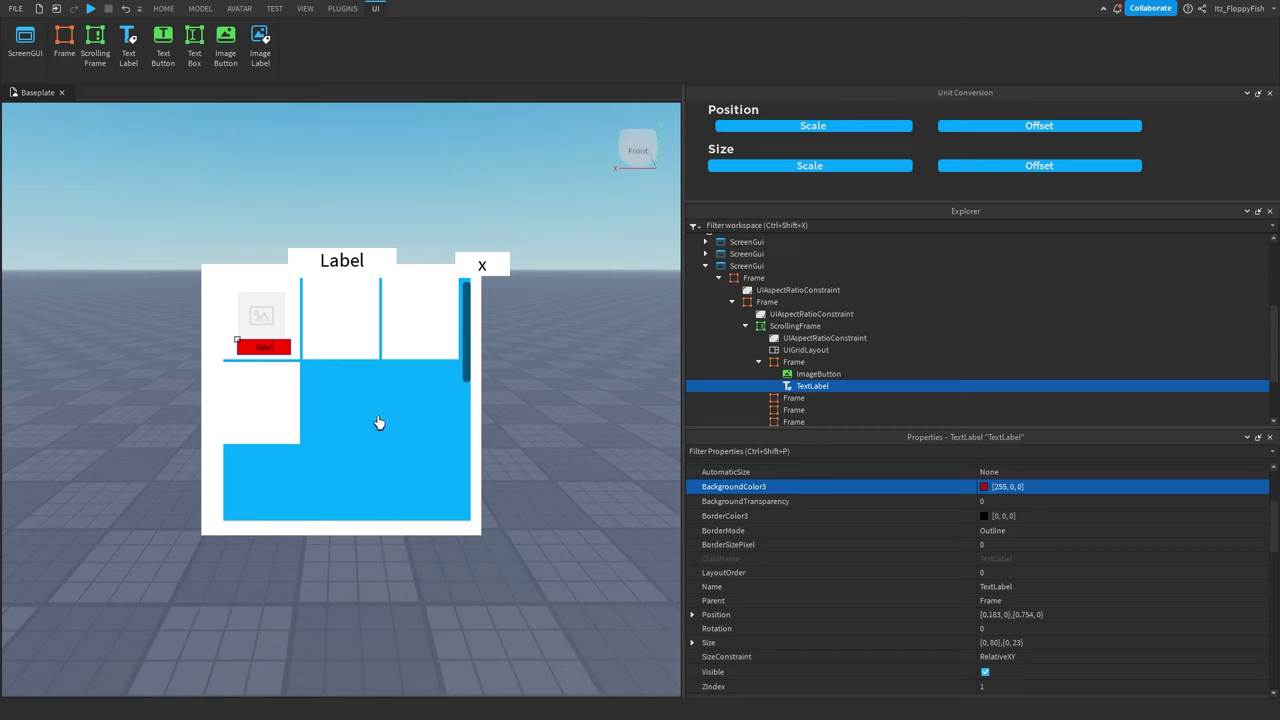
# Step: Narrow the red label to about 71 x 23 to match the image button, and check it in a shrunken viewport
pyautogui.click(350, 374)
pyautogui.click(287, 354)
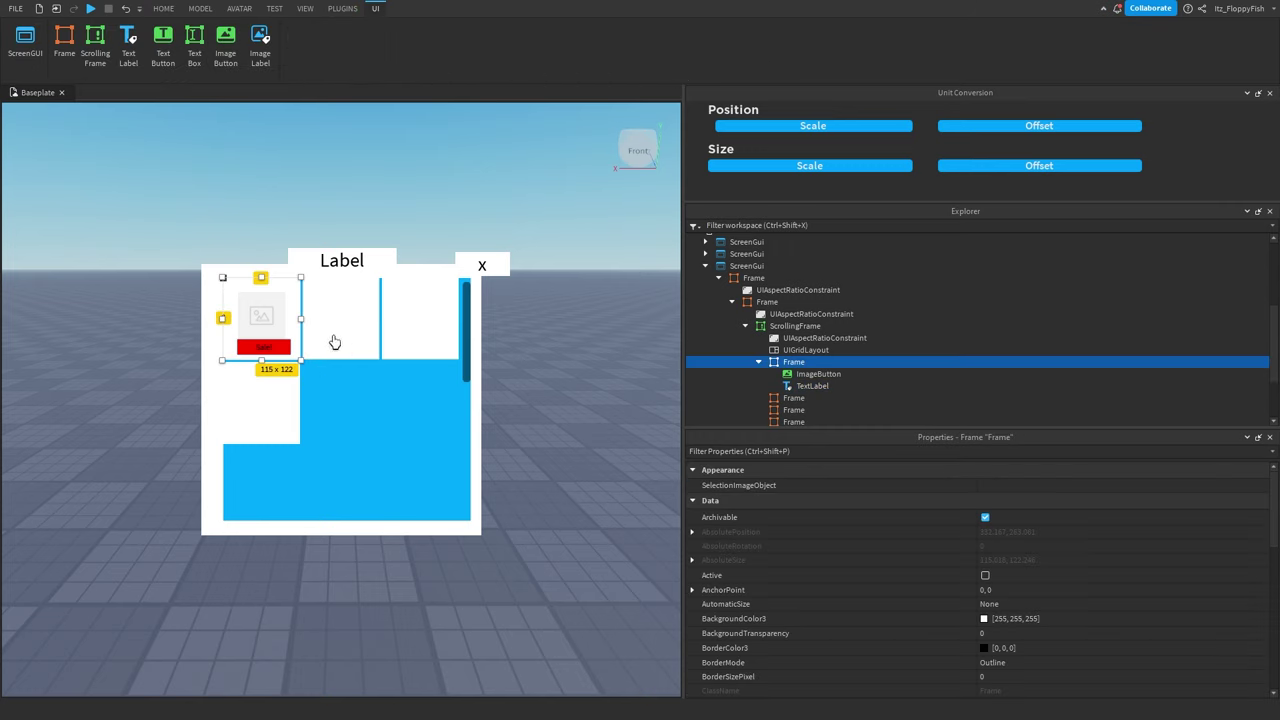
pyautogui.click(288, 350)
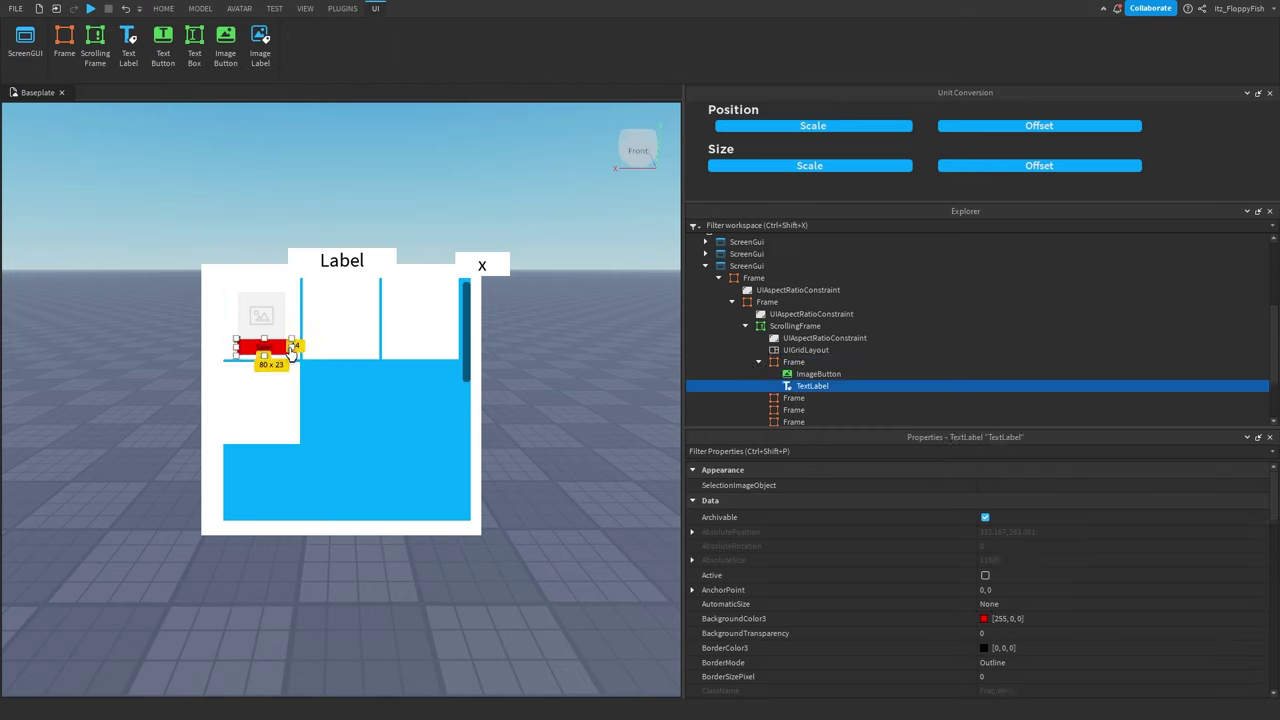
pyautogui.click(560, 472)
pyautogui.click(810, 386)
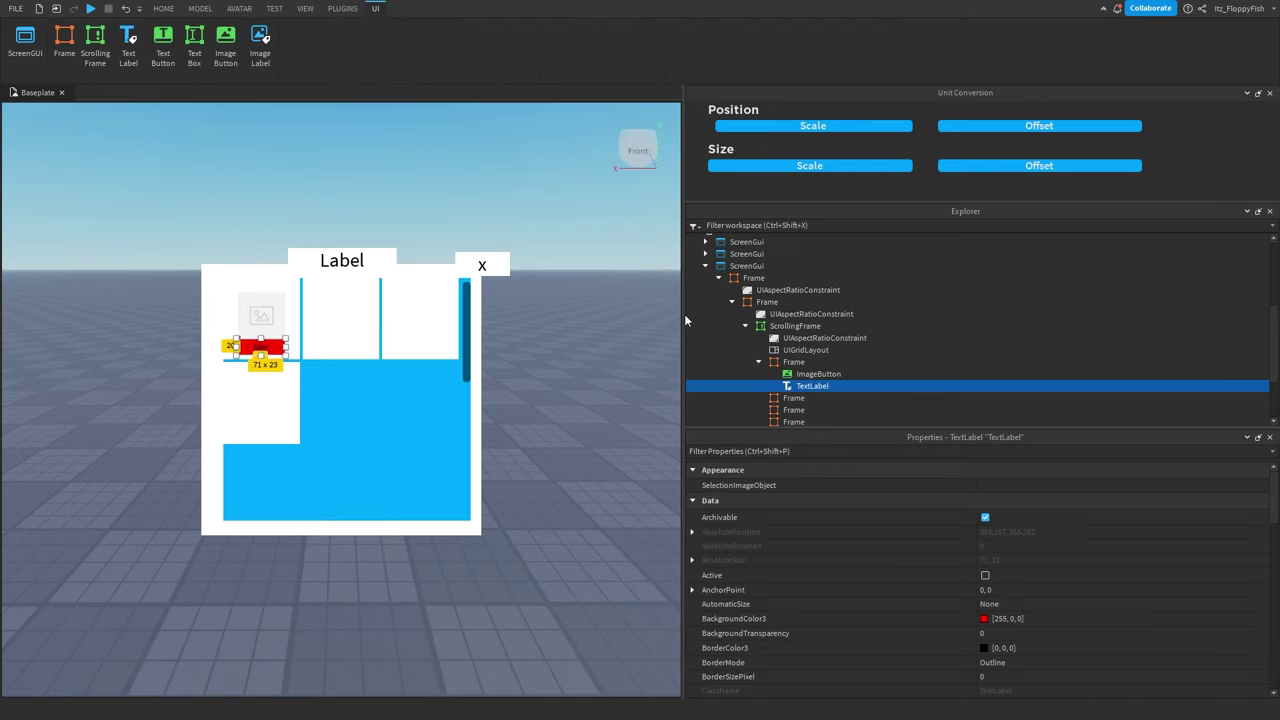
pyautogui.moveTo(684, 314); pyautogui.dragTo(162, 344)
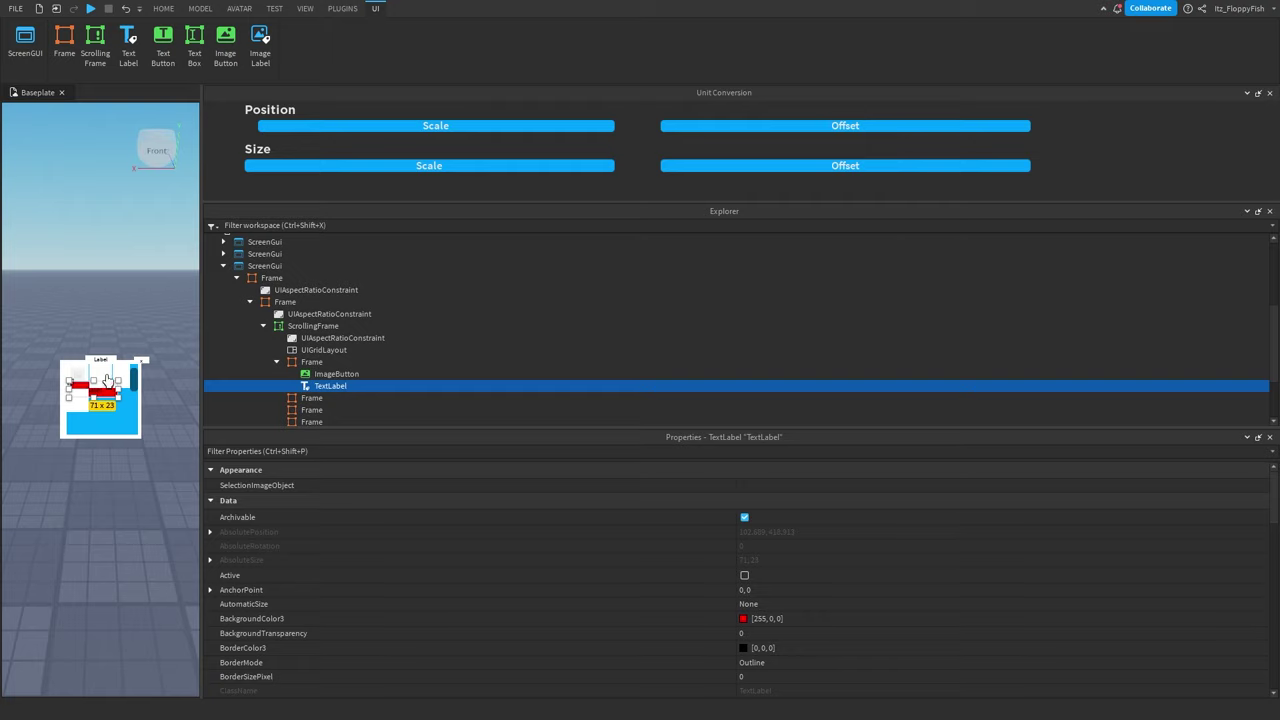
pyautogui.moveTo(200, 383); pyautogui.dragTo(683, 385)
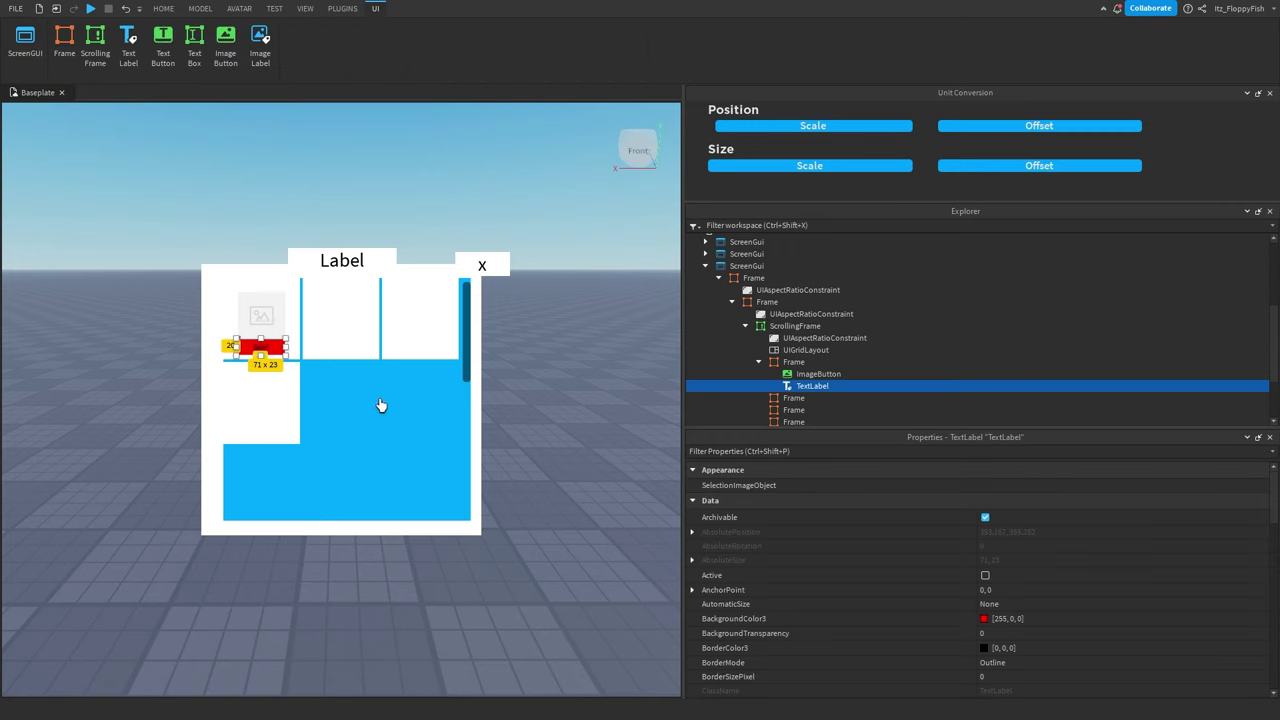
# Step: Convert the red label's size to scale and check how it resizes in a narrow and a widened viewport
pyautogui.click(821, 163)
pyautogui.moveTo(683, 289); pyautogui.dragTo(390, 309)
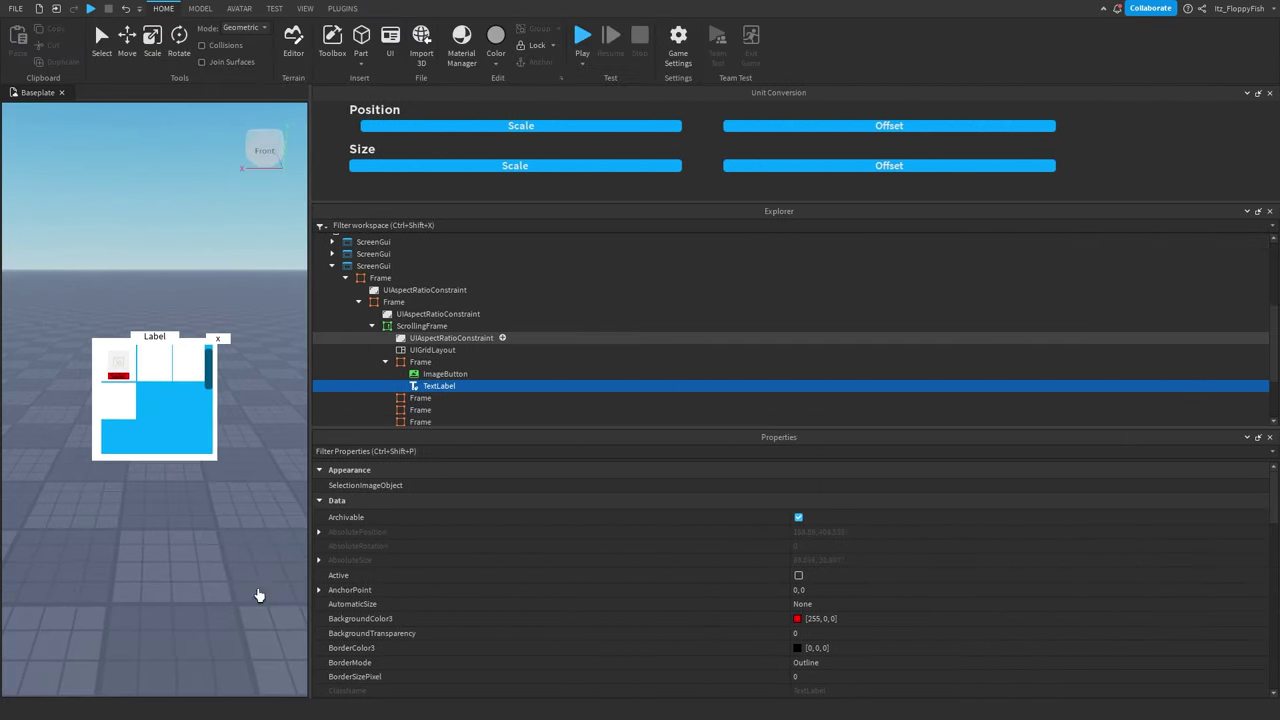
pyautogui.moveTo(312, 498); pyautogui.dragTo(757, 420)
# Step: Set the red label's text to "Sale!" and enable TextScaled
pyautogui.click(877, 386)
pyautogui.click(877, 386)
pyautogui.scroll(-10, 961, 616)
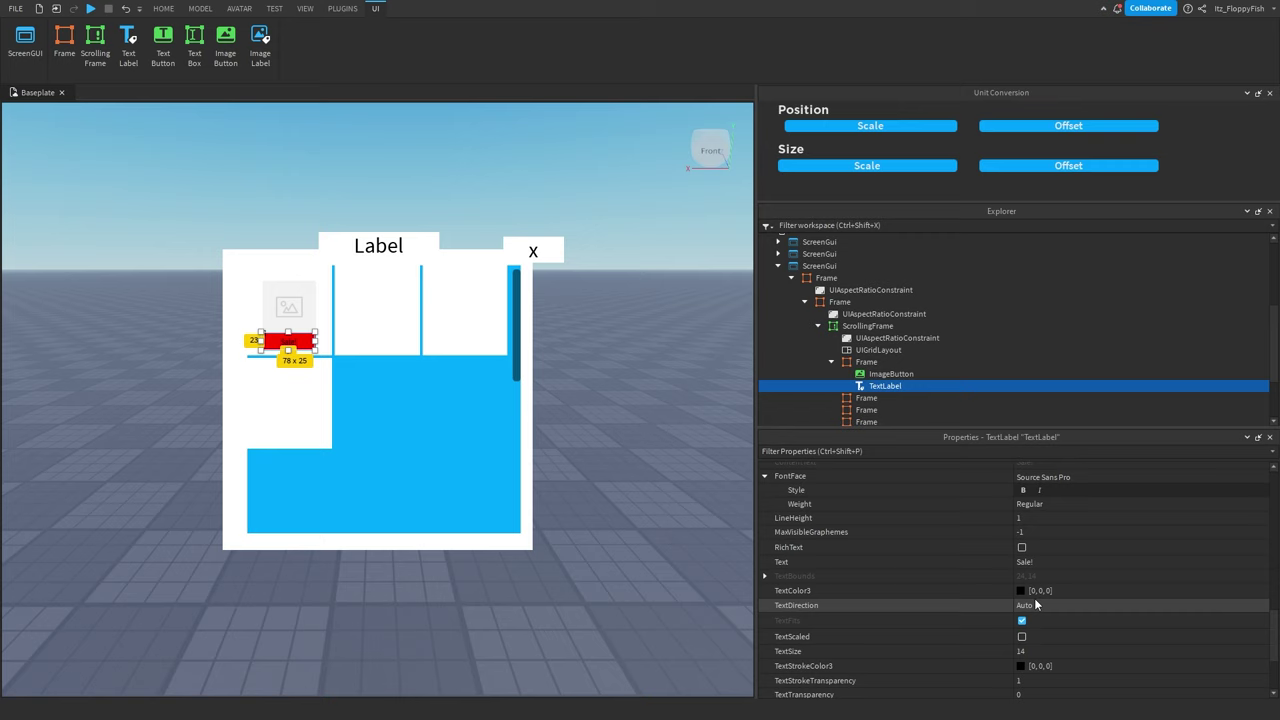
pyautogui.click(1022, 636)
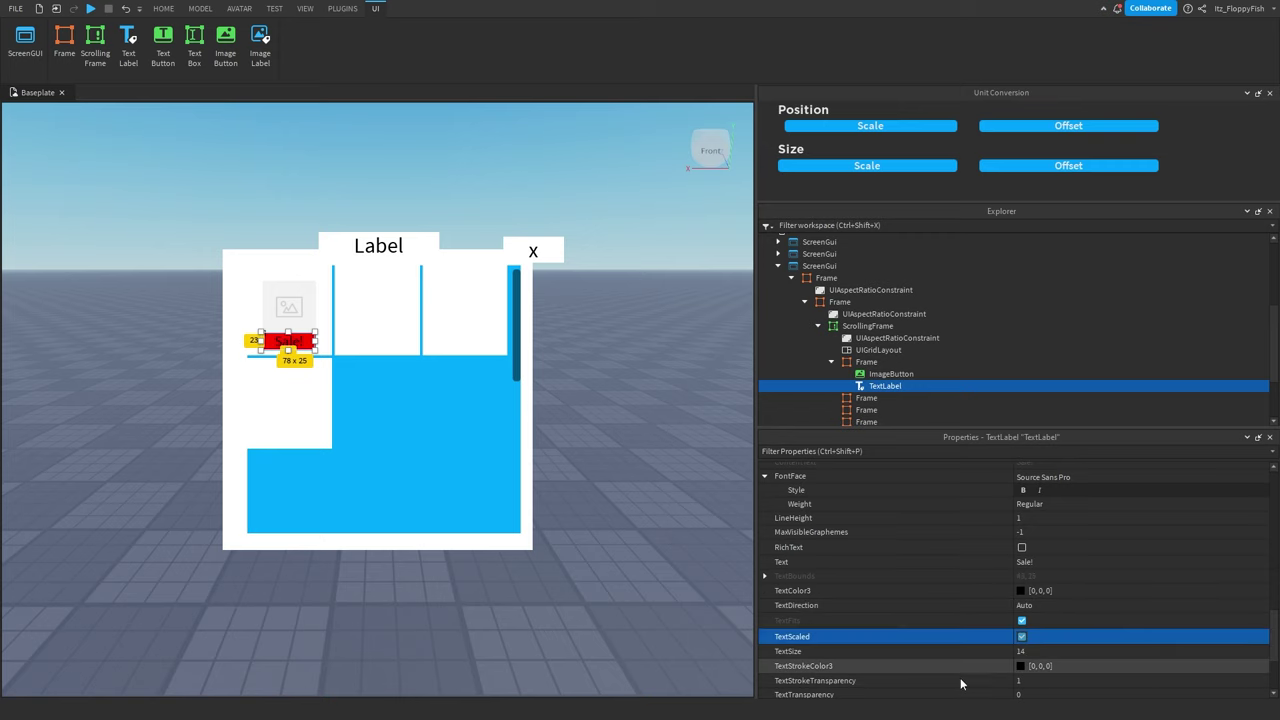
# Step: Shrink and widen the viewport to check how the "Sale!" label's text scales with the shop GUI
pyautogui.moveTo(752, 490); pyautogui.dragTo(194, 634)
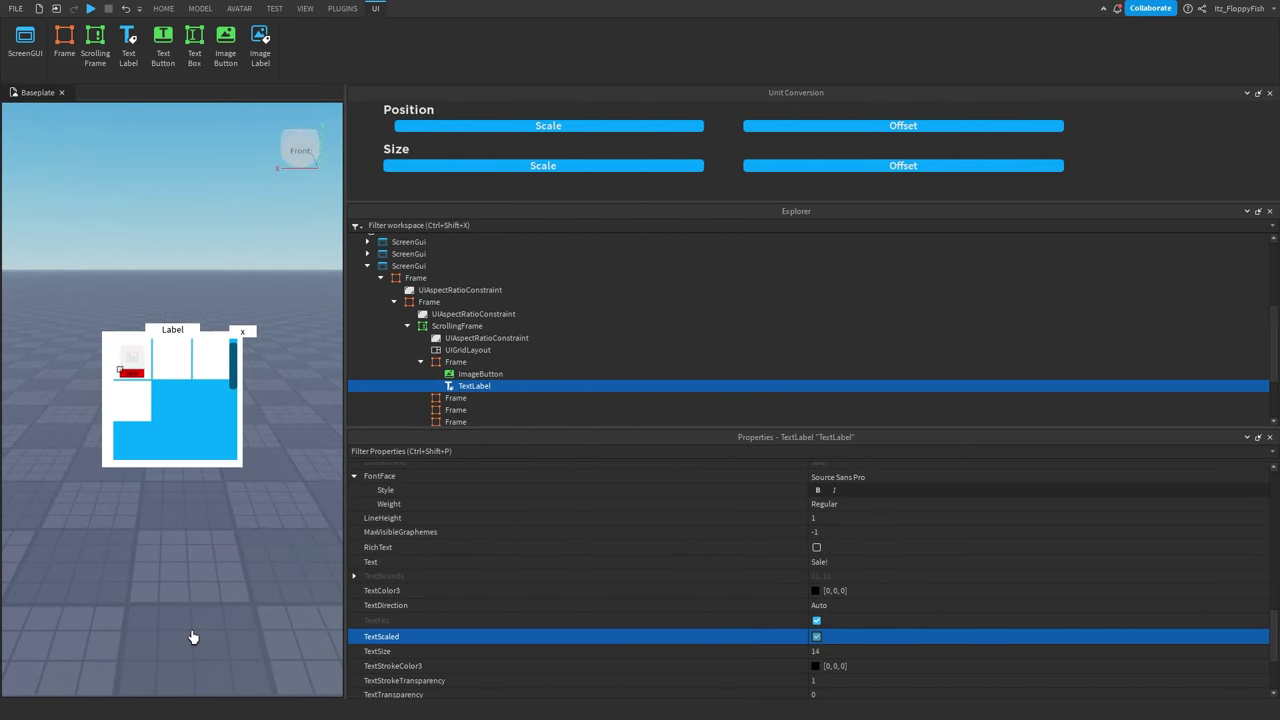
pyautogui.click(305, 541)
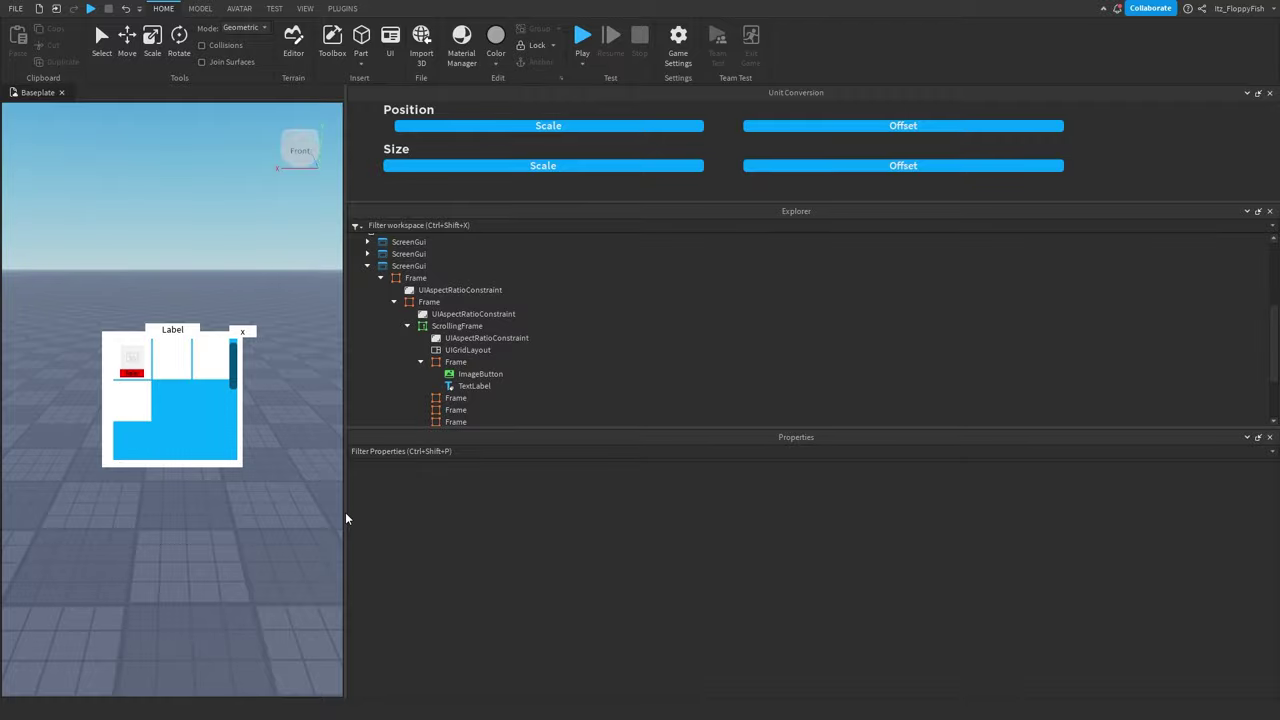
pyautogui.moveTo(347, 519); pyautogui.dragTo(570, 470)
pyautogui.moveTo(486, 463); pyautogui.dragTo(757, 477)
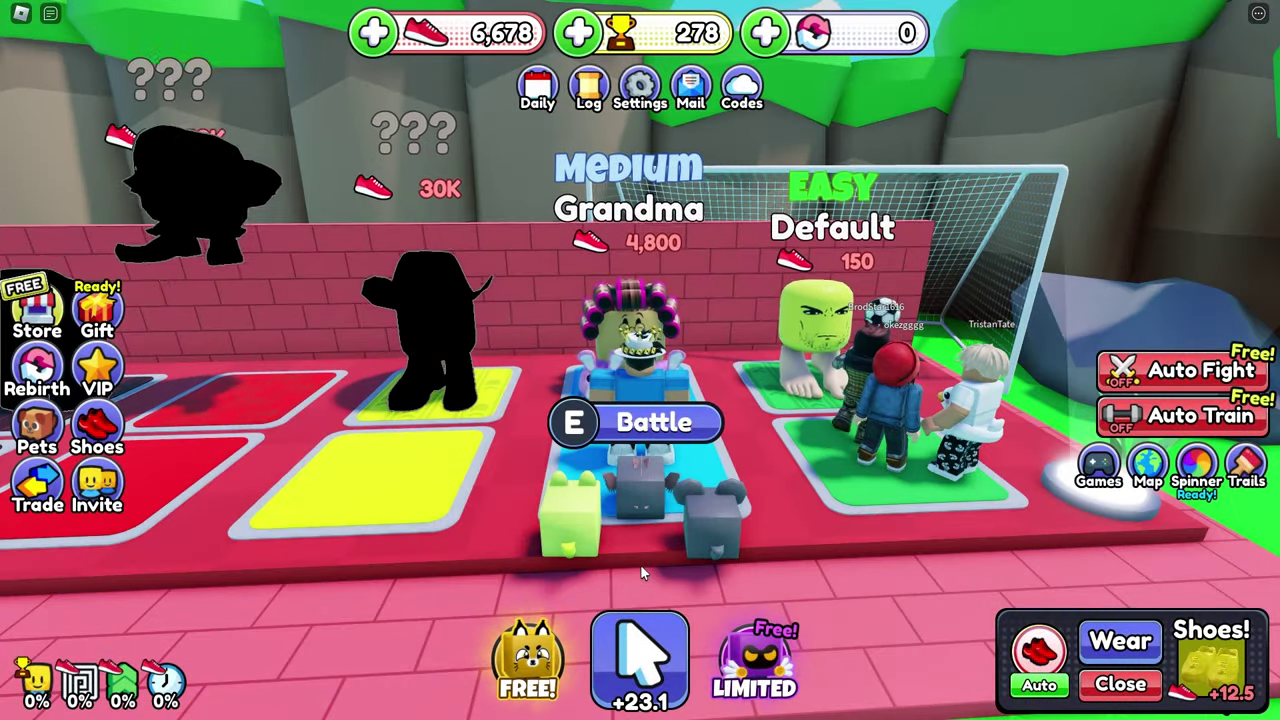
pyautogui.press('e')
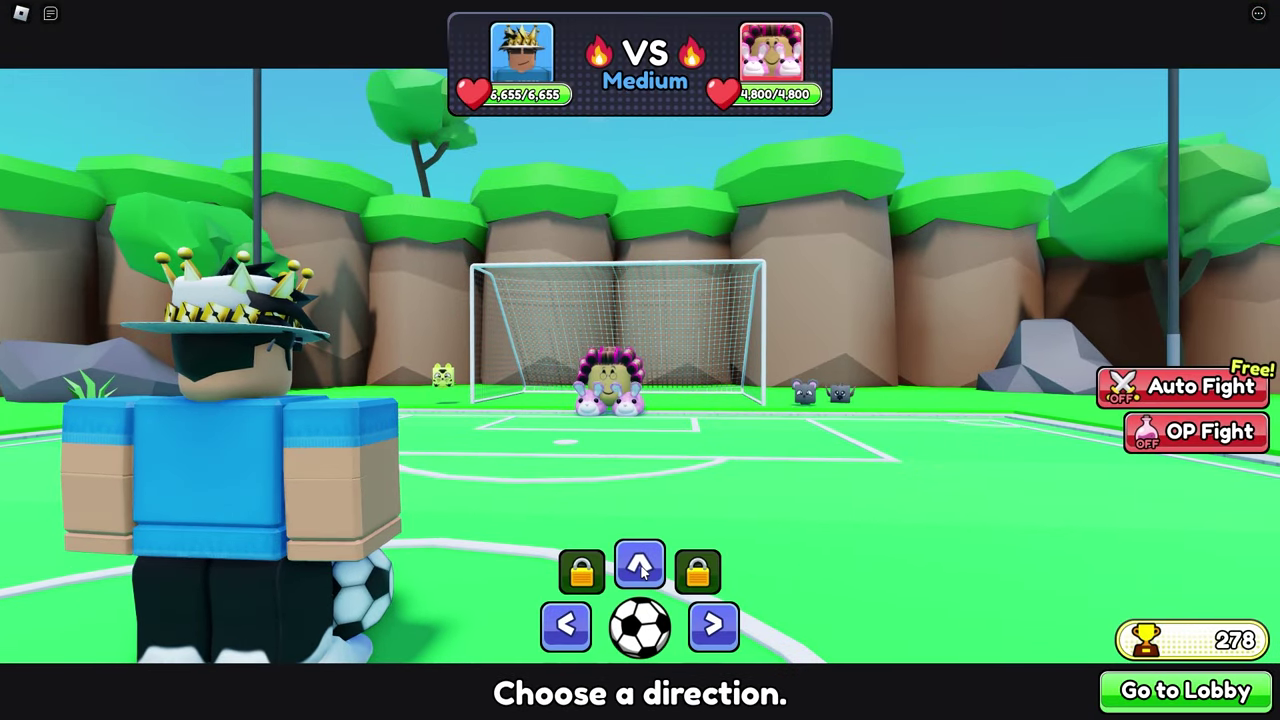
pyautogui.click(714, 628)
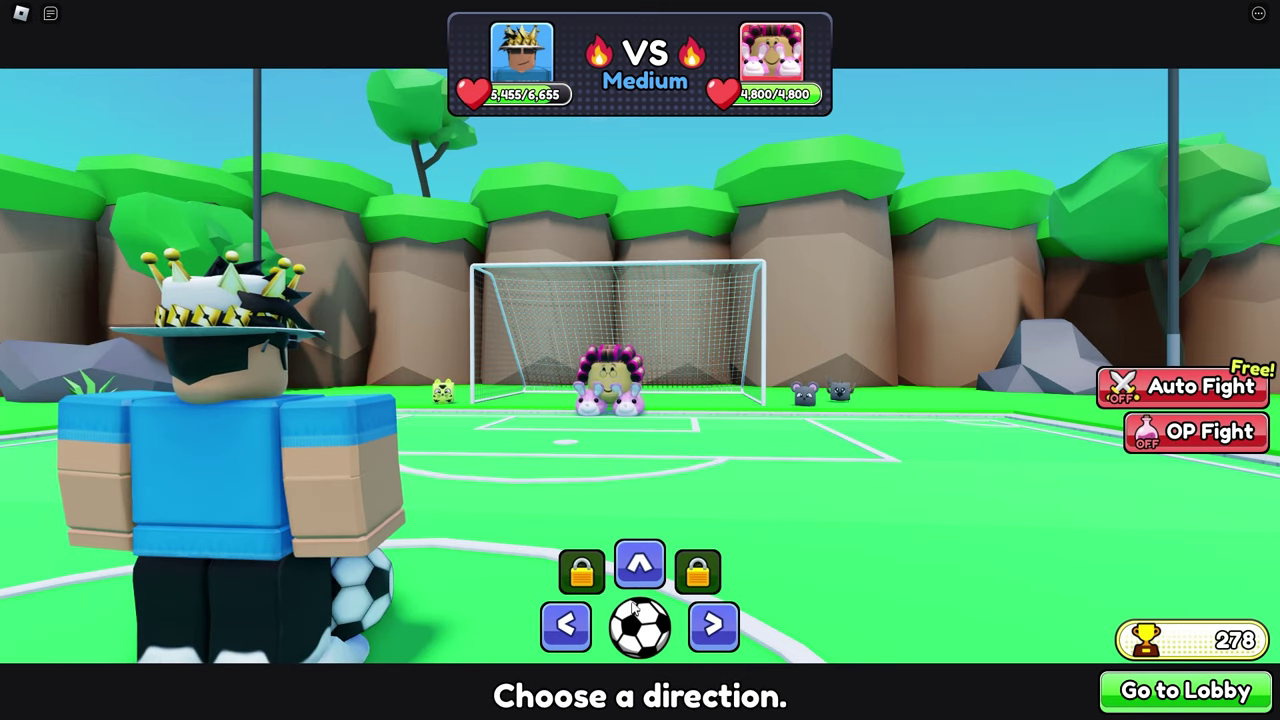
pyautogui.click(640, 567)
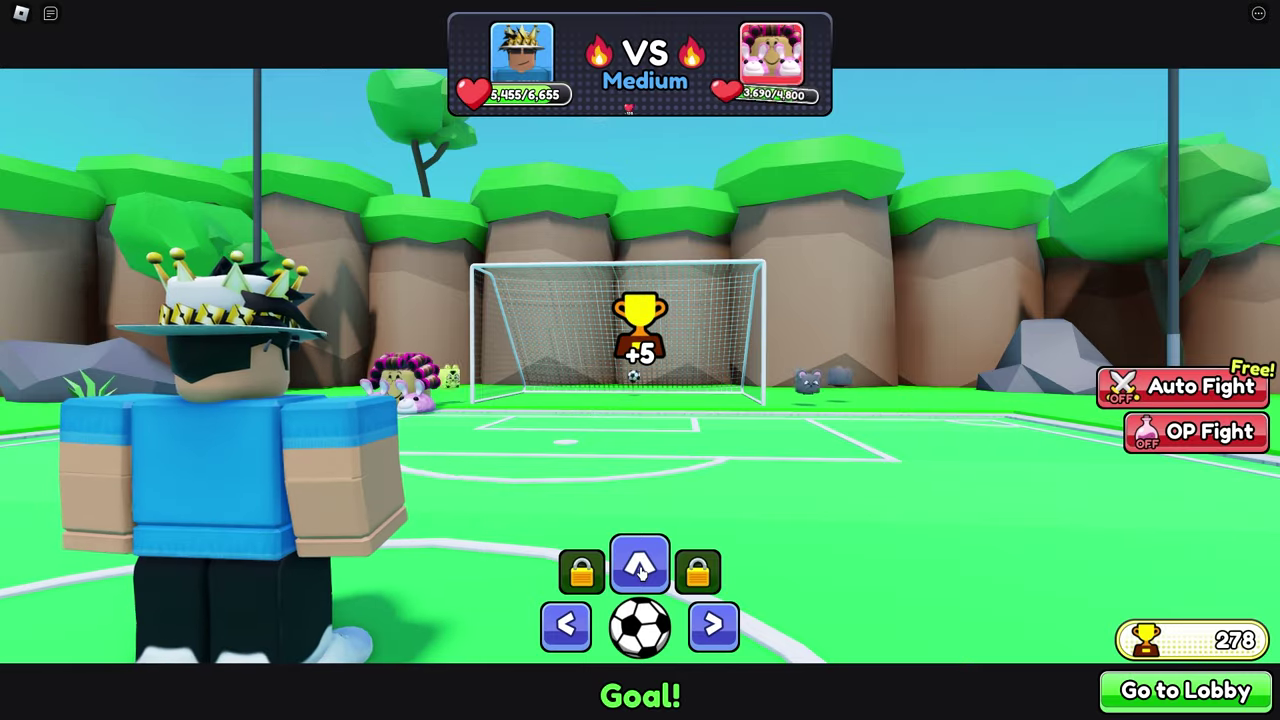
pyautogui.click(713, 624)
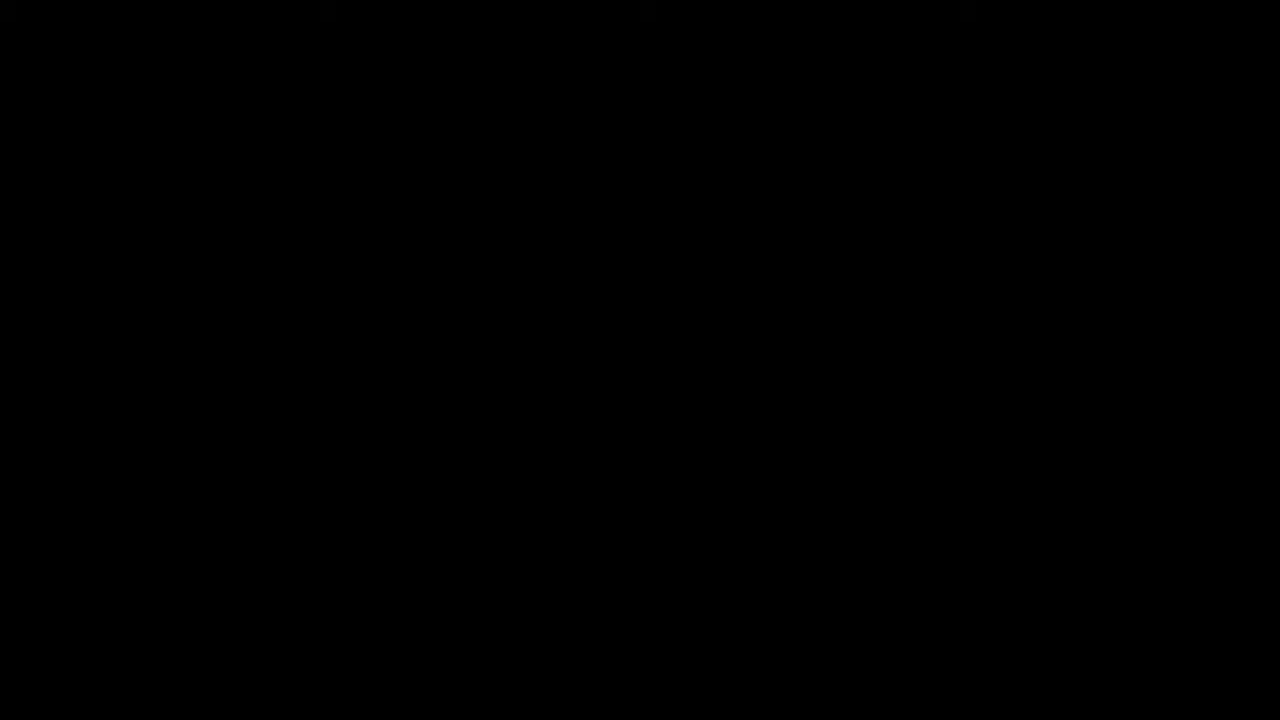